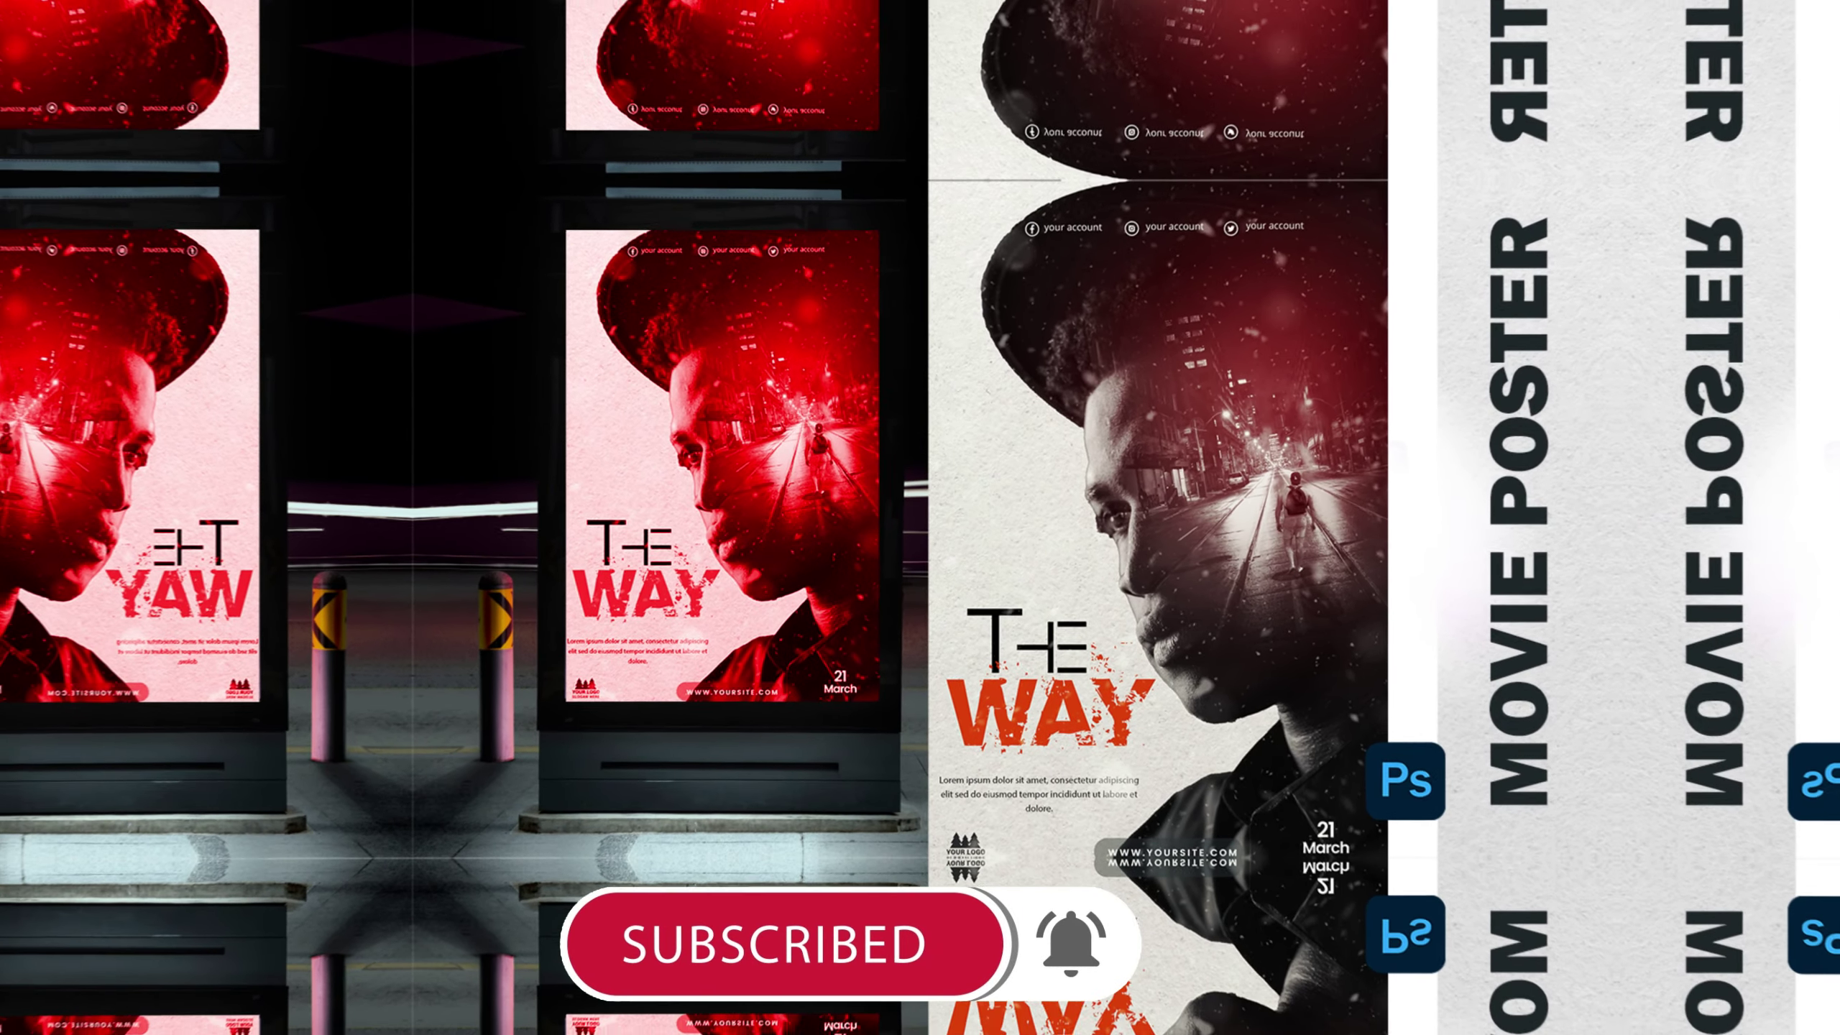
- Drag the pexels-cottonbro hatted man portrait from the MOVIE POSTER folder into the poster
mouse_move(1330, 1029)
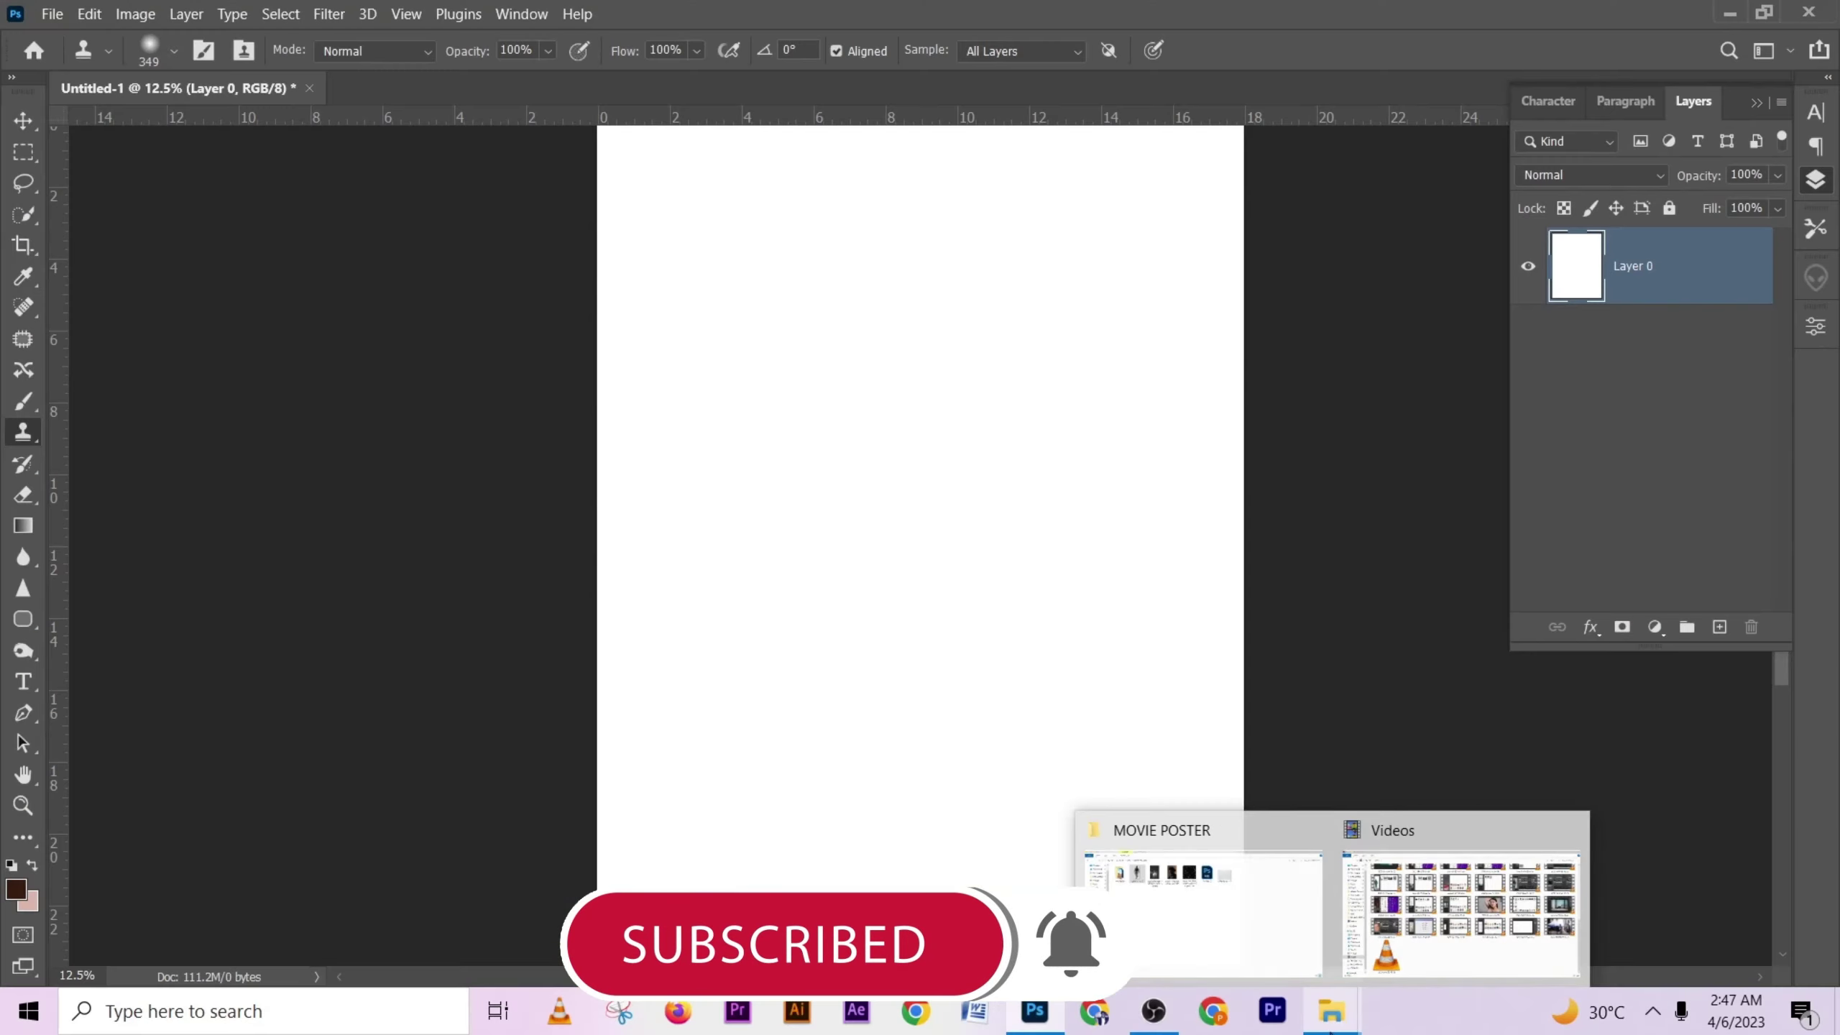
left_click(1204, 914)
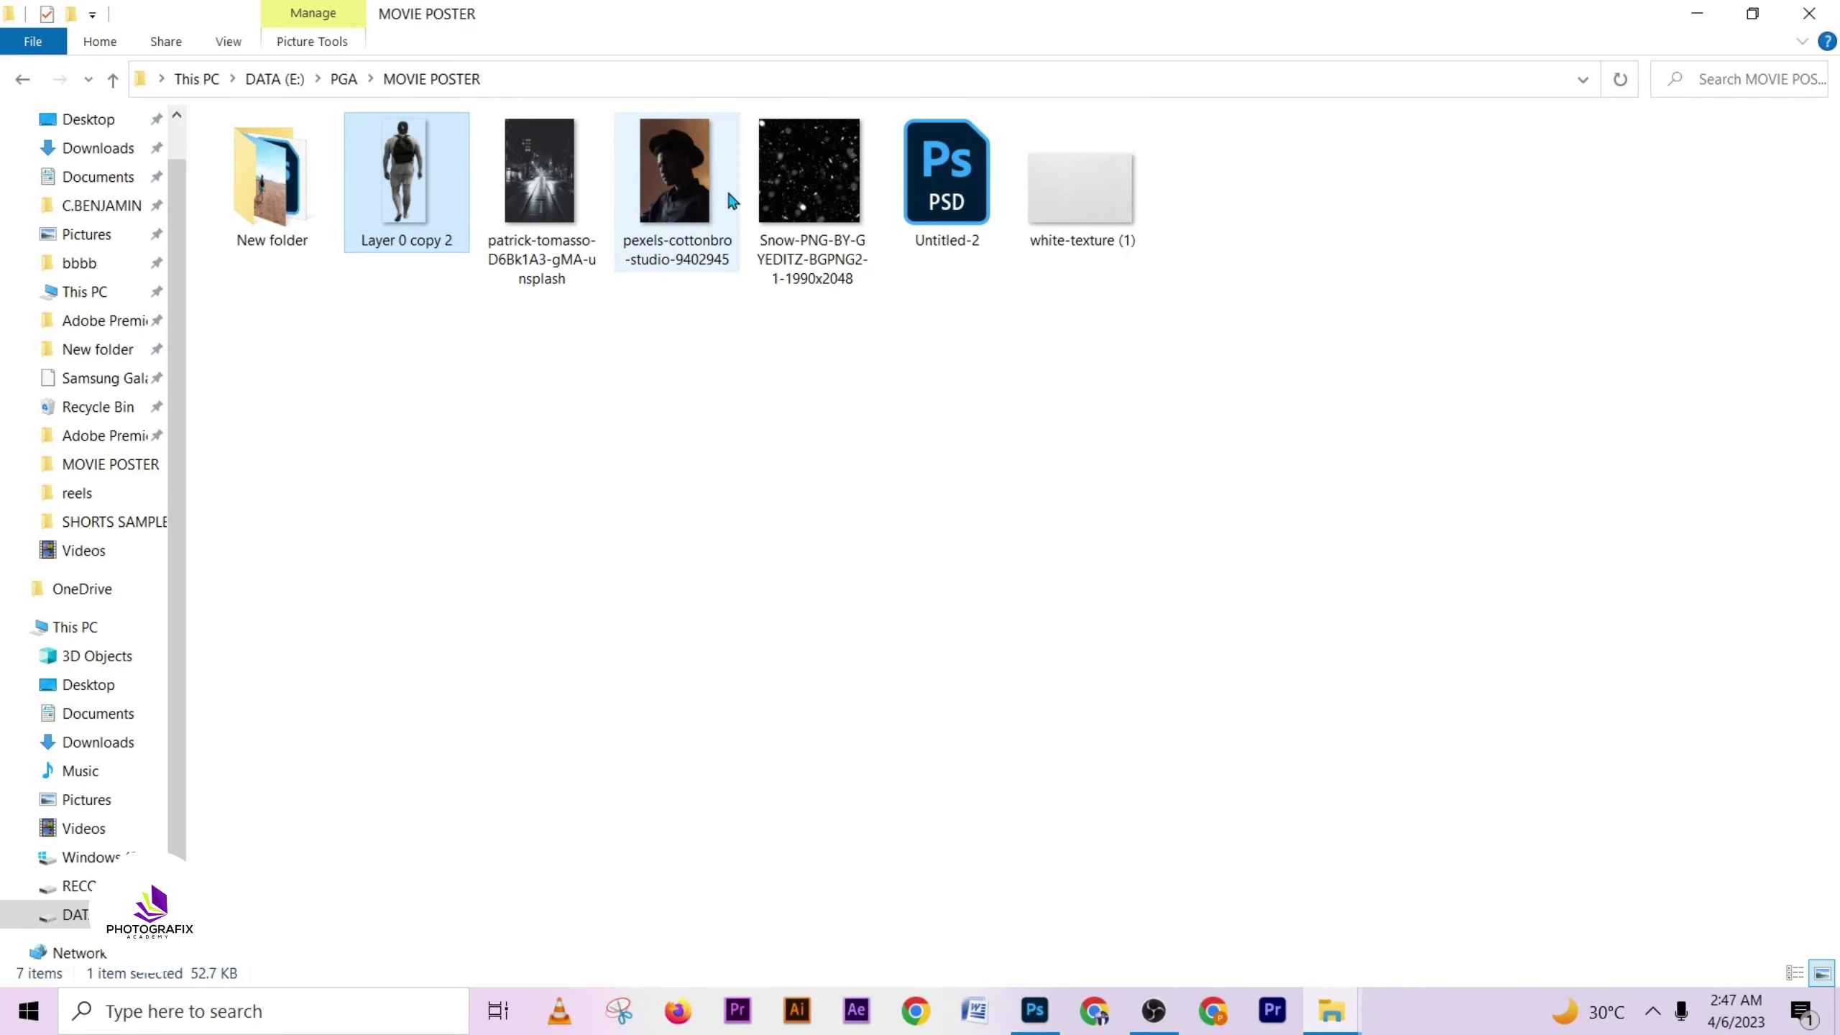
left_click(671, 205)
left_click_drag(658, 179, 1088, 474)
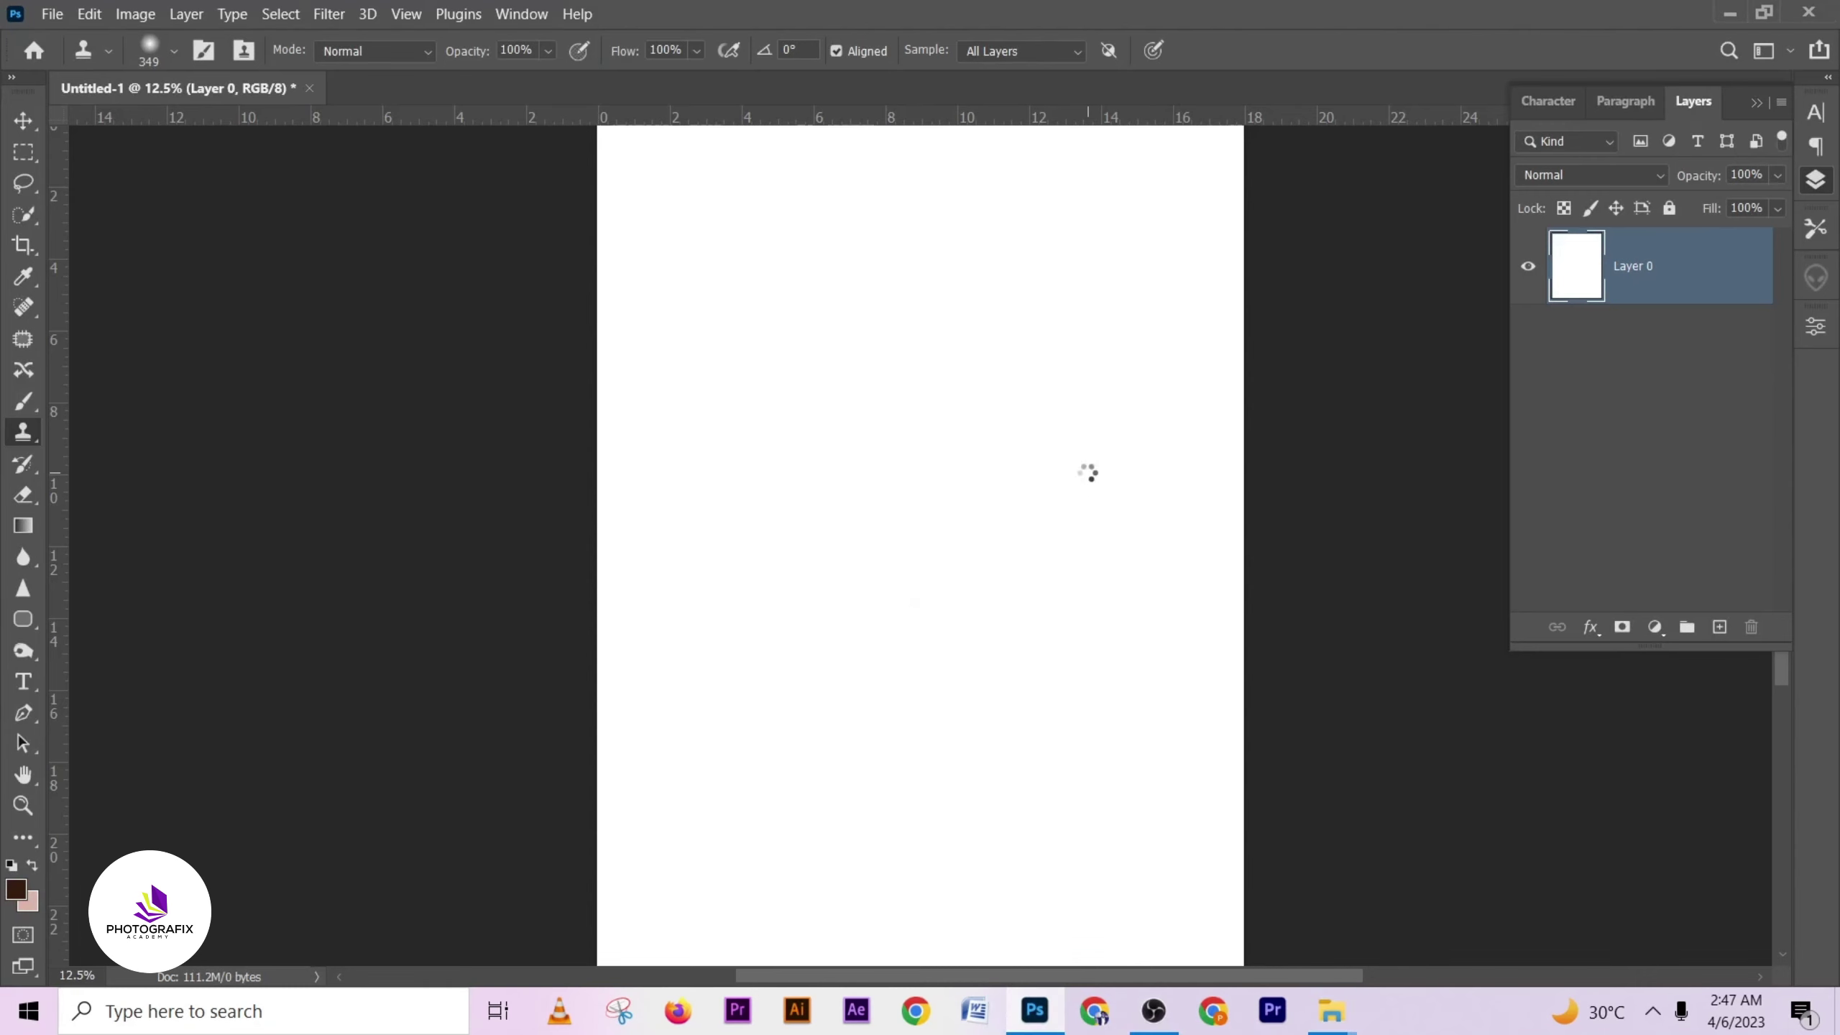
- Scale the portrait to about 57.76%, shift it to cover the canvas, and commit
key("ctrl+minus")
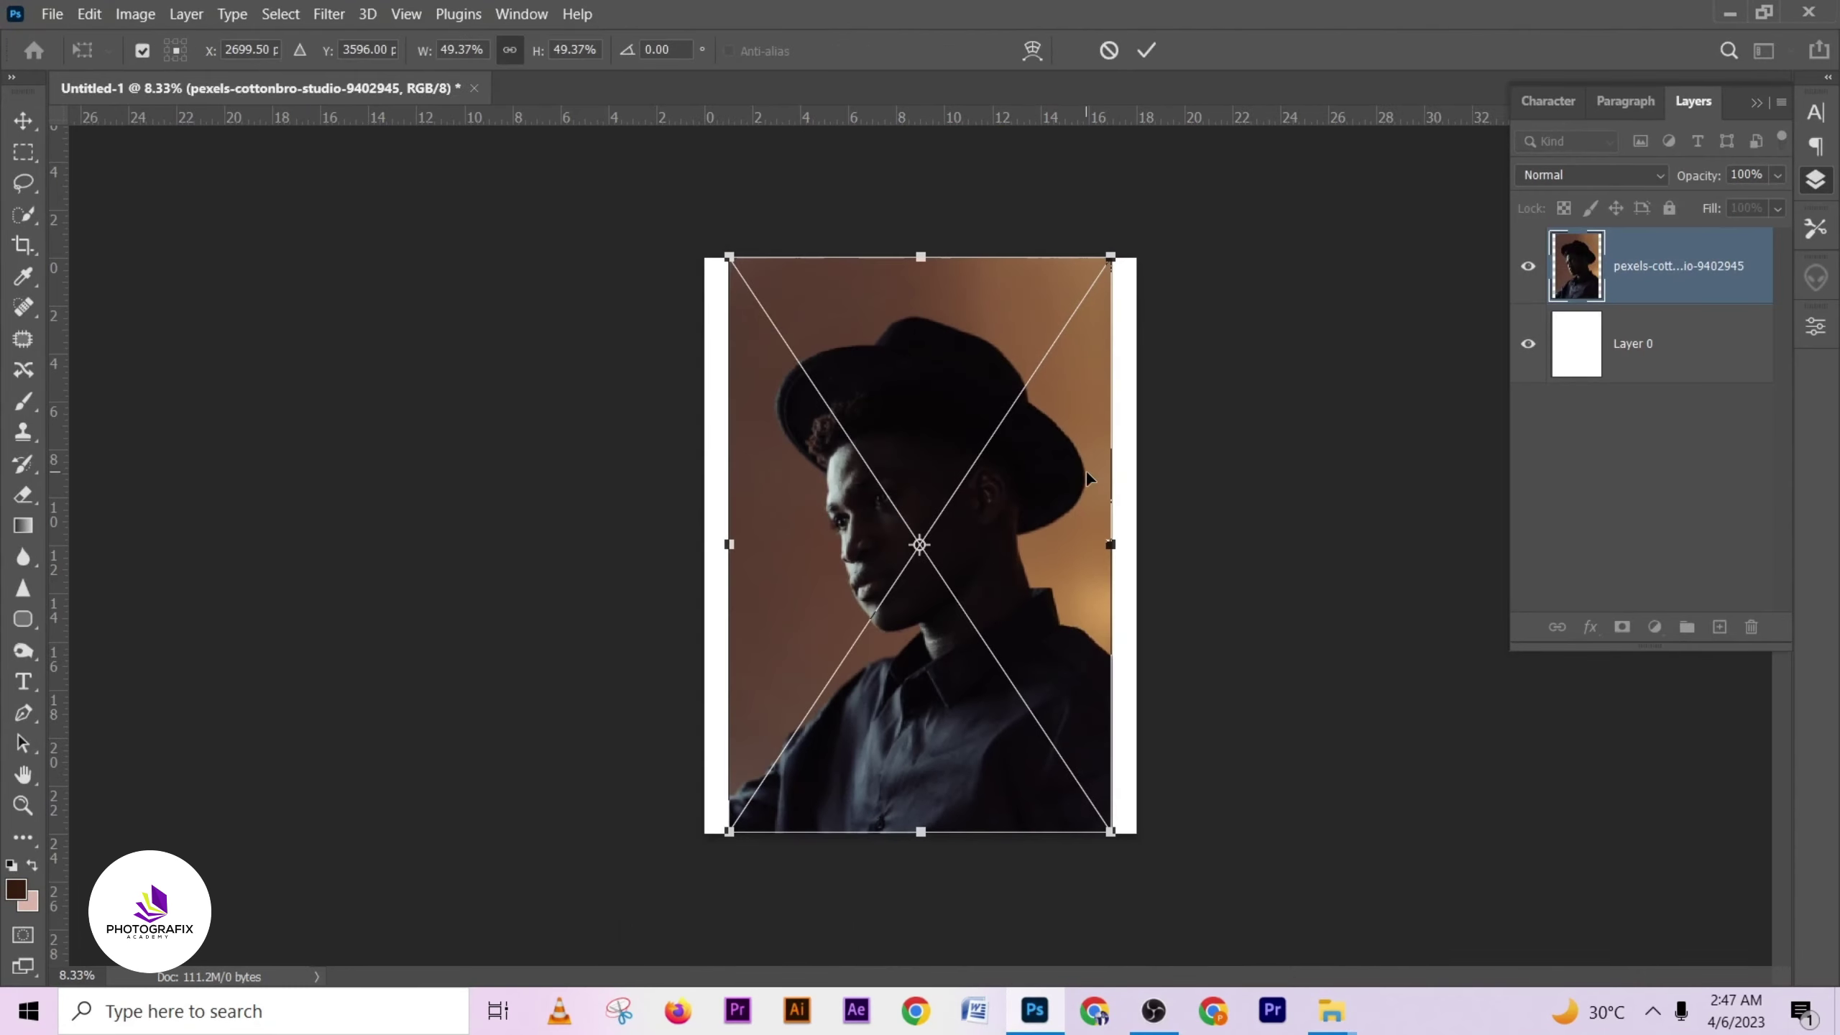
left_click_drag(1110, 833, 1177, 931)
left_click_drag(925, 403, 900, 355)
left_click(1148, 50)
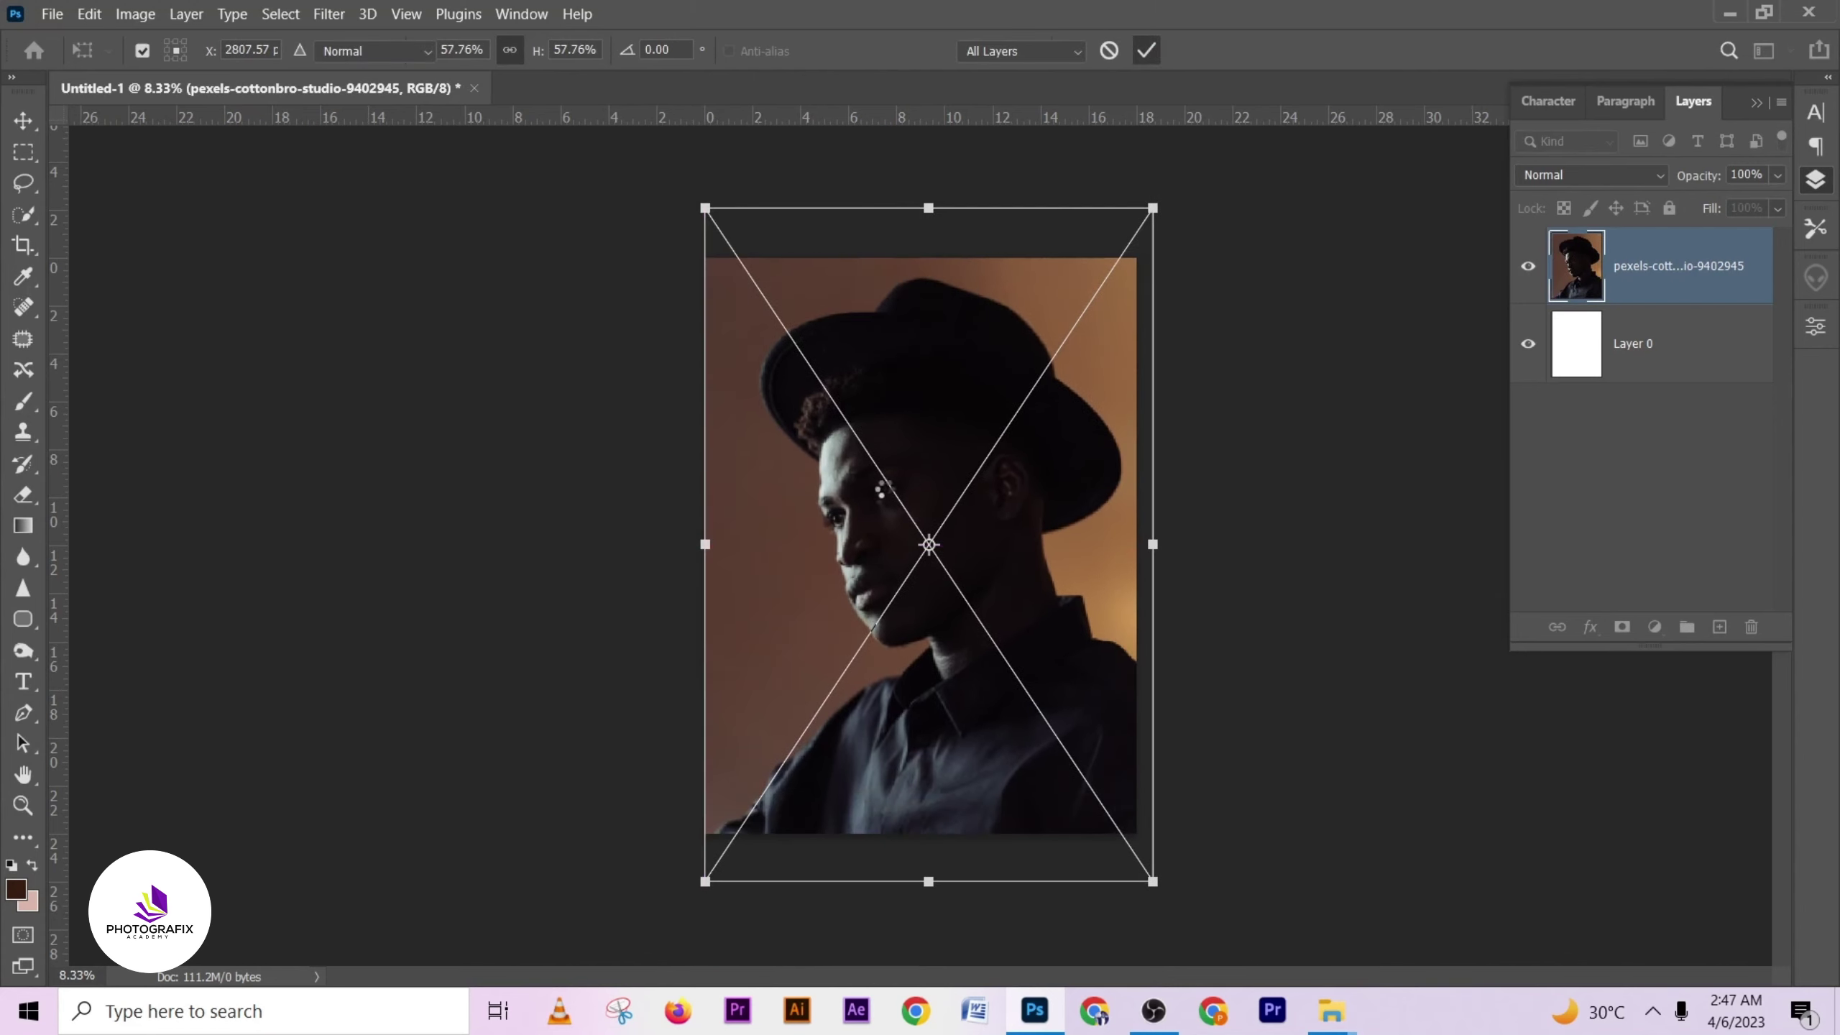
key("s")
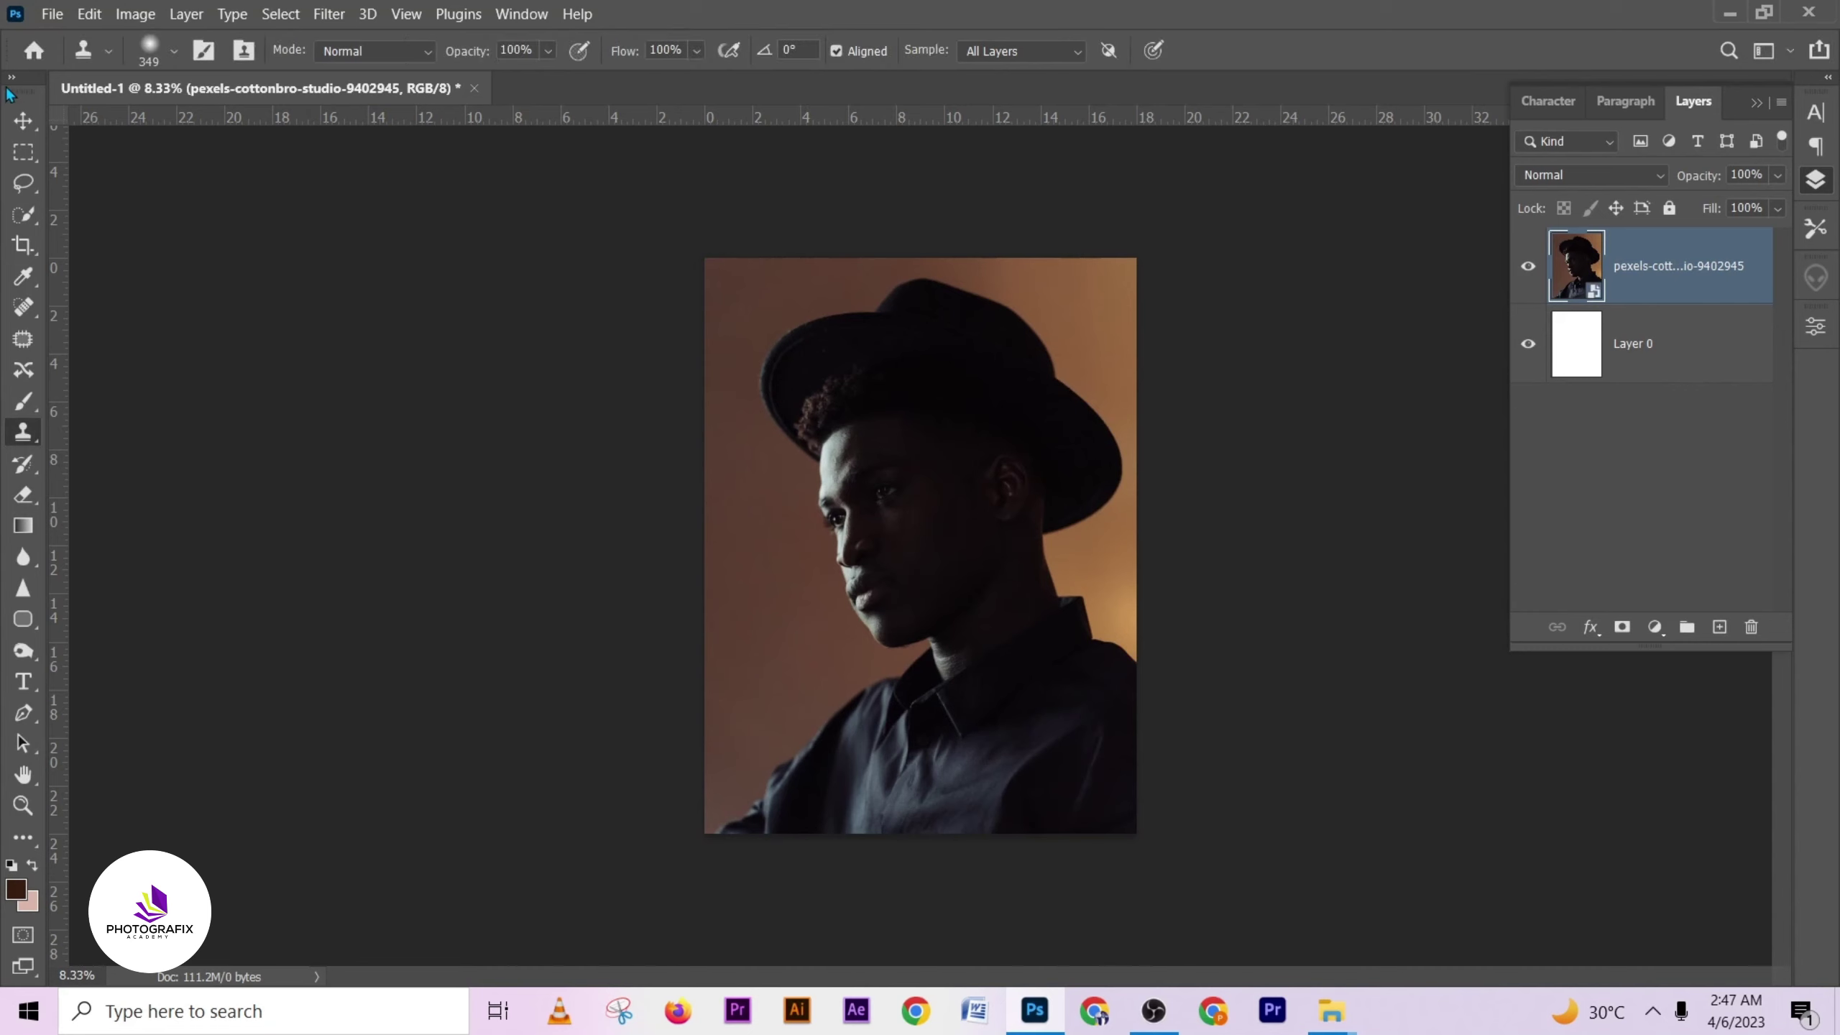
left_click(23, 120)
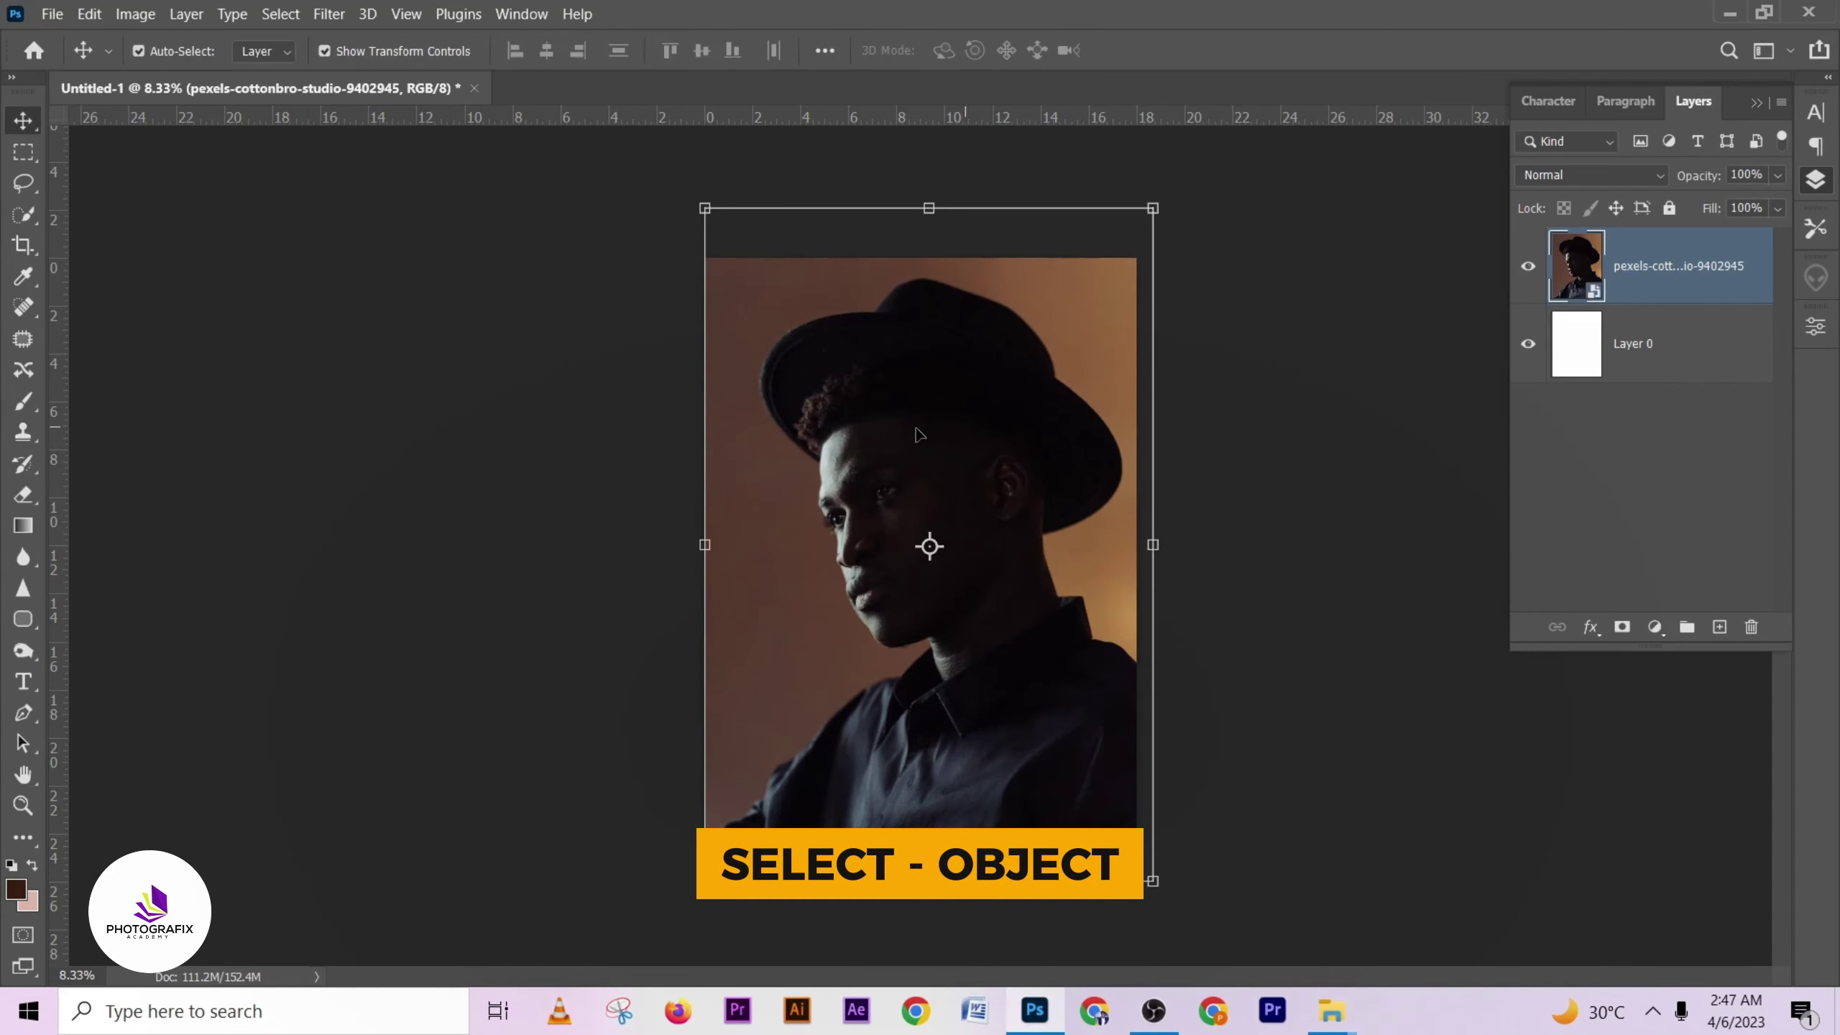
- Select the man with Select > Subject and add a layer mask from the selection
left_click(279, 13)
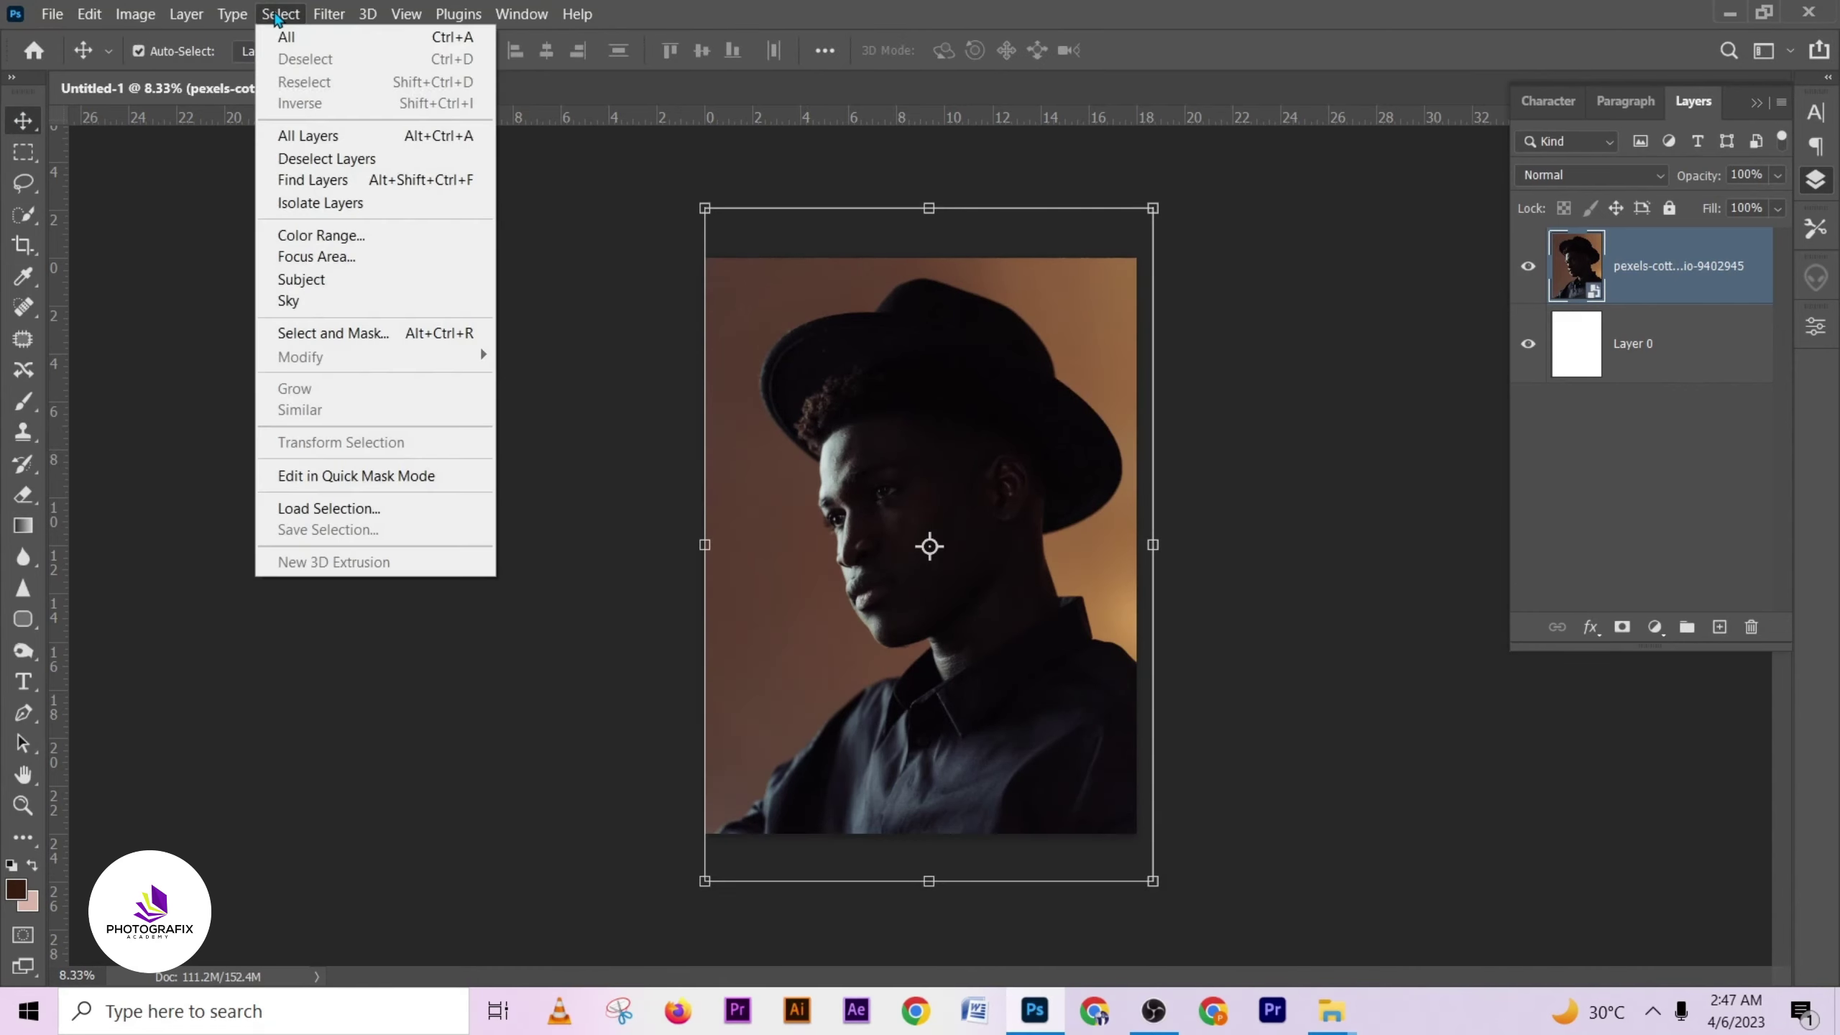
left_click(301, 279)
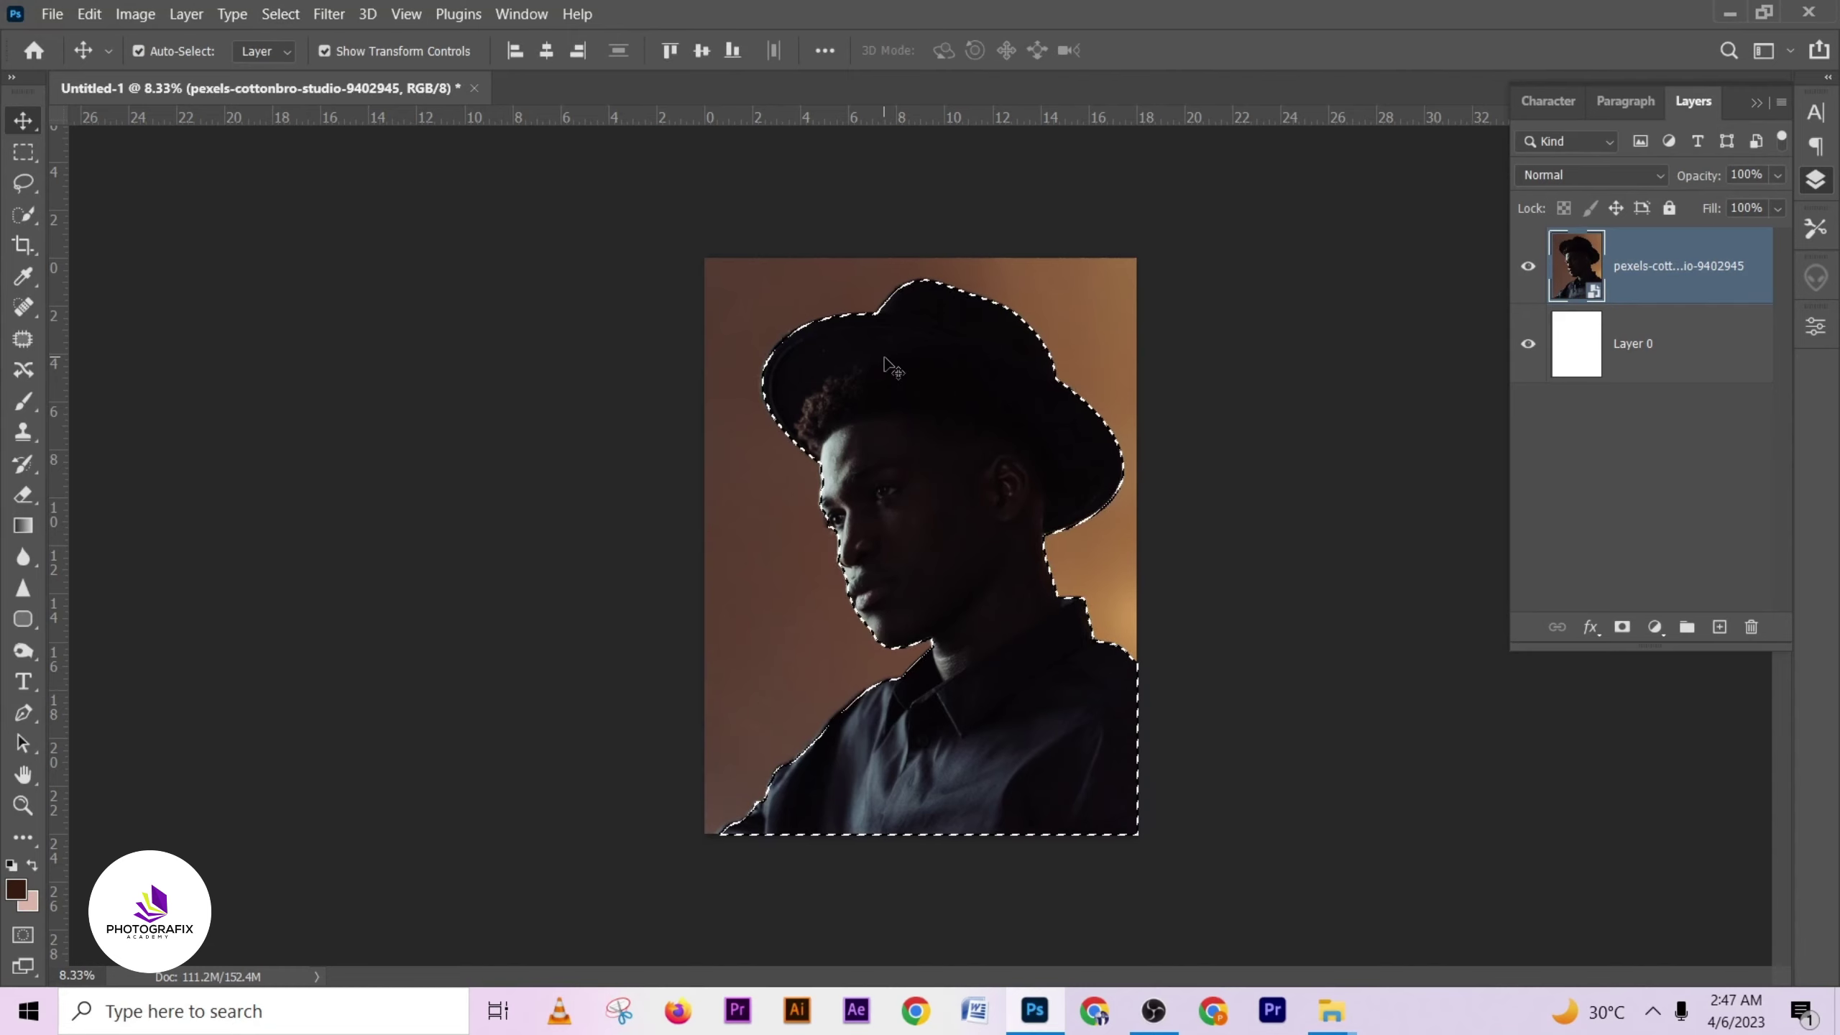
left_click(1622, 627)
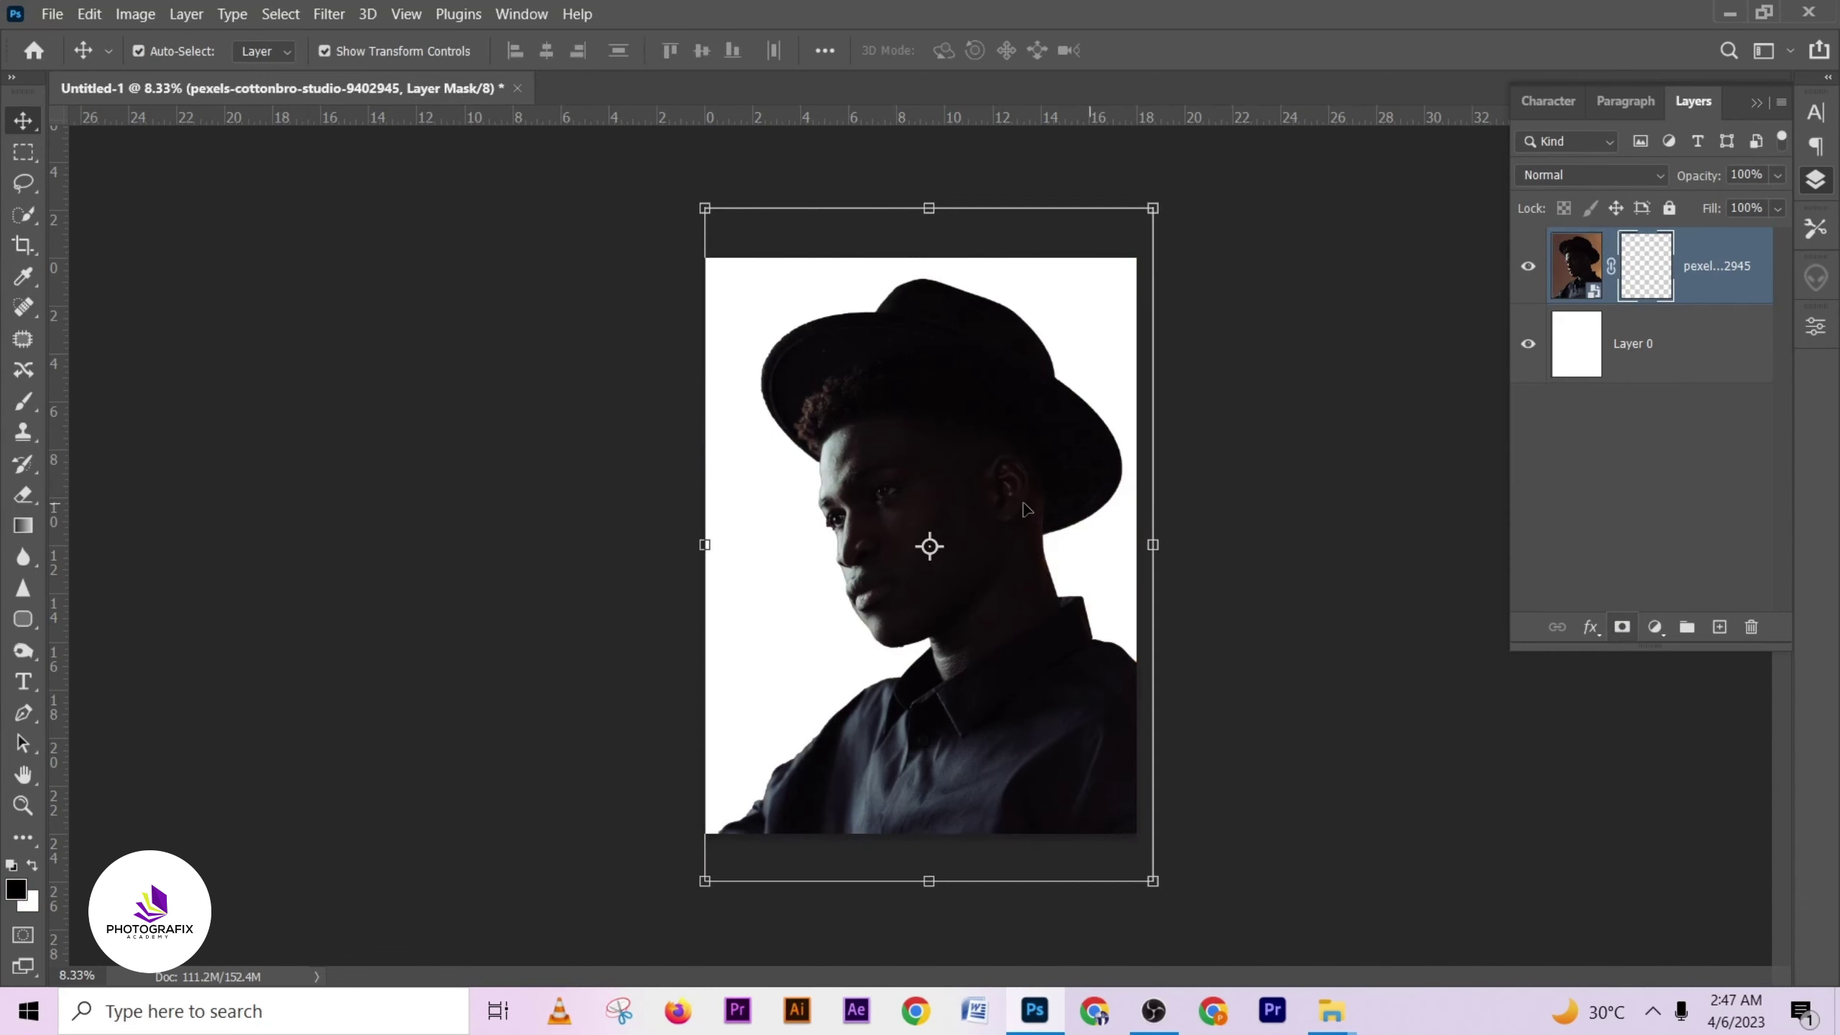
- Refine the mask's hair edges in Select and Mask and apply the result
right_click(1674, 267)
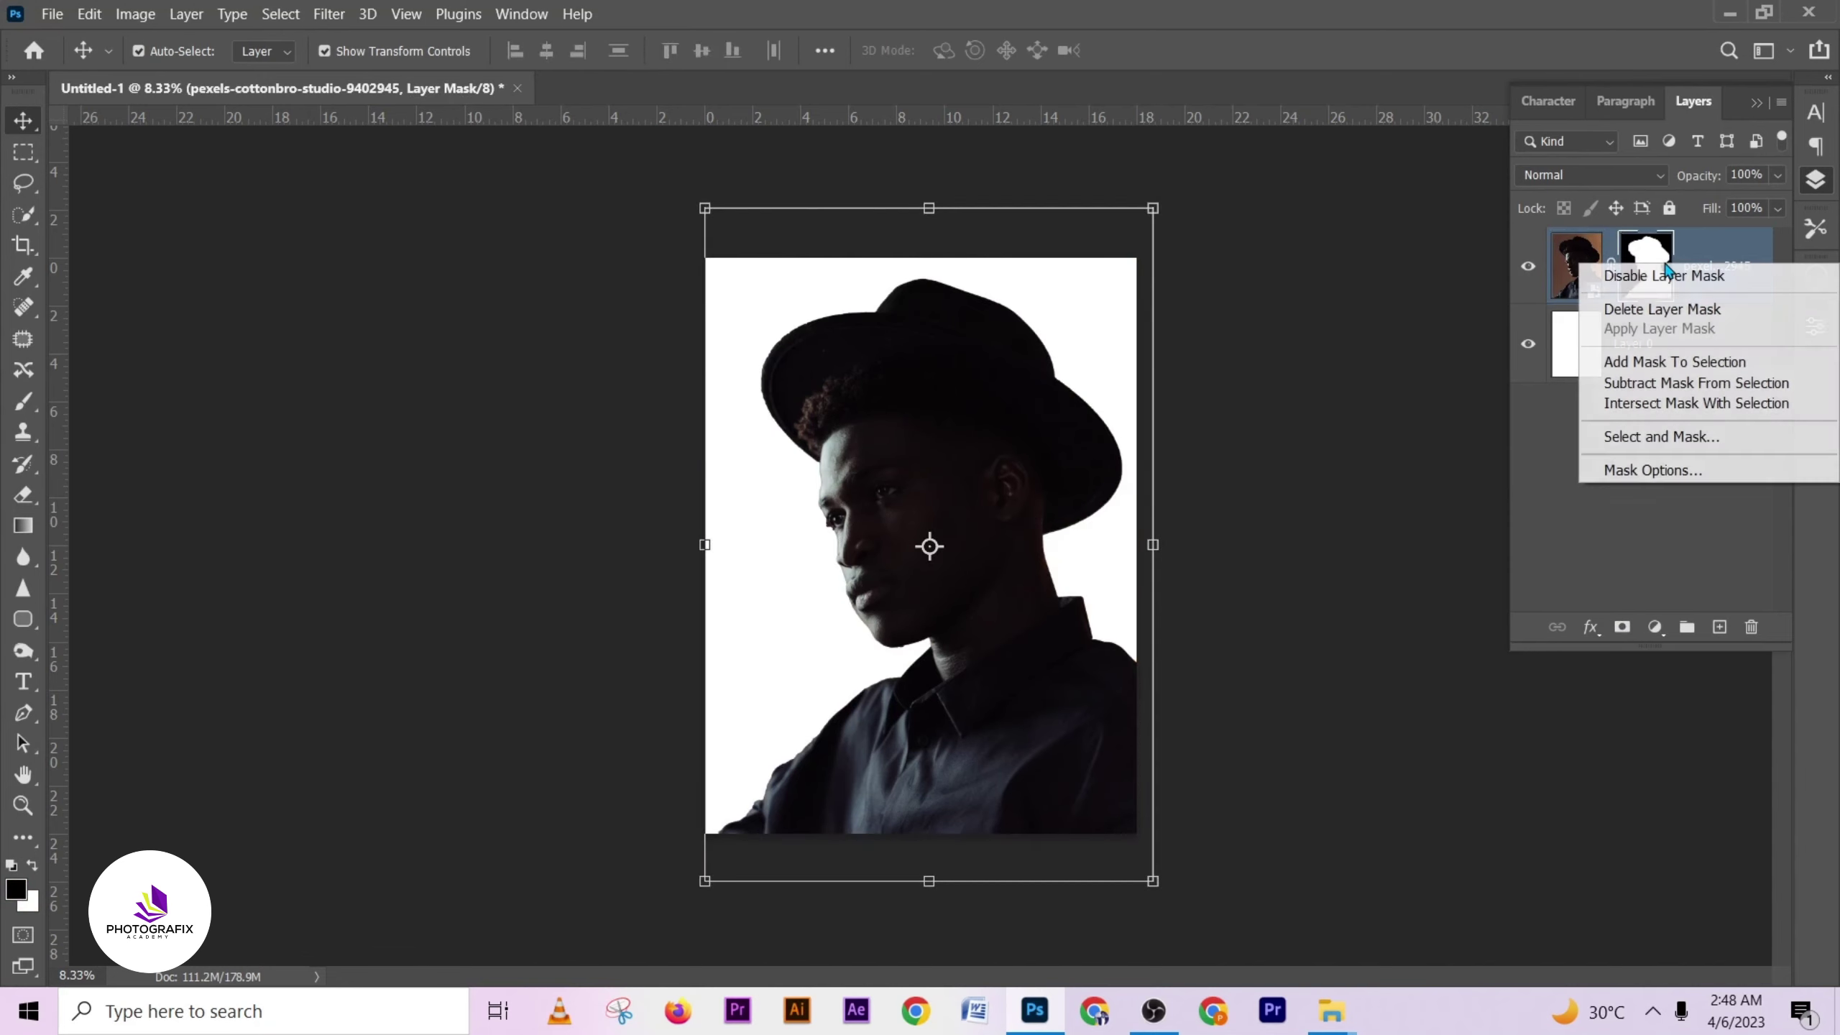
left_click(1645, 438)
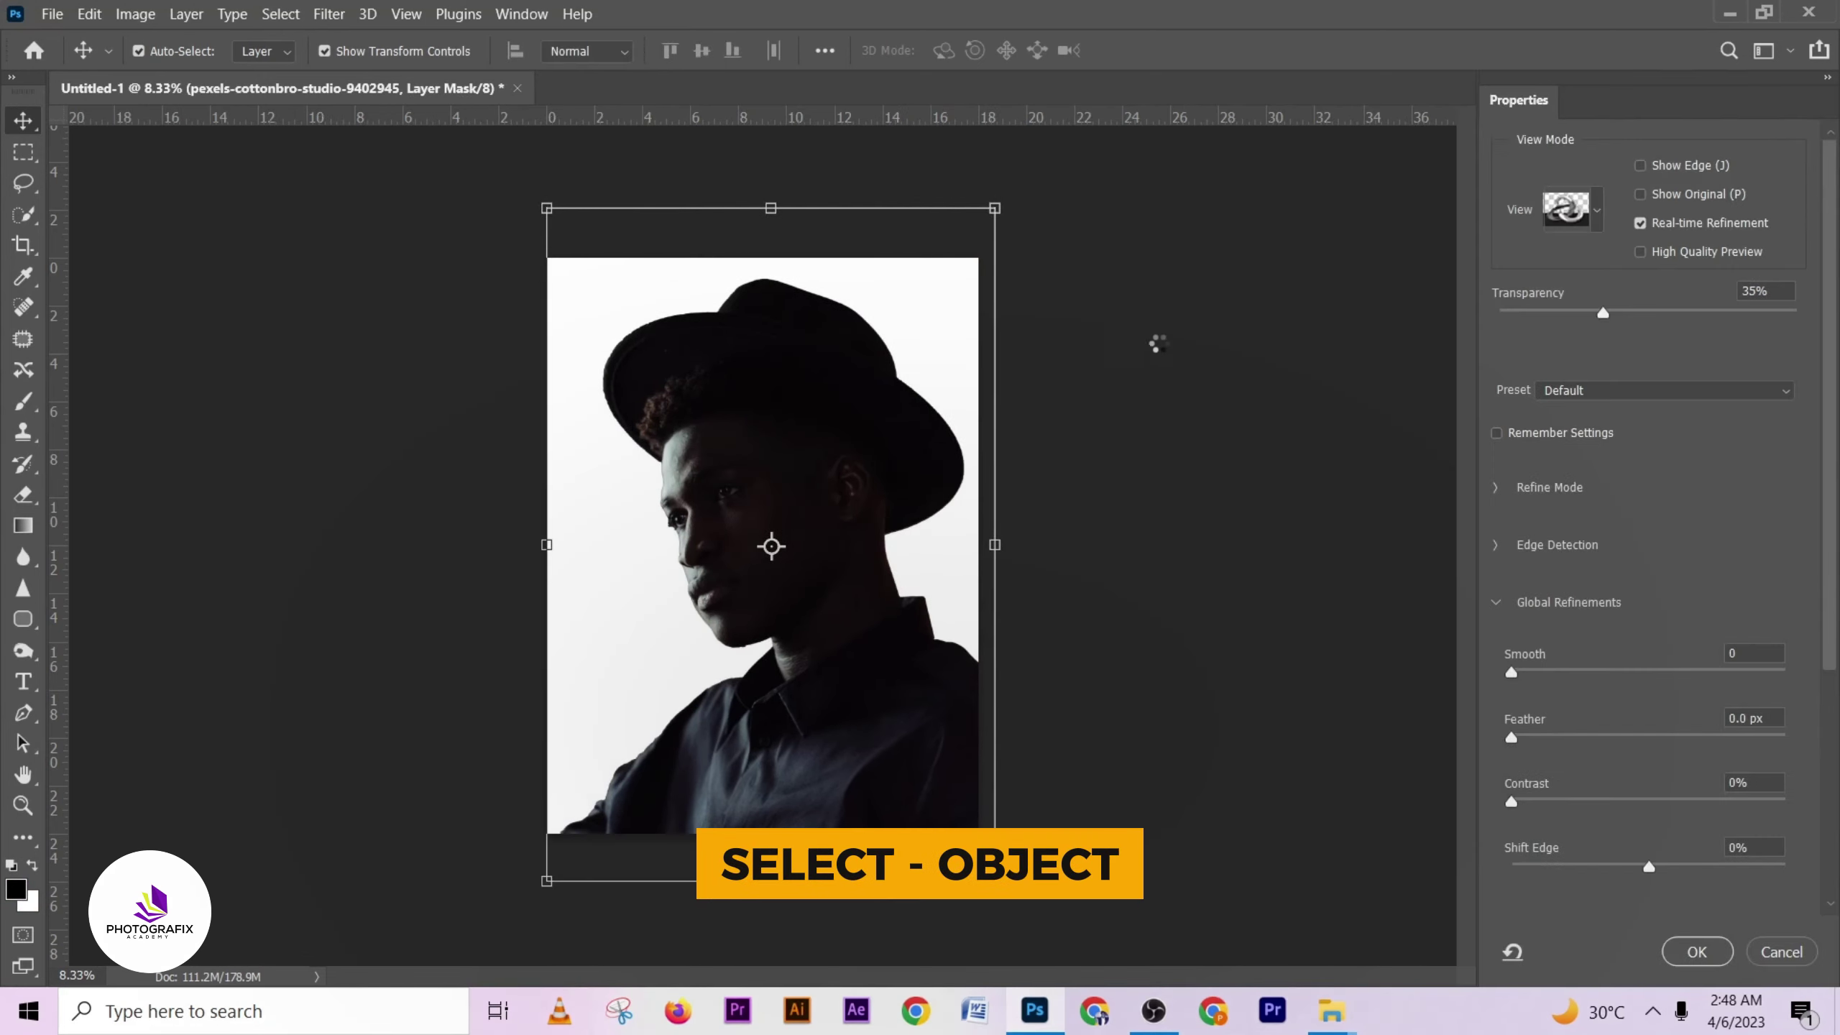
left_click(640, 53)
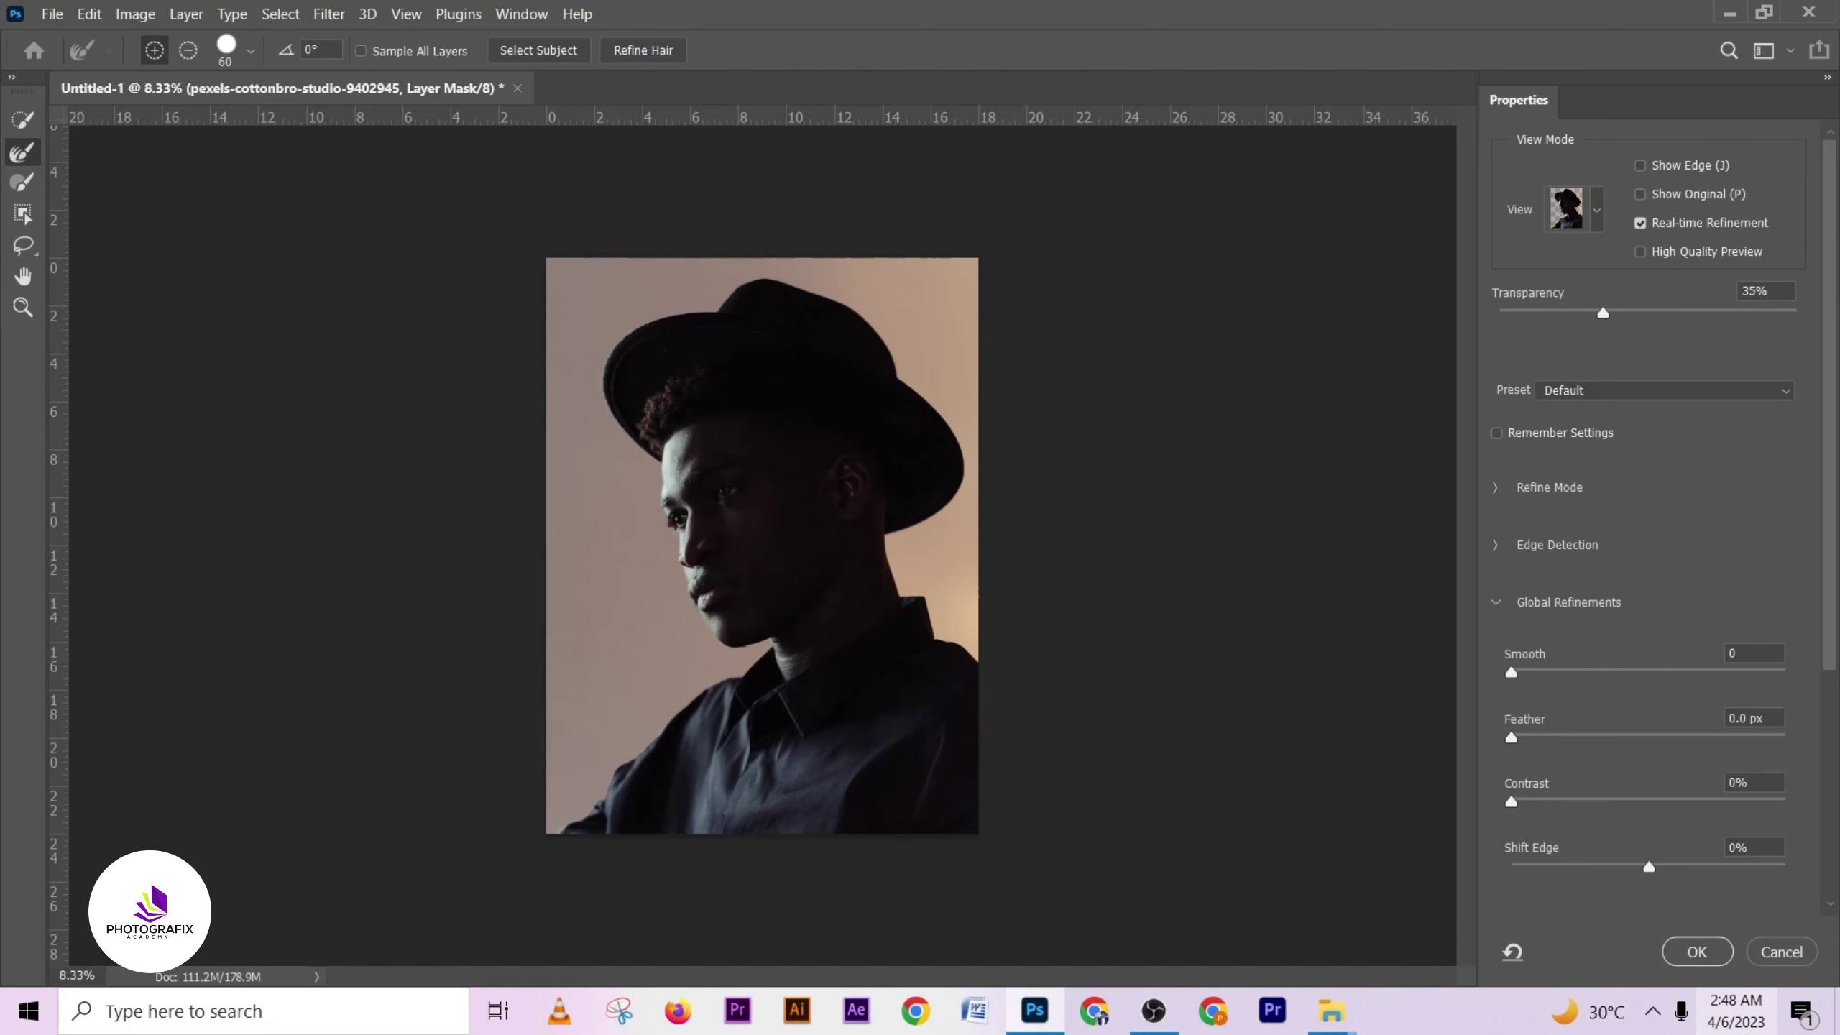
key("Return")
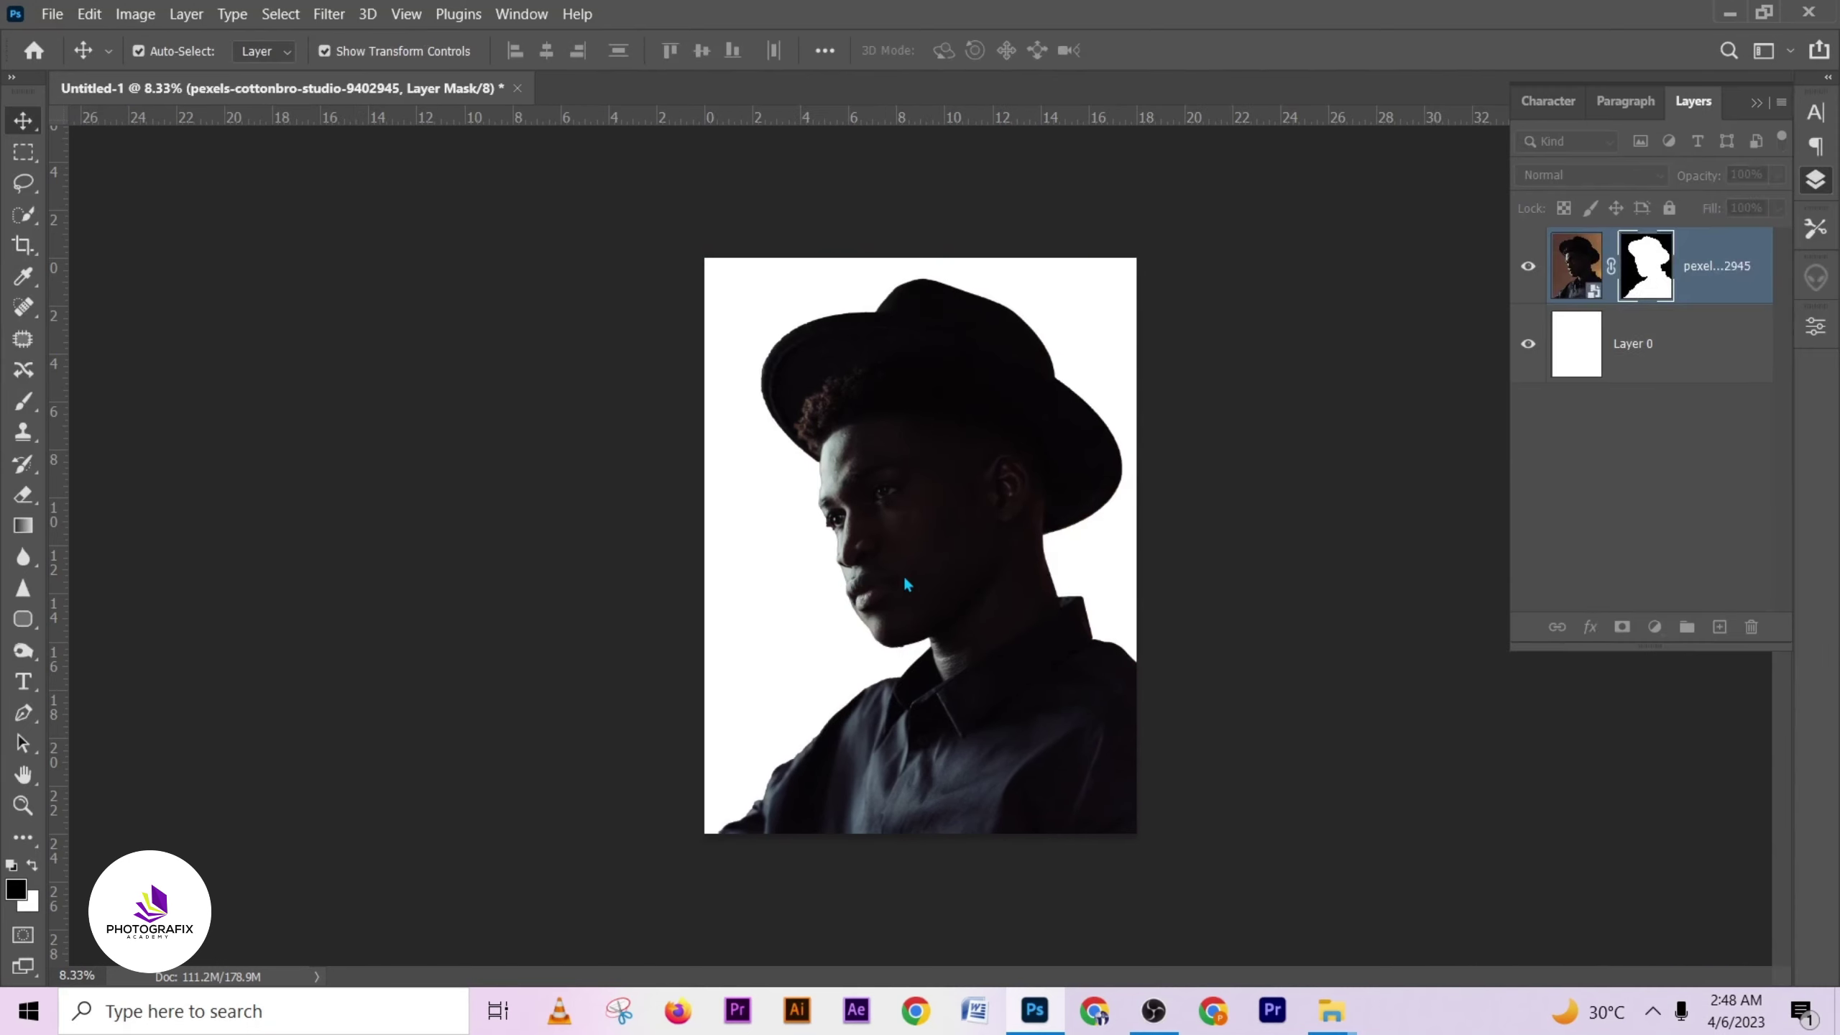
- Scale the masked man to about 129.71%, shift him right, and commit the transform
left_click_drag(976, 452, 1054, 420)
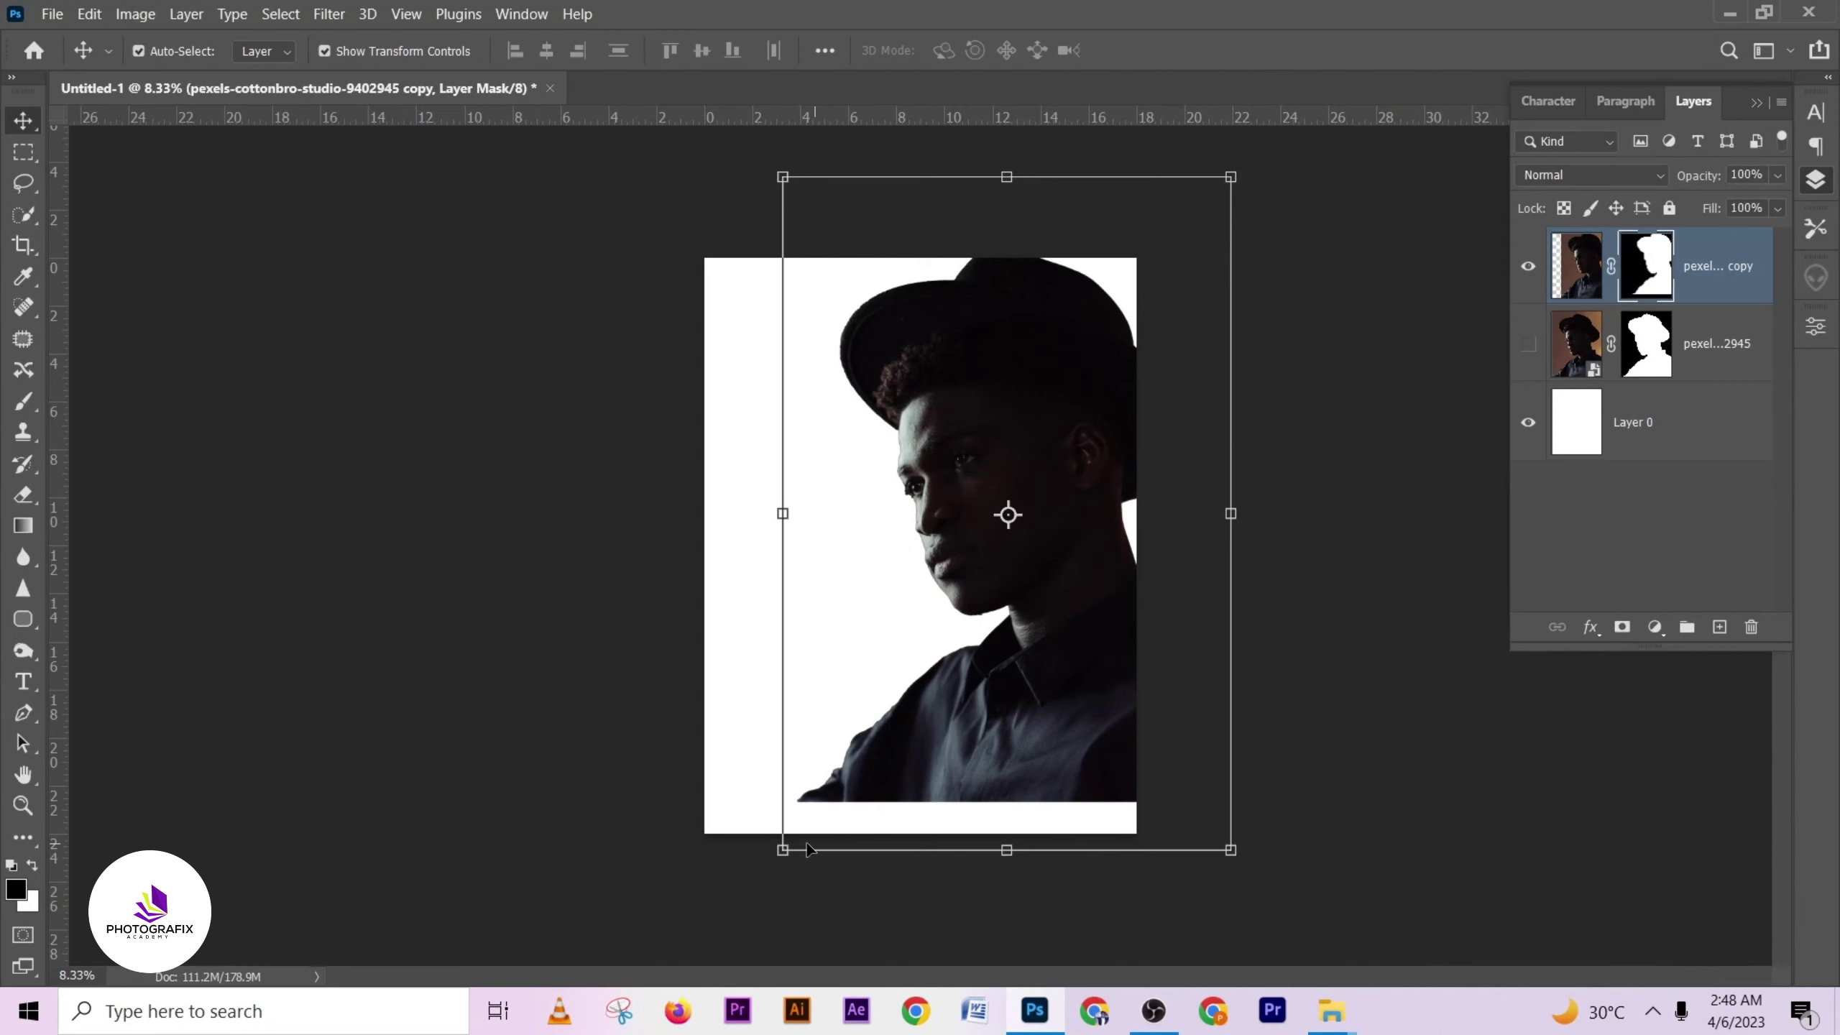
left_click_drag(780, 852, 742, 912)
key("ctrl+minus")
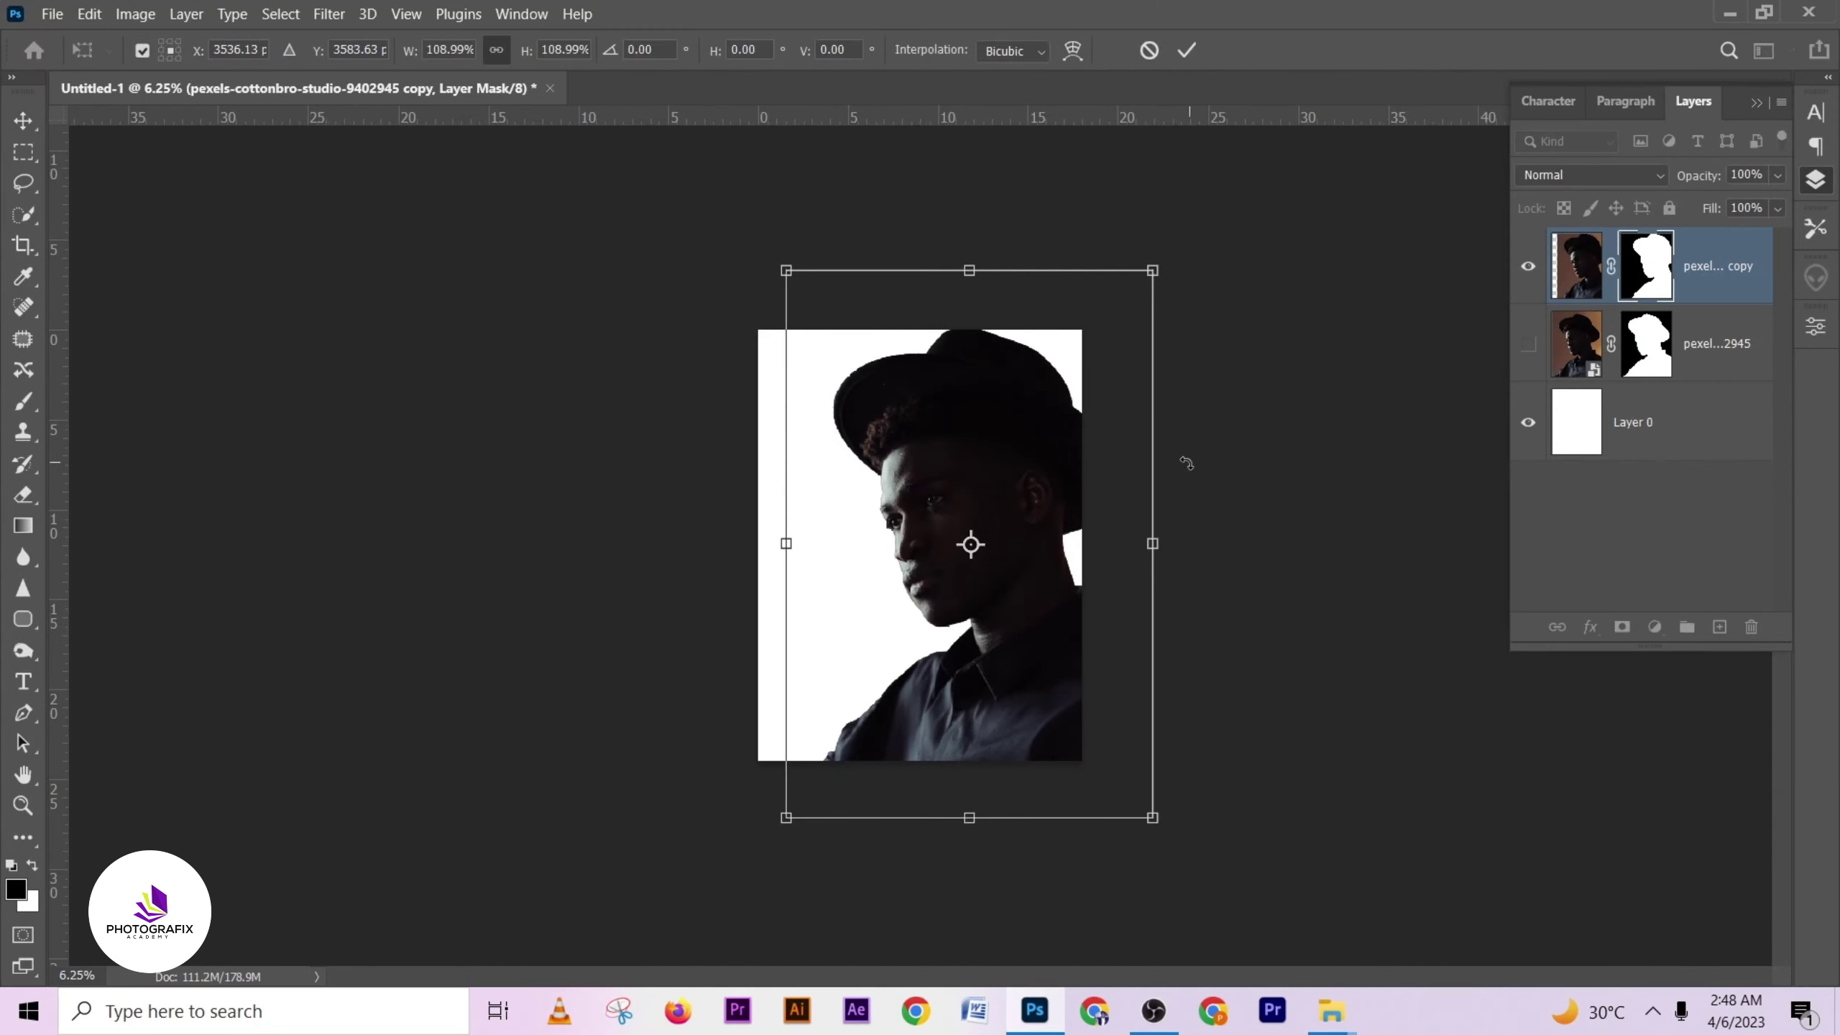
left_click_drag(1160, 267, 1189, 222)
left_click_drag(1001, 455, 998, 479)
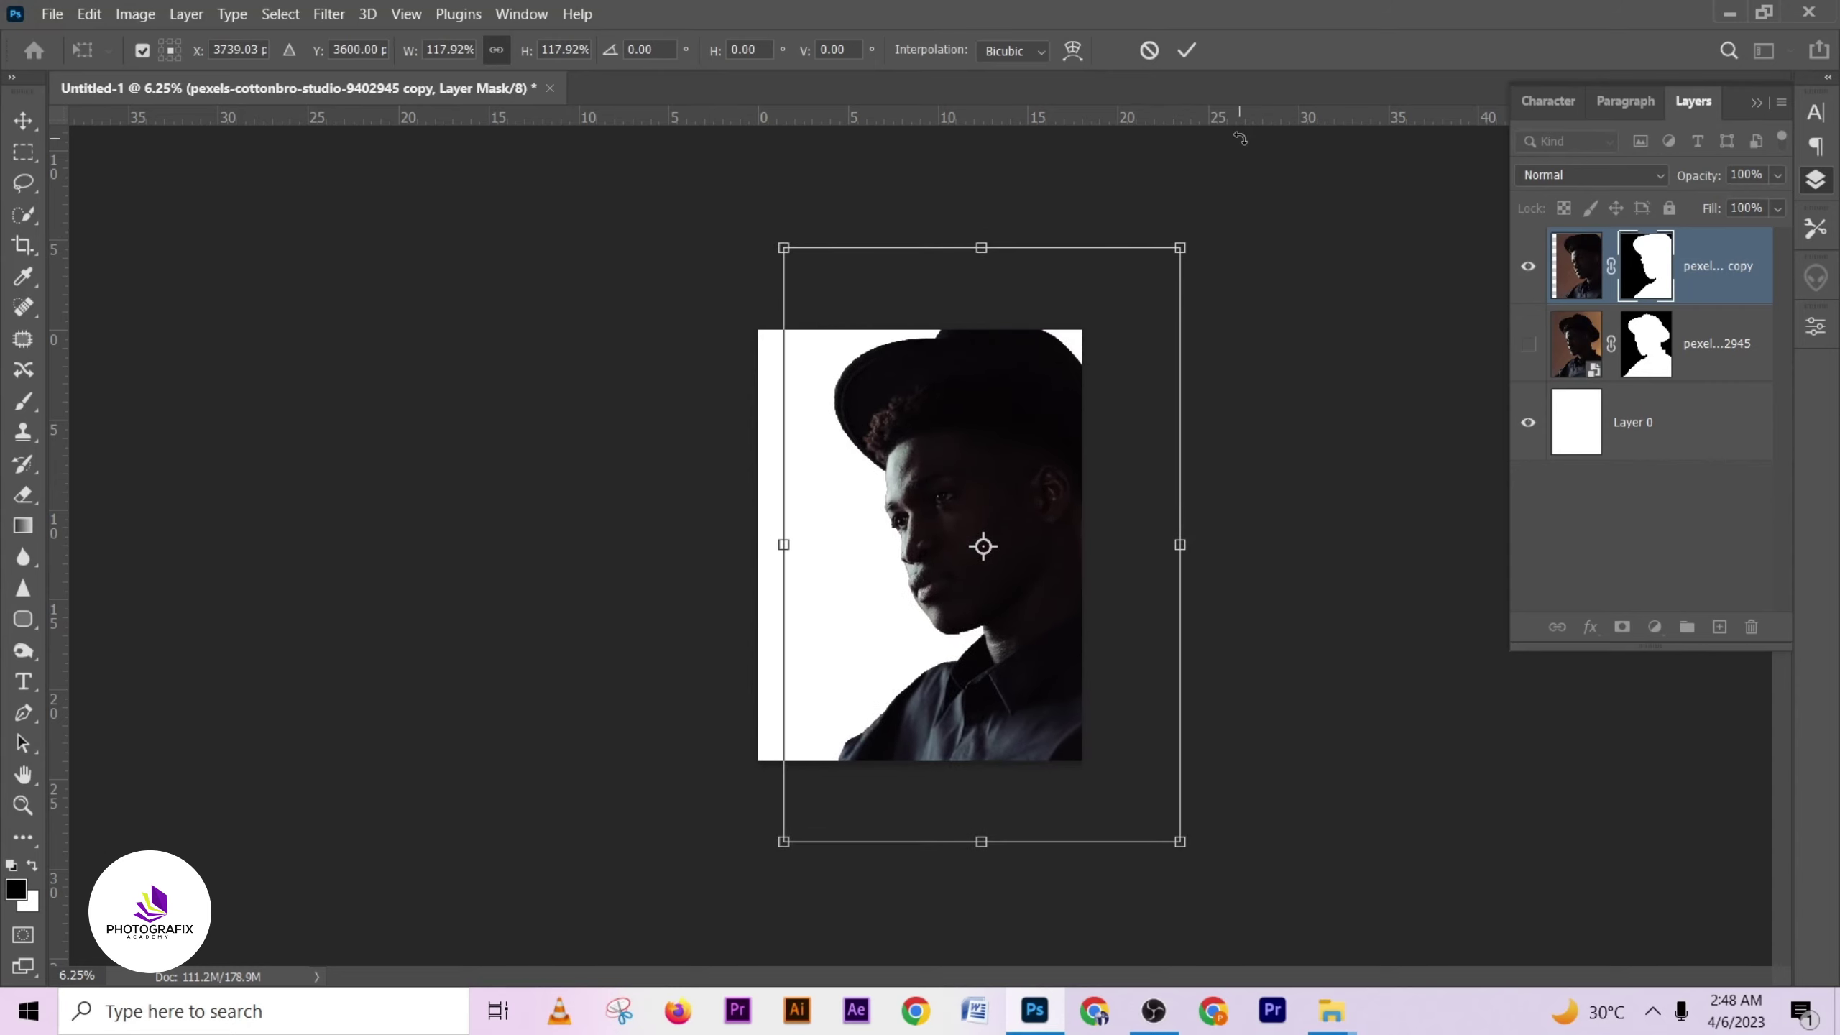
left_click_drag(1181, 249, 1204, 212)
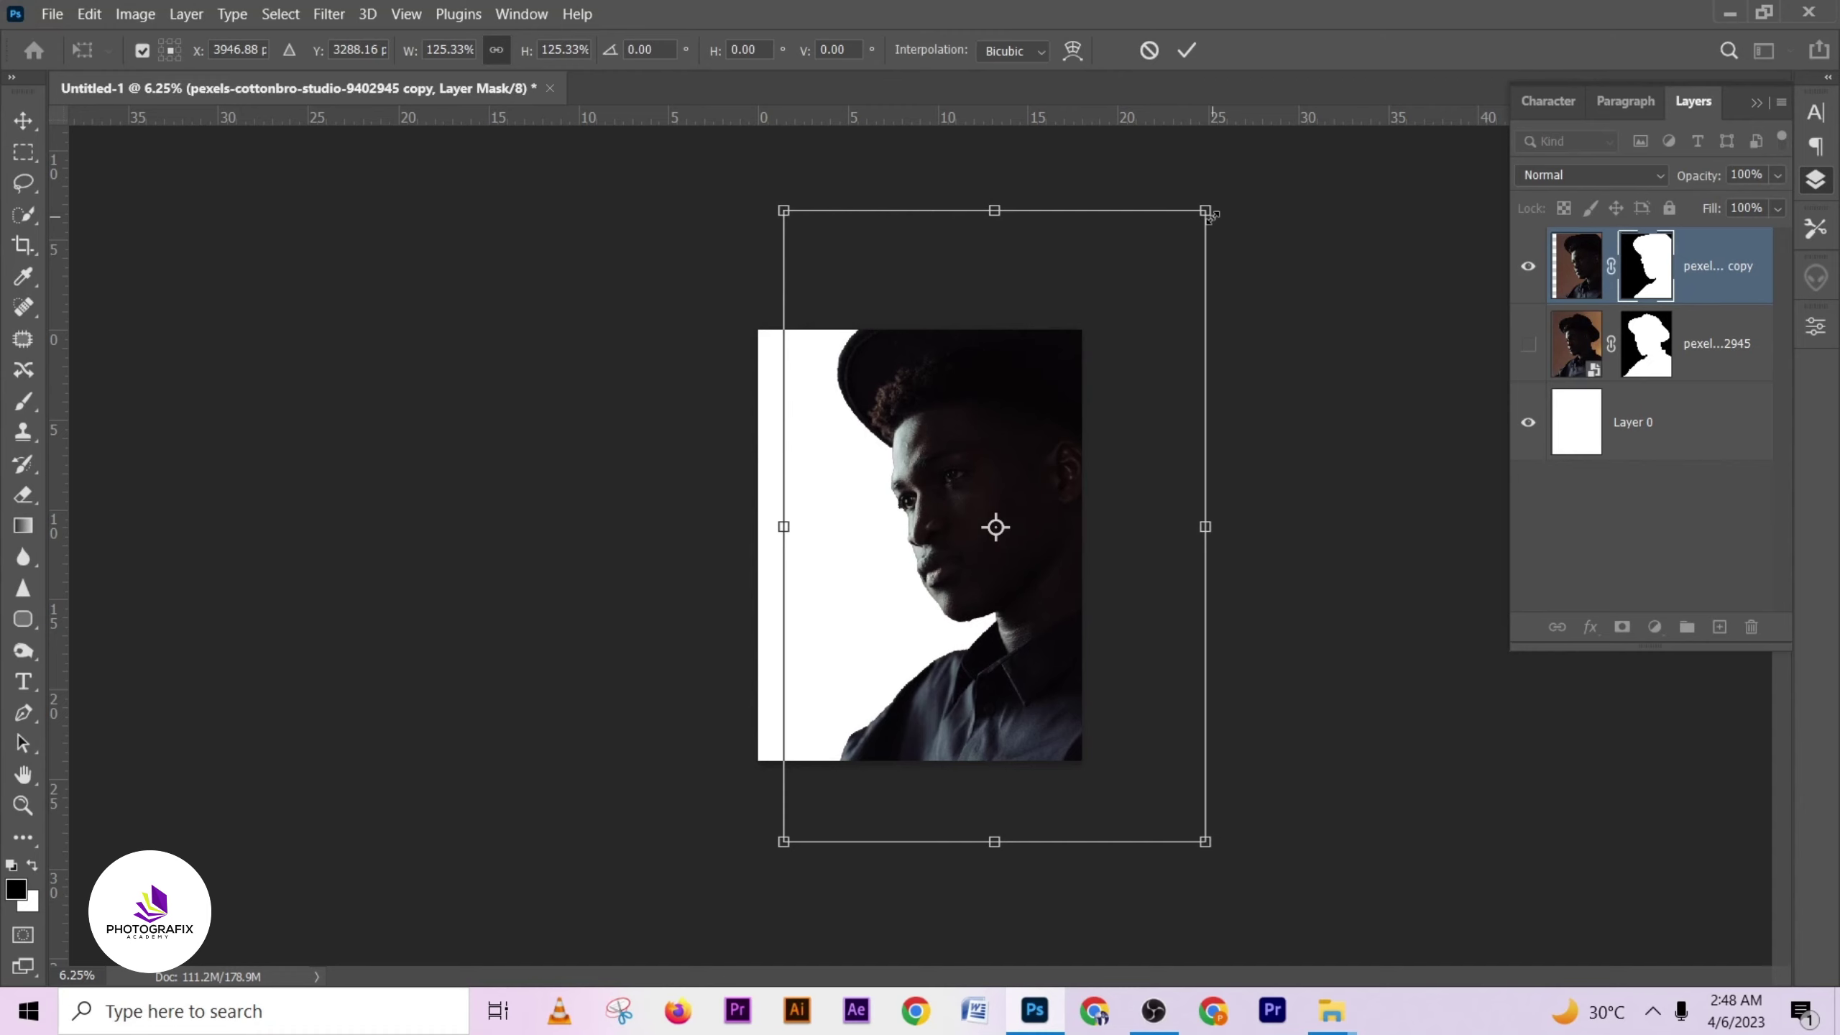
left_click_drag(1024, 483, 1031, 500)
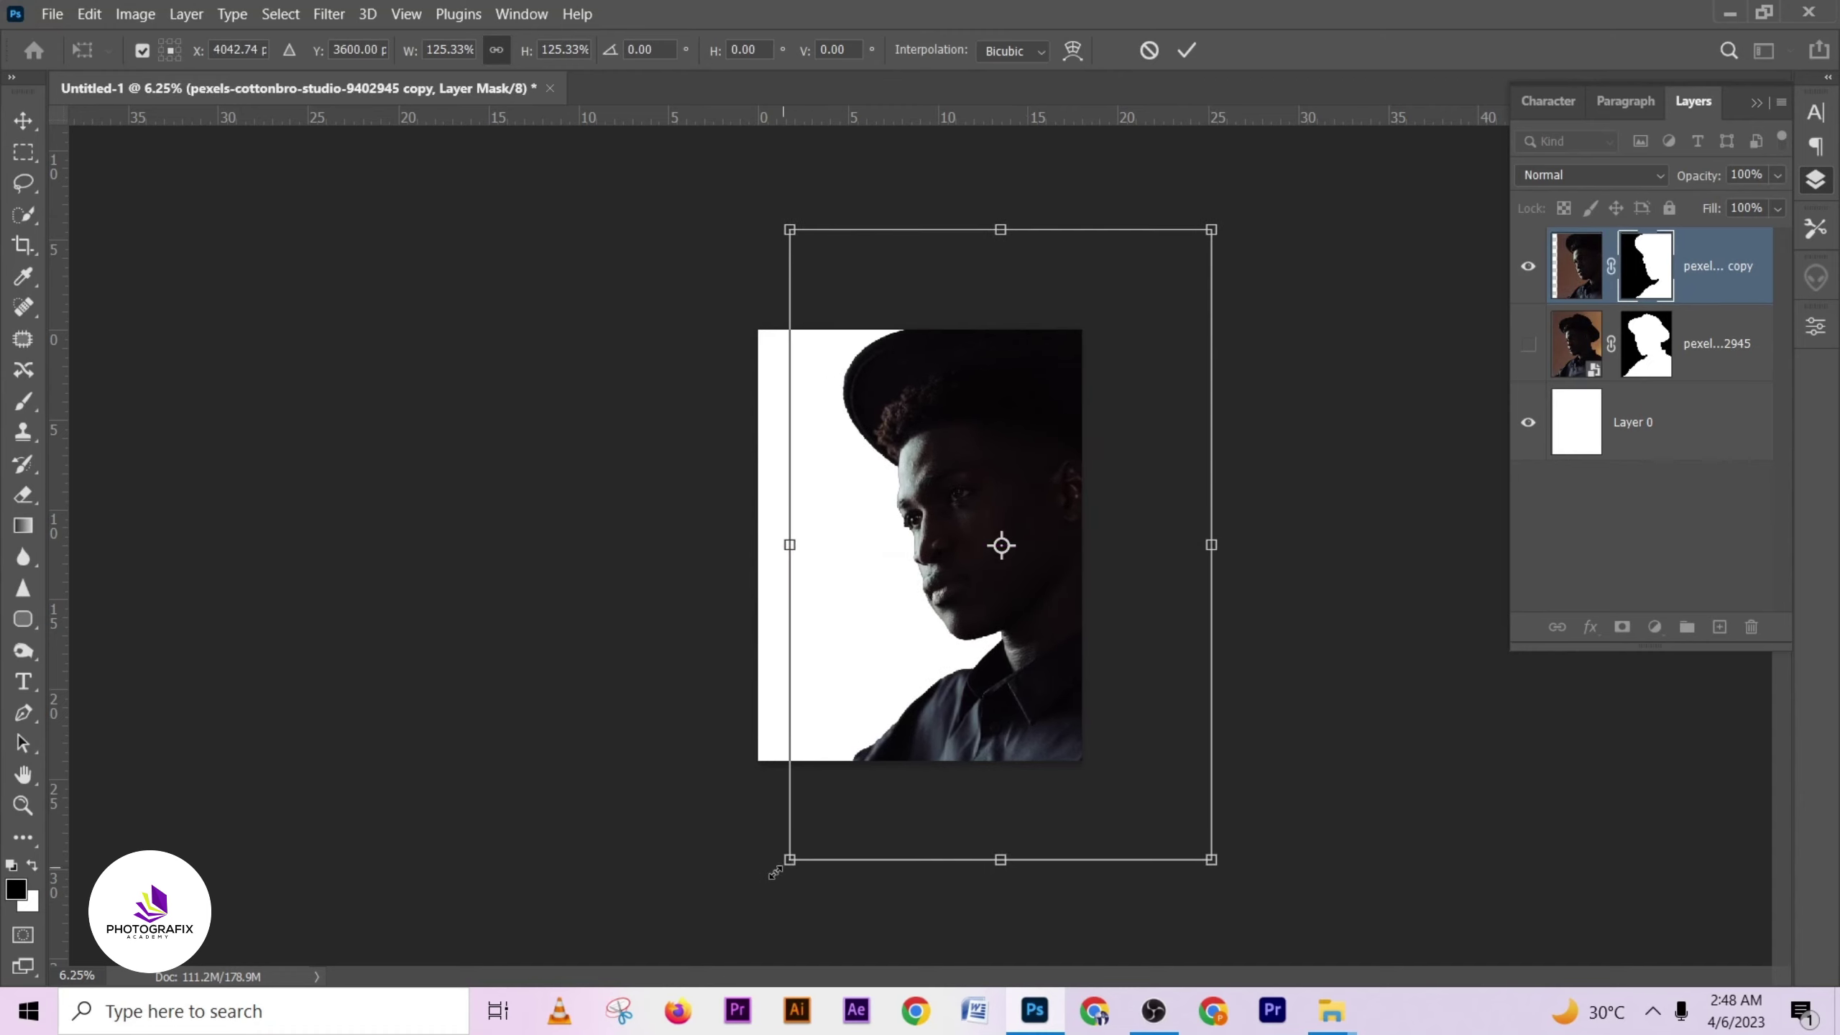
left_click_drag(773, 871, 764, 875)
left_click_drag(1041, 418, 1045, 379)
left_click(1187, 51)
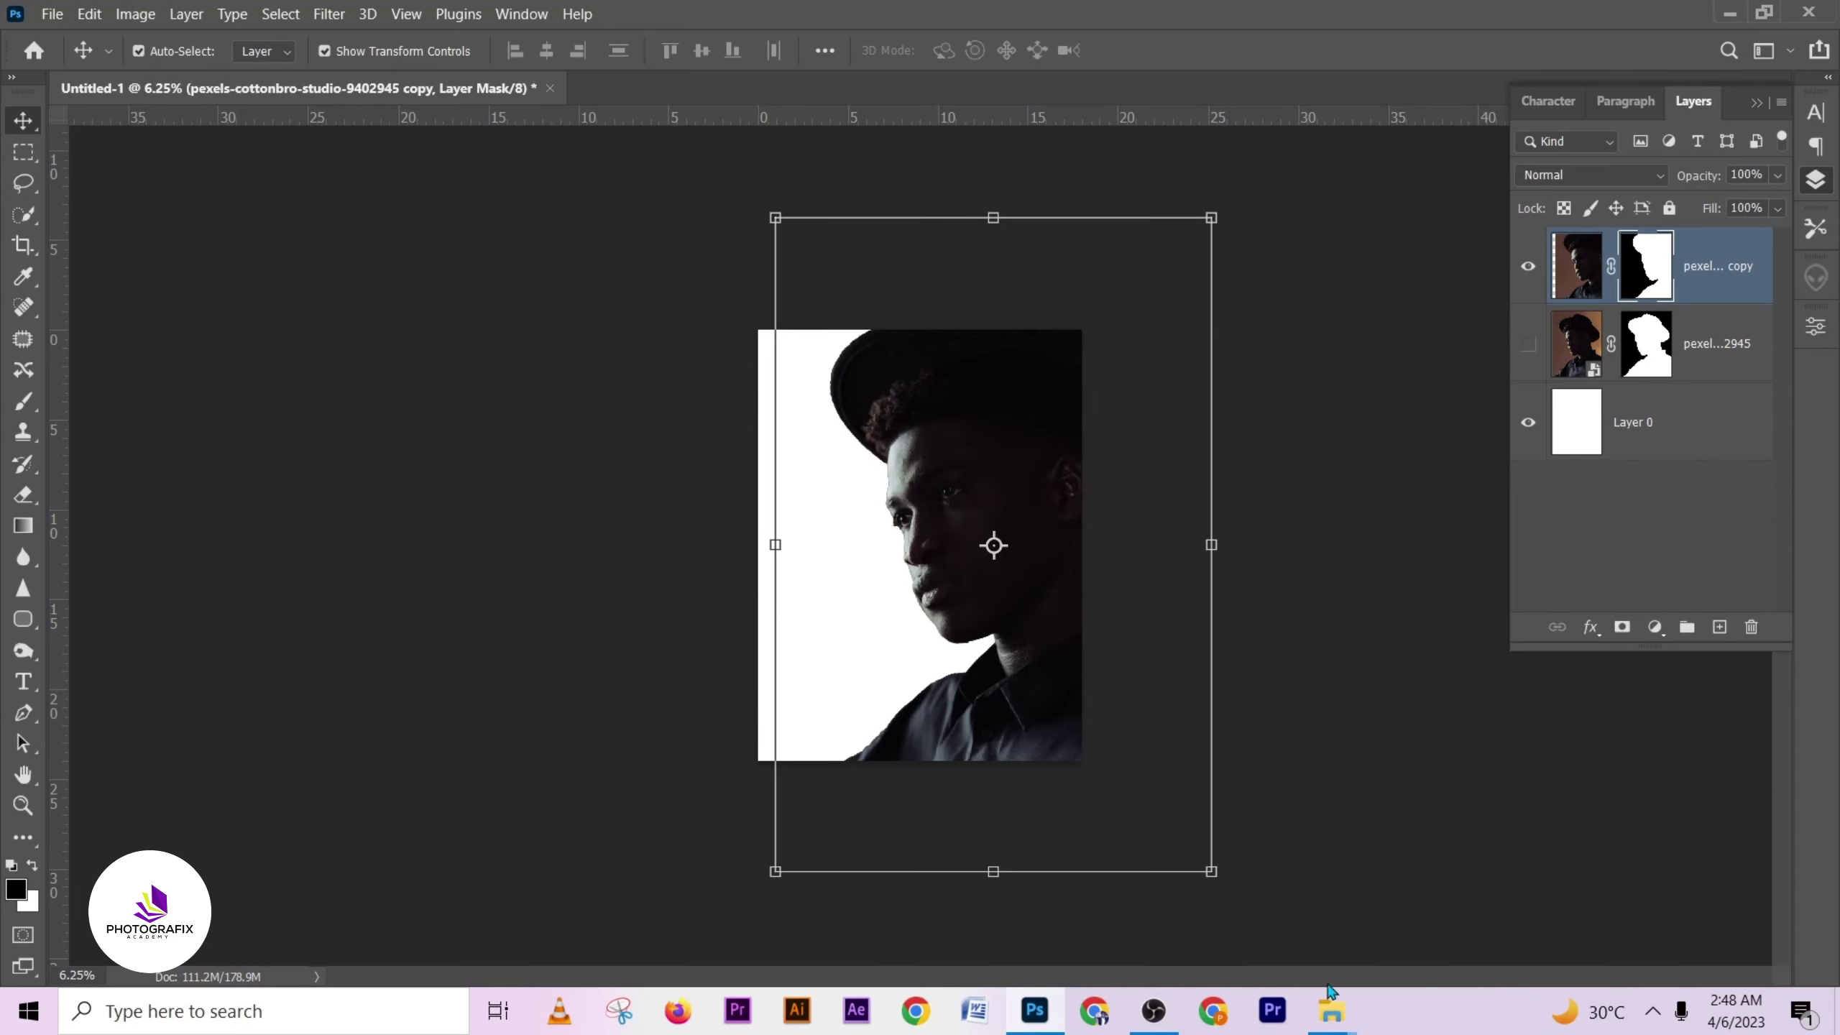
- Drag the patrick-tomasso night street photo from the MOVIE POSTER folder into the poster
mouse_move(1331, 1022)
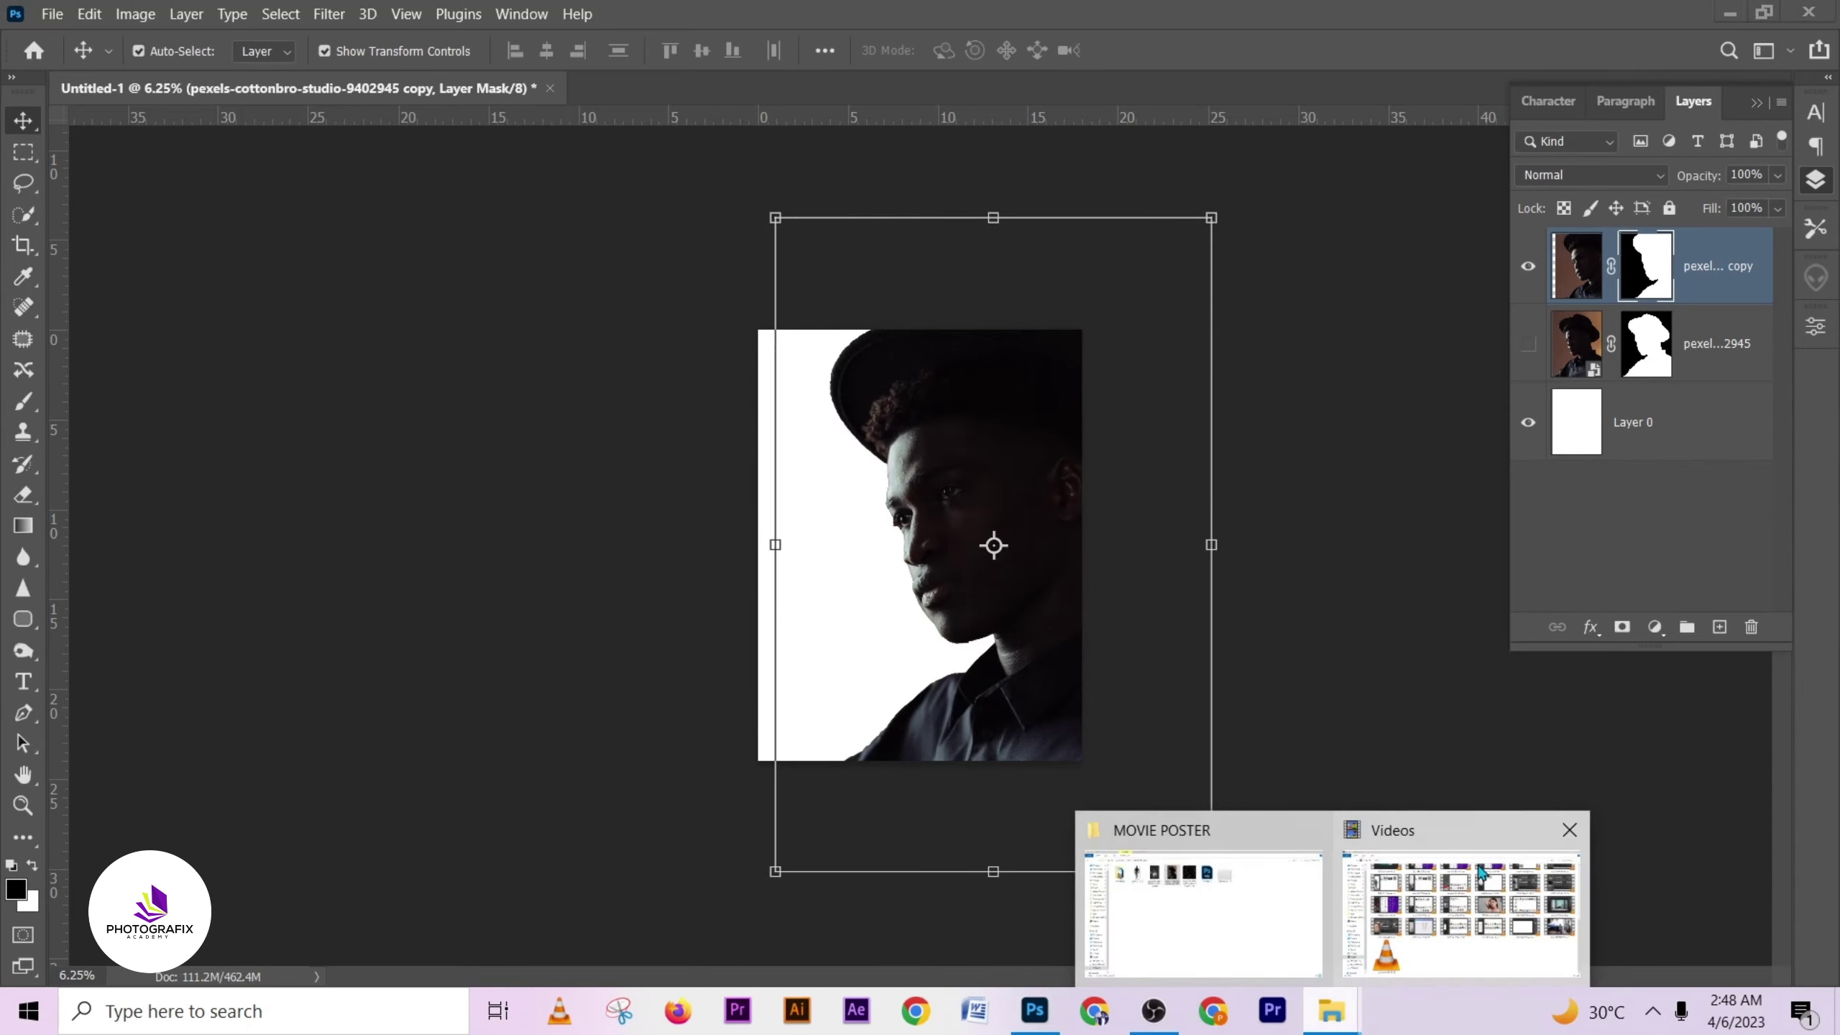
left_click(1282, 896)
left_click_drag(534, 181, 924, 545)
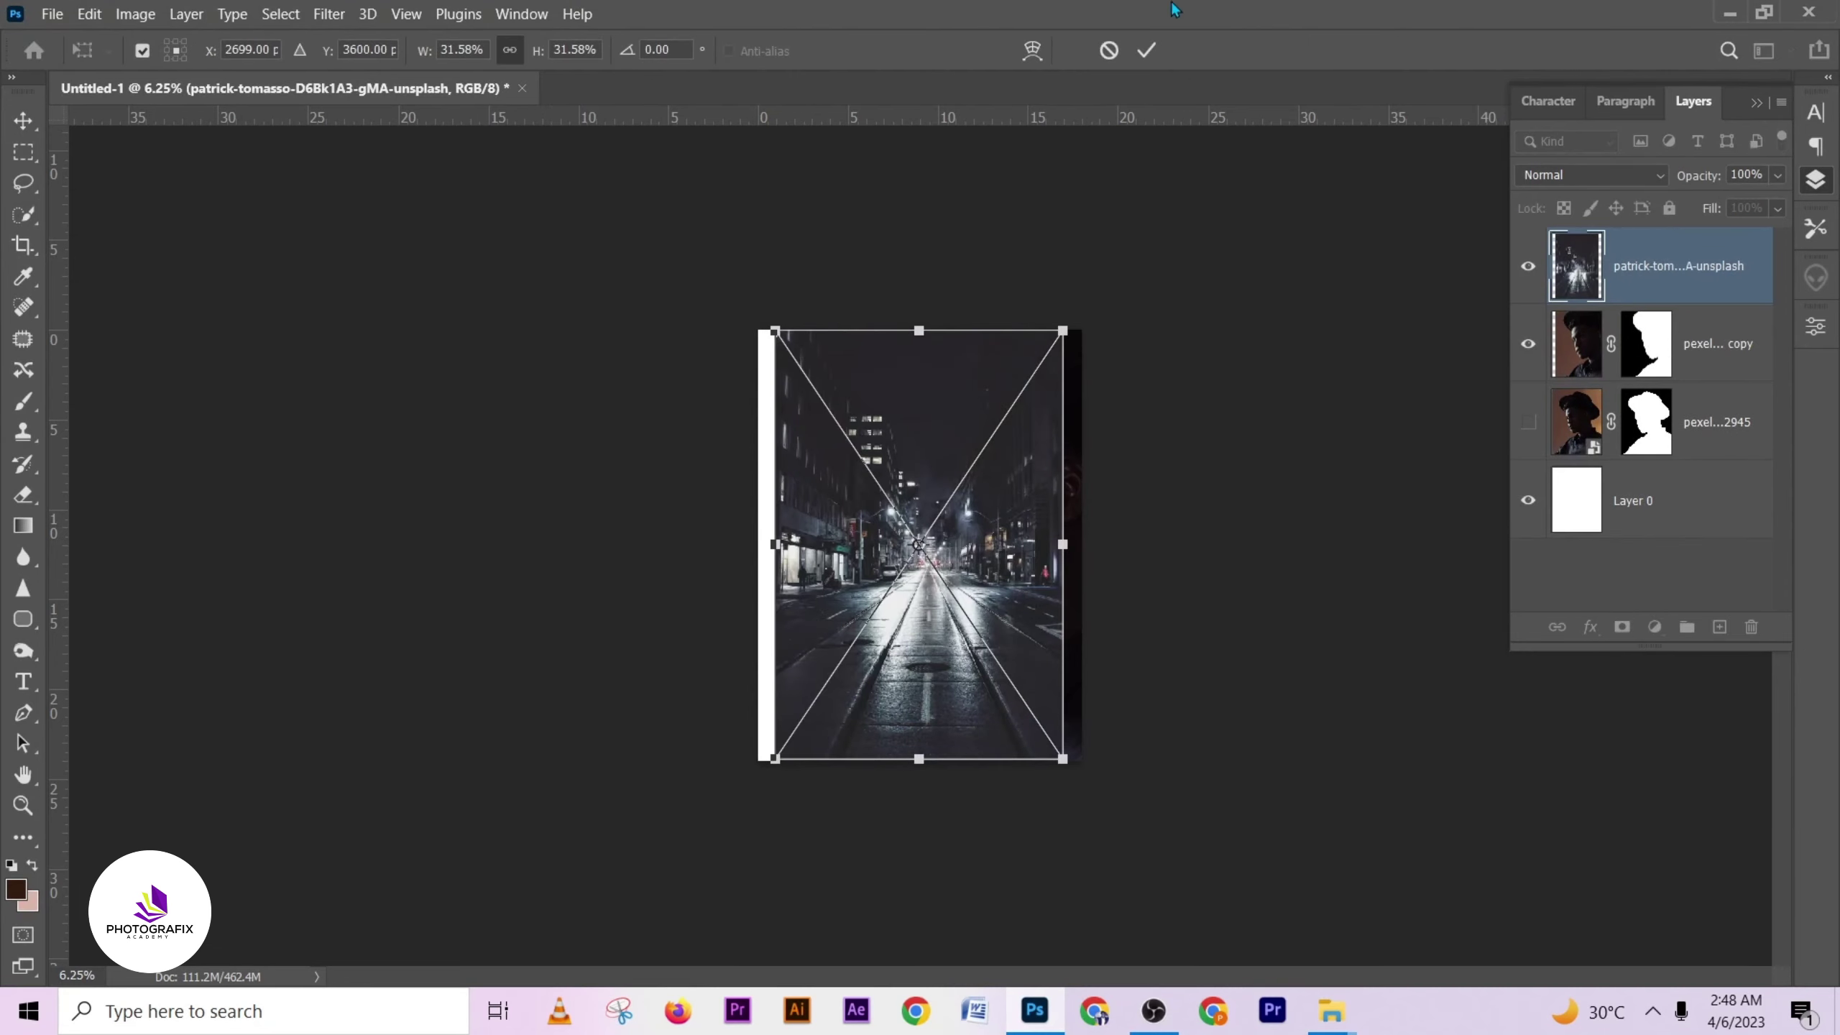
left_click(1147, 51)
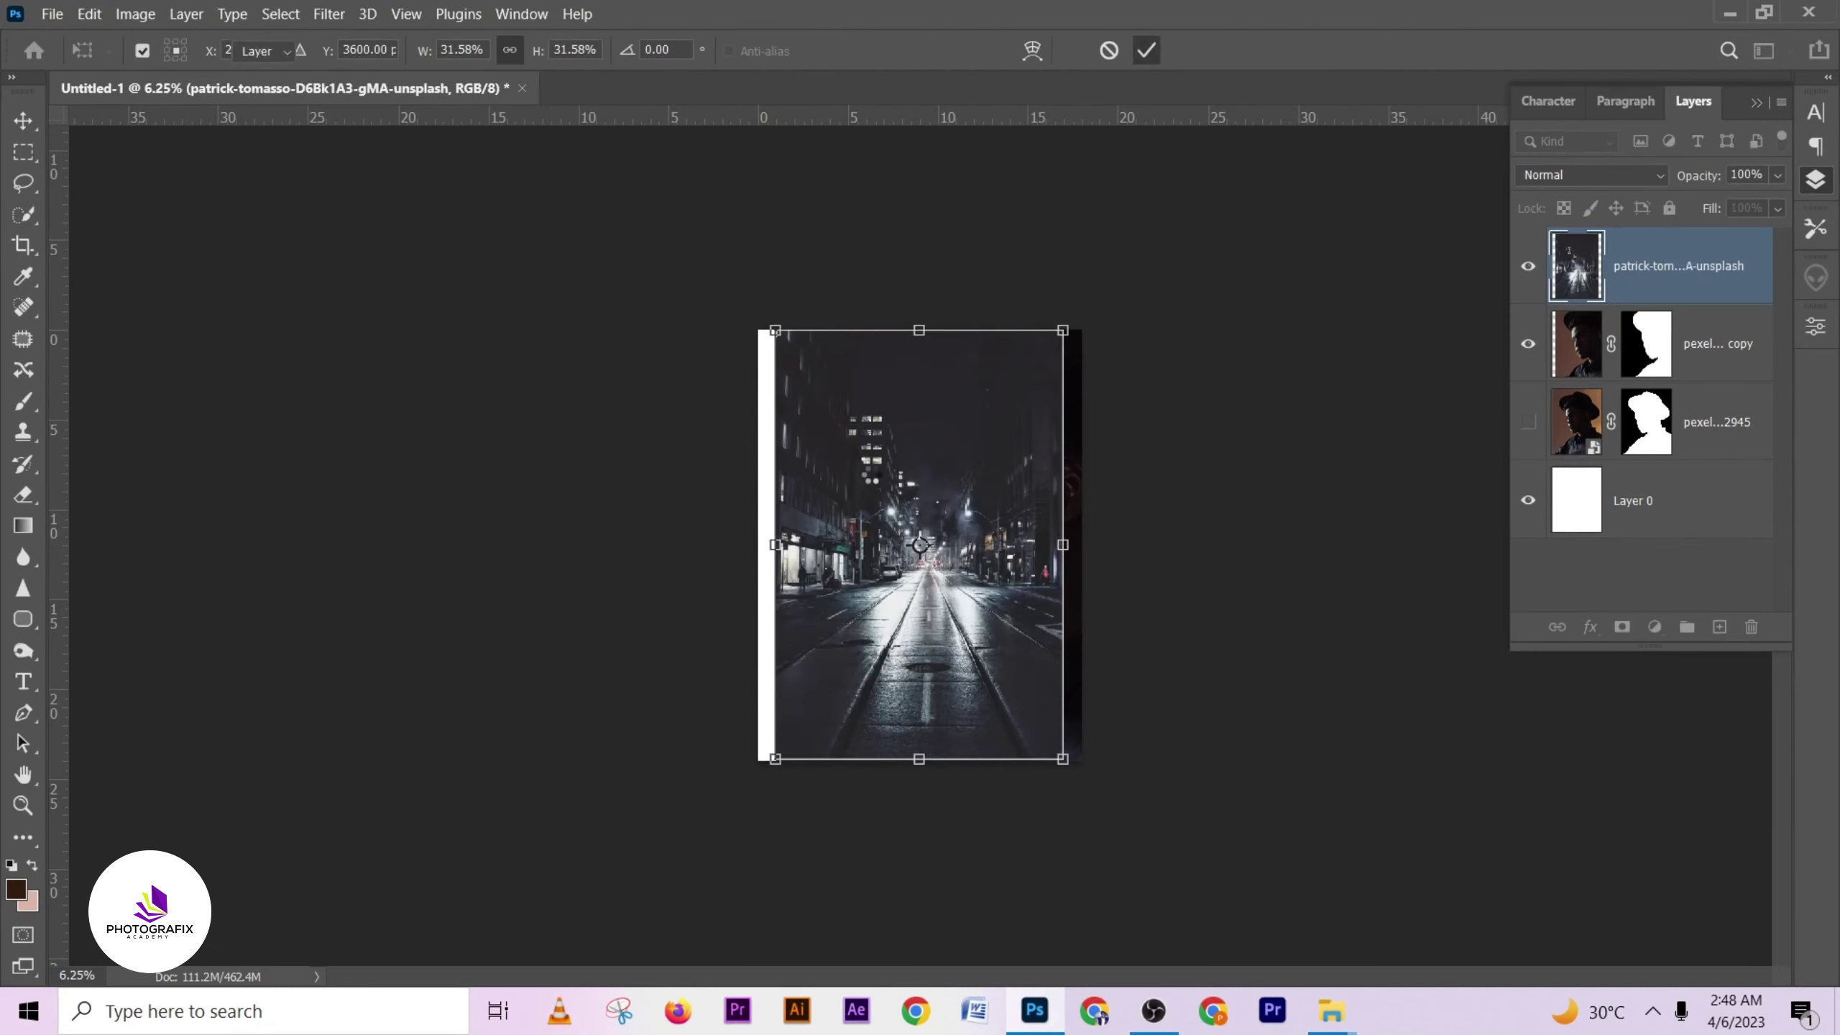
- Shrink the street photo to about 23.58%, tilt it ~1°, and place it over the head
left_click_drag(789, 339, 828, 409)
left_click_drag(1107, 386, 1112, 390)
left_click_drag(940, 529, 973, 450)
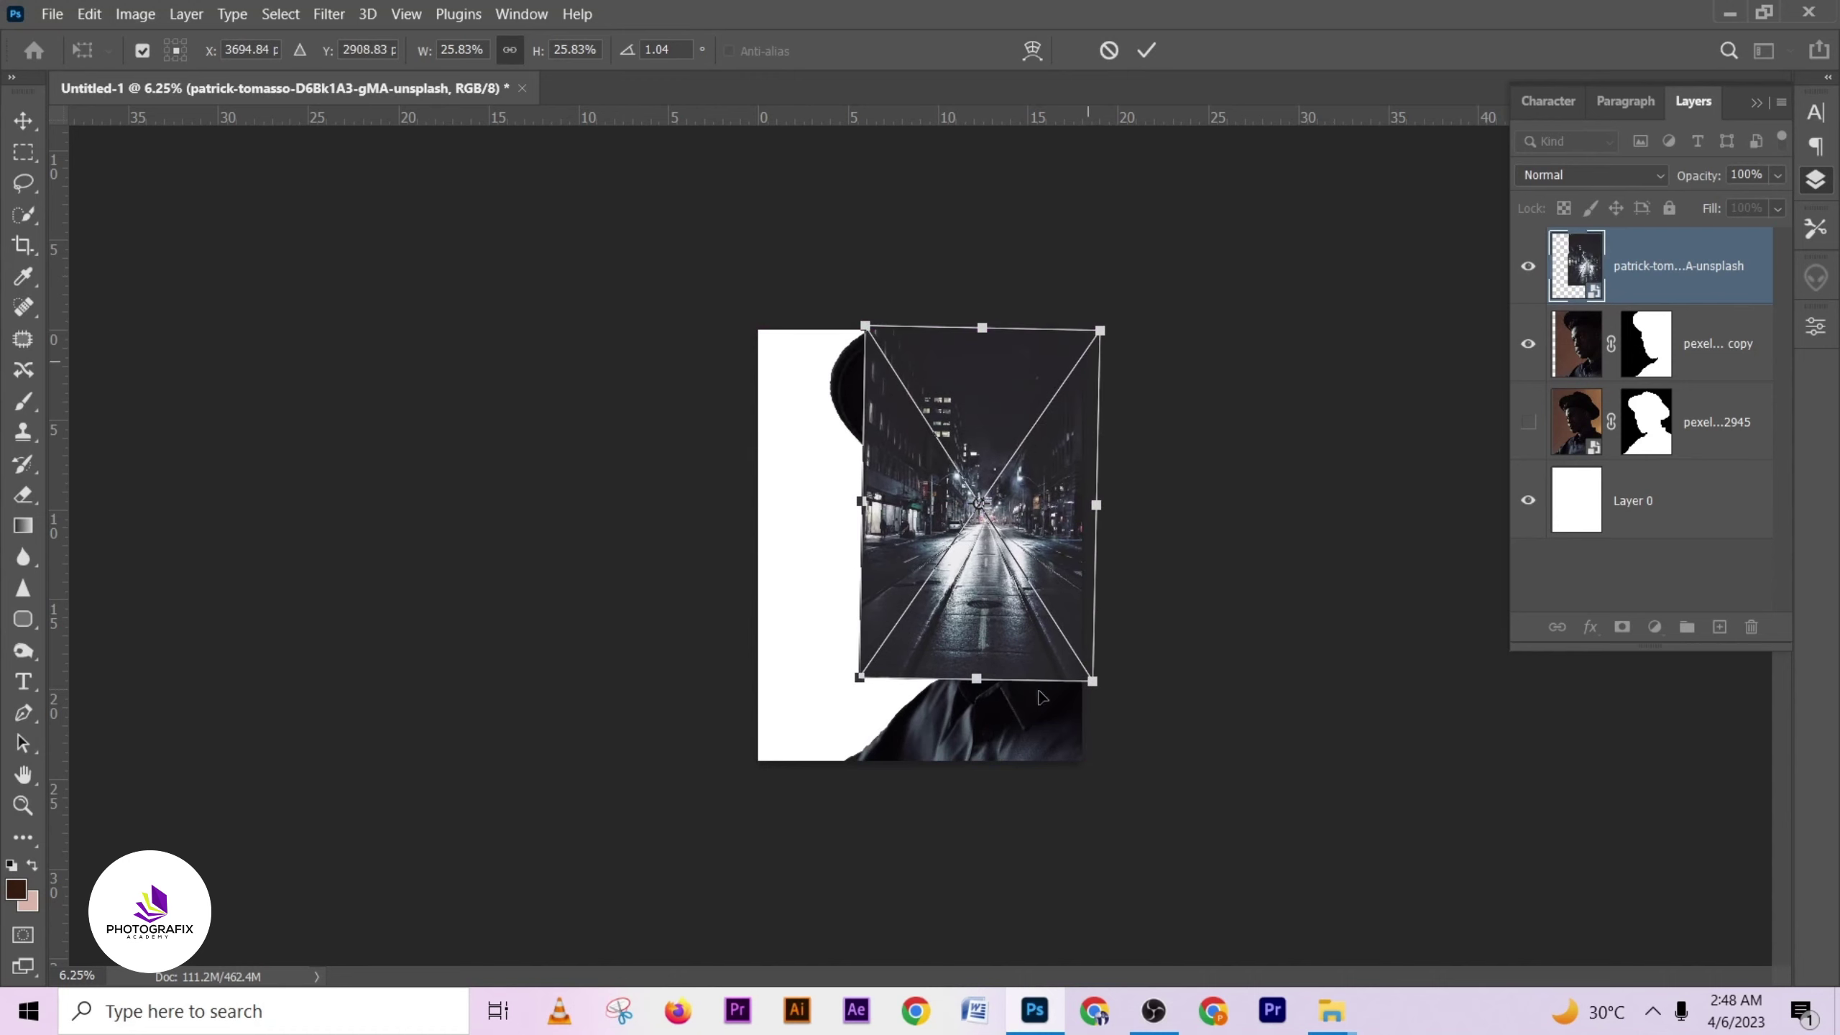
left_click_drag(1084, 674, 1075, 648)
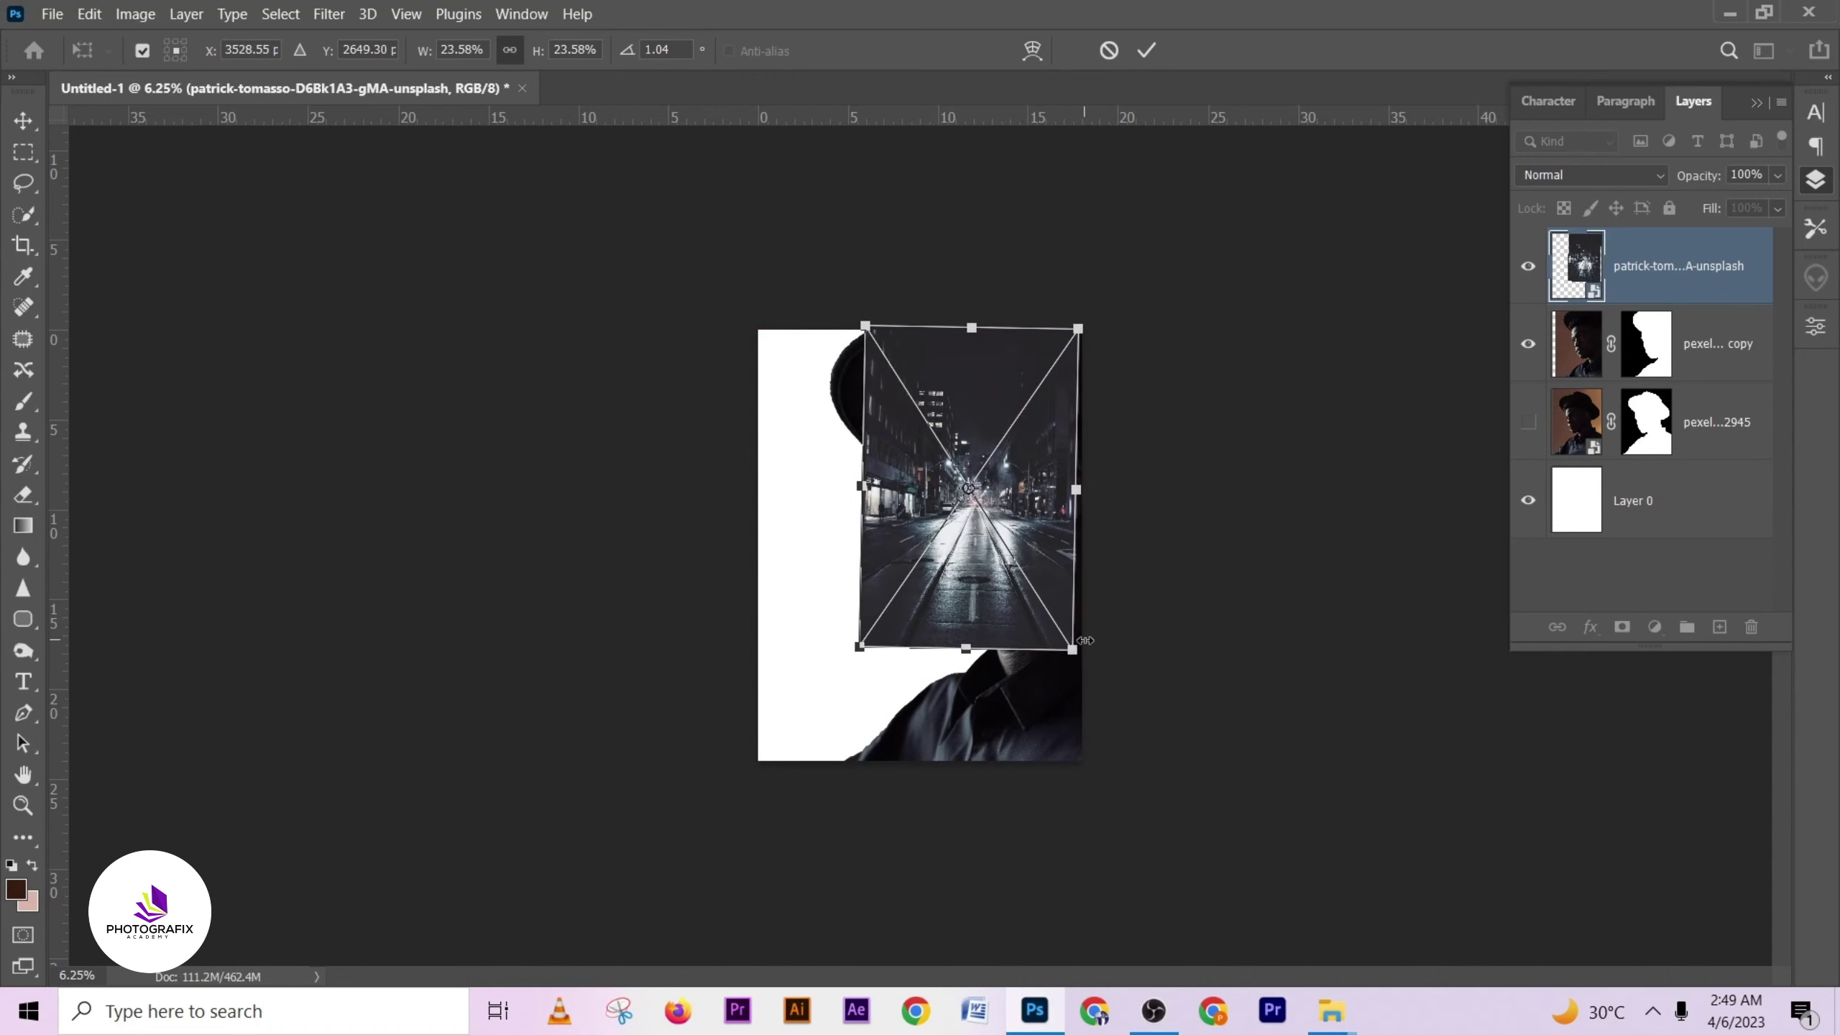
left_click(1148, 50)
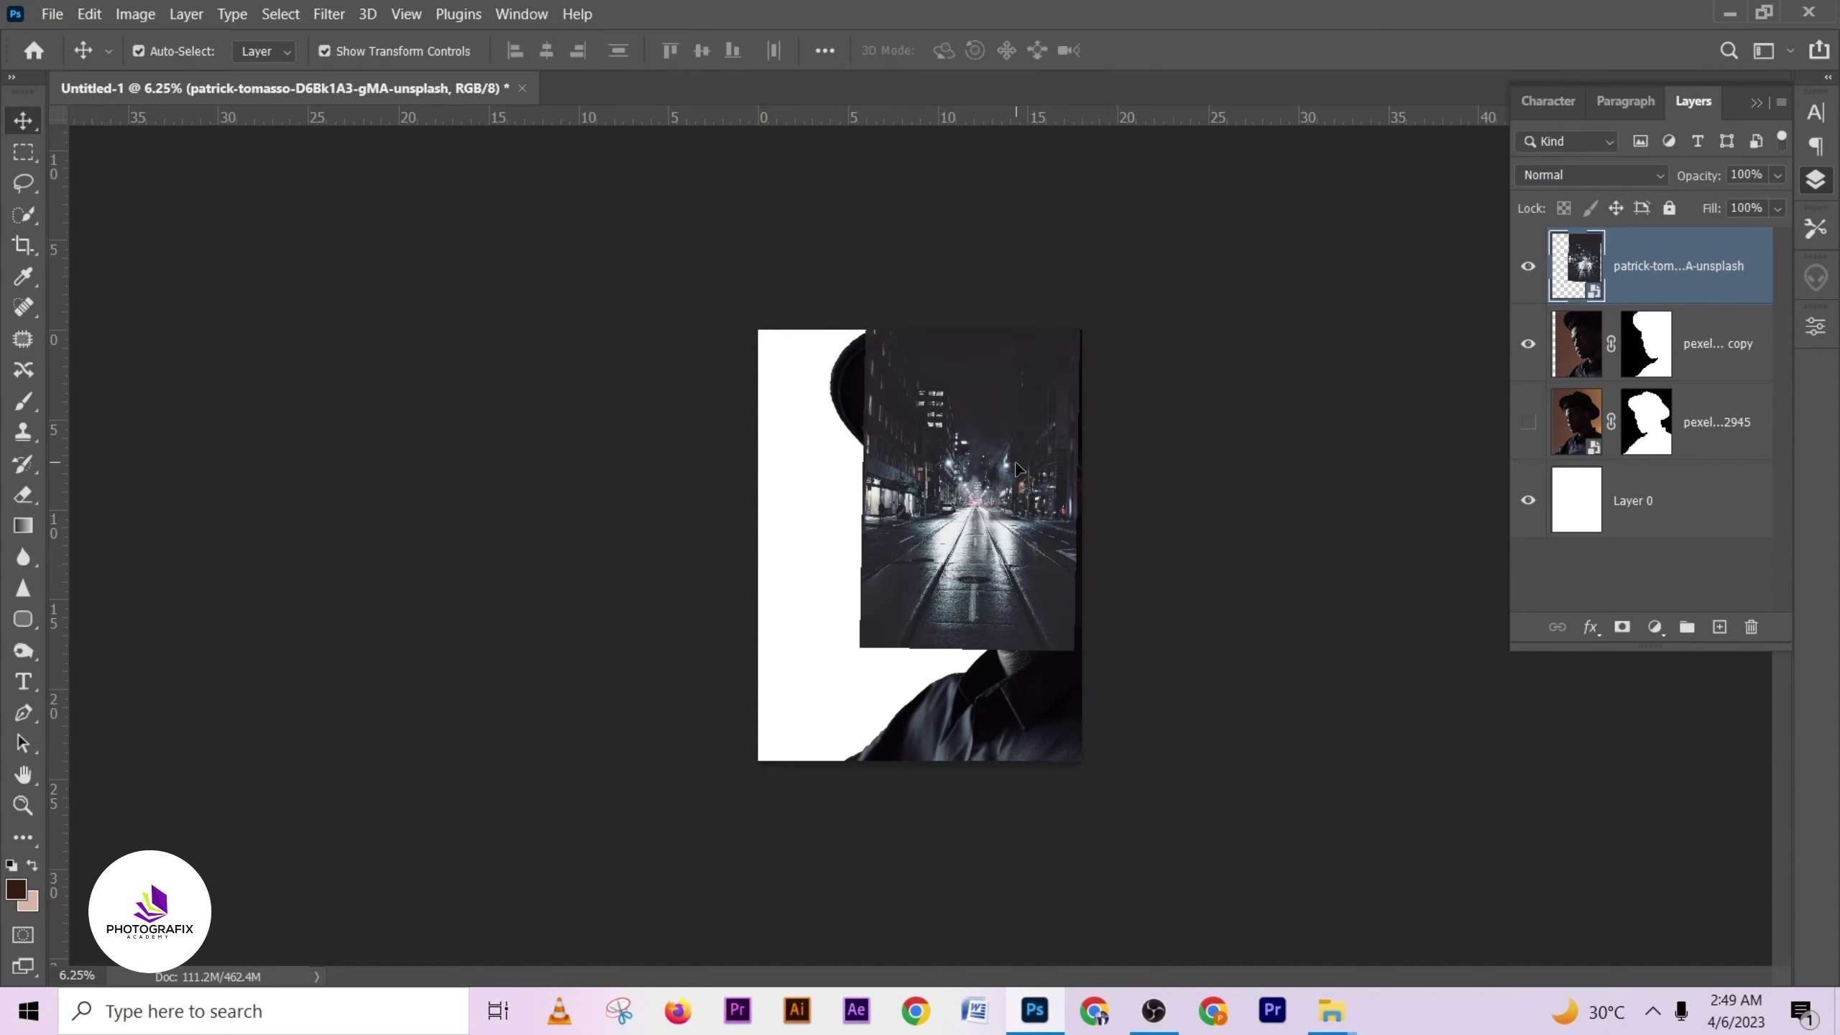
left_click_drag(1006, 446, 1006, 446)
- Set the street photo layer's blend mode to Screen
left_click(1631, 172)
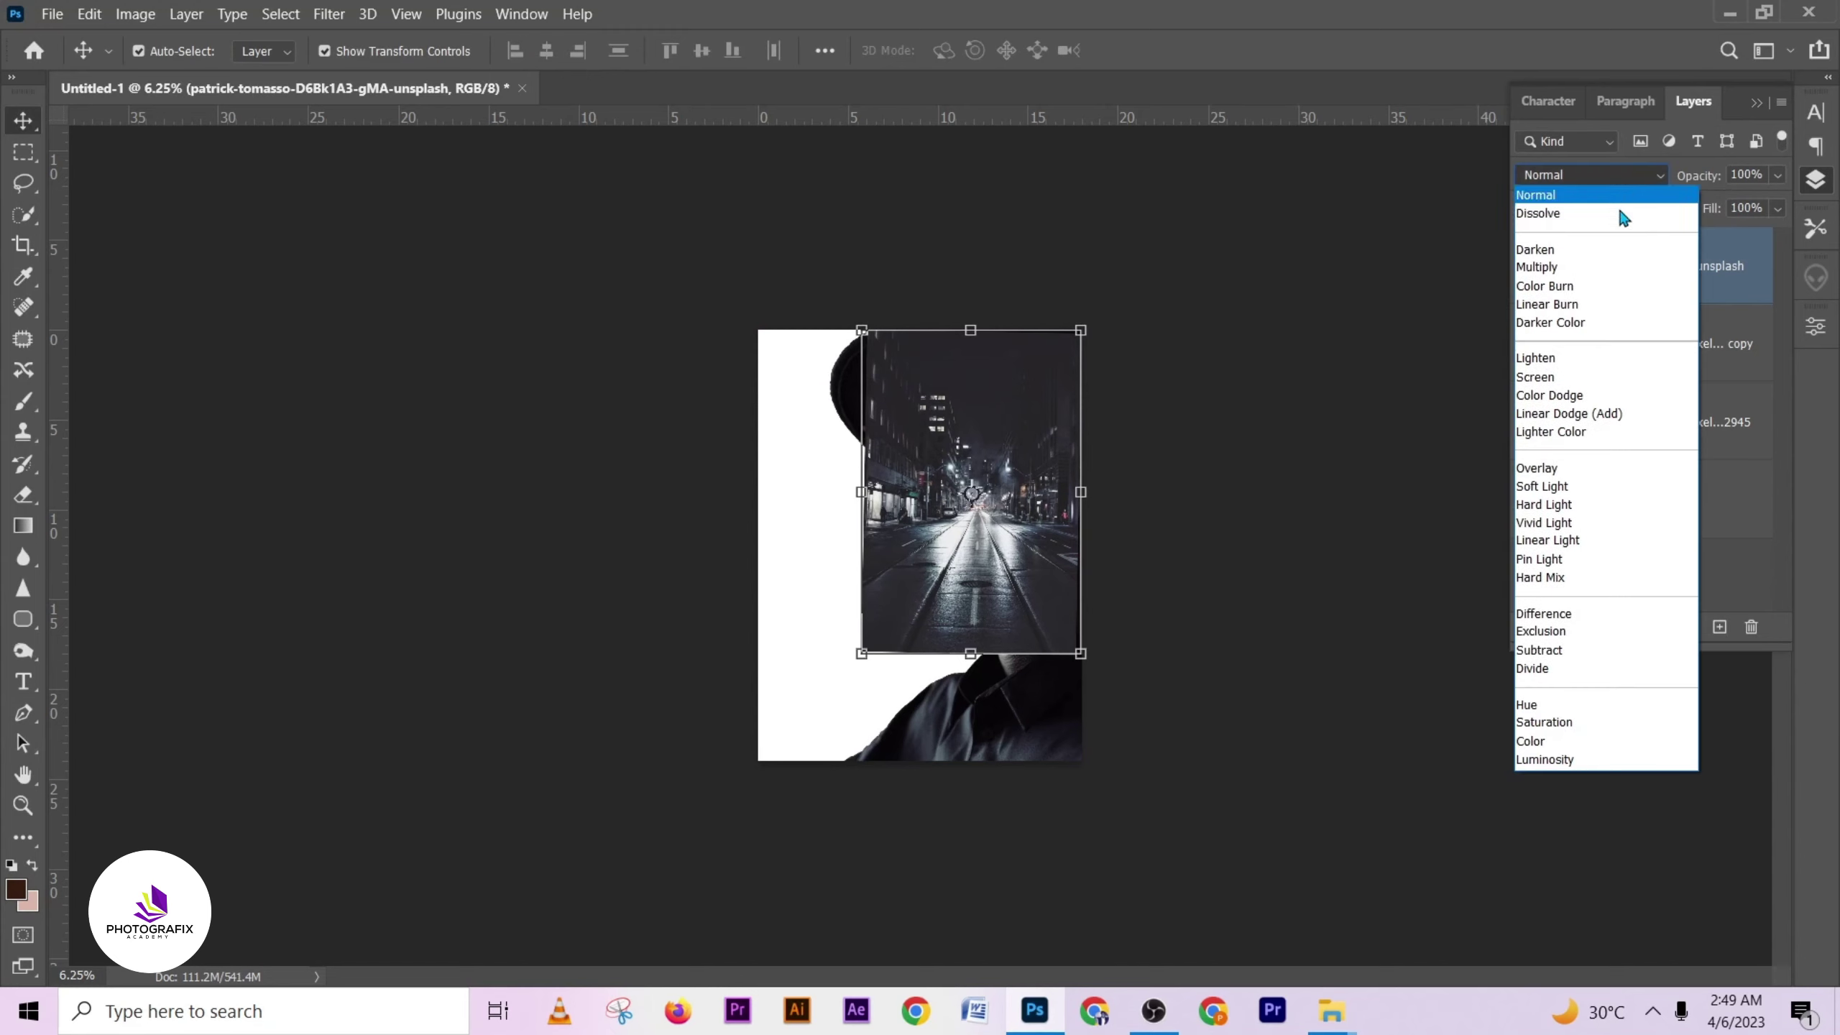
left_click(1564, 378)
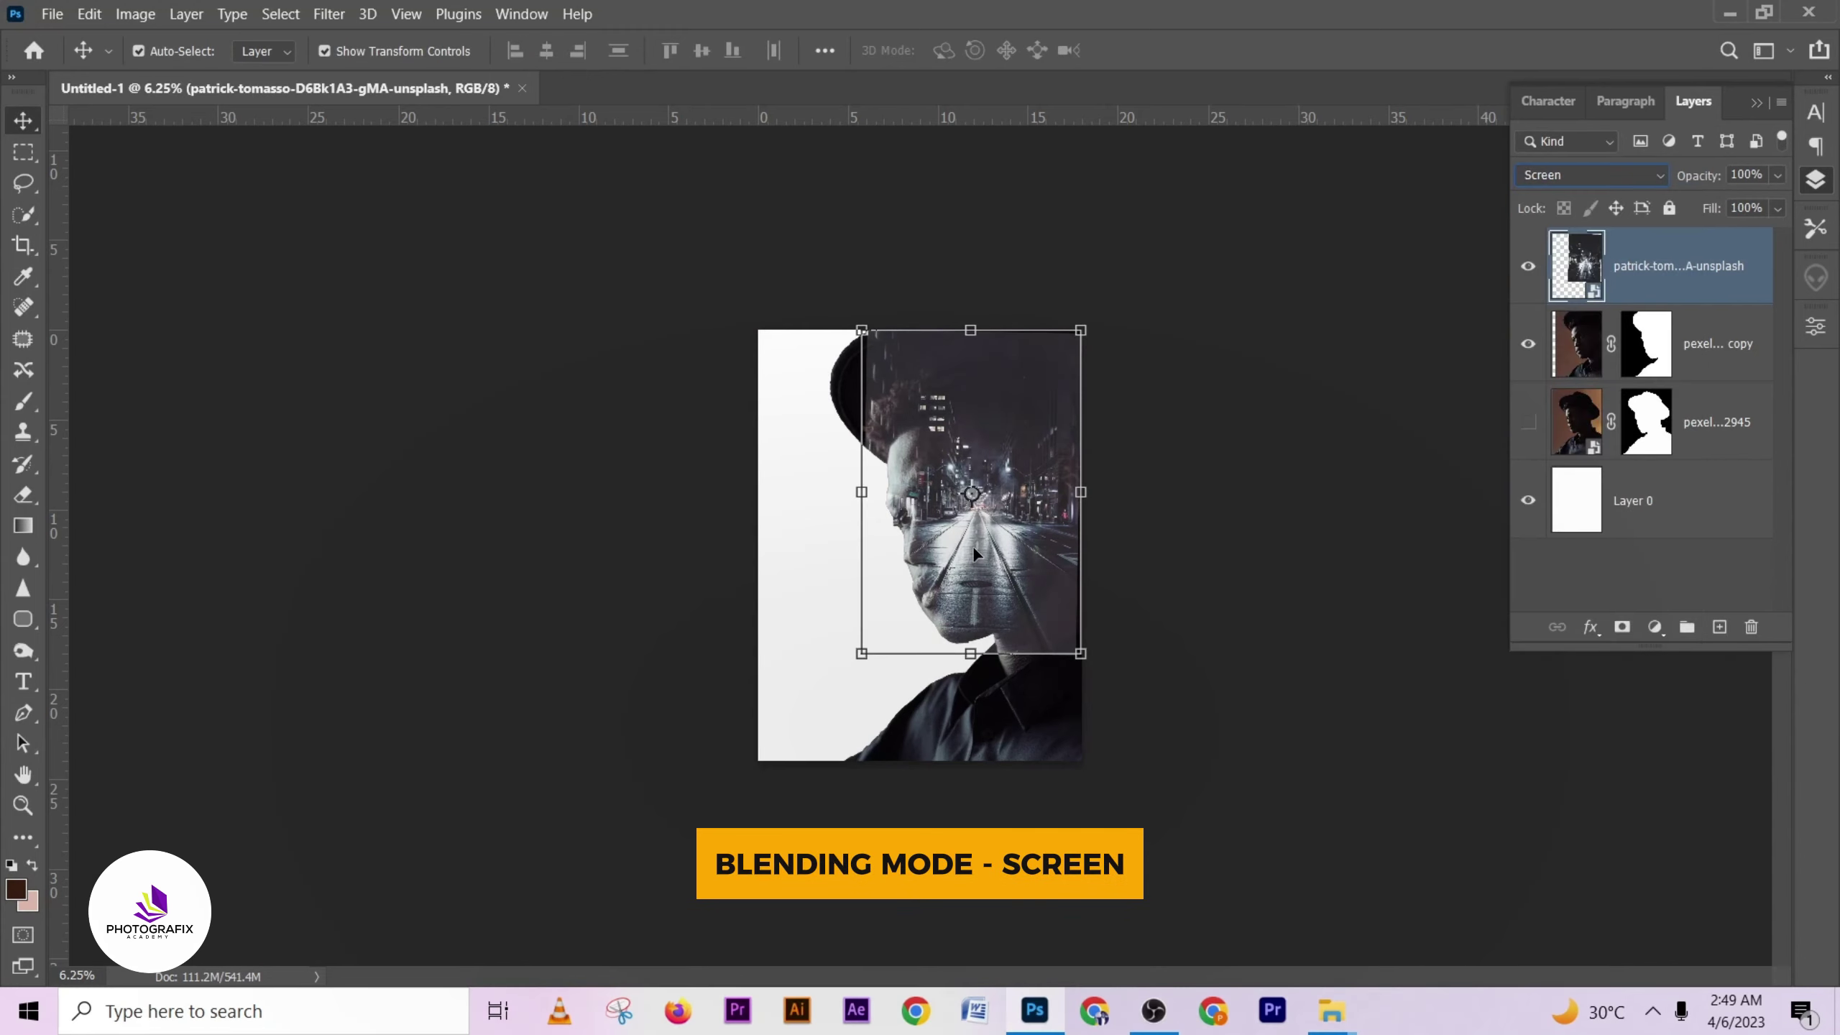
left_click(1102, 313)
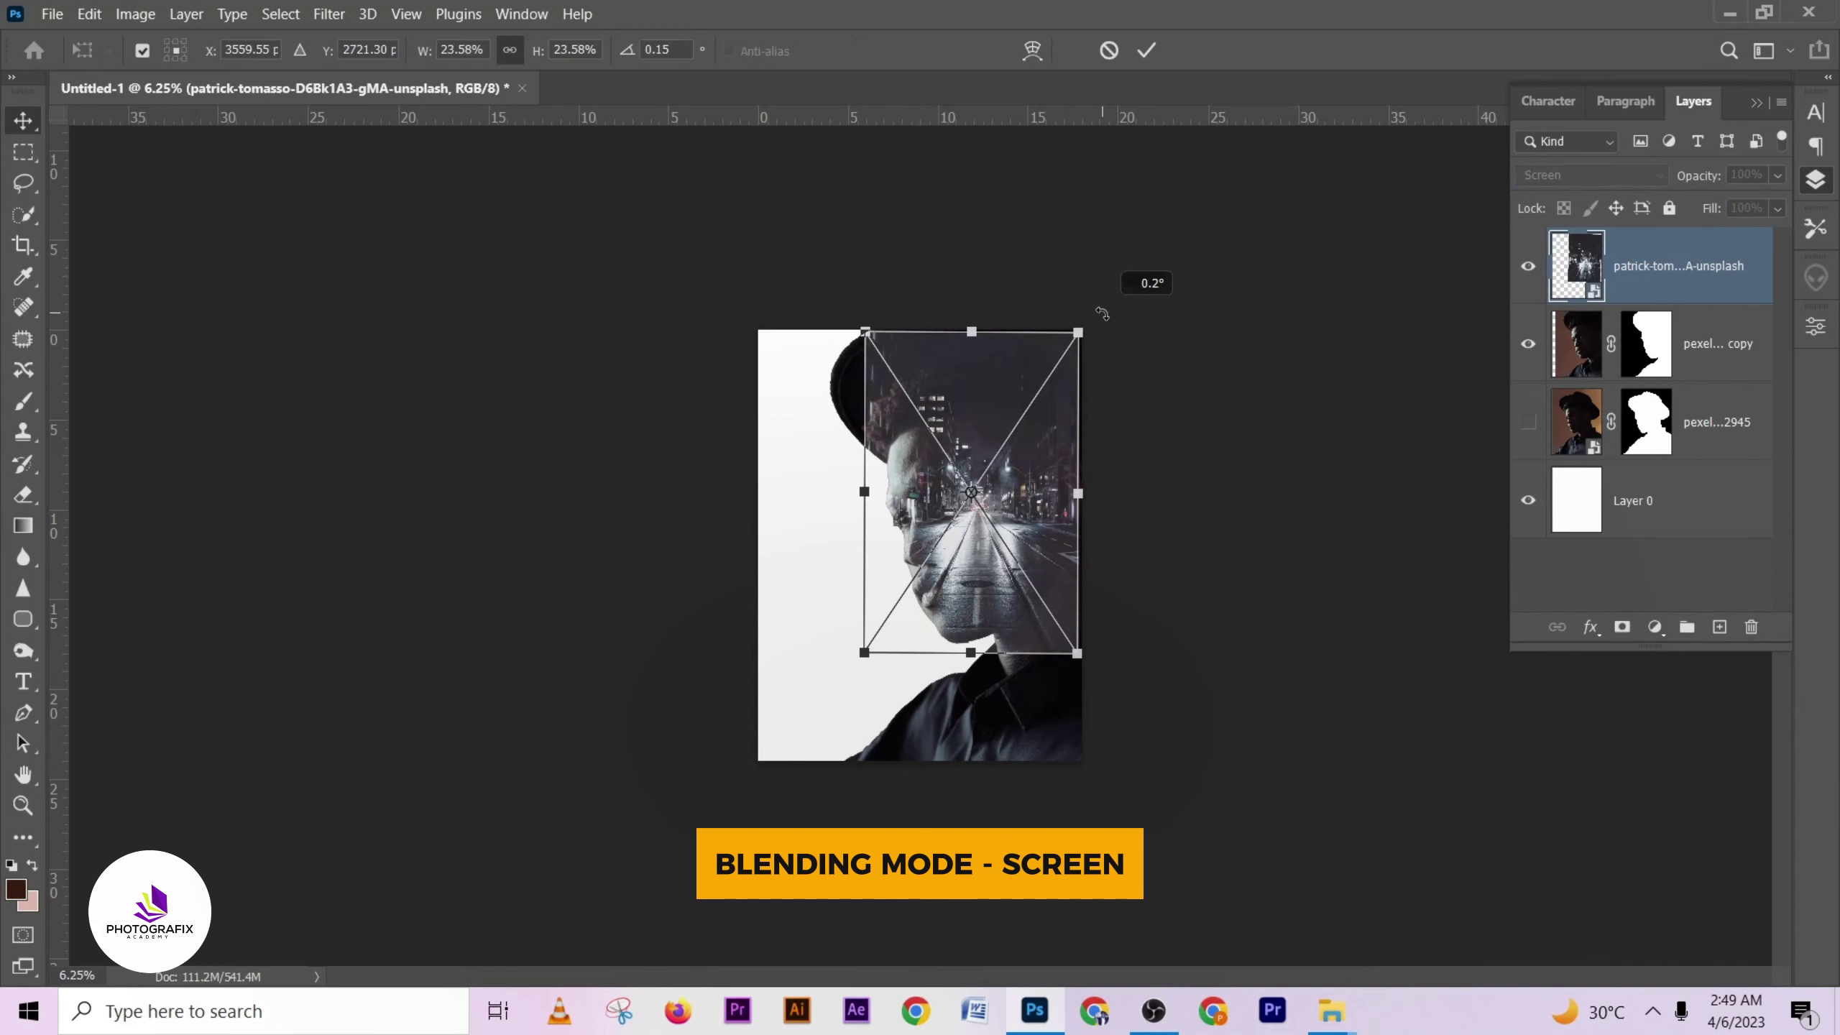
left_click(1144, 51)
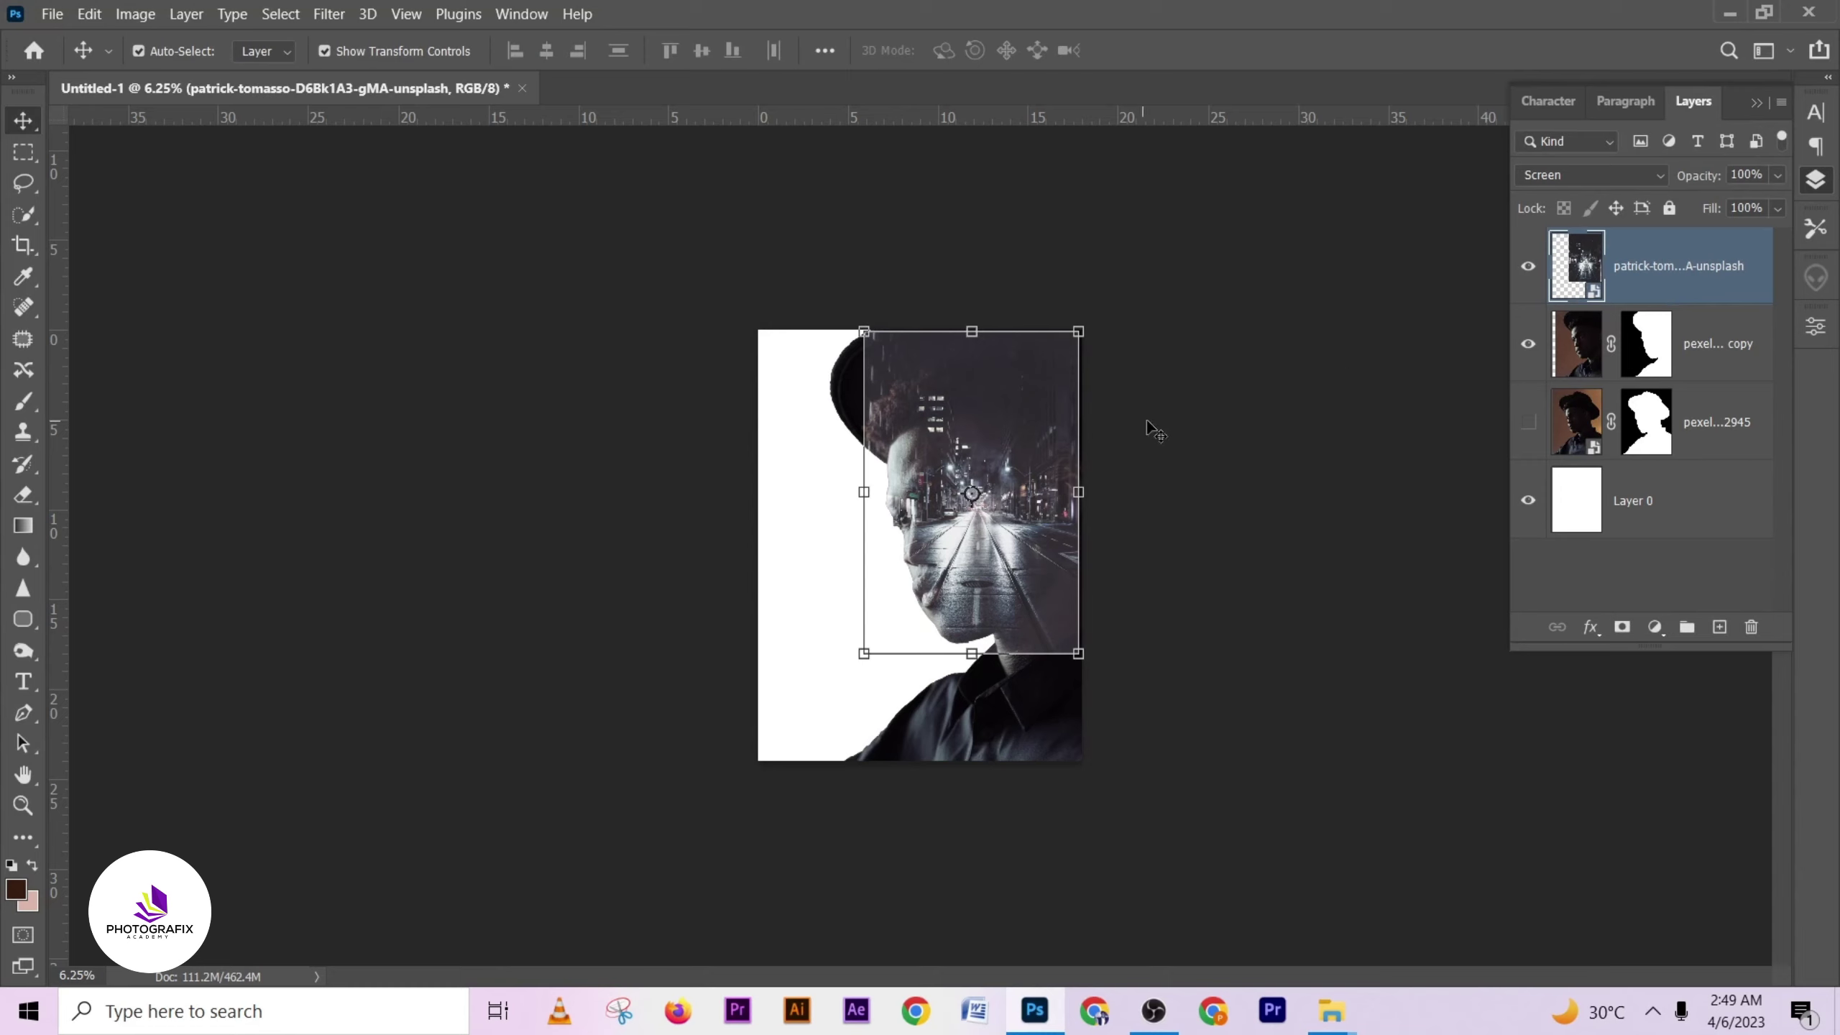
- Mask the city layer, painting black at size 2100 and 25% flow around hat, chin and neck
left_click(1622, 627)
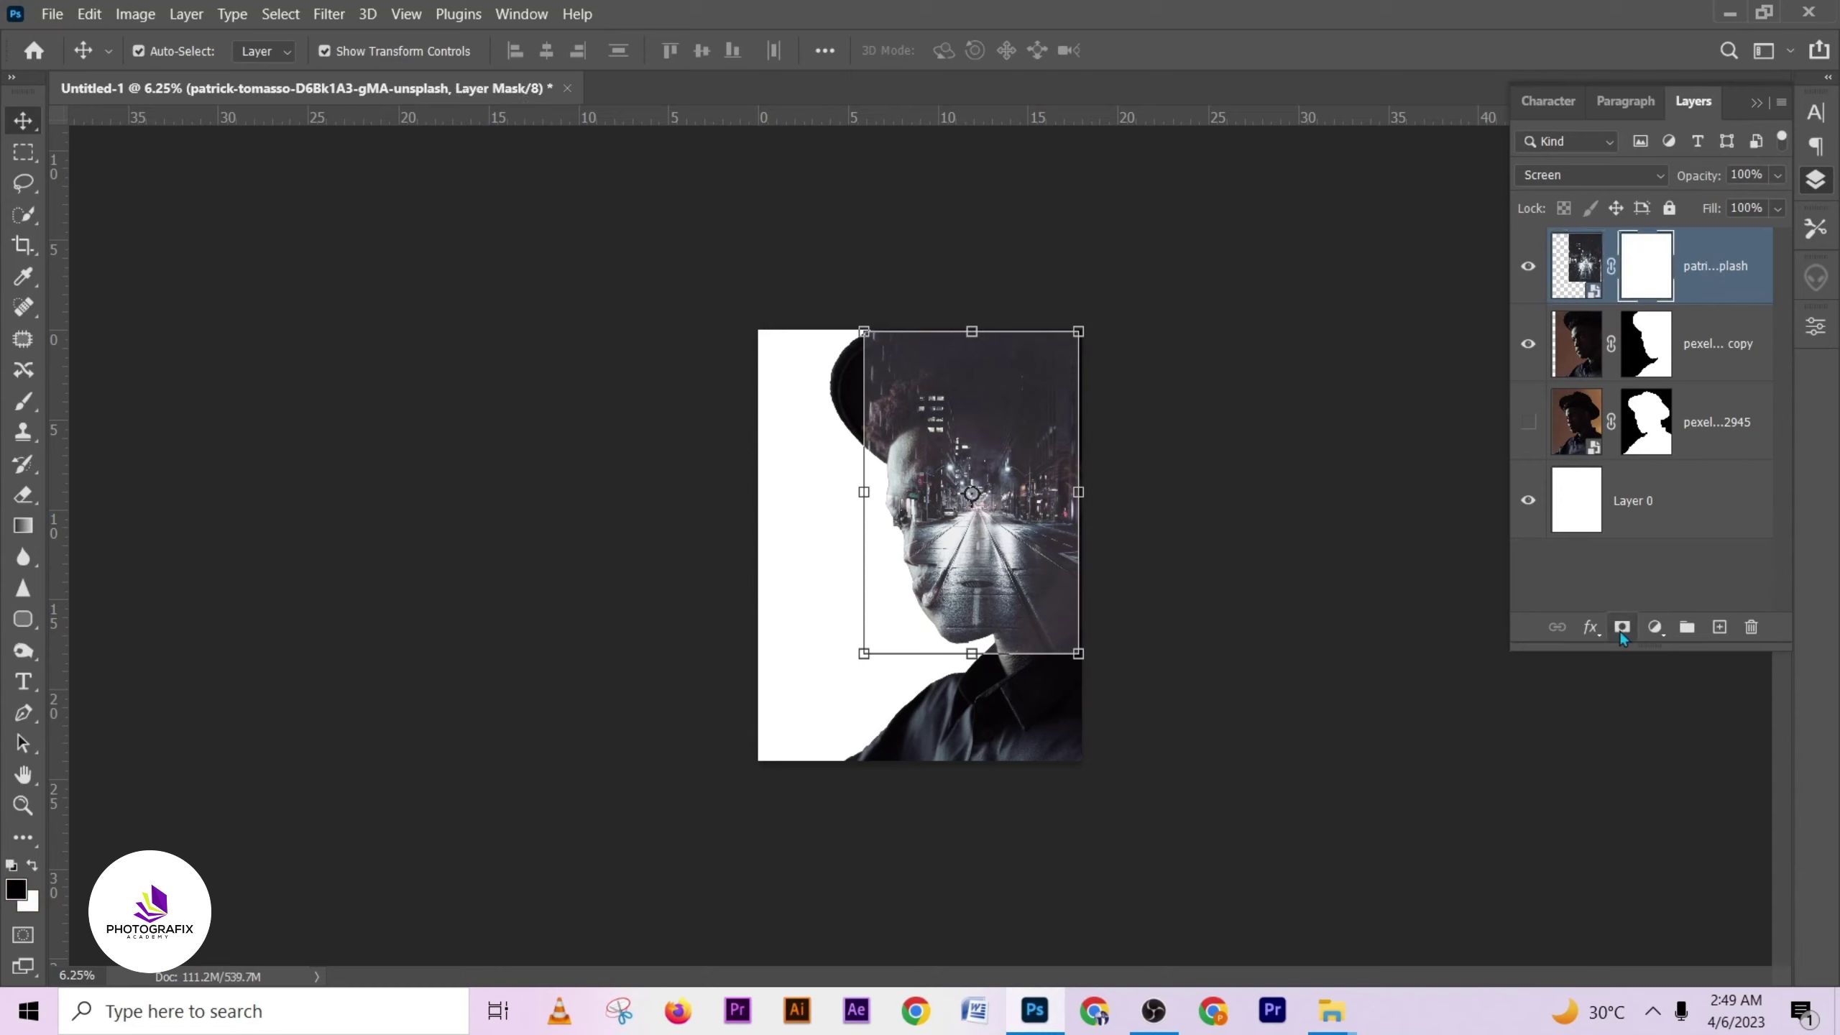
left_click(22, 404)
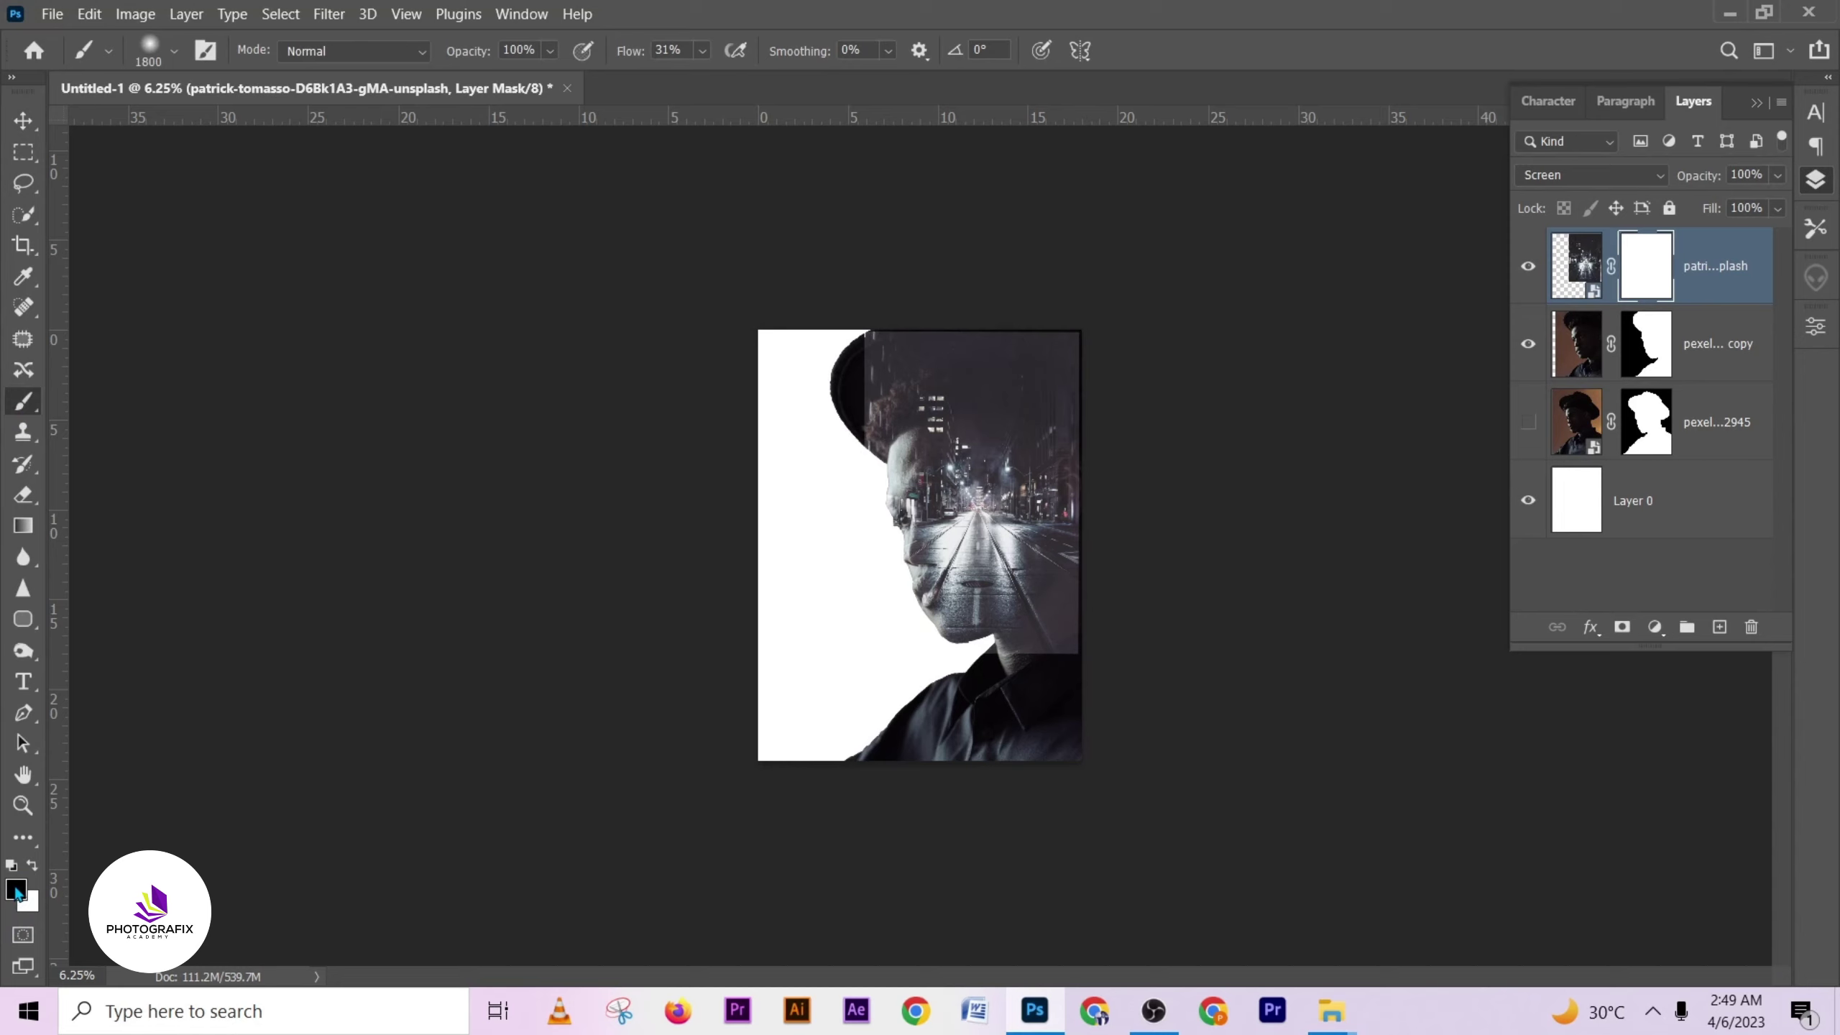
key("bracketright")
key("bracketright")
key("bracketright")
mouse_move(901, 323)
left_mouse_down()
mouse_move(862, 279)
mouse_move(822, 361)
mouse_move(858, 317)
mouse_move(835, 398)
left_mouse_up()
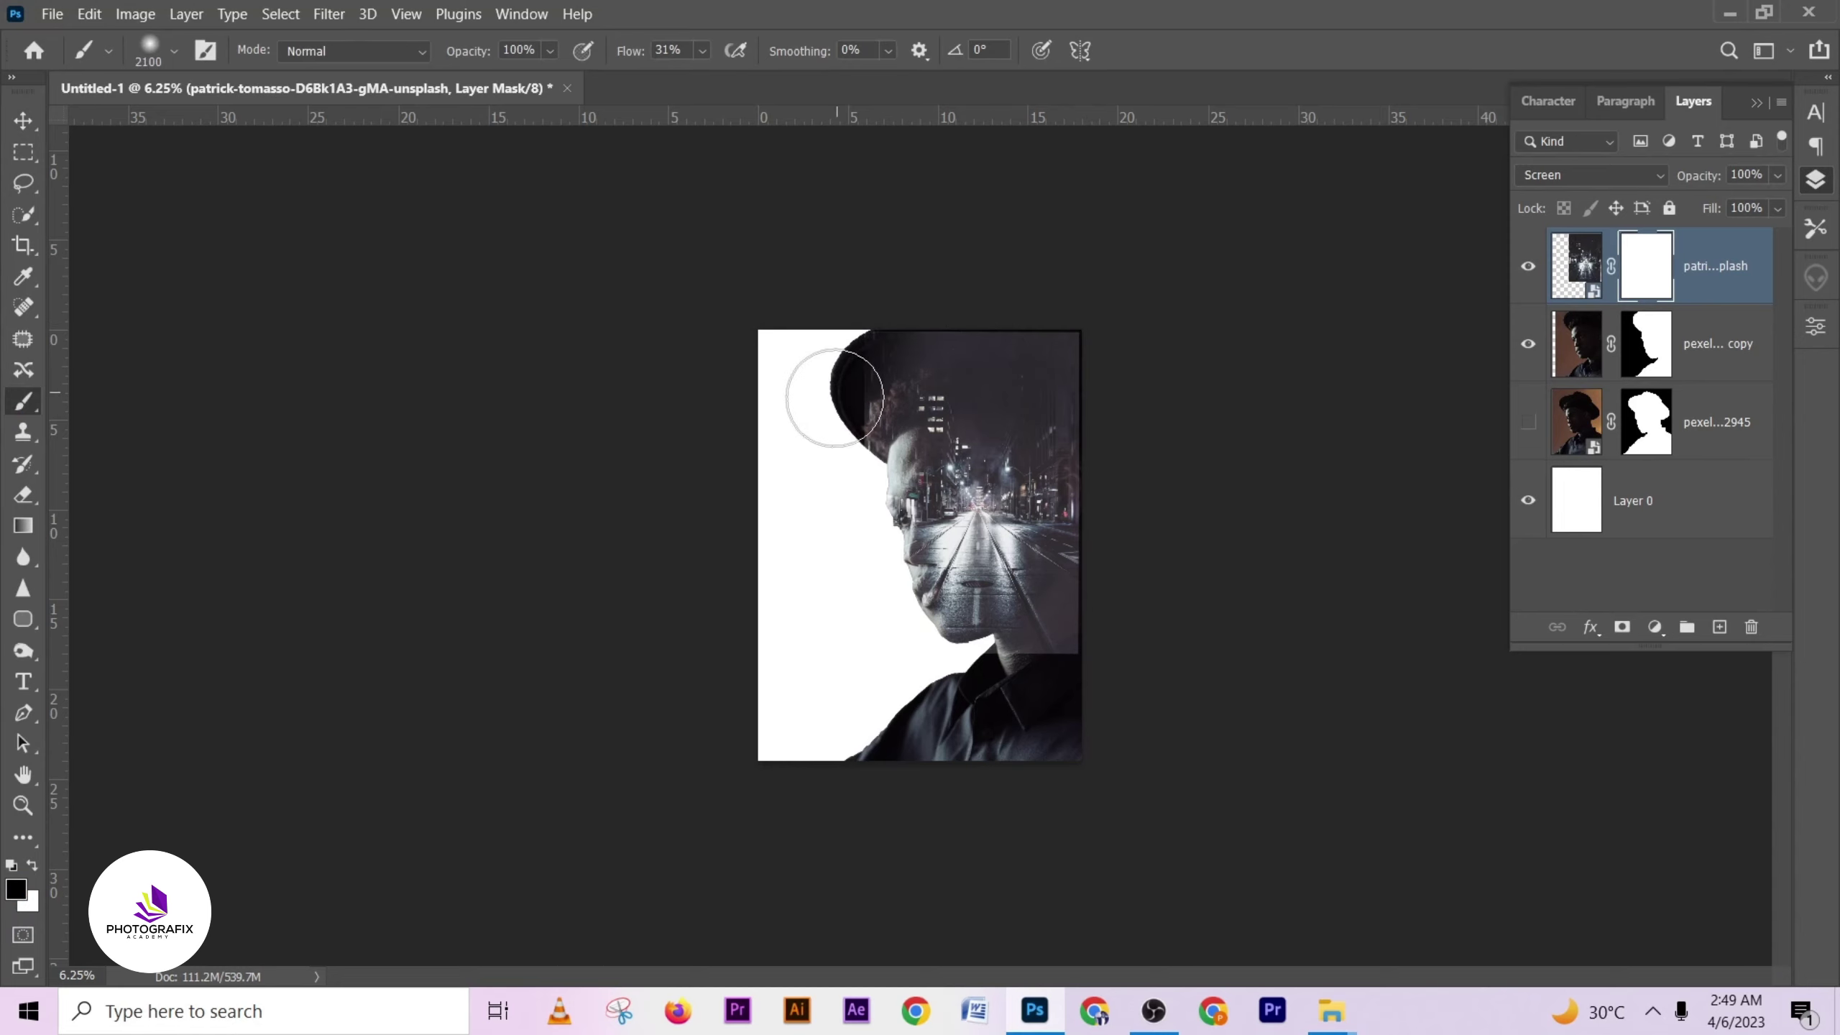
left_click(701, 51)
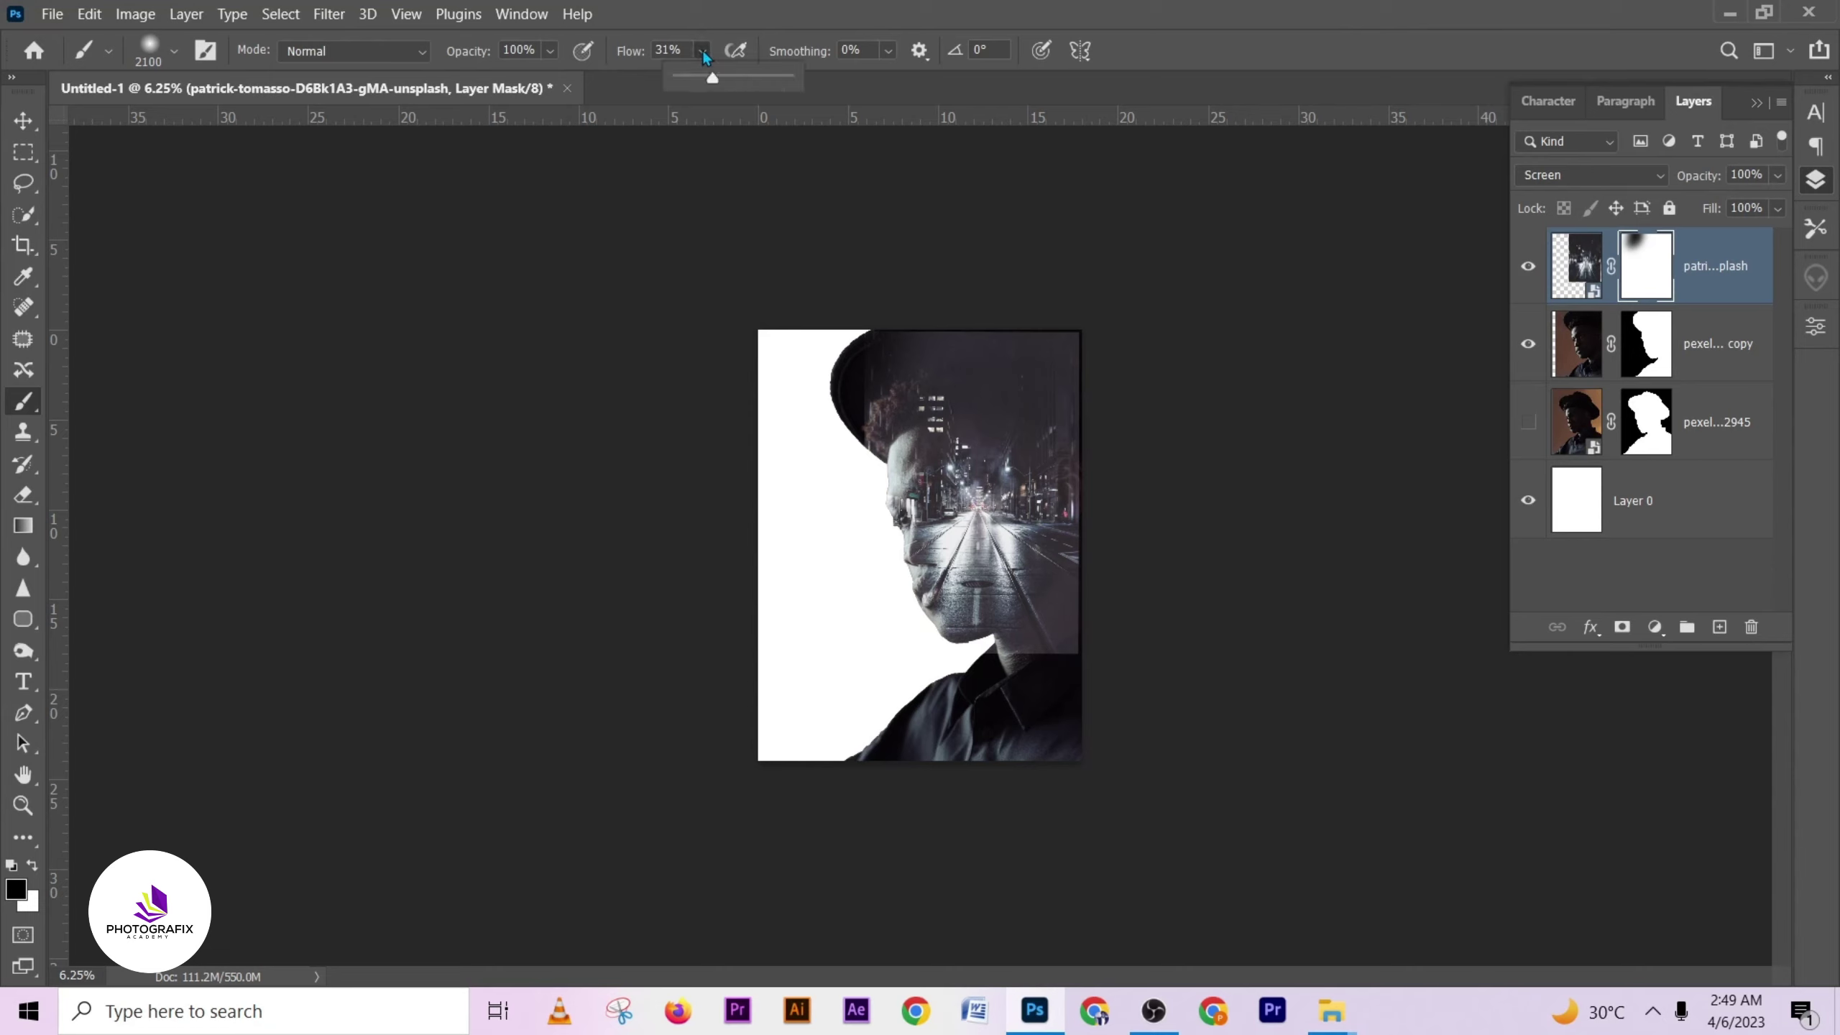
left_click_drag(710, 82, 707, 82)
left_click(847, 414)
left_click_drag(847, 415, 842, 369)
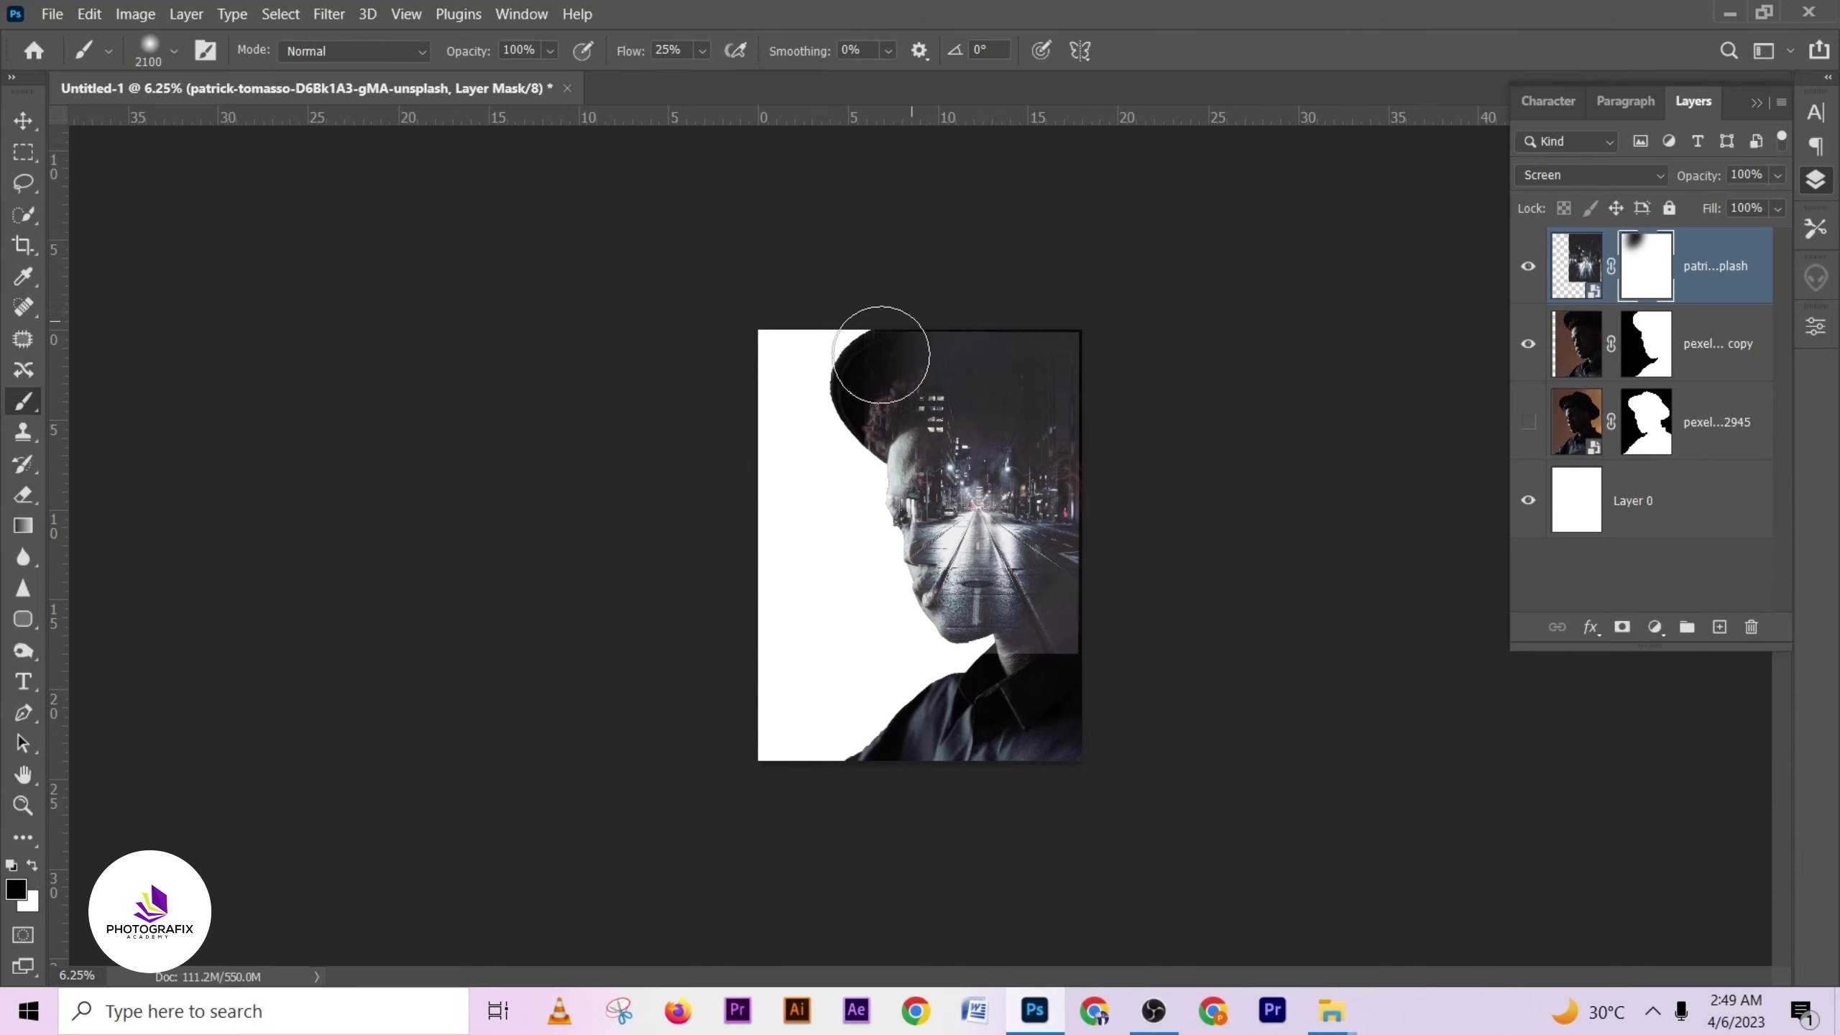
mouse_move(951, 643)
left_mouse_down()
mouse_move(903, 645)
mouse_move(1079, 657)
mouse_move(894, 651)
left_mouse_up()
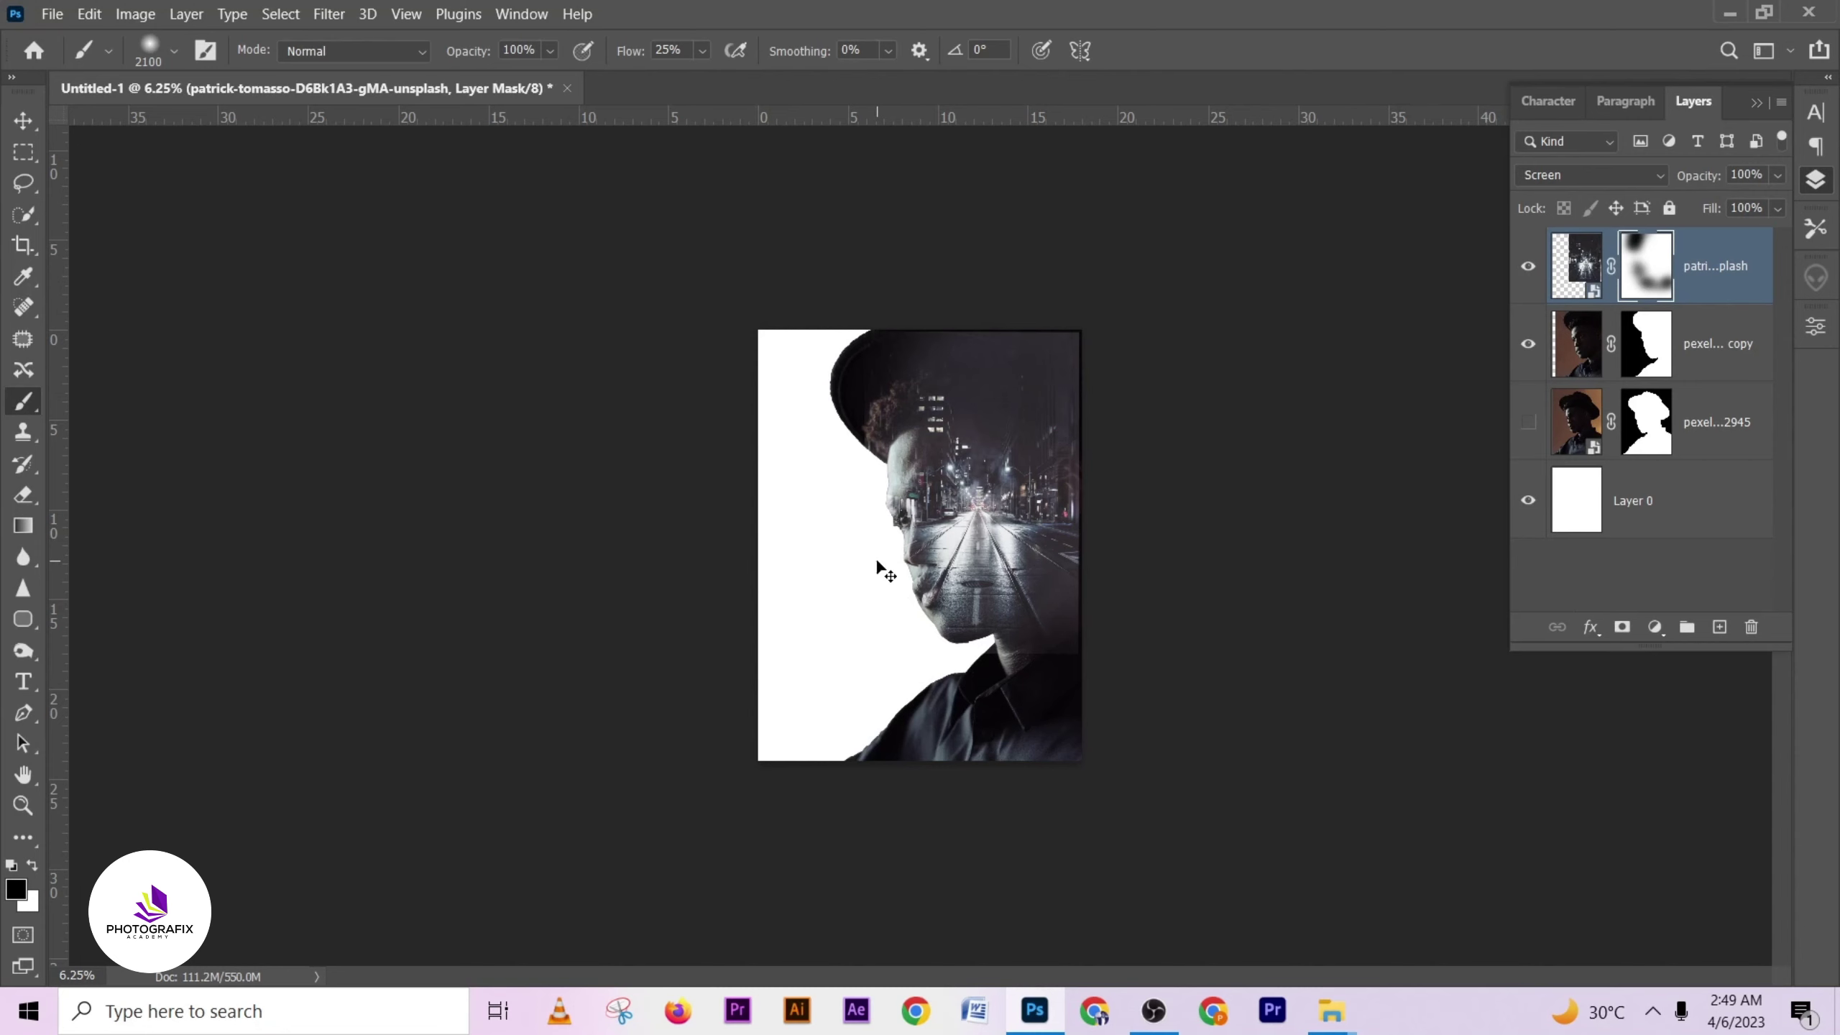
- Paint the mask with a smaller brush to reveal more of the eye and forehead
scroll(877, 562, "up", 1)
scroll(877, 562, "up", 1)
key("bracketleft")
key("bracketleft")
key("bracketleft")
key("bracketleft")
key("bracketleft")
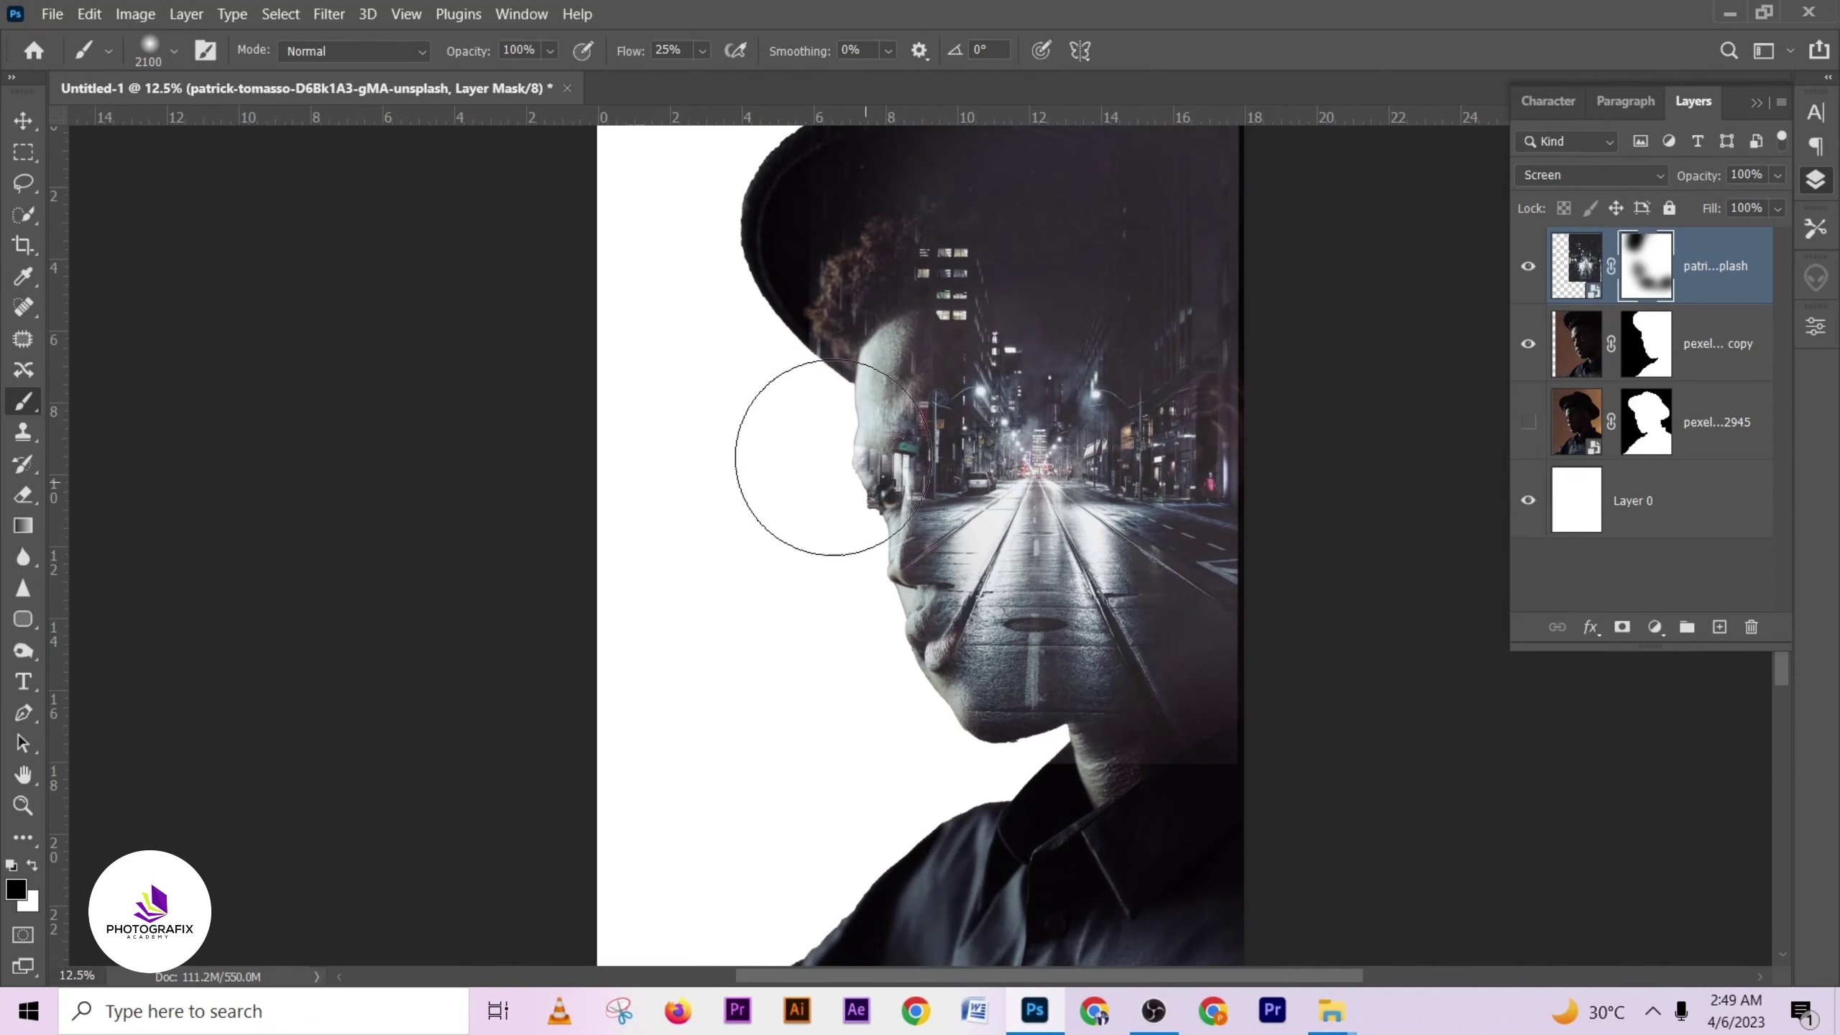
mouse_move(806, 434)
left_mouse_down()
mouse_move(865, 602)
mouse_move(932, 705)
mouse_move(847, 565)
mouse_move(850, 350)
mouse_move(846, 454)
mouse_move(885, 636)
mouse_move(1038, 793)
left_mouse_up()
key("bracketleft")
key("bracketleft")
key("bracketleft")
key("bracketleft")
key("bracketleft")
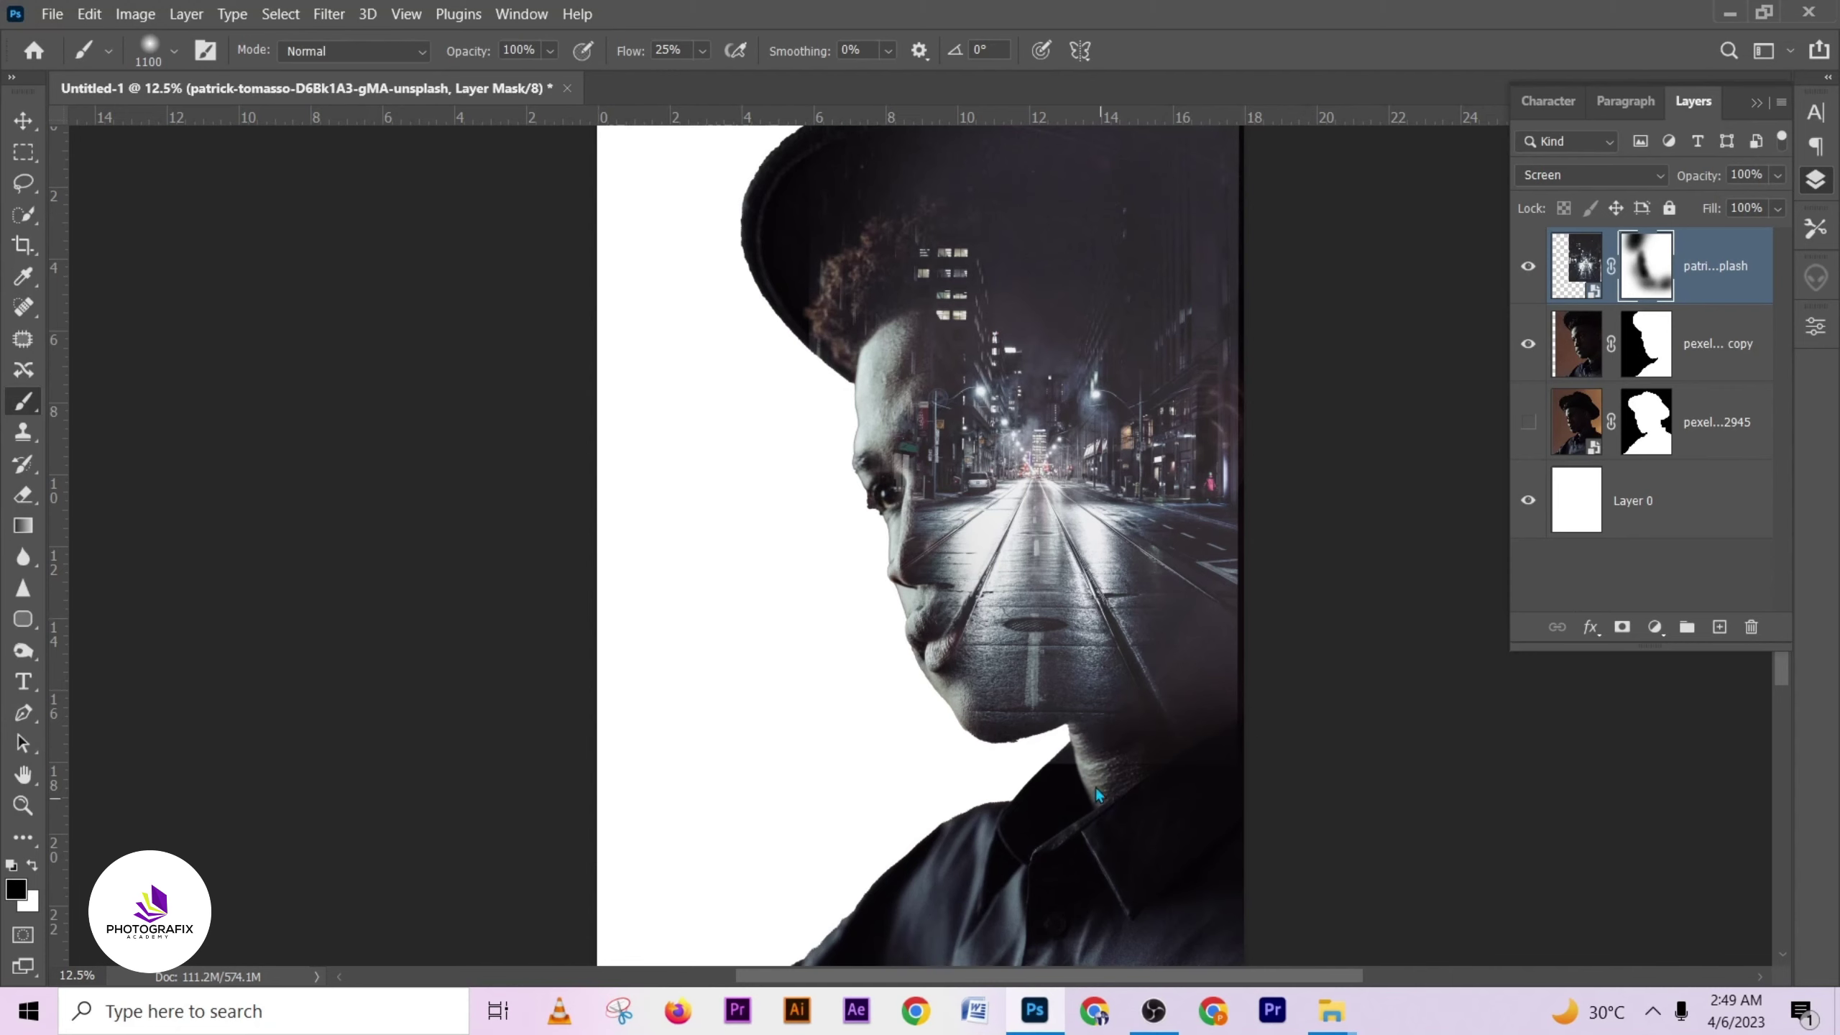
key("ctrl+minus")
key("bracketright")
key("bracketright")
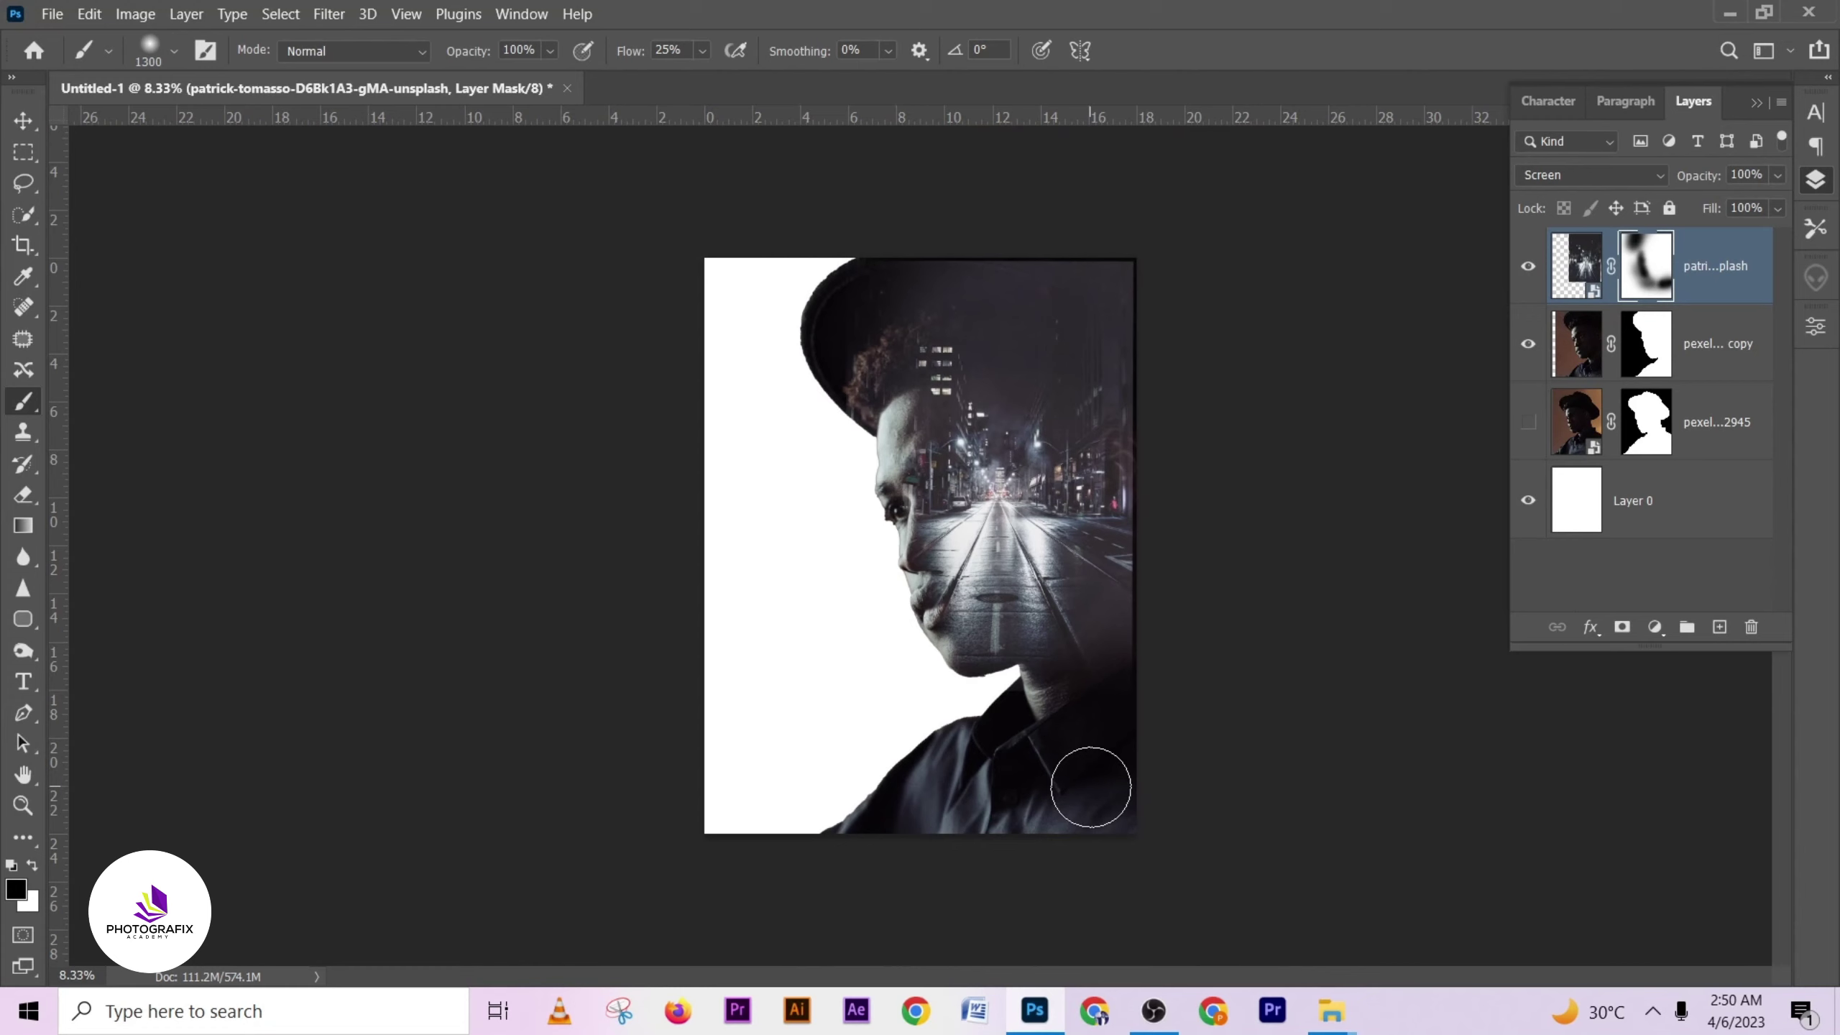
key("bracketright")
key("bracketright")
key("bracketright")
key("bracketright")
key("bracketright")
key("bracketright")
key("bracketright")
key("bracketright")
key("bracketright")
key("bracketright")
- Lightly mask the head top, then enlarge the city layer to about 108.62% and commit
mouse_move(948, 307)
left_mouse_down()
mouse_move(909, 278)
mouse_move(976, 257)
mouse_move(868, 232)
left_mouse_up()
left_click(29, 122)
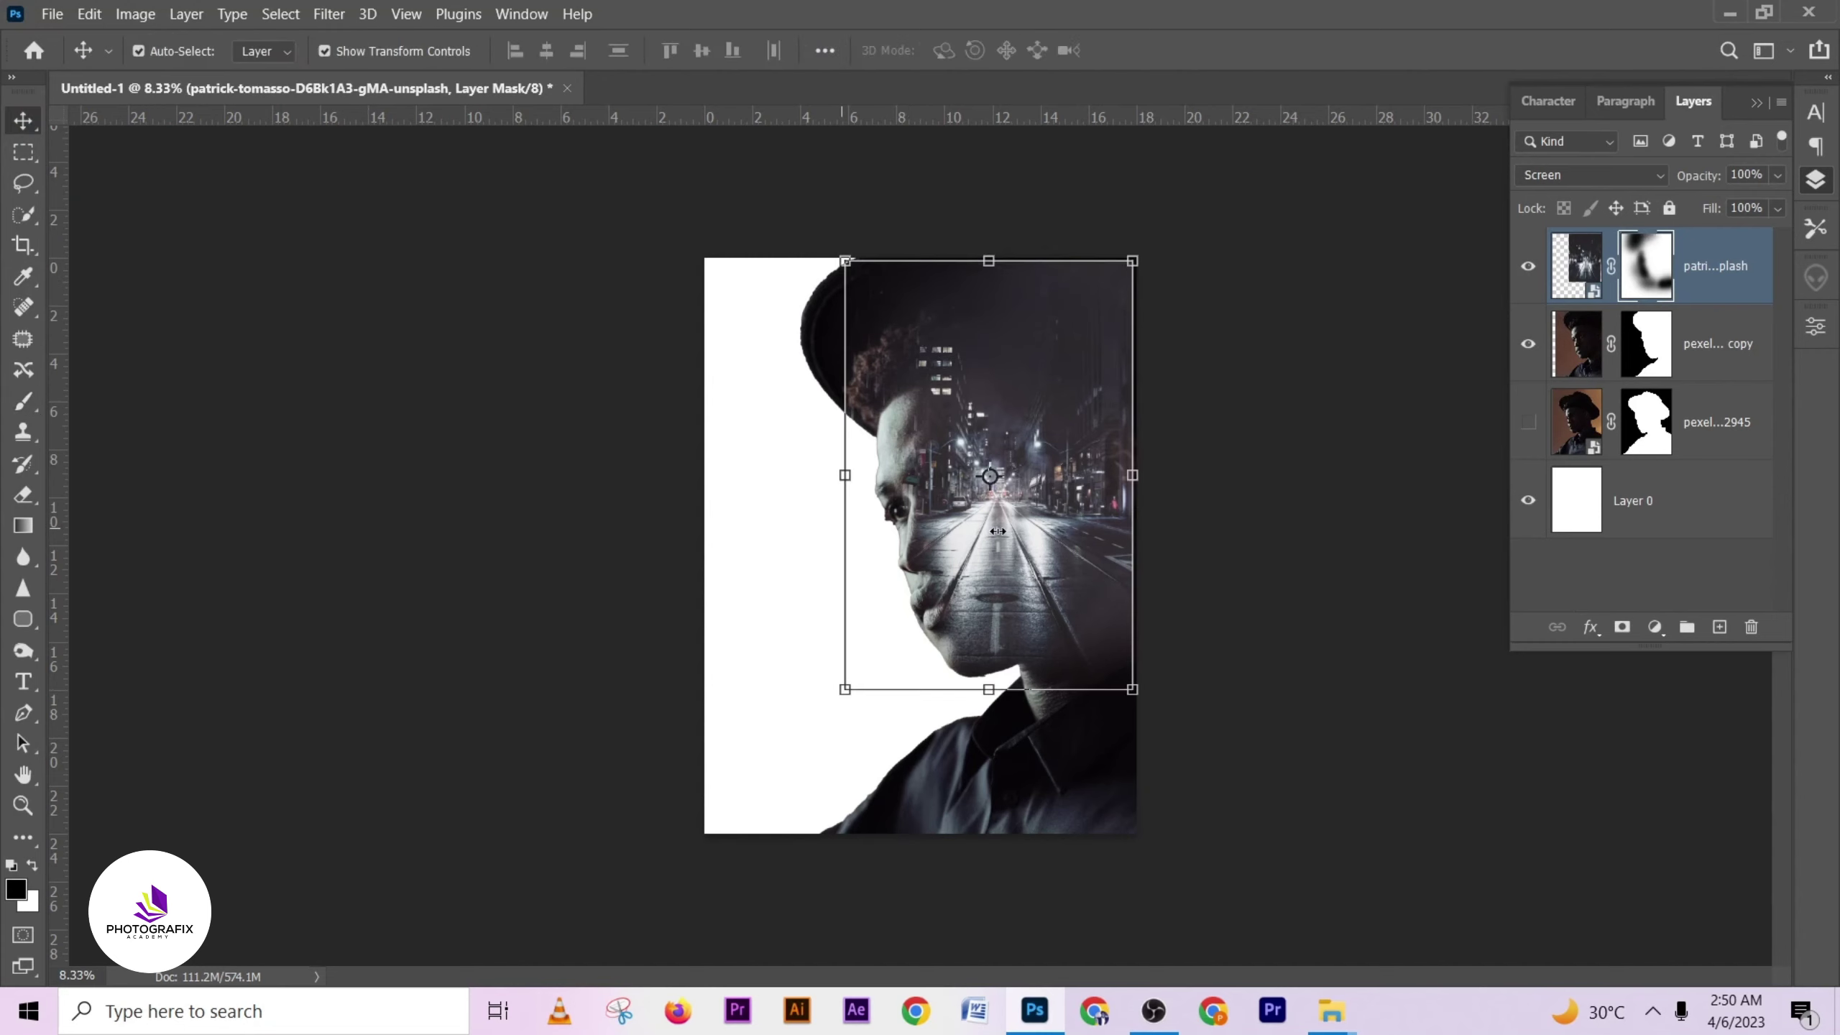
left_click_drag(1135, 694, 1160, 729)
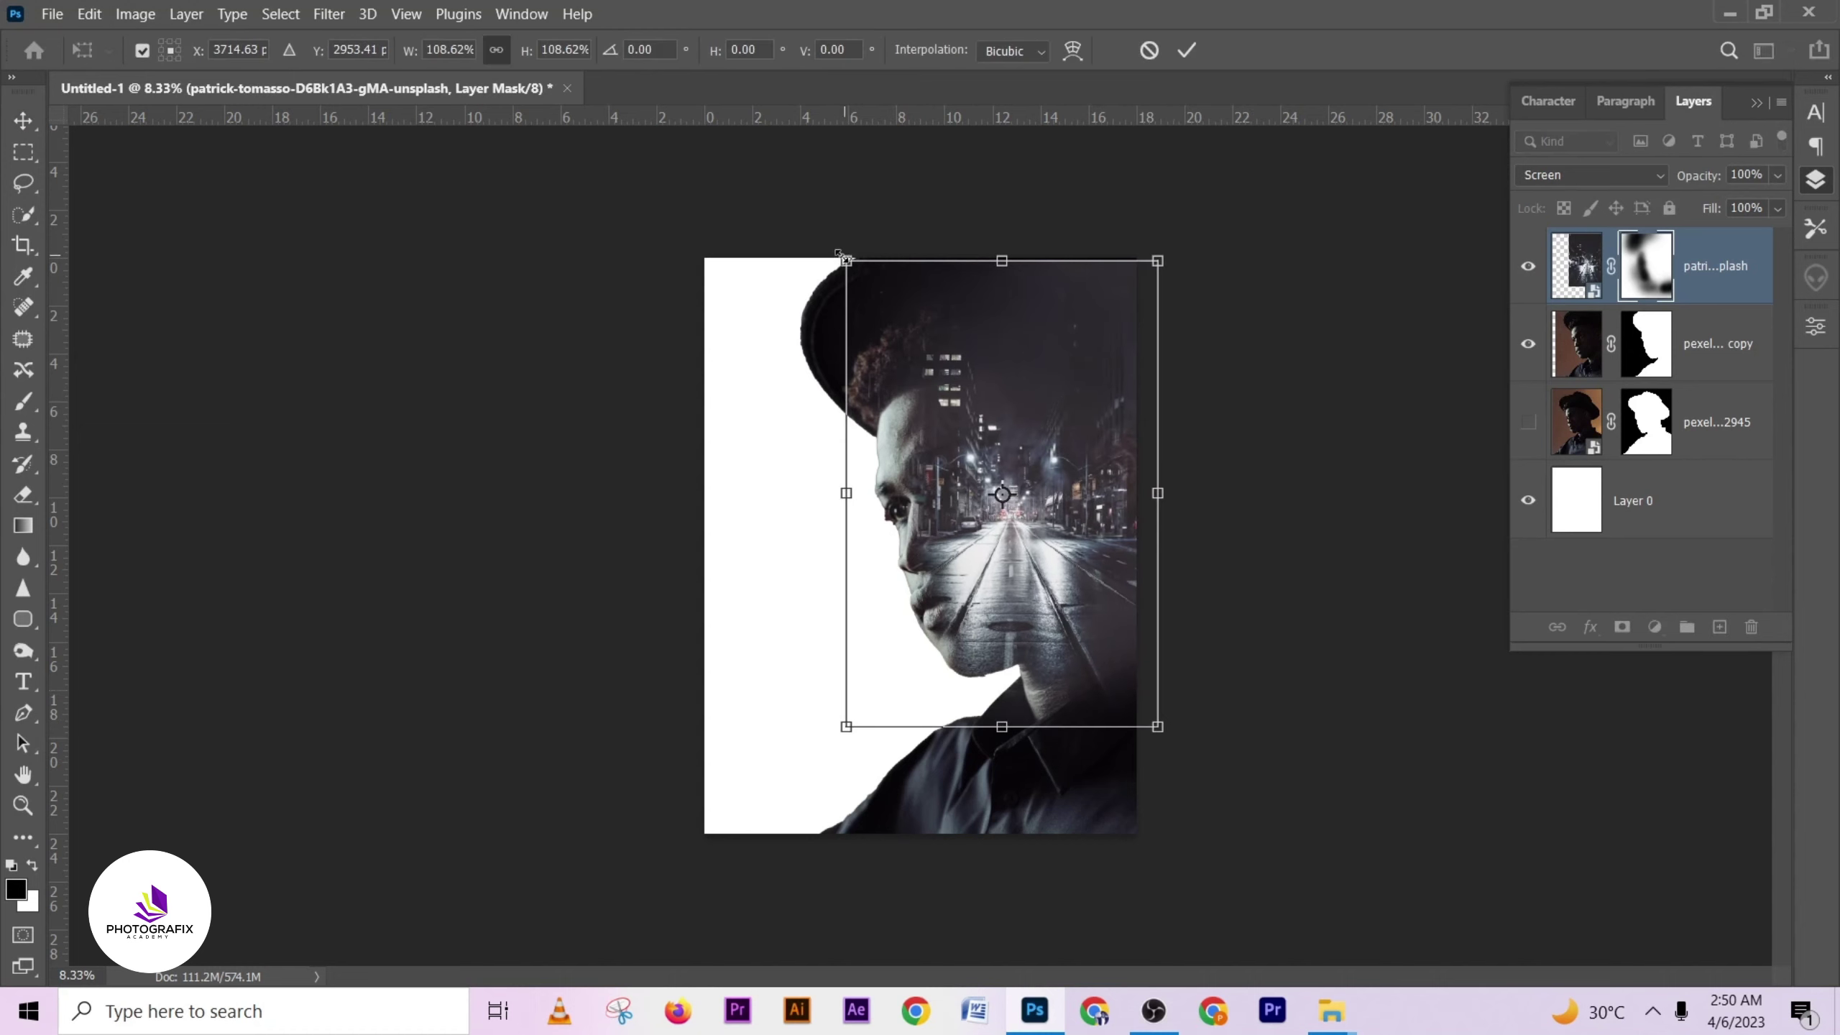
left_click(1185, 52)
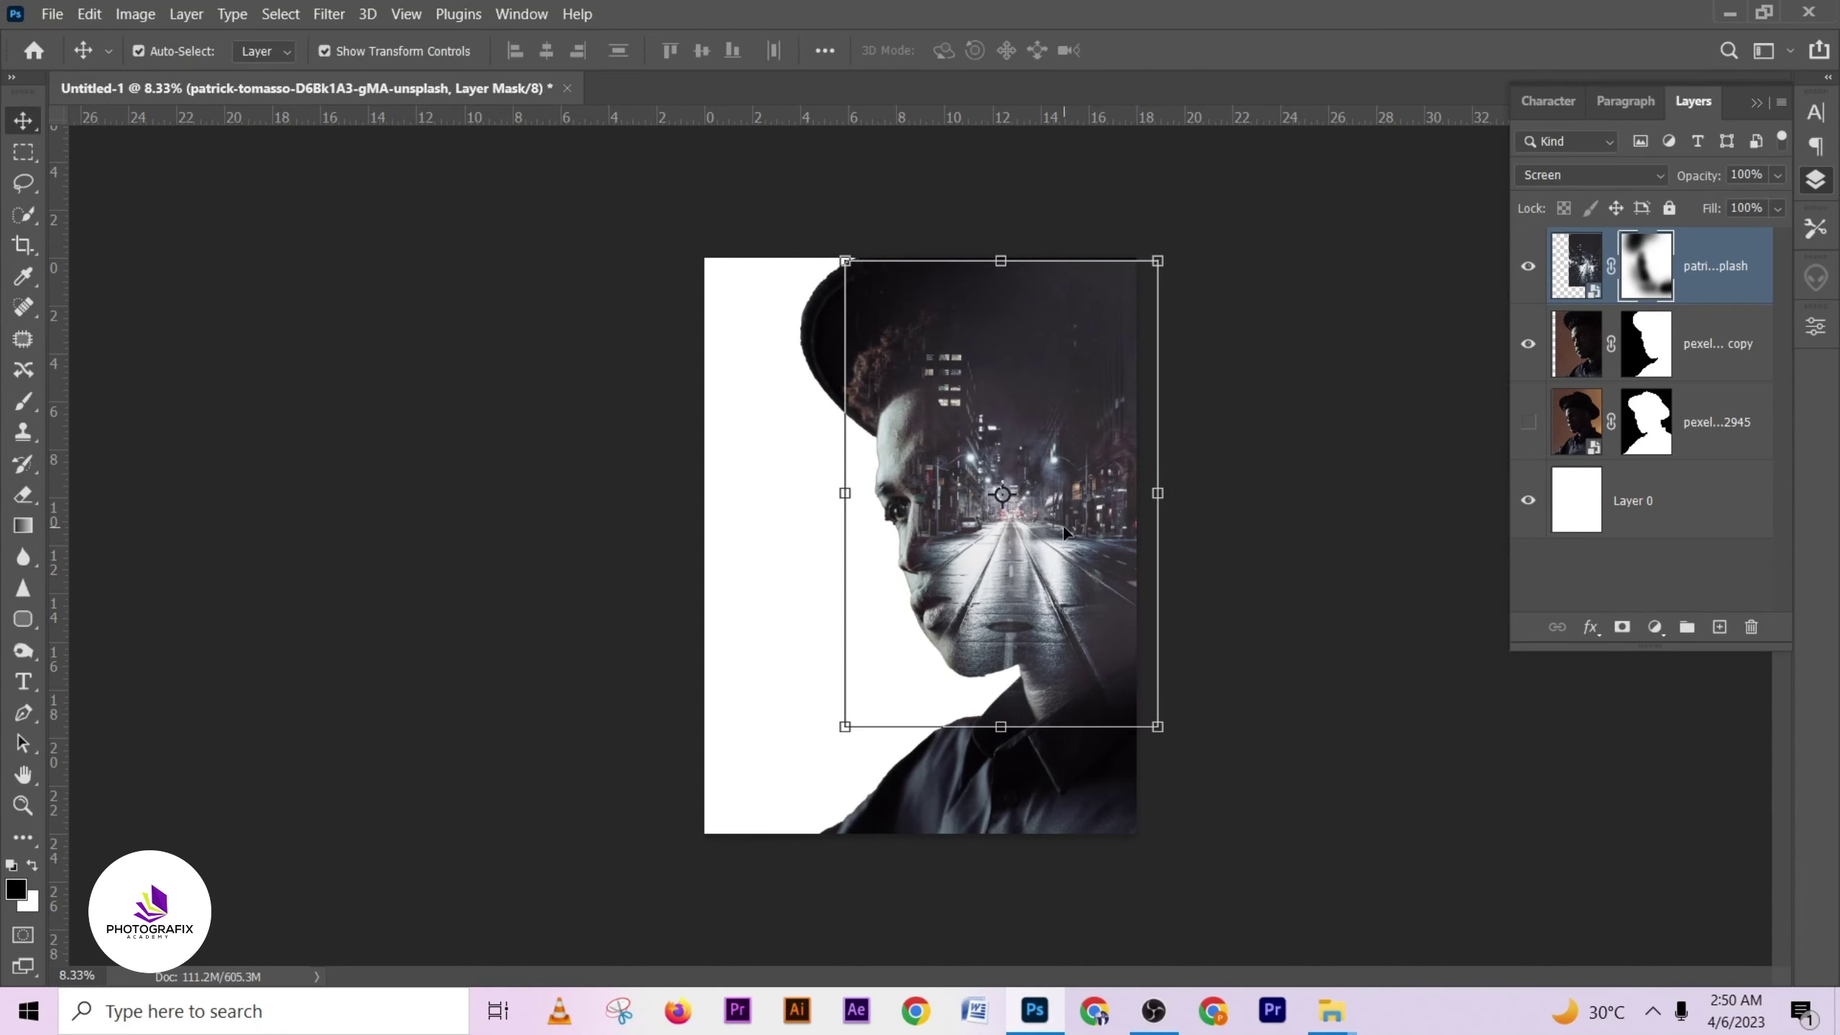
key("b")
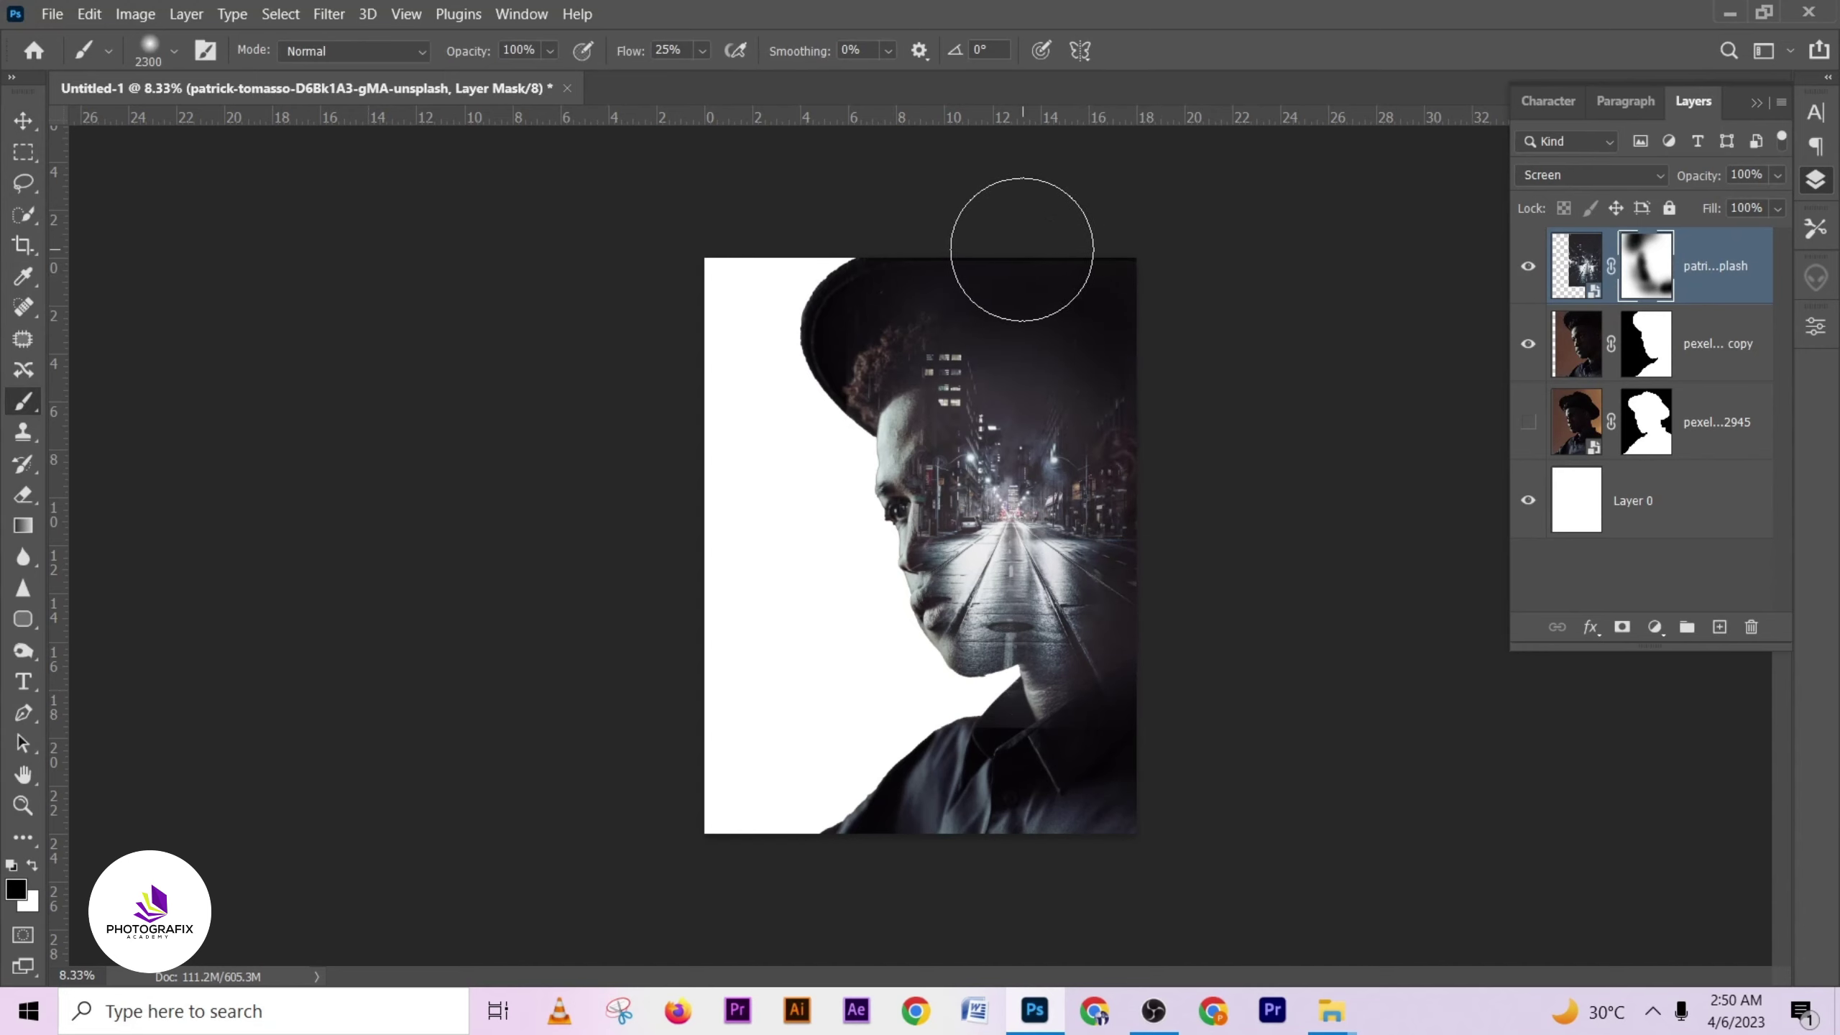
- Paint black on the city mask along the right edge, shoulder, cheek and hat top
left_click_drag(1146, 499, 1158, 493)
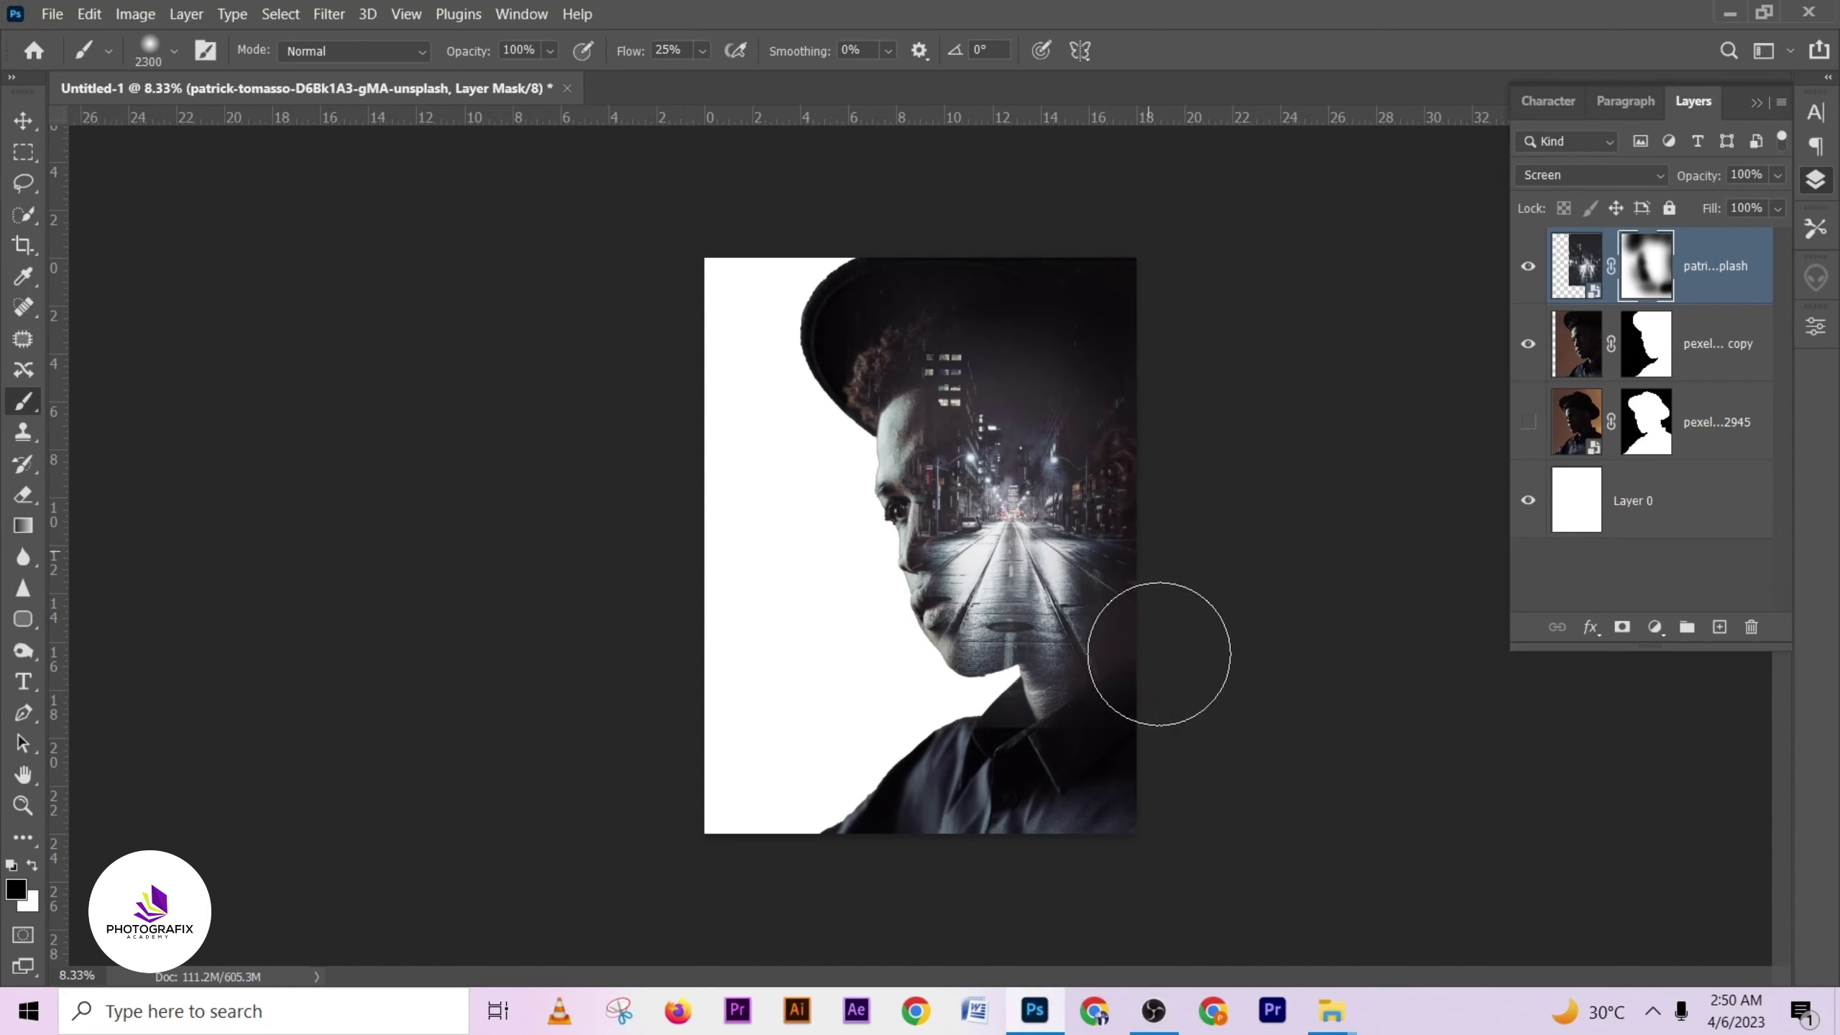
mouse_move(1102, 714)
left_mouse_down()
mouse_move(1060, 743)
mouse_move(940, 678)
mouse_move(833, 529)
mouse_move(850, 543)
left_mouse_up()
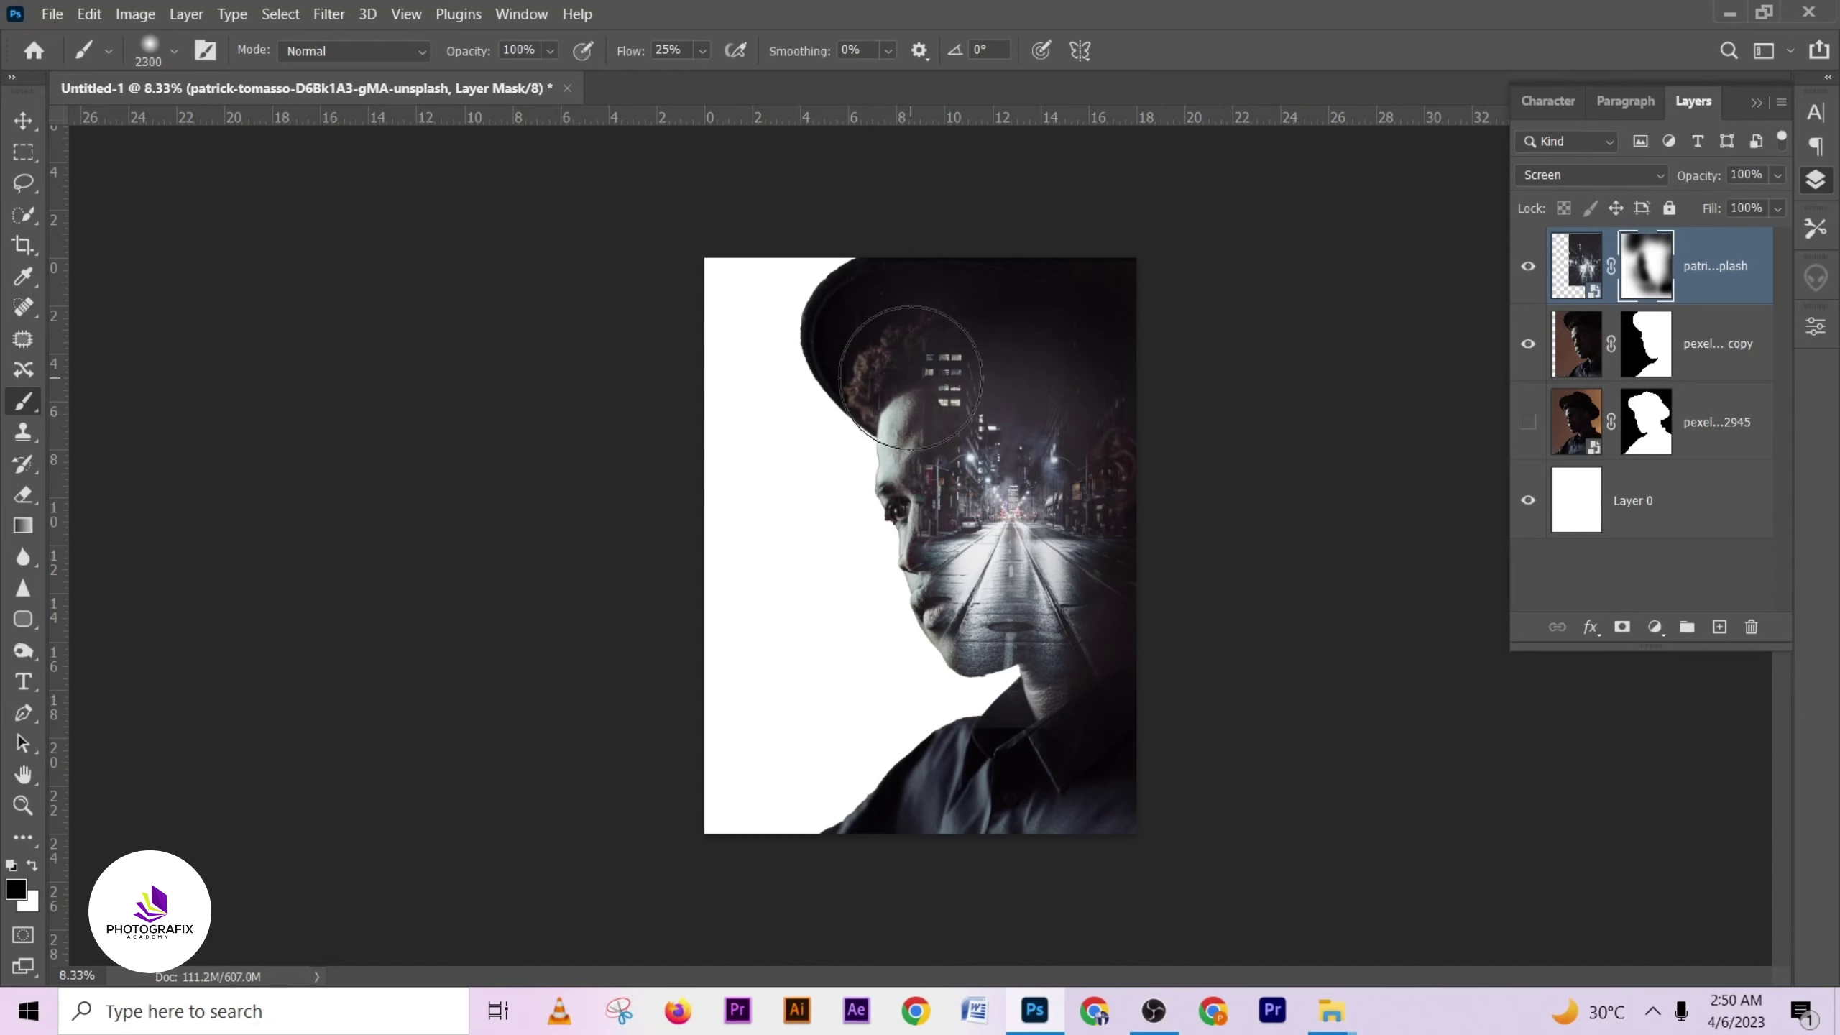
left_click_drag(953, 281, 986, 279)
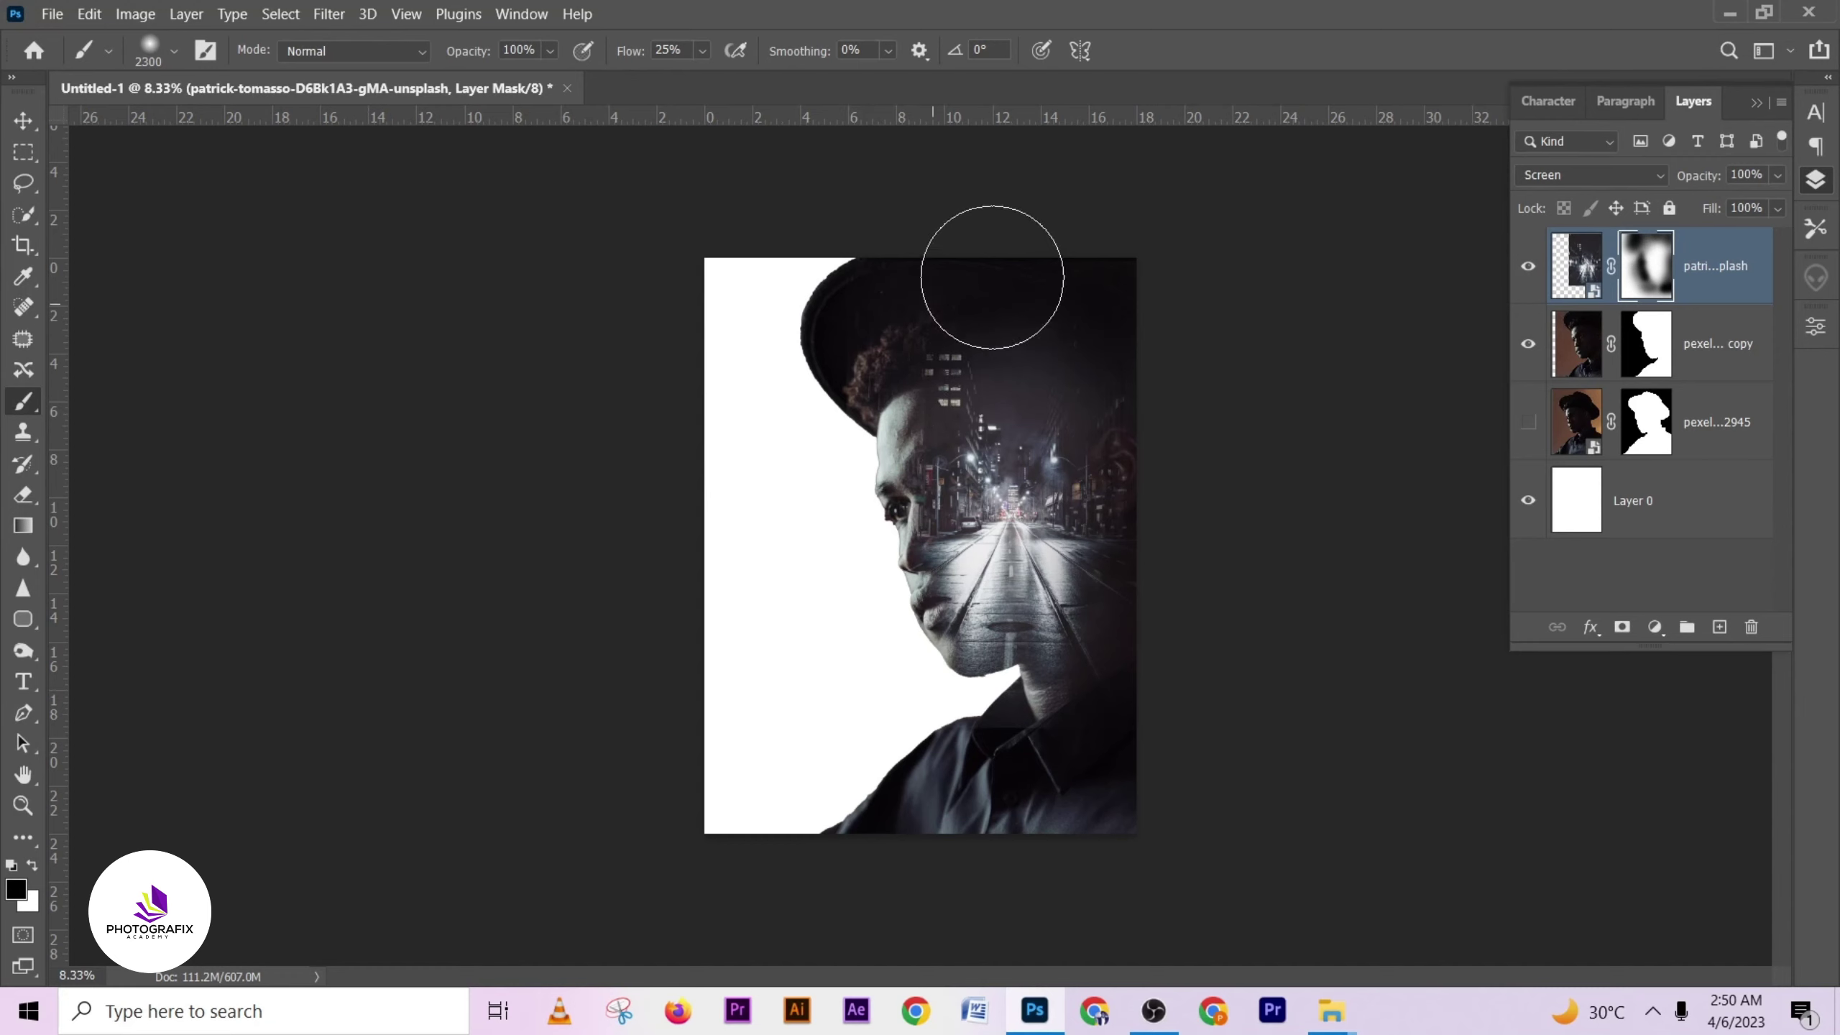
mouse_move(1083, 764)
left_mouse_down()
mouse_move(945, 721)
mouse_move(1089, 716)
left_mouse_up()
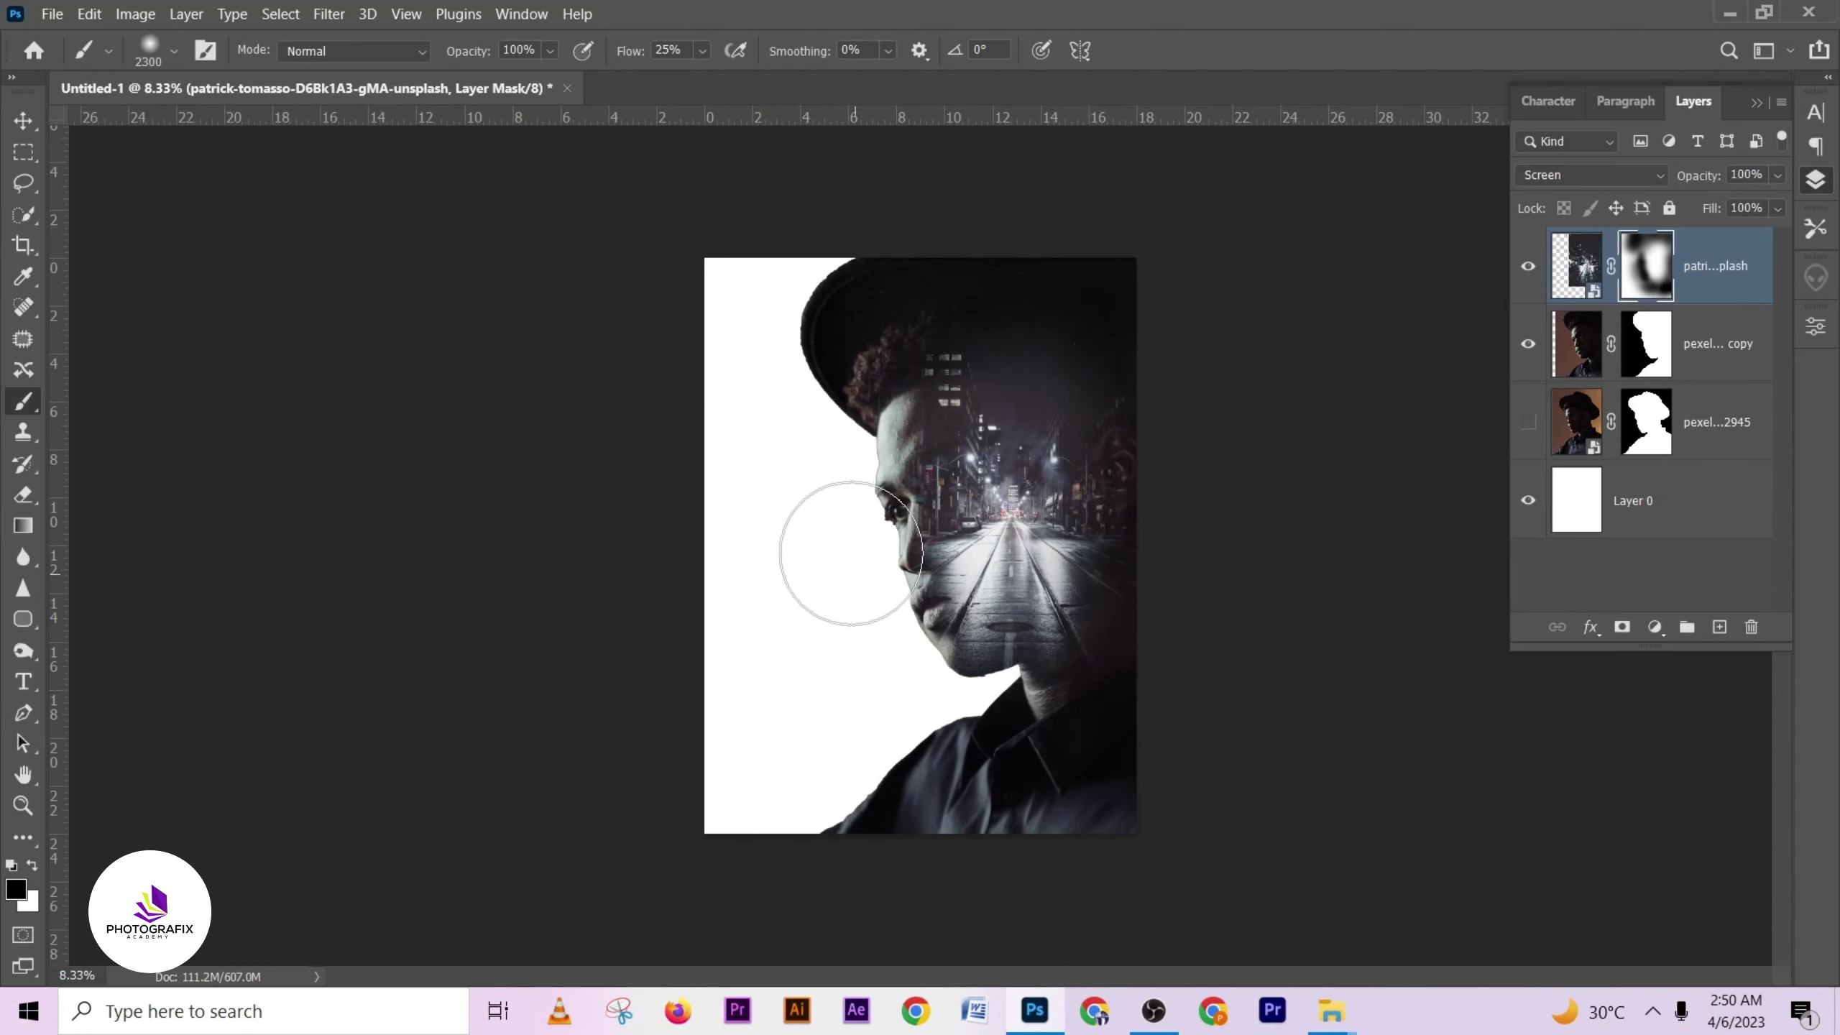
left_click(23, 120)
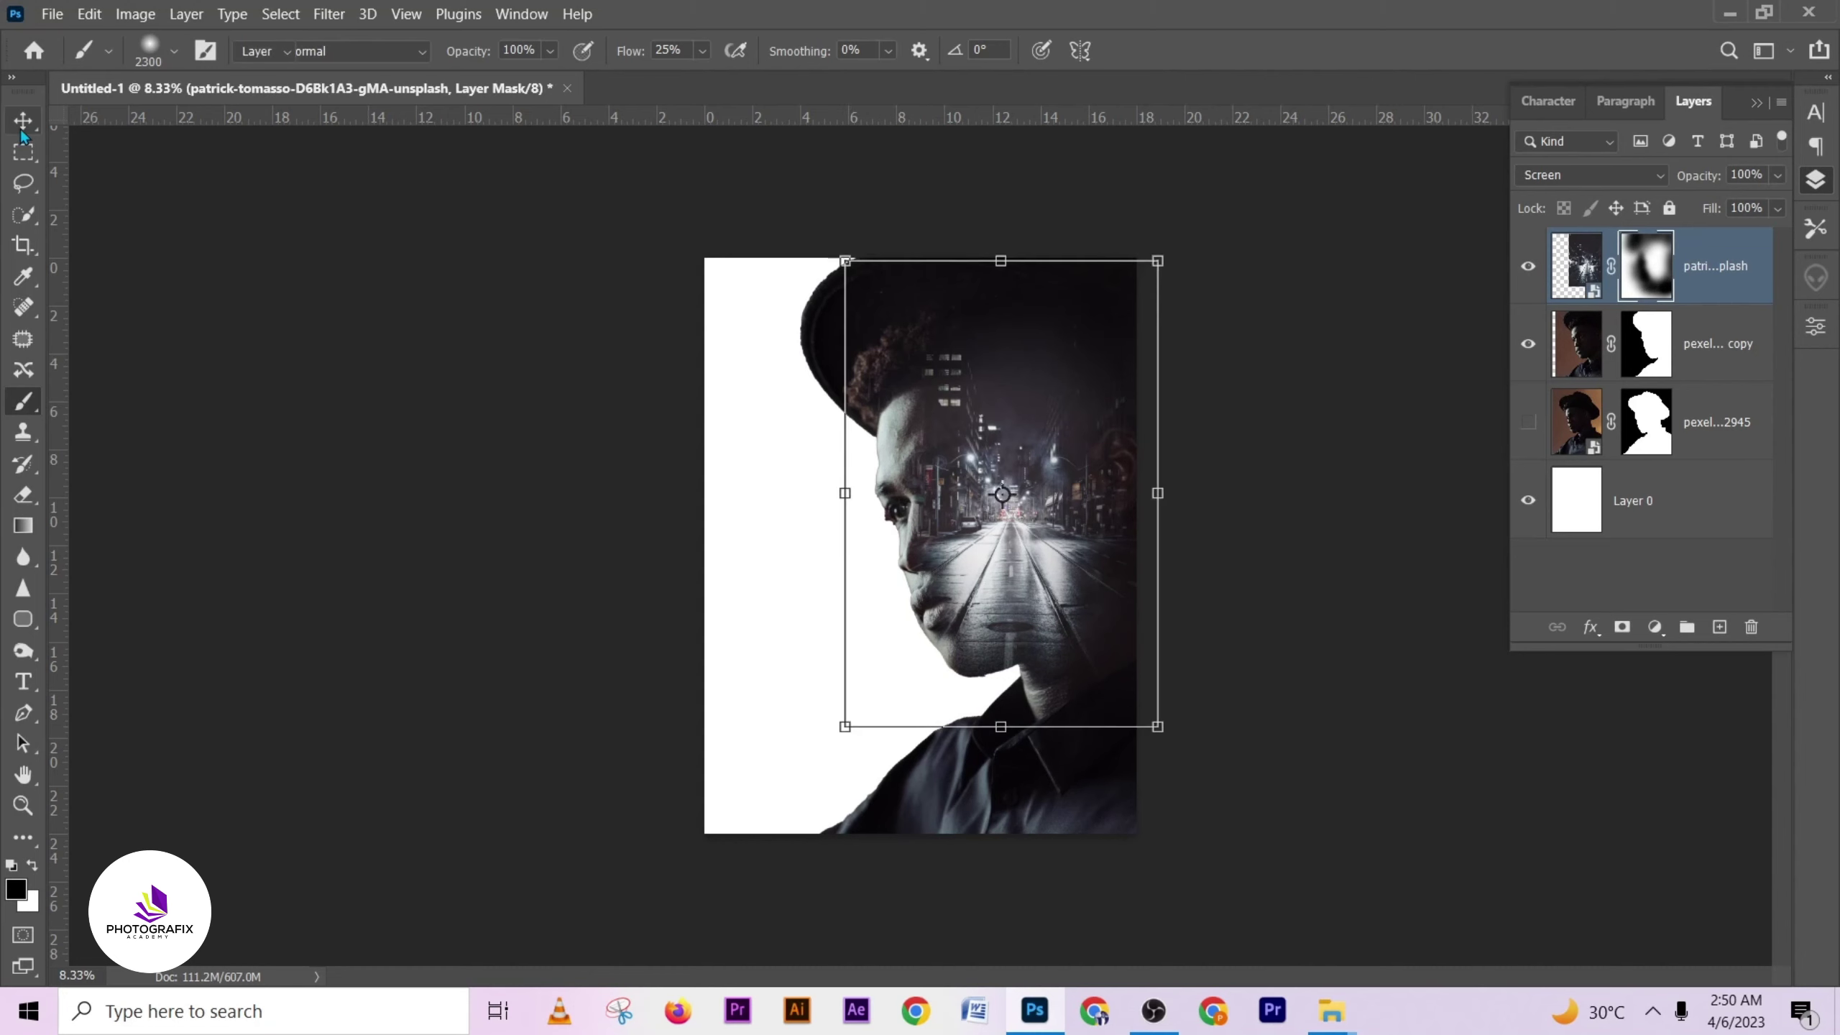
- Drag Layer 0 copy 2 from the MOVIE POSTER folder into the poster canvas
mouse_move(1336, 1023)
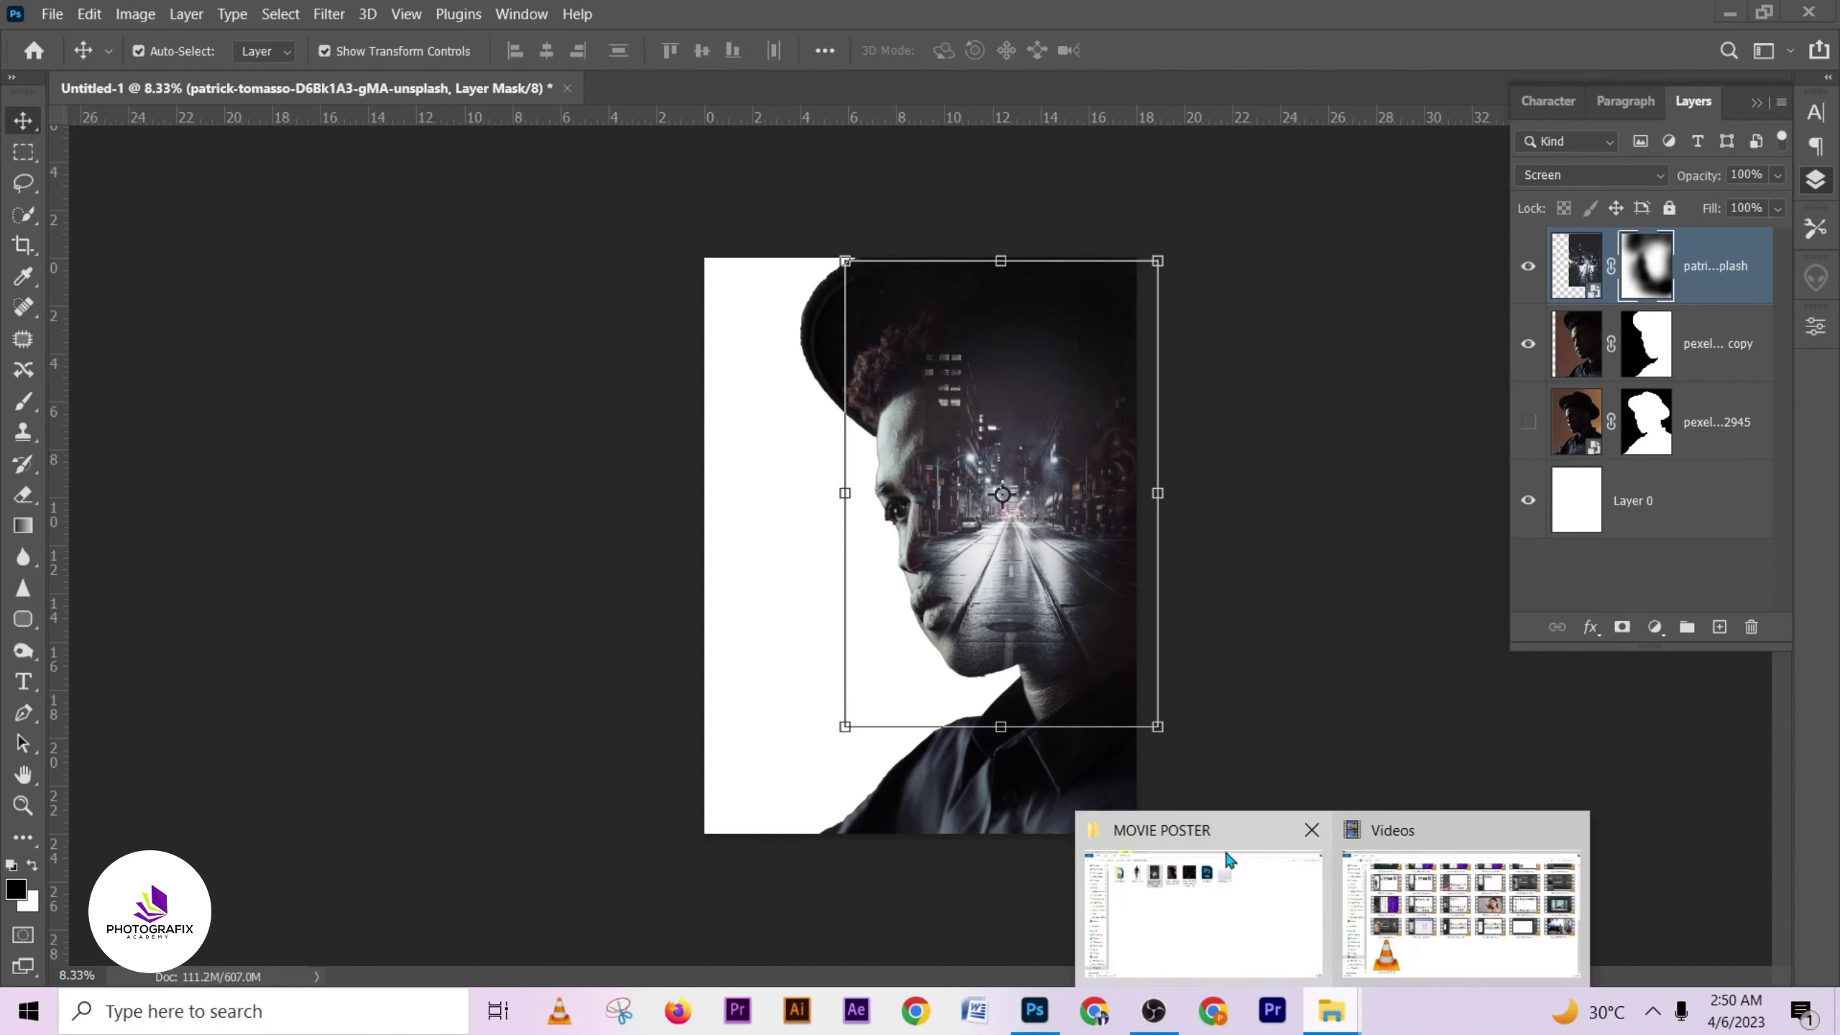
left_click(1191, 915)
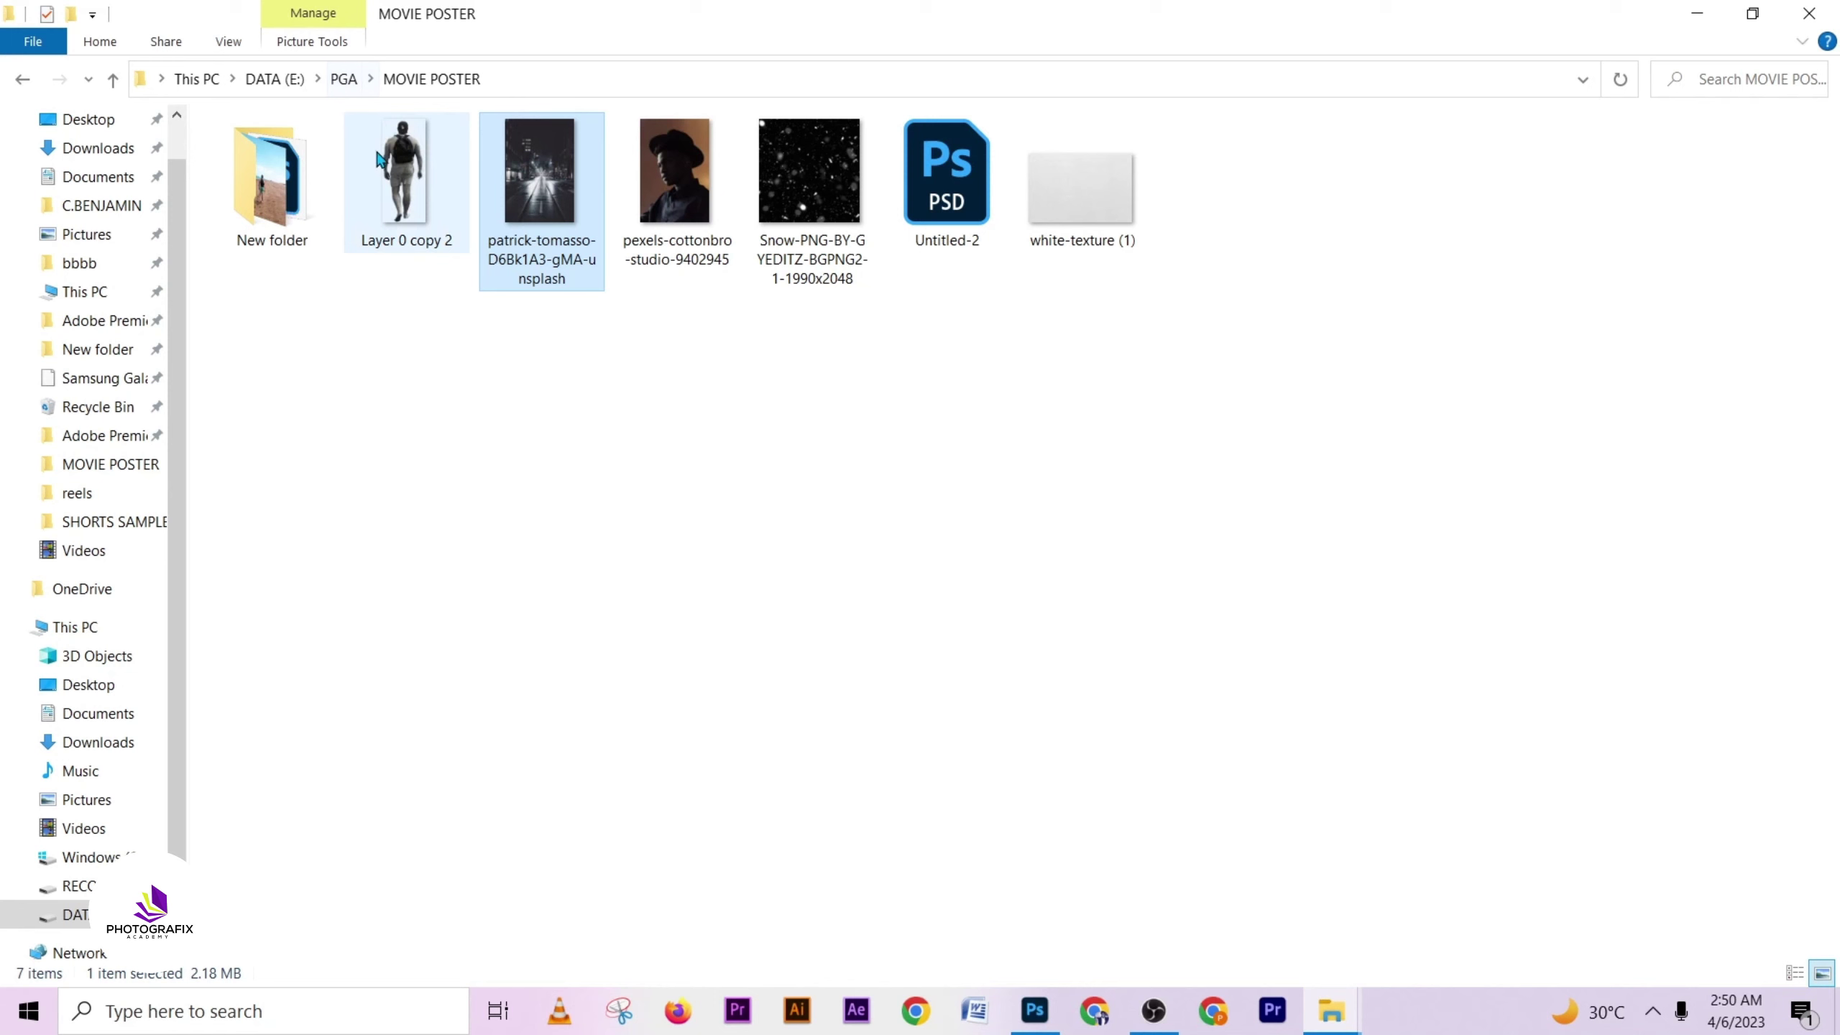
left_click_drag(391, 177, 1020, 573)
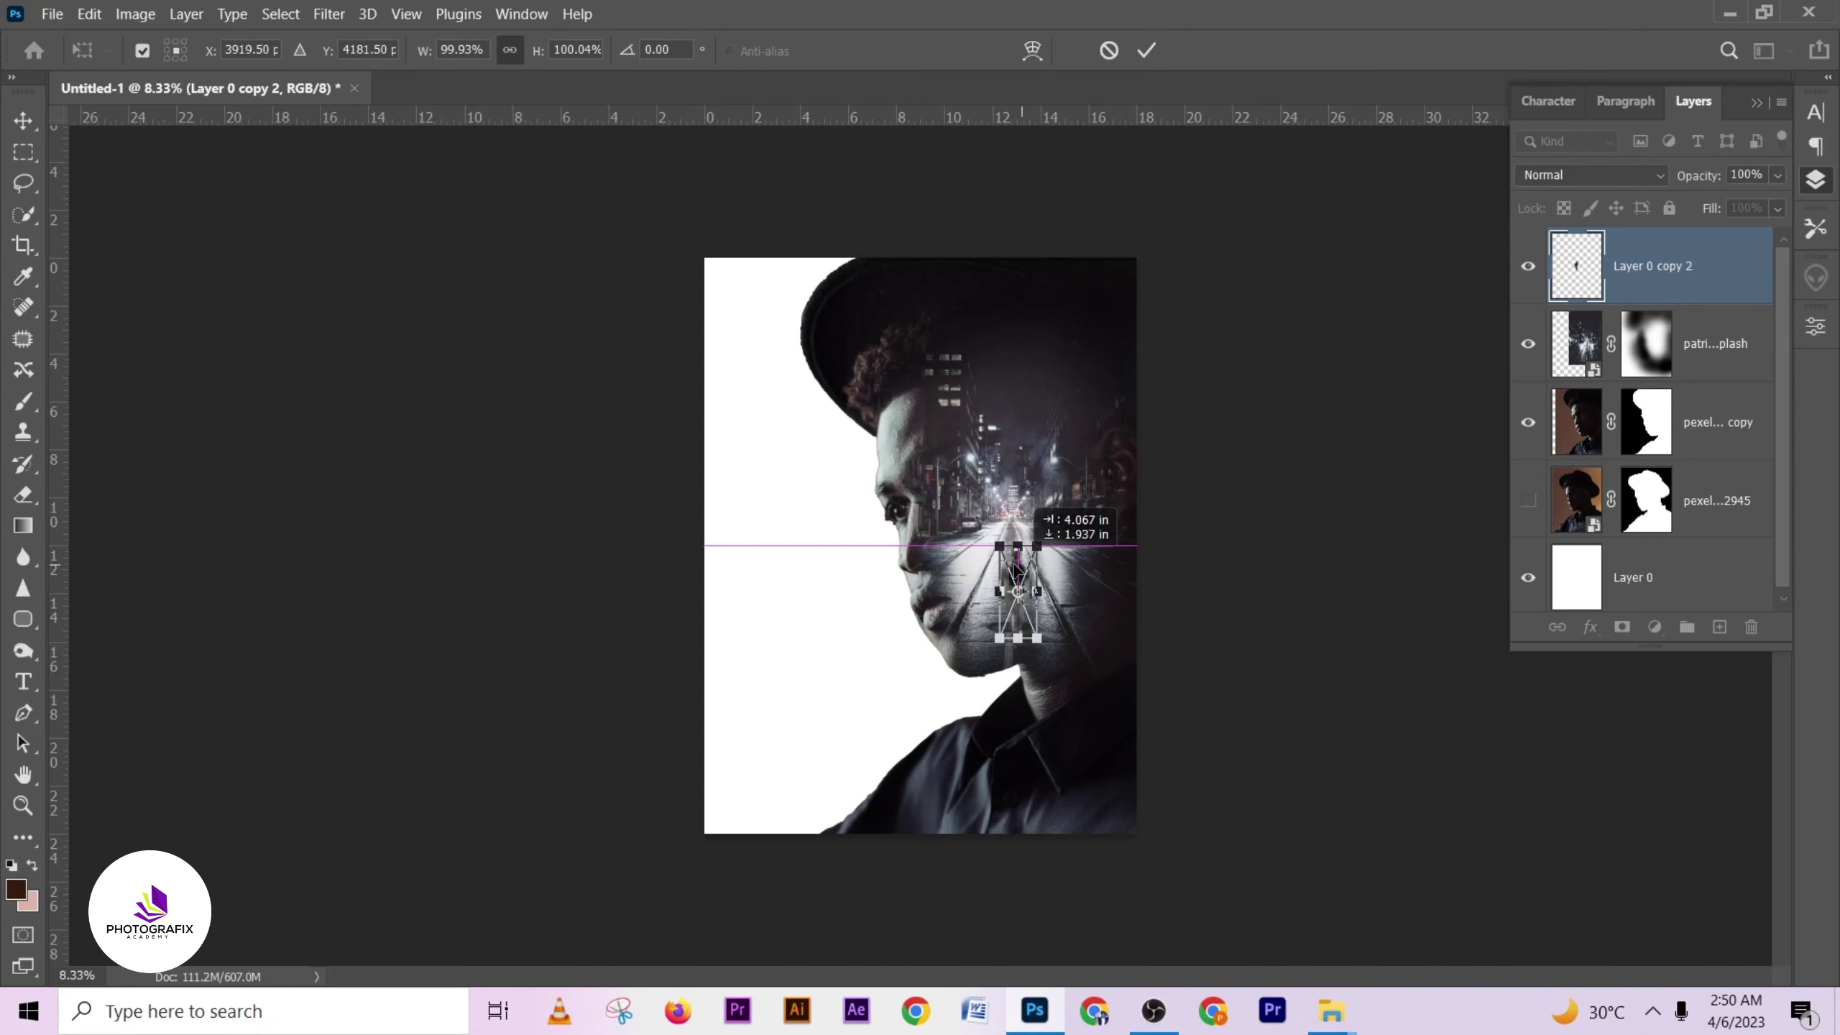
- Commit the walking man, move him onto the middle of the road, and scale to about 87.6%
left_click(1146, 50)
key("ctrl+plus")
key("ctrl+plus")
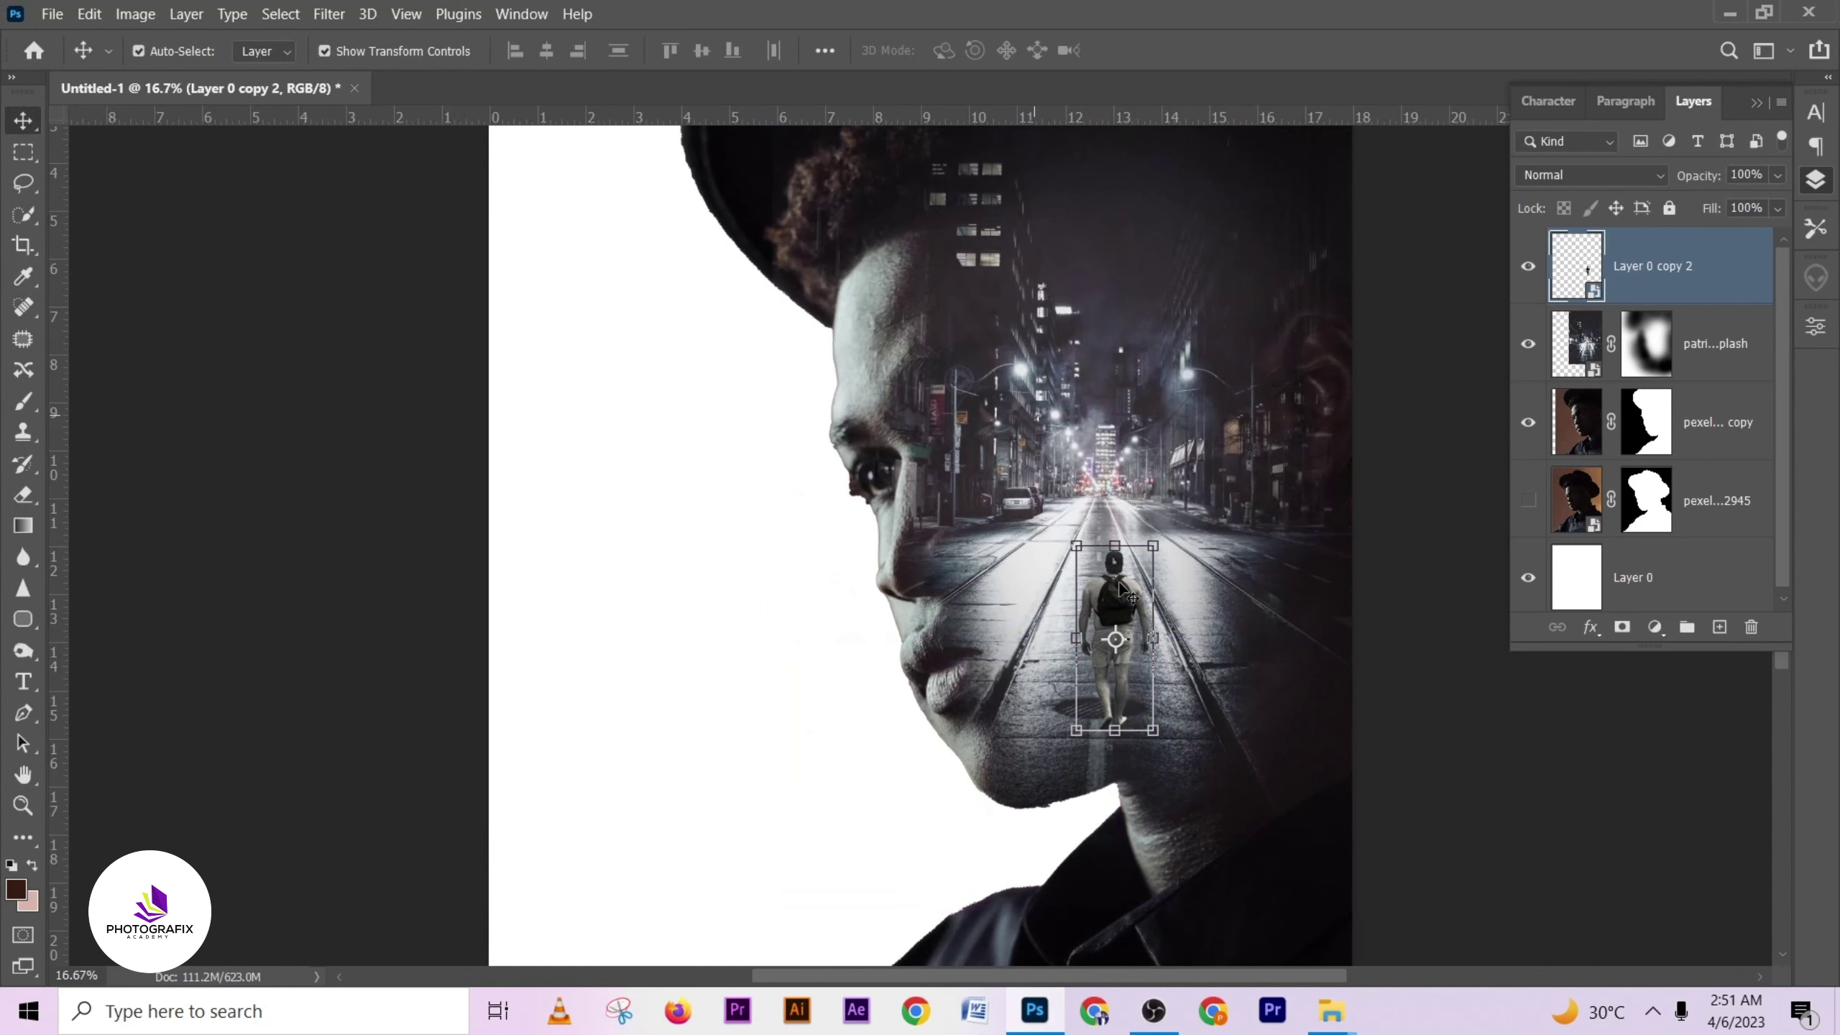
left_click_drag(1116, 588, 1107, 572)
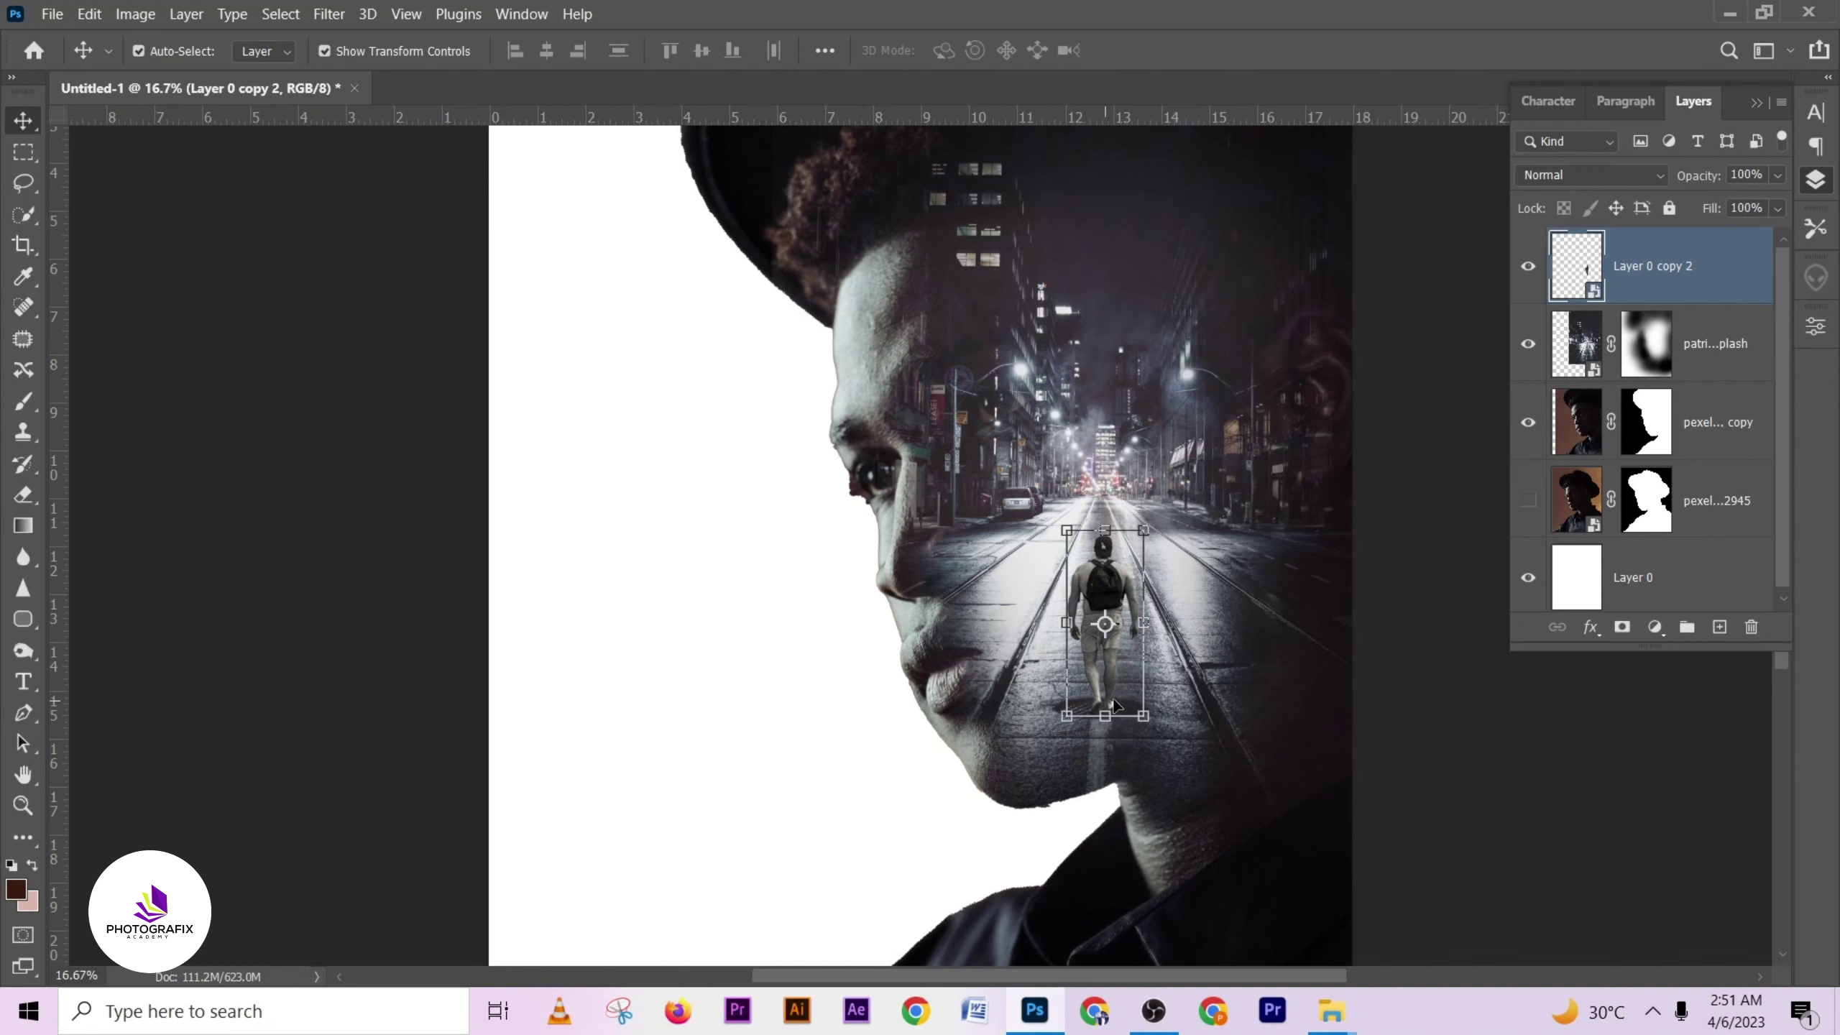
left_click_drag(1073, 535, 1102, 610)
left_click(1146, 50)
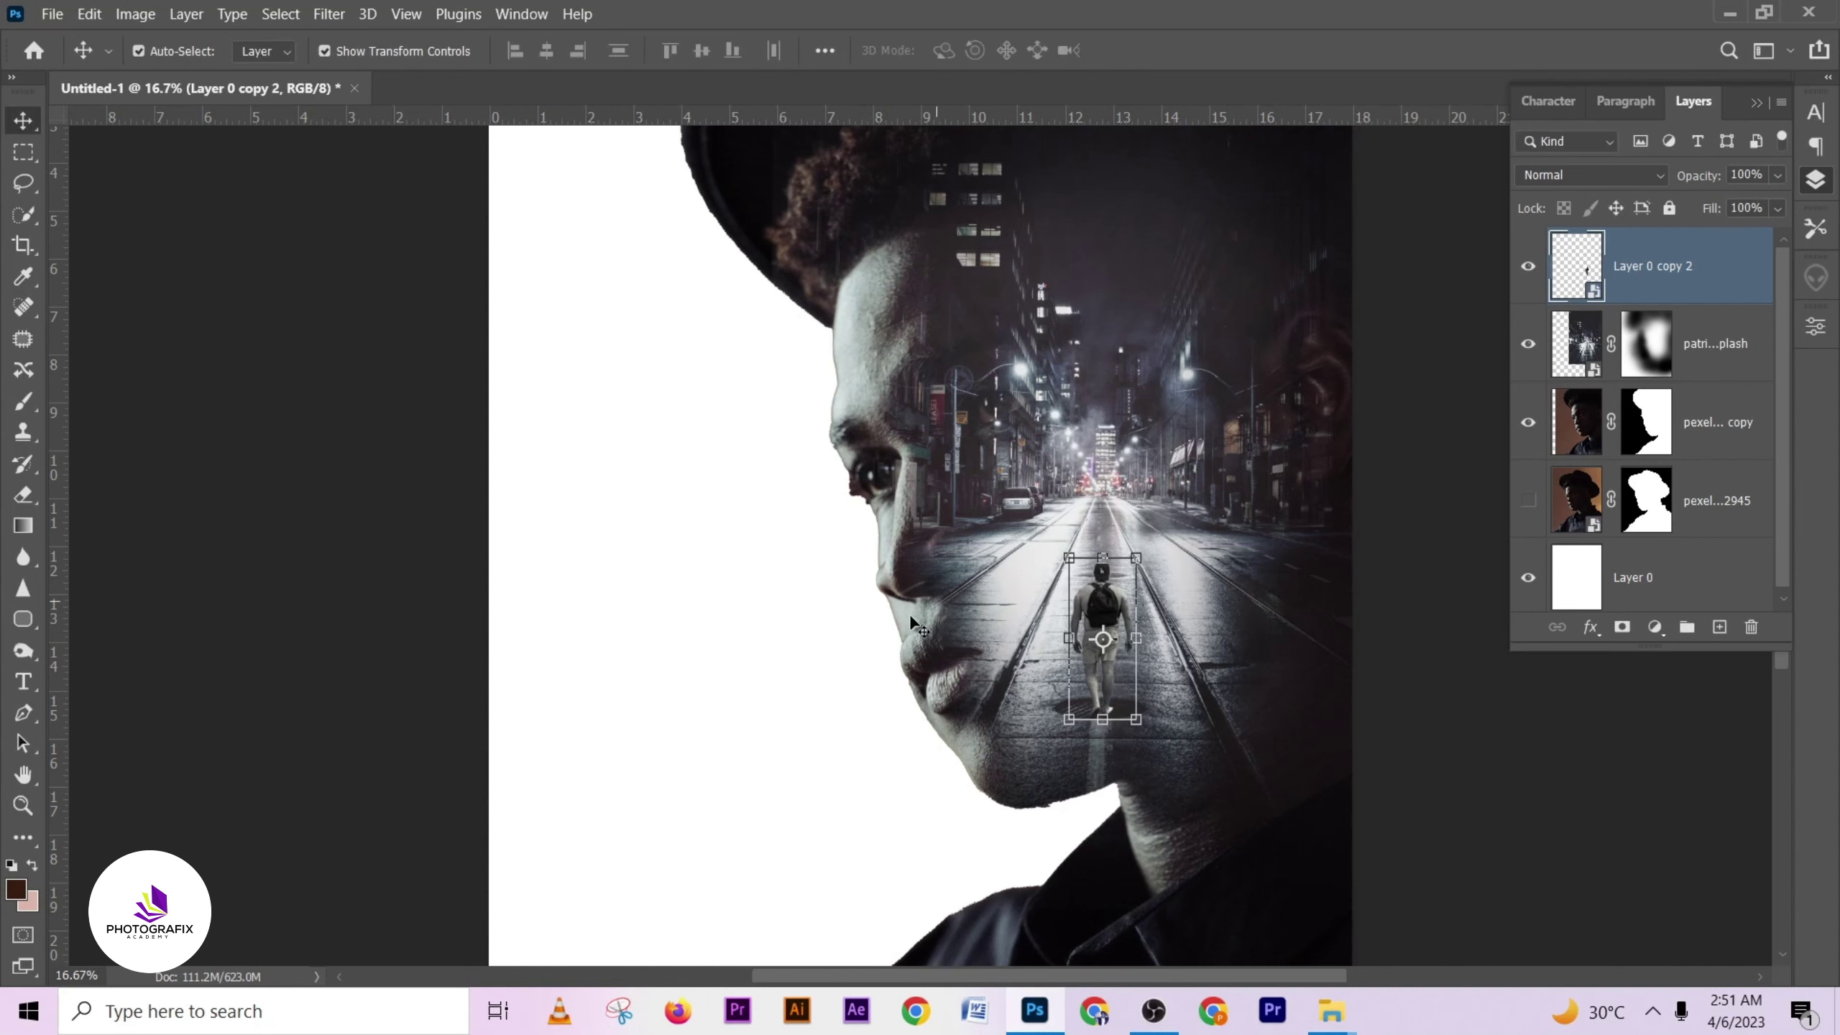
key("ctrl")
key("ctrl+minus")
key("ctrl+minus")
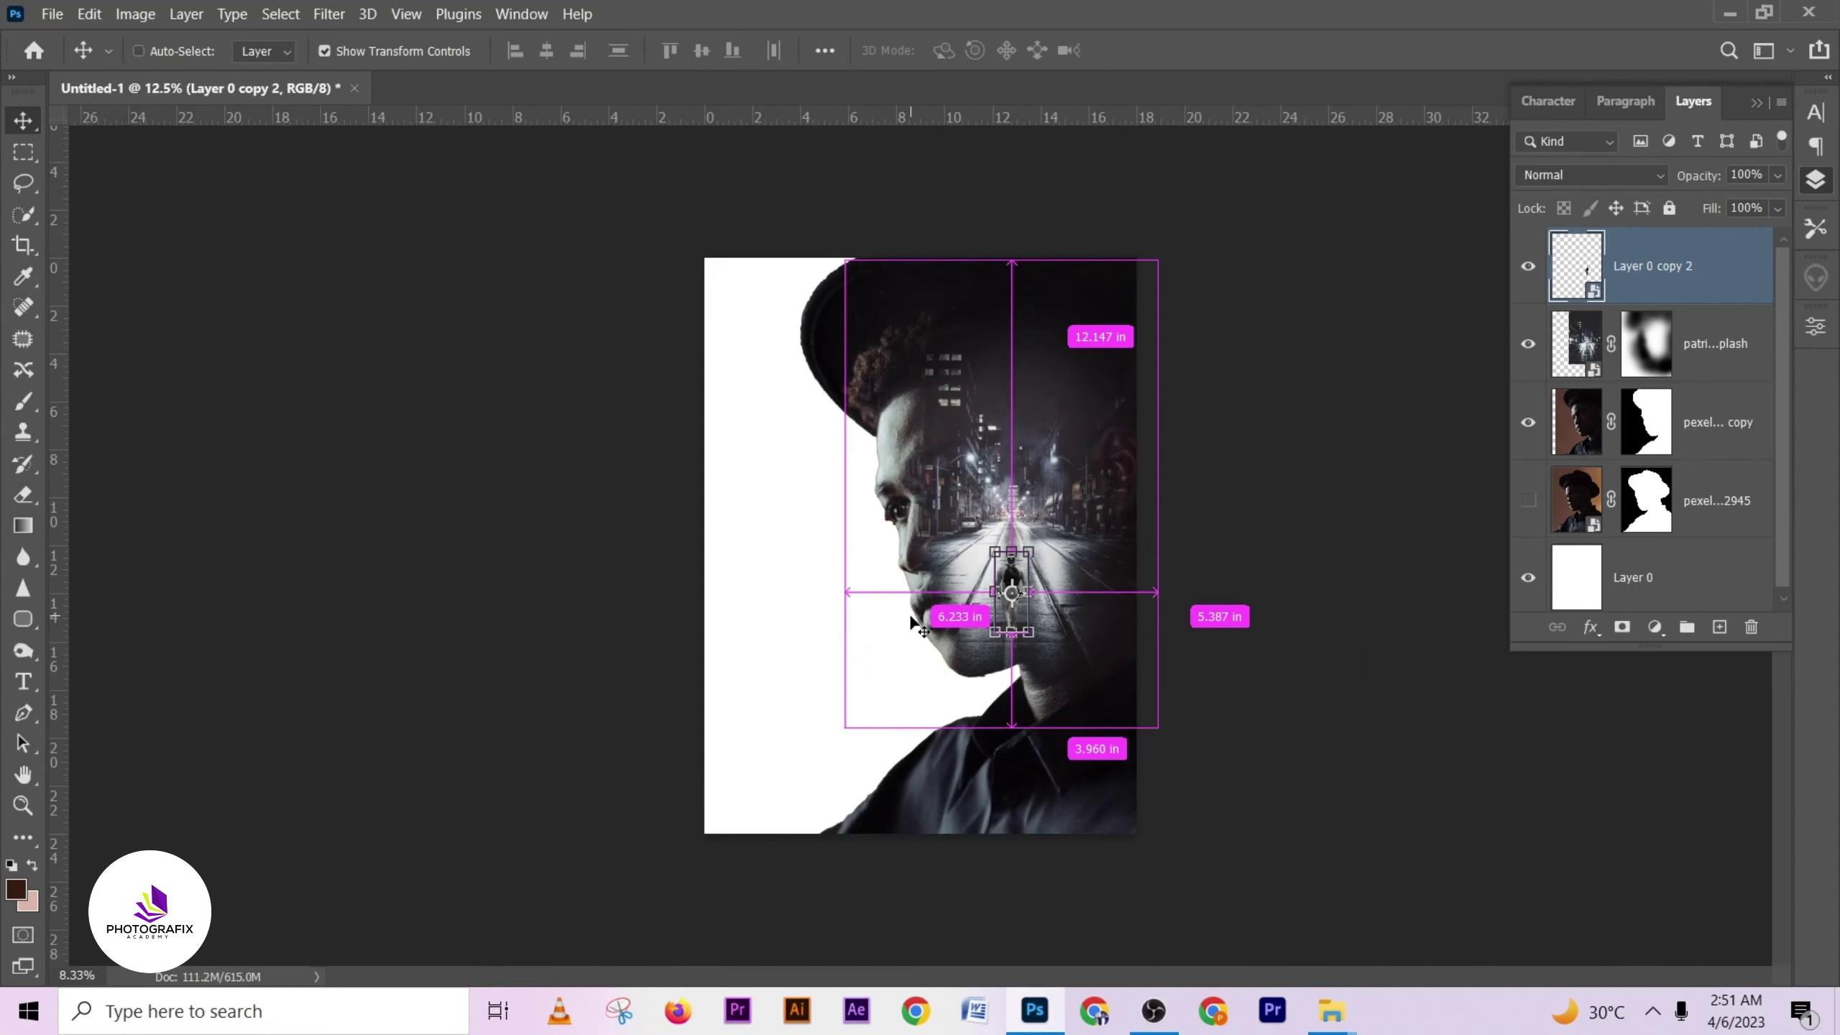
key("ctrl+plus")
key("ctrl+minus")
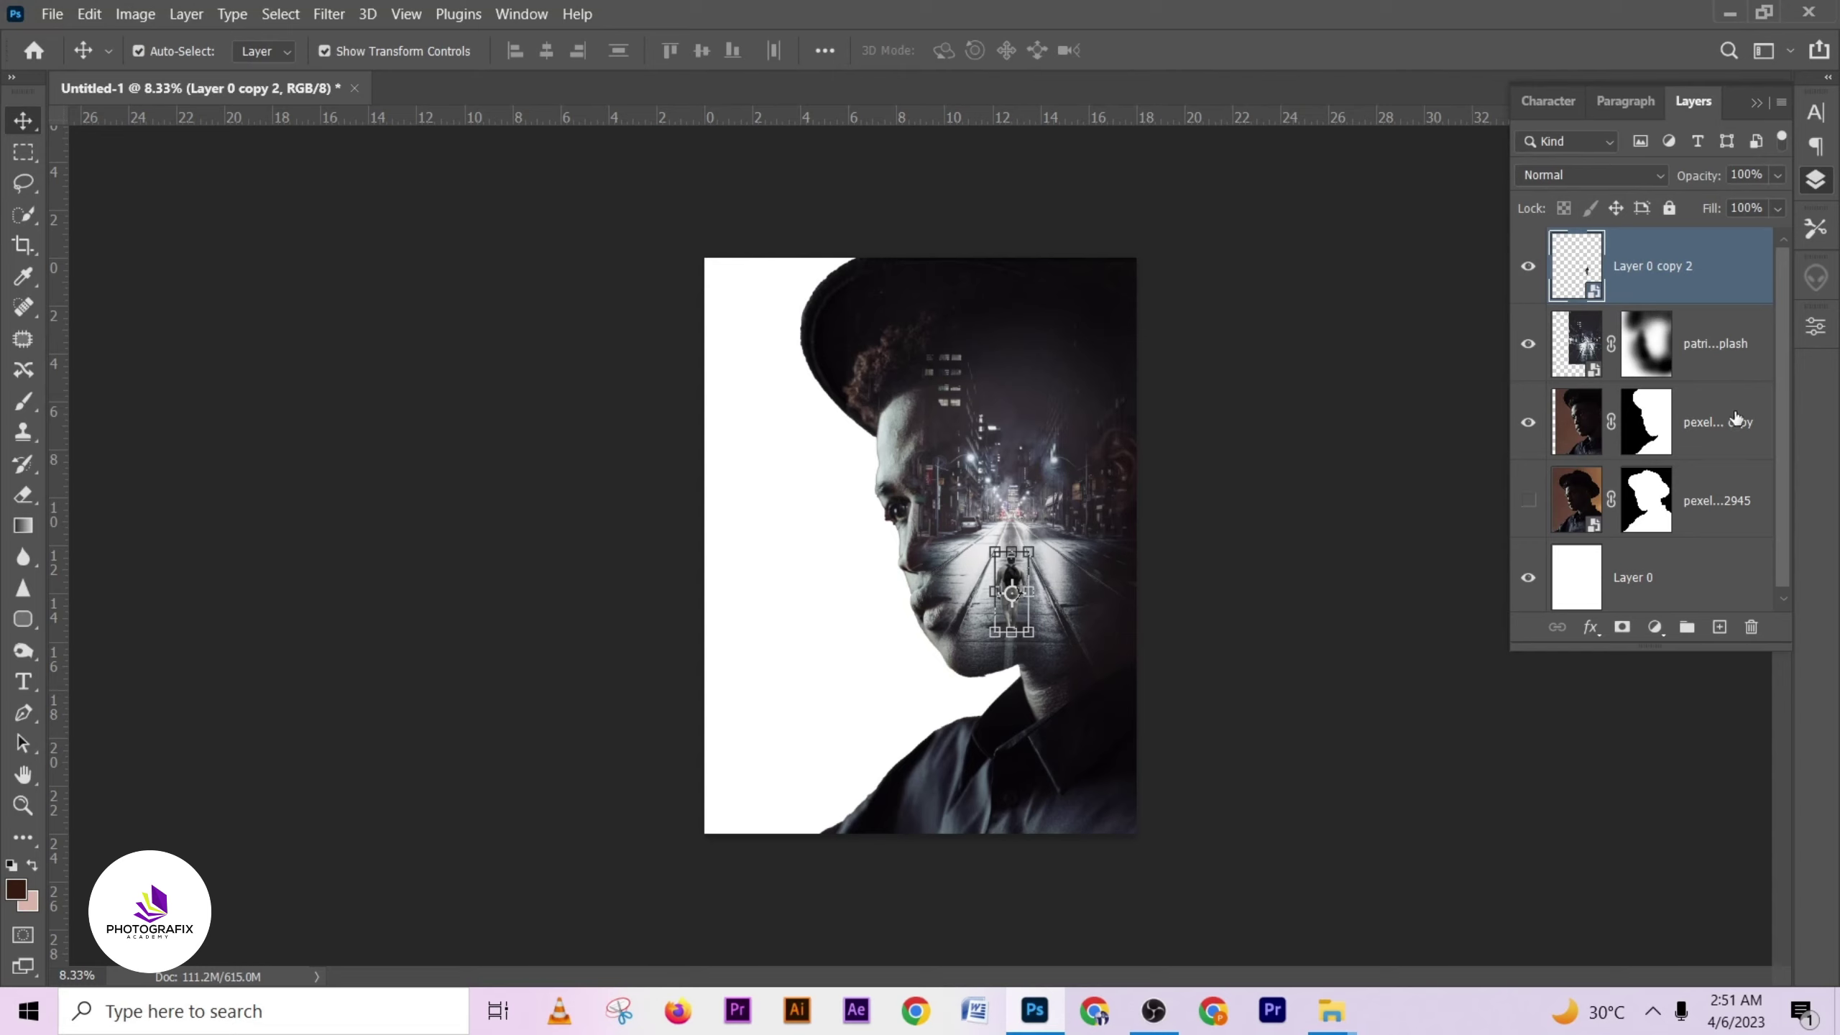
- Duplicate the walking-man layer as Layer 0 copy 3 and move it beneath the original
key("ctrl+j")
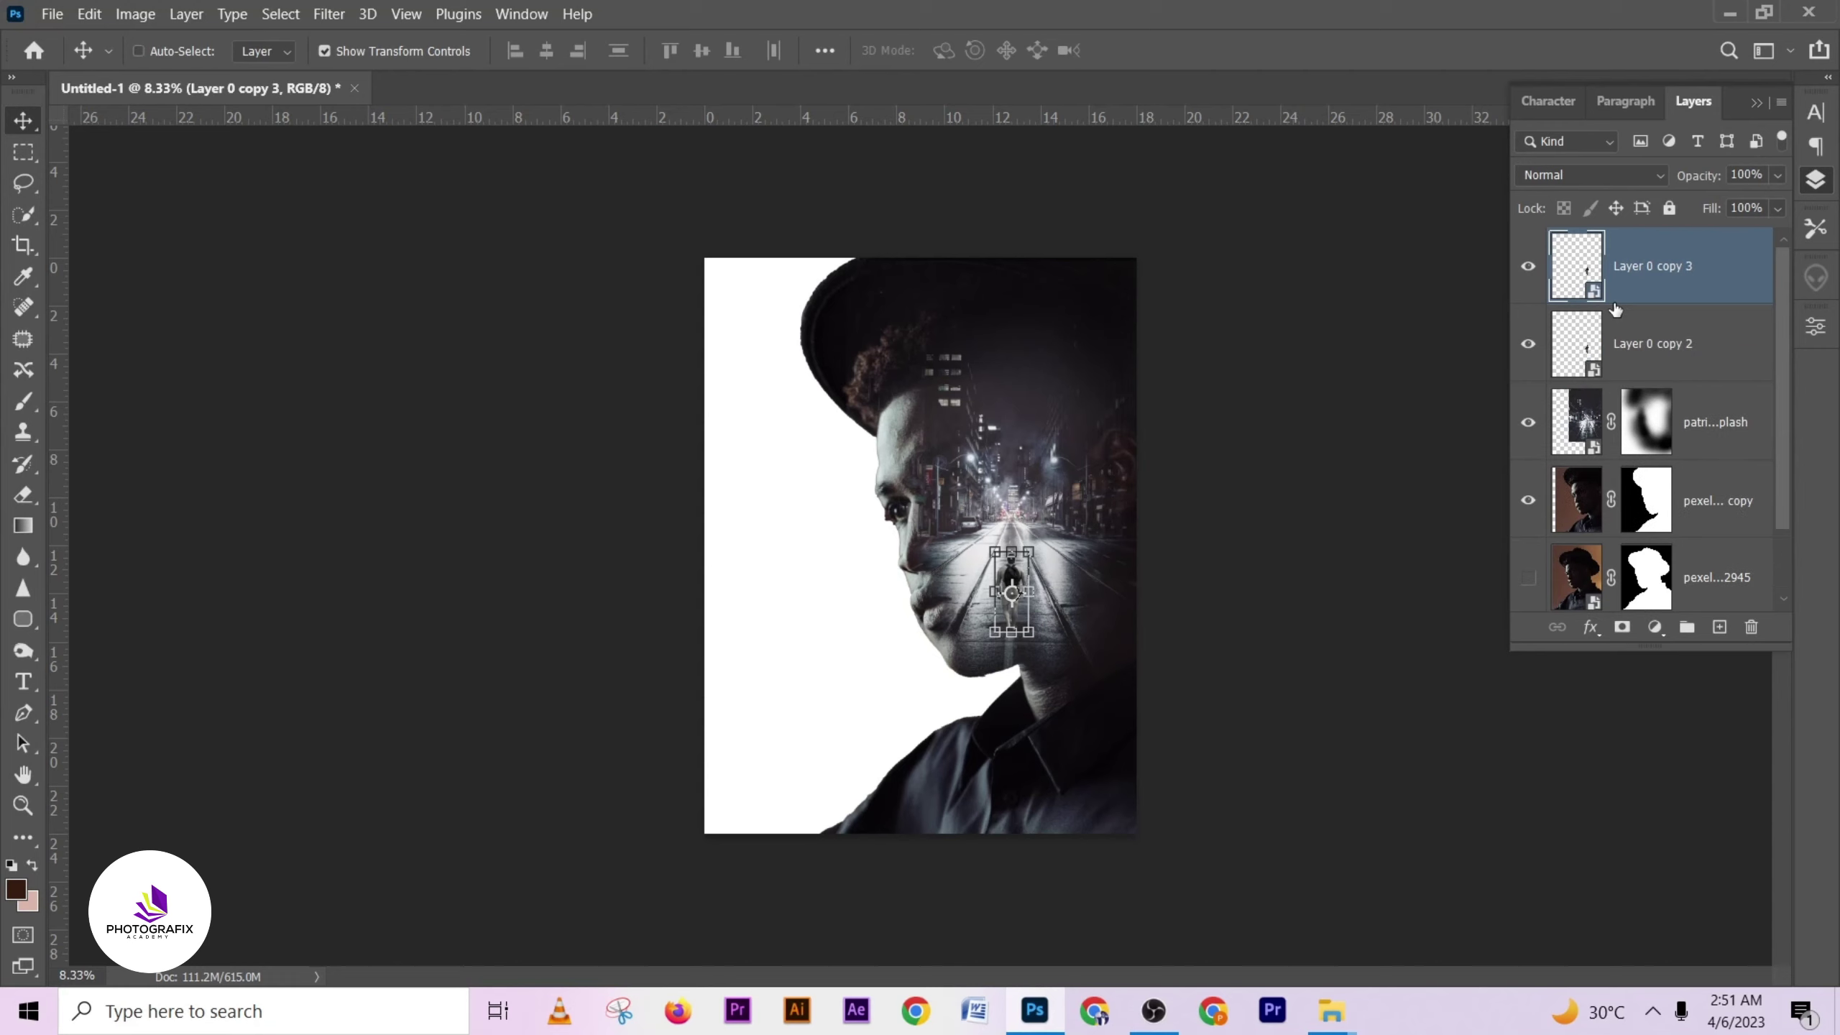
key("ctrl+bracketleft")
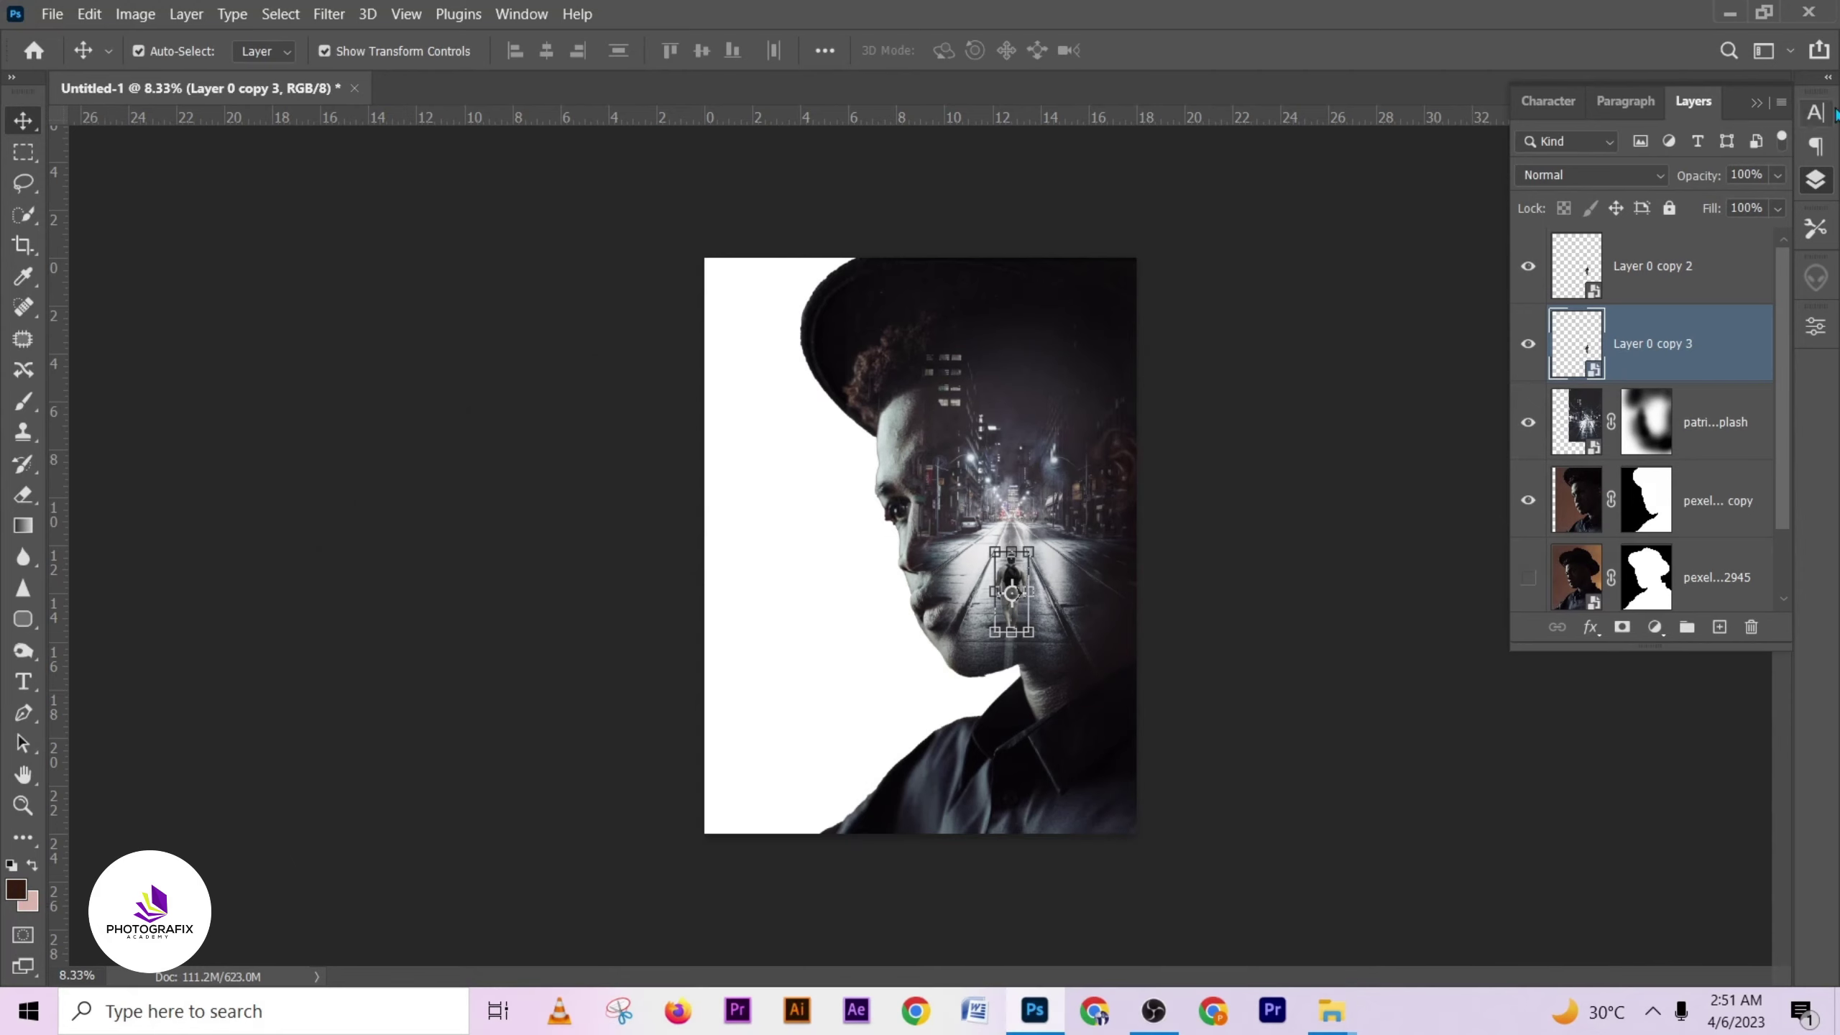
left_click(1575, 350, "ctrl")
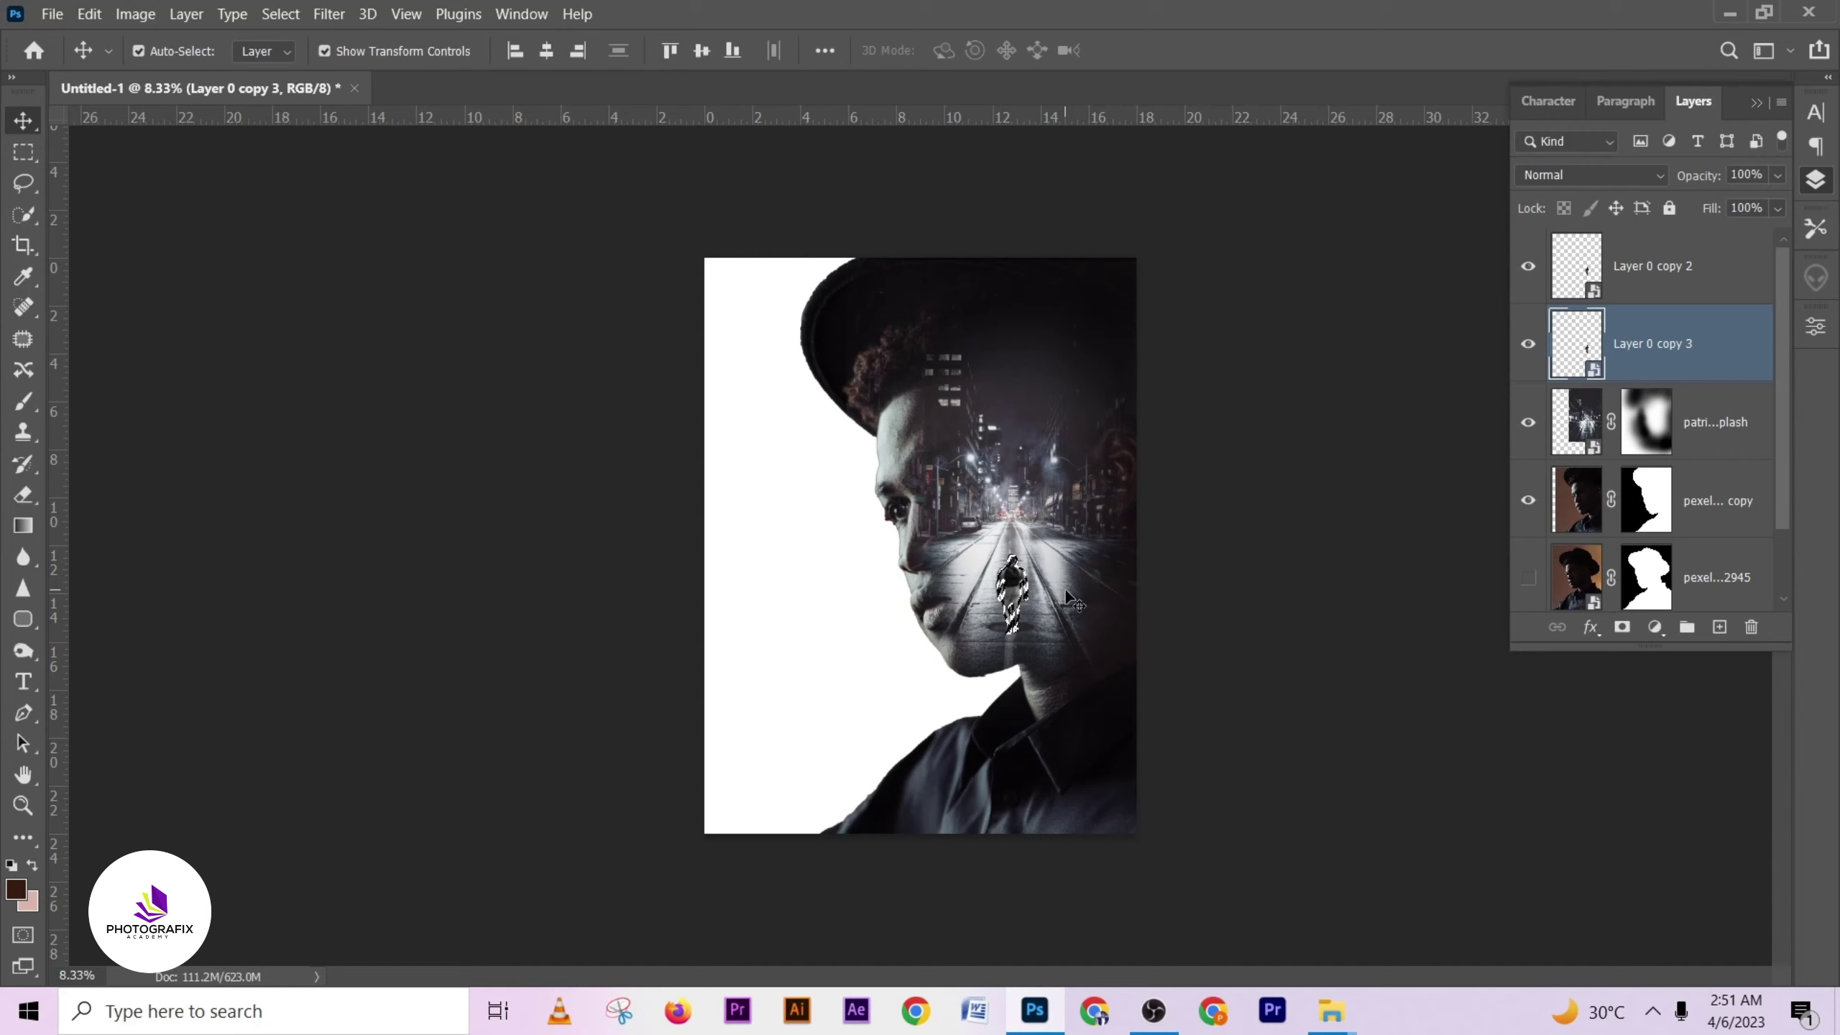
key("ctrl")
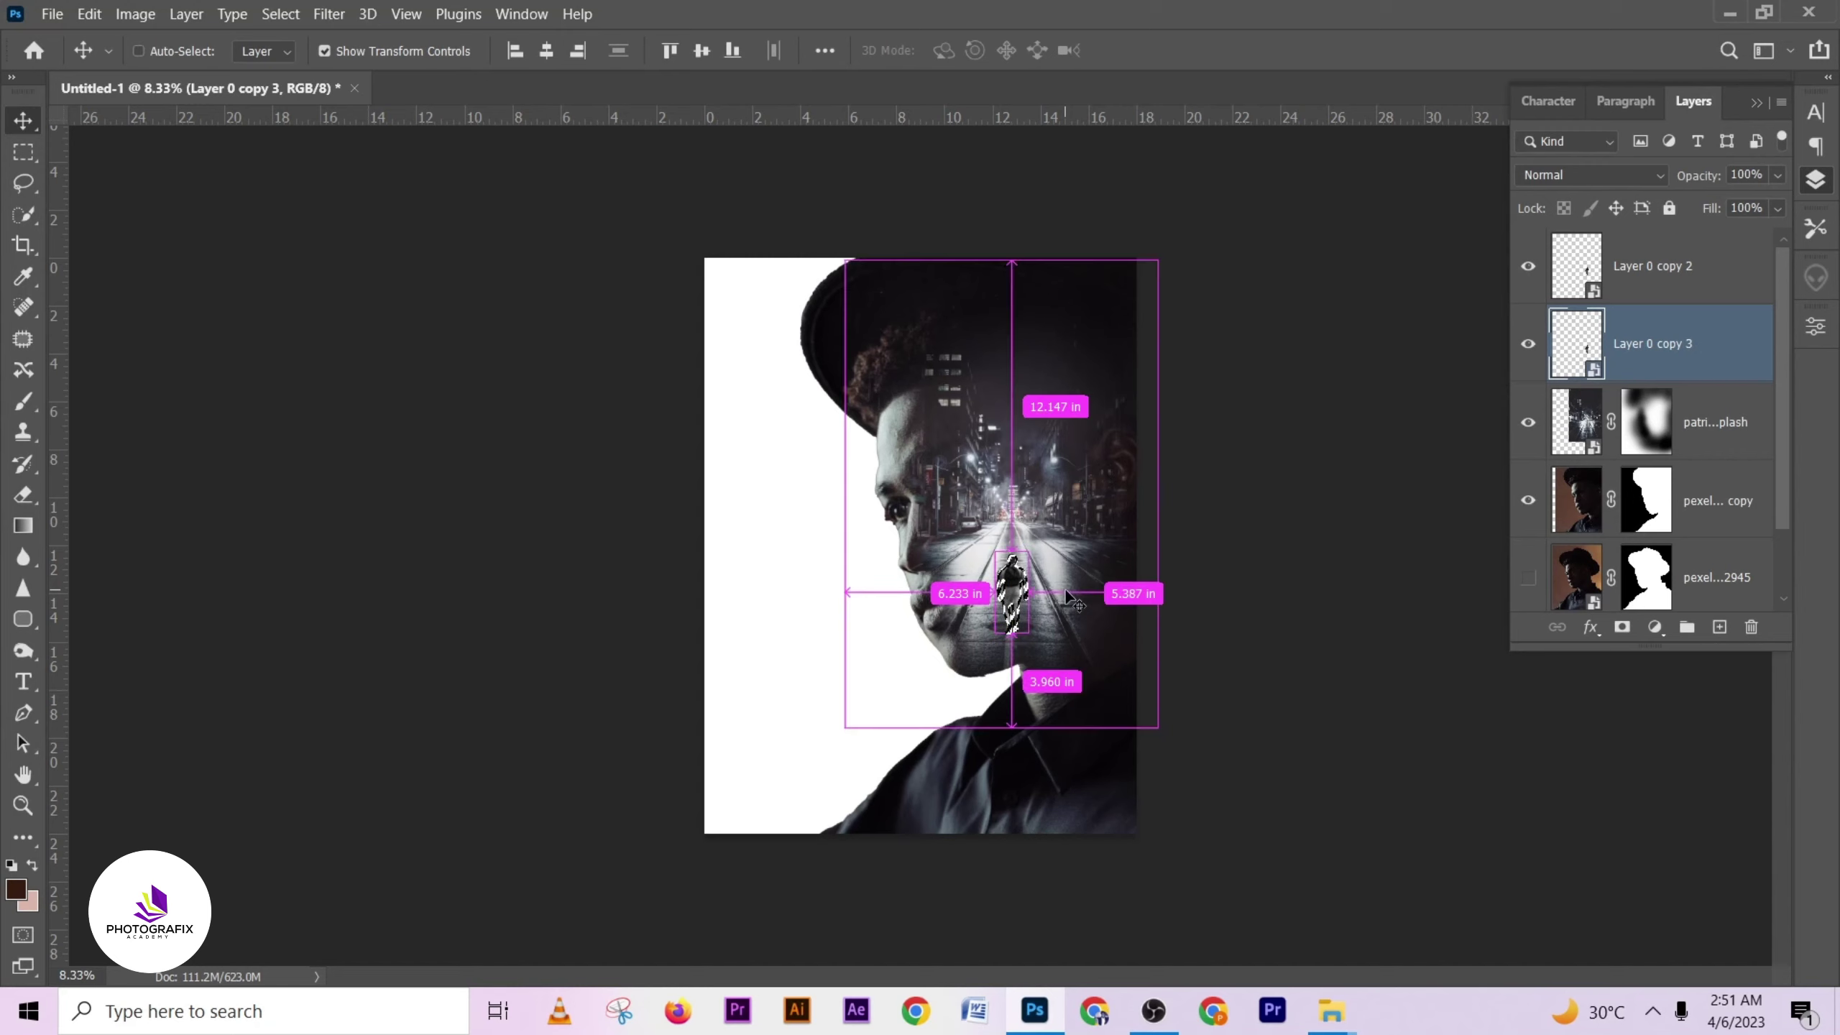
key("ctrl+d")
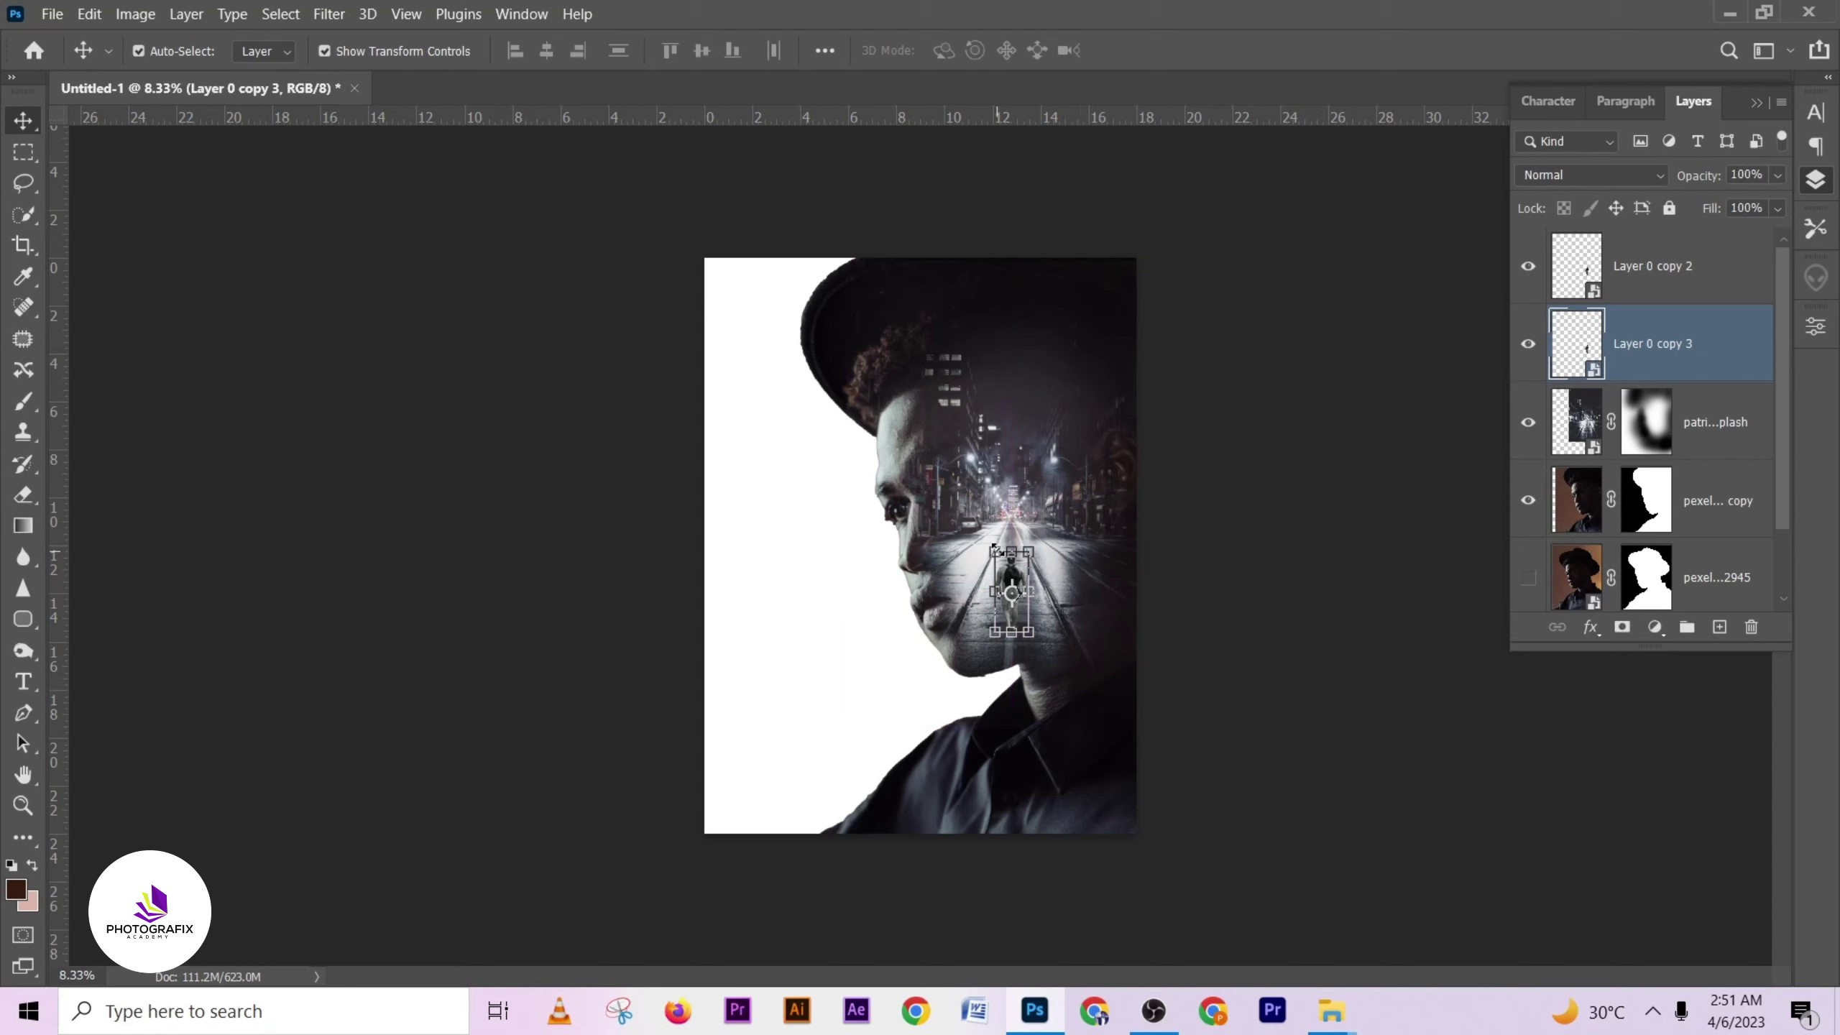
key("ctrl")
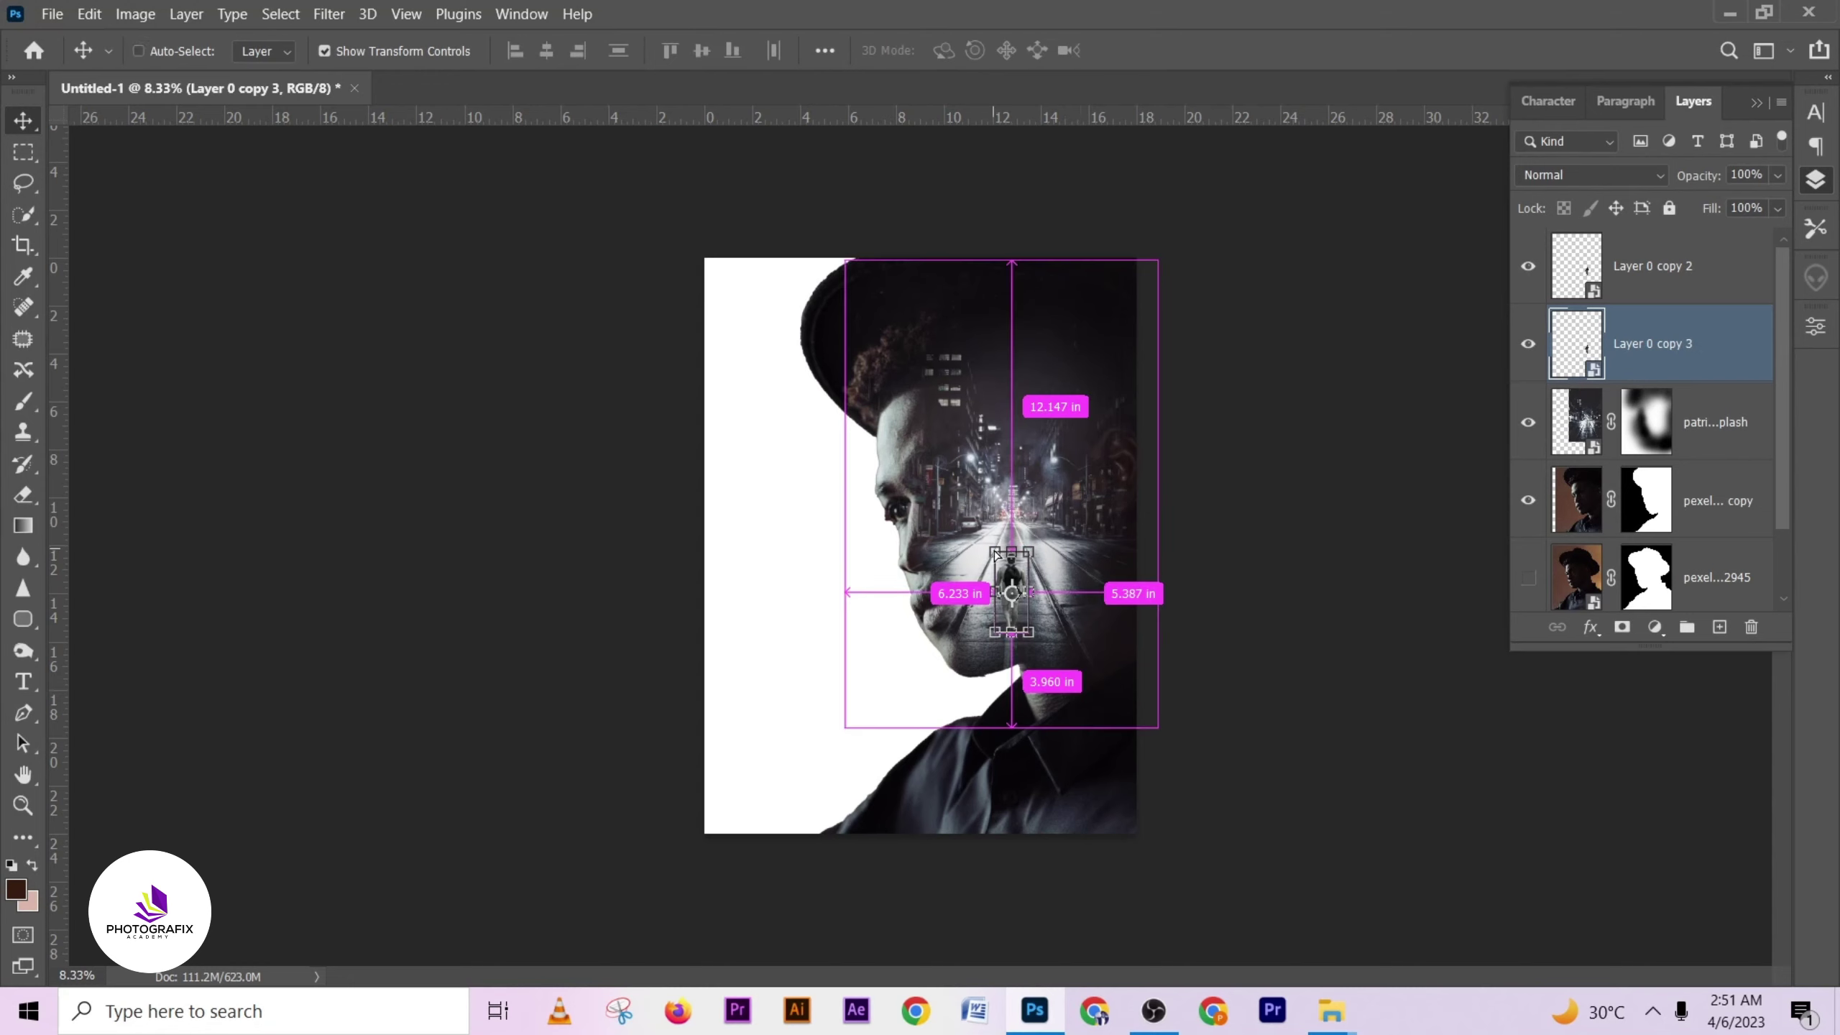
- Distort the copy into a flattened, skewed shadow at the man's feet and commit
left_click_drag(996, 554, 1079, 717)
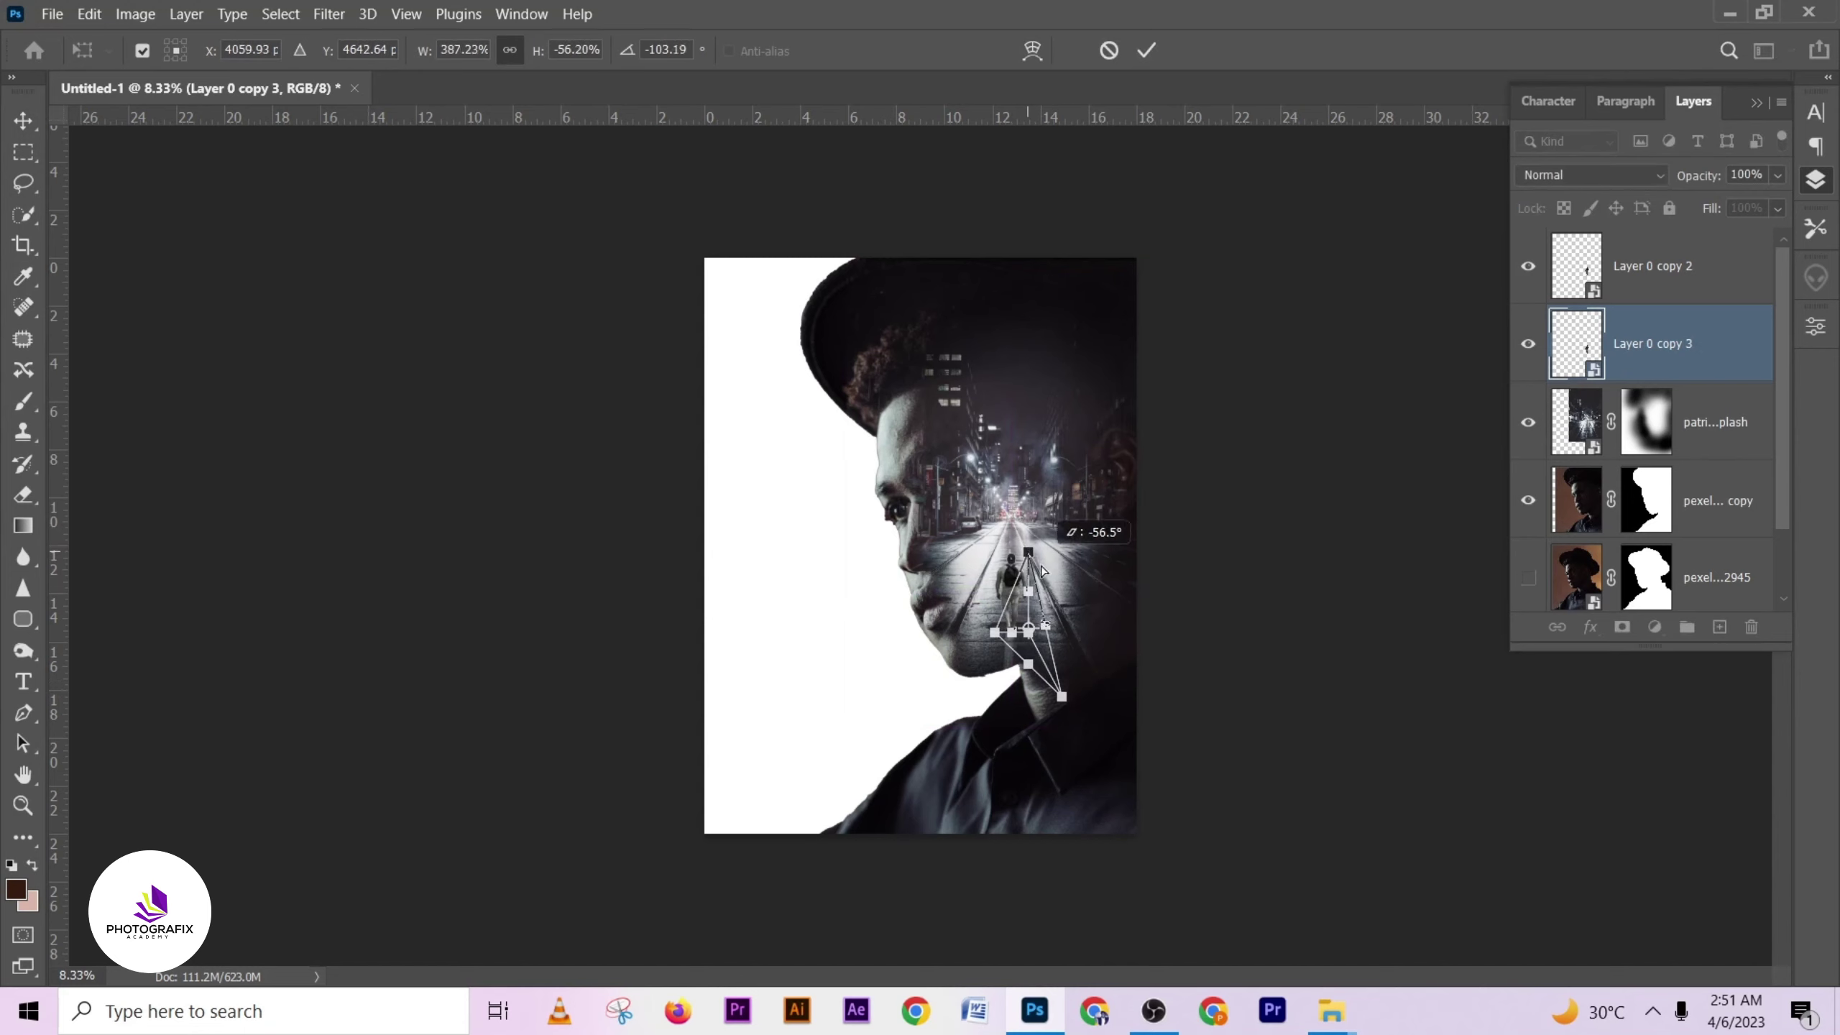
left_click_drag(1040, 570, 1078, 656)
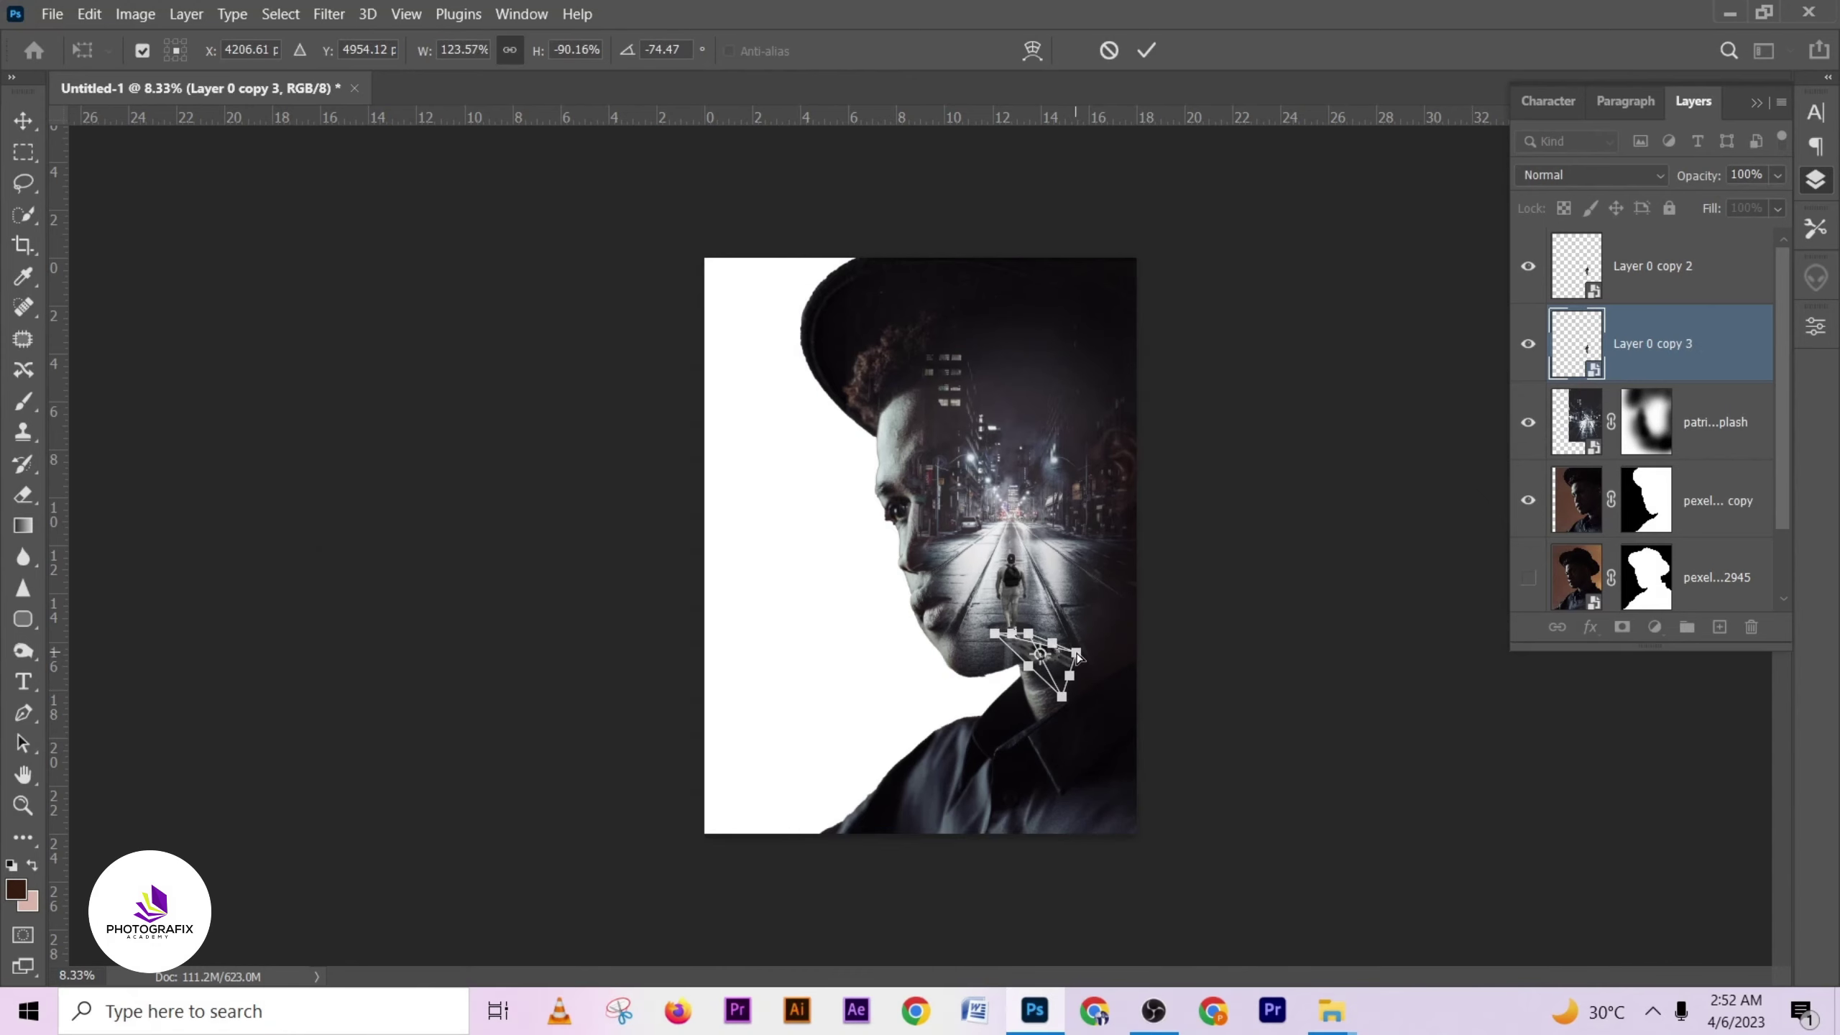
left_click(1144, 51)
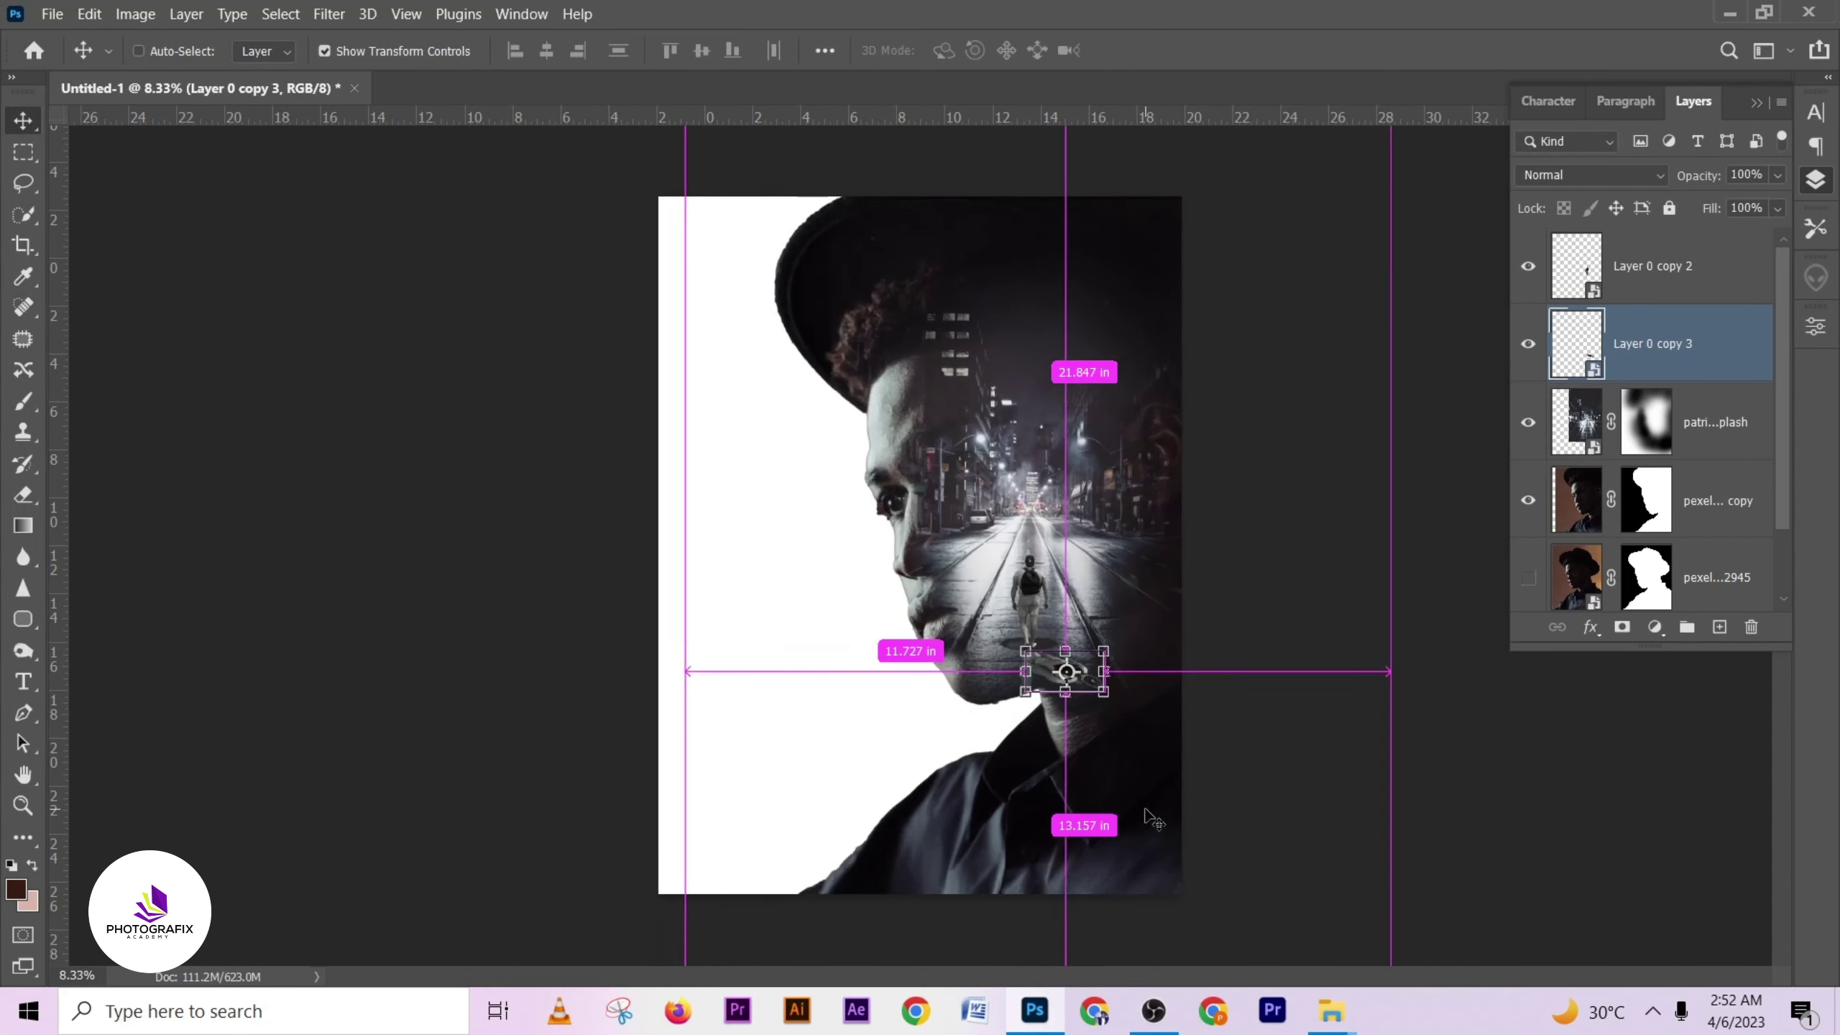
- Rasterize the Layer 0 copy 3 shadow layer so its figure shape becomes ordinary pixels
key("ctrl+plus")
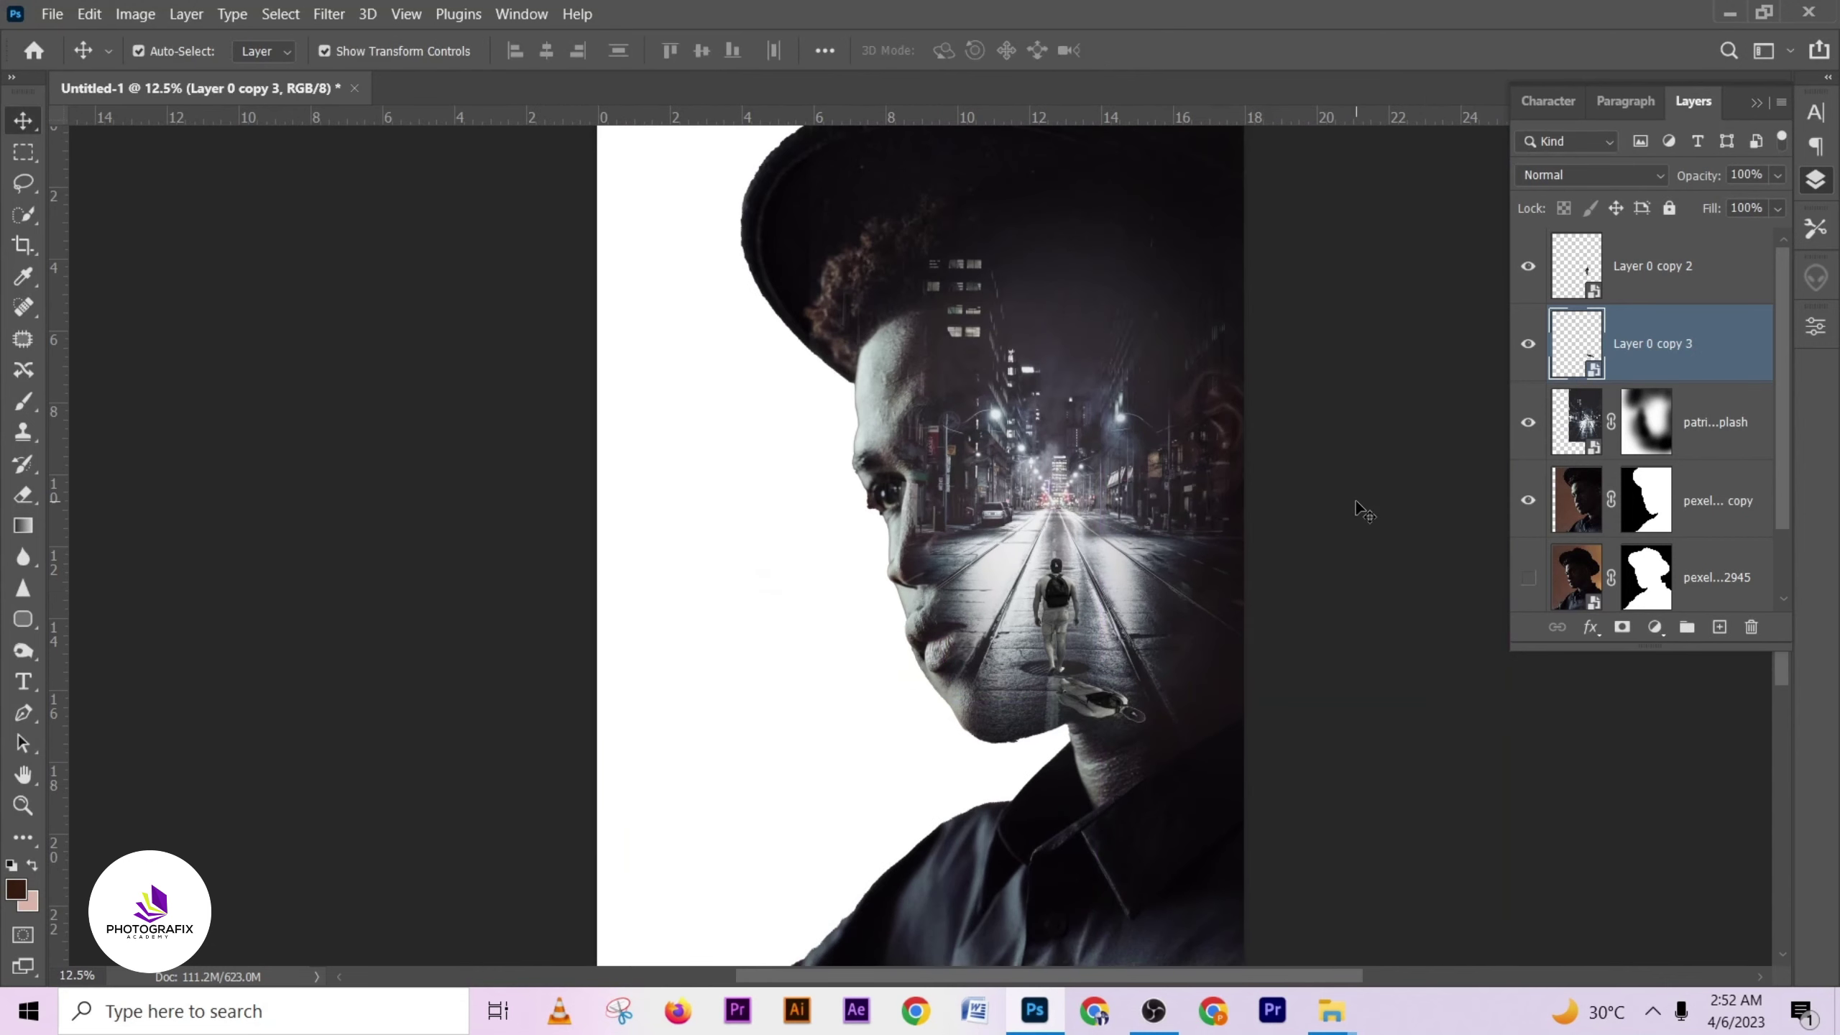
left_click(1355, 501, "ctrl")
left_click(1092, 713, "ctrl")
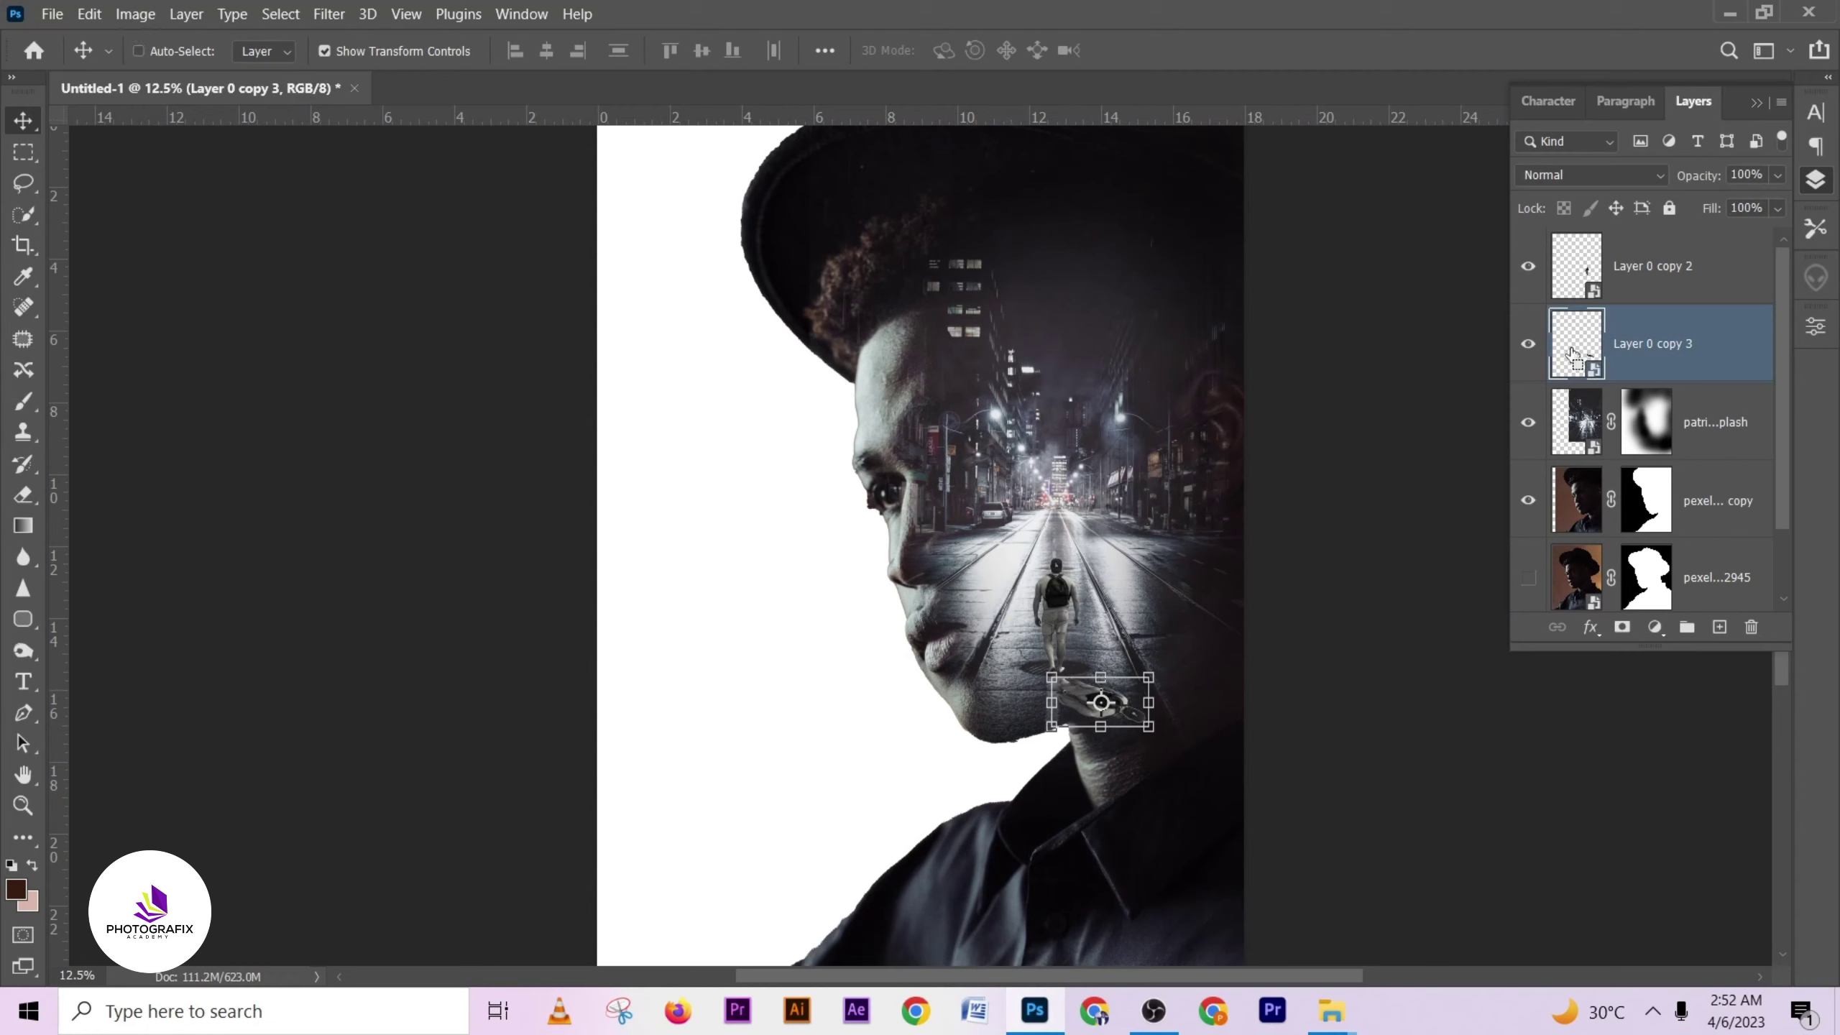
left_click(1573, 355, "ctrl")
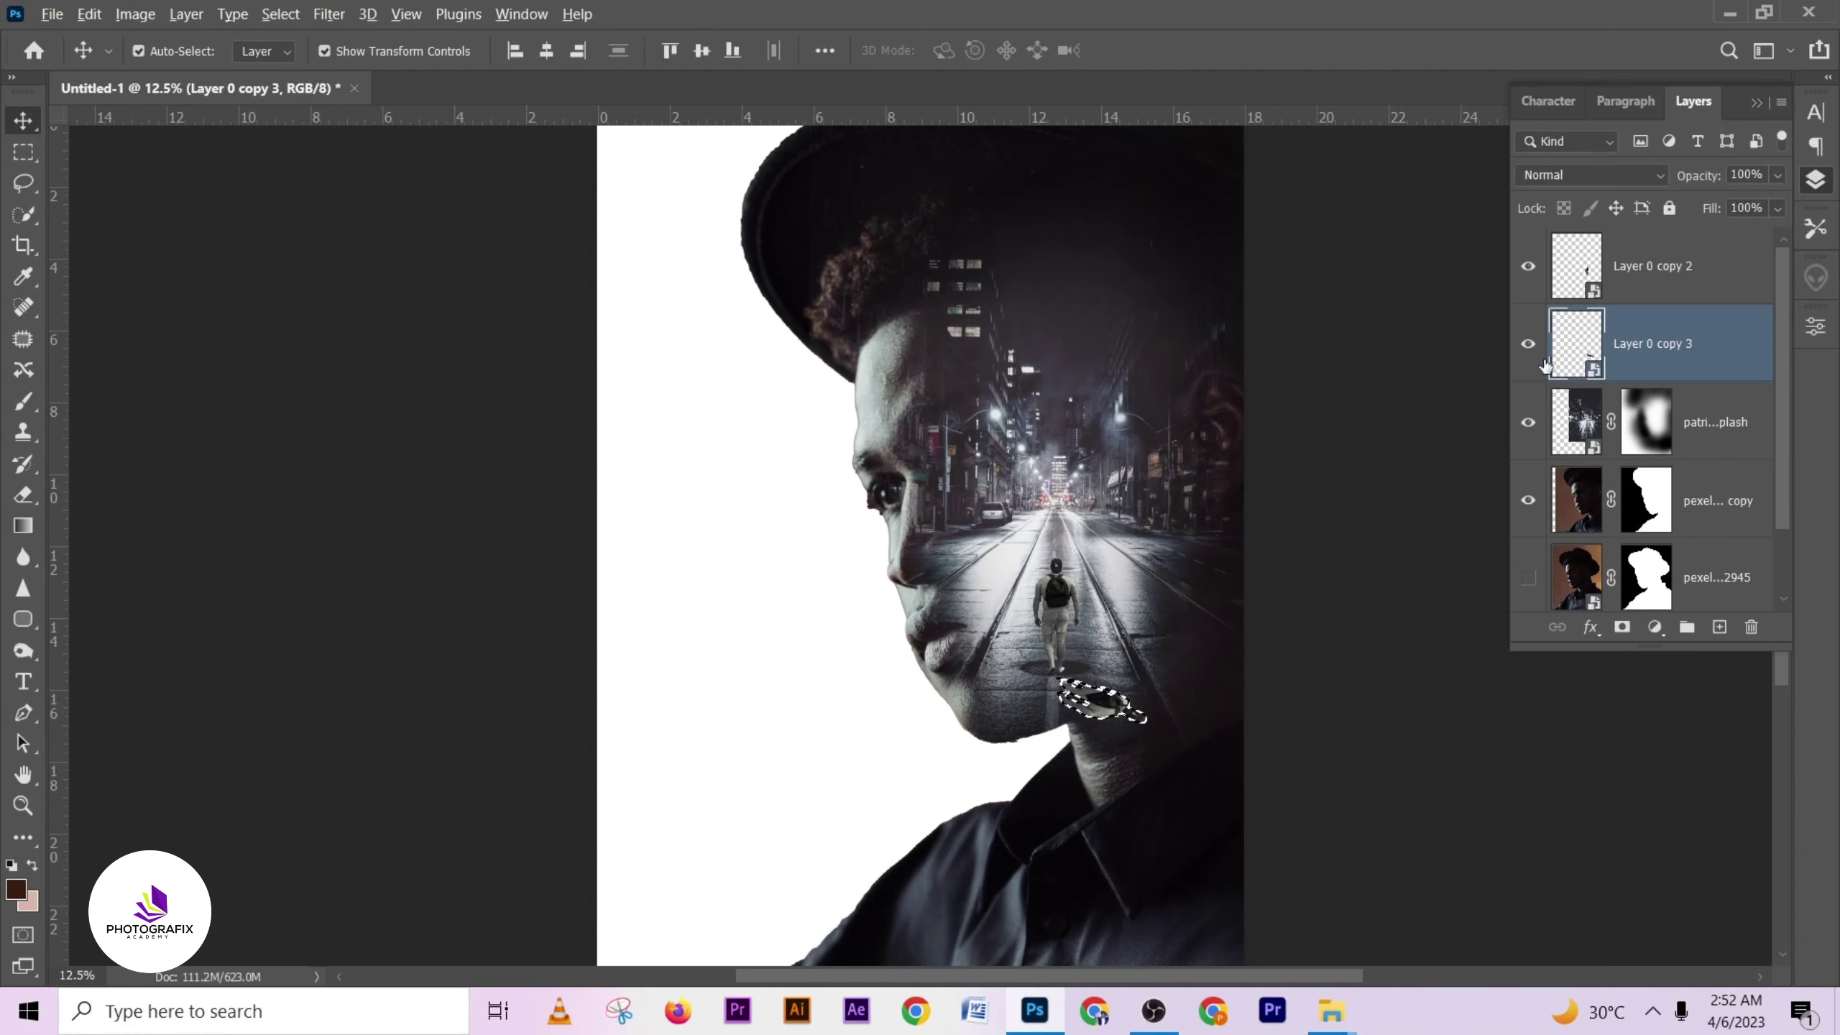
key("ctrl+d")
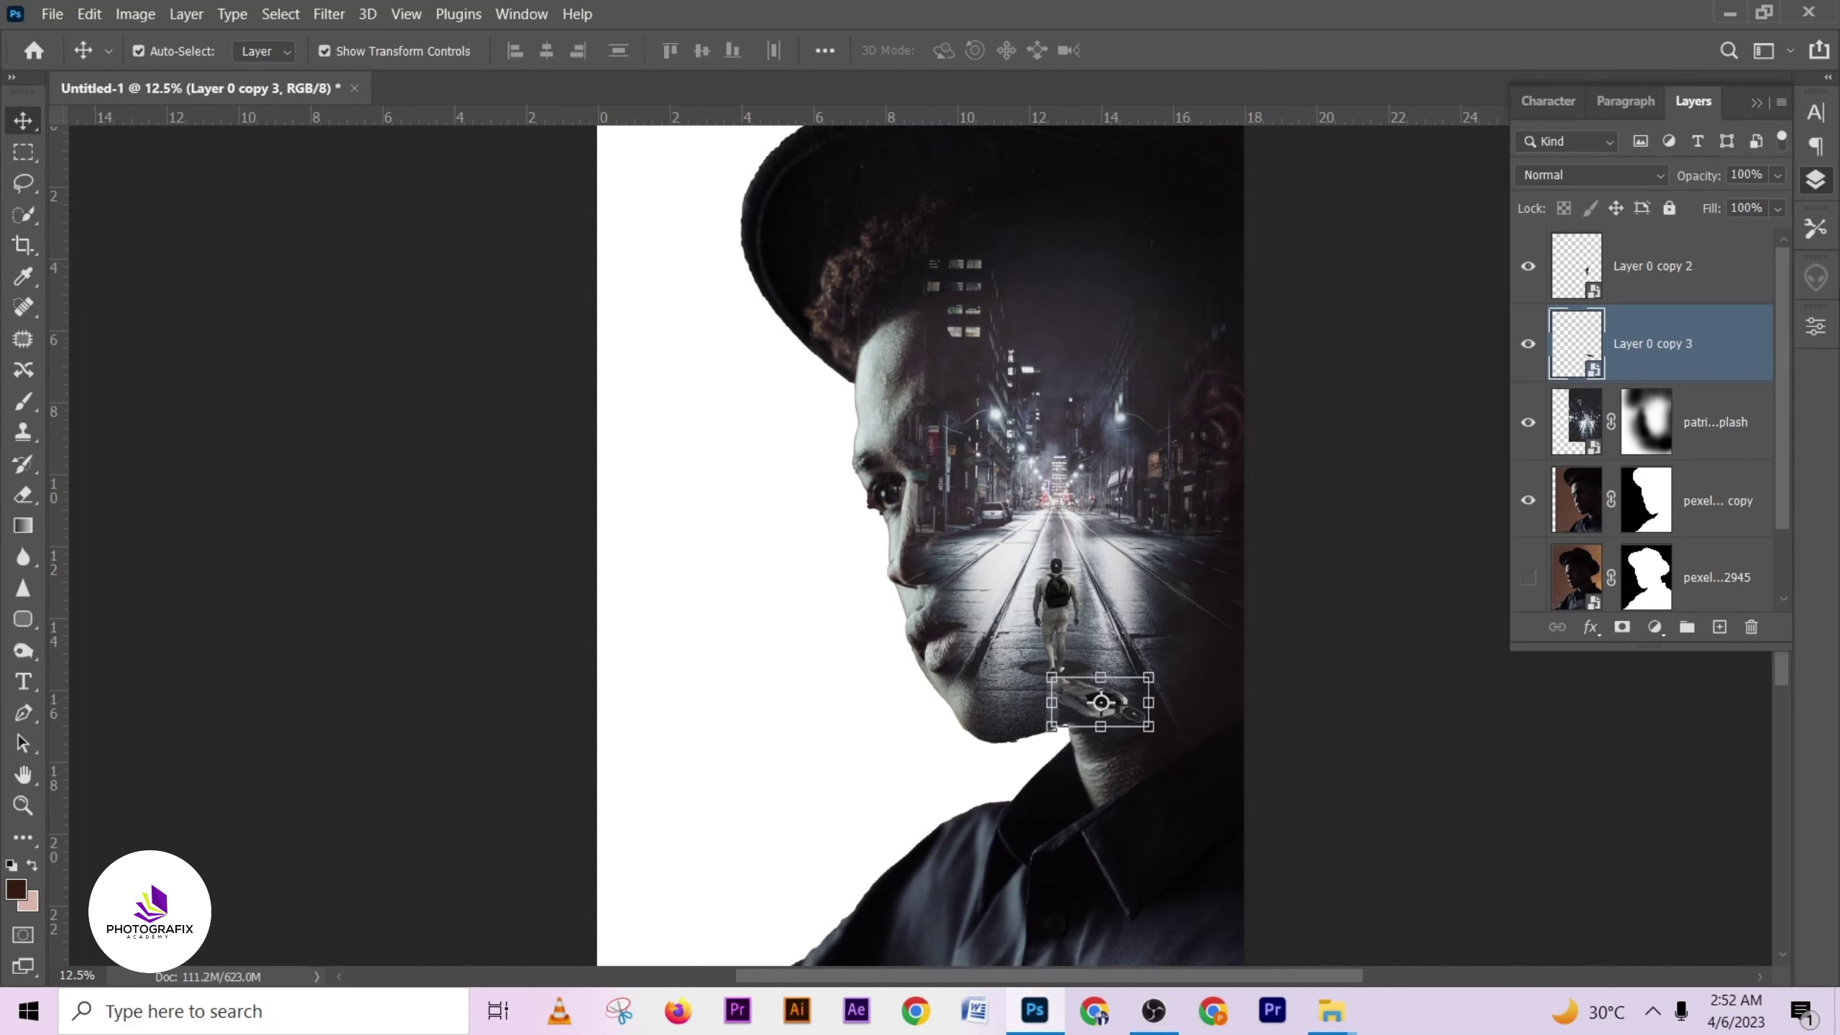
right_click(1731, 339)
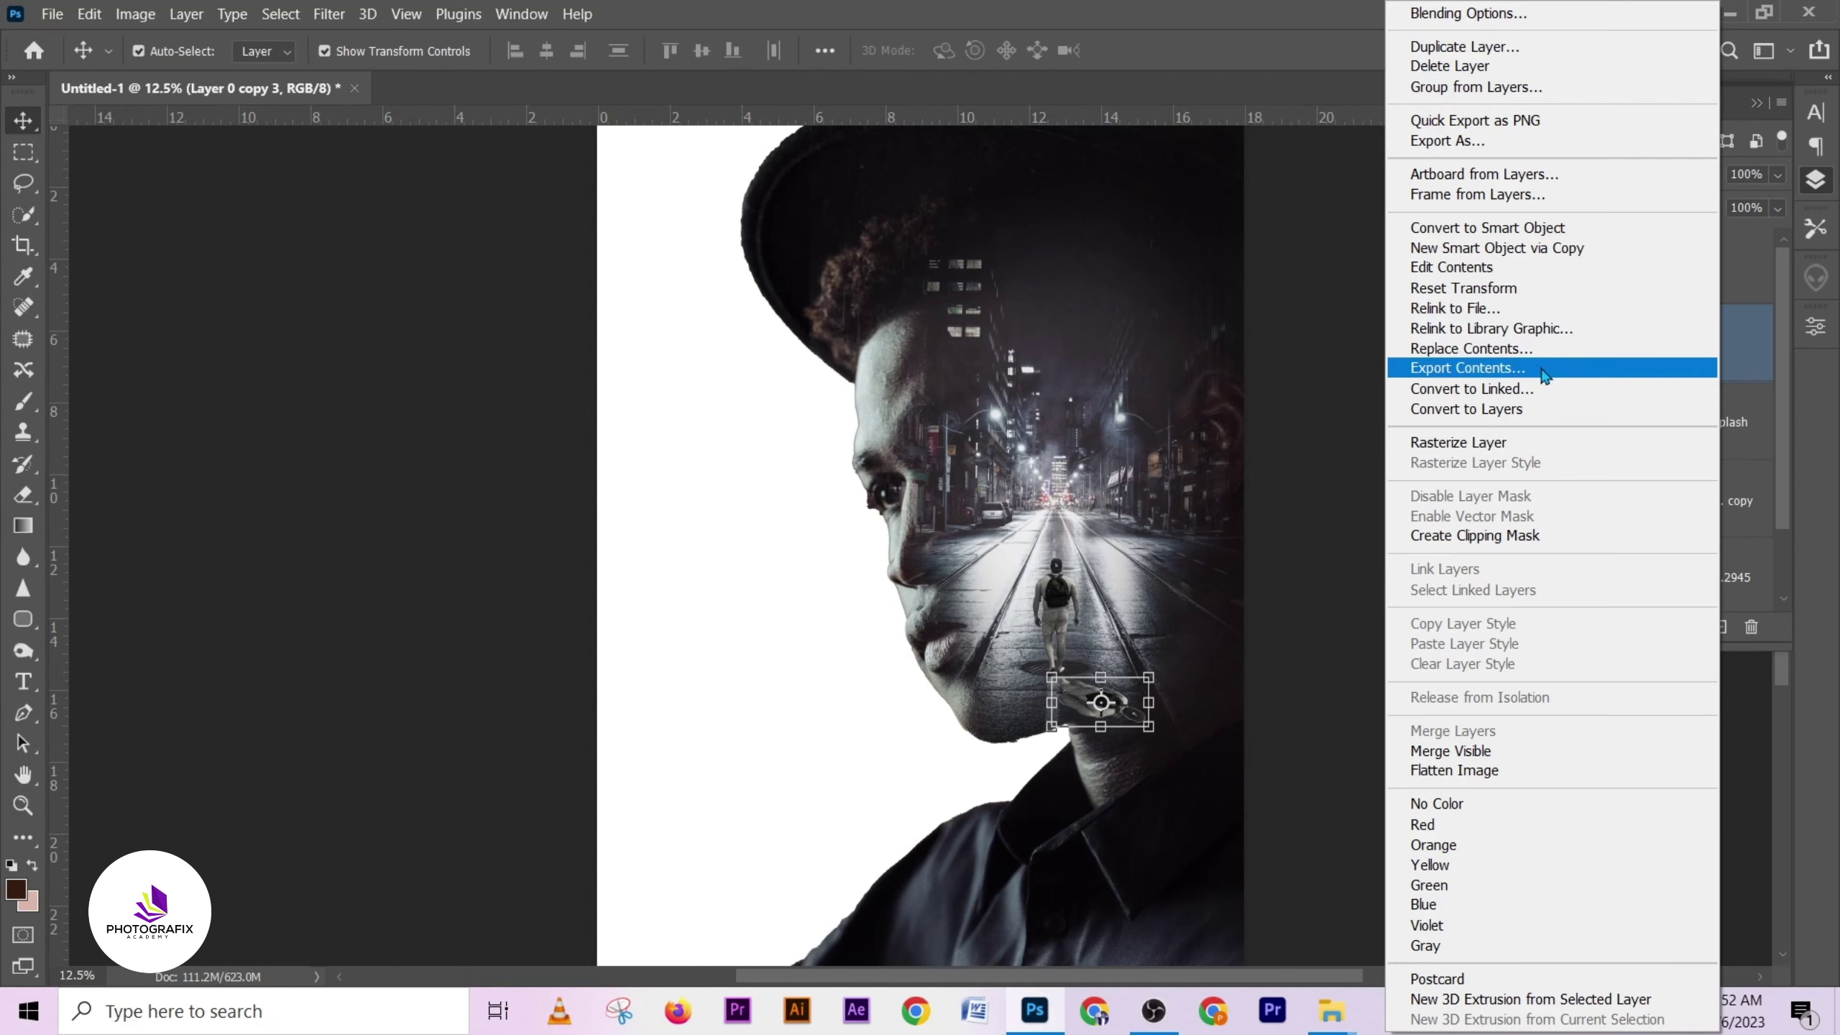
left_click(1475, 444)
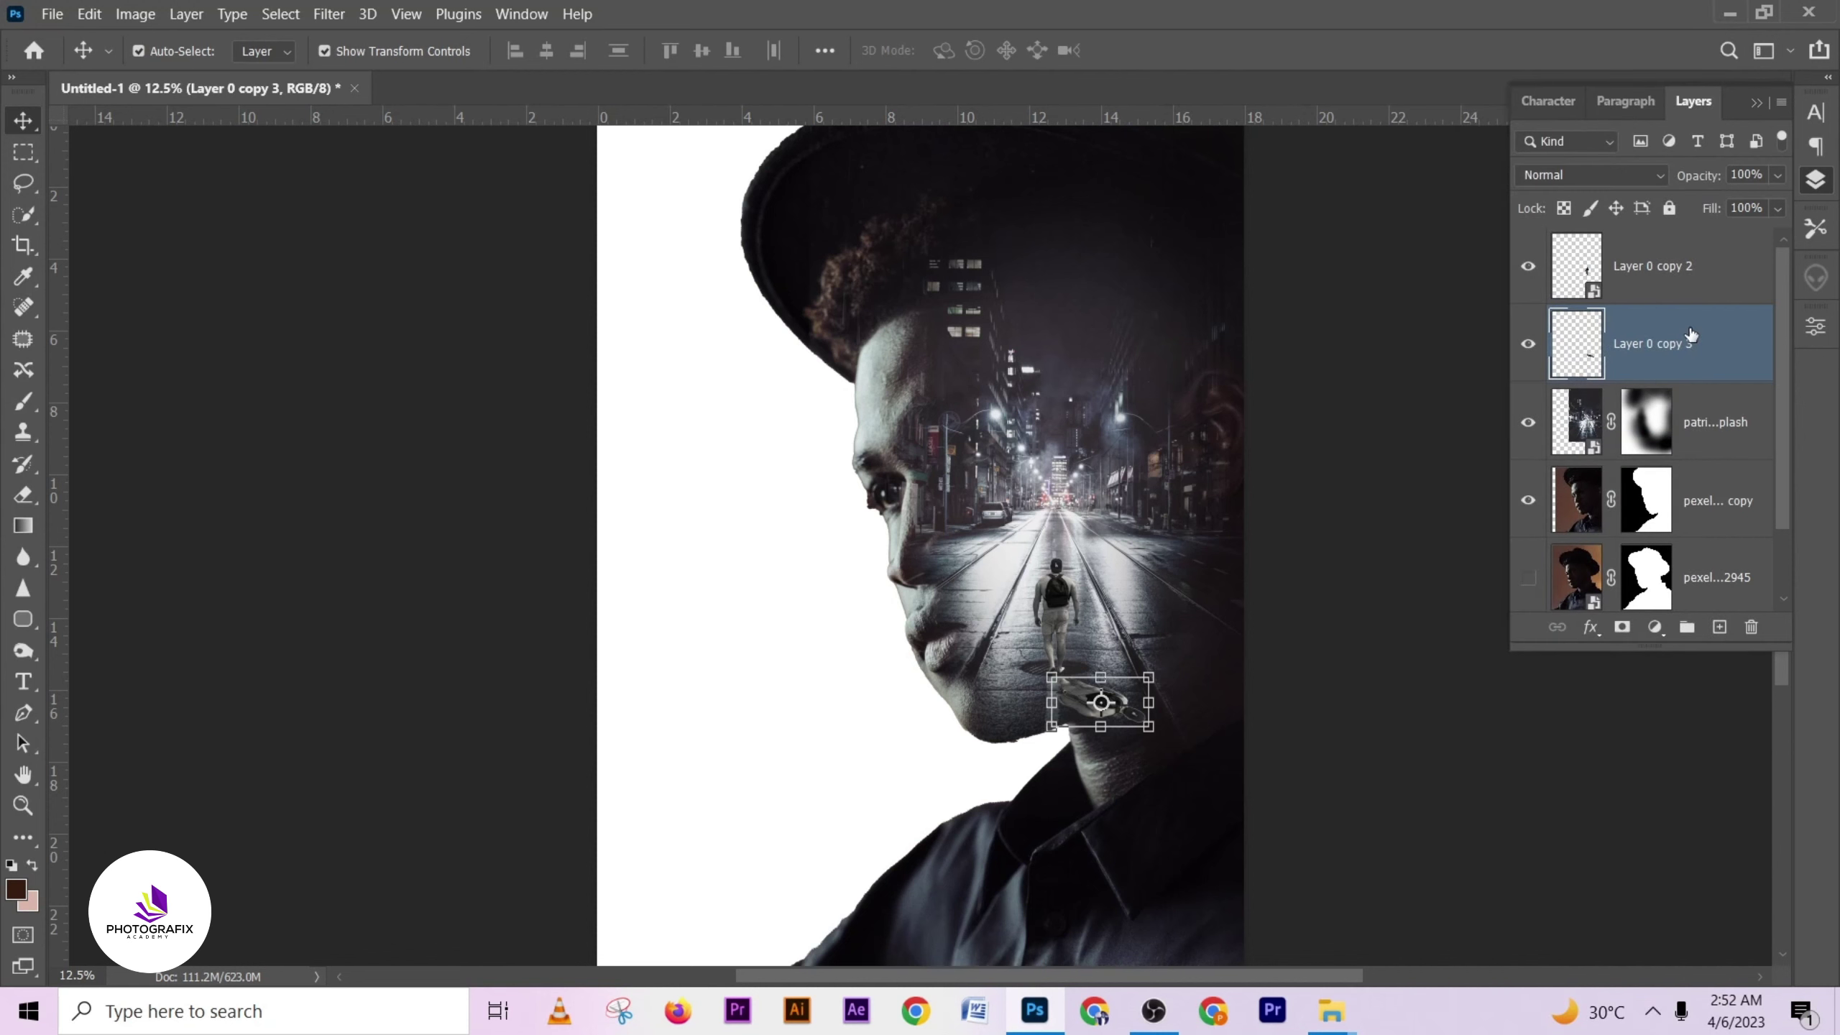
key("ctrl")
left_click(1588, 362, "ctrl")
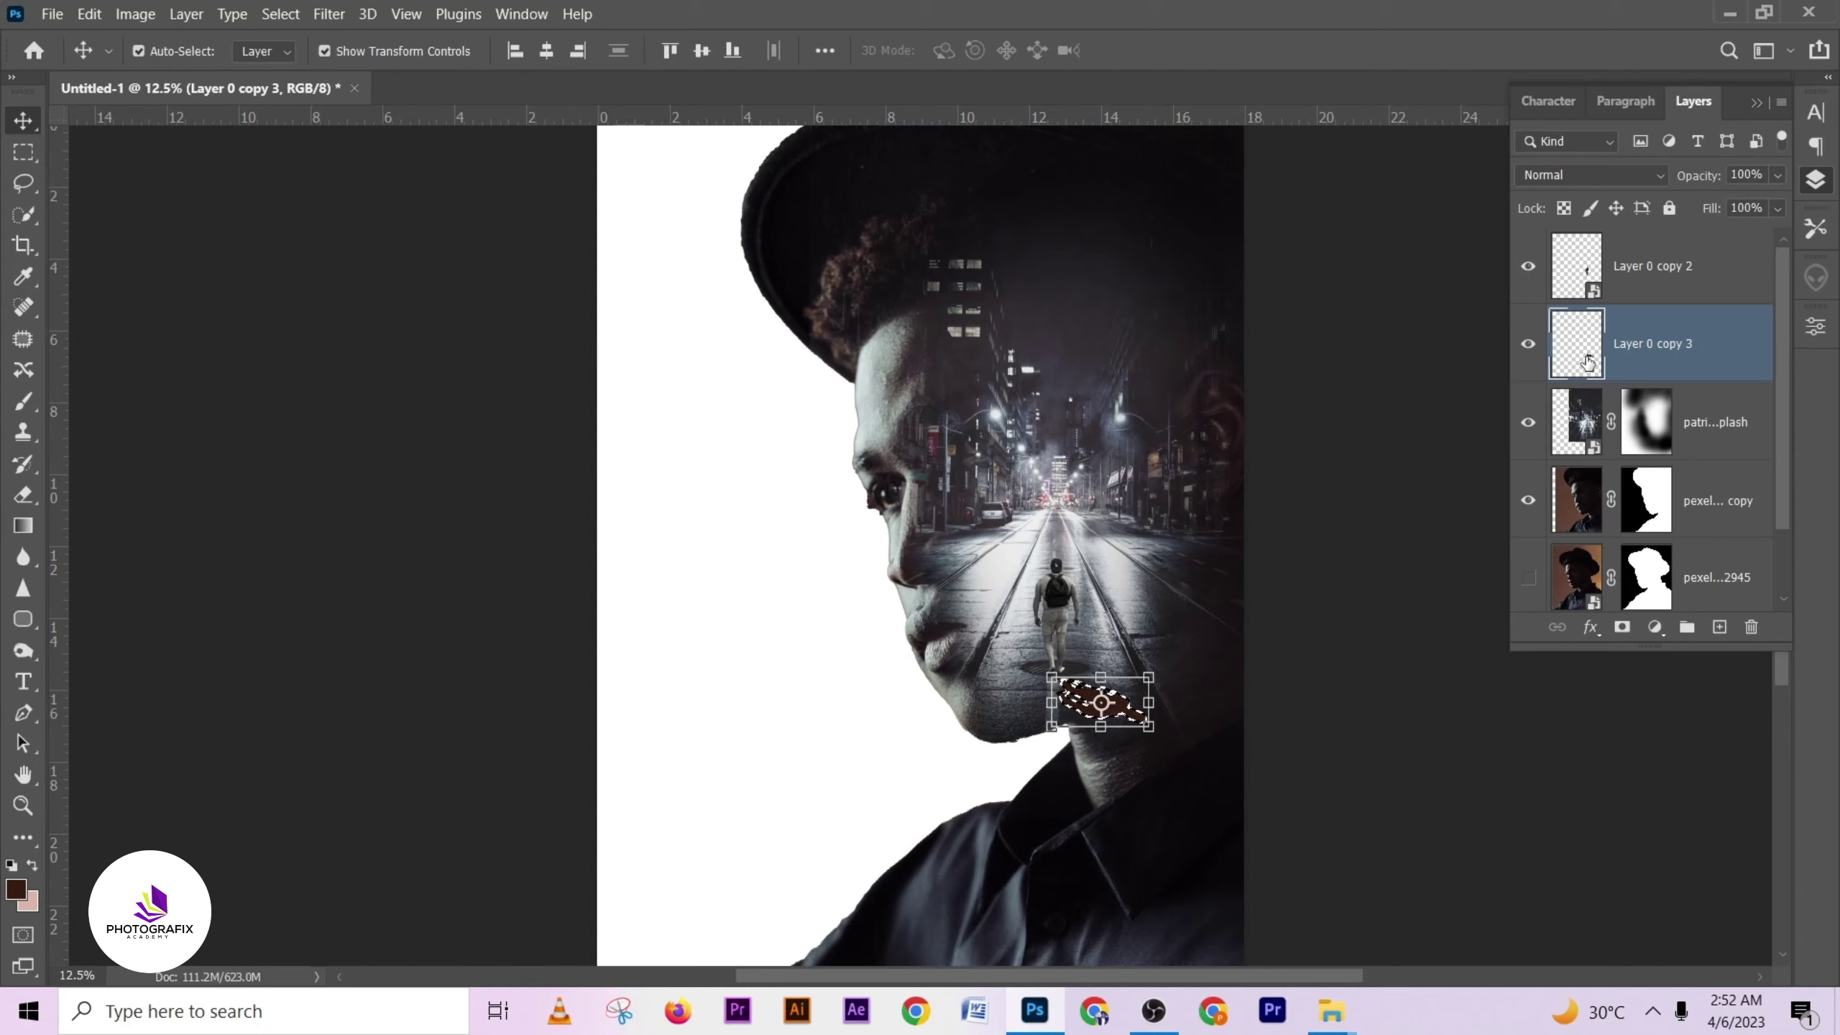
key("ctrl+d")
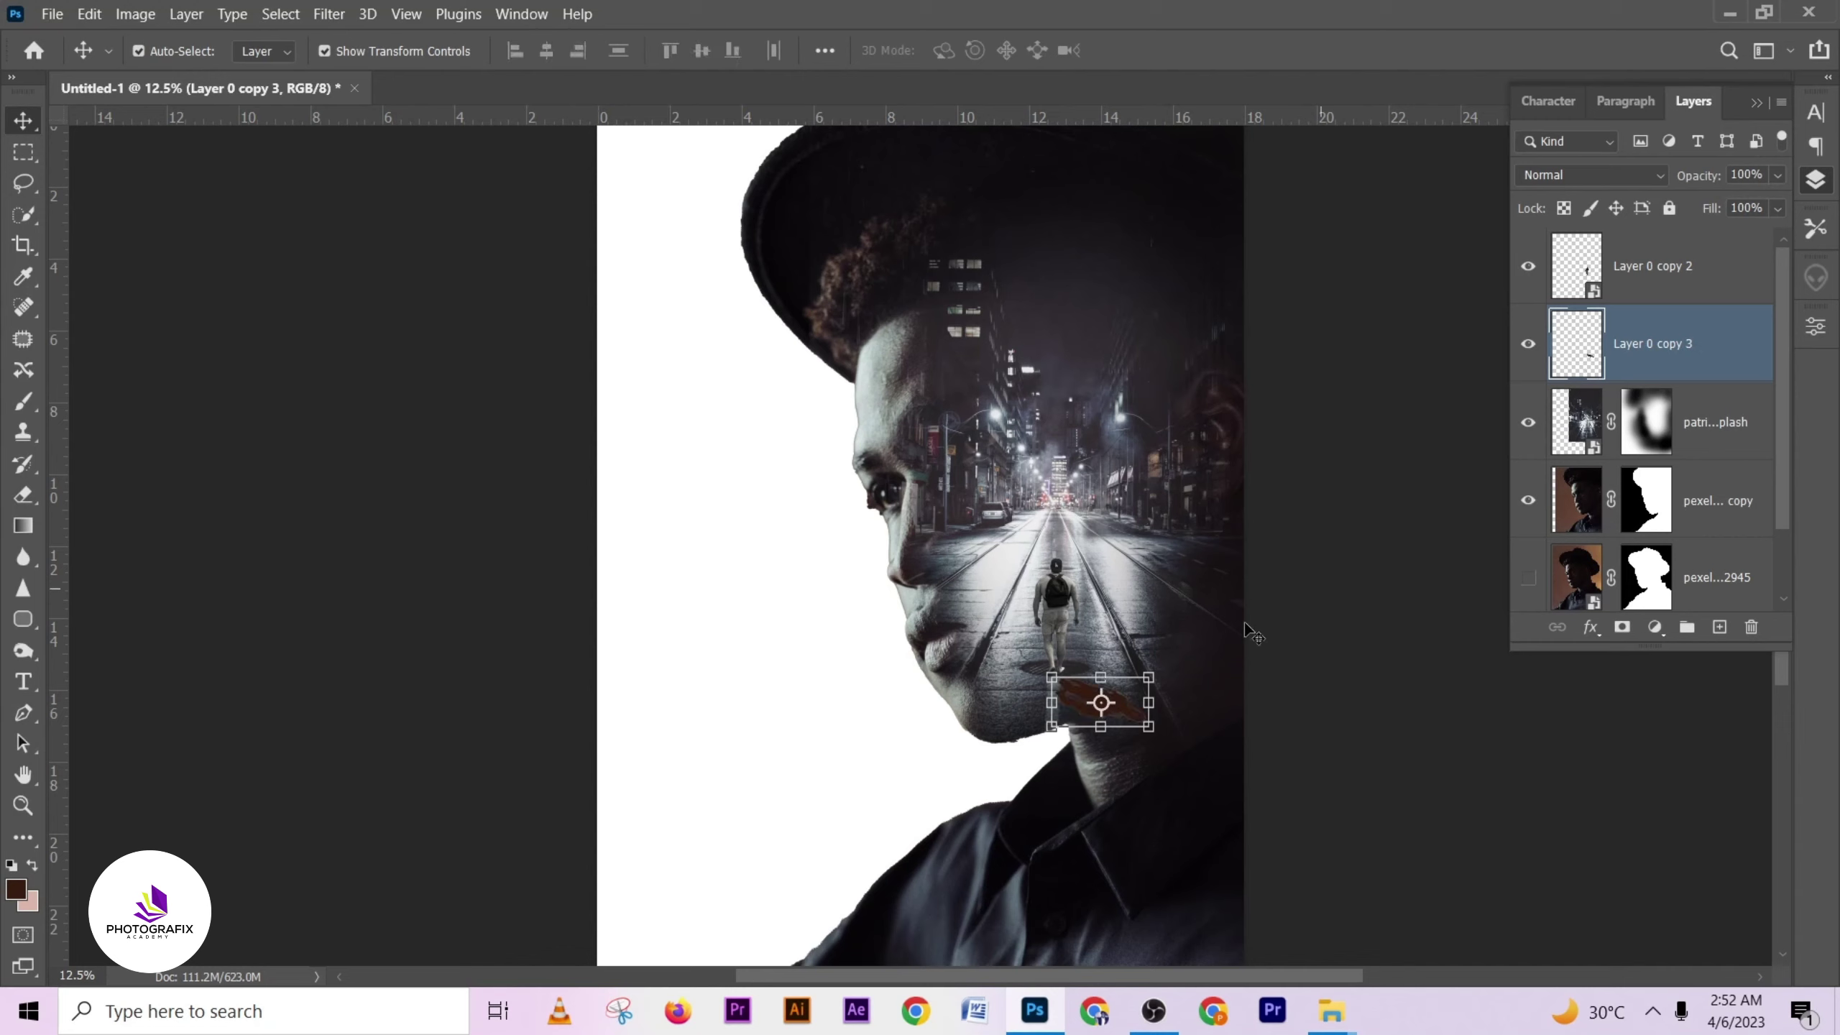
- Fill the shadow shape on Layer 0 copy 3 with solid black (000000)
left_click(16, 893)
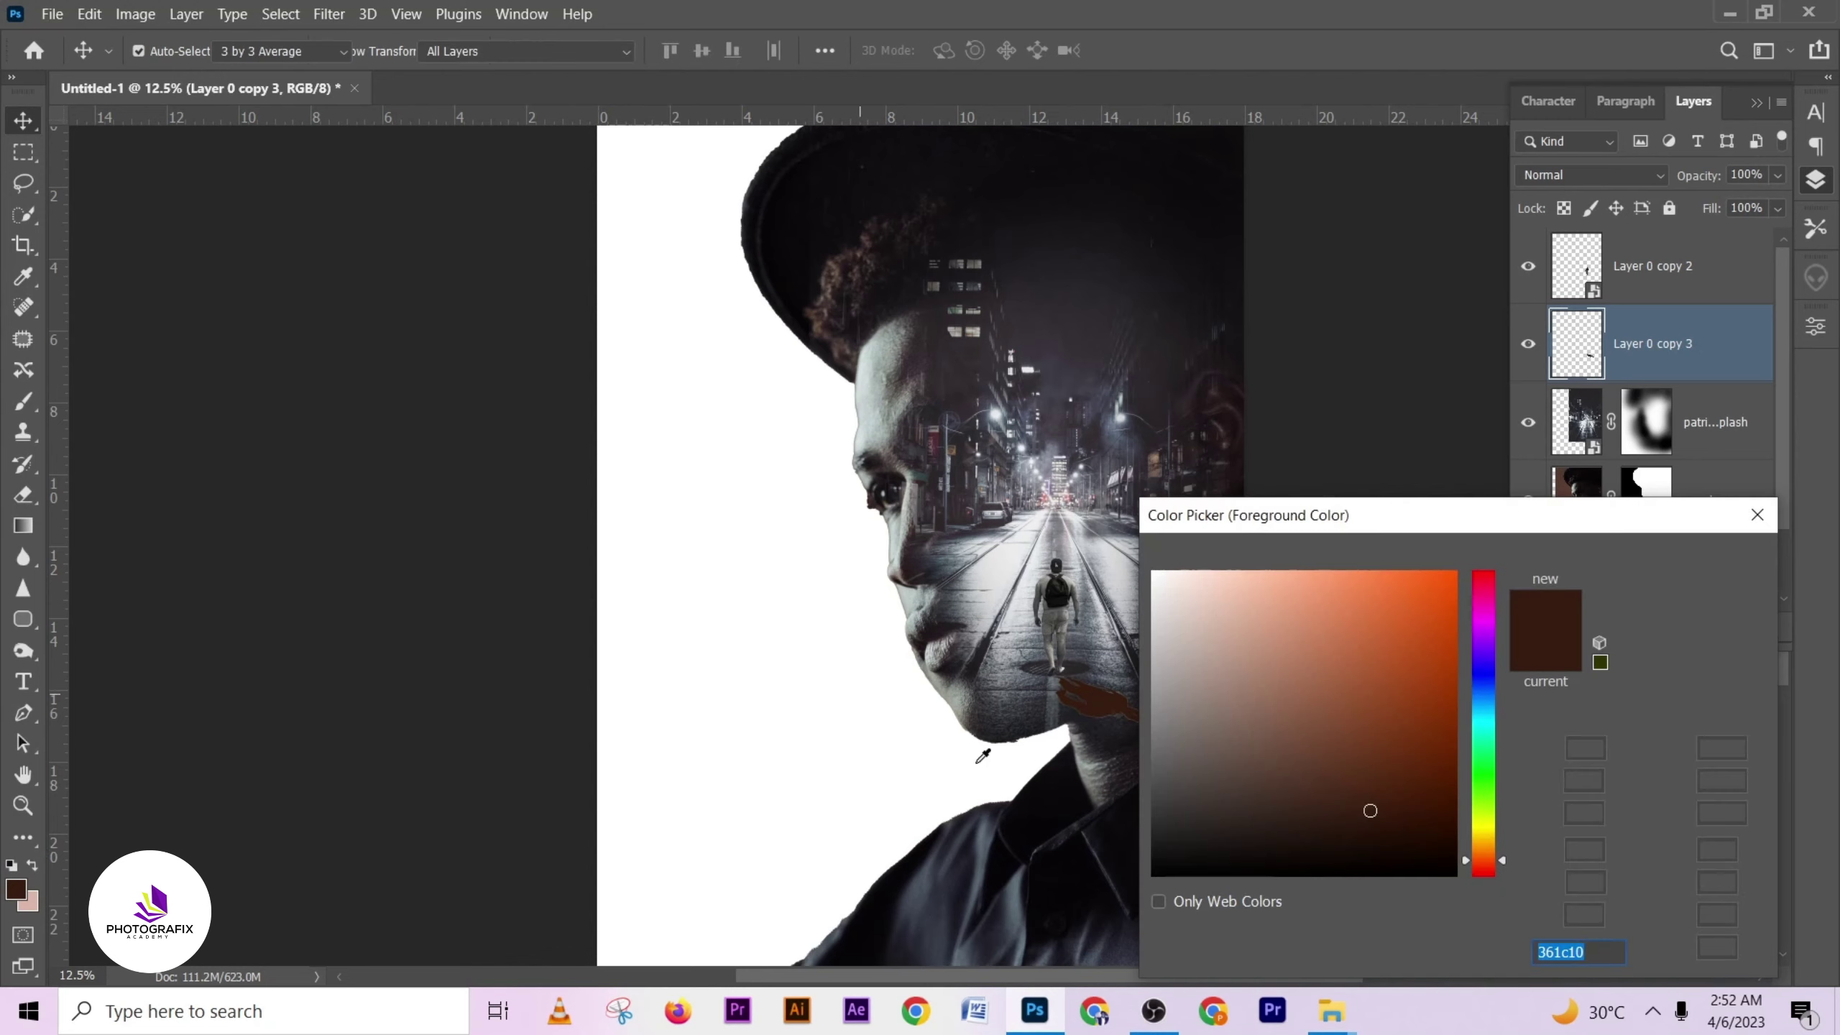
type("000000")
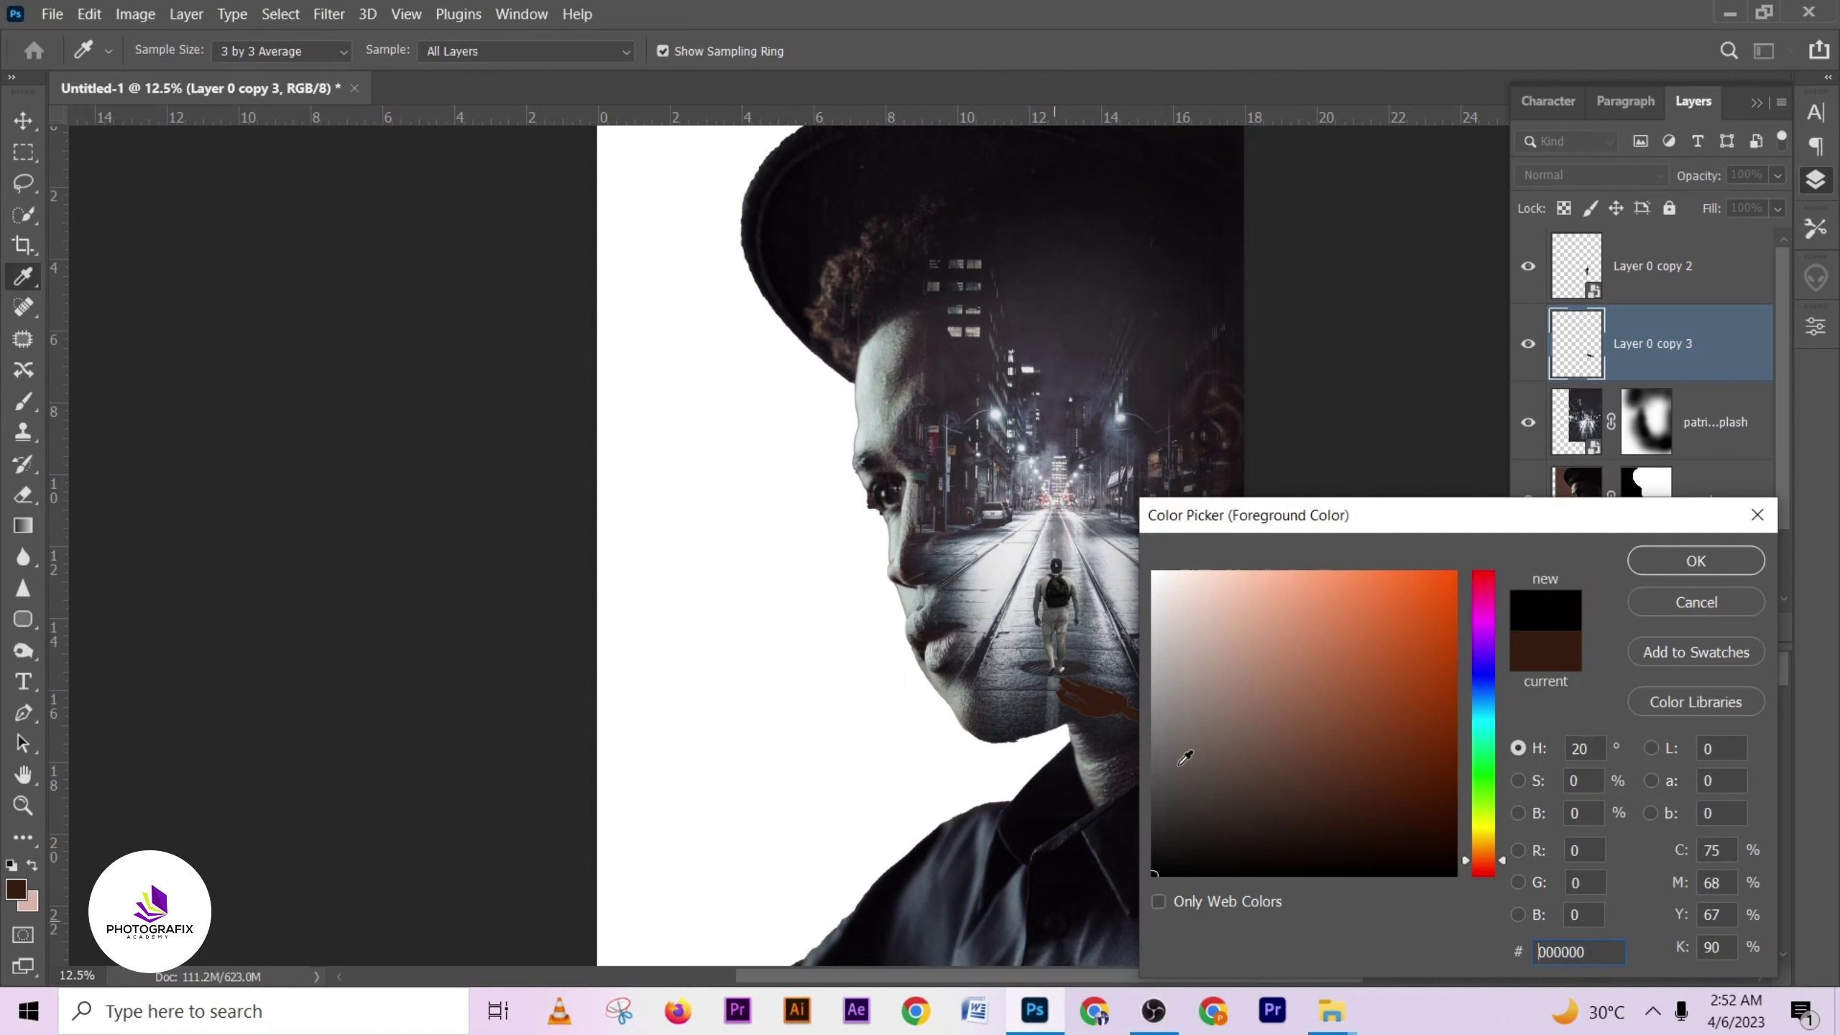
left_click(1682, 561)
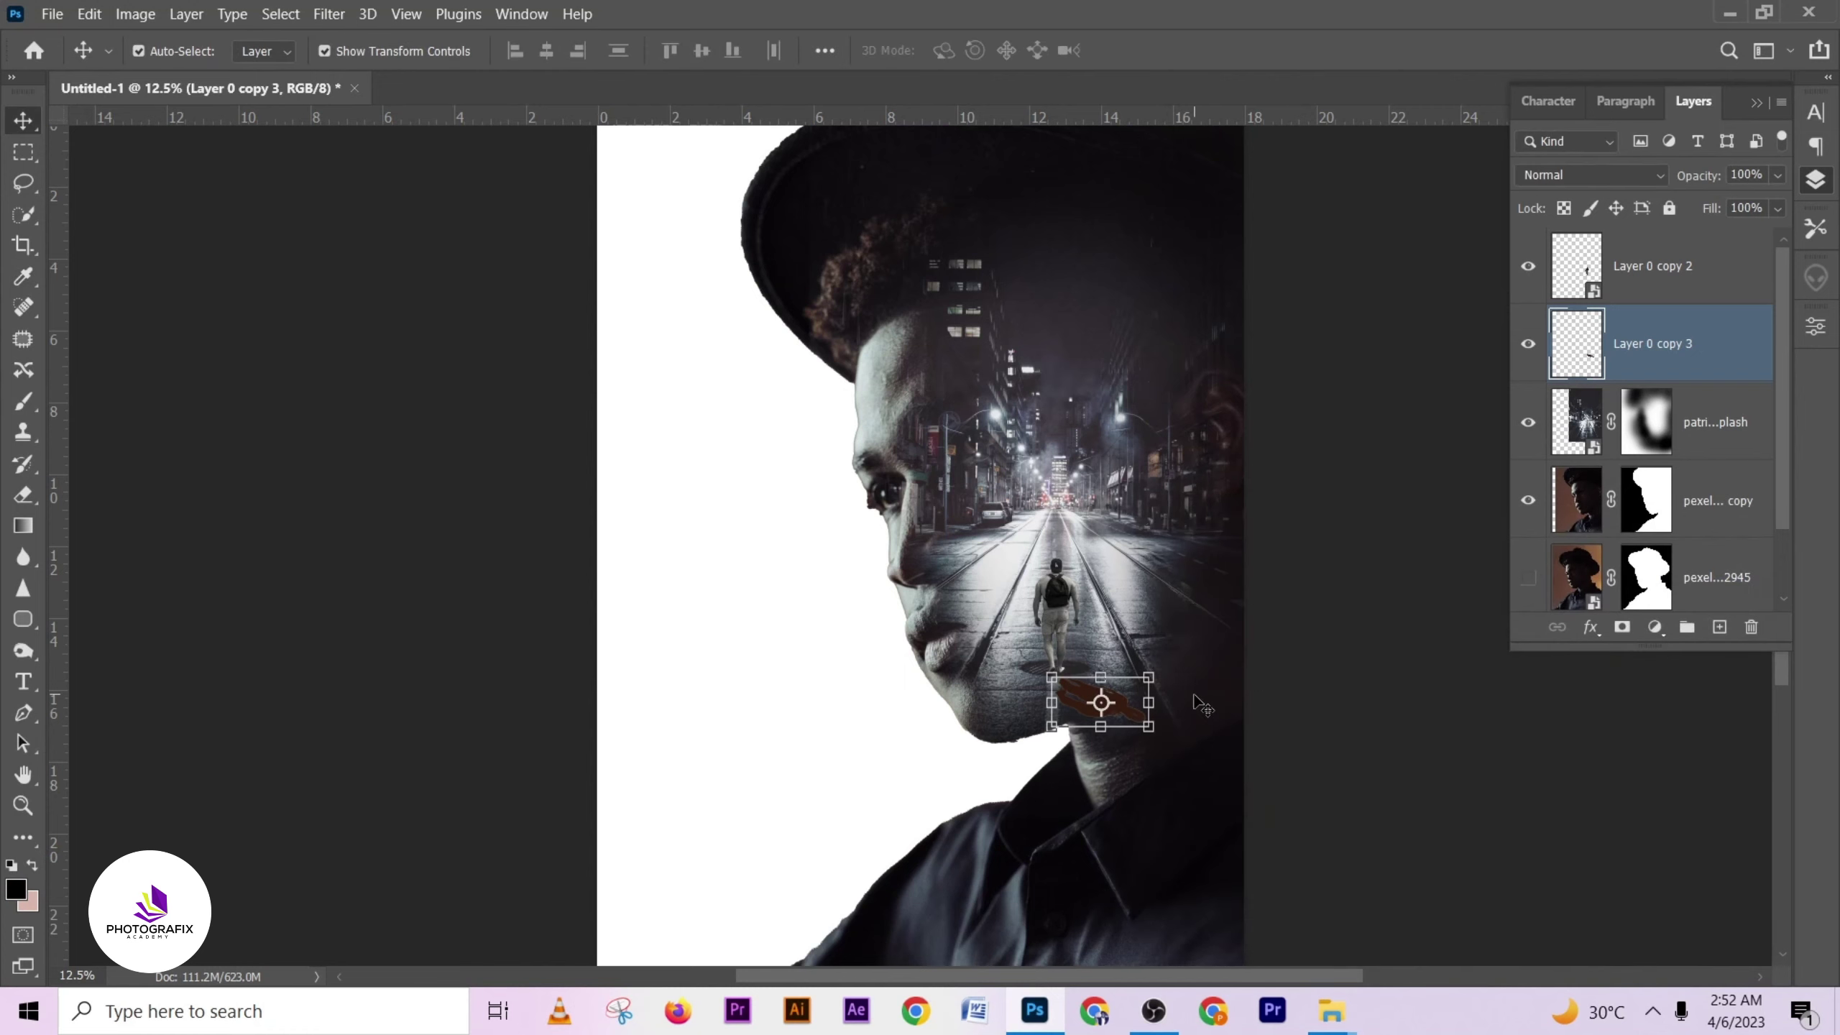
left_click(1576, 362, "ctrl")
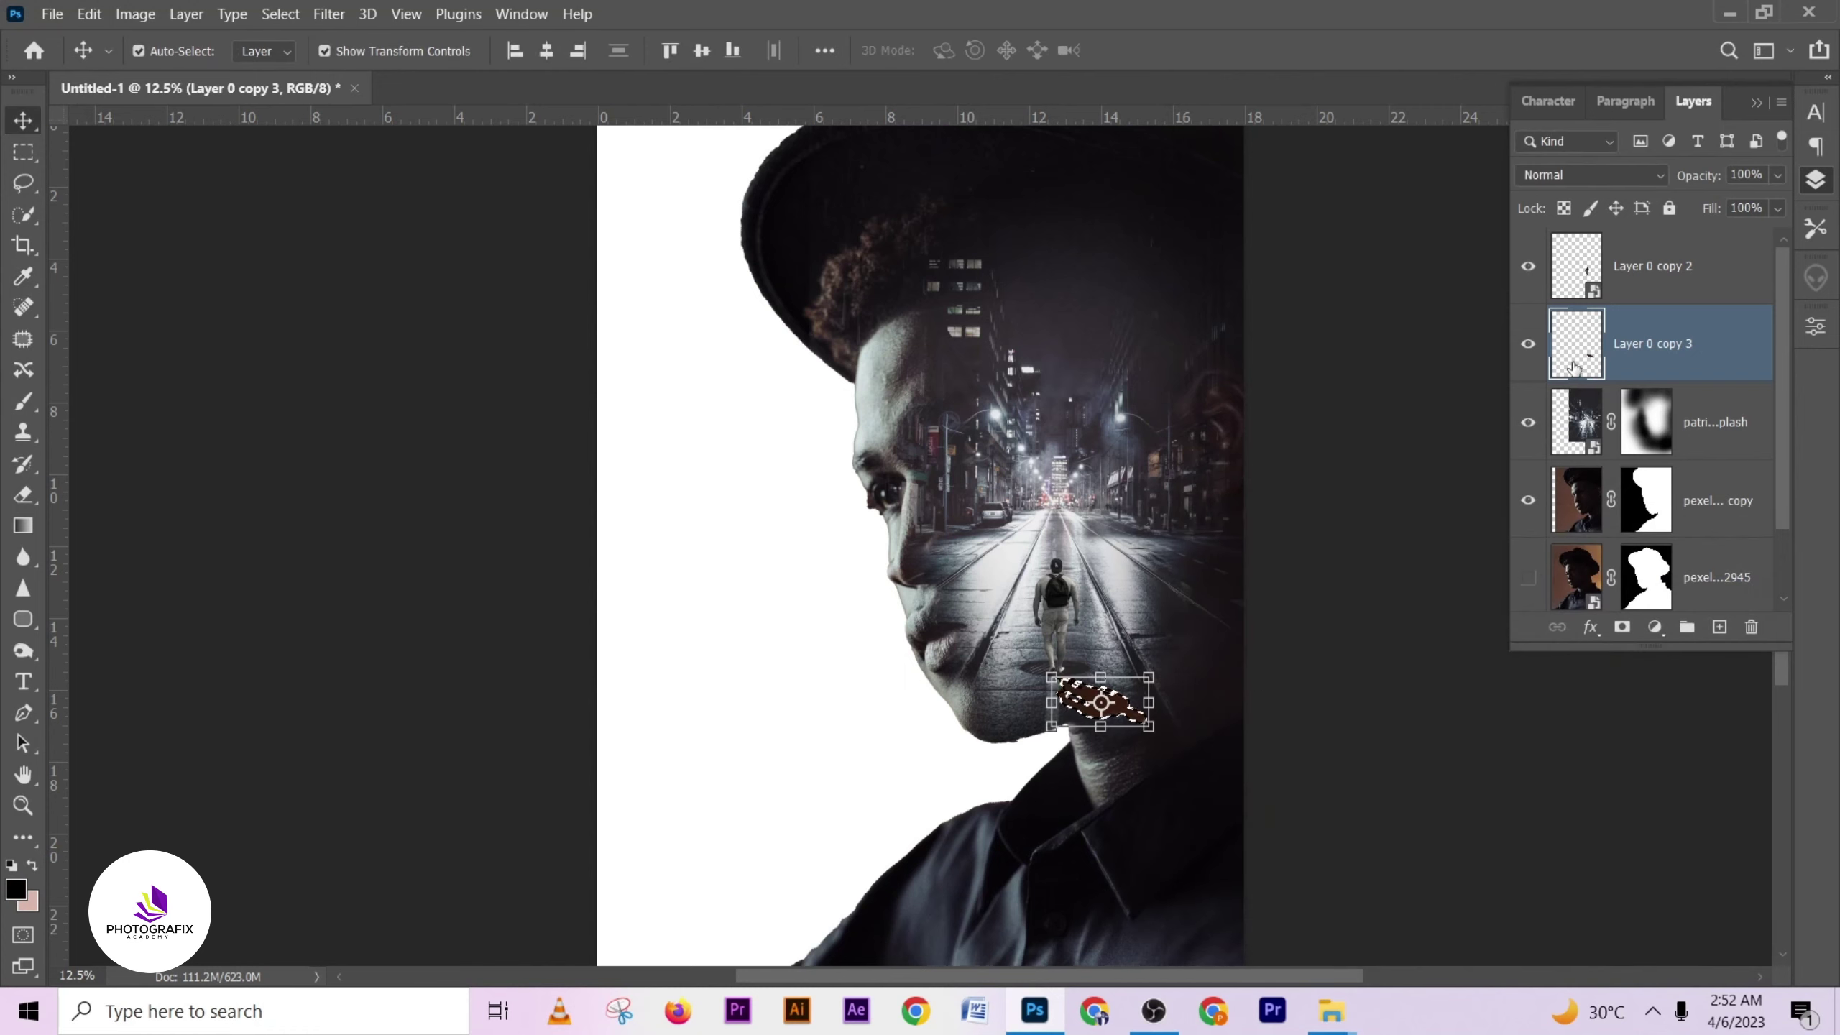
key("alt+BackSpace")
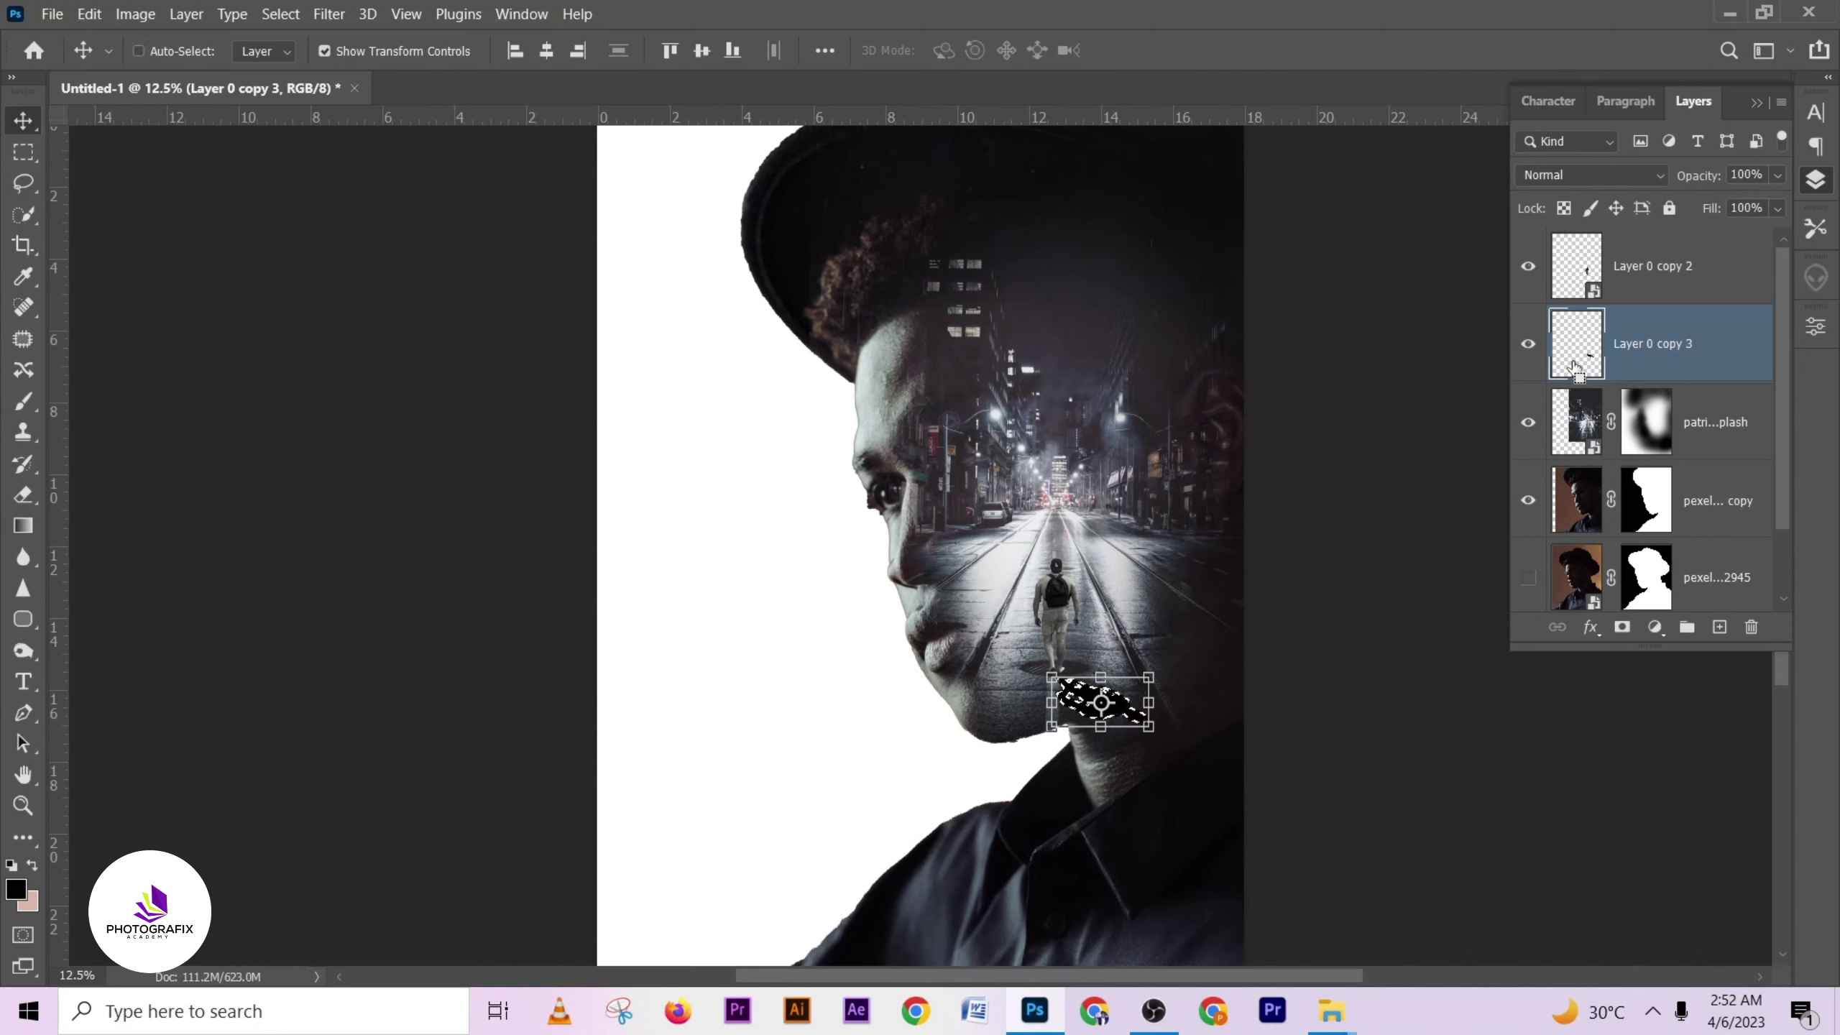
key("ctrl+d")
left_click(1347, 645)
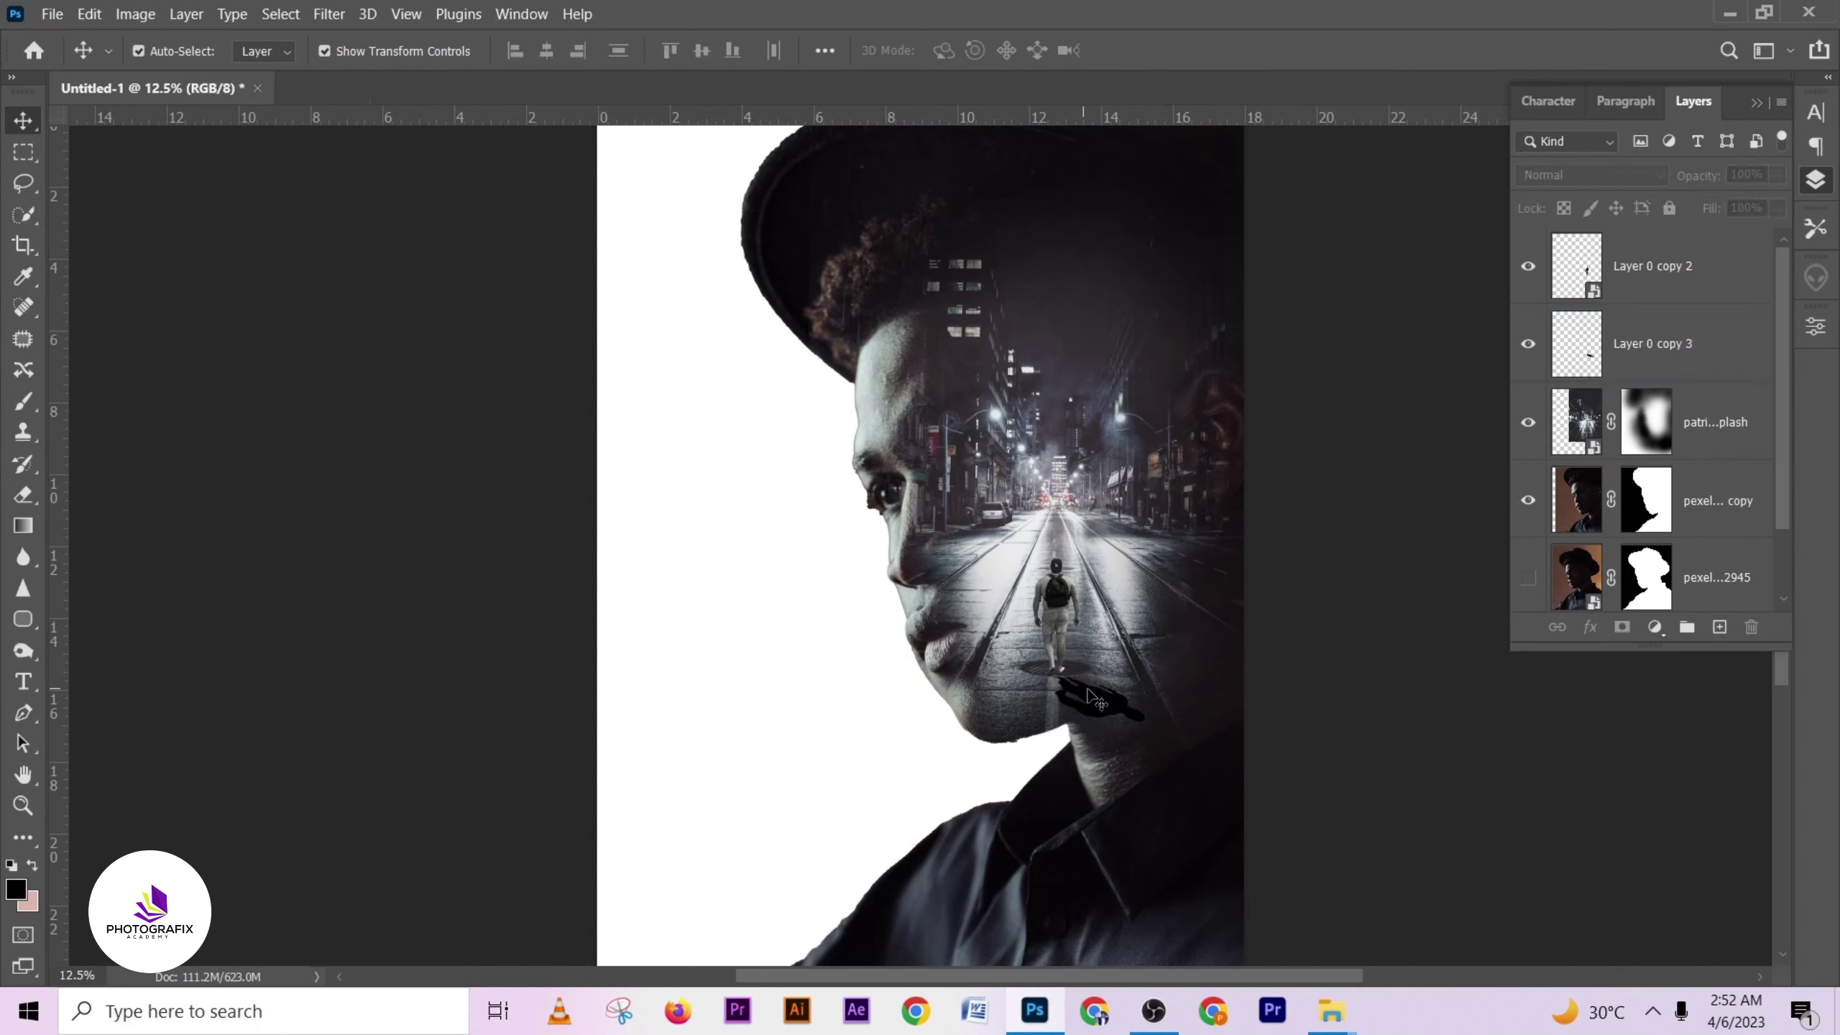
left_click(1094, 700)
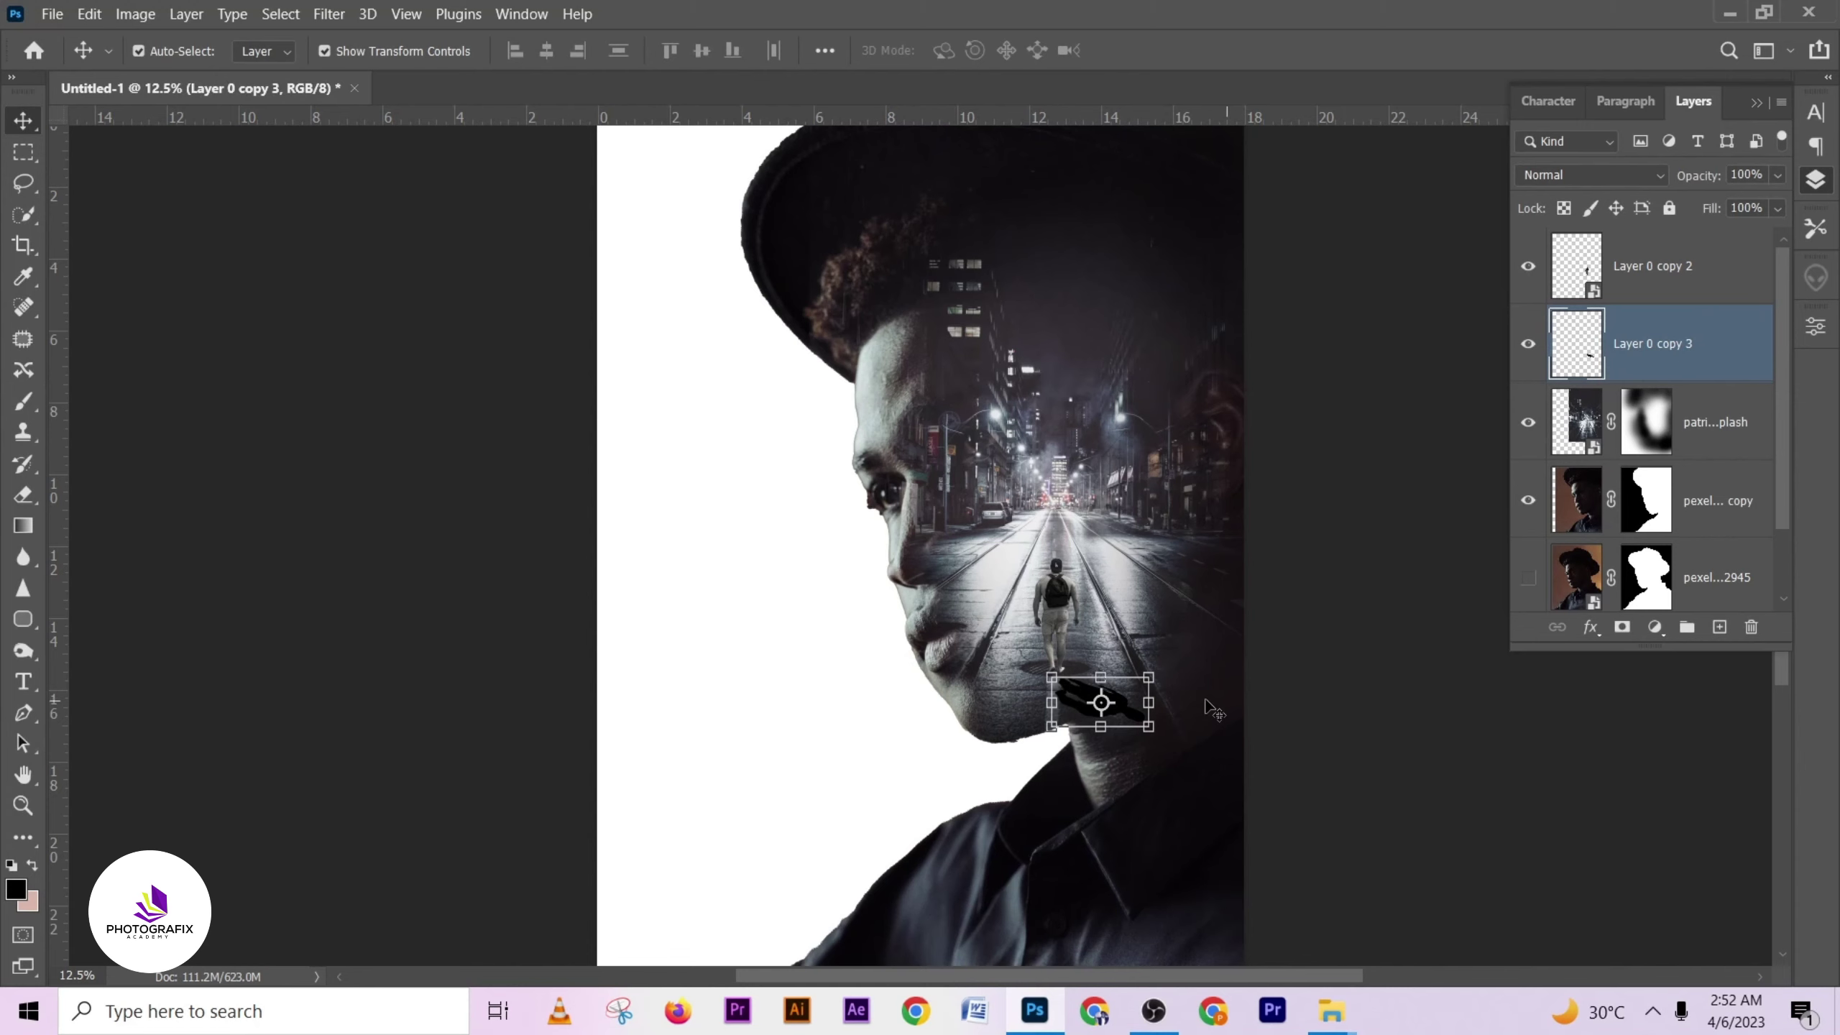
- Lower the shadow layer's opacity to 34%
key("ctrl+plus")
key("ctrl+minus")
left_click(1778, 175)
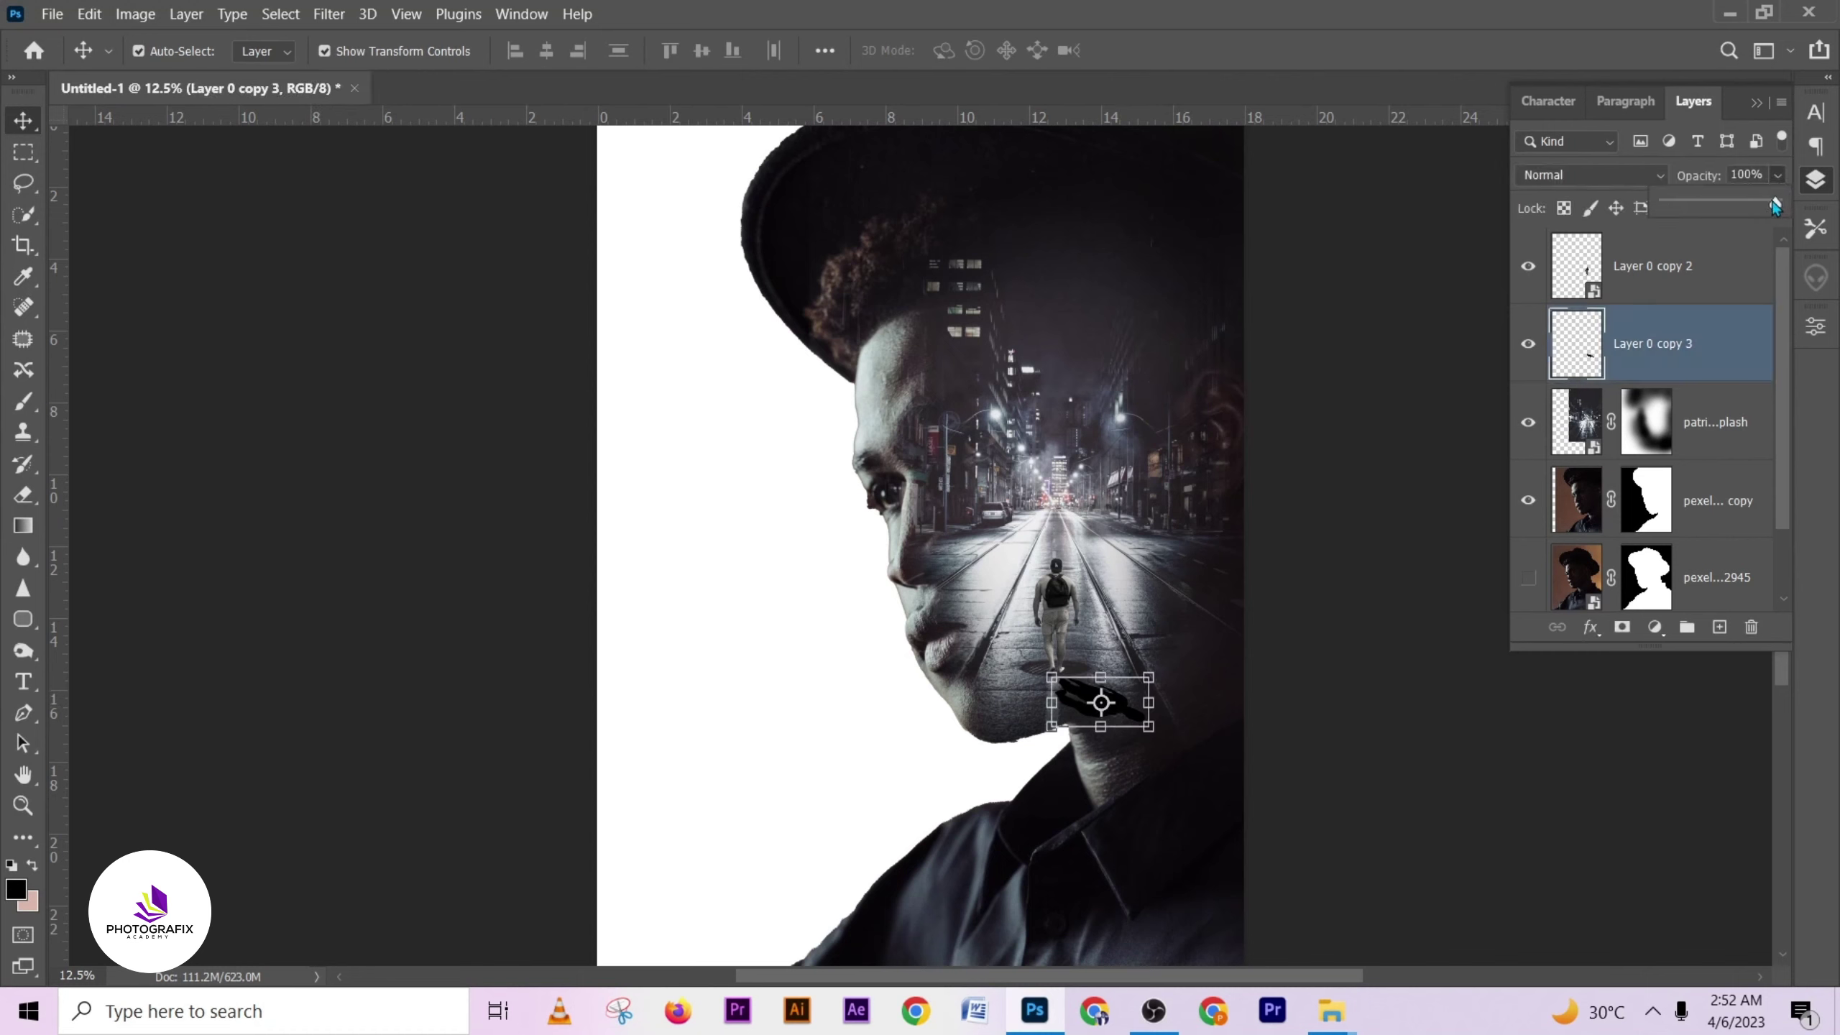
left_click_drag(1751, 207, 1744, 208)
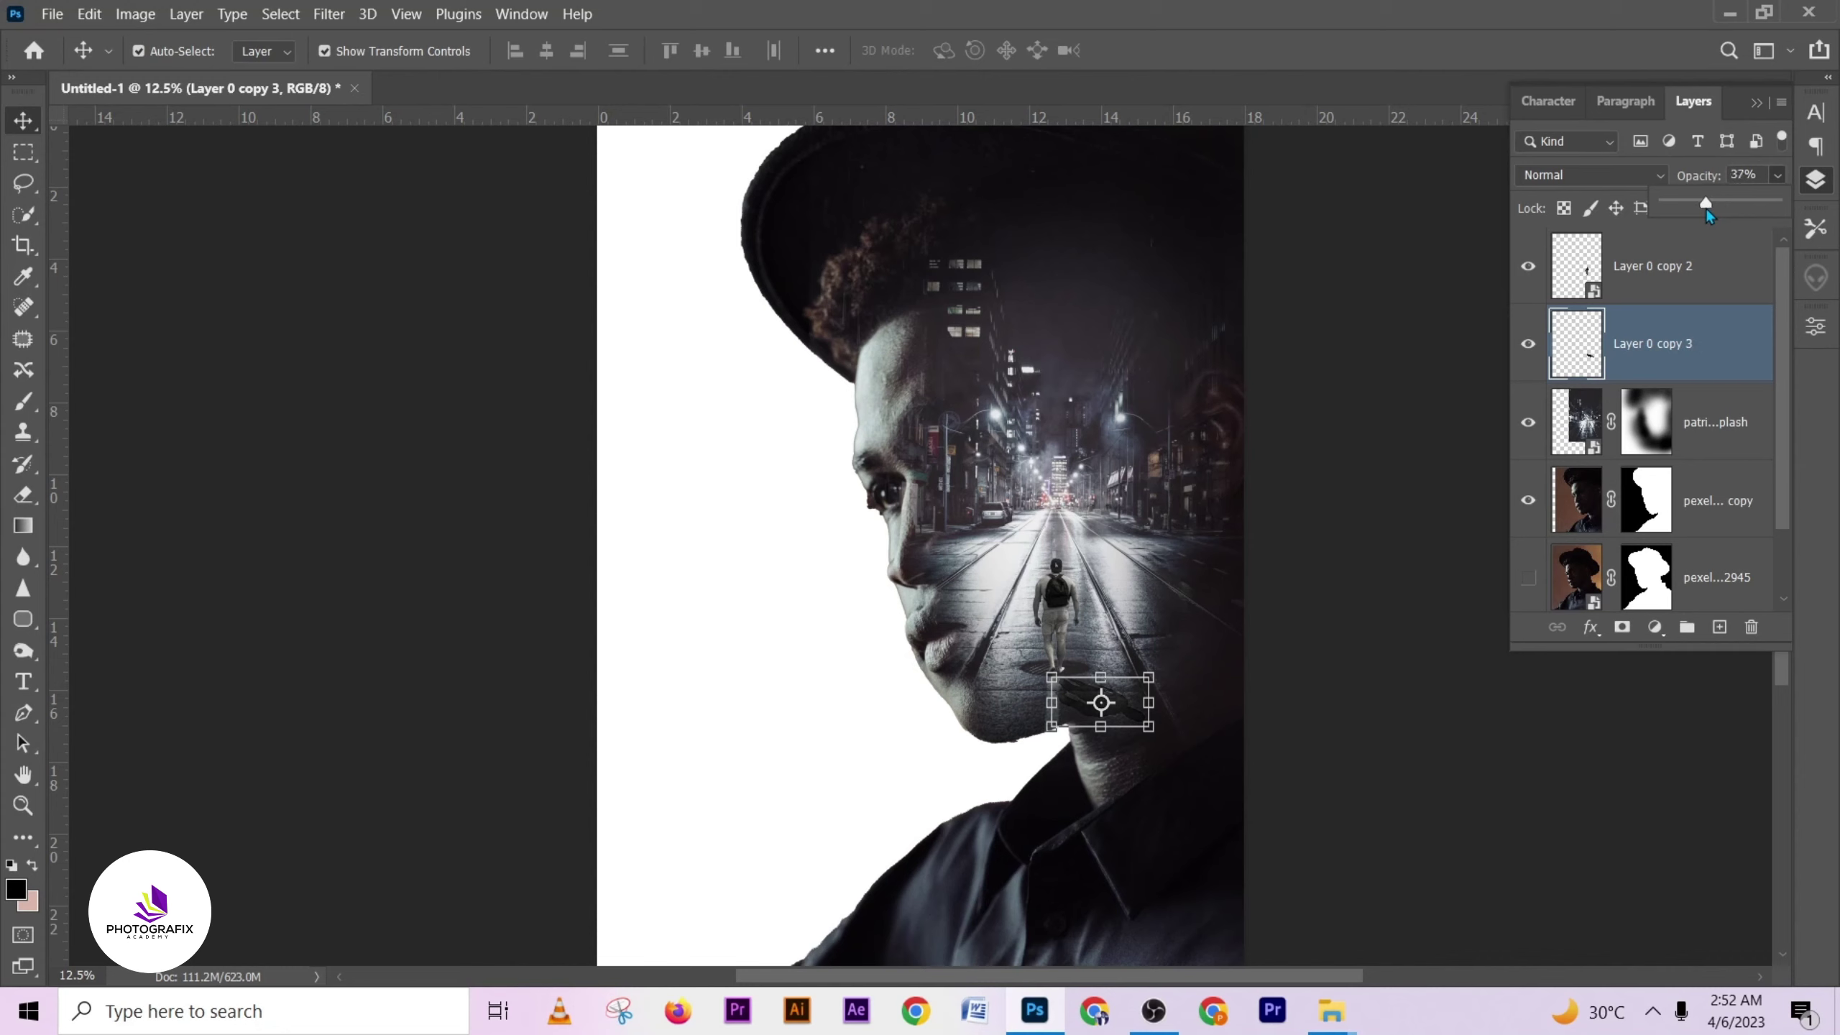
left_click_drag(1706, 209, 1703, 210)
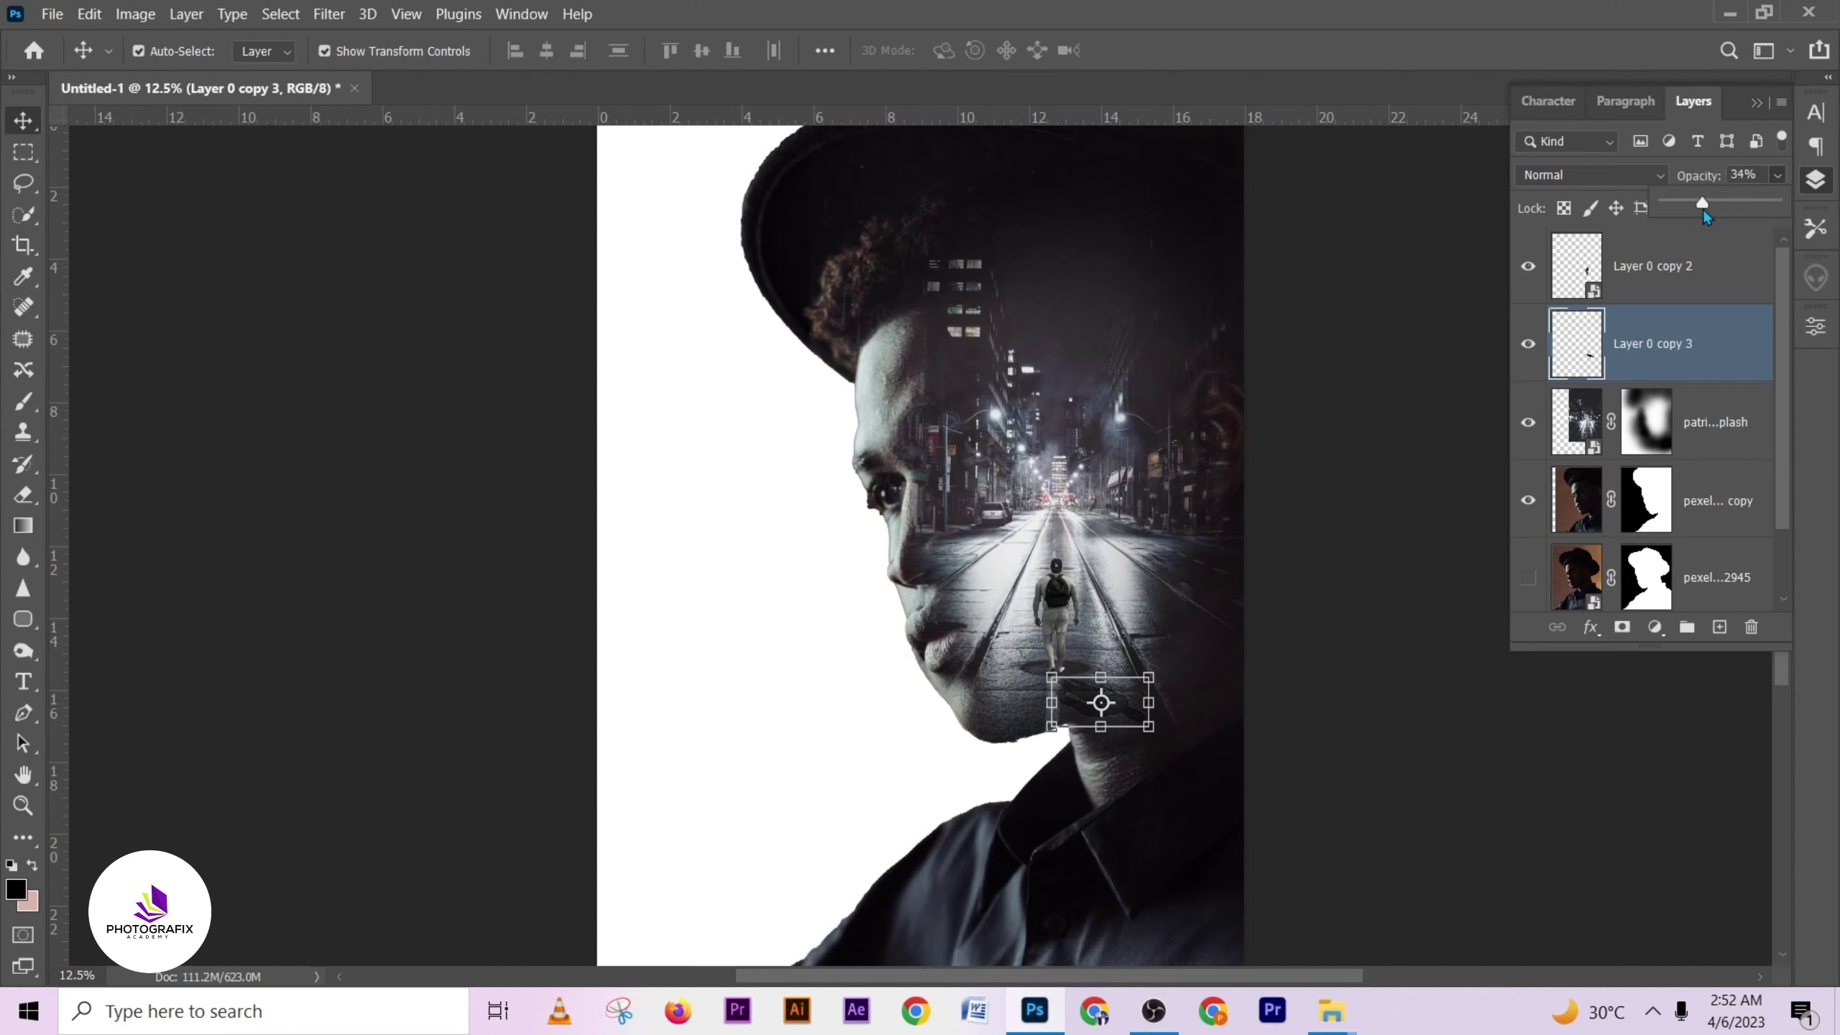
- Apply a Gaussian Blur with a 1.9-pixel radius to the Layer 0 copy 3 shadow
left_click(341, 14)
mouse_move(620, 308)
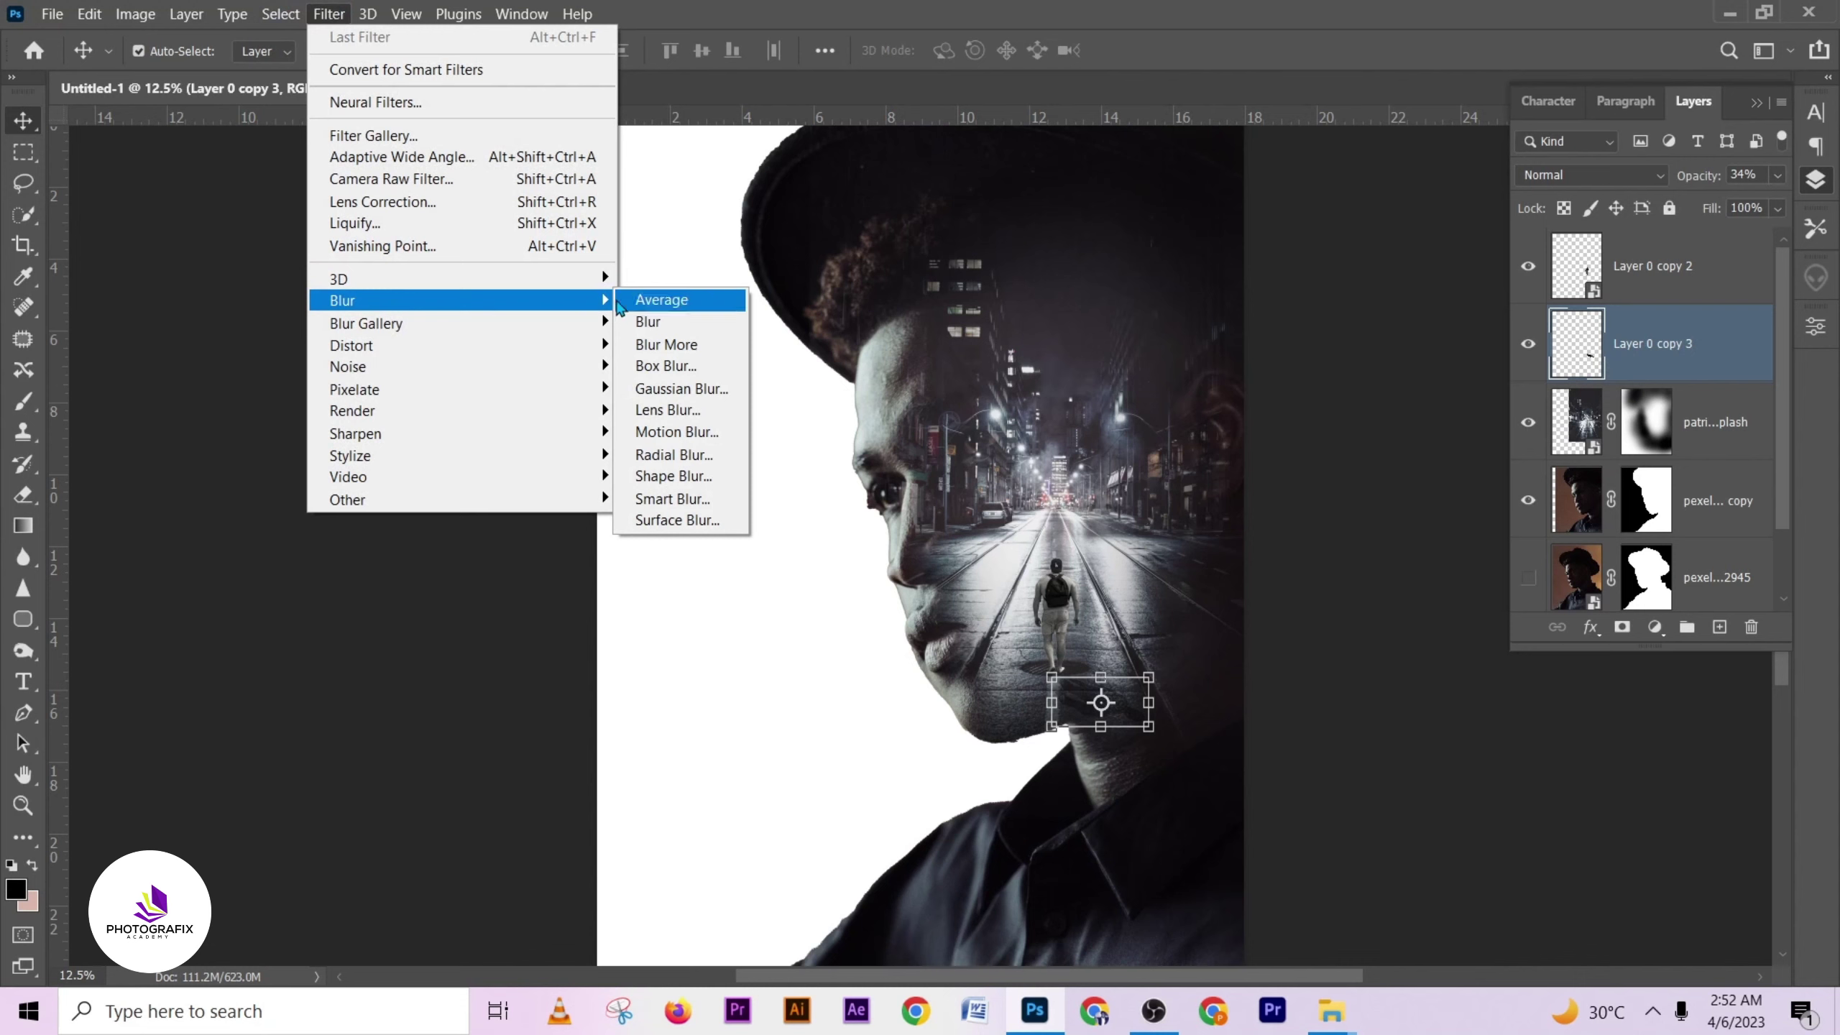
left_click(701, 392)
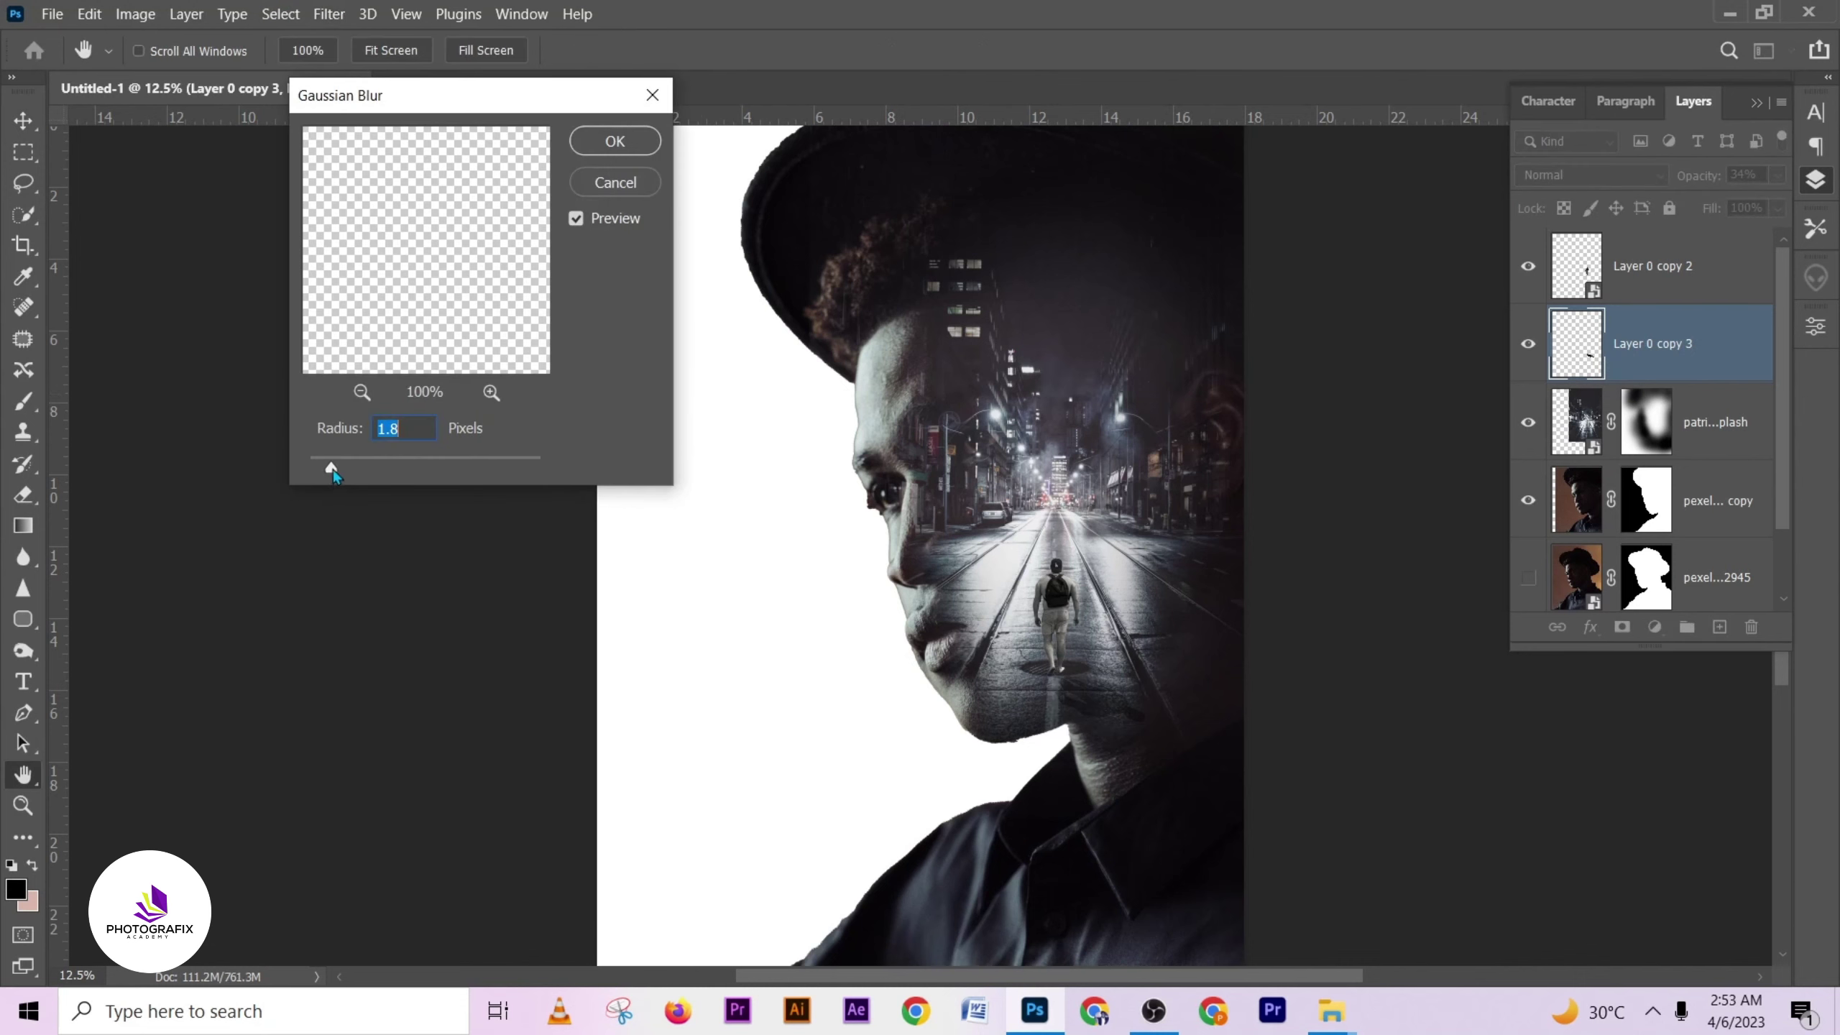
left_click_drag(332, 468, 335, 467)
left_click(625, 143)
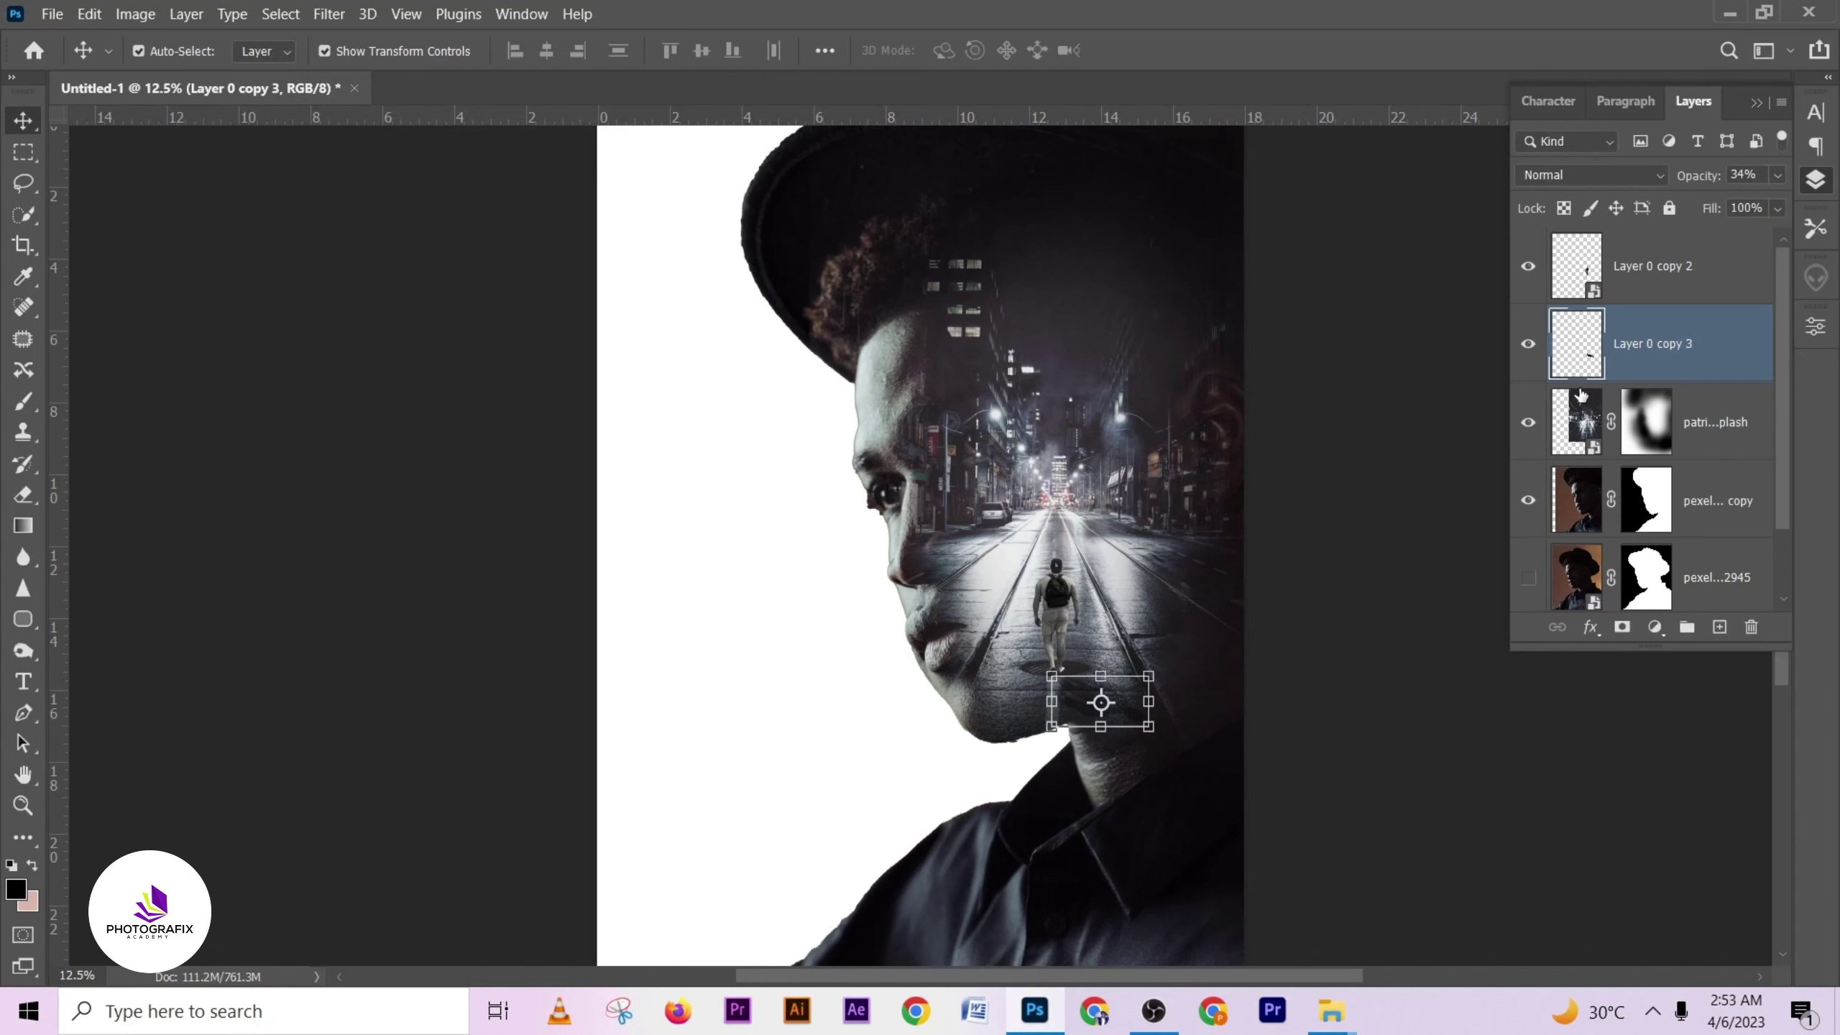
left_click(1379, 670)
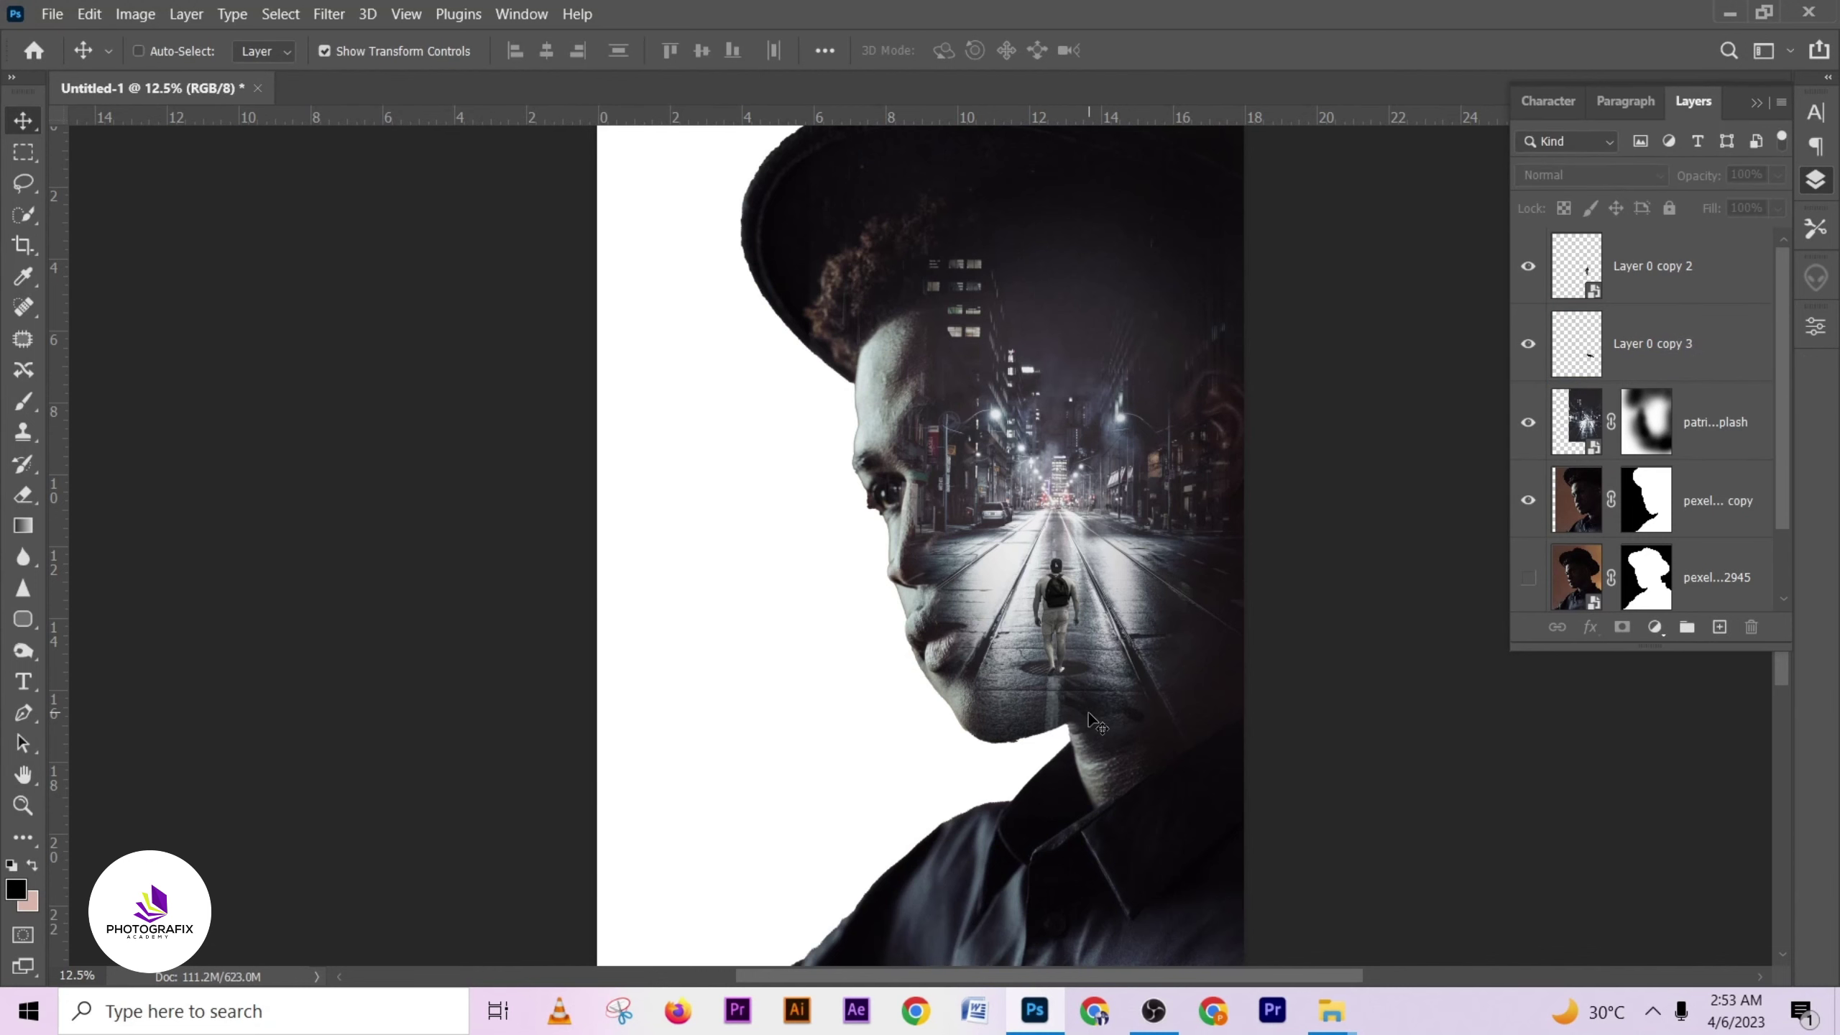
- Add a new empty Layer 1 above the shadow layer and set a 300-size brush
key("ctrl+plus")
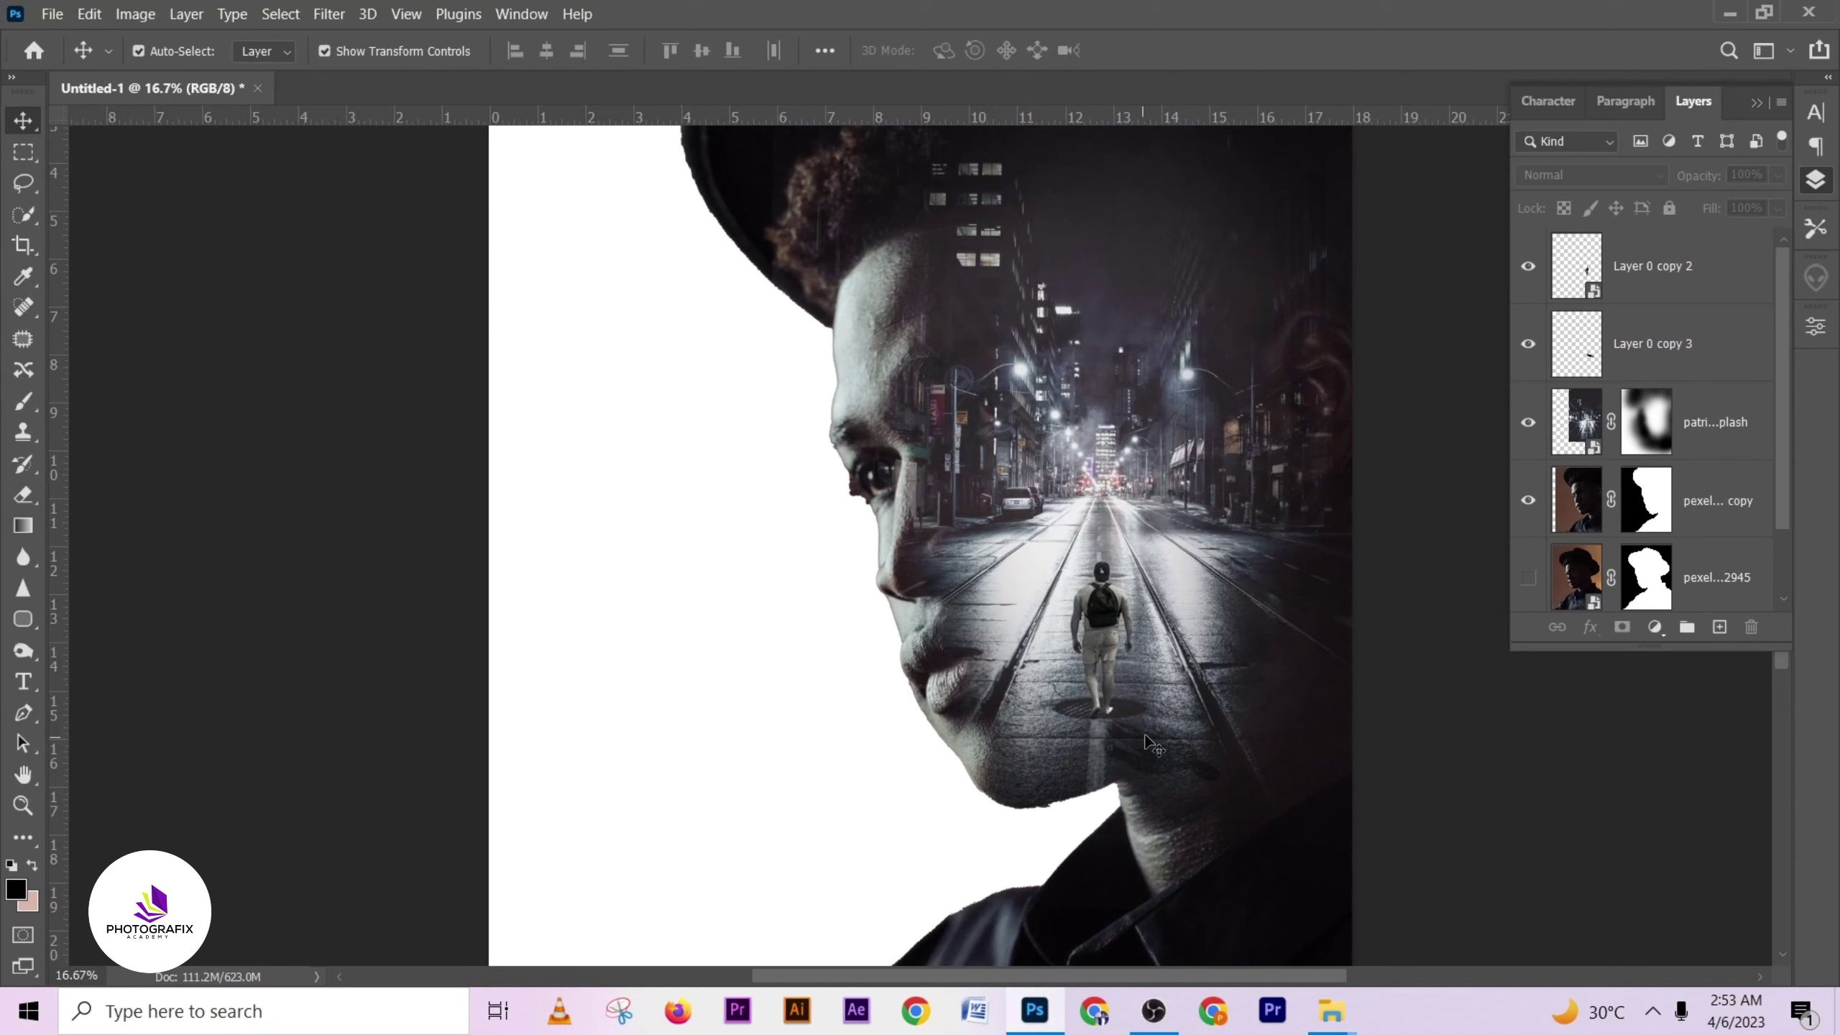
left_click(1716, 353)
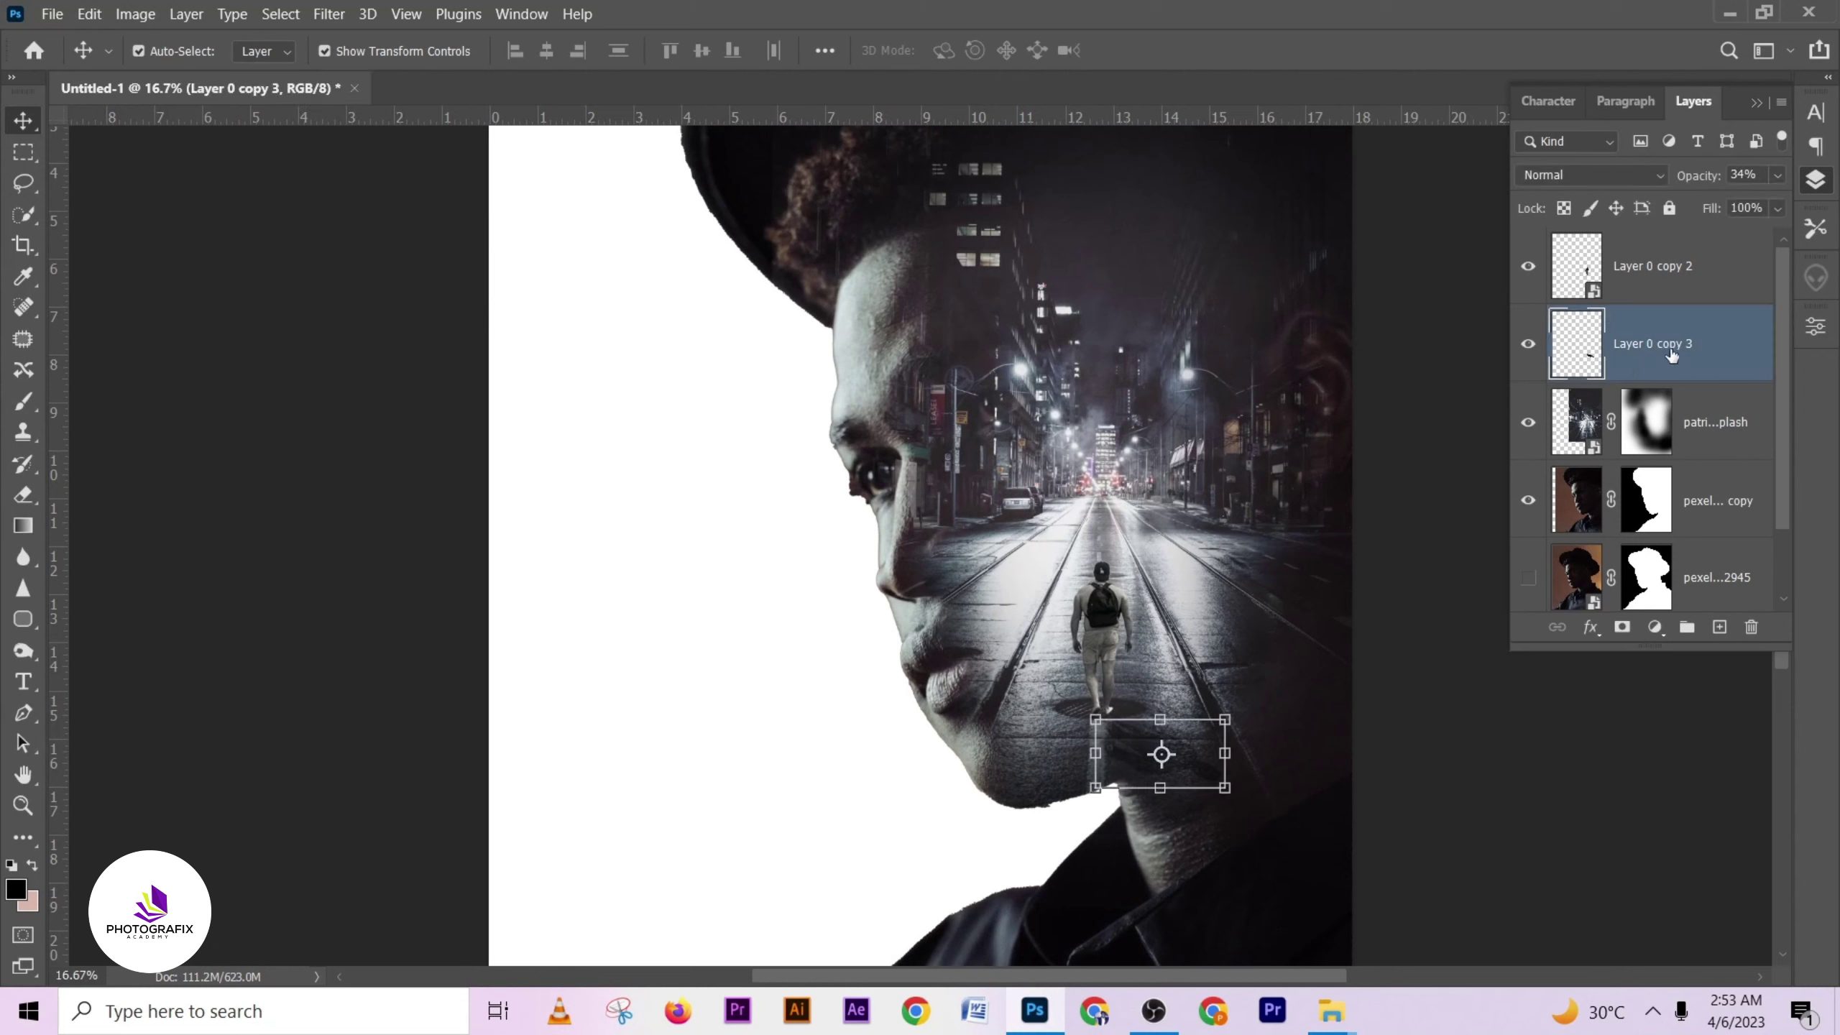
left_click(1719, 627)
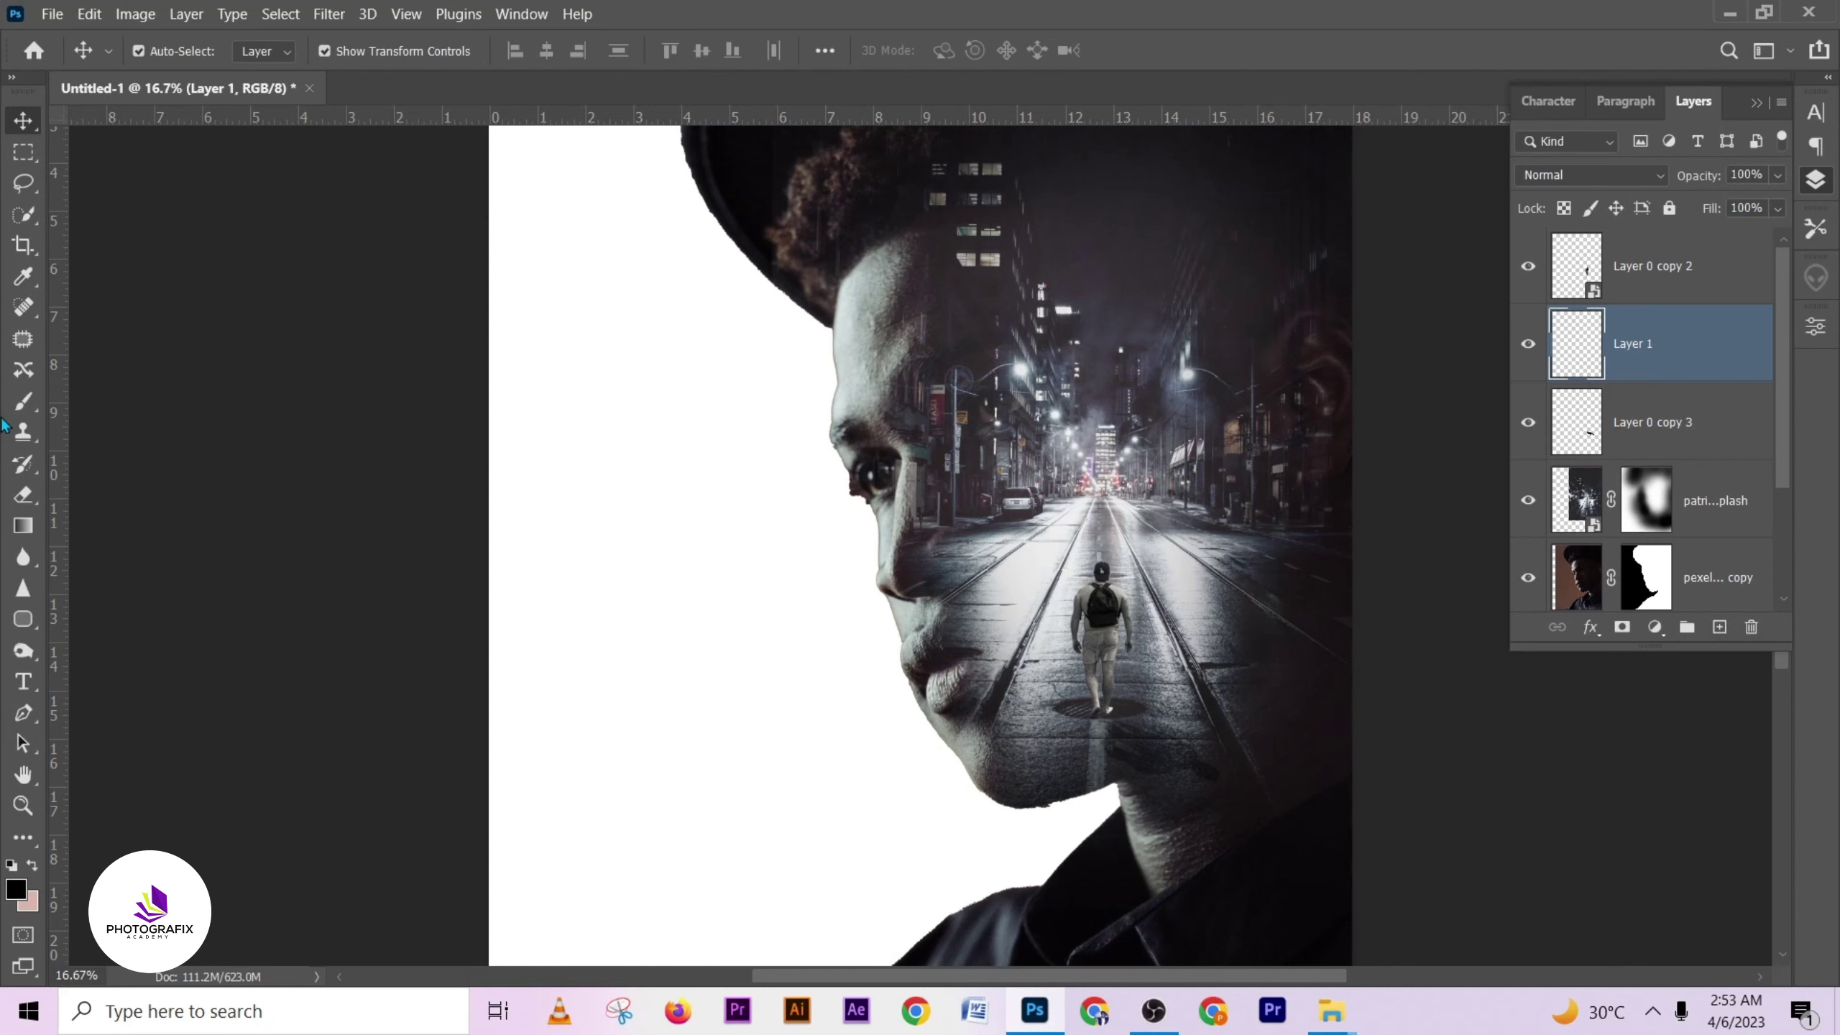
left_click(24, 402)
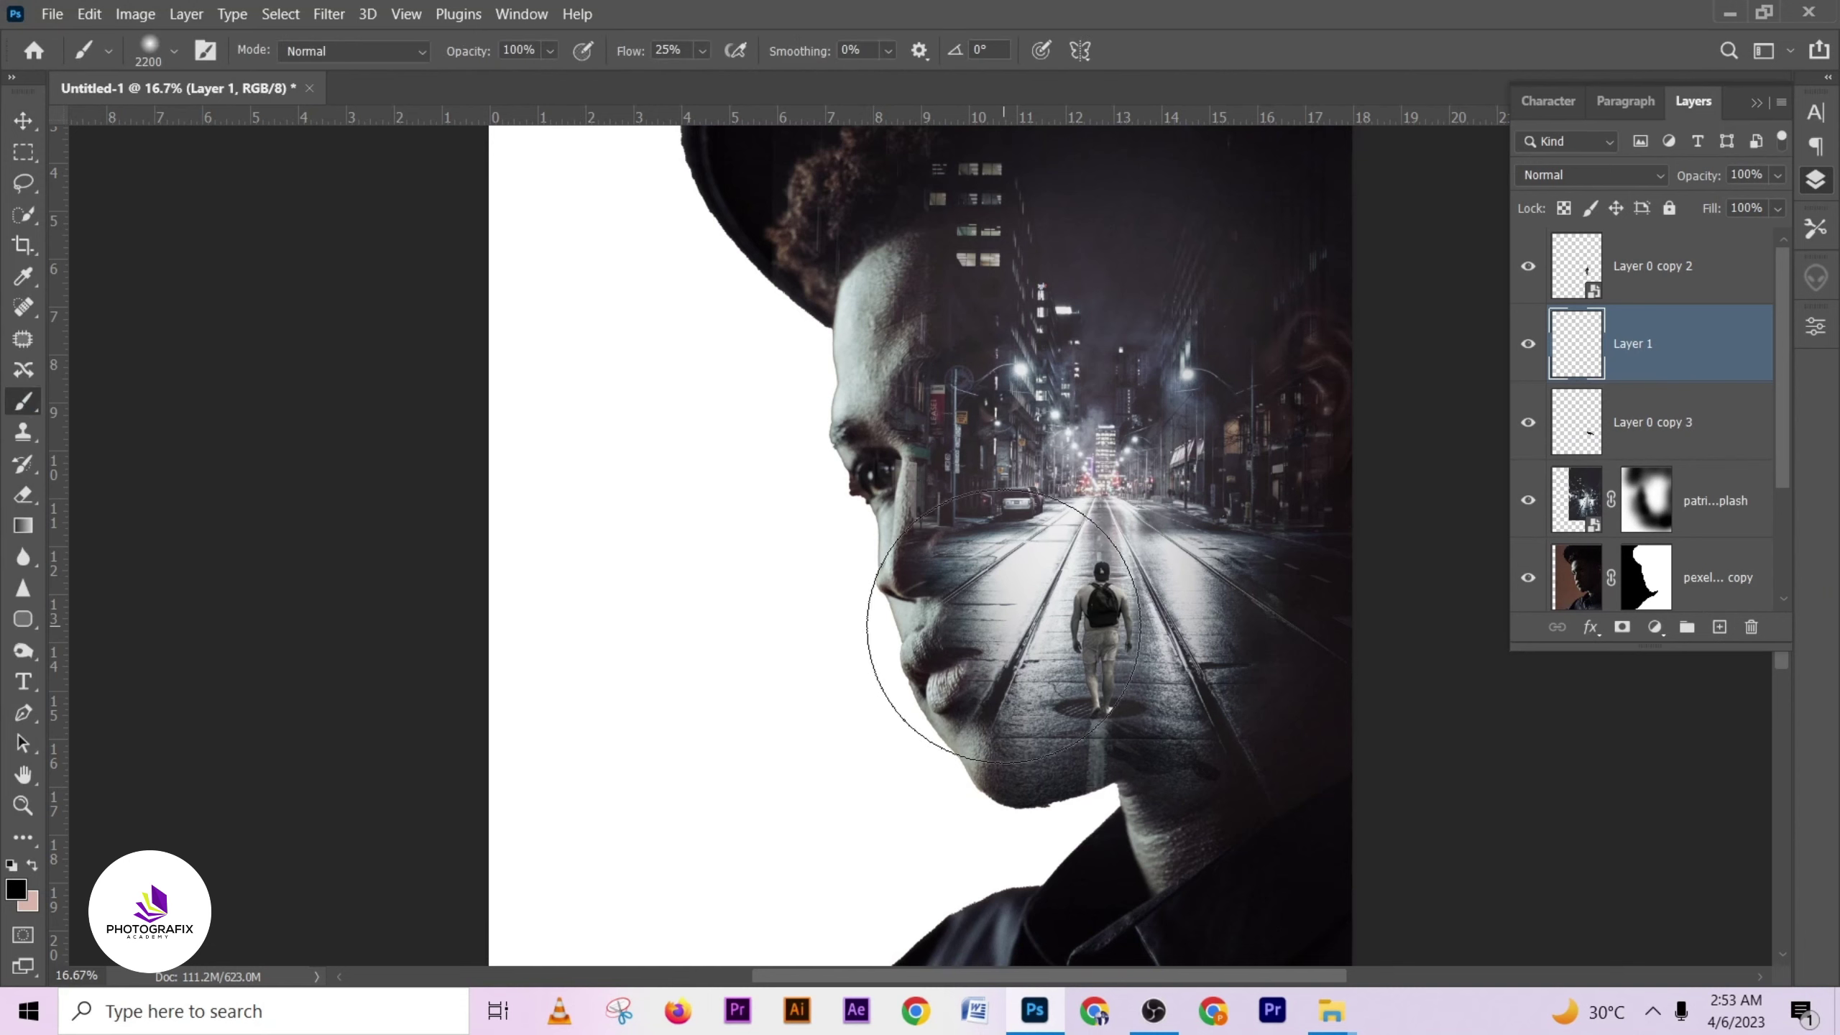
key("bracketleft")
key("bracketleft")
key("bracketleft")
key("bracketleft")
key("bracketleft")
key("bracketleft")
key("bracketleft")
key("bracketleft")
key("bracketleft")
key("bracketleft")
key("bracketleft")
key("bracketleft")
key("bracketleft")
key("bracketleft")
key("bracketleft")
key("bracketleft")
key("bracketleft")
key("bracketleft")
key("ctrl+plus")
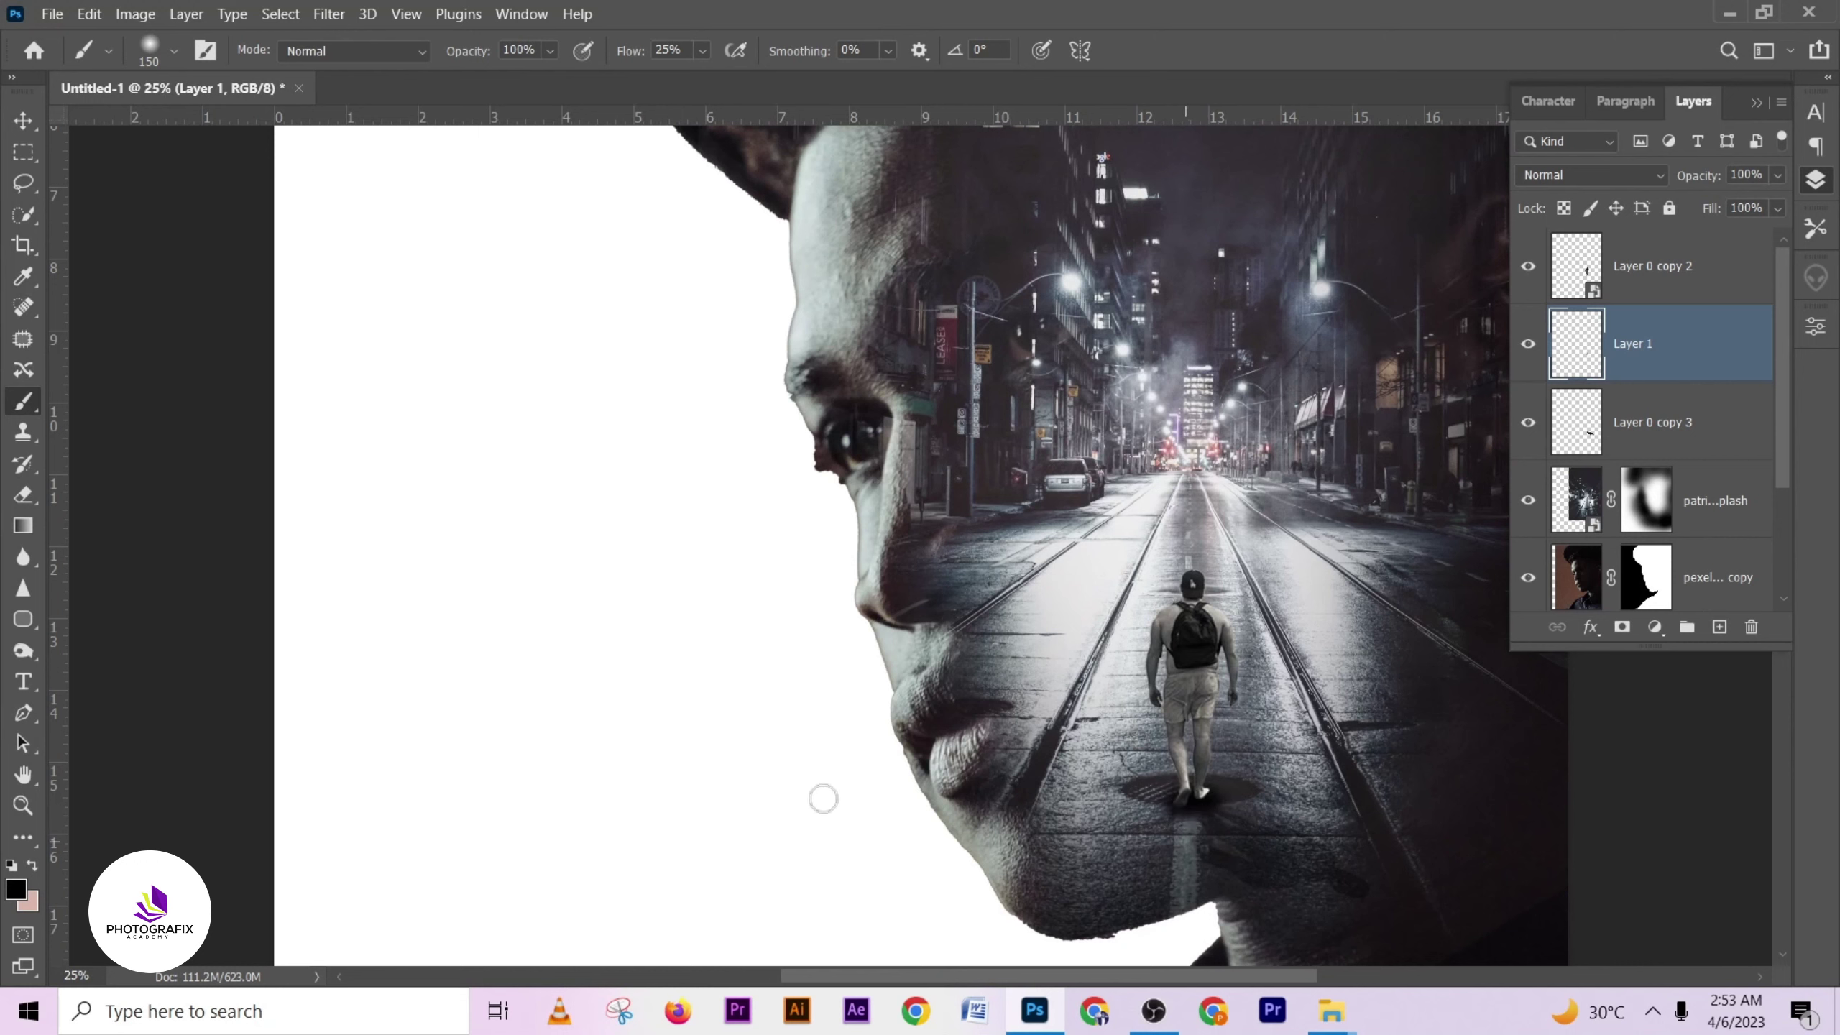
left_click(23, 120)
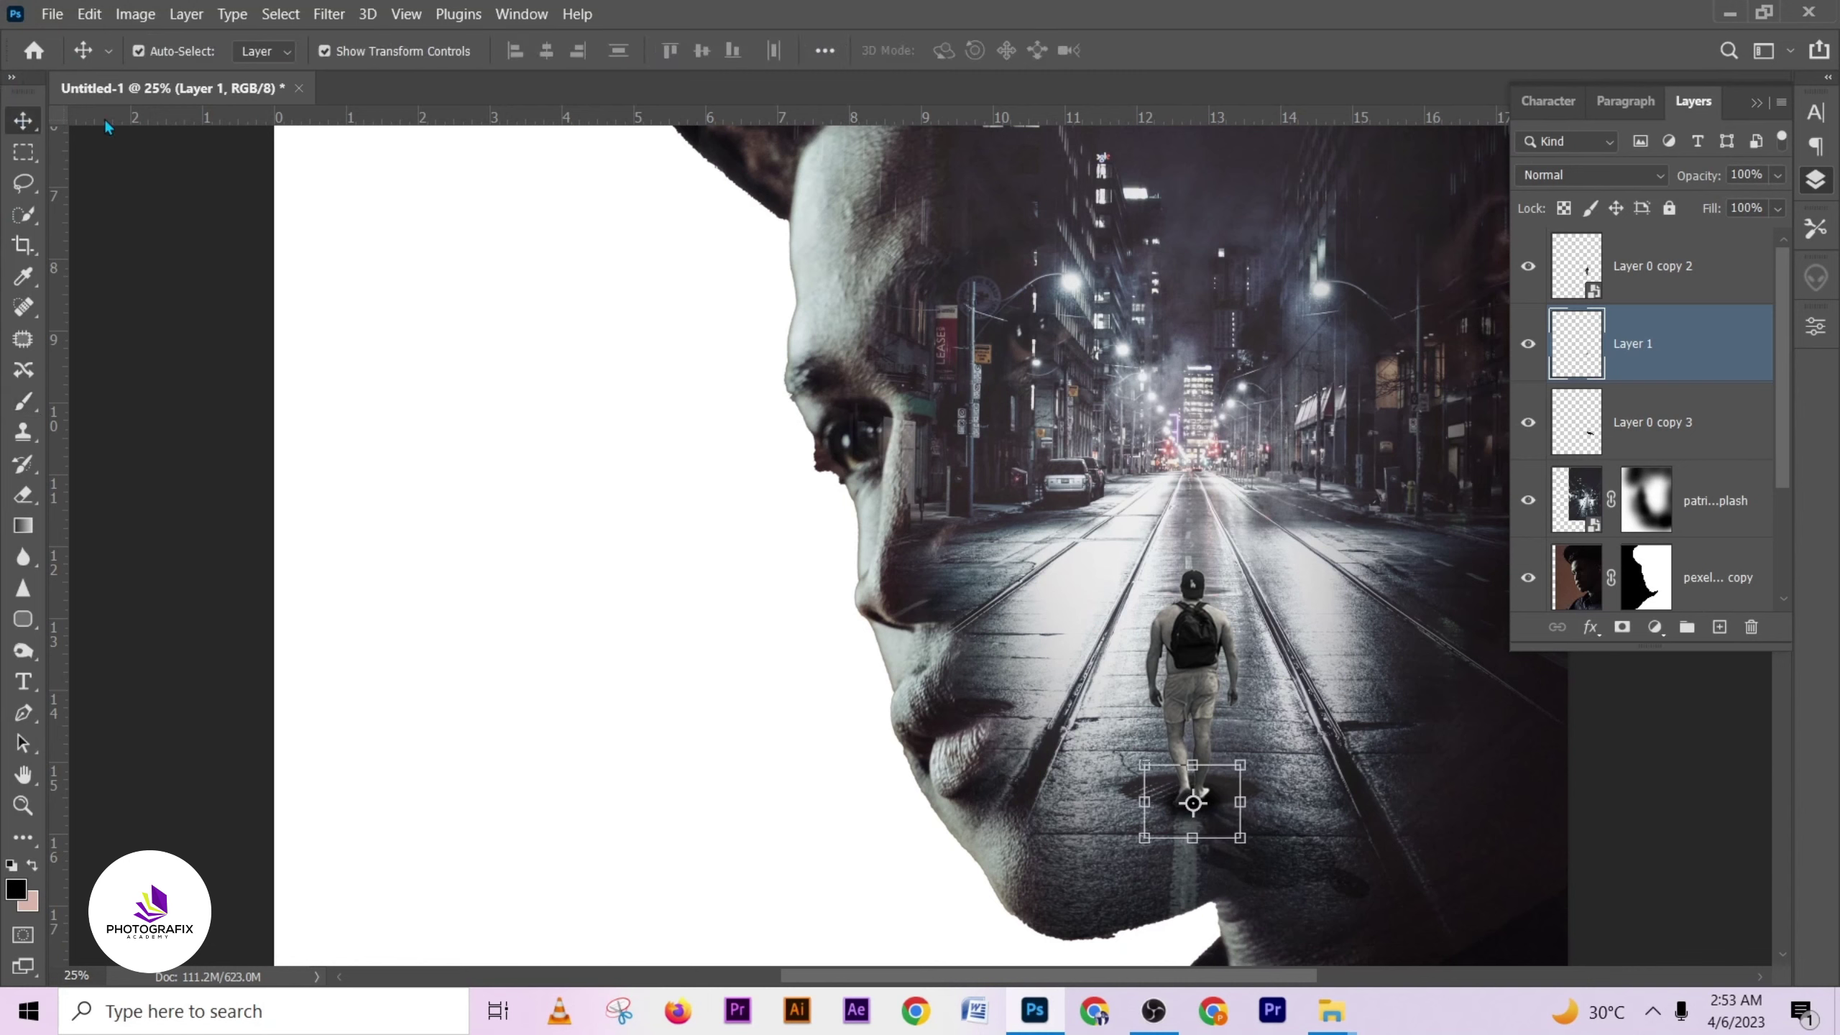
key("ctrl+minus")
key("ctrl+minus")
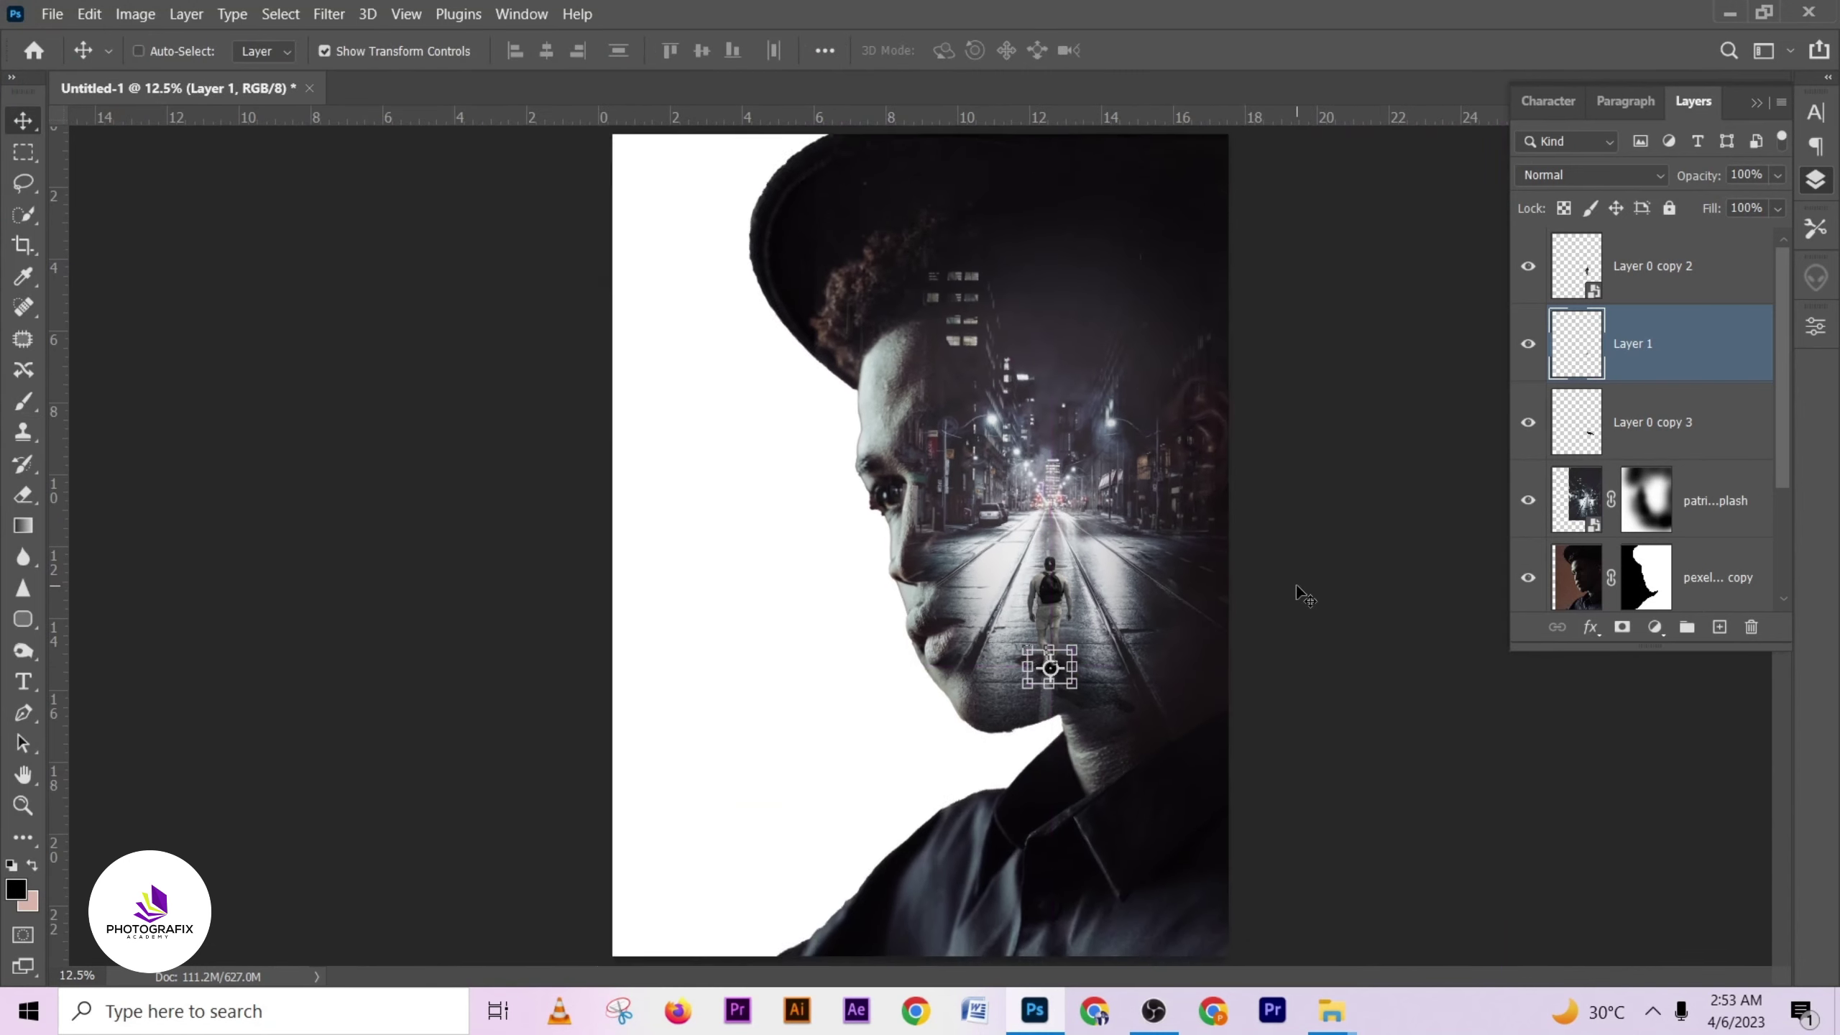
key("ctrl+minus")
left_click(1237, 569)
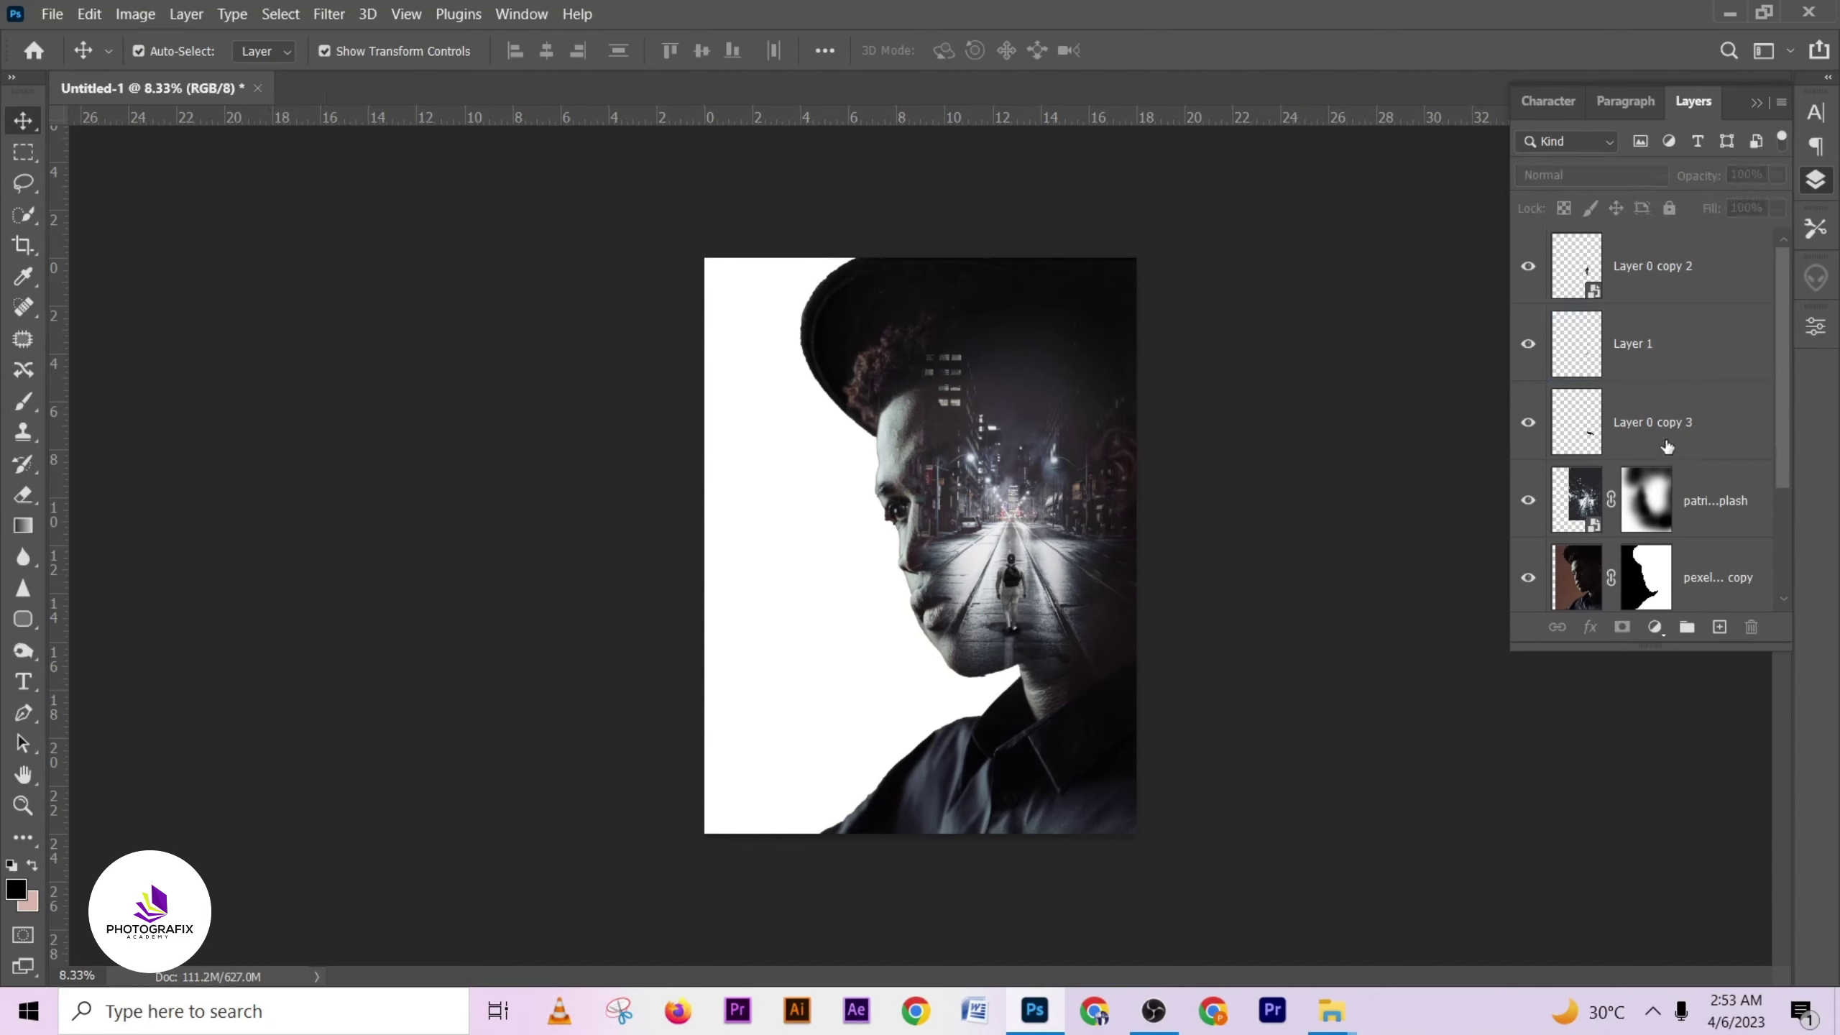
- Group Layer 0 copy 2, Layer 1 and Layer 0 copy 3 into Group 1
left_click(1675, 278)
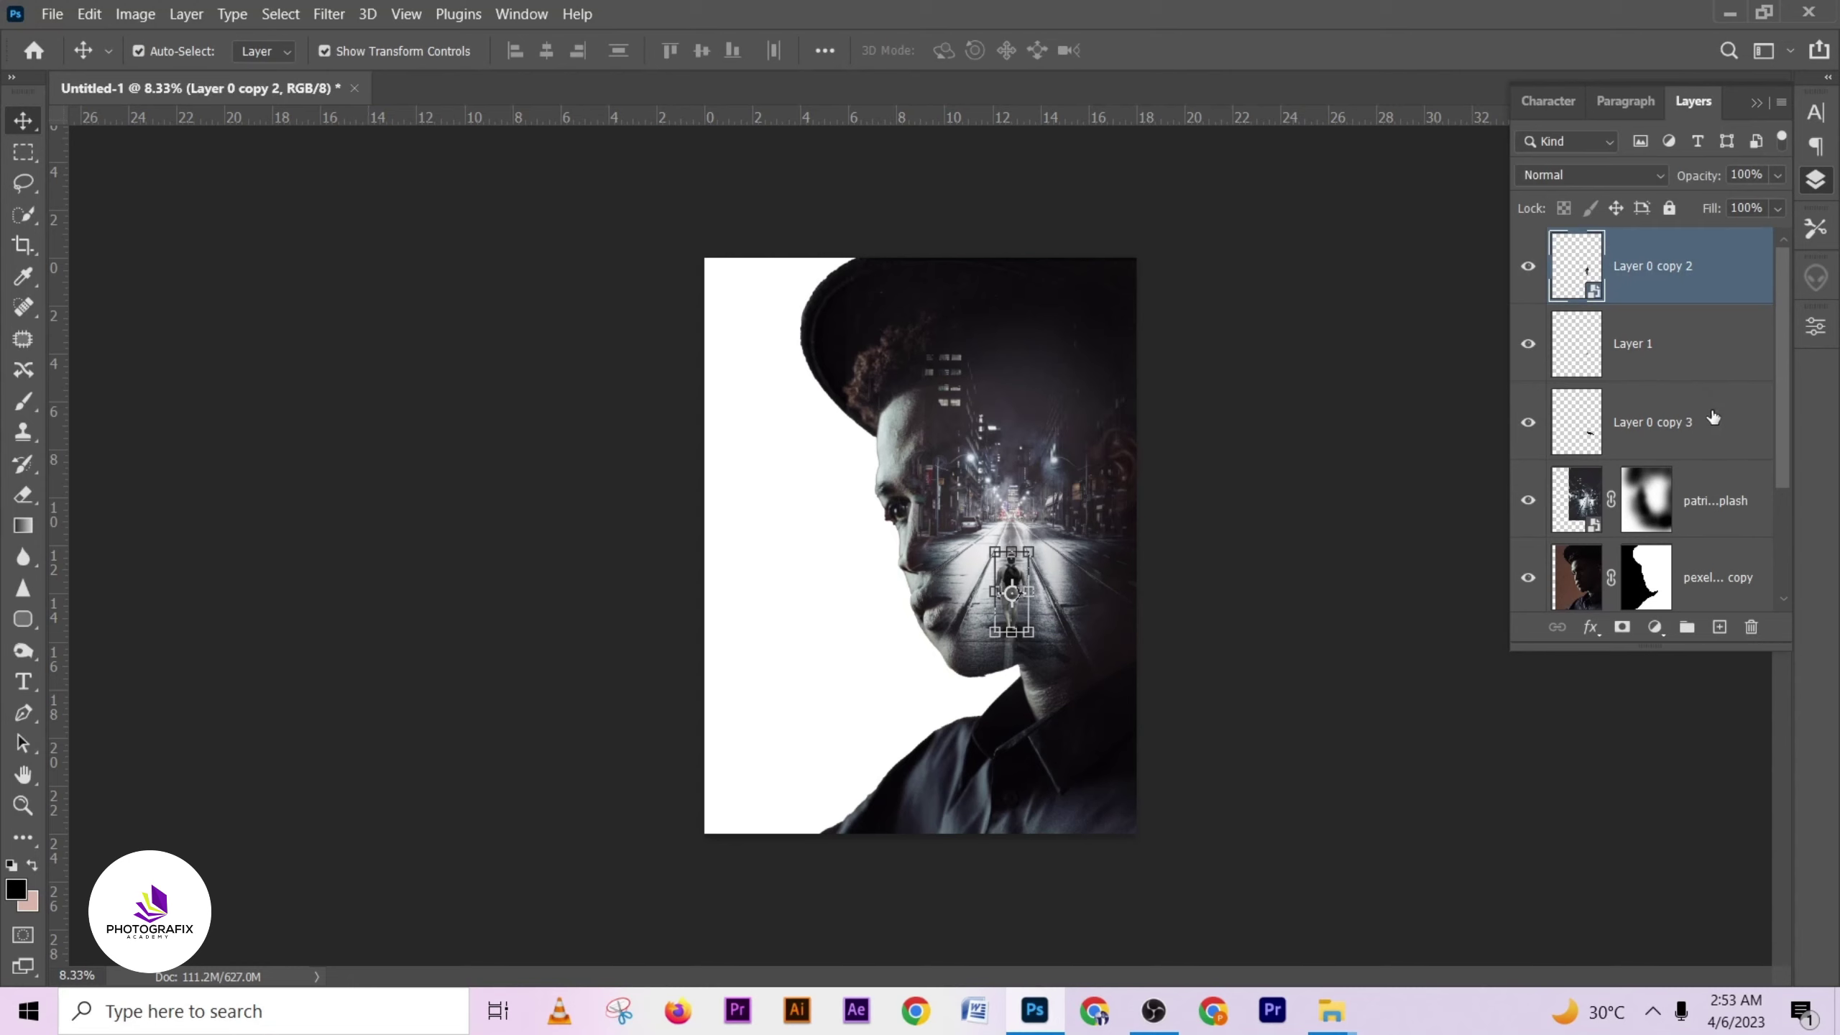
left_click(1691, 432, "shift")
key("ctrl+g")
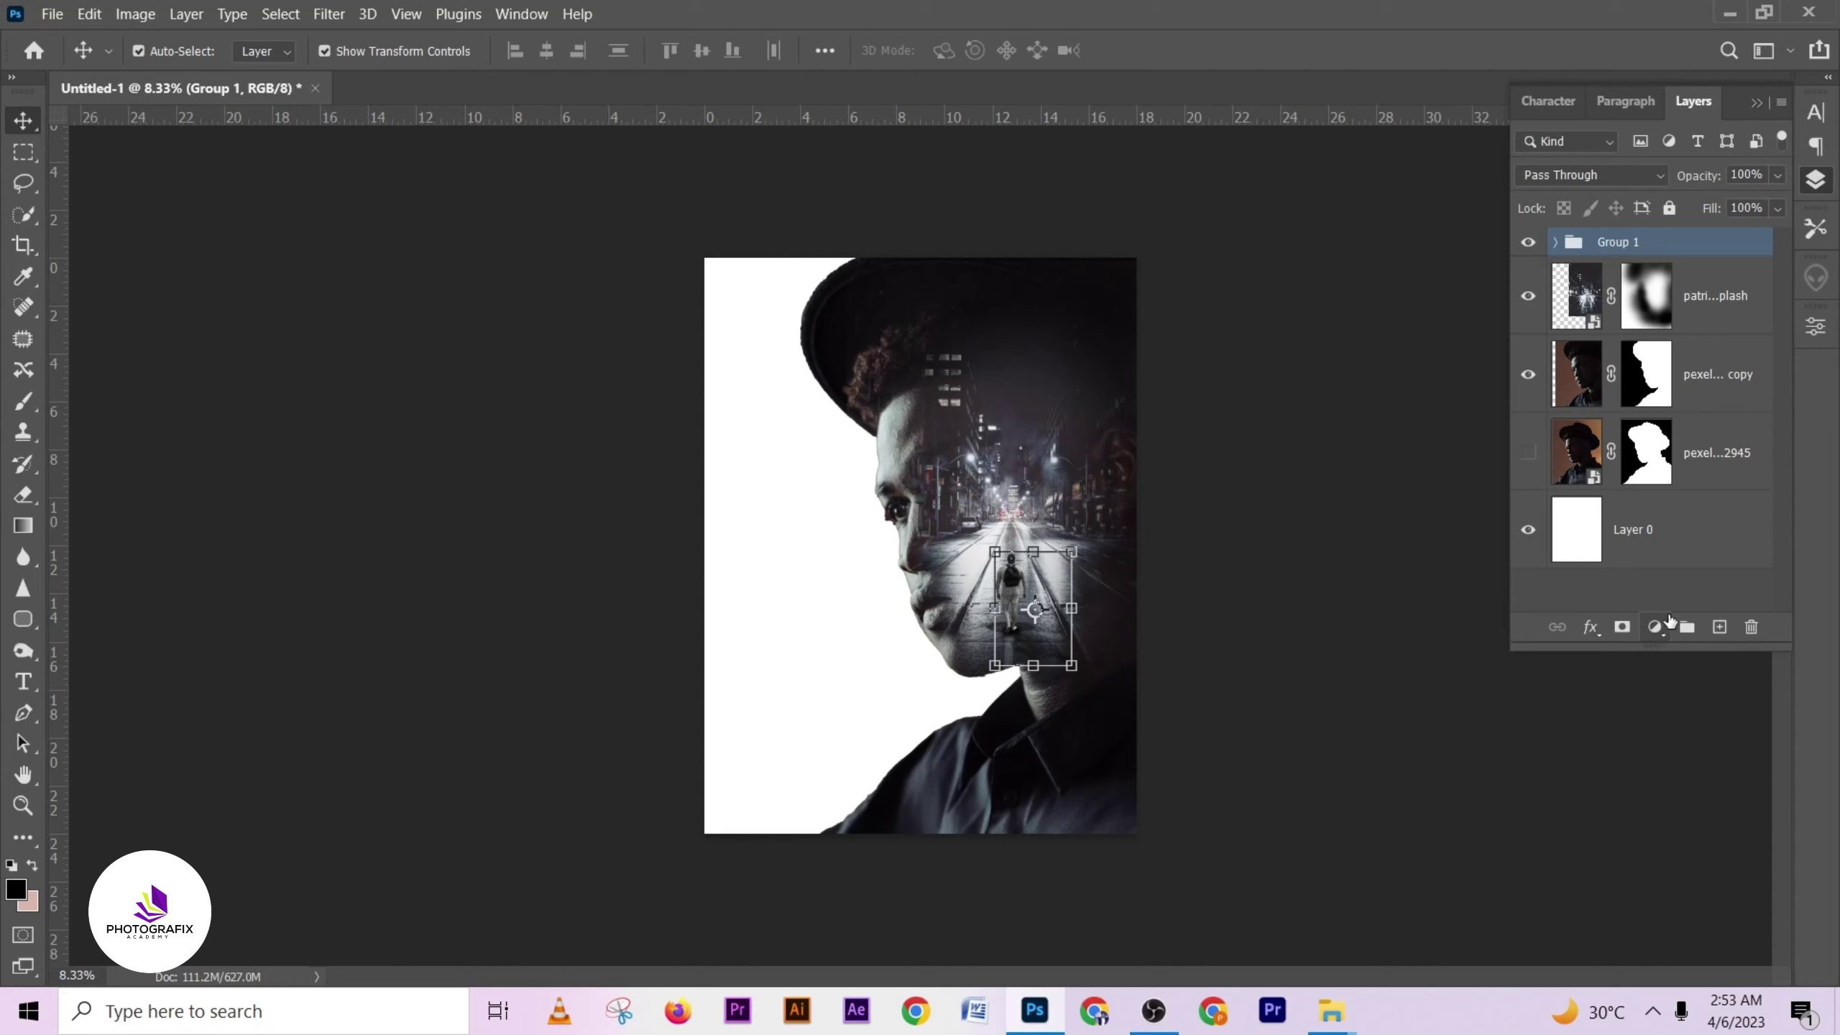
- Add a Black & White adjustment layer with Reds set to 65
left_click(1654, 629)
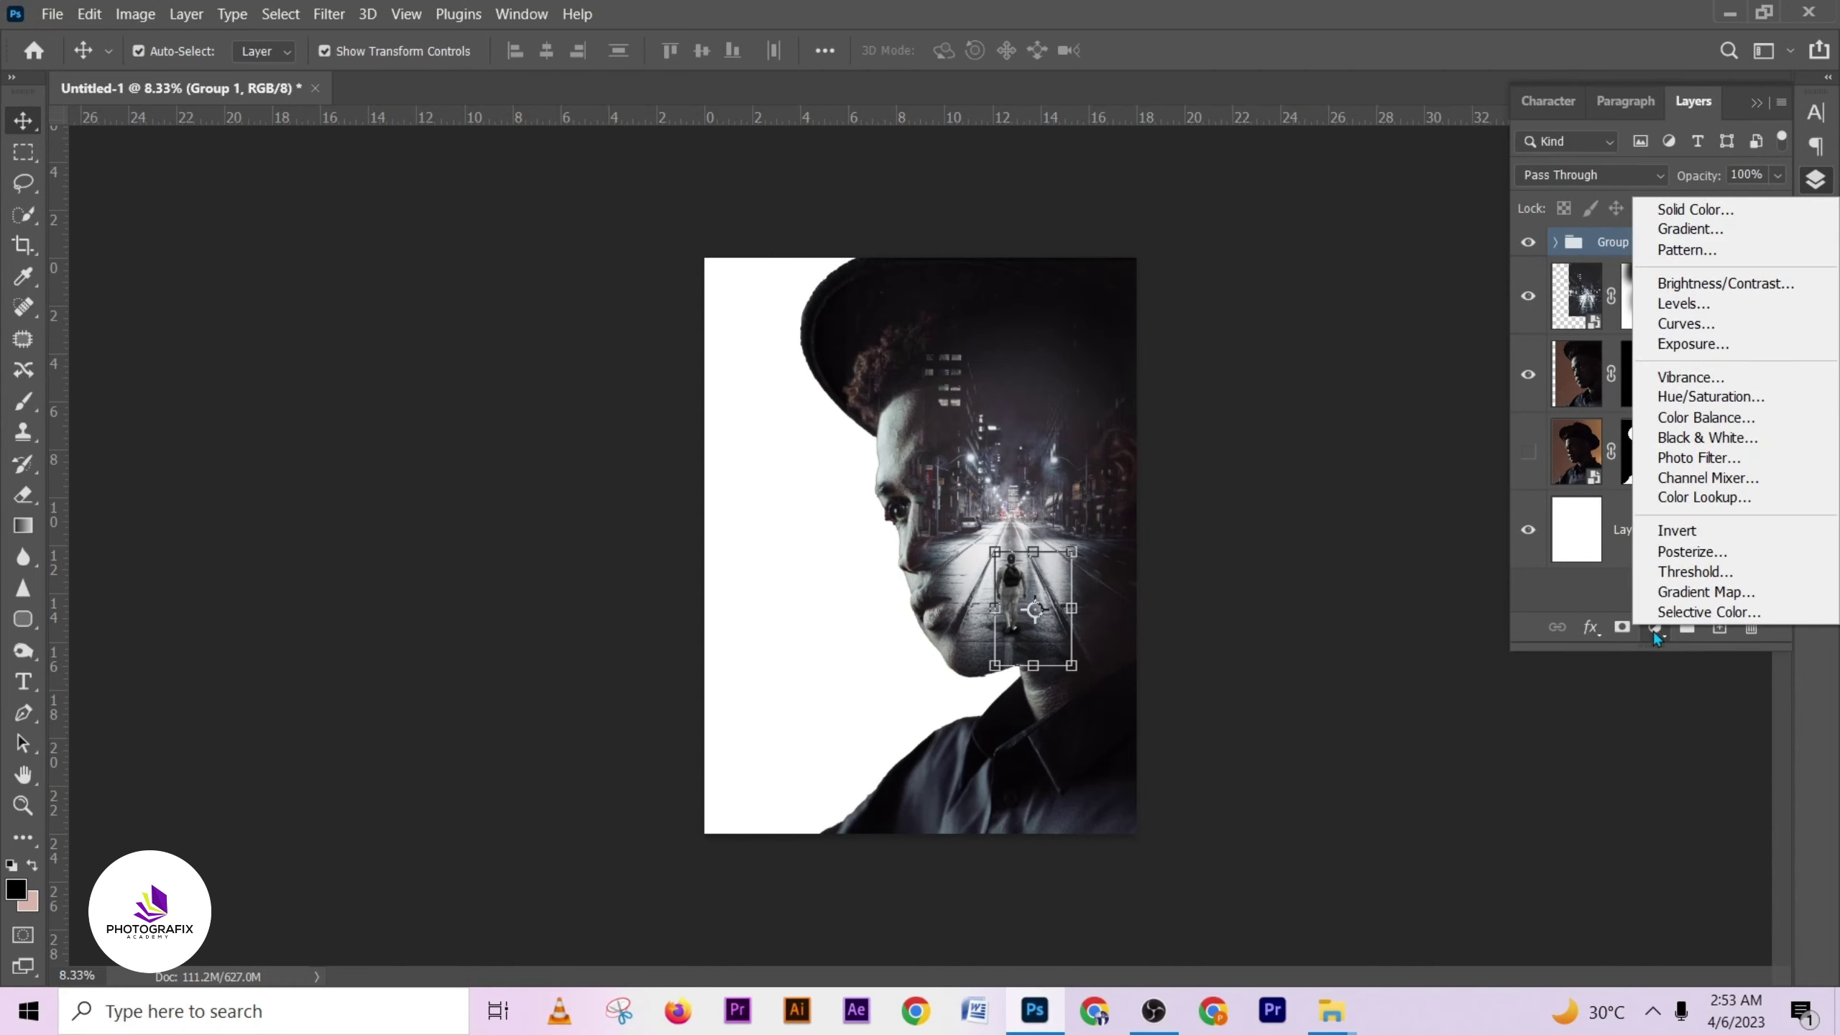
left_click(1655, 630)
left_click(1654, 628)
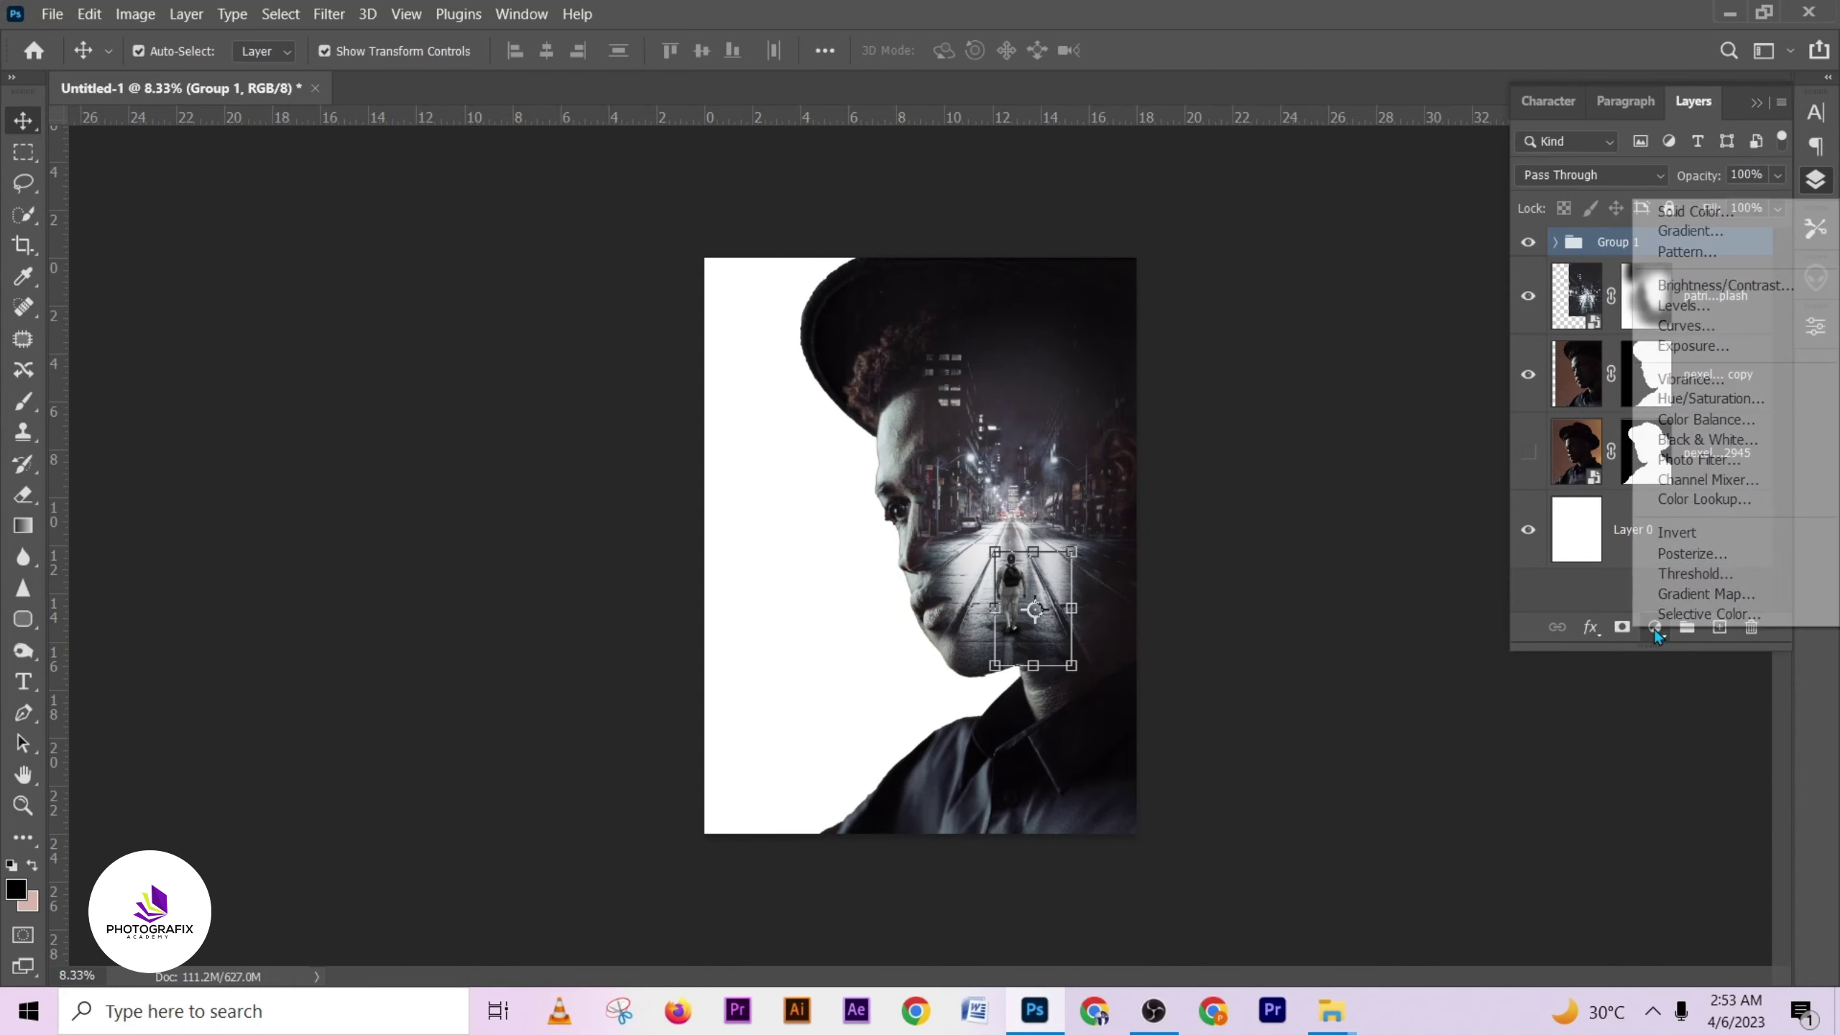
left_click(1705, 441)
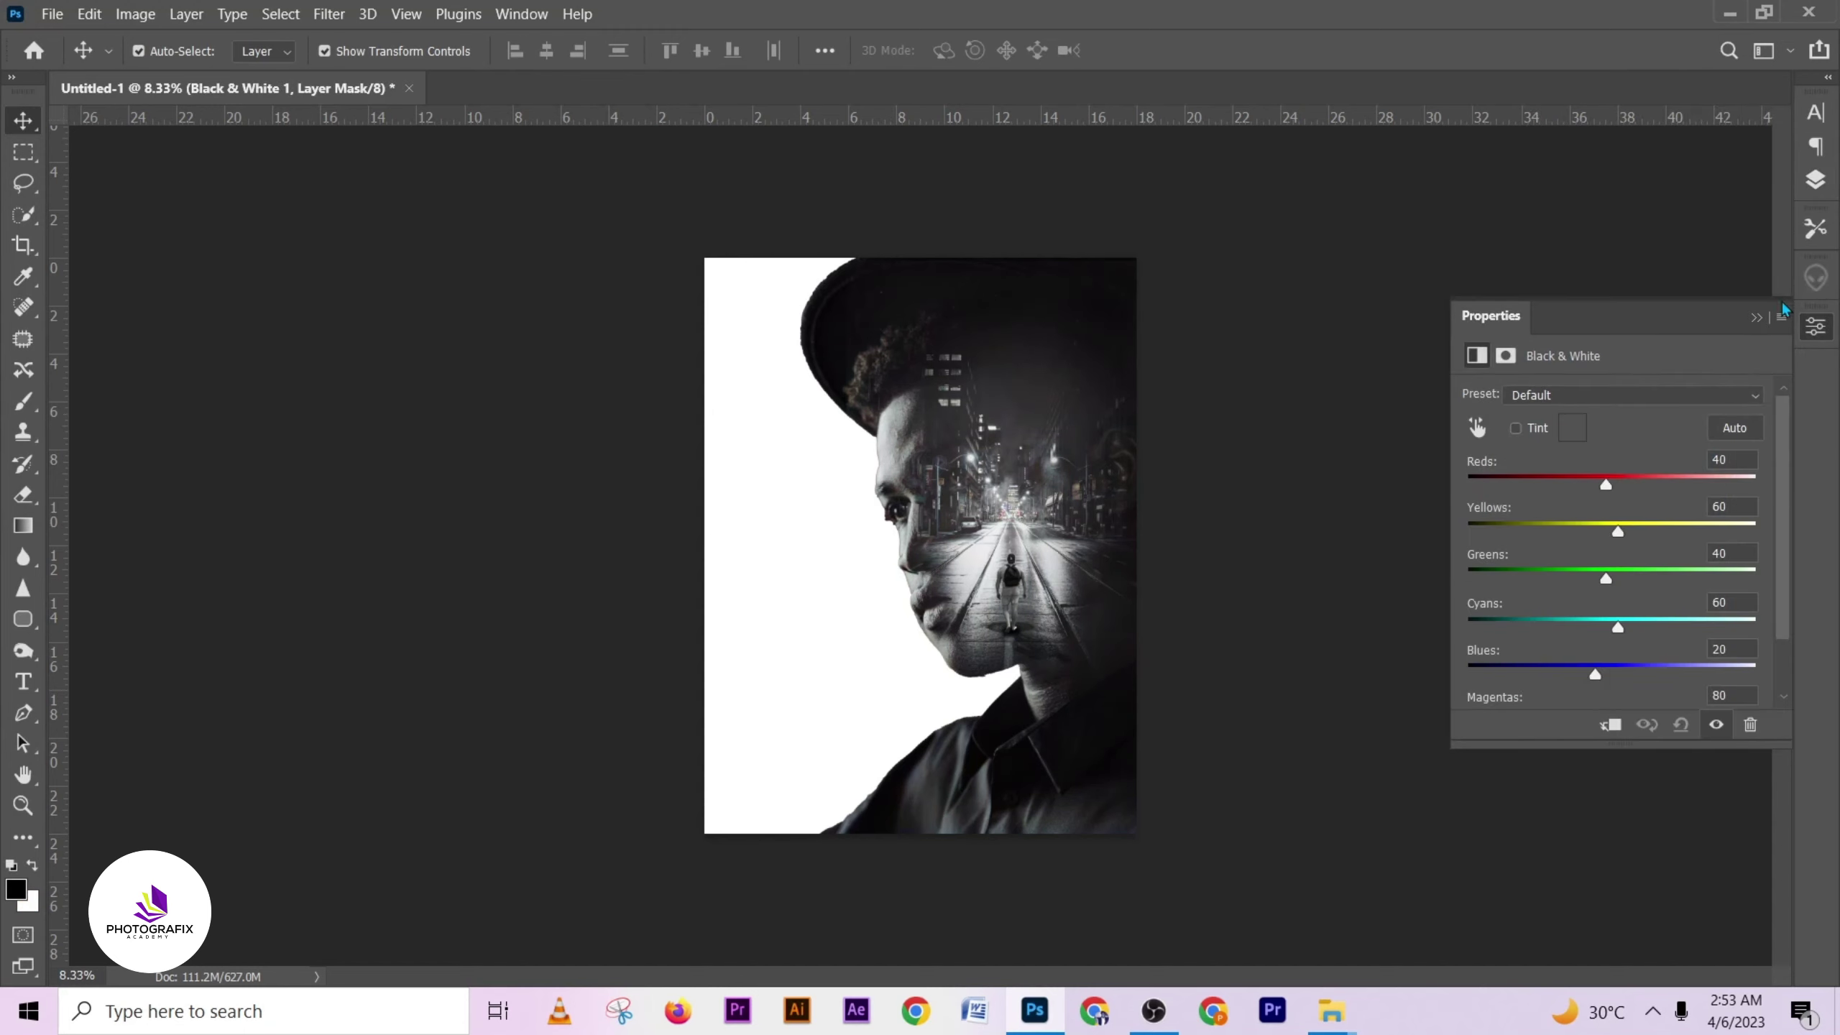
left_click(1819, 182)
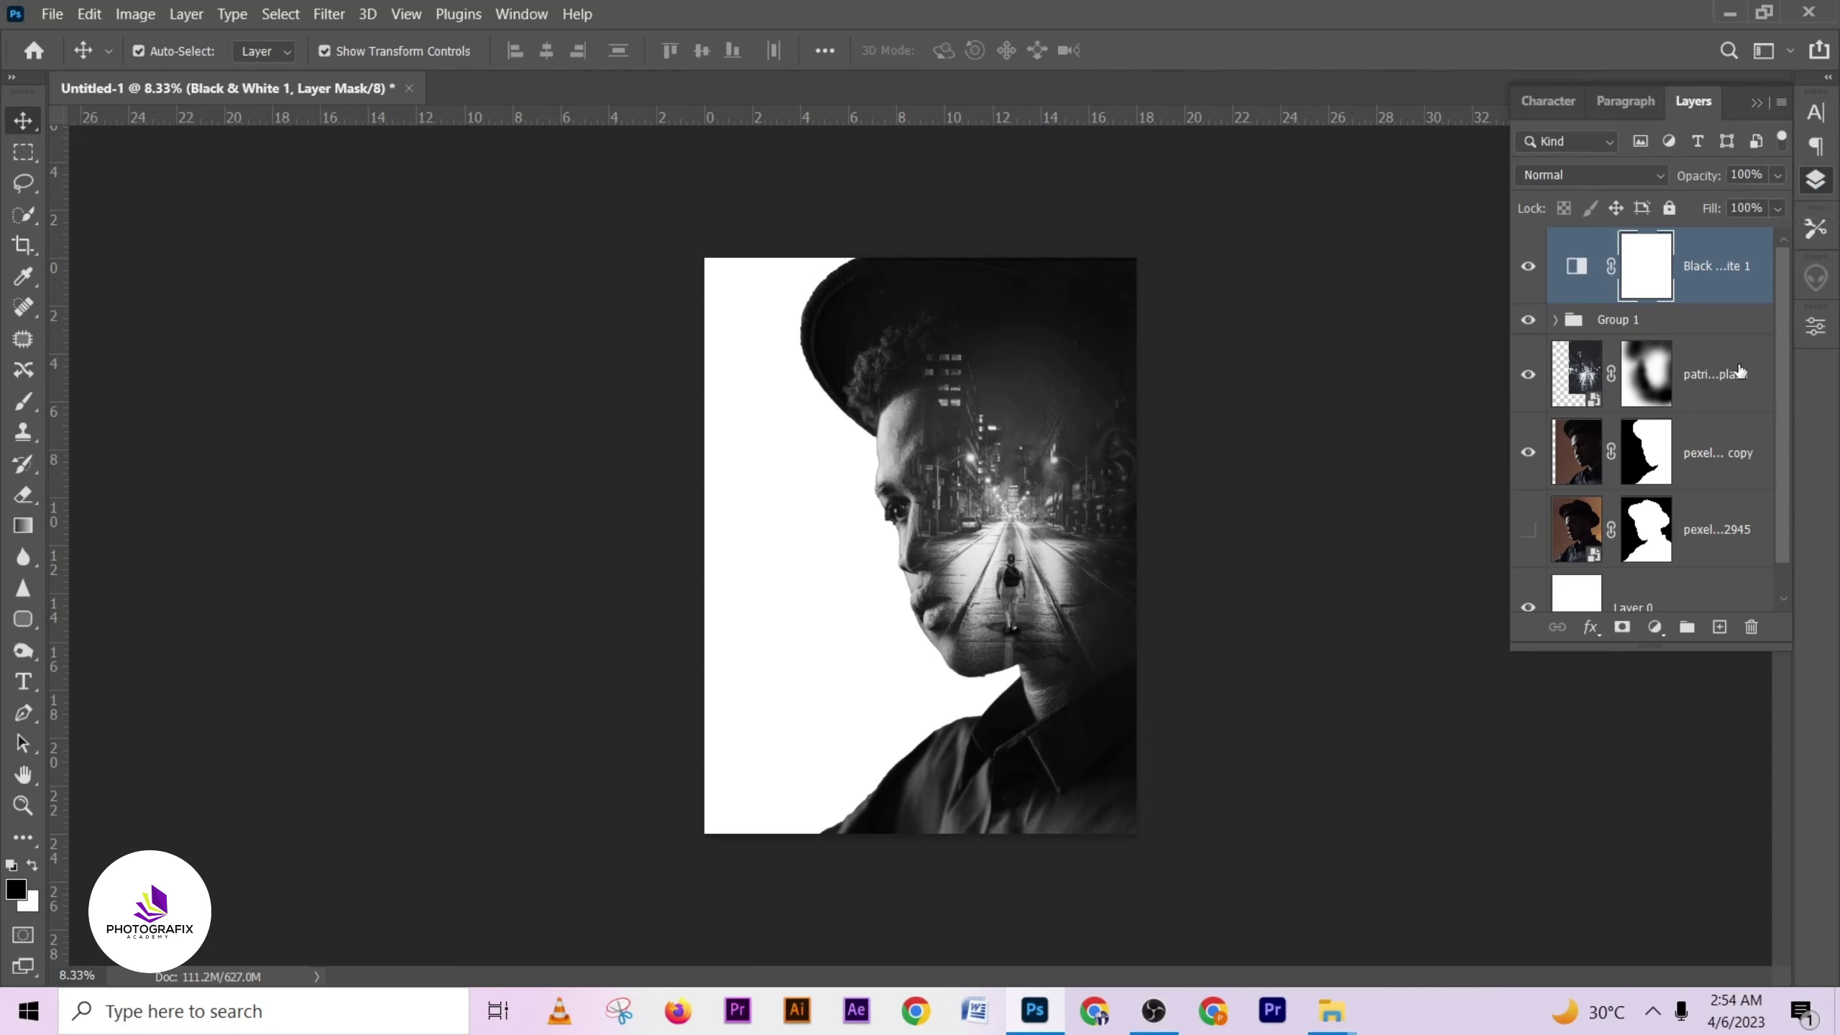
left_click(1575, 268)
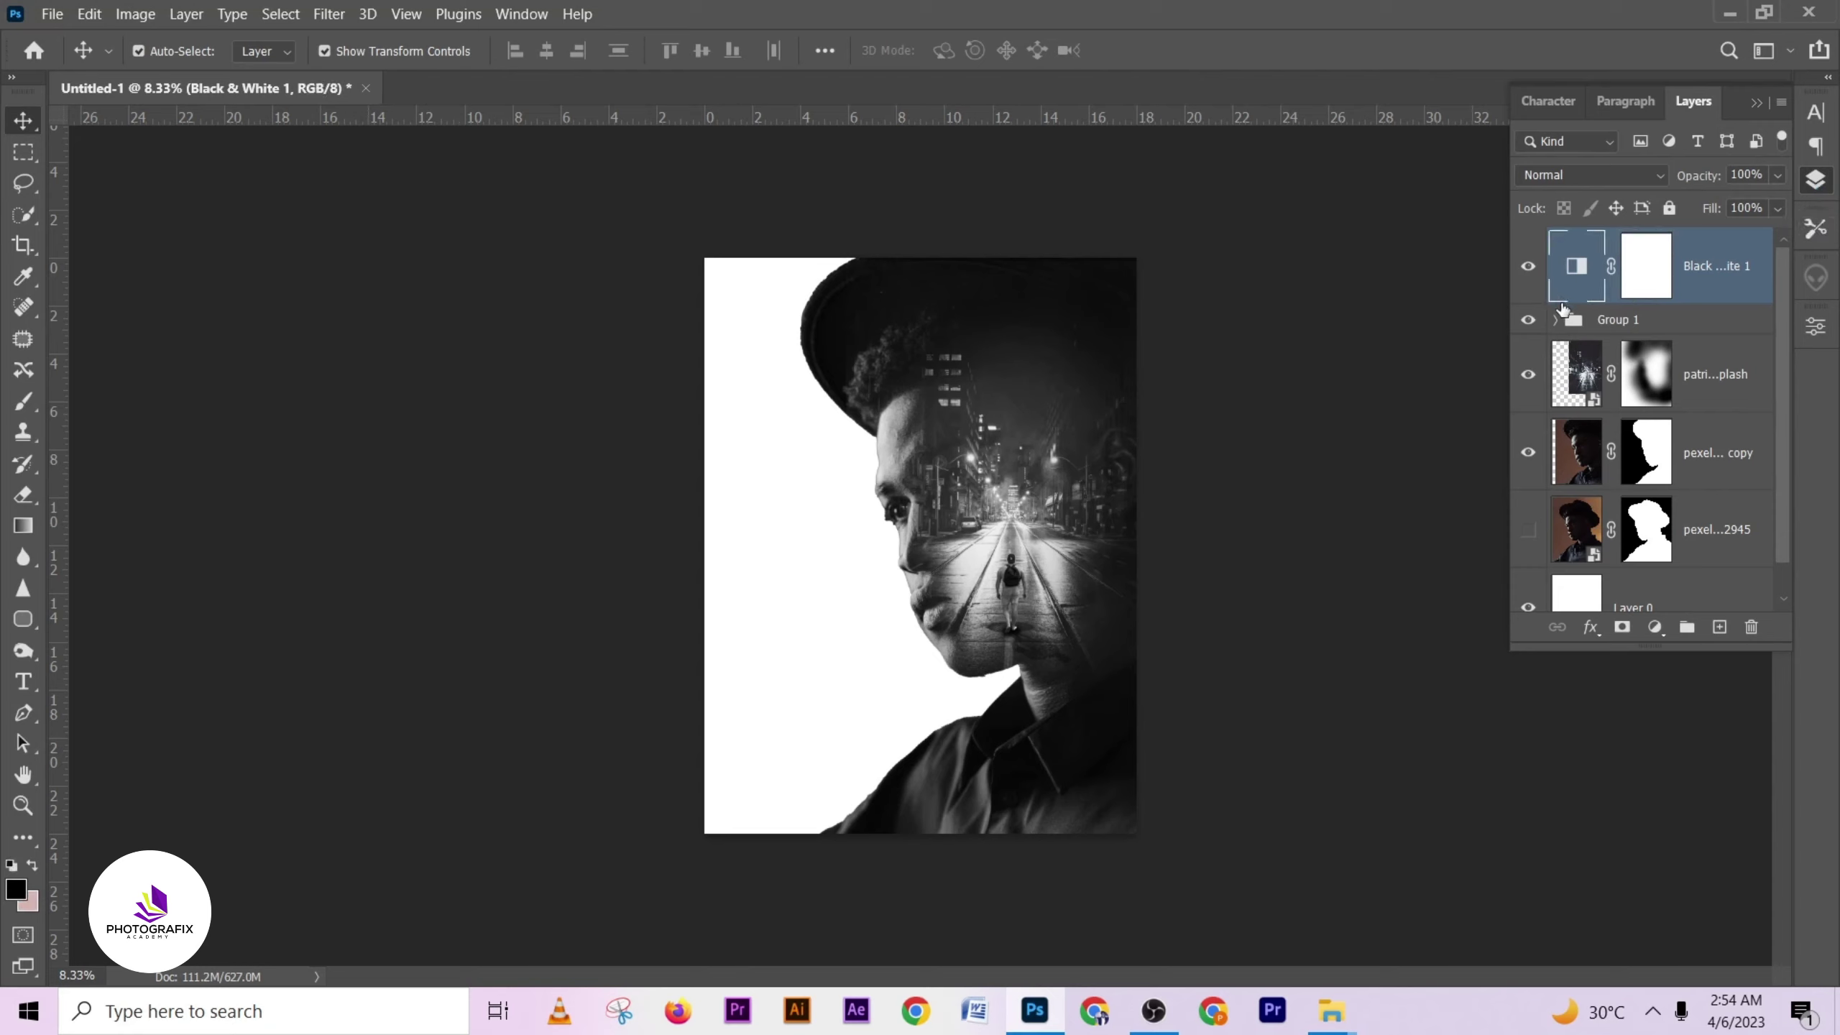
double_click(1573, 281)
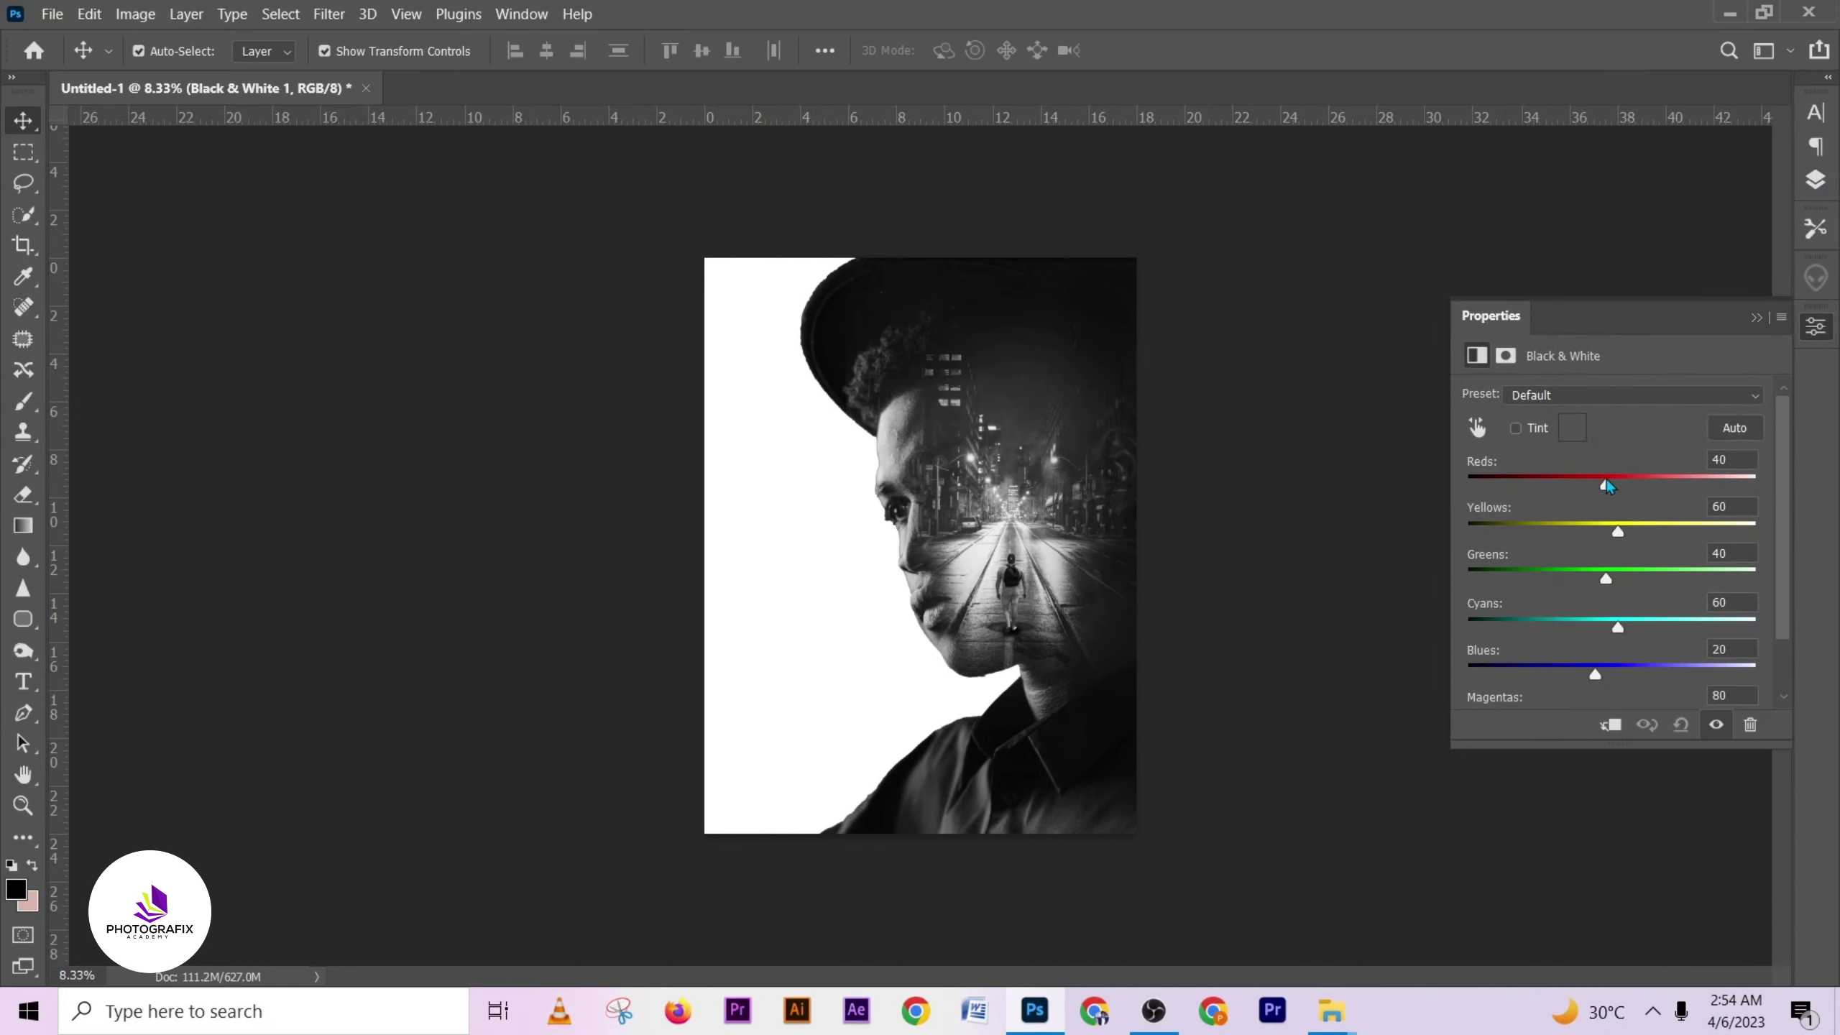
left_click_drag(1606, 482, 1576, 537)
left_click(1756, 317)
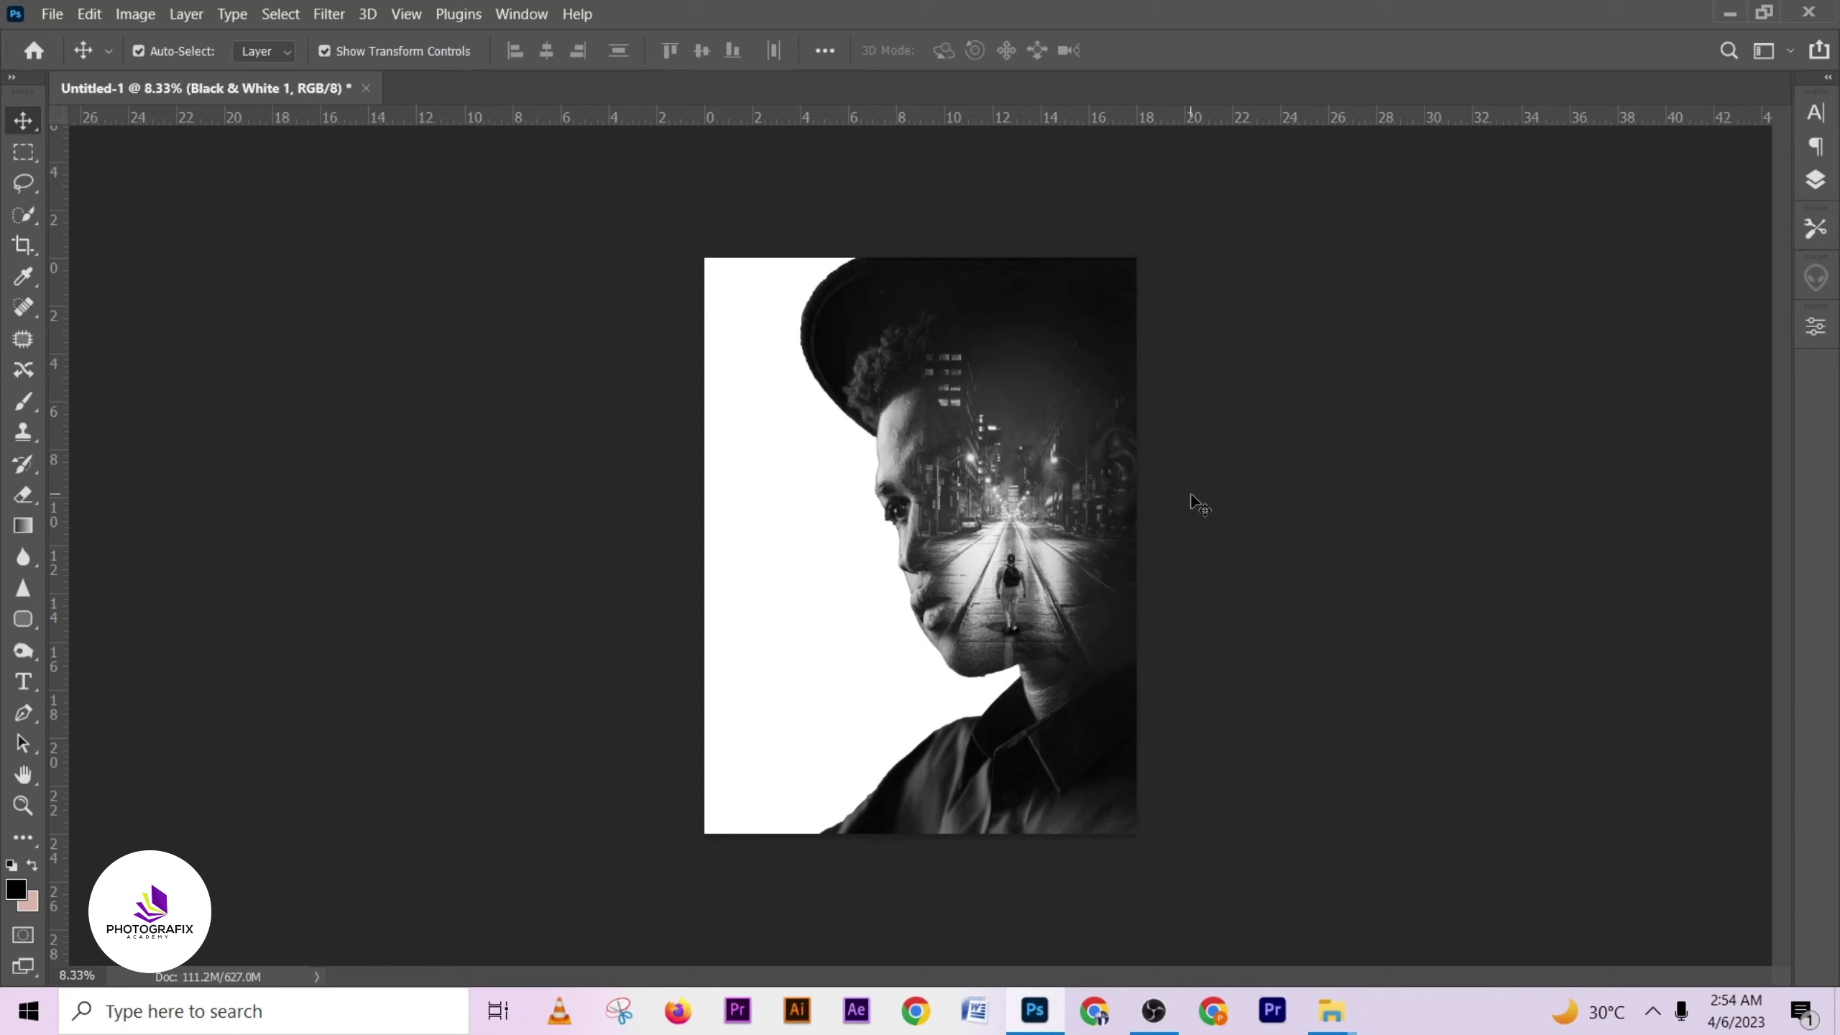
- Hide the white Layer 0 background and switch to the MOVIE POSTER folder window
left_click(1815, 179)
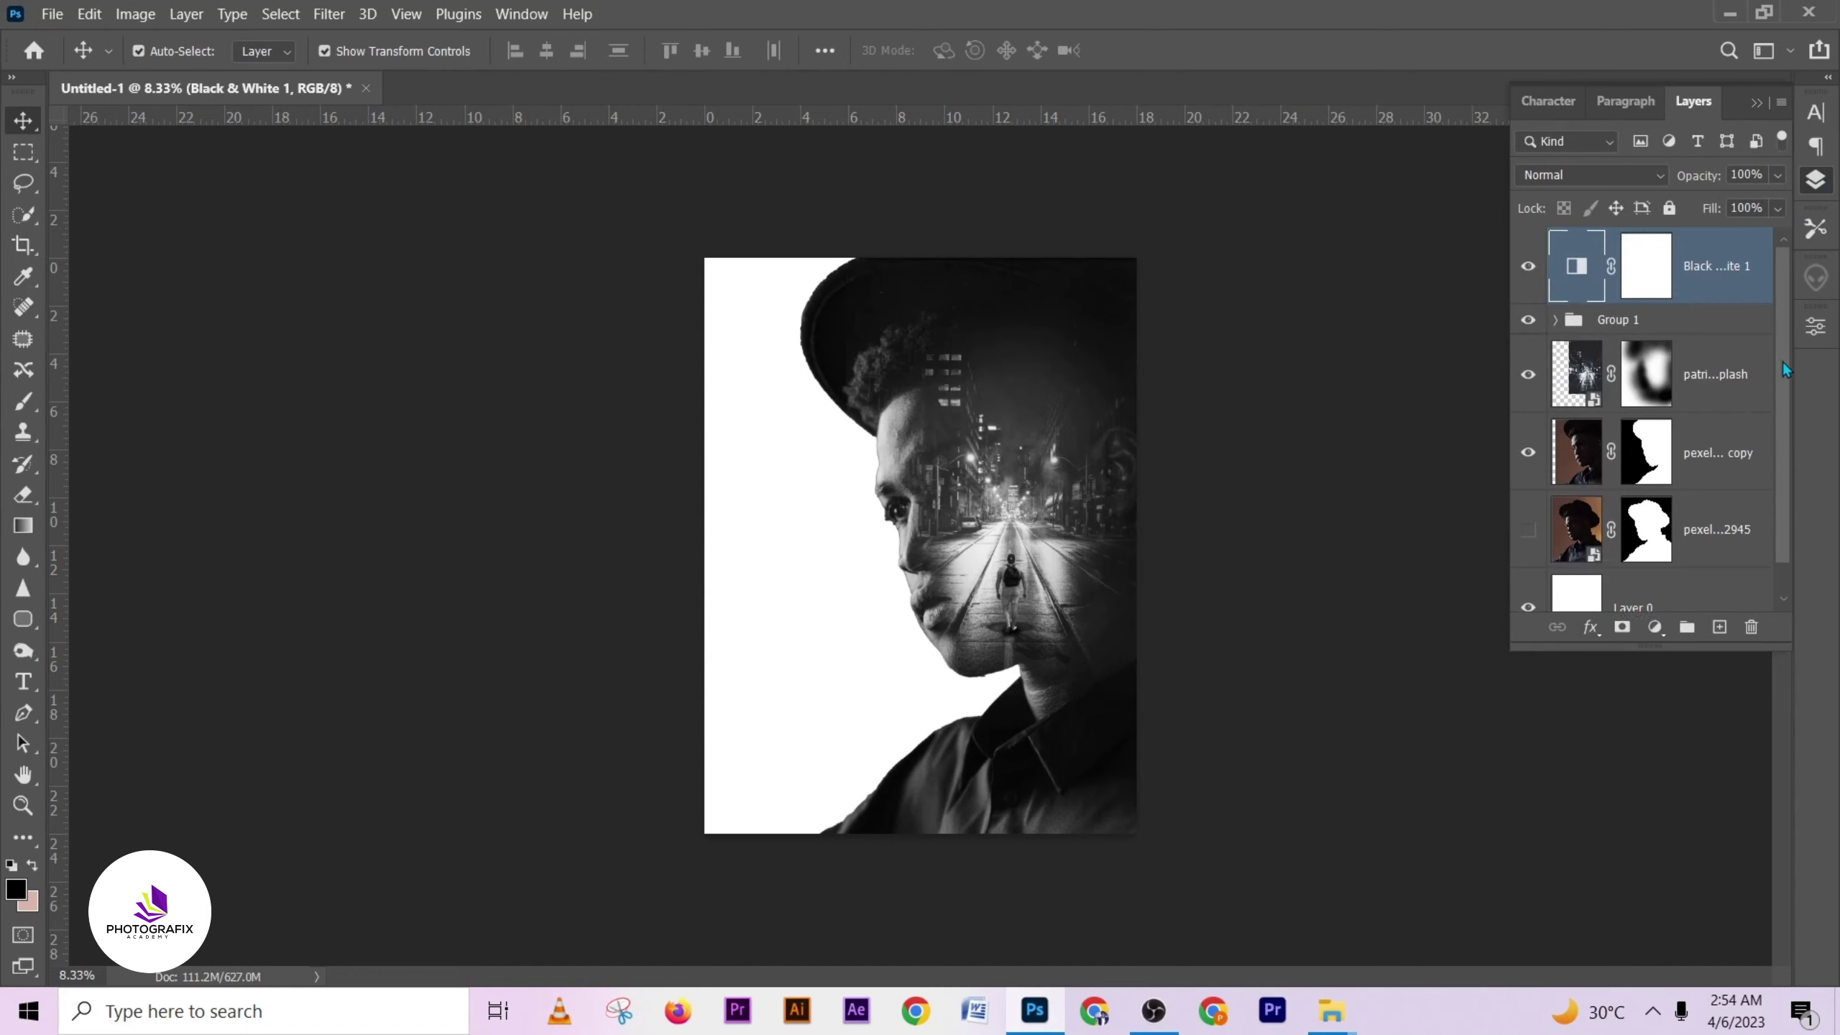
left_click_drag(1782, 369, 1785, 567)
left_click(1687, 572)
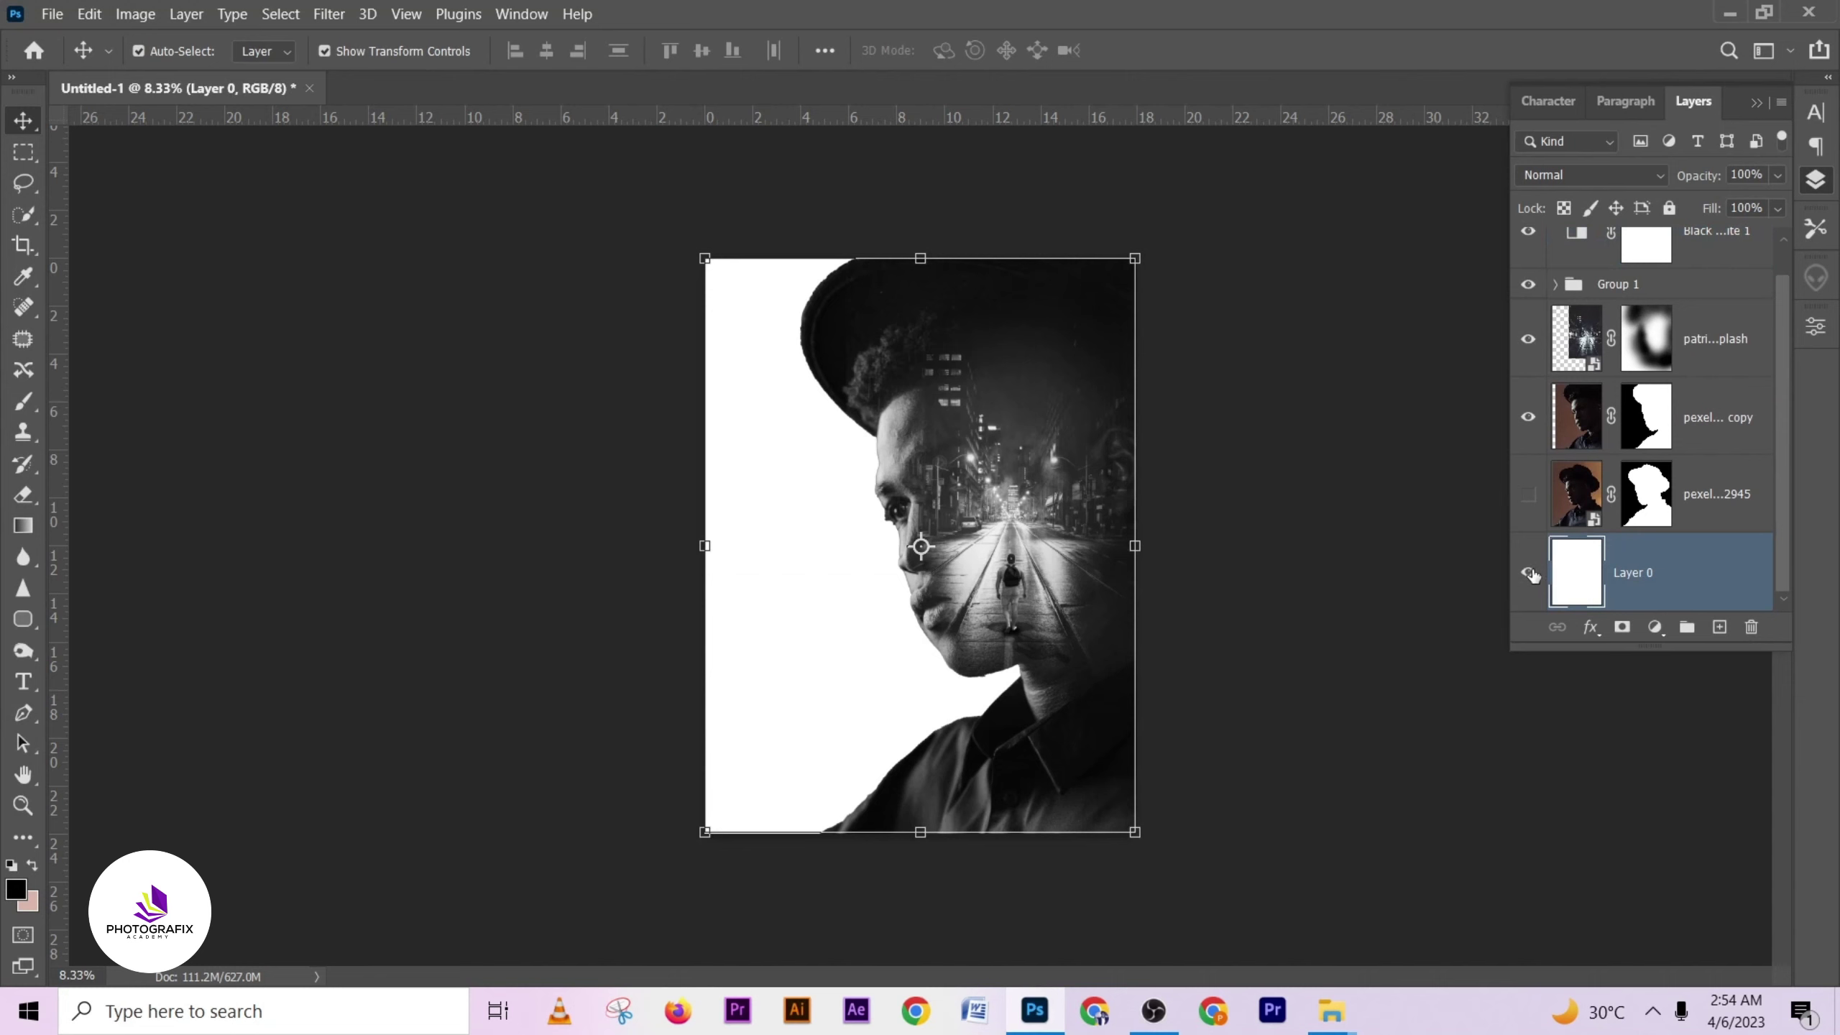
left_click(1528, 573)
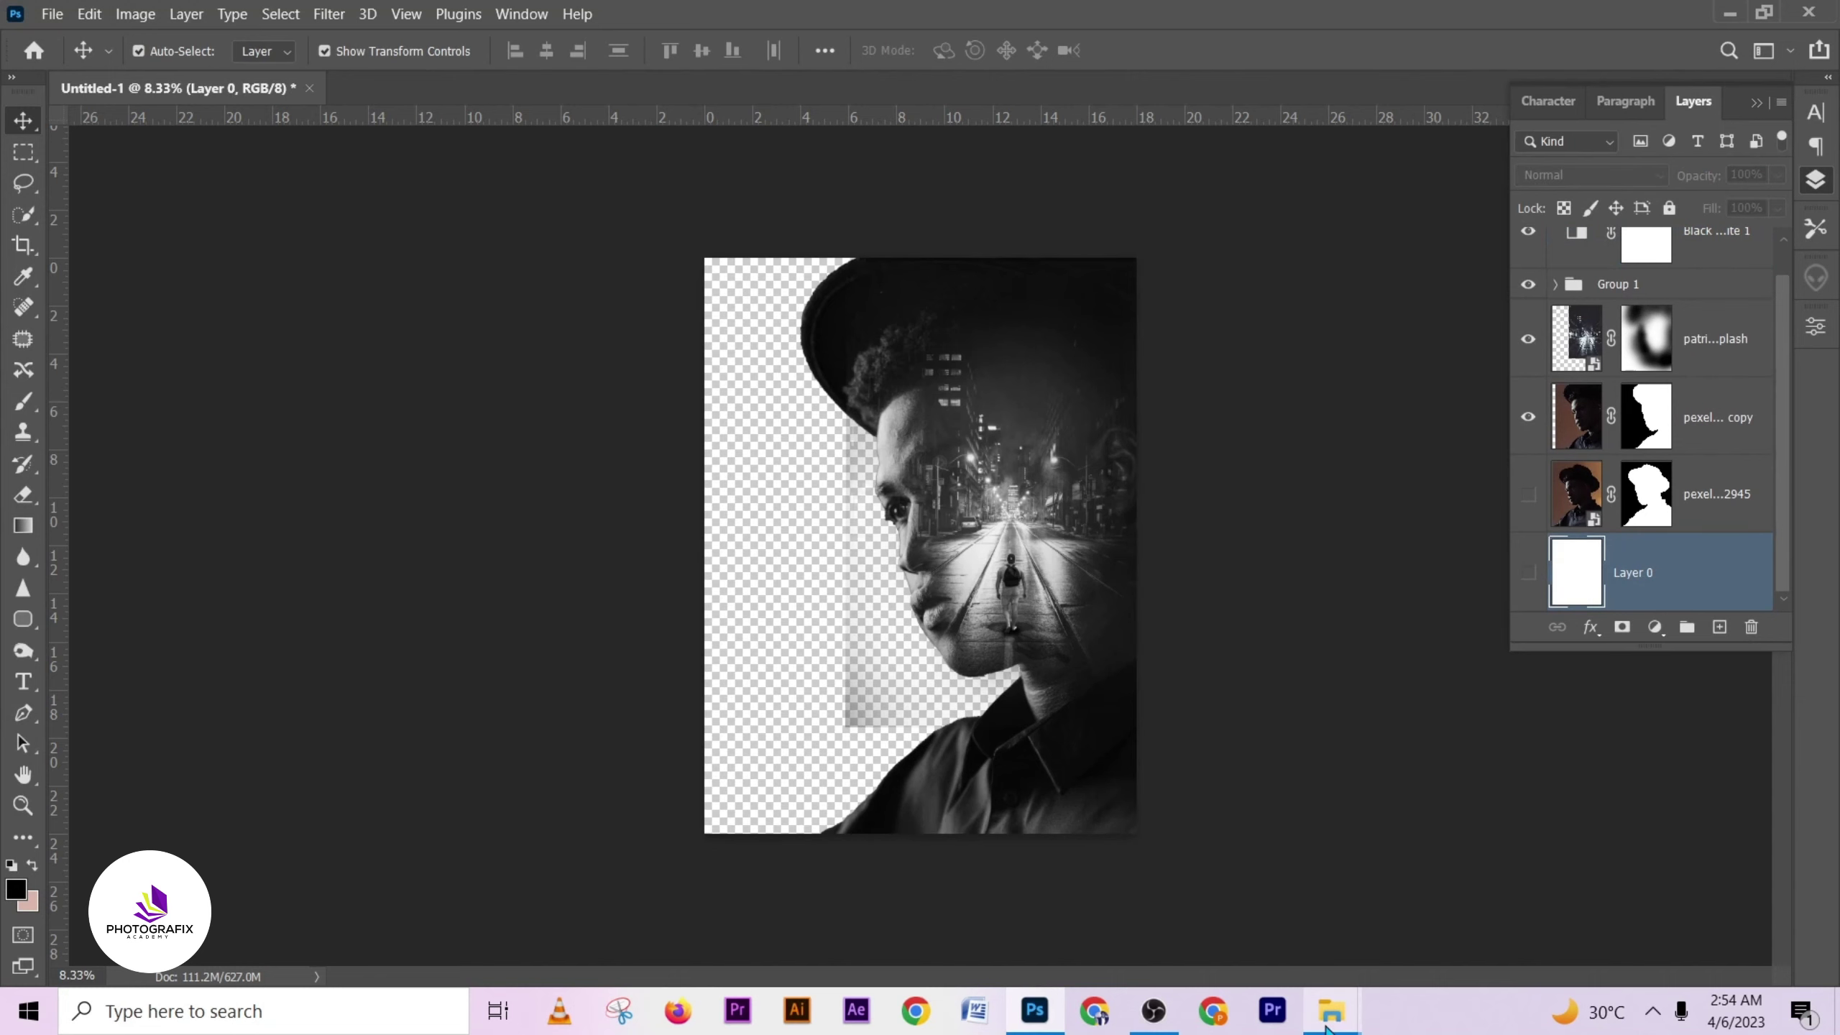
mouse_move(1328, 1014)
left_click(1187, 916)
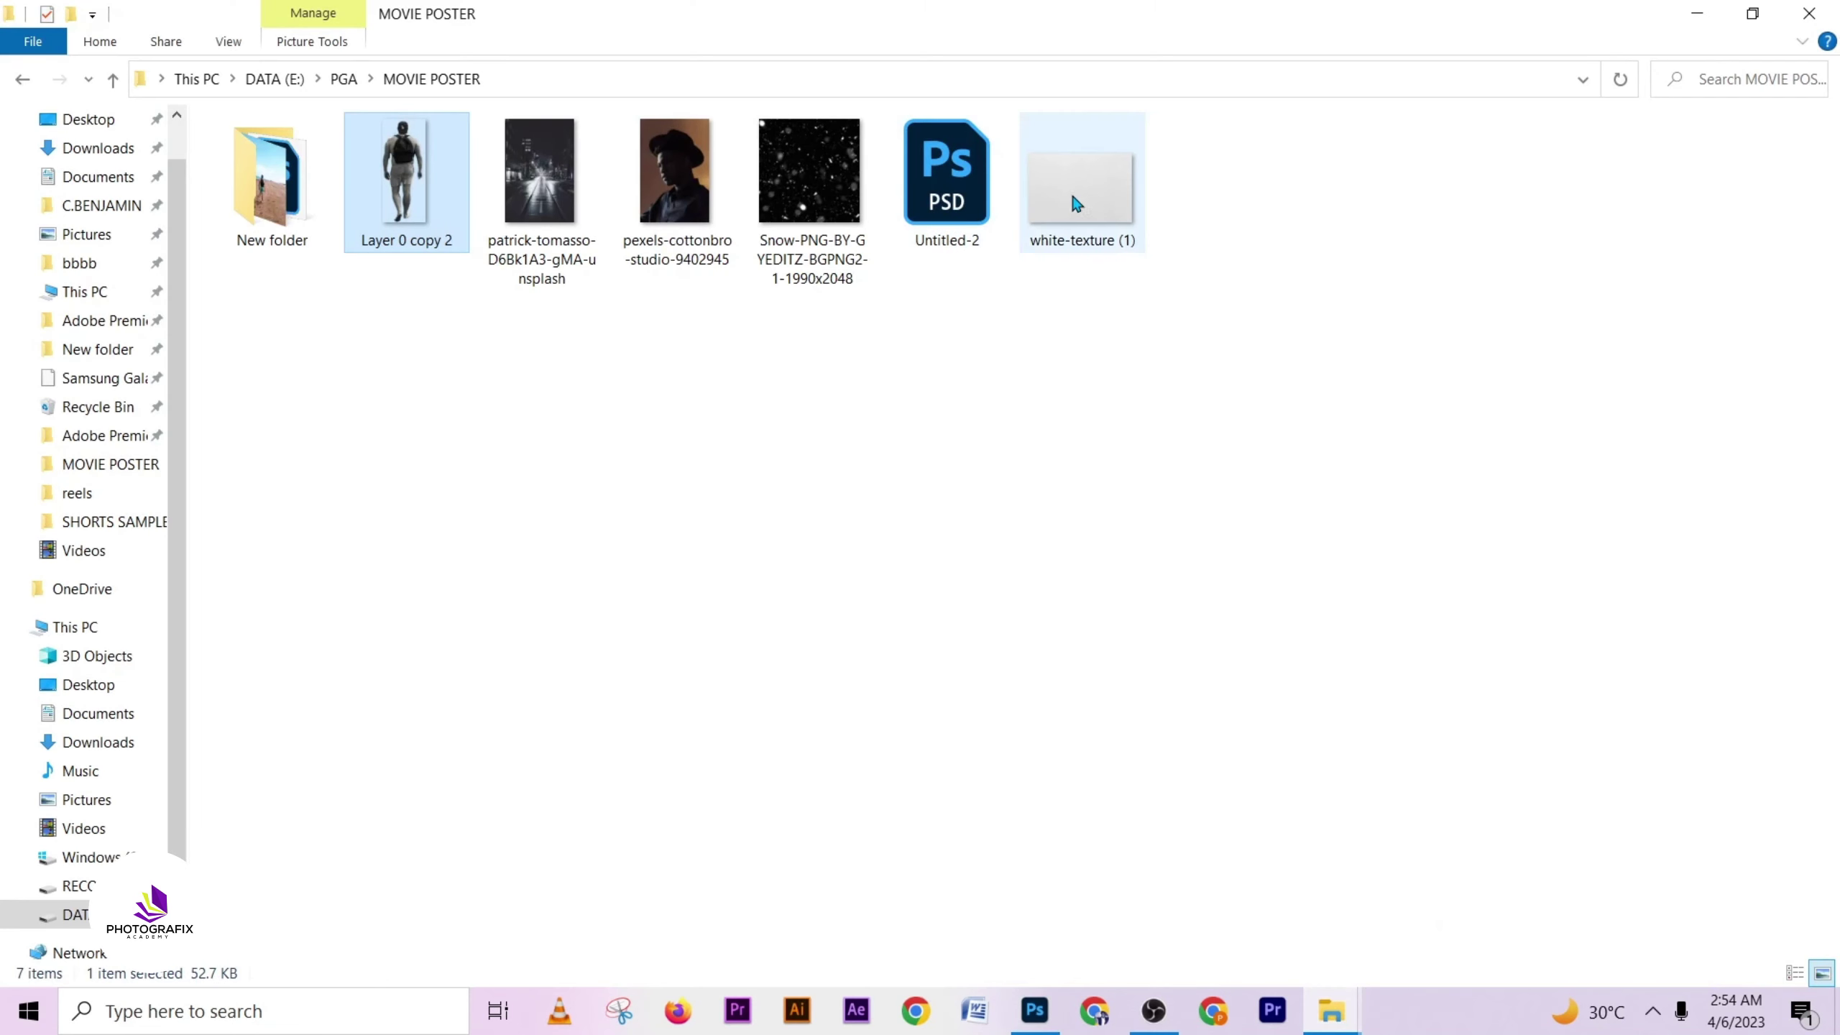
- Open white-texture (1).jpg in Photoshop by dragging it from the MOVIE POSTER folder
left_click_drag(1078, 204, 1663, 567)
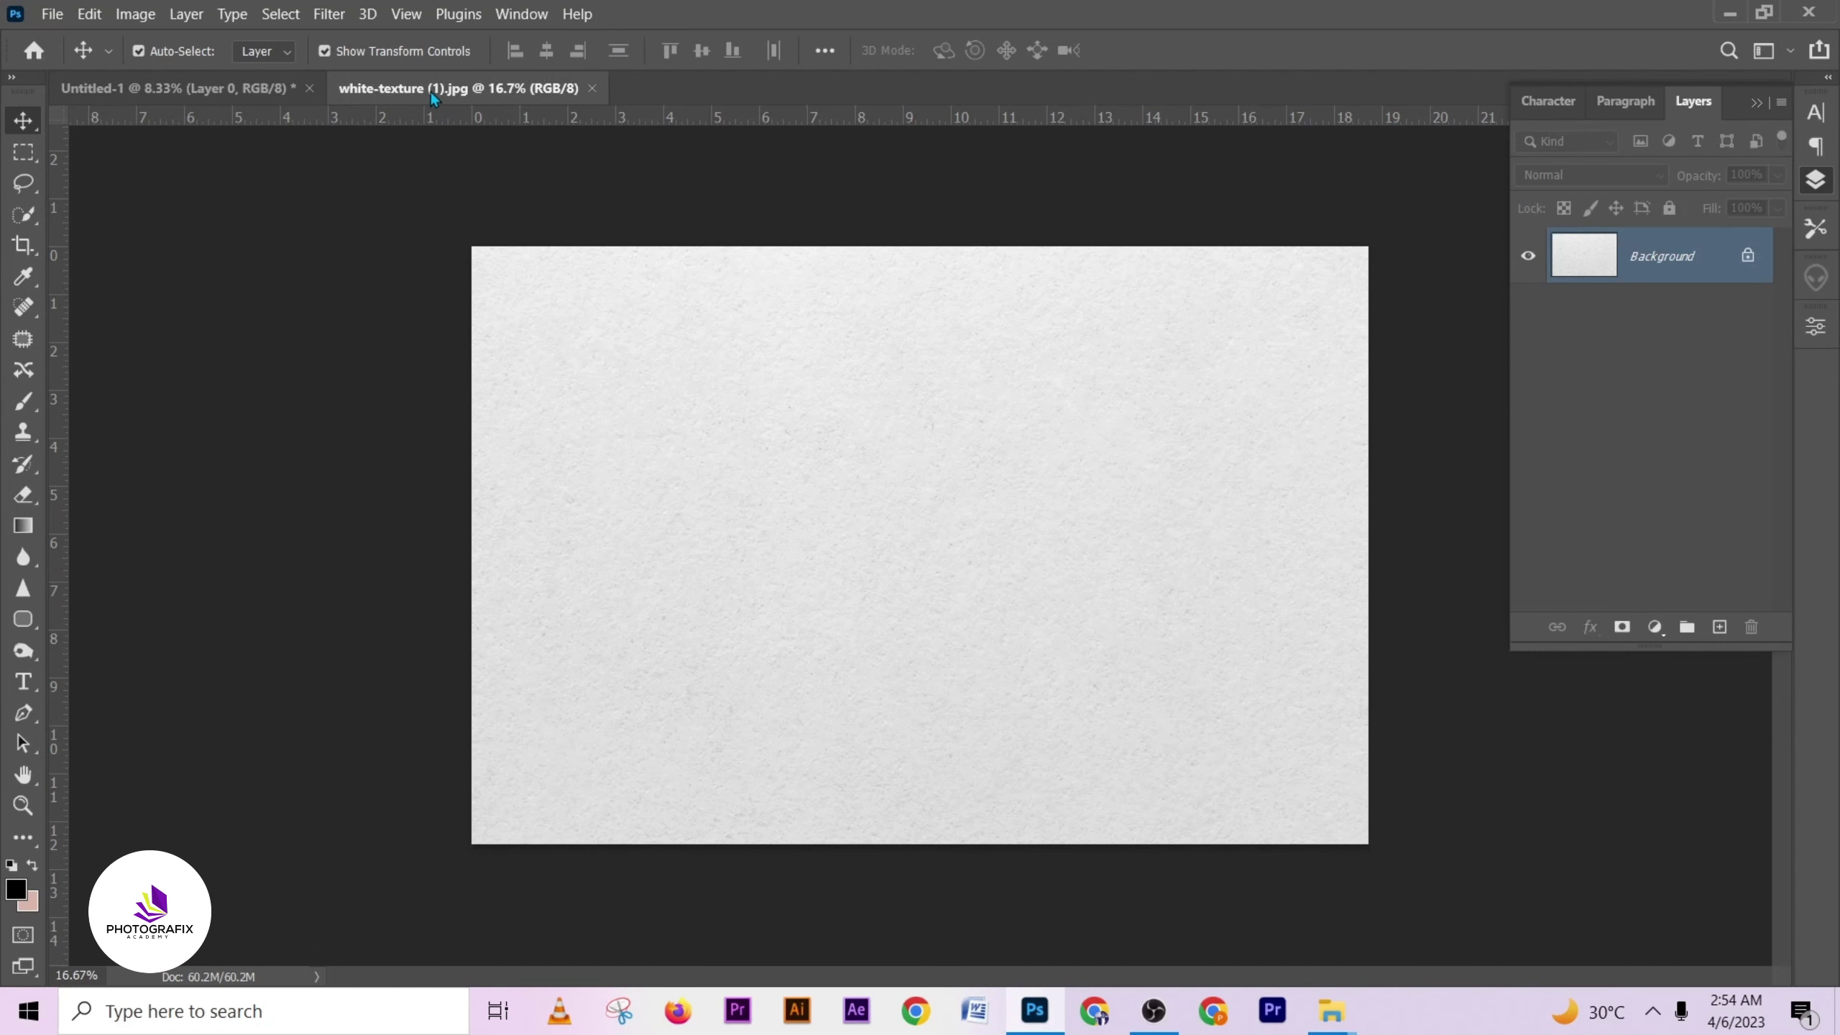
- Copy the white texture into the poster as Layer 2, enlarged to about 196% to cover the canvas
left_click_drag(431, 92, 1195, 741)
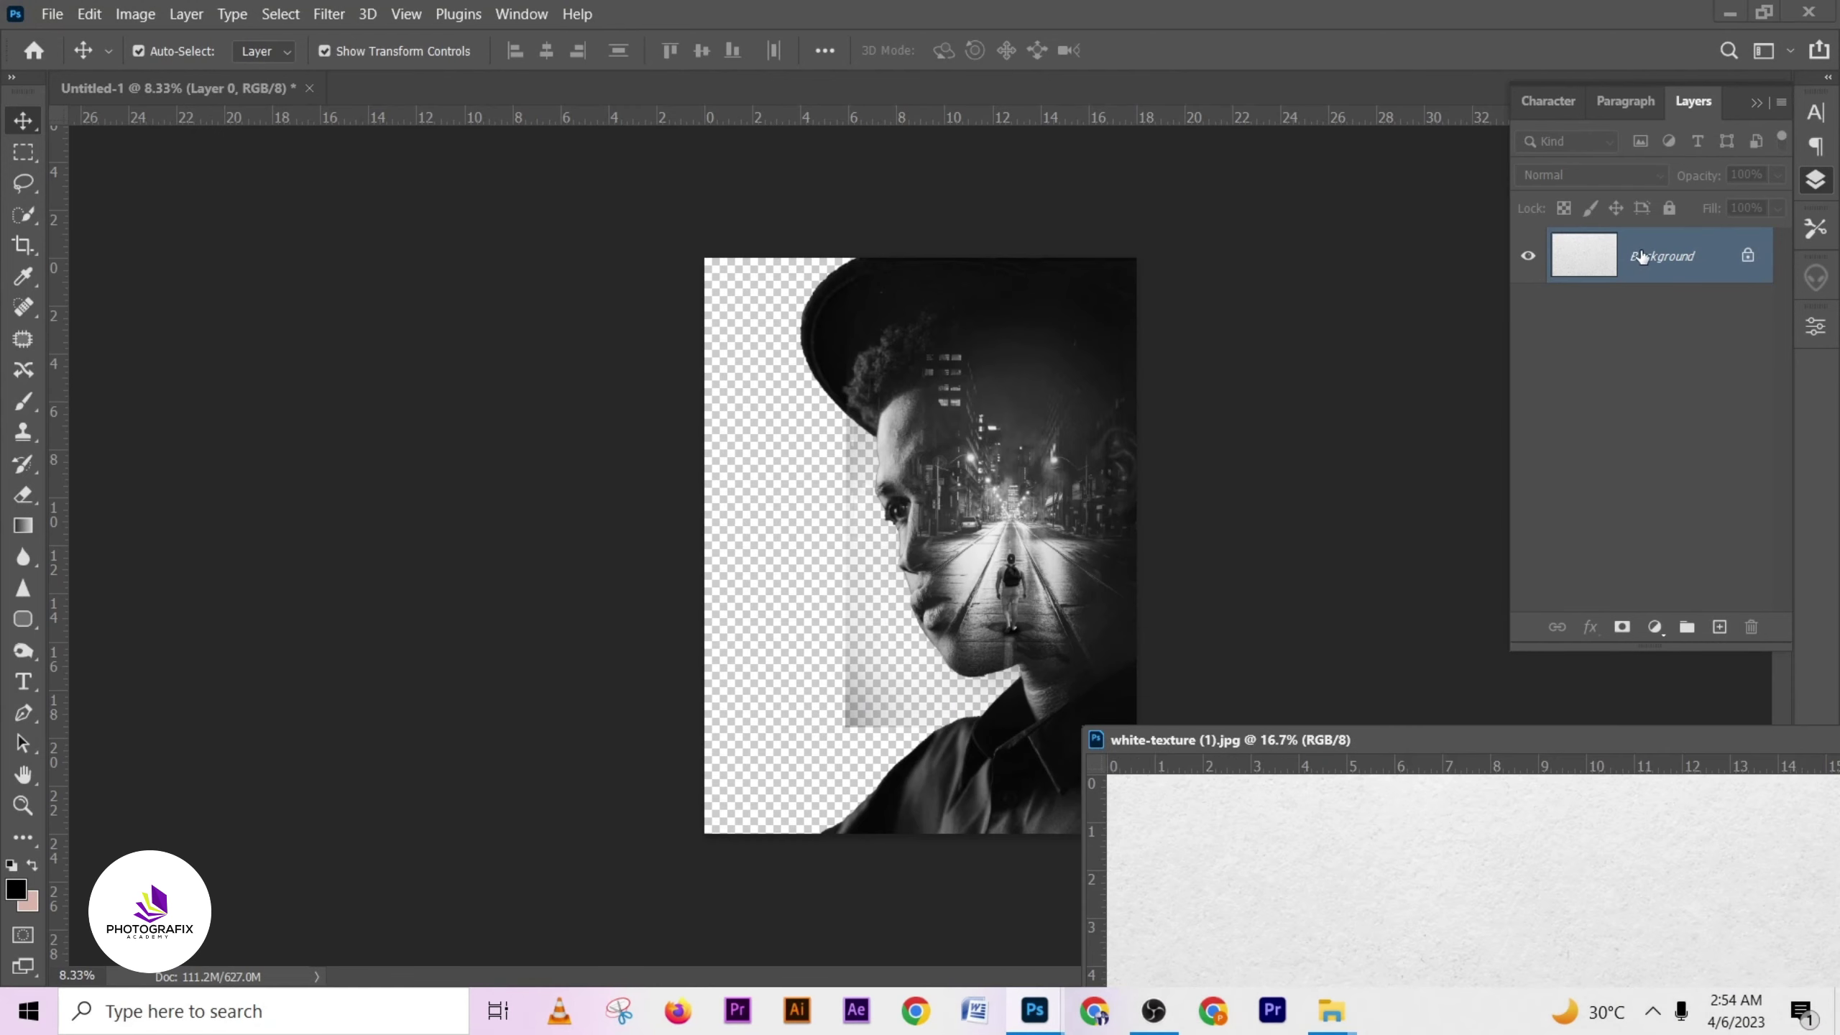
left_click_drag(1640, 257, 819, 666)
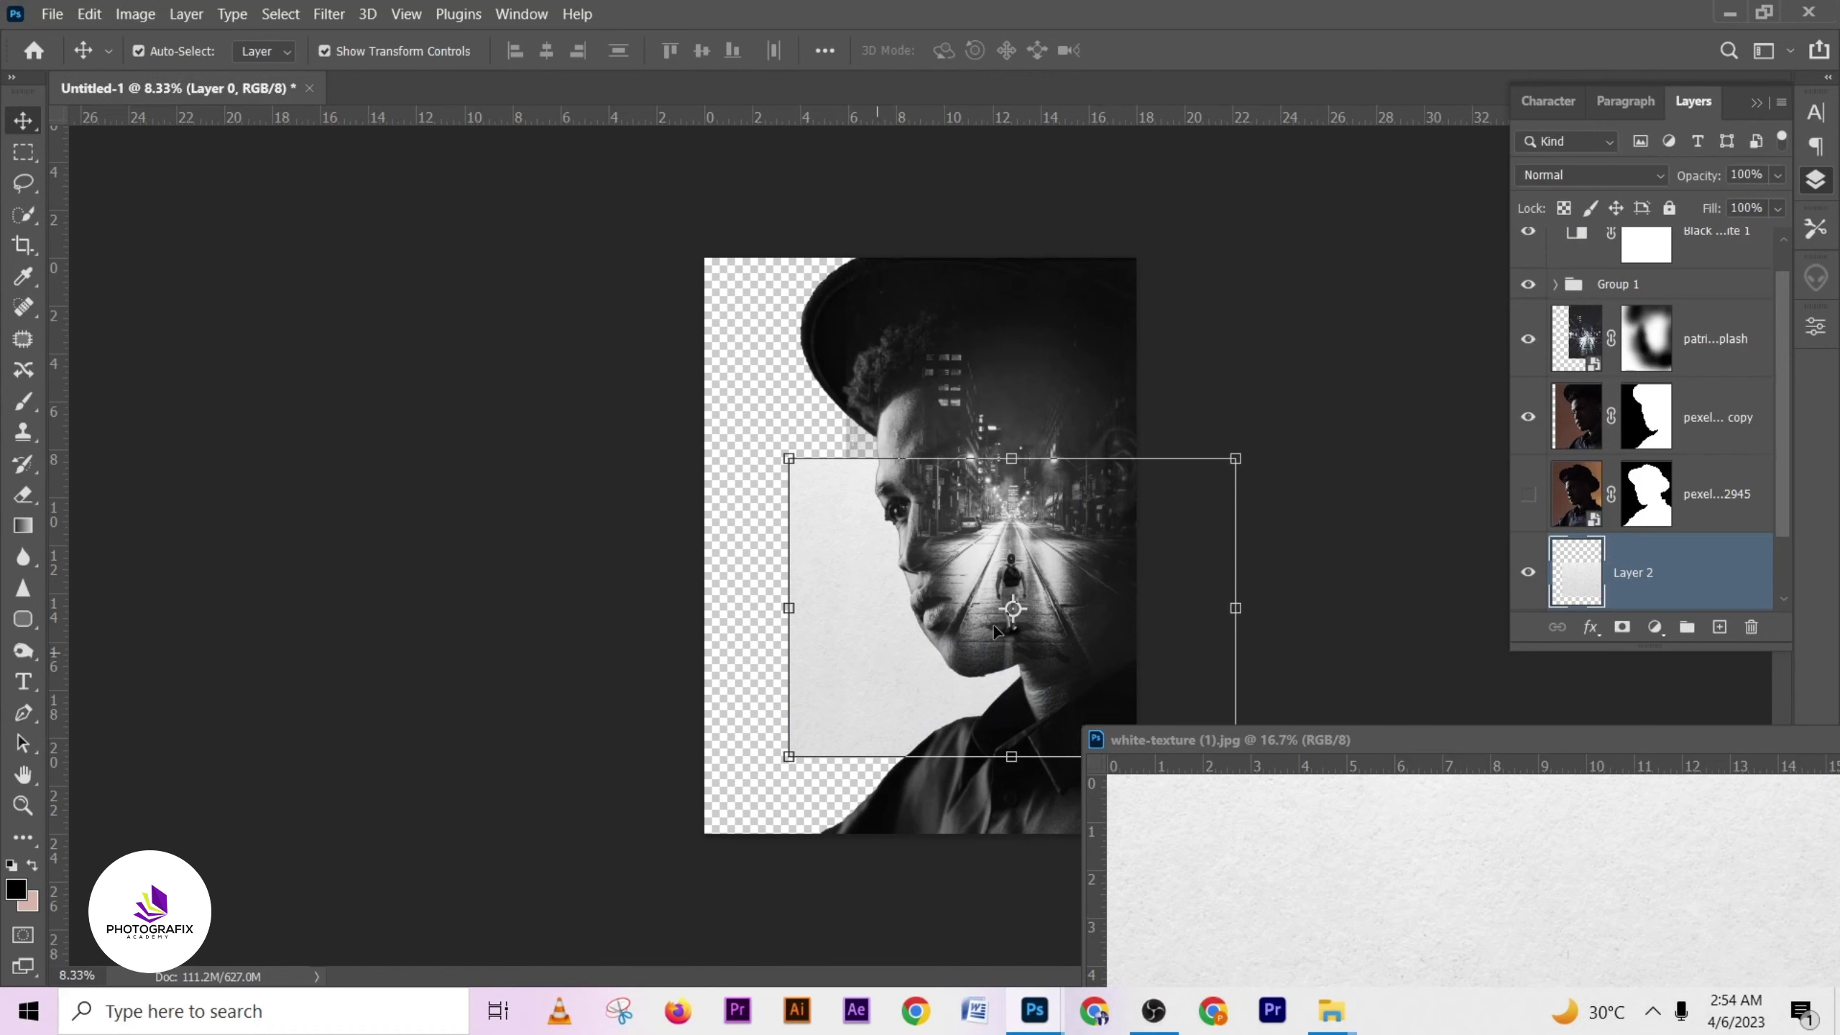
left_click_drag(1259, 757, 426, 97)
left_click(188, 88)
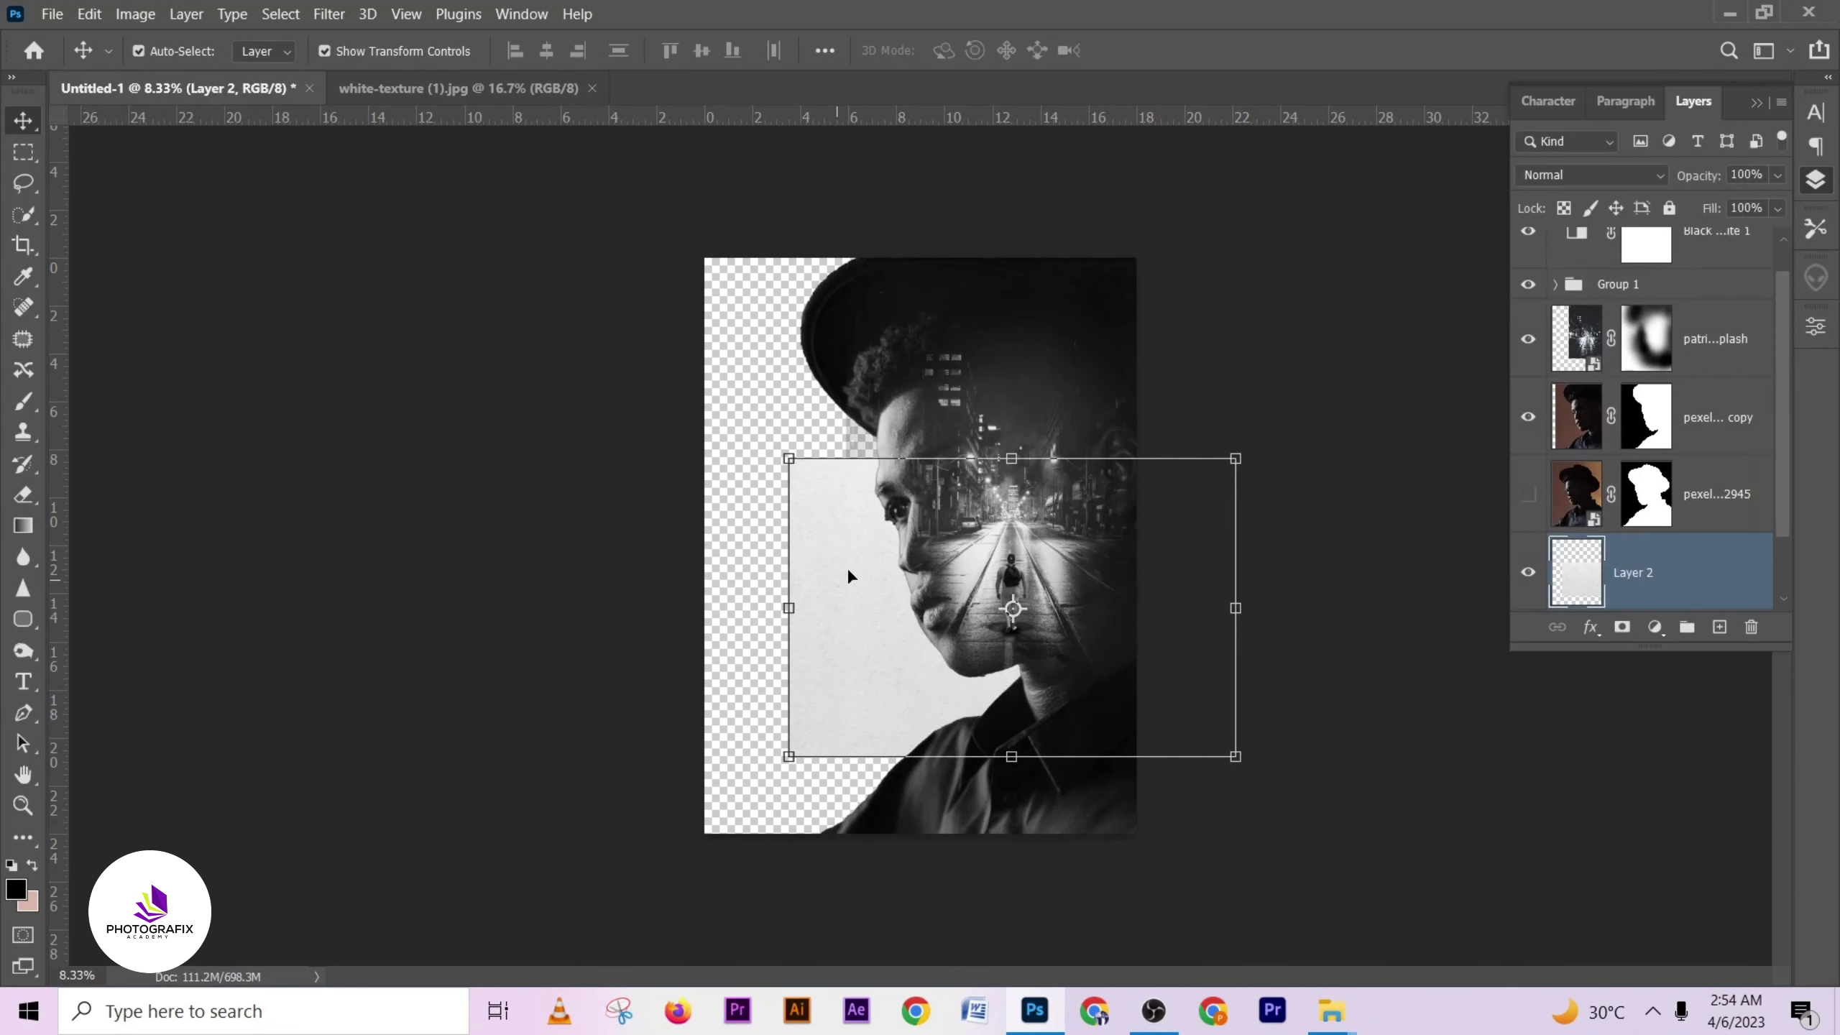
left_click_drag(787, 455, 517, 185)
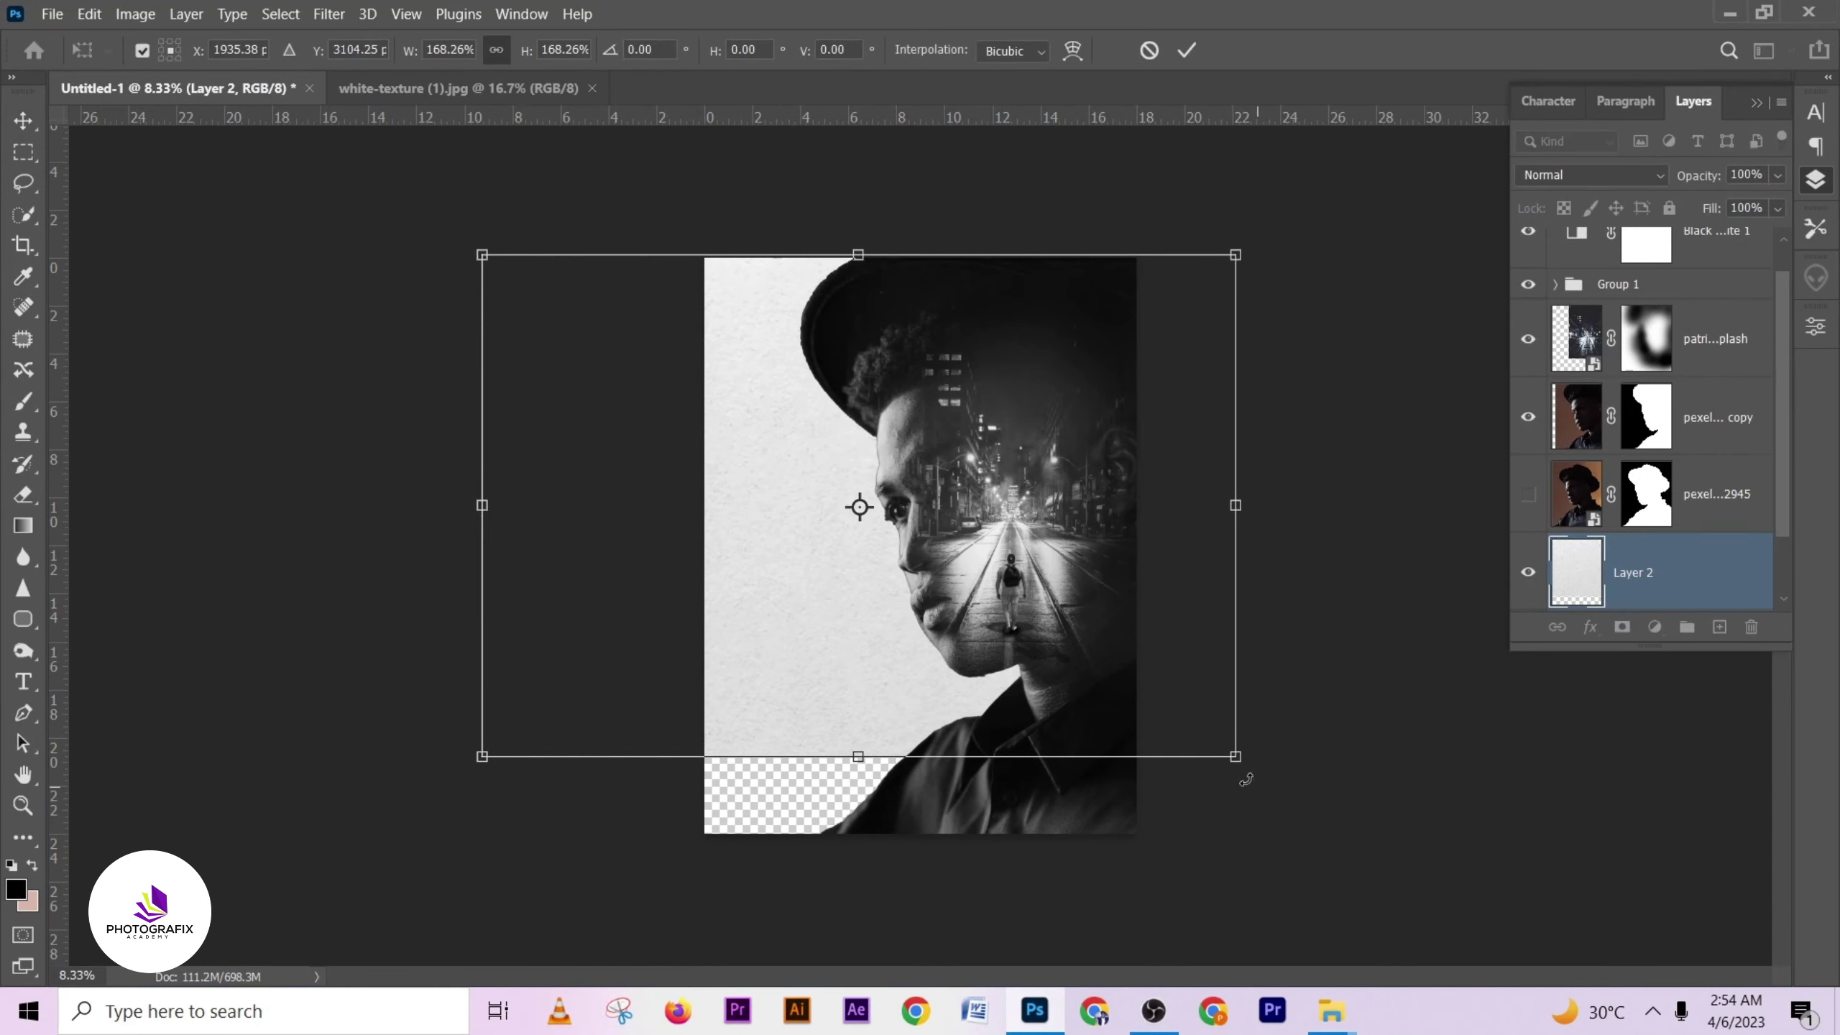
left_click_drag(1233, 758, 1361, 840)
left_click(1187, 51)
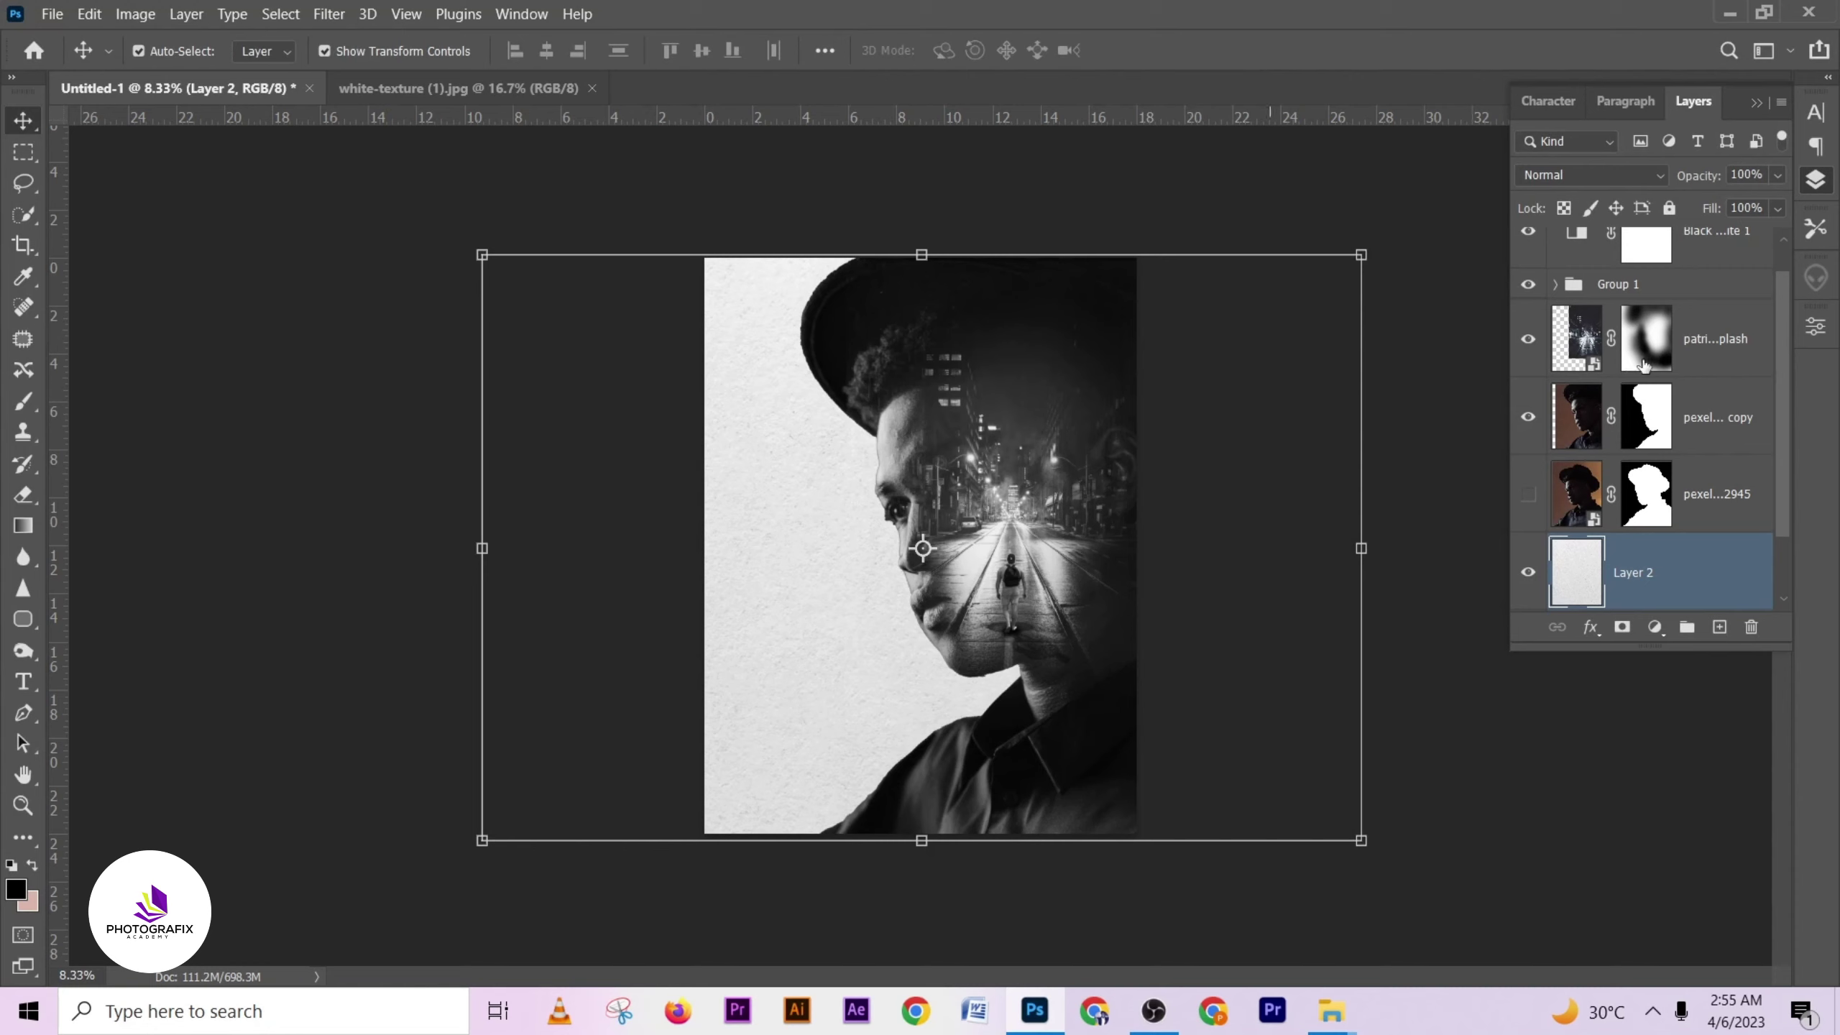
- Delete the hidden original pexels portrait layer
left_click(1725, 488)
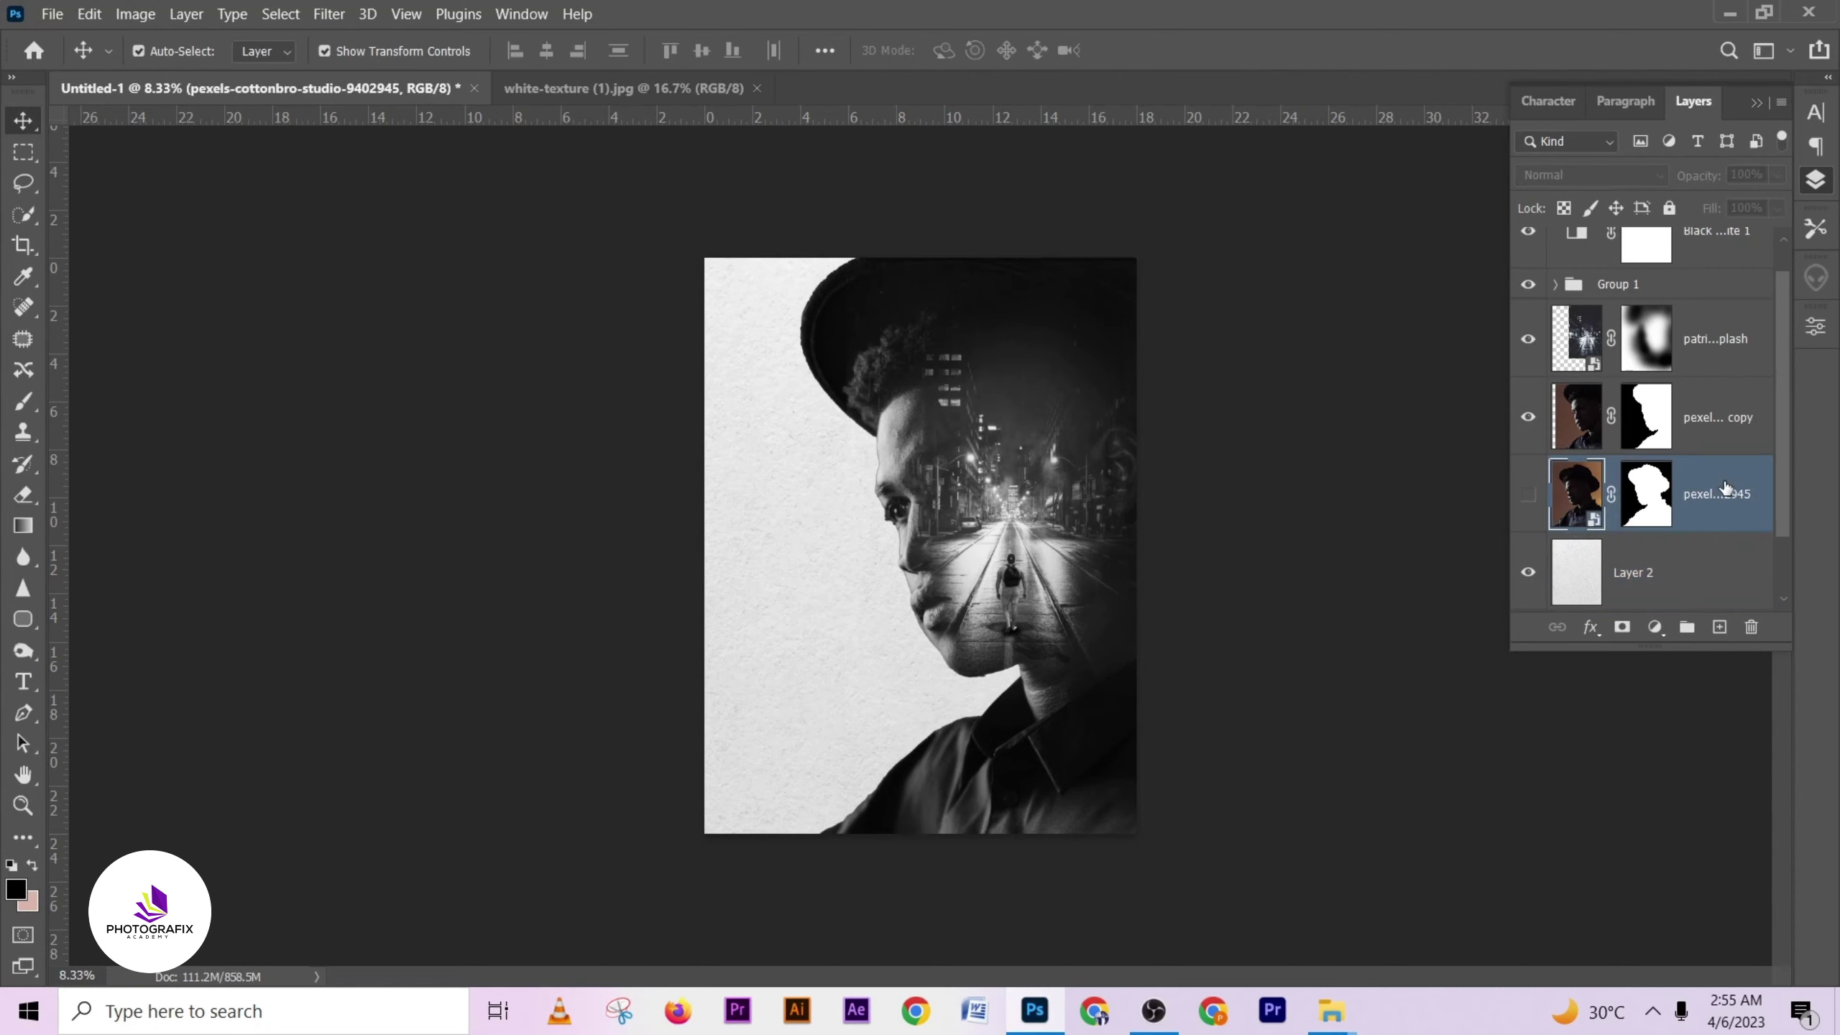
key("Delete")
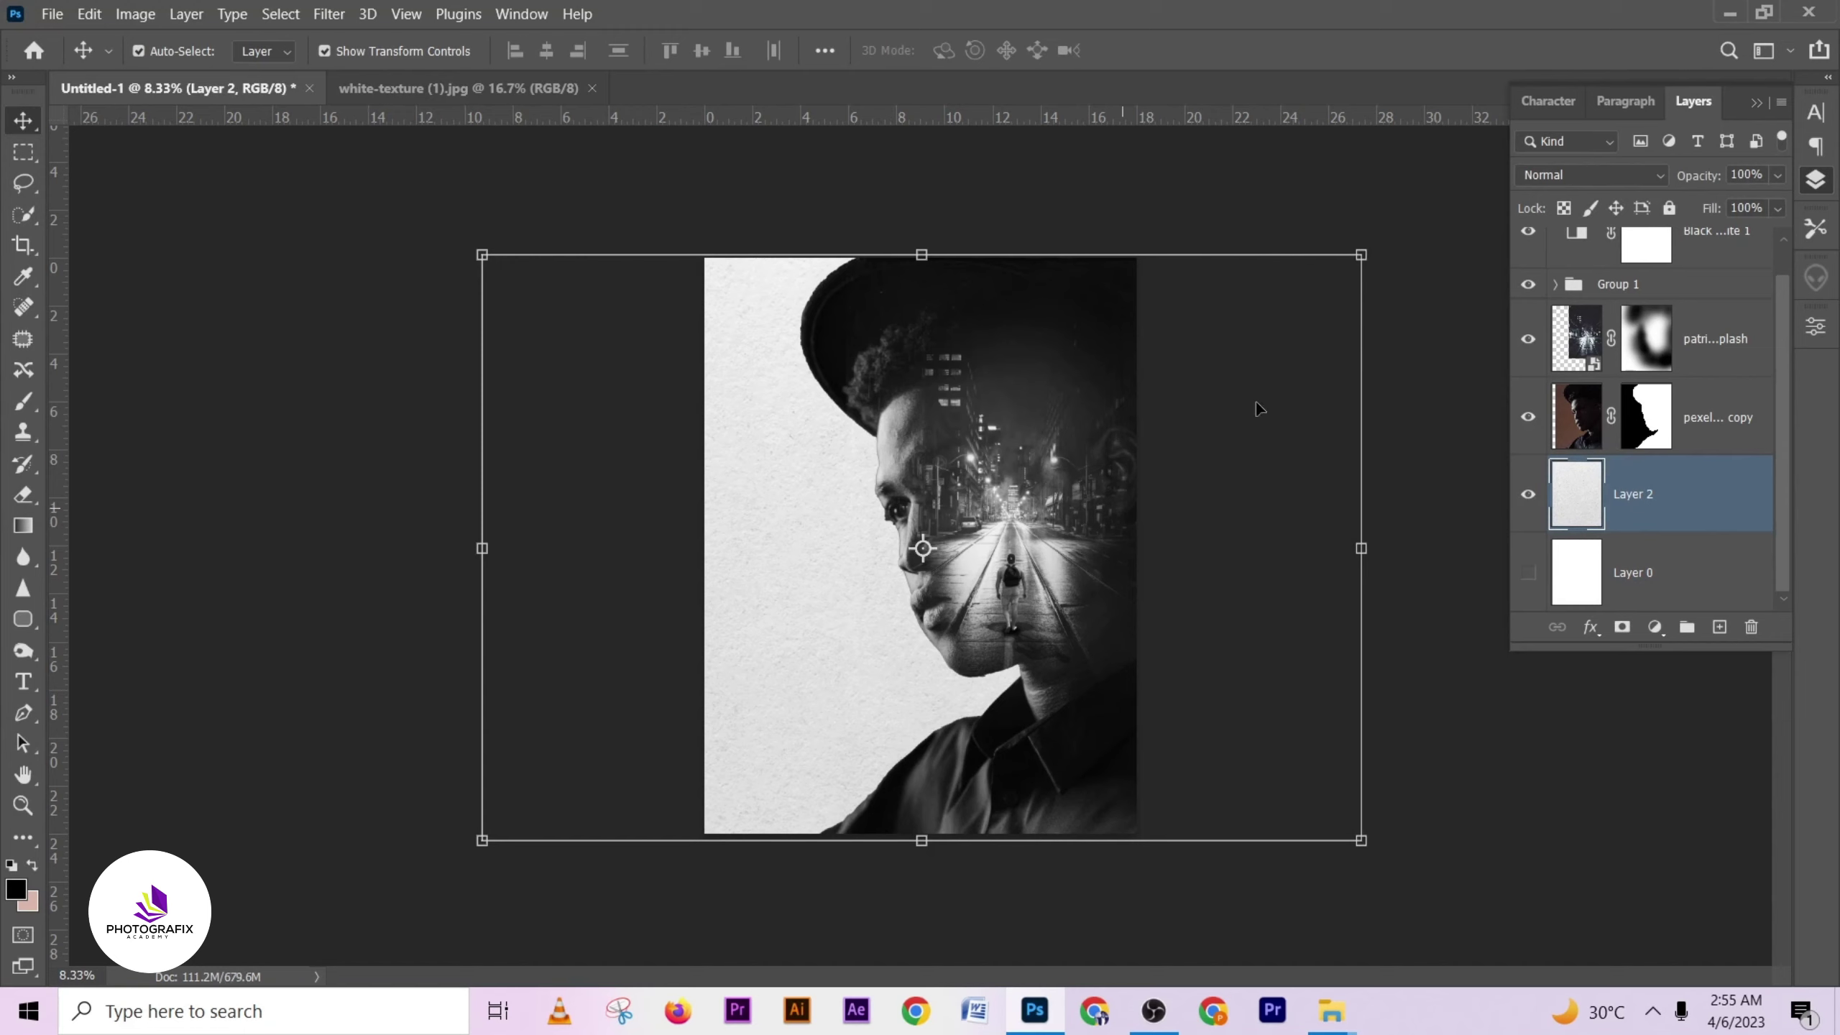
scroll(1780, 432, "up", 1)
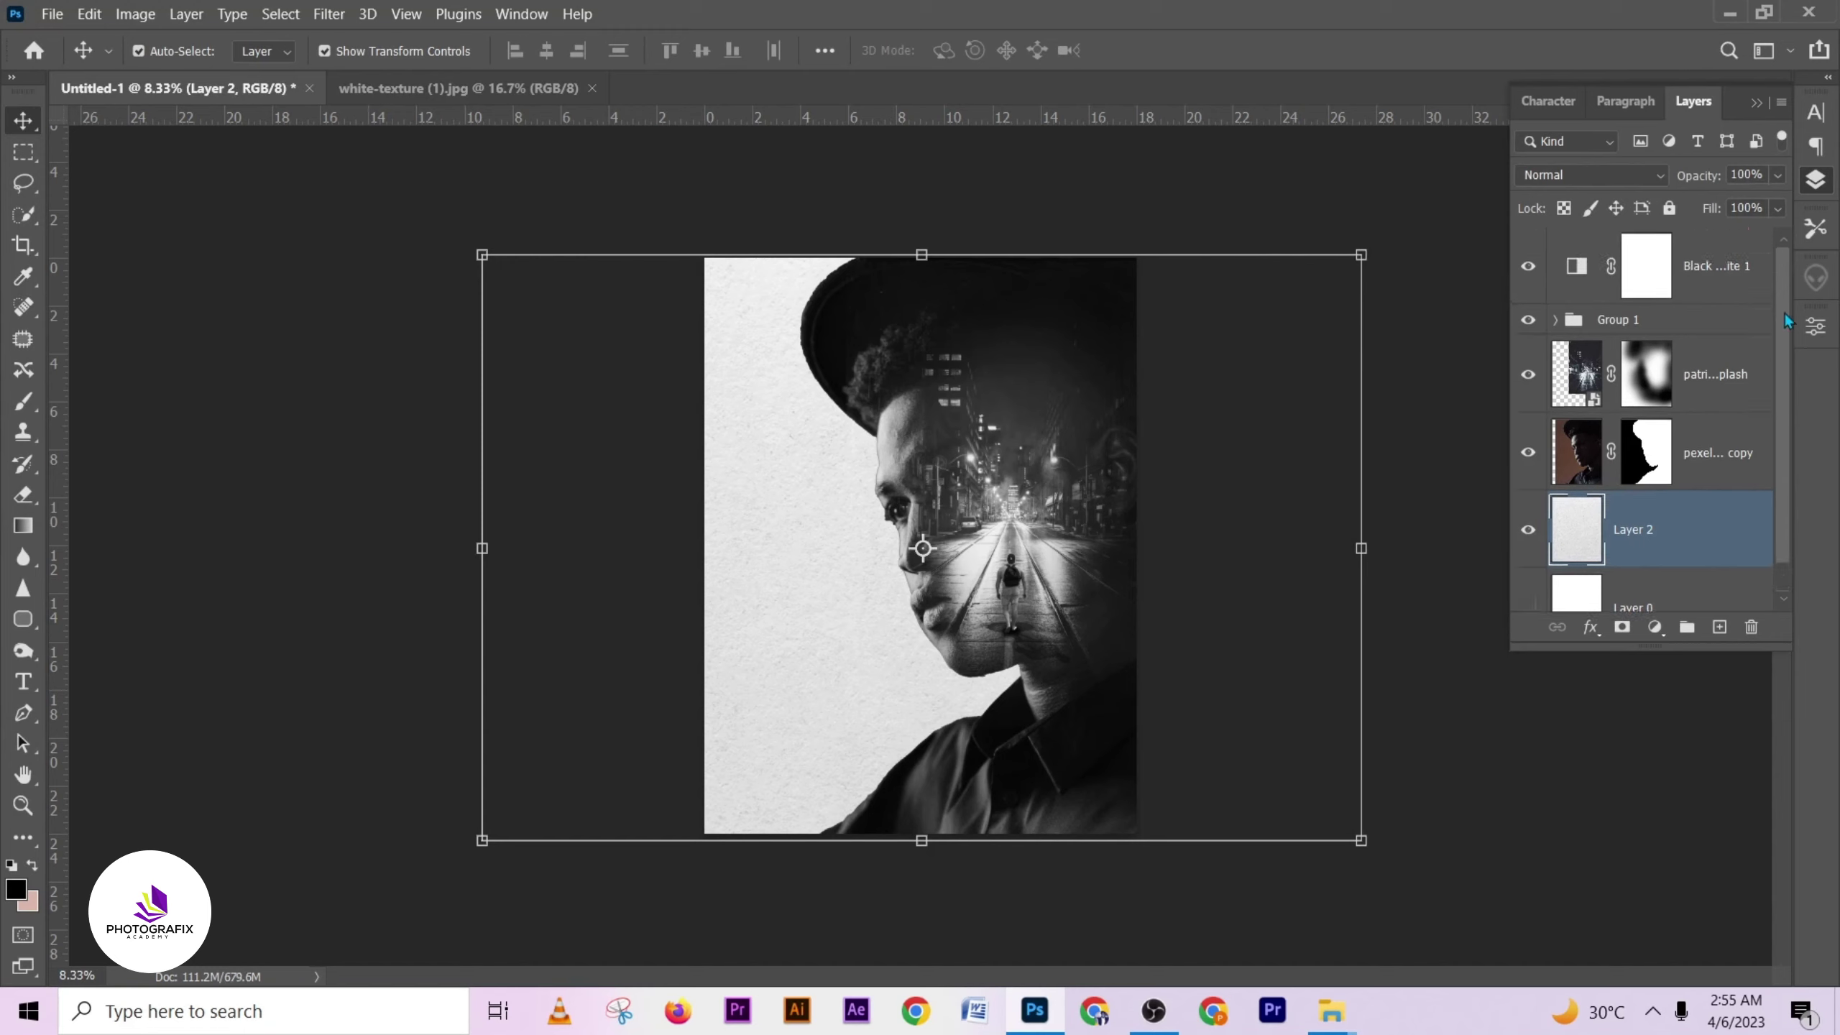
left_click(1715, 286)
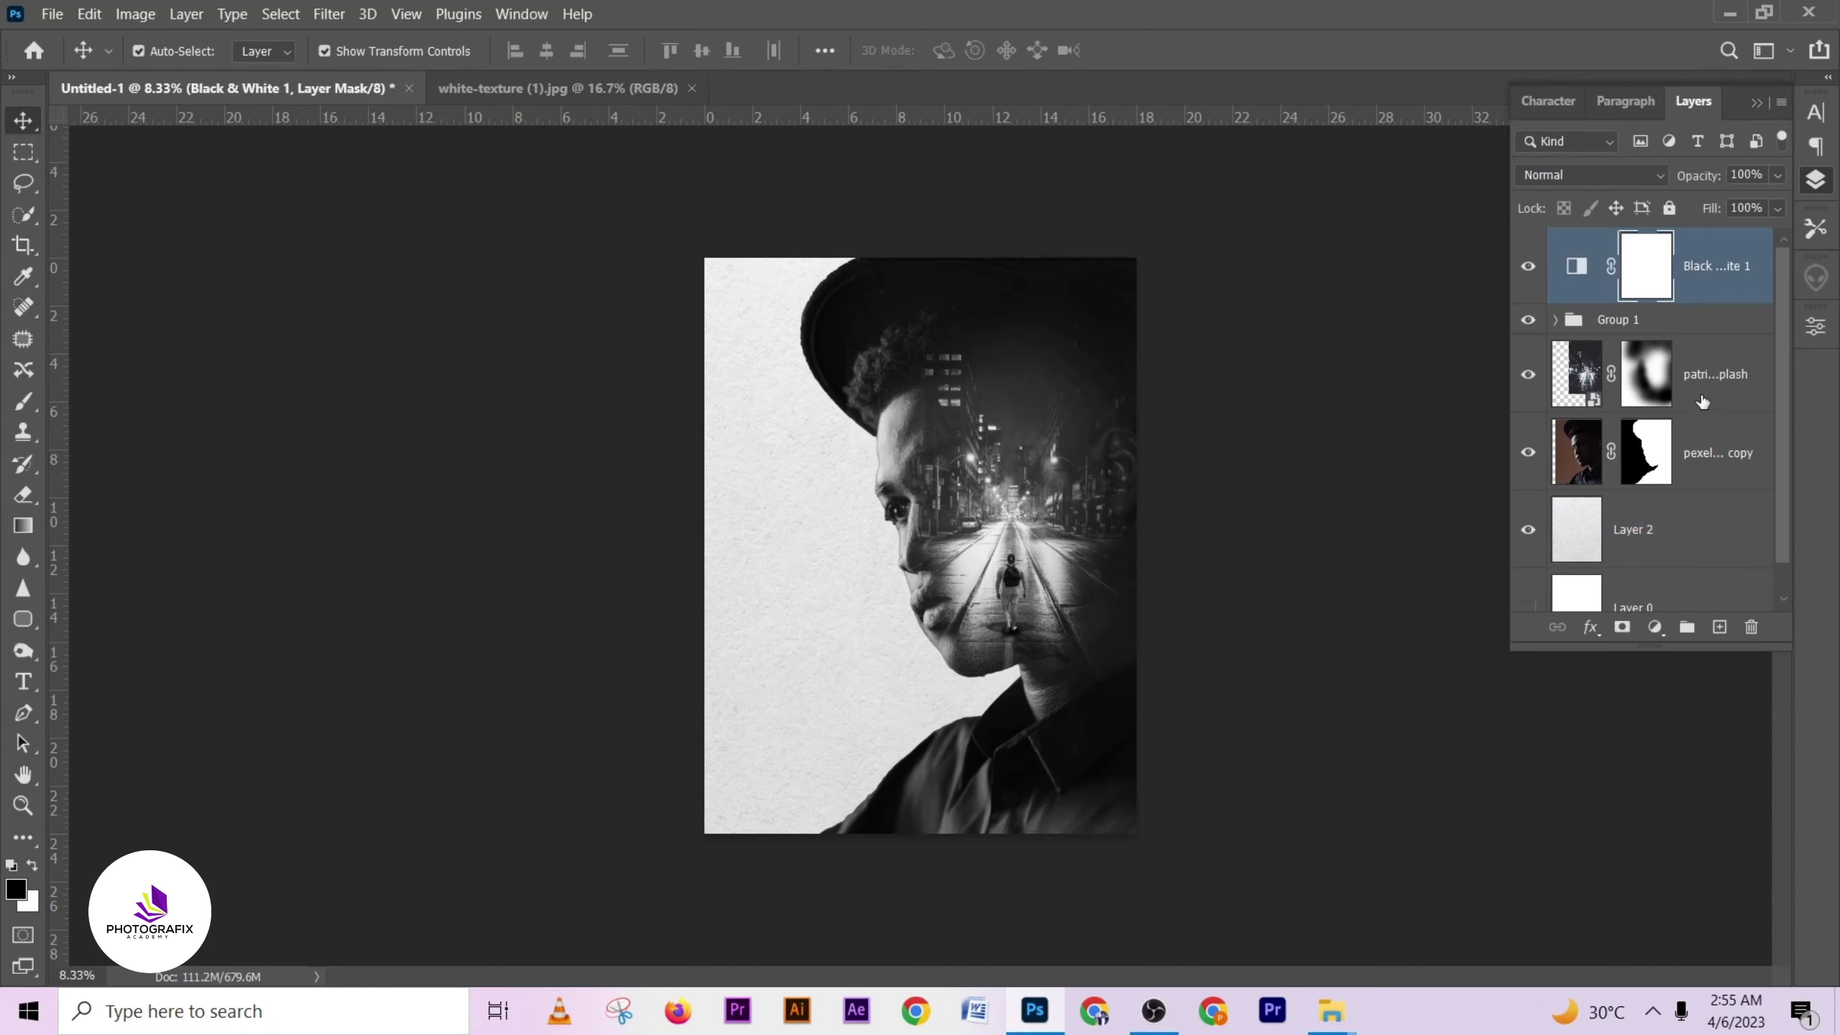
- Group the four layers into Group 2, scale it to about 114% with a 0.94° rotation, and add Layer 3
left_click(1698, 453, "shift")
key("ctrl+g")
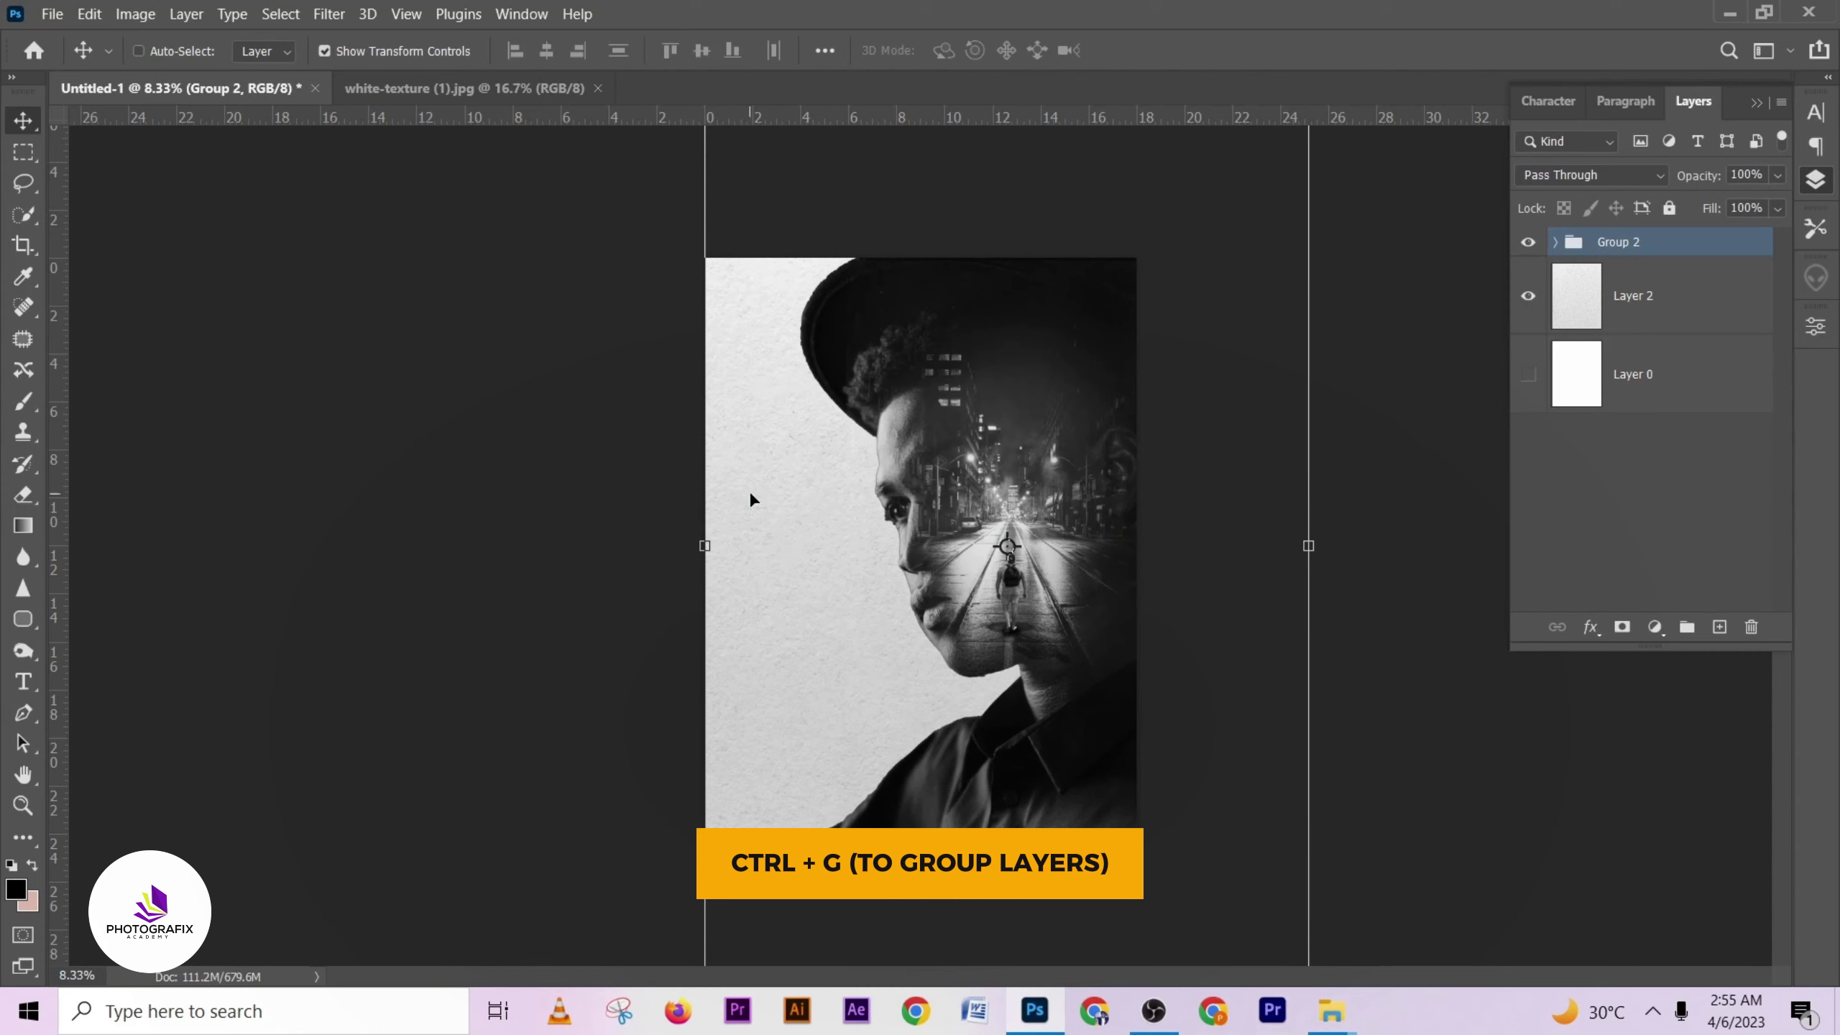
key("ctrl+minus")
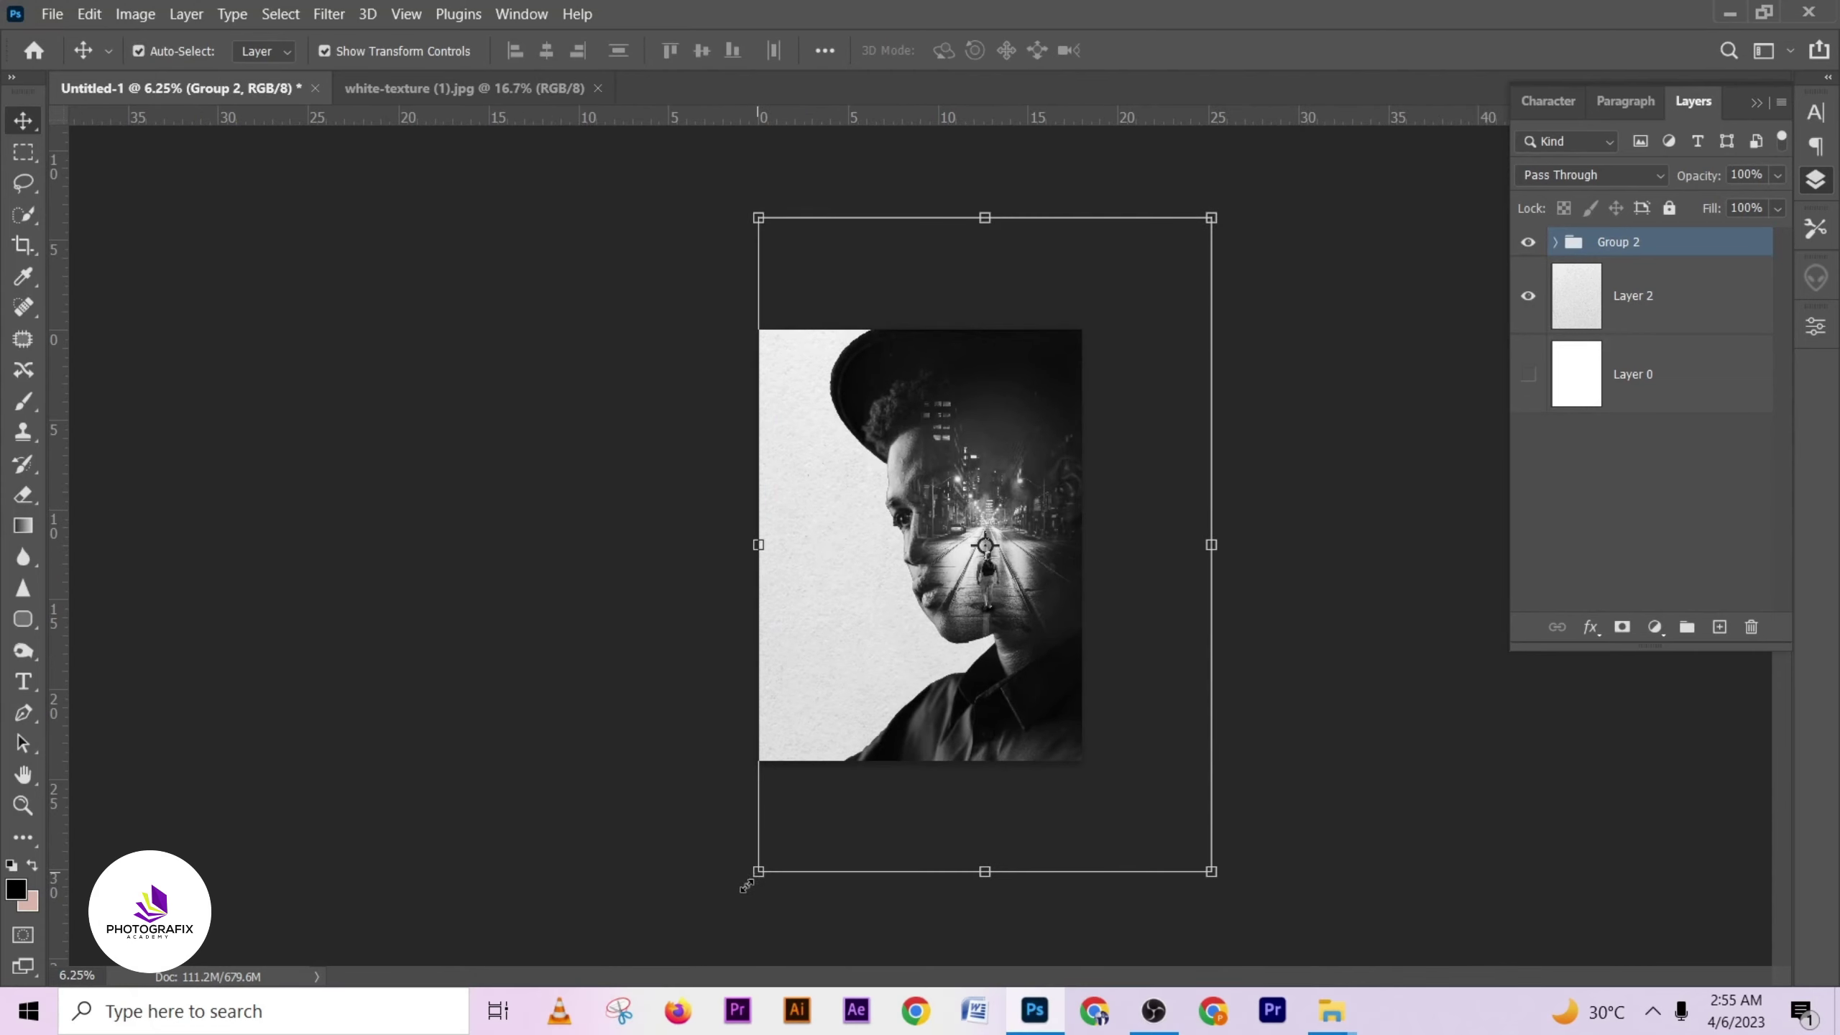
left_click_drag(746, 885, 722, 939)
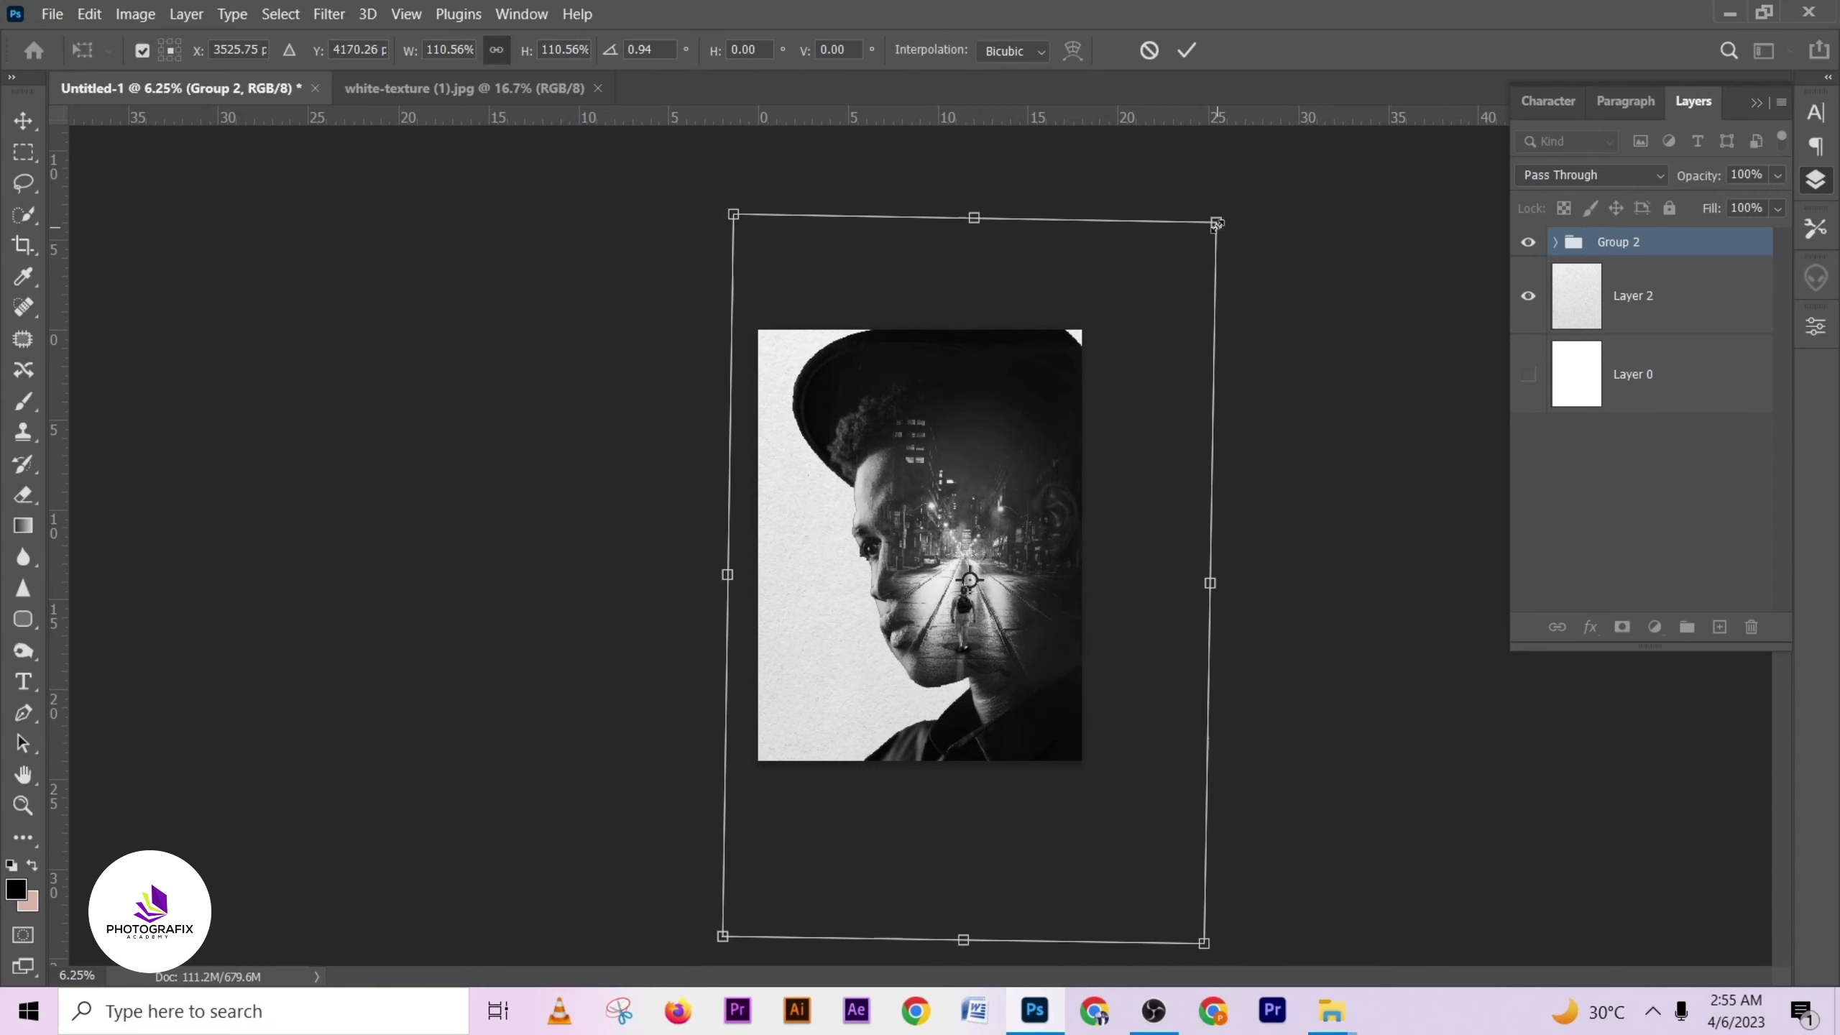
left_click_drag(1217, 224, 1231, 196)
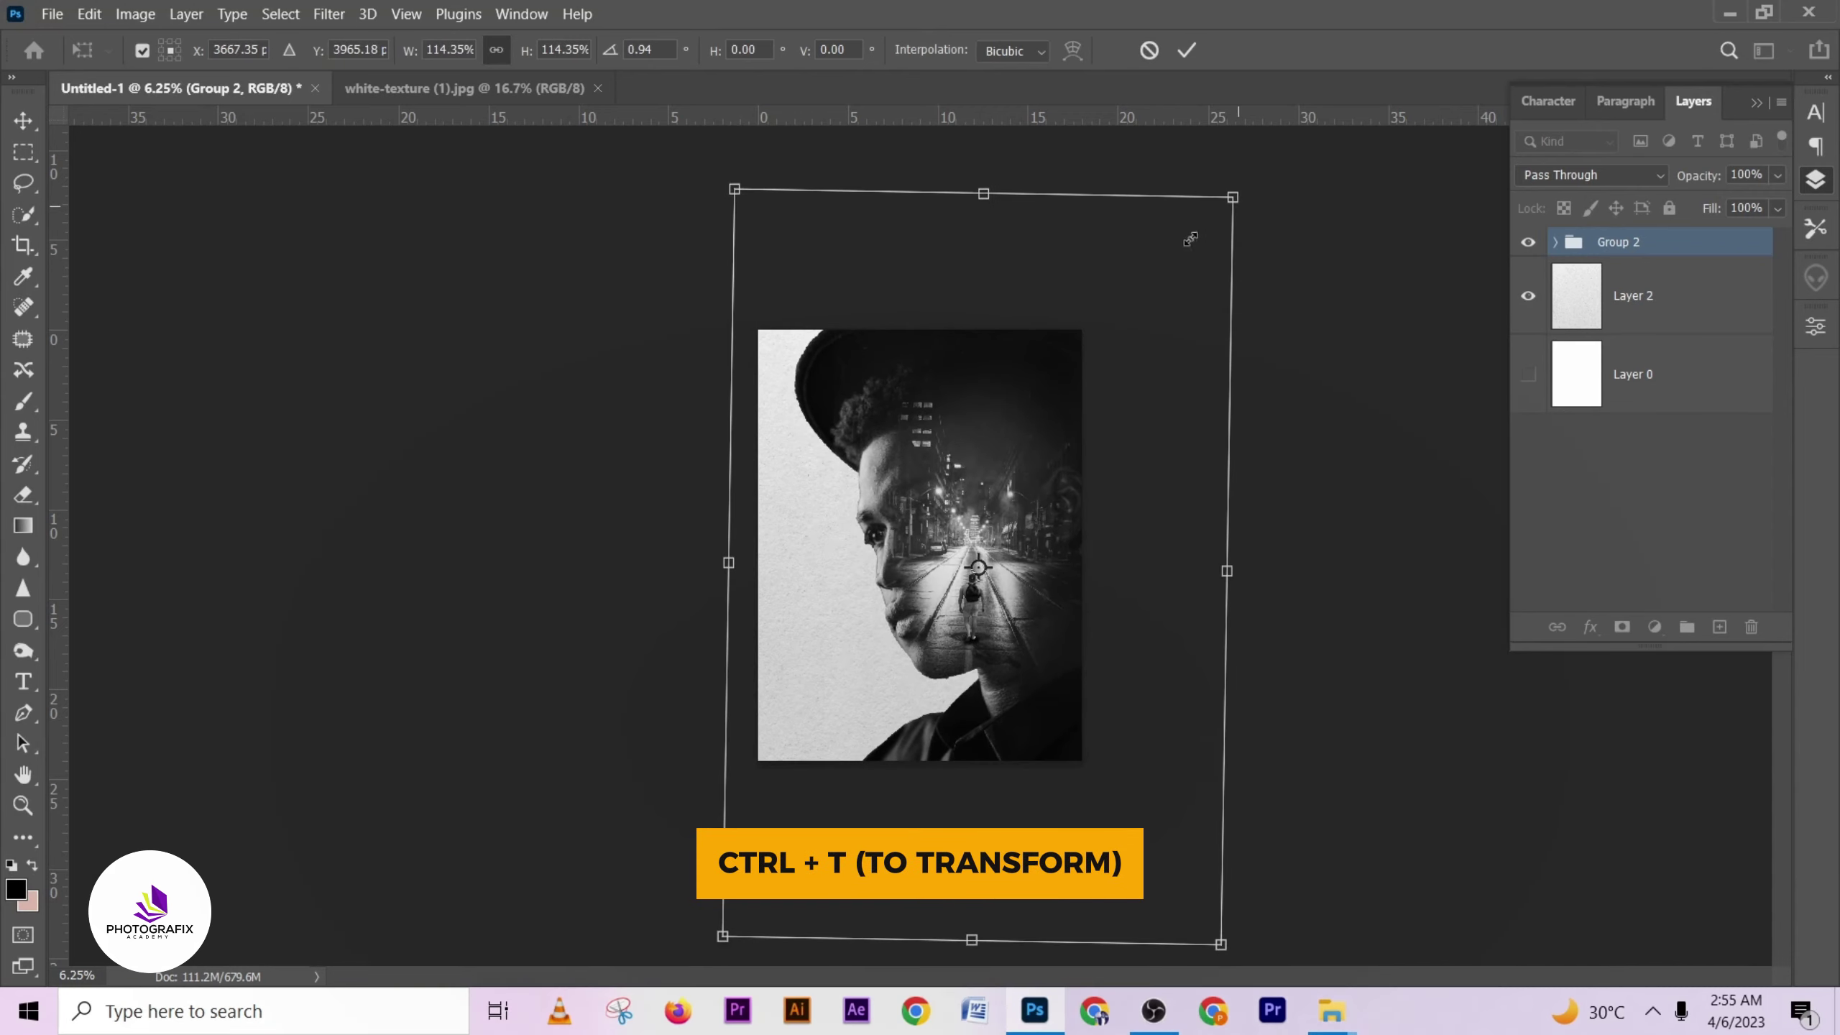
left_click(1187, 49)
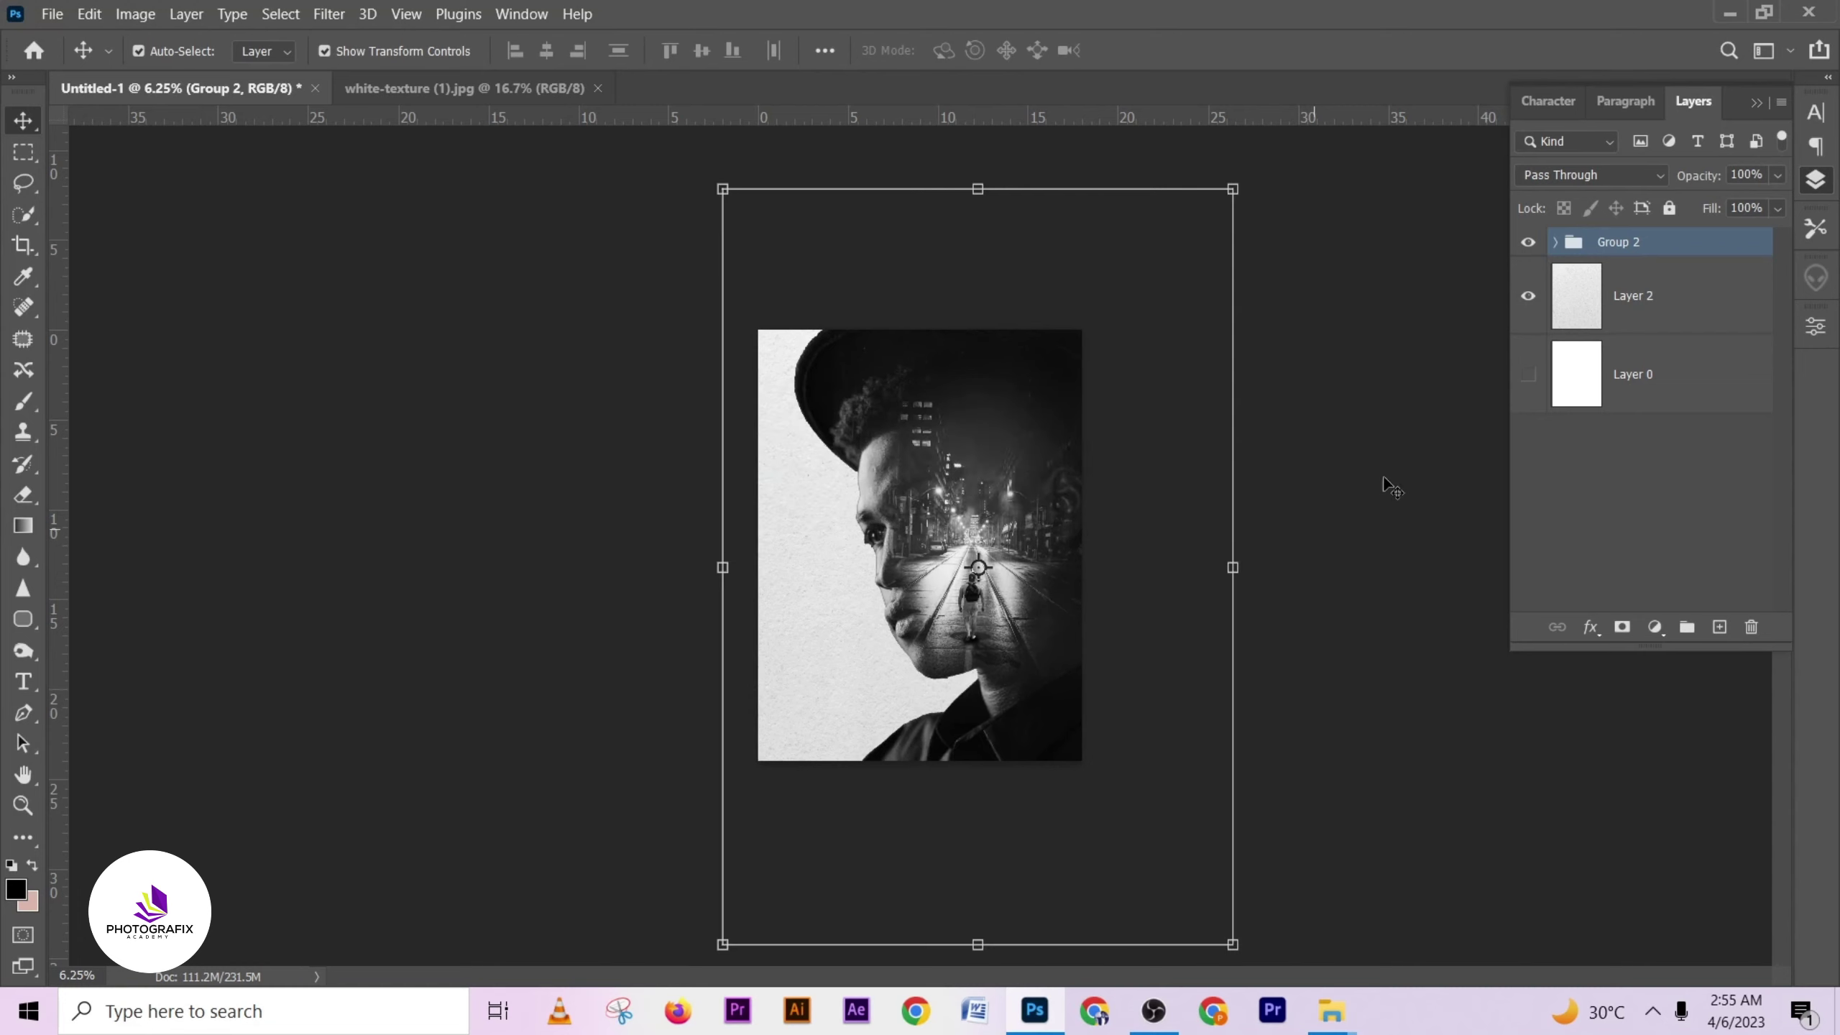
left_click(1717, 627)
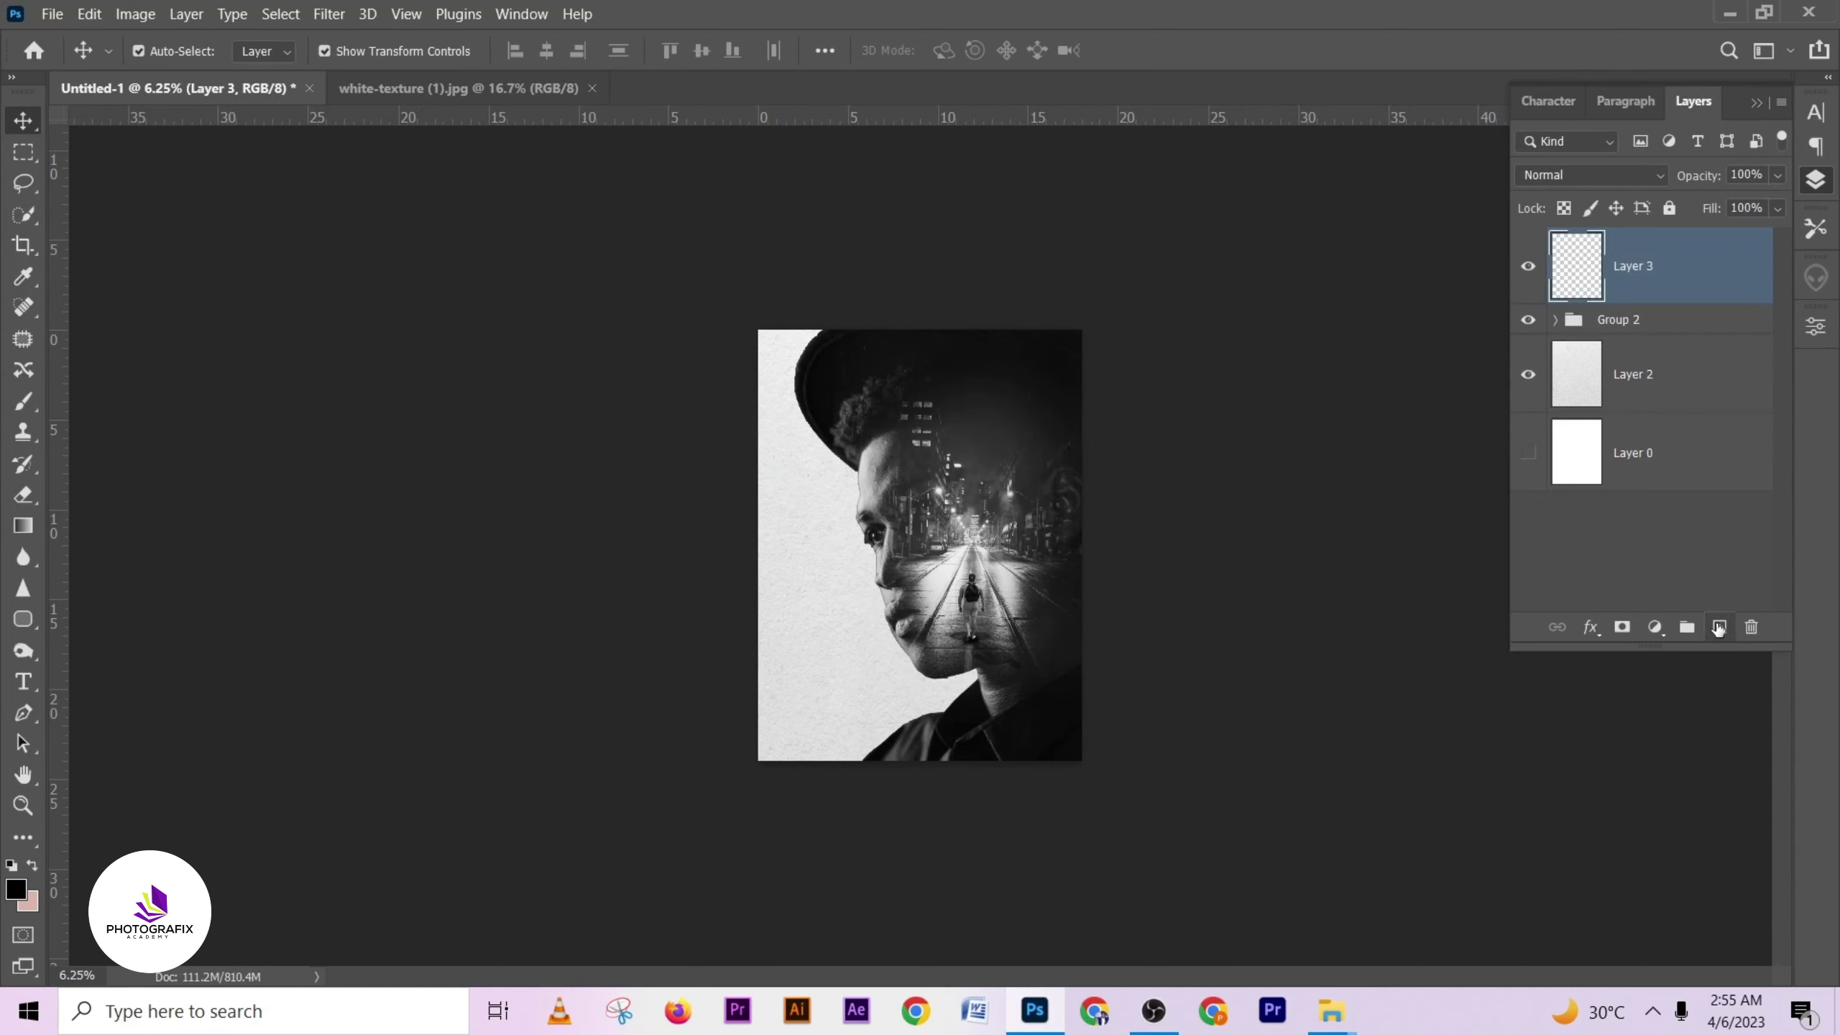
- Set the foreground colour to bright red (f40c0c)
left_click(14, 889)
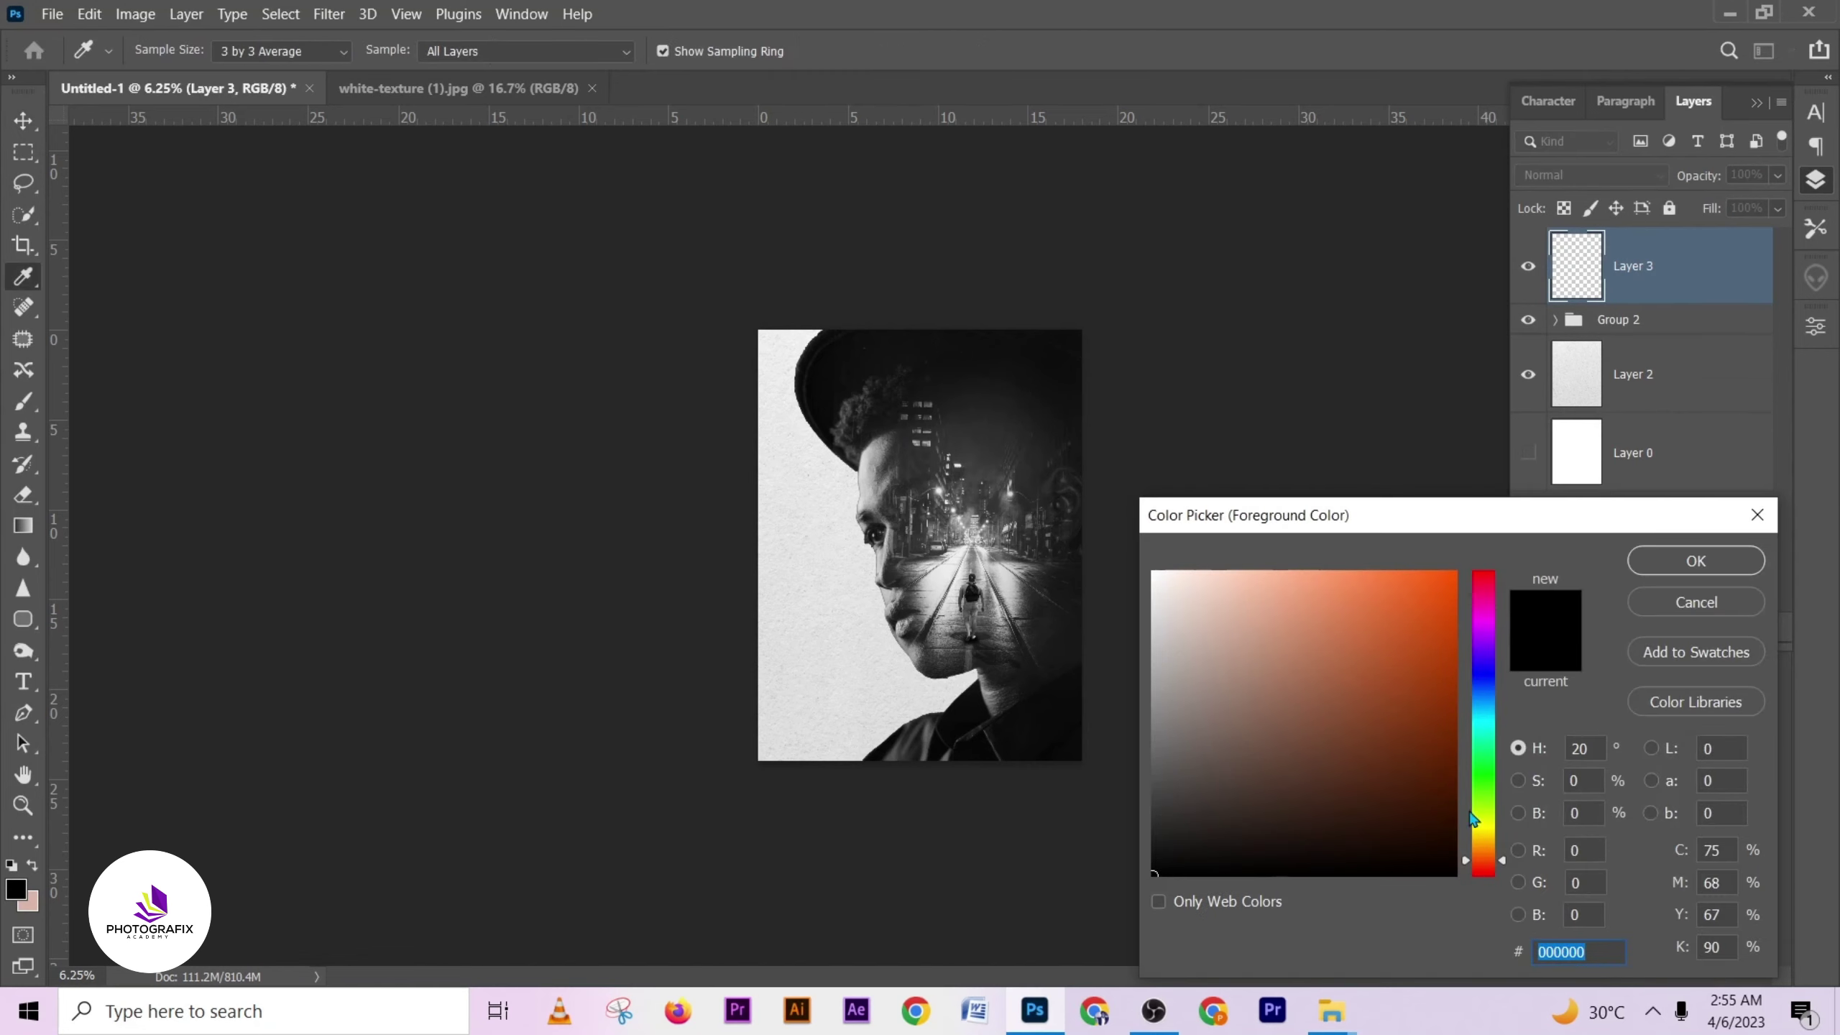
left_click(1467, 877)
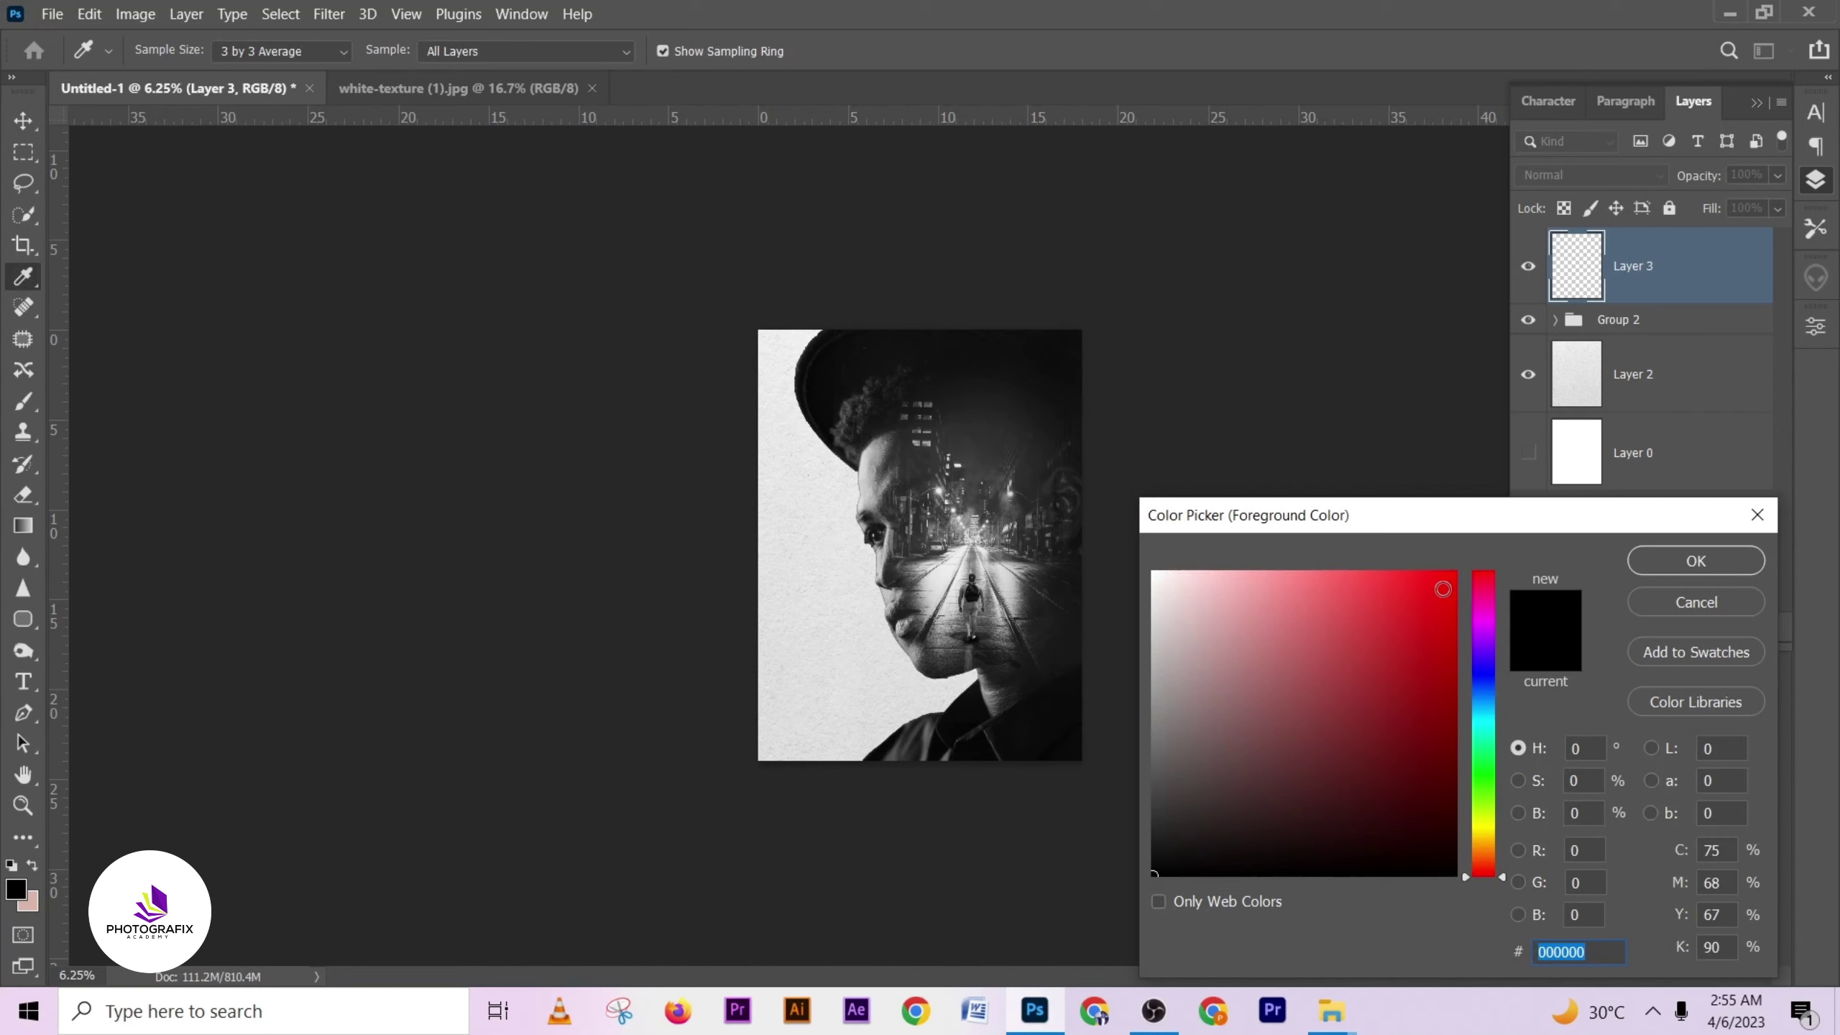
left_click(1441, 584)
left_click(1725, 549)
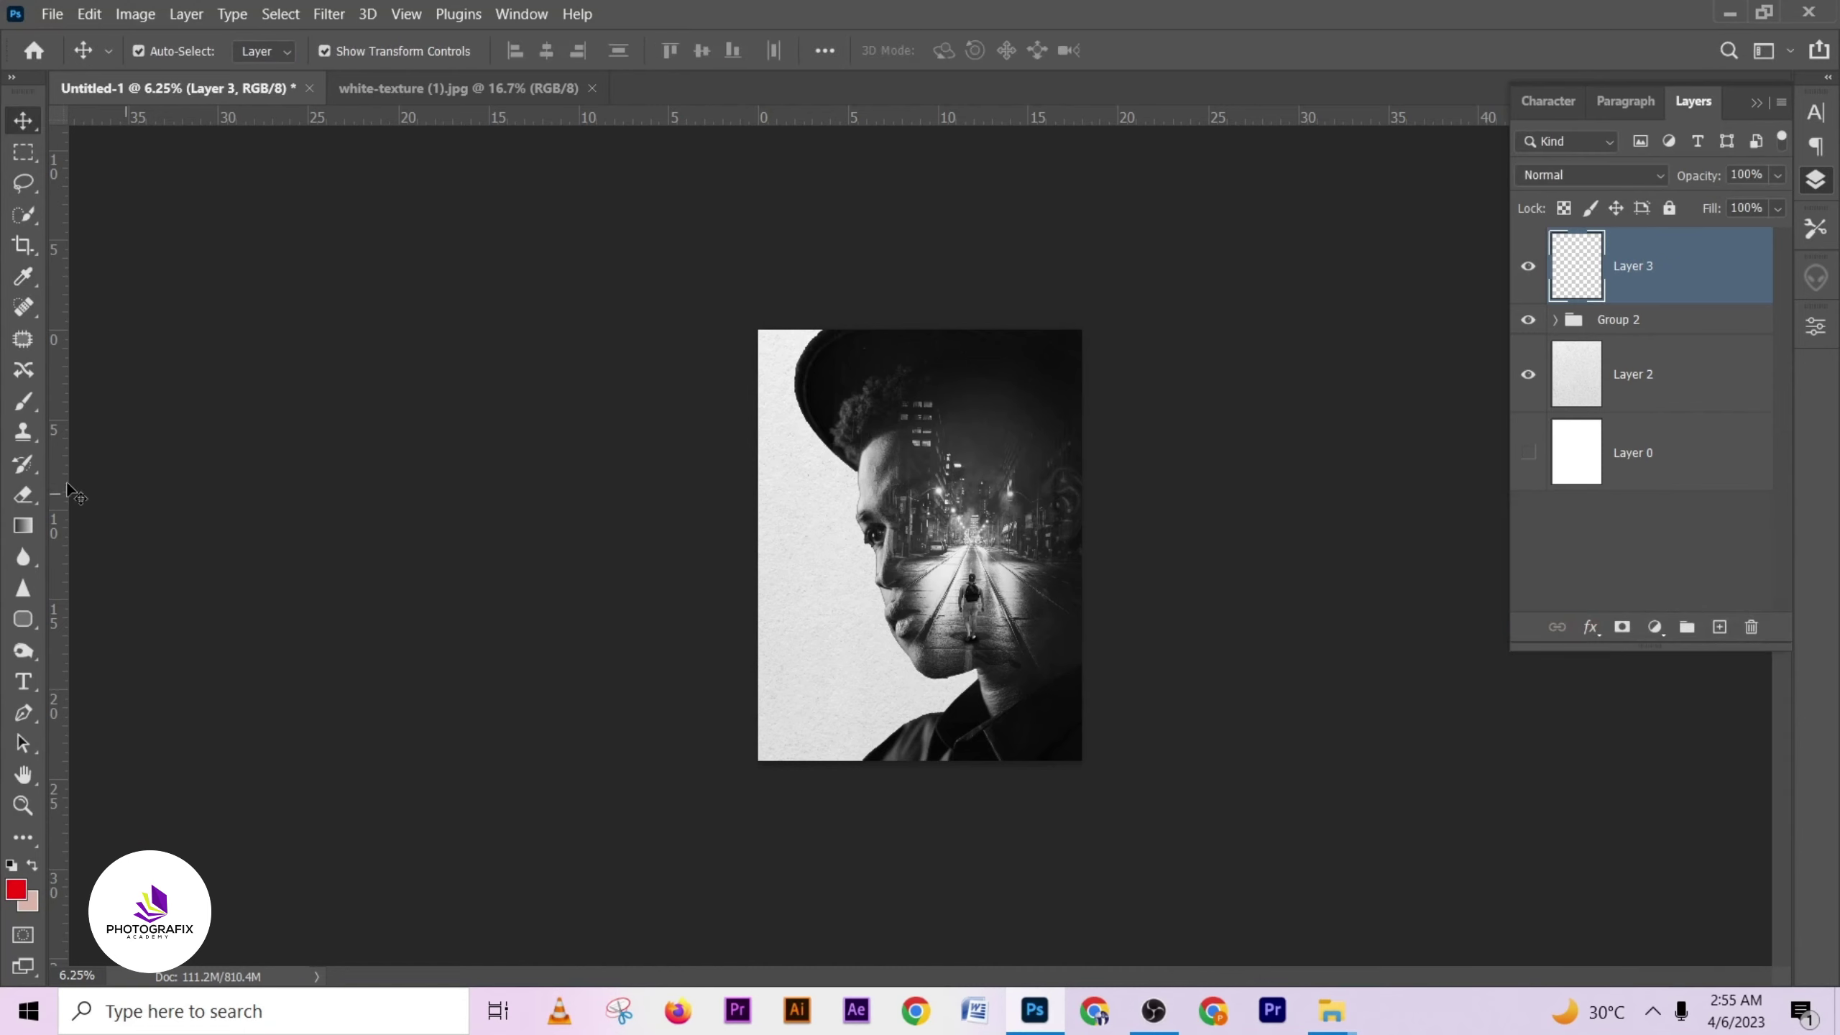
- Paint one large soft red glow over the face and city with a 5000 px brush at 100% flow
left_click(21, 406)
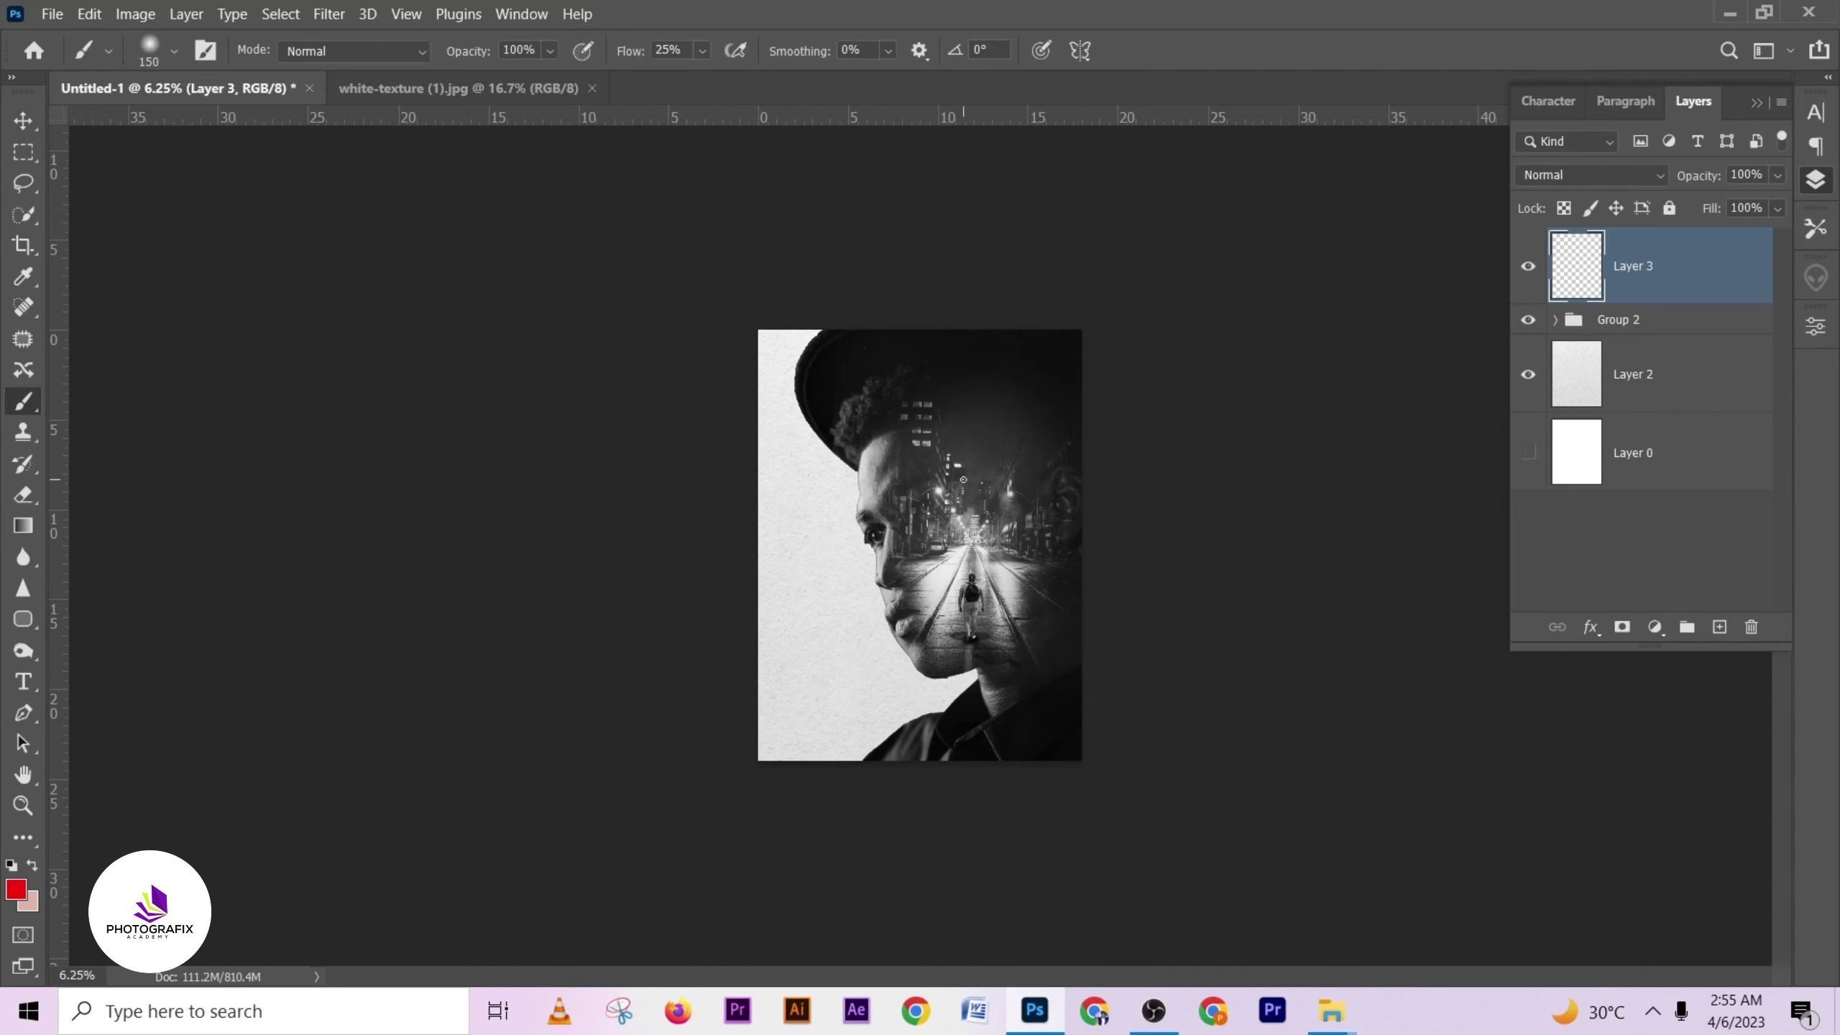
key("bracketright")
key("bracketright")
key("bracketright")
key("bracketright")
key("bracketright")
key("bracketright")
key("bracketright")
key("bracketright")
key("bracketright")
key("bracketright")
key("bracketright")
key("bracketright")
key("bracketright")
key("bracketright")
key("bracketright")
key("bracketright")
key("bracketright")
key("bracketright")
key("bracketright")
key("bracketright")
key("bracketright")
key("bracketright")
key("bracketright")
key("bracketright")
key("bracketright")
key("bracketright")
key("bracketright")
key("bracketright")
key("bracketright")
left_click(702, 50)
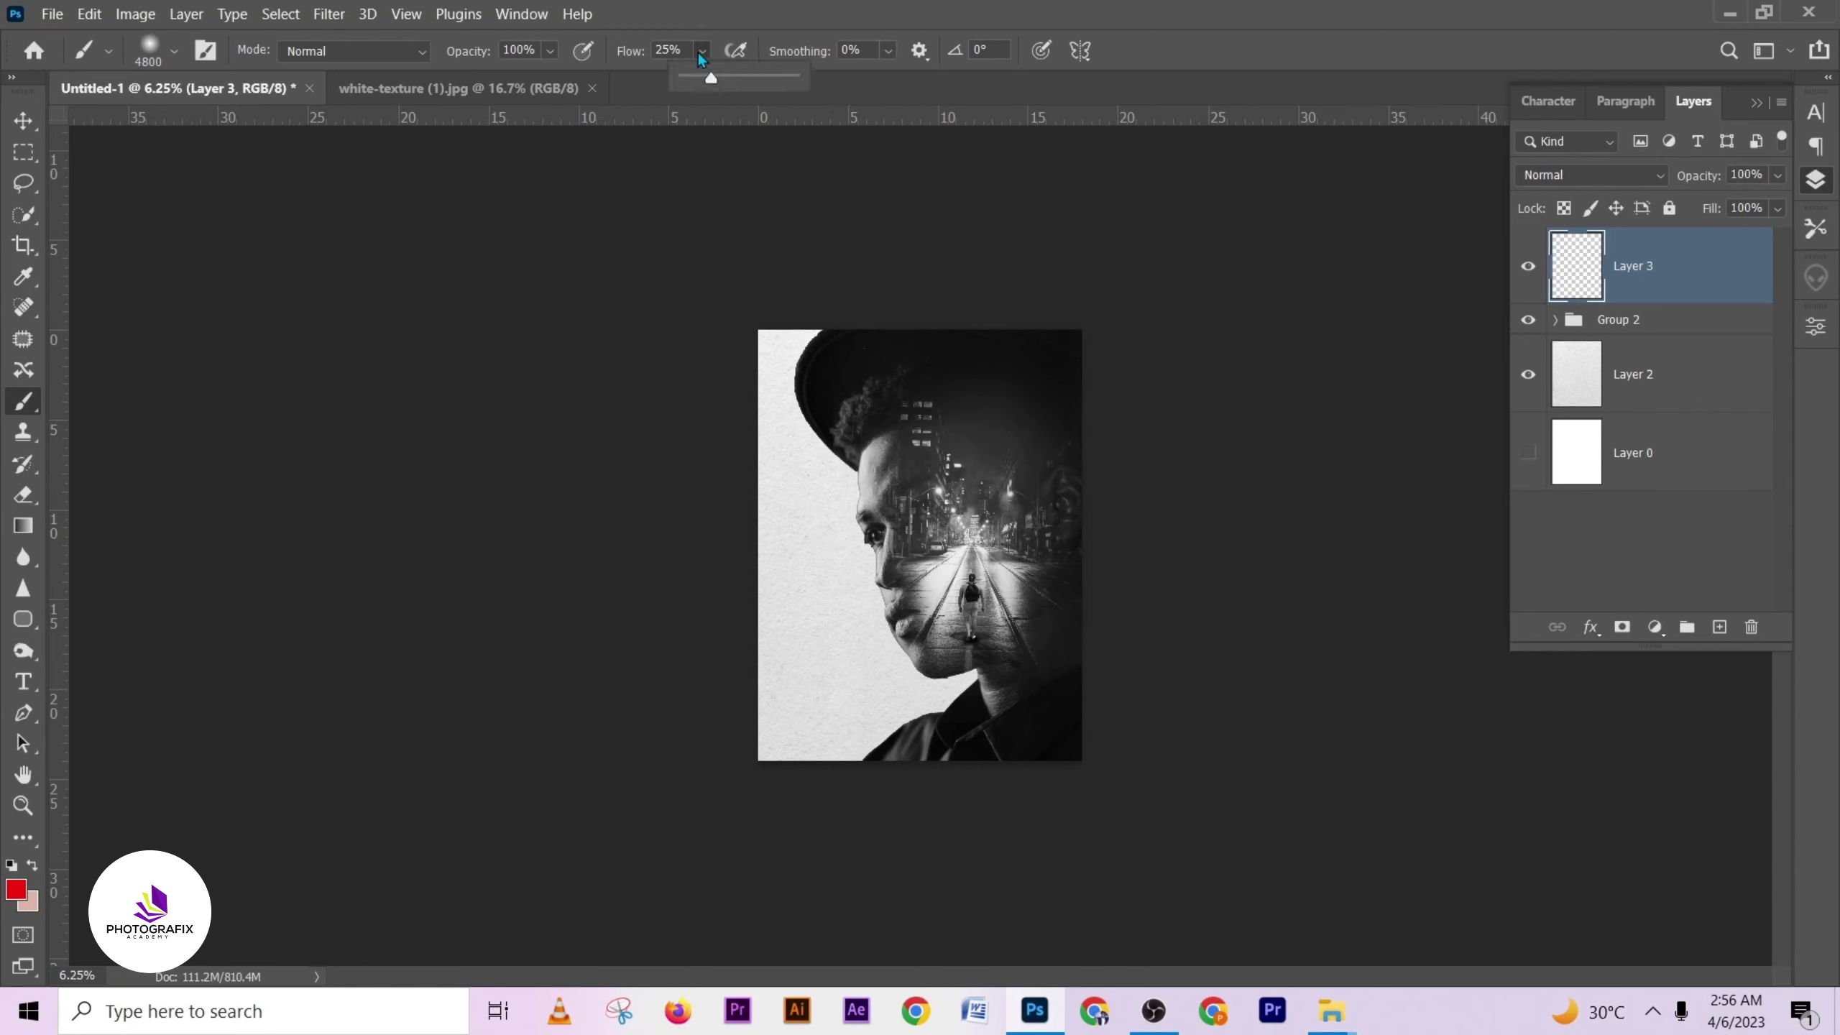
left_click_drag(710, 78, 819, 78)
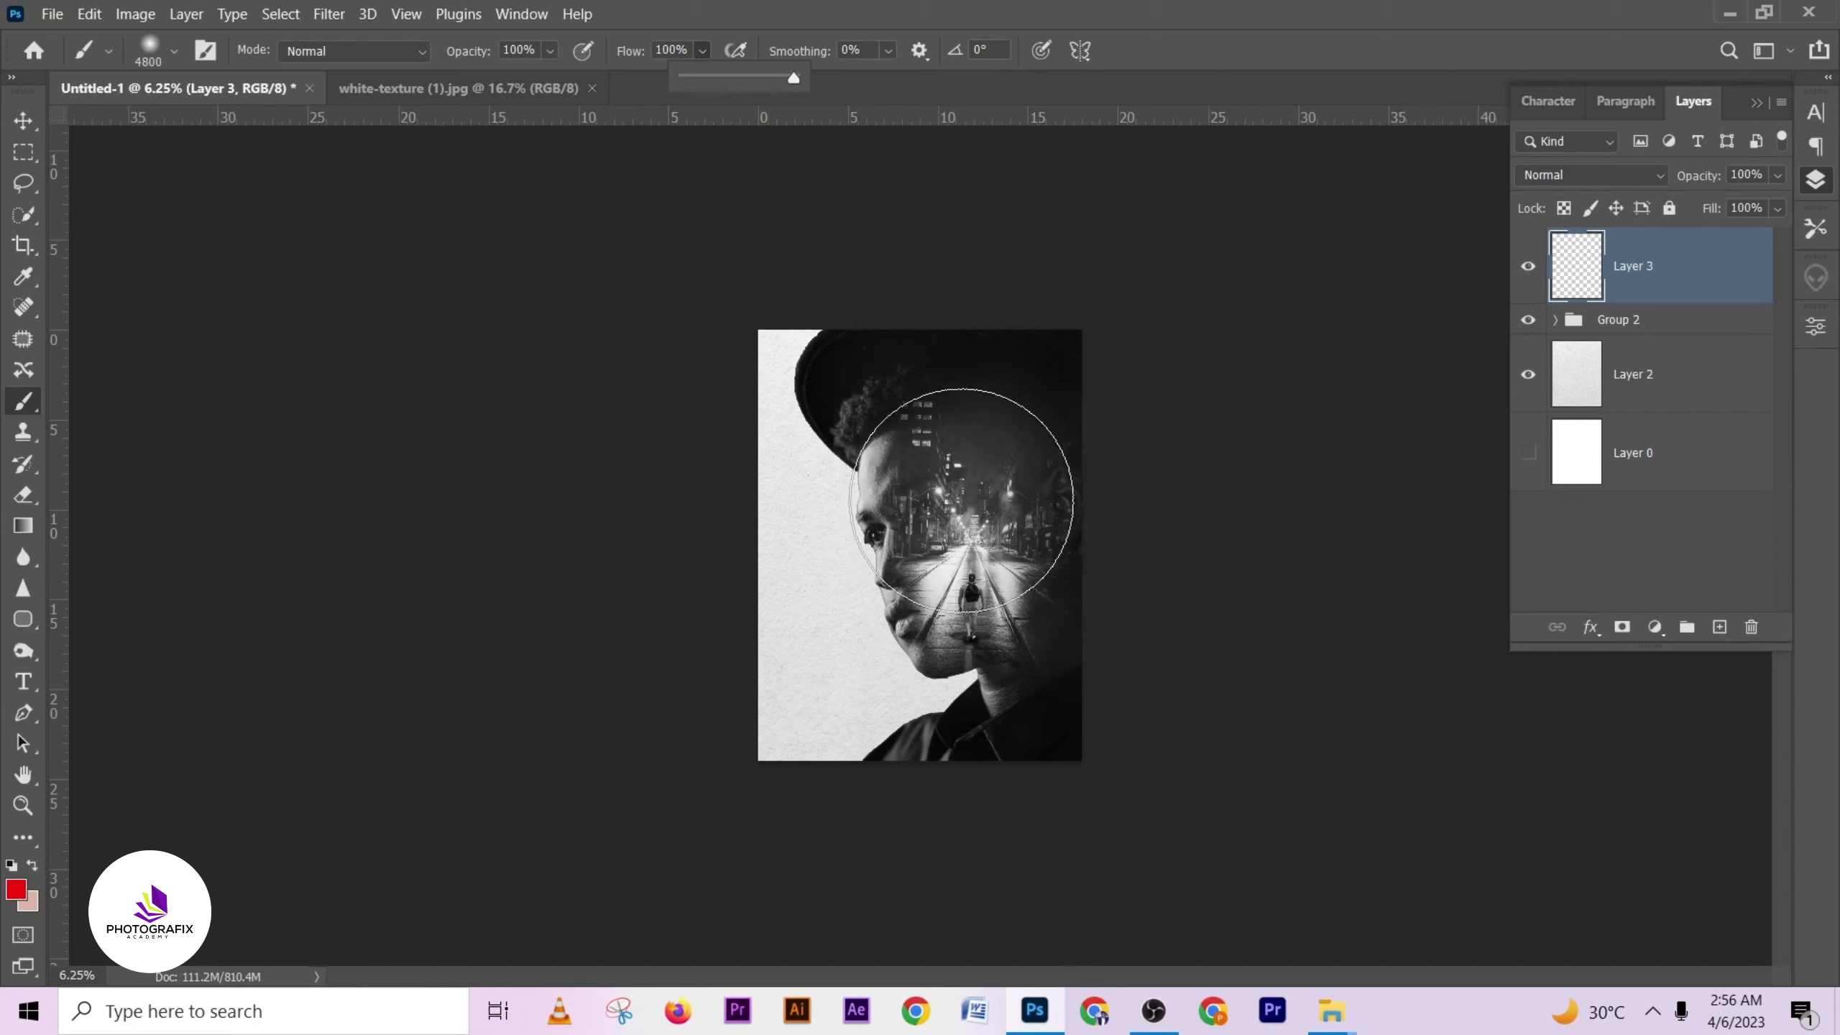
key("bracketright")
key("bracketright")
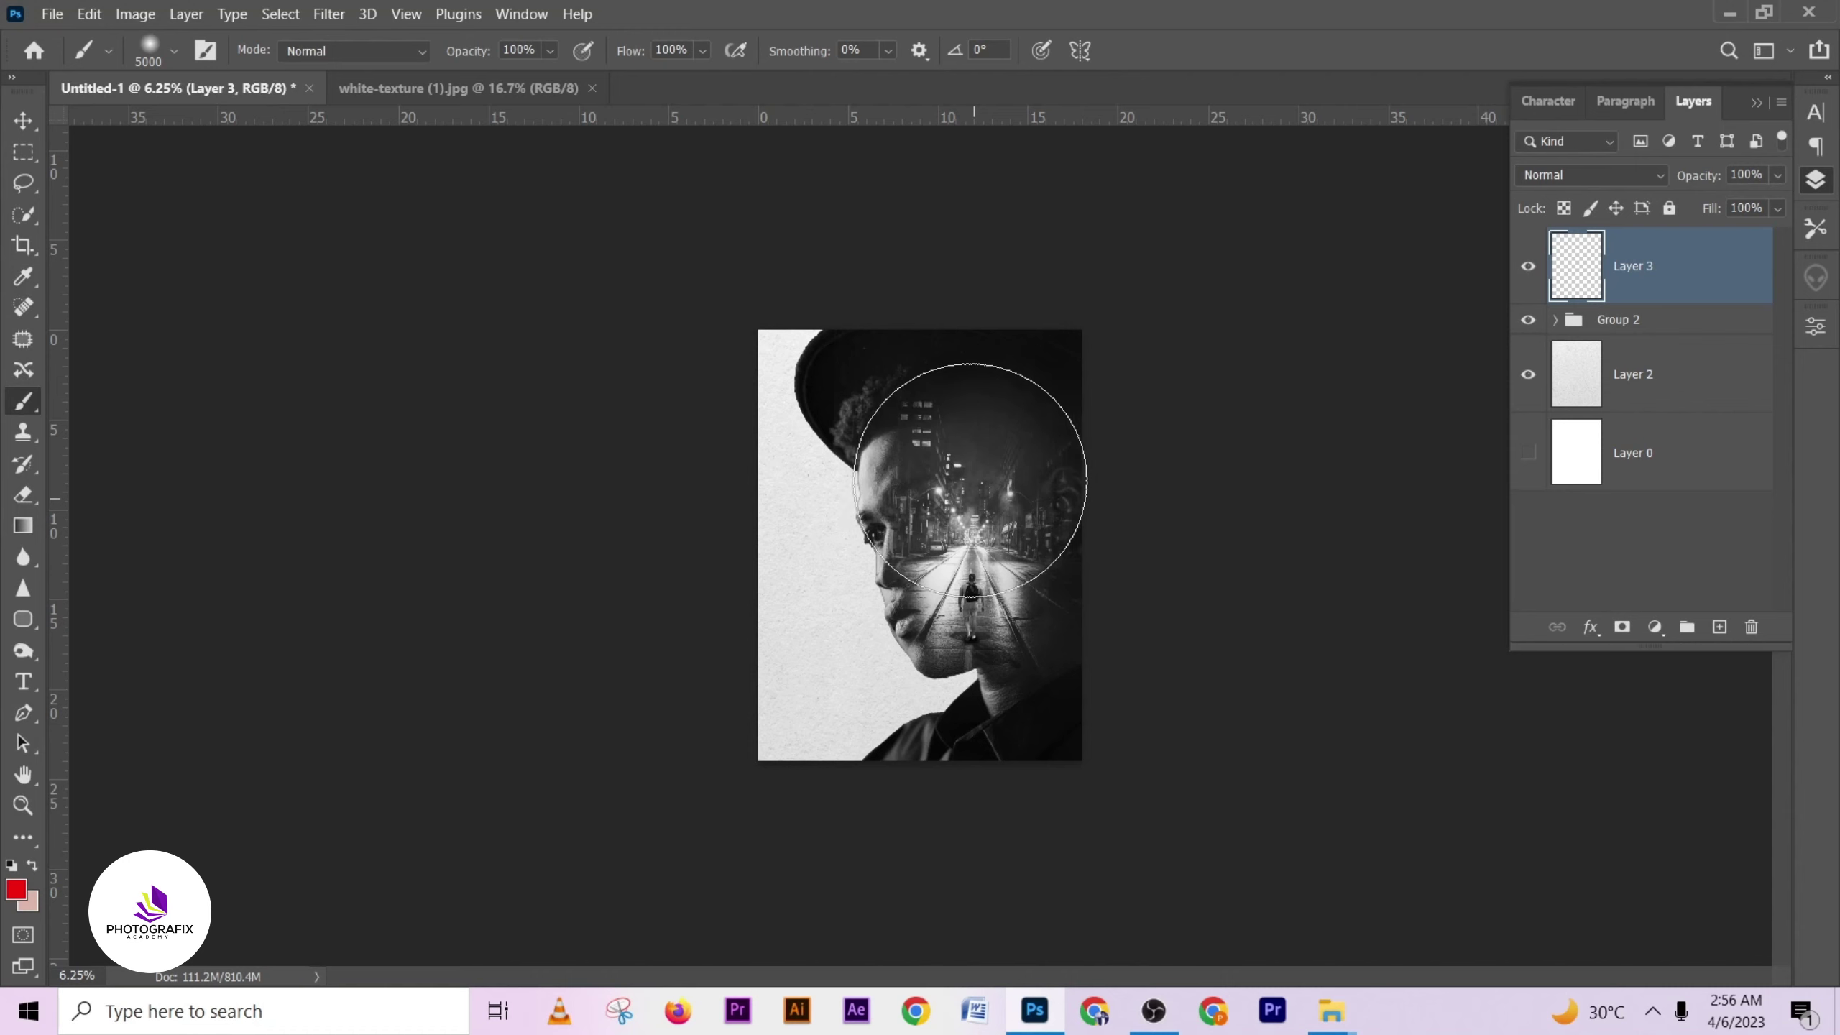
left_click(979, 492)
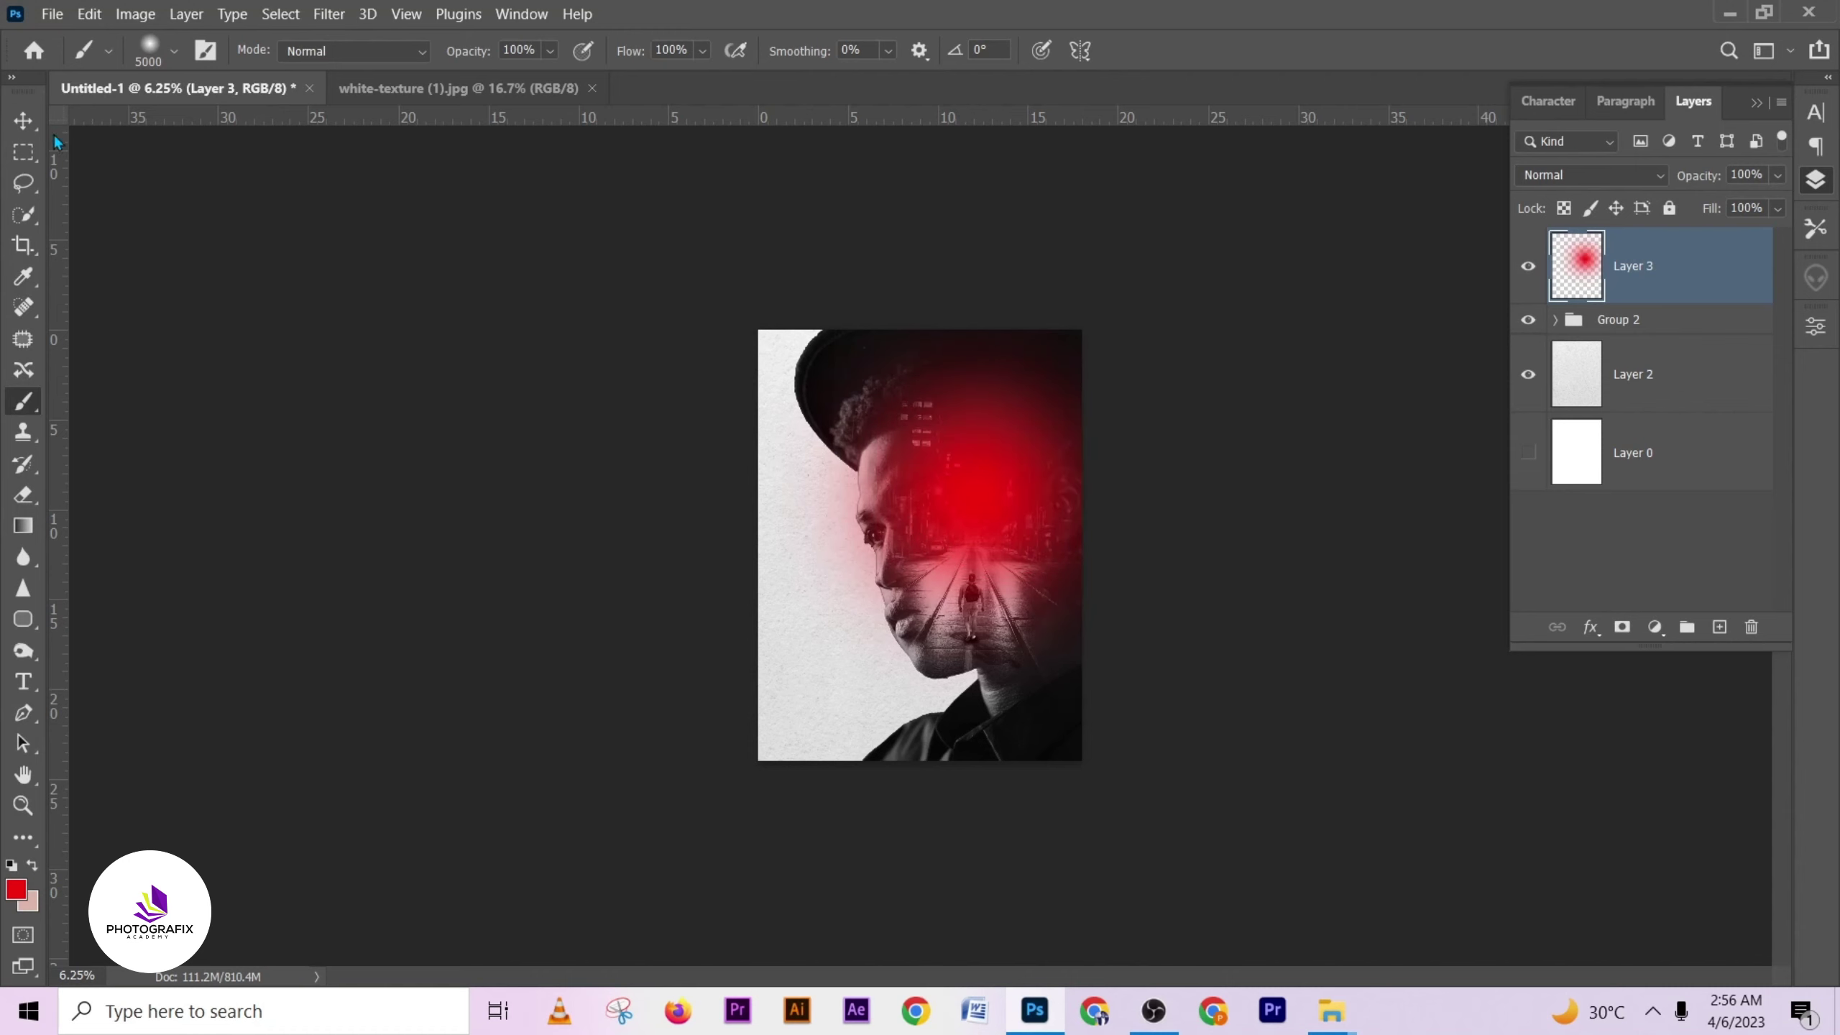
left_click(23, 121)
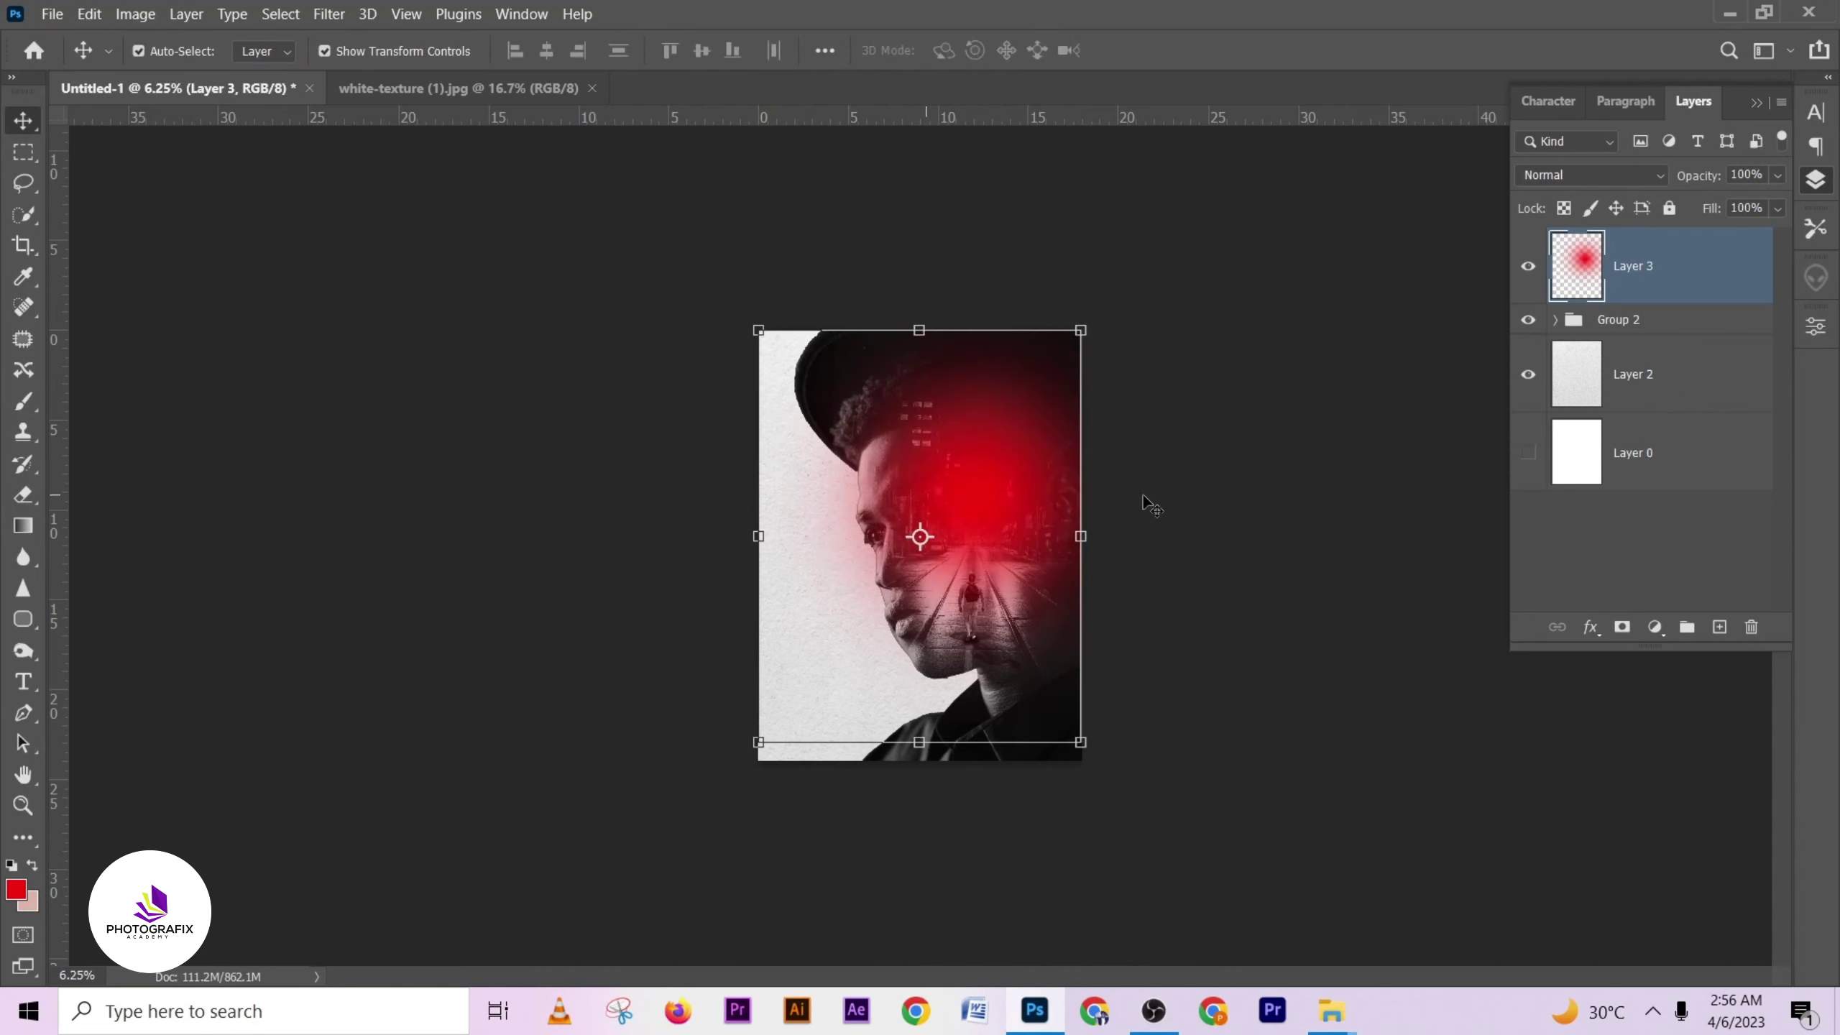
- Set the Layer 3 red glow to Screen blend mode at about 43% opacity
left_click(1606, 183)
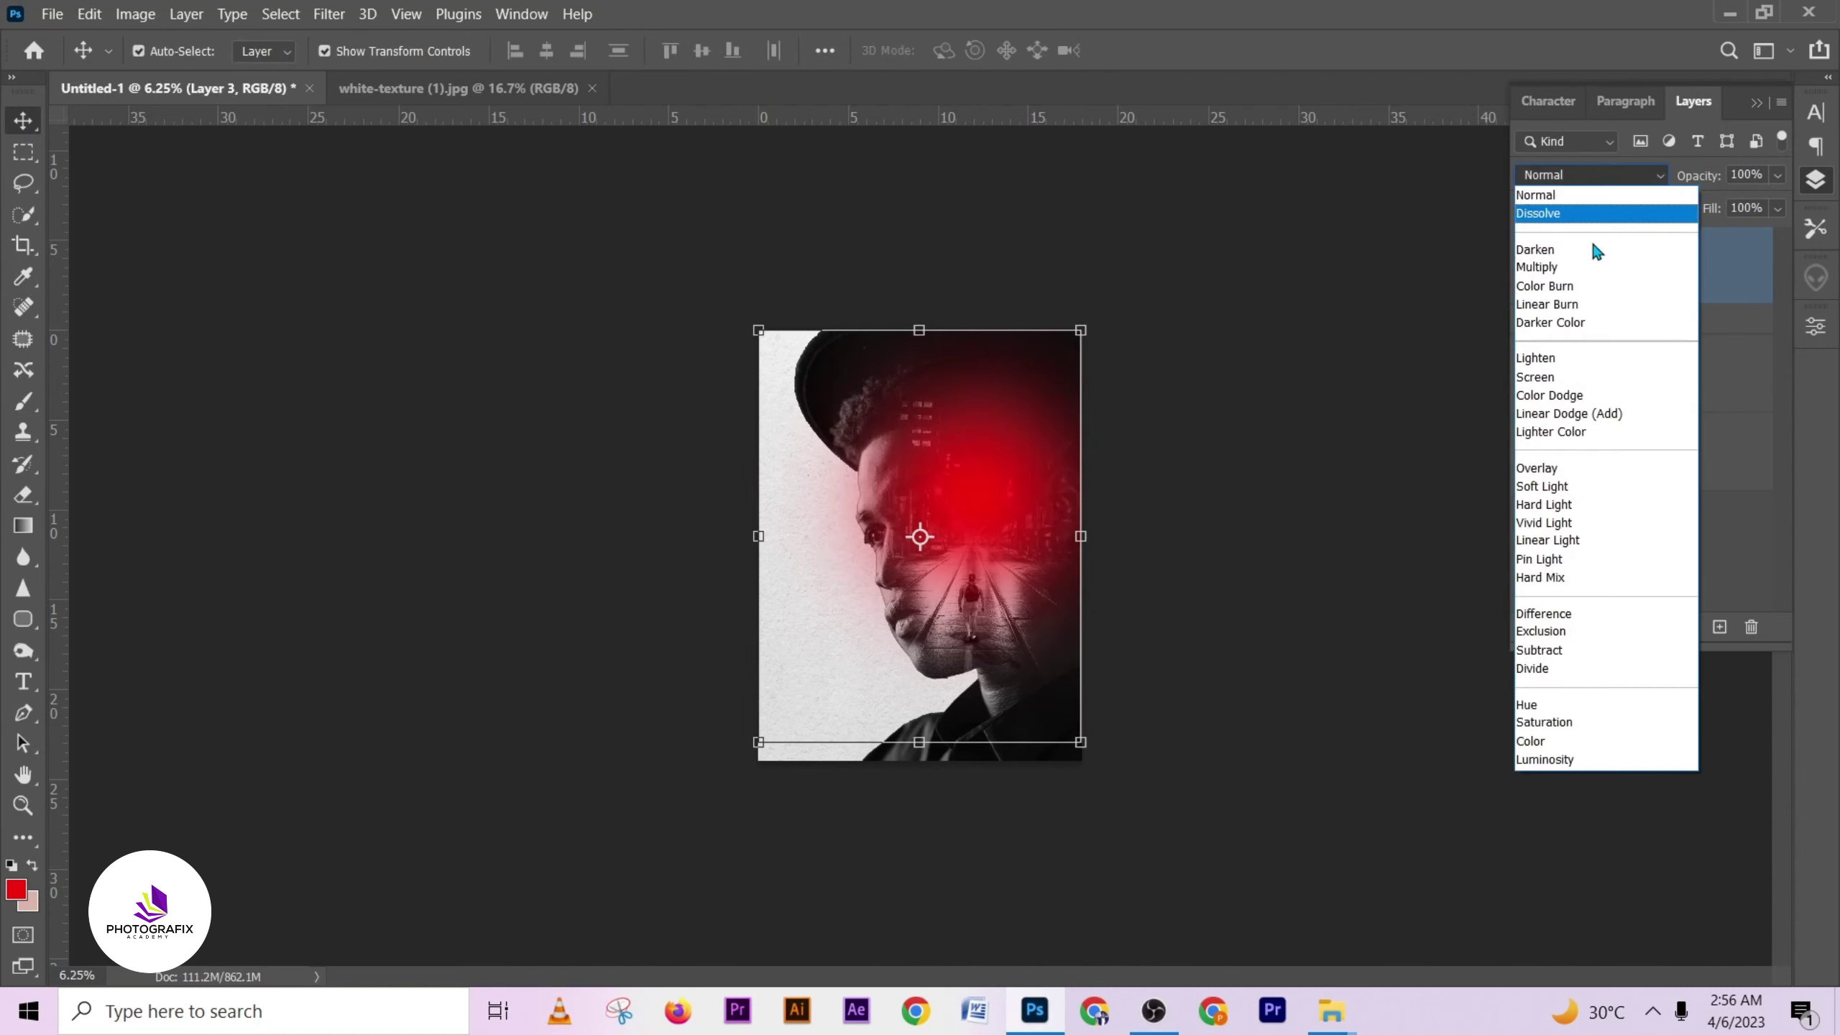
left_click(1562, 378)
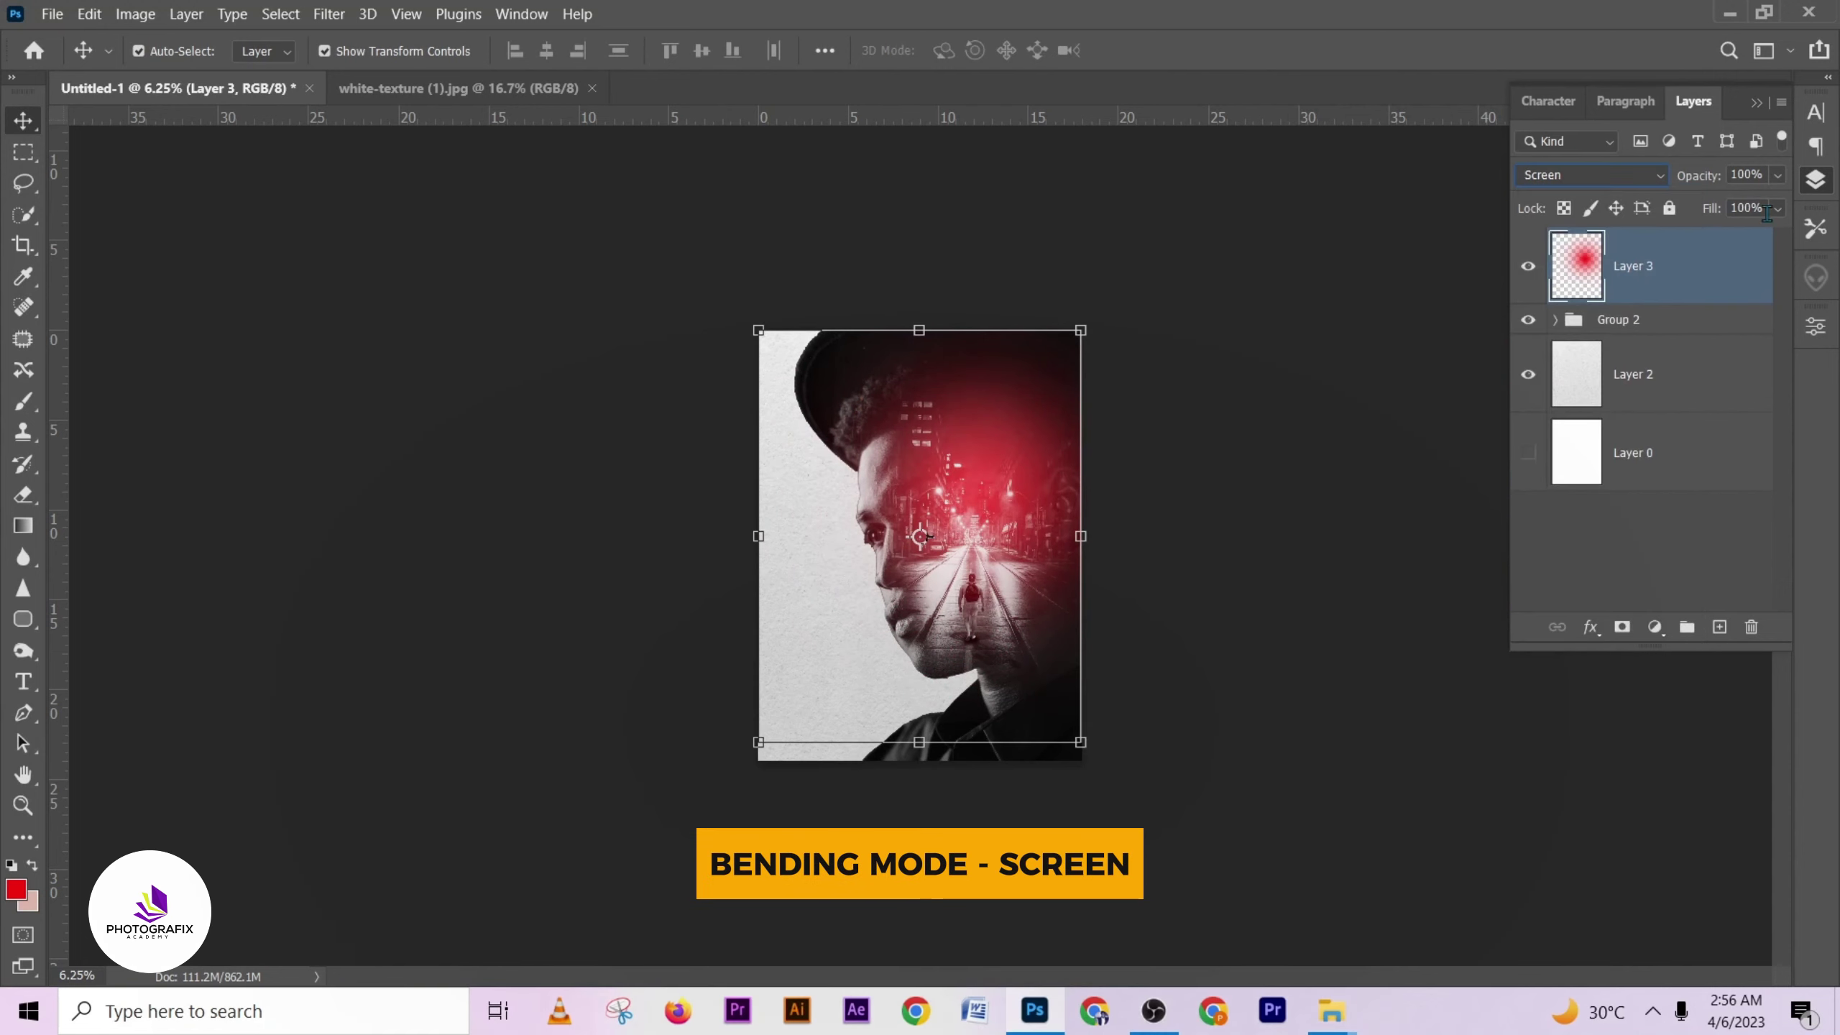
left_click(1777, 176)
left_click_drag(1746, 210, 1742, 210)
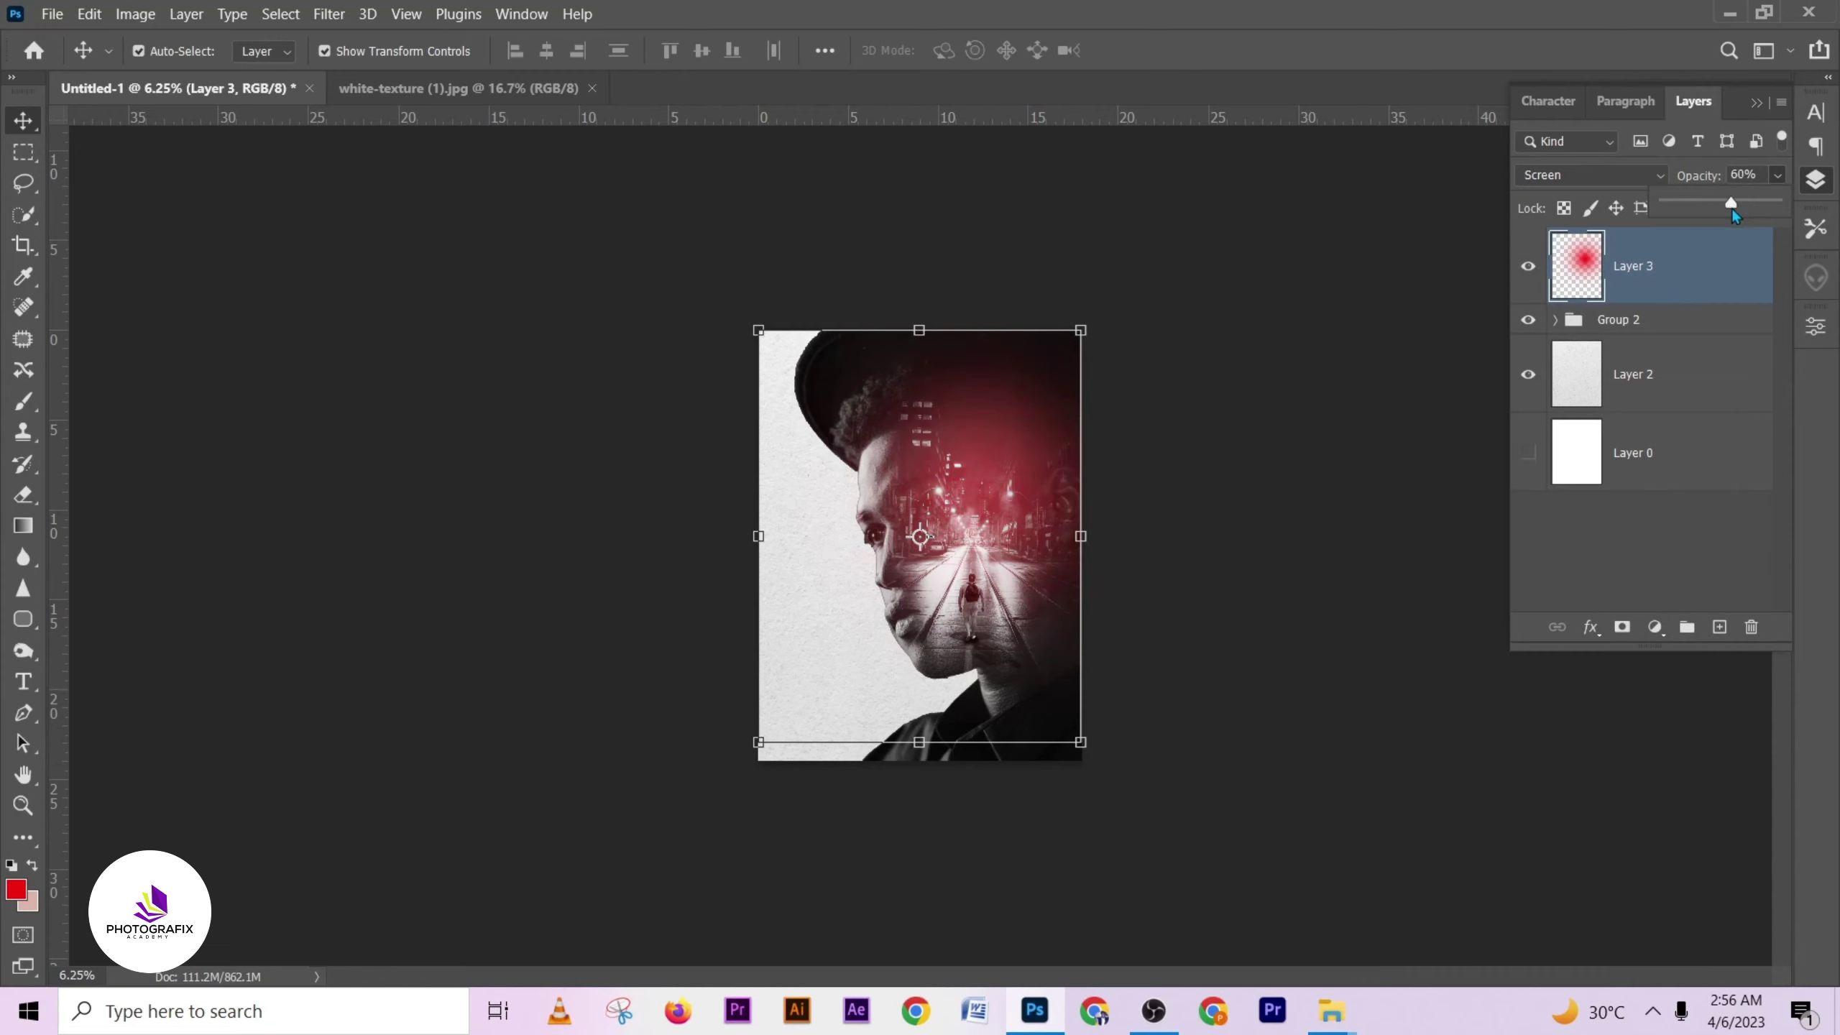
left_click(1352, 283)
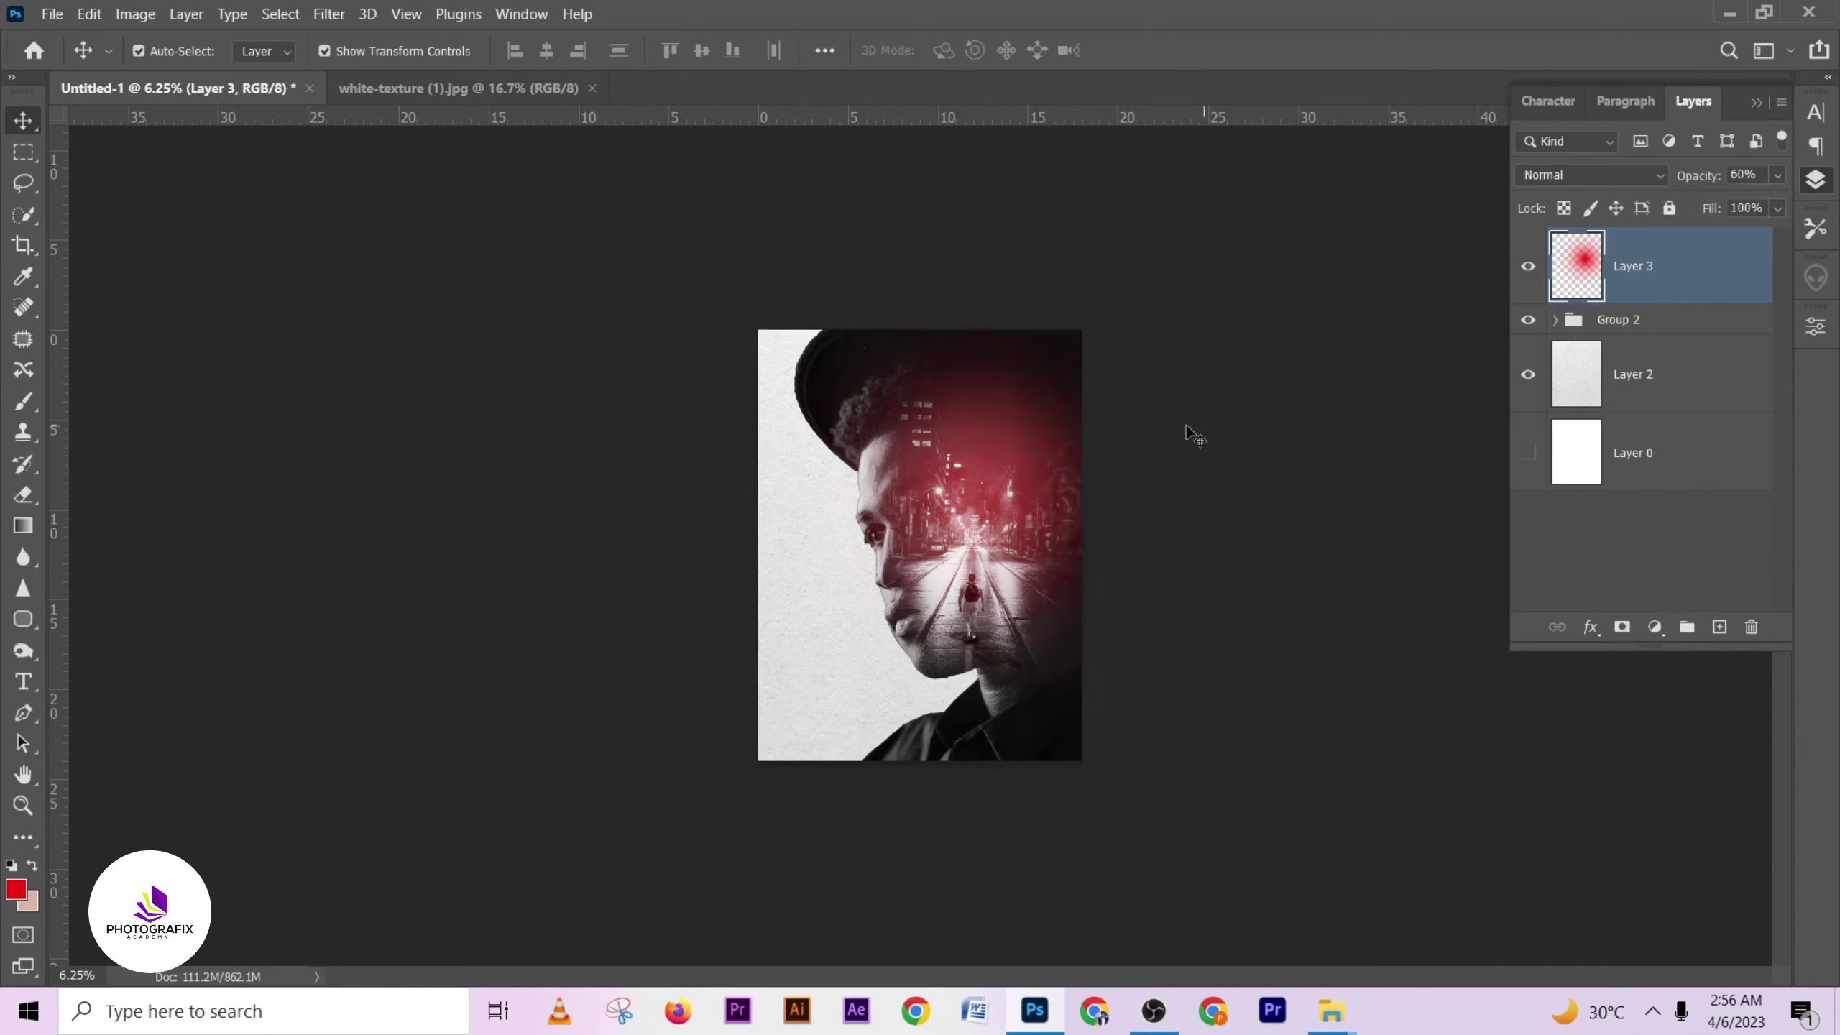
left_click(1739, 265)
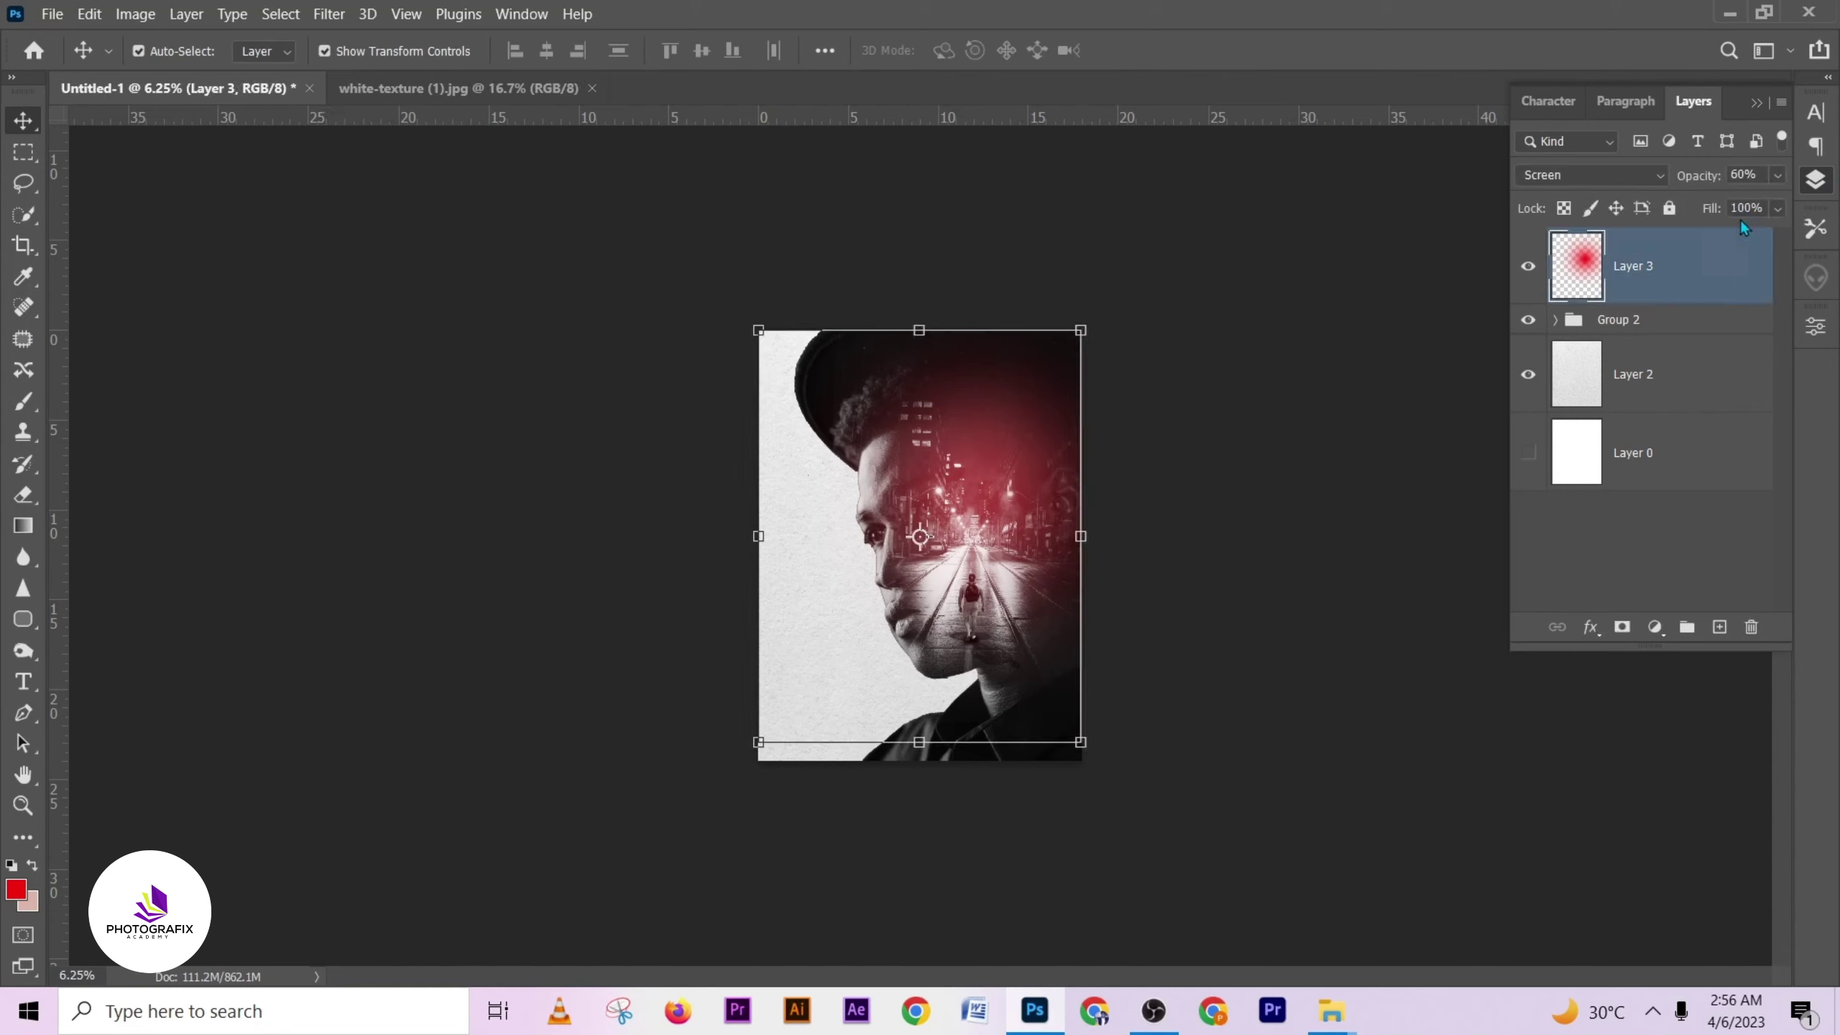
left_click(1778, 175)
left_click(1243, 482)
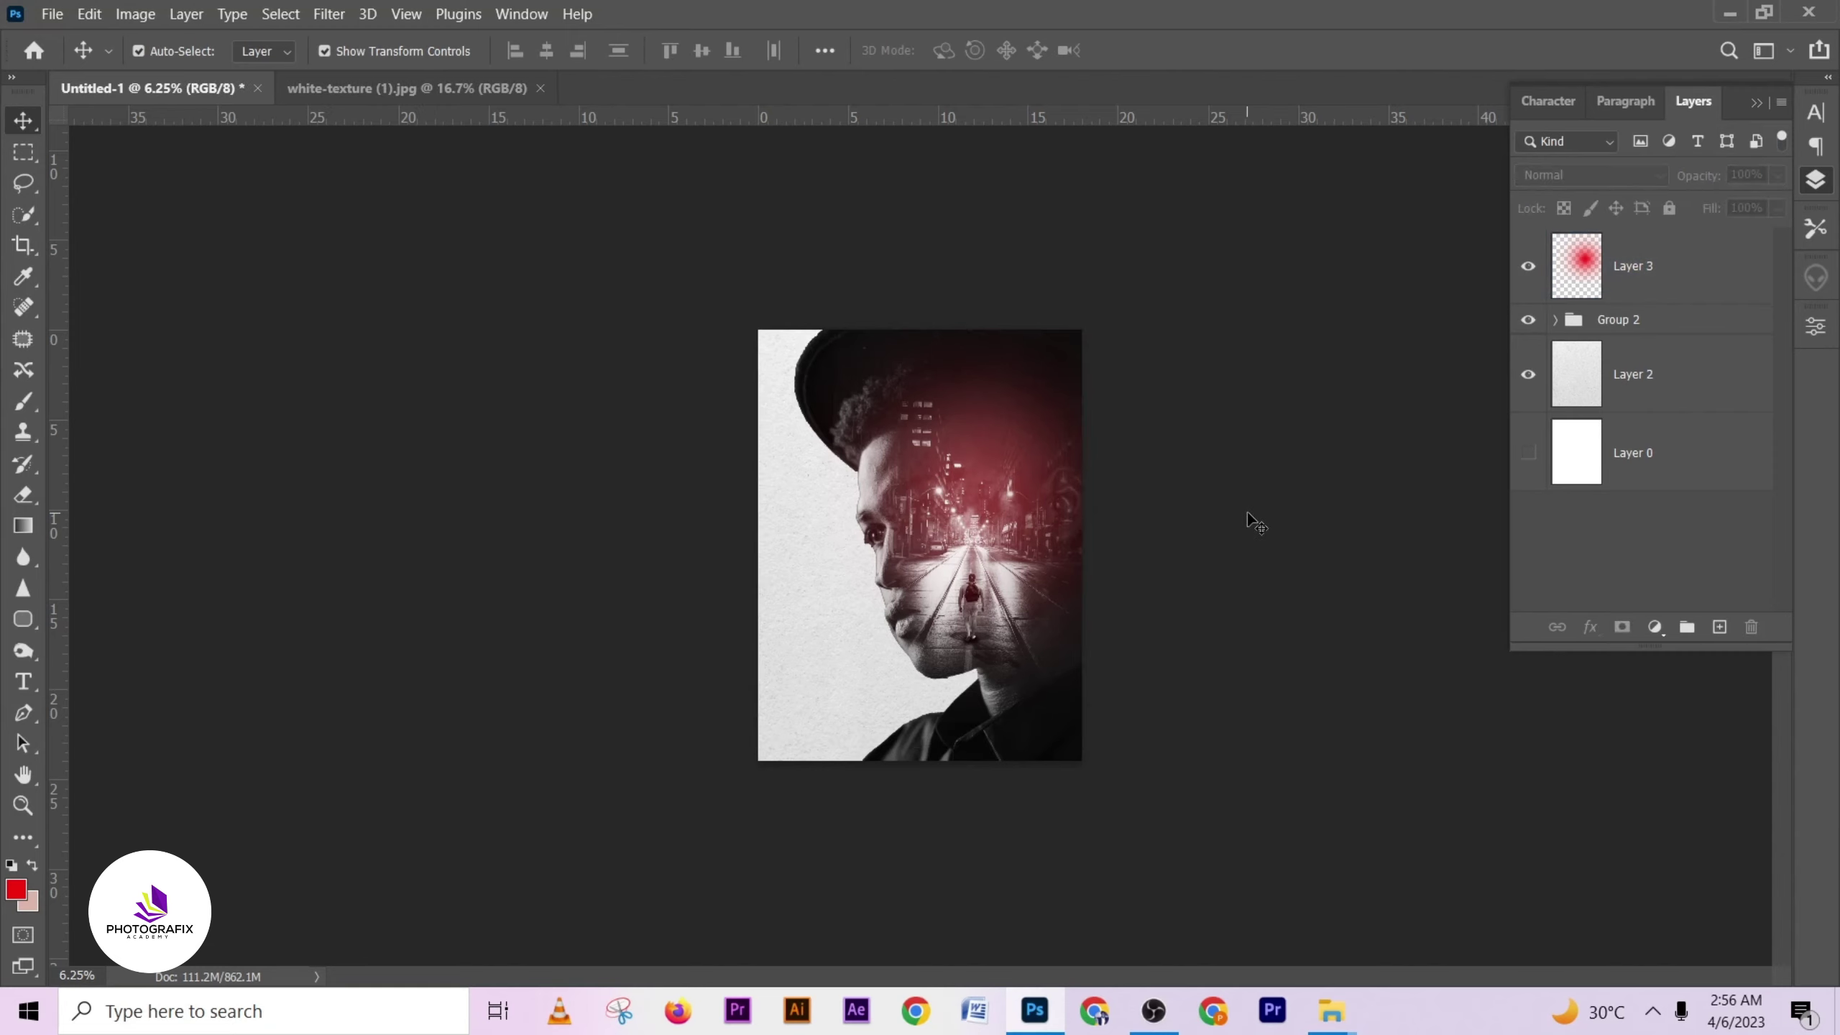
left_click(1690, 292)
left_click(1777, 177)
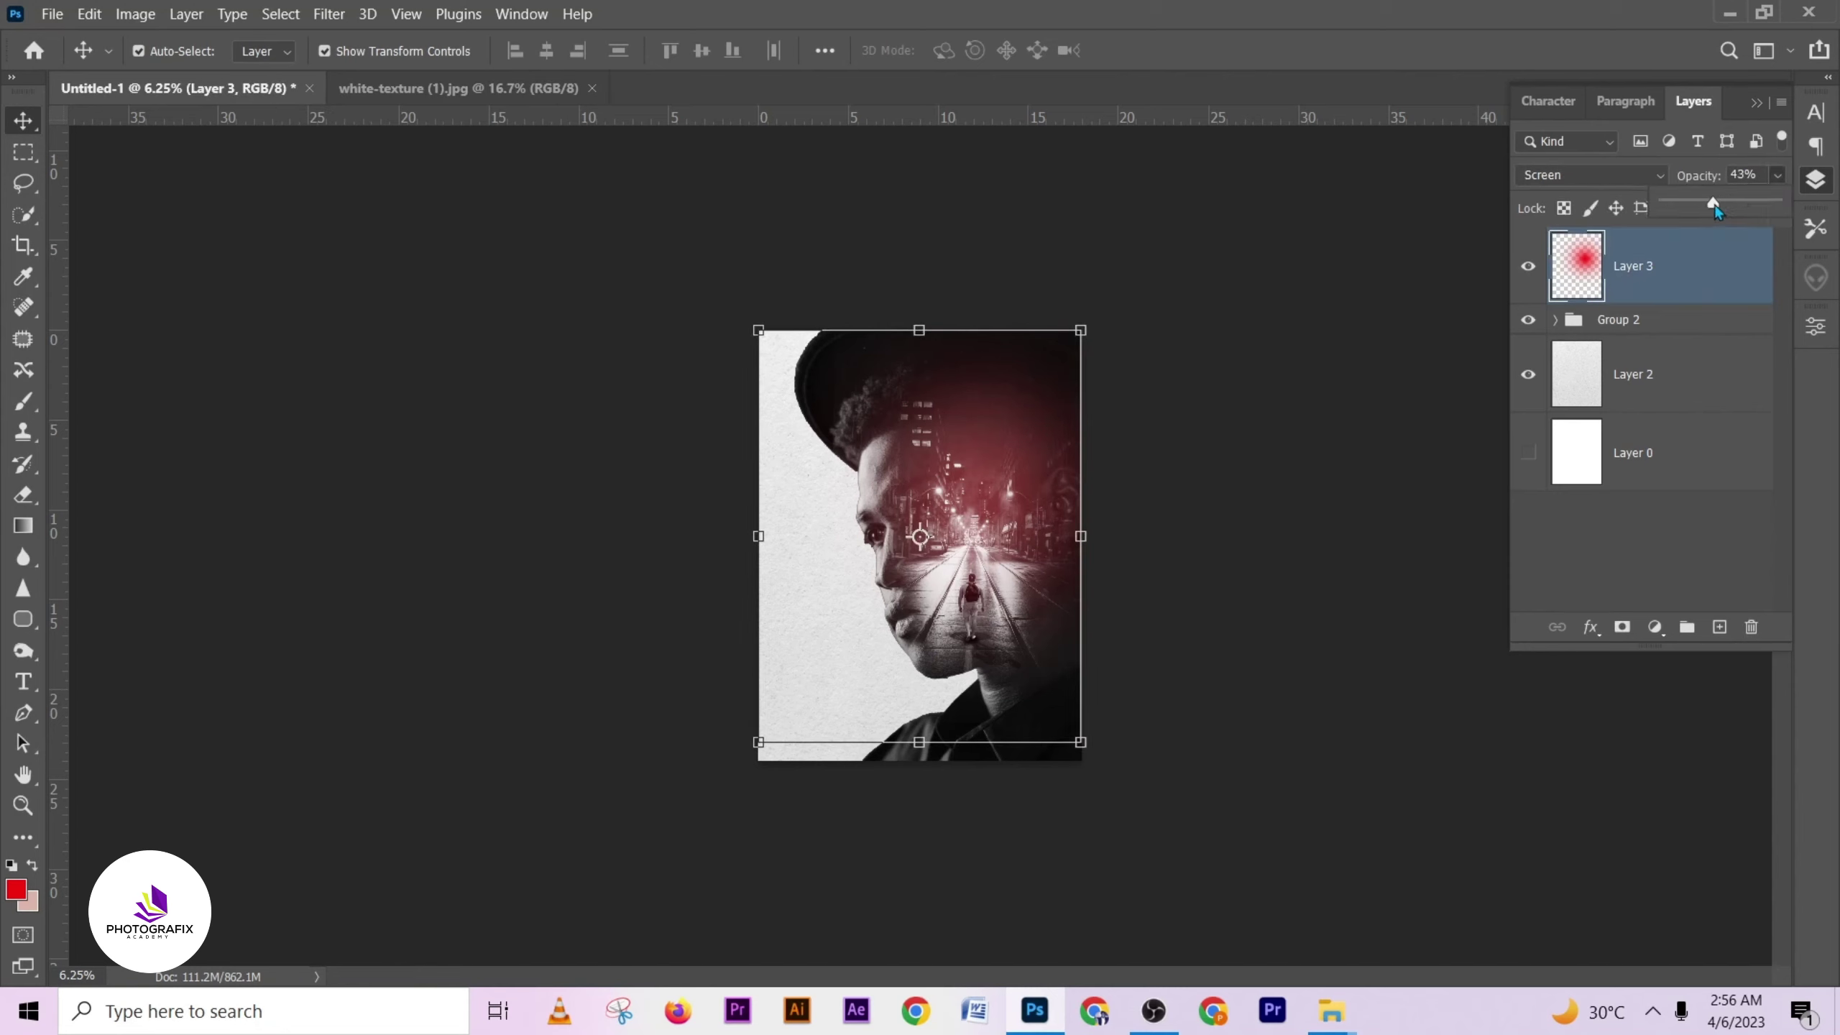
left_click(1289, 561)
left_click(1289, 561)
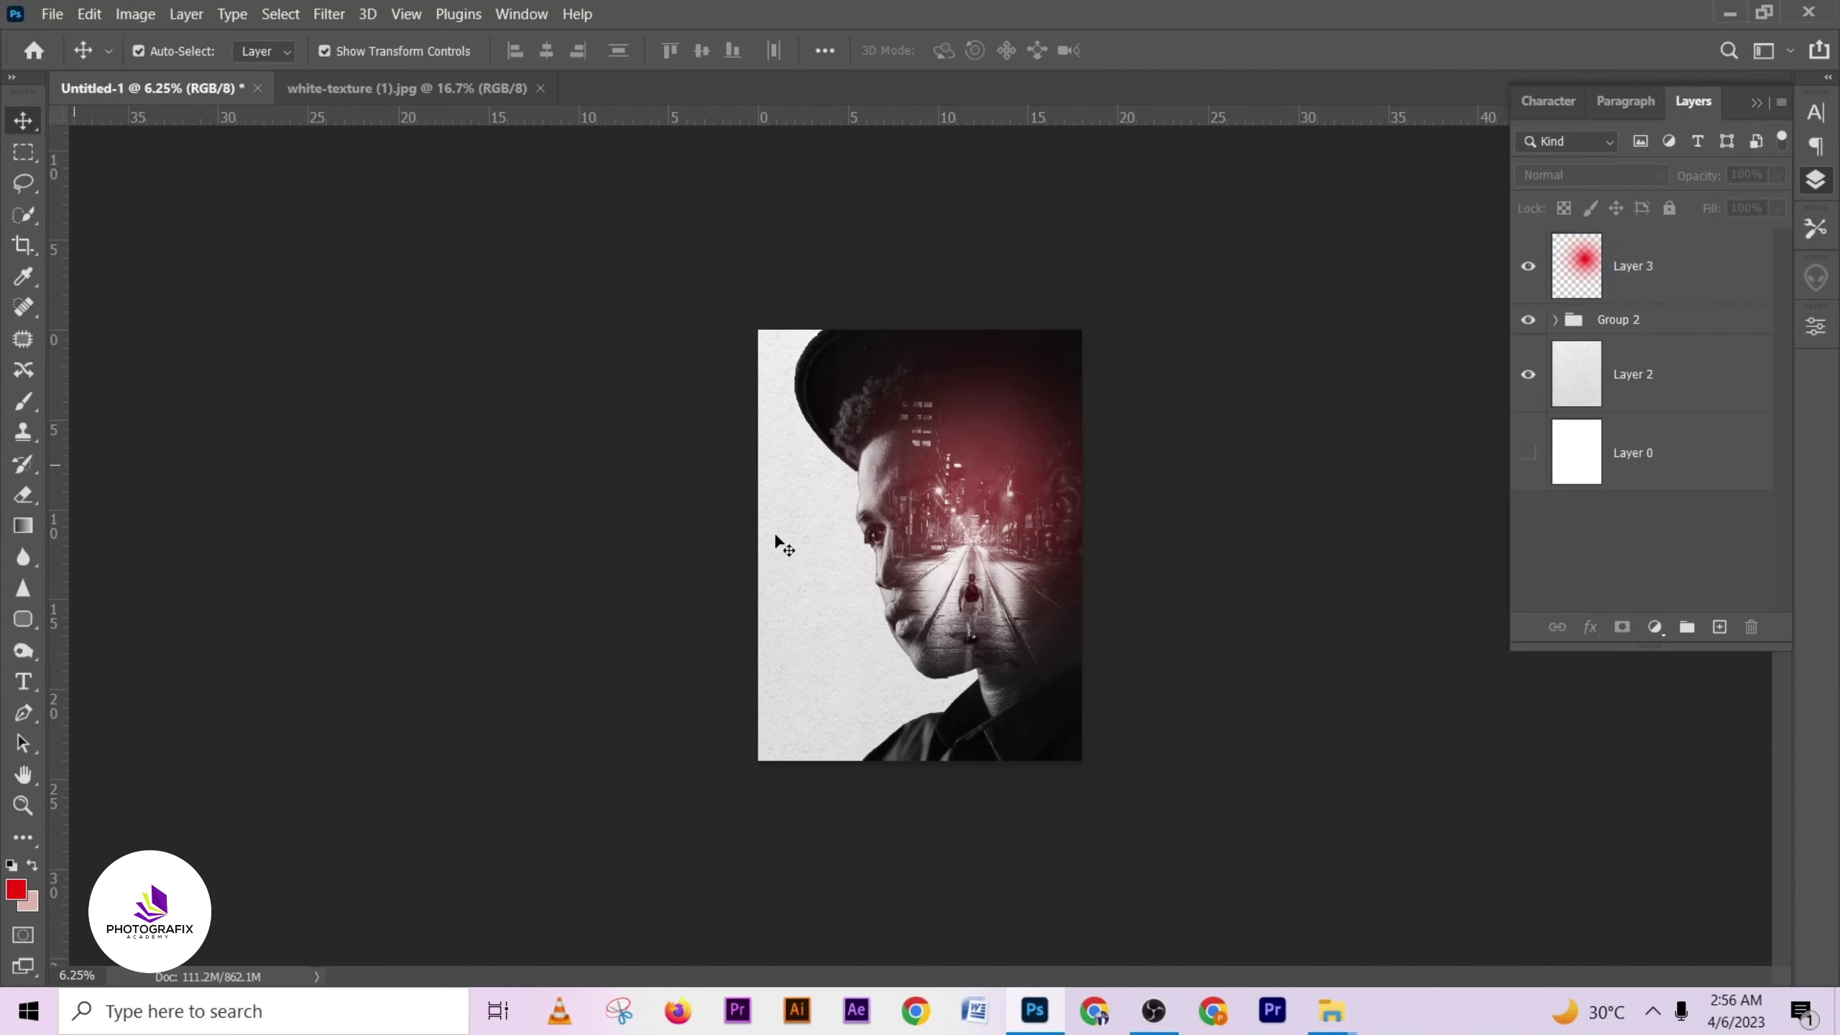
- Type THE as a new text layer left of the man's face
left_click(22, 684)
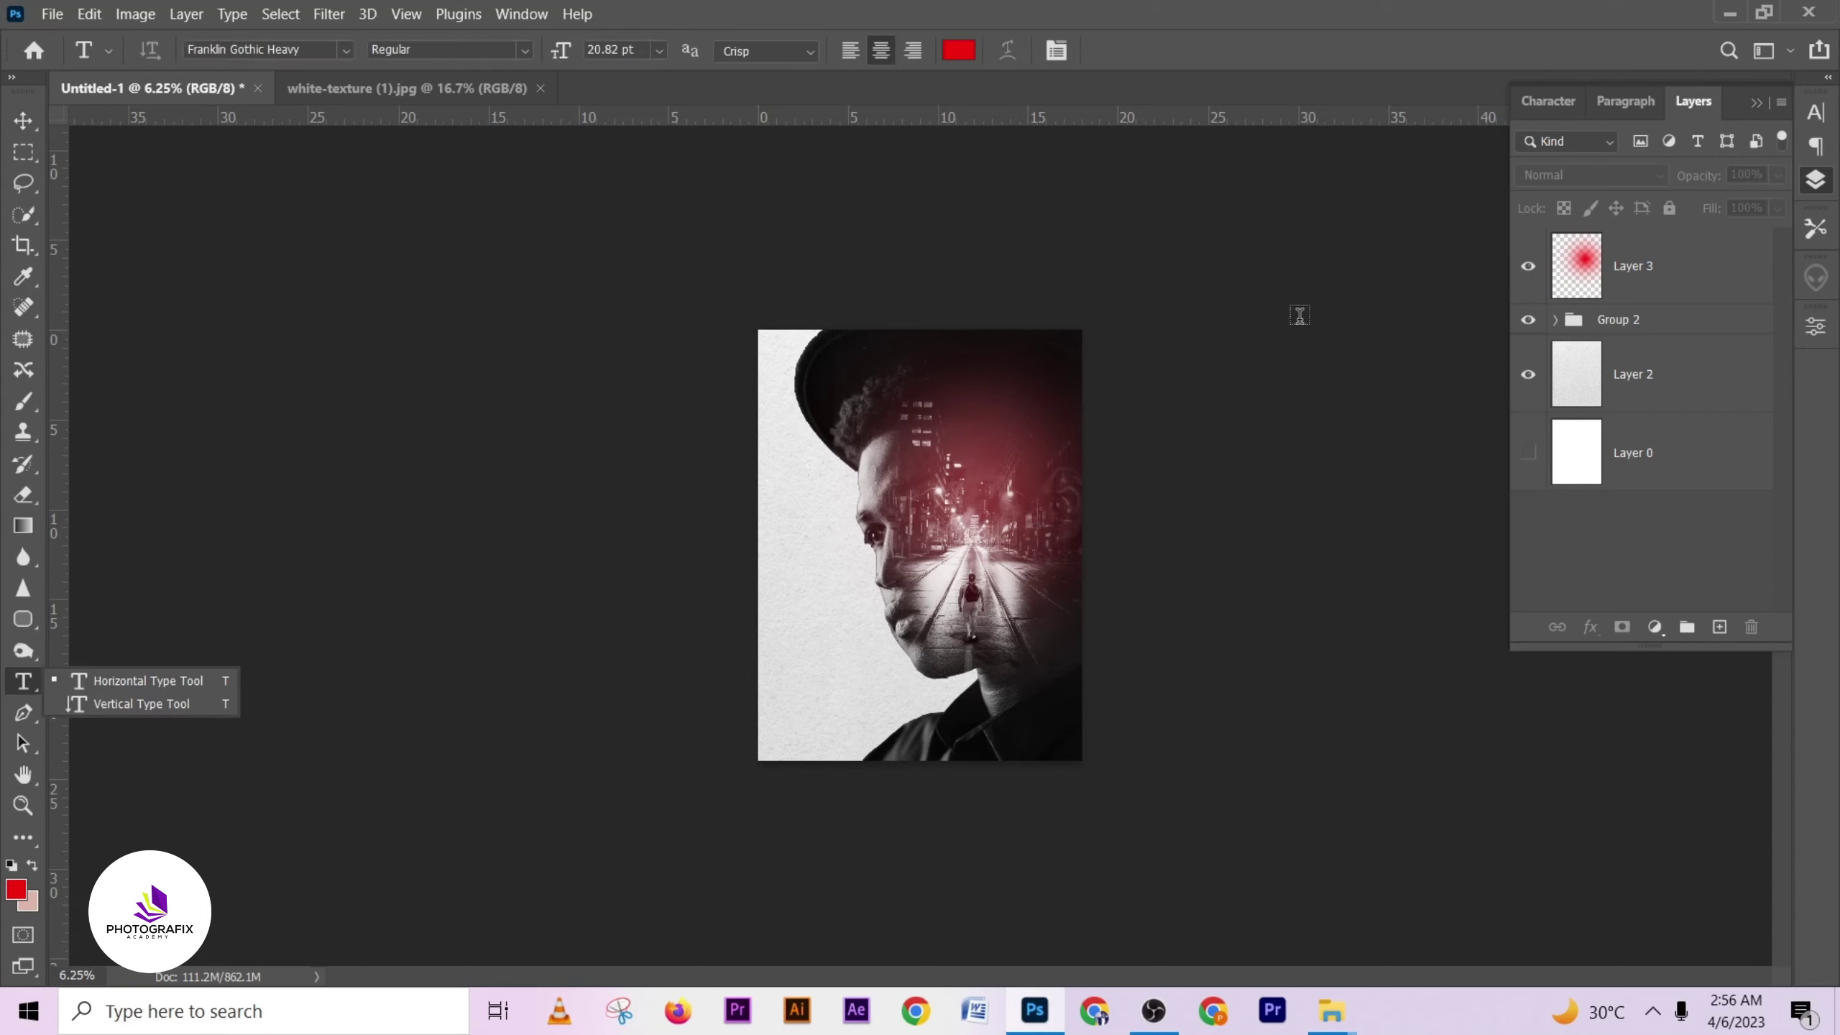
left_click(794, 629)
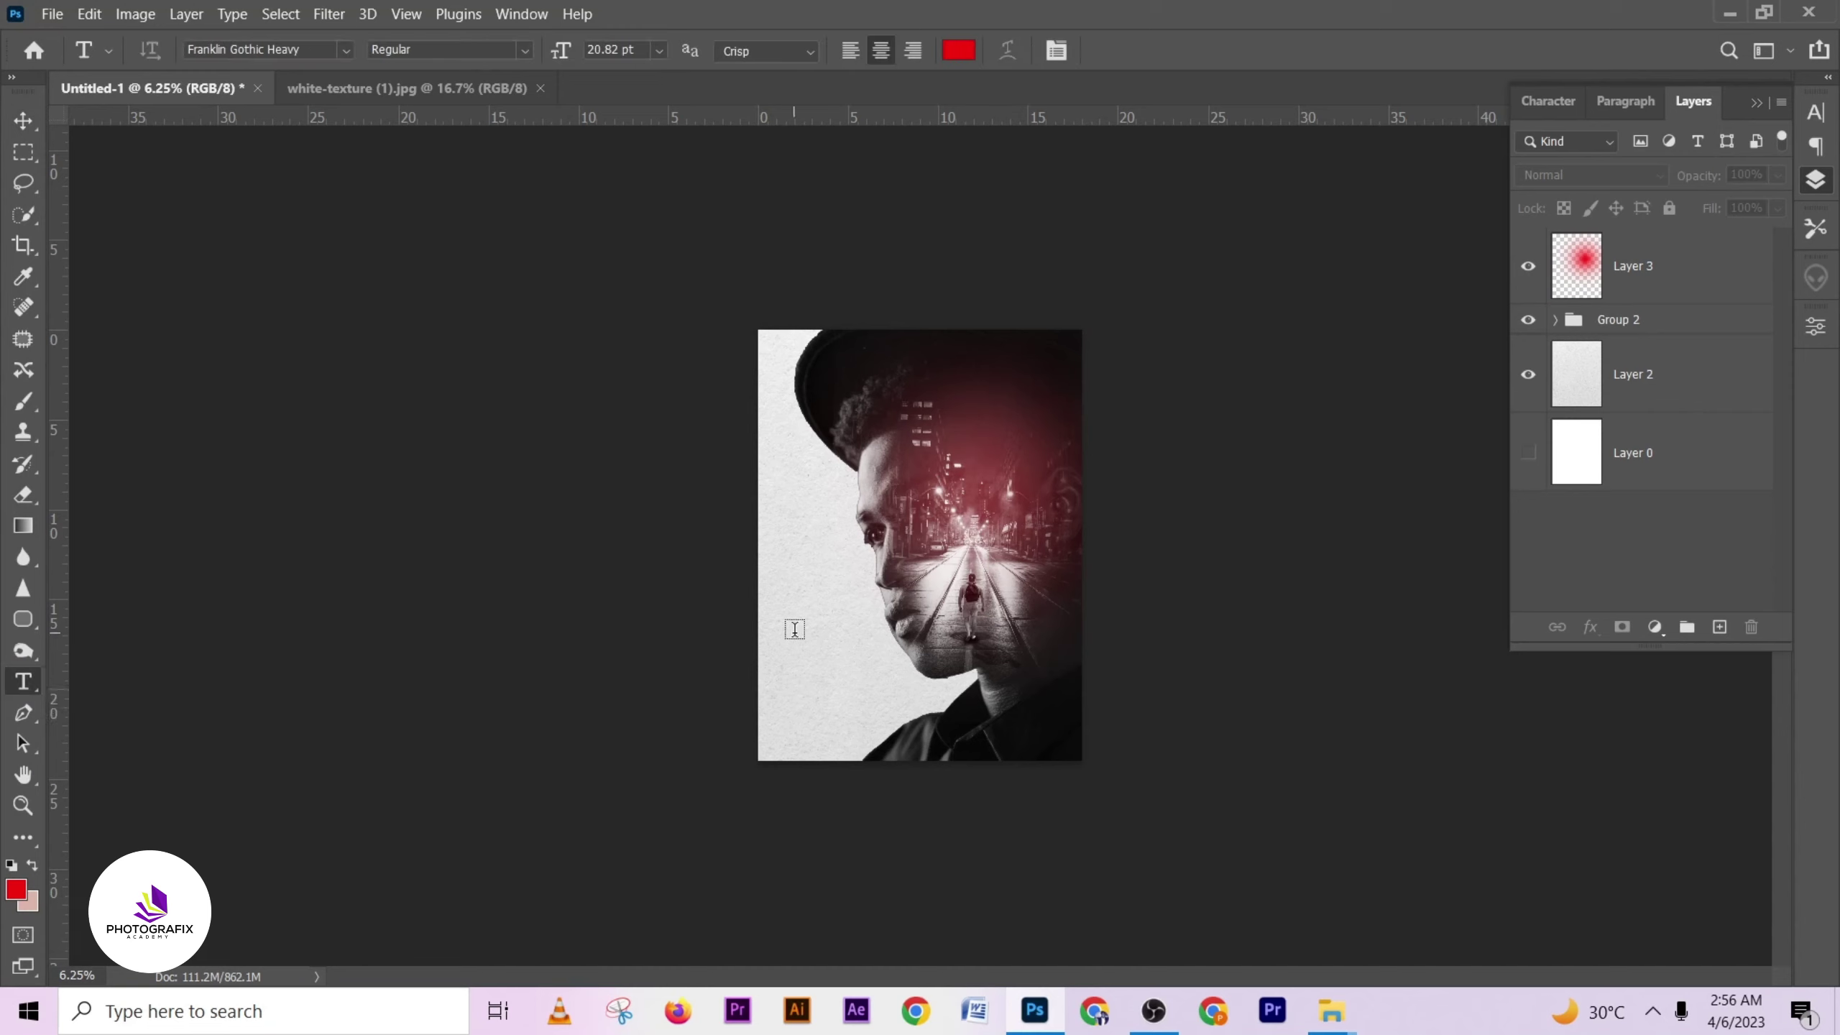
left_click(795, 629)
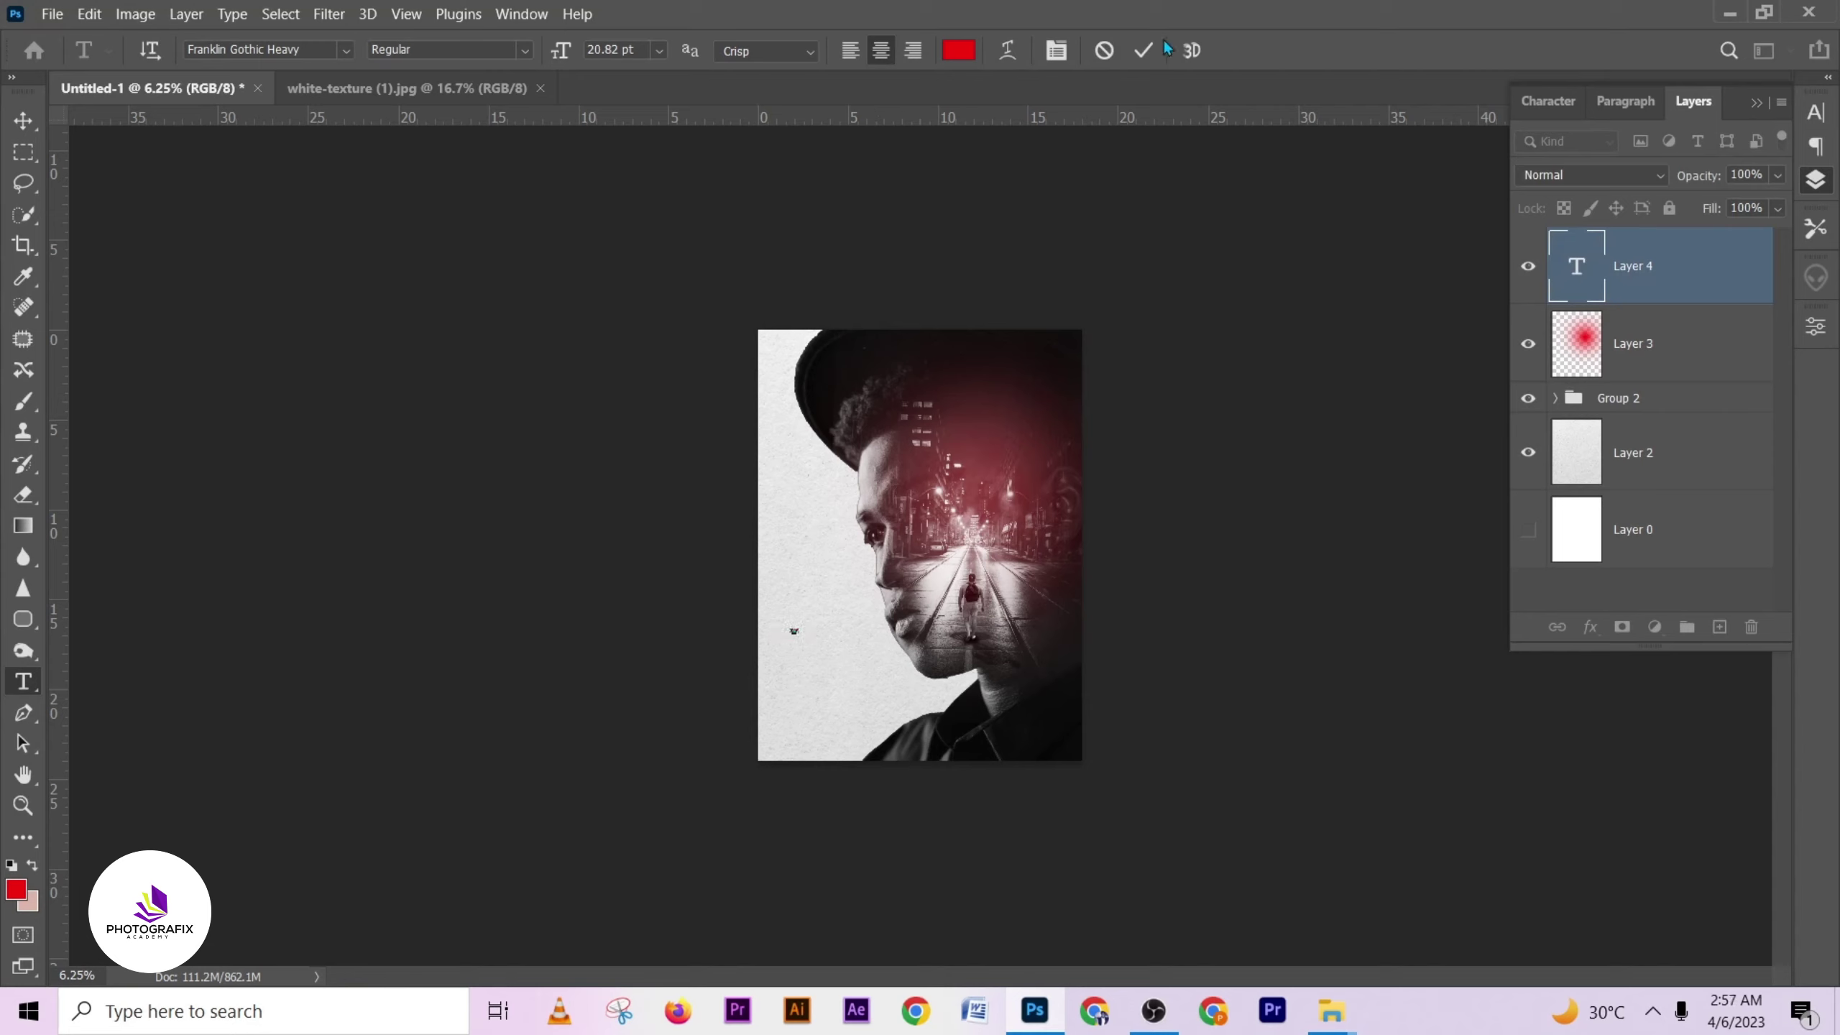
left_click(1143, 50)
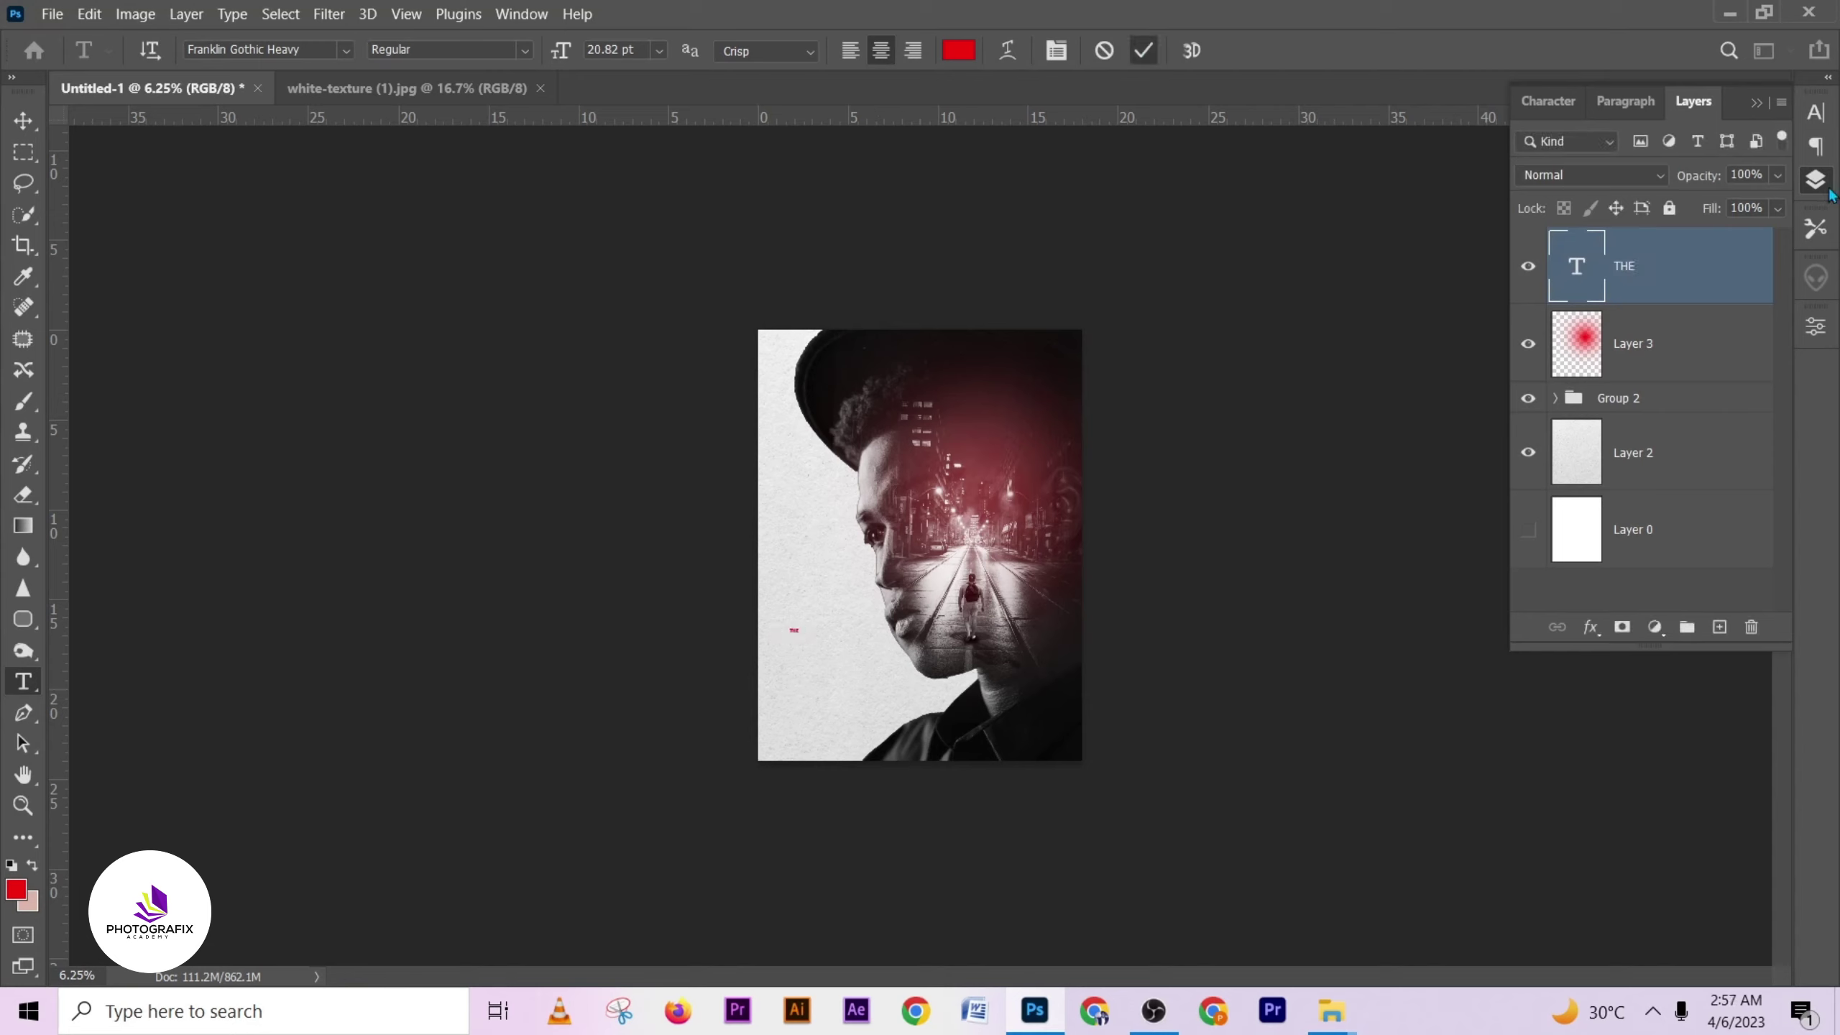
- Set THE in PROMETHEUS with 54 pt leading and a size of about 140 pt
left_click(1817, 114)
left_click(1675, 148)
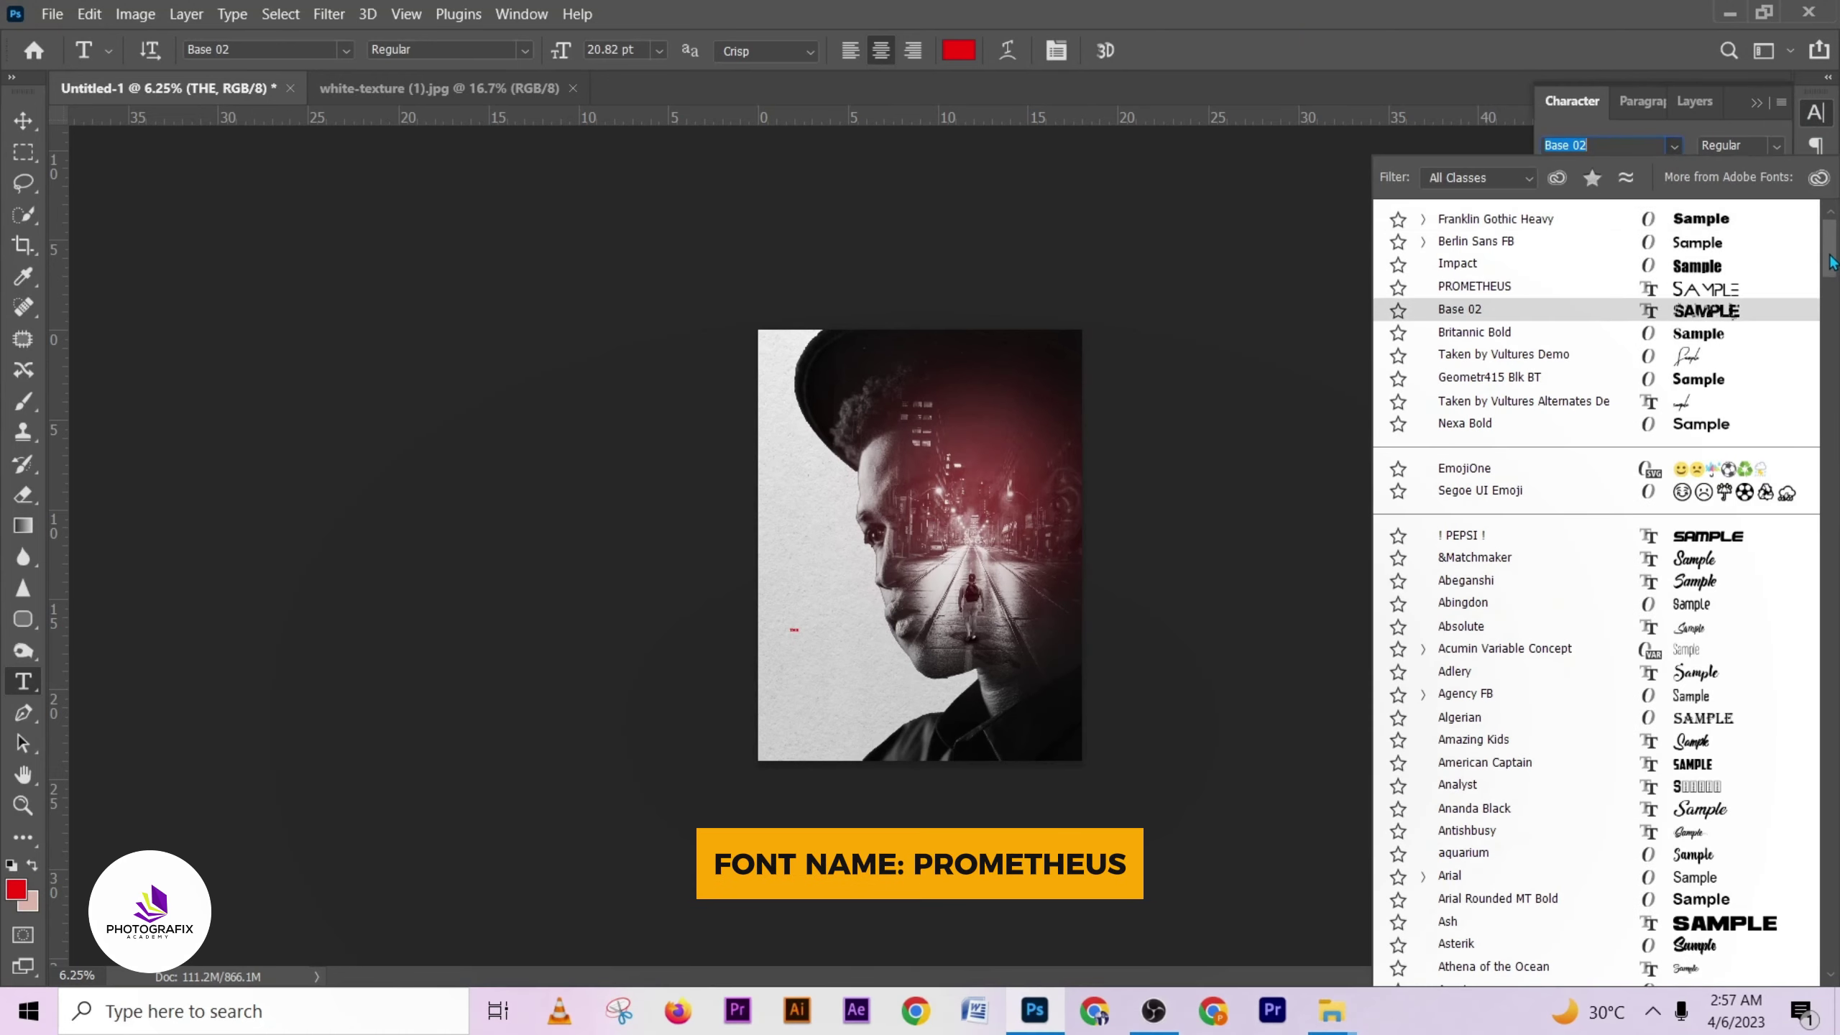
key("Up")
key("Up")
key("Down")
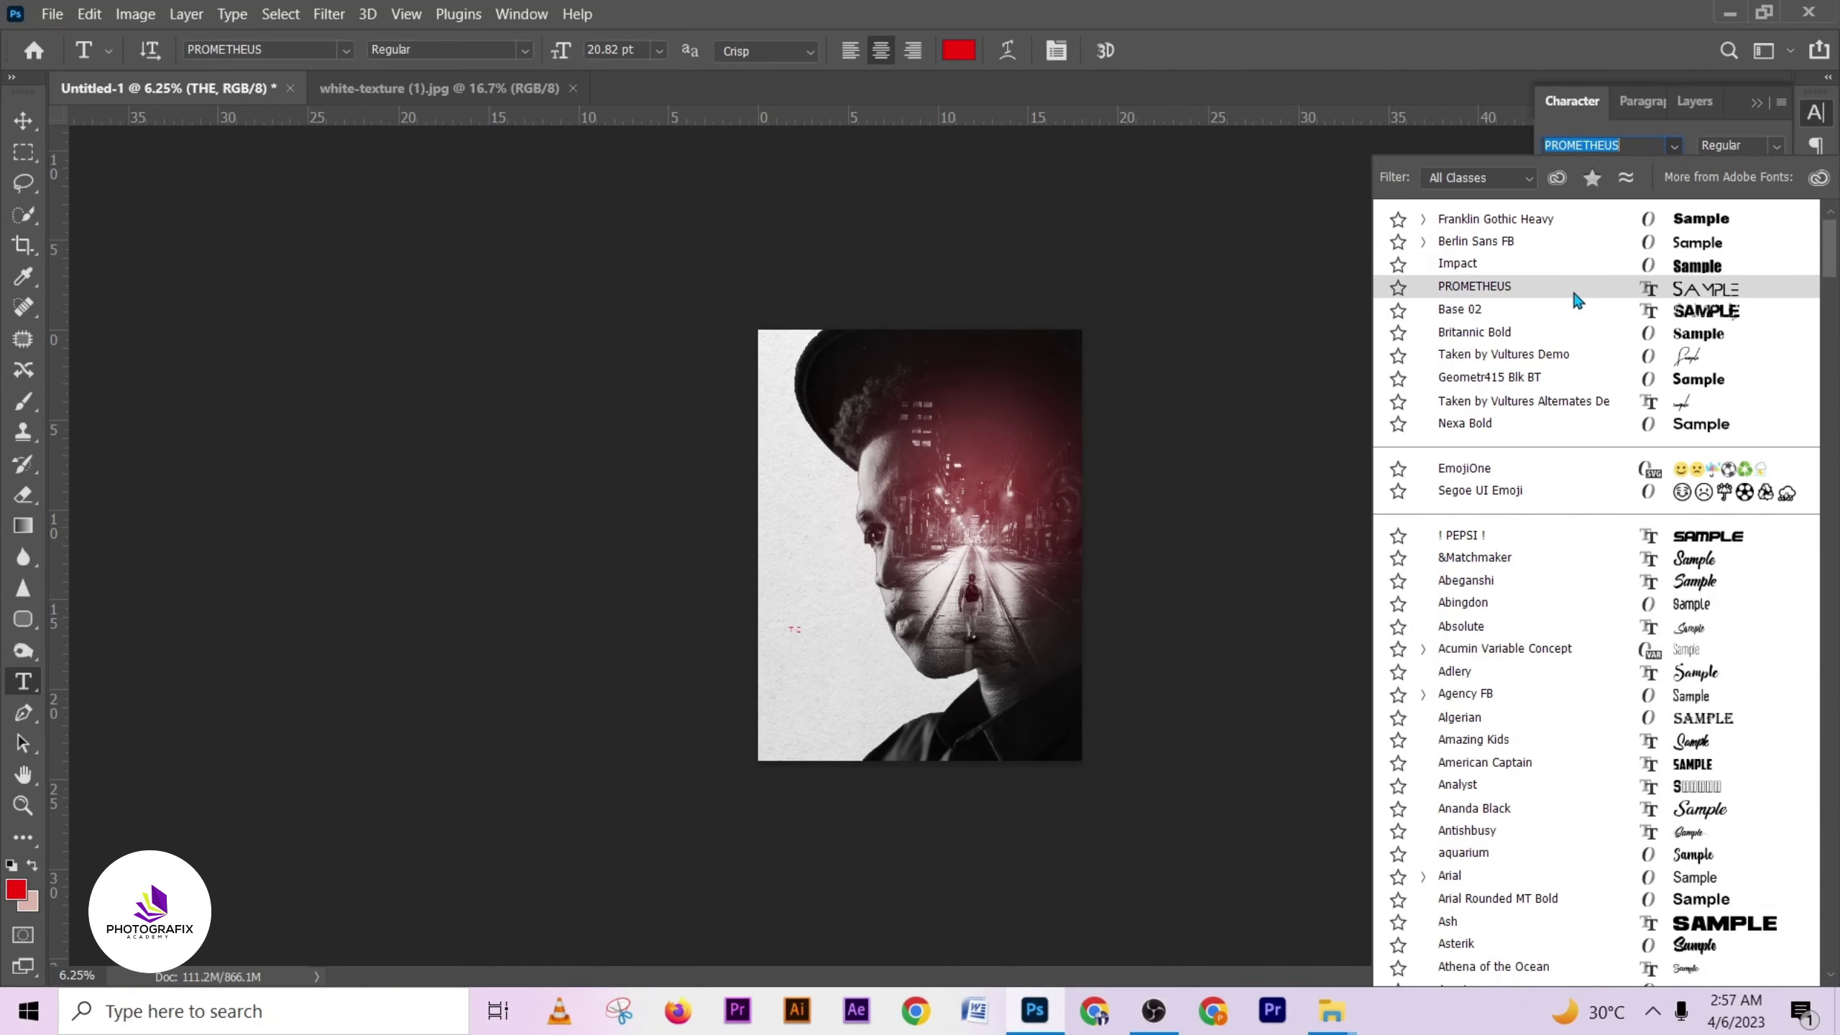
left_click(1574, 291)
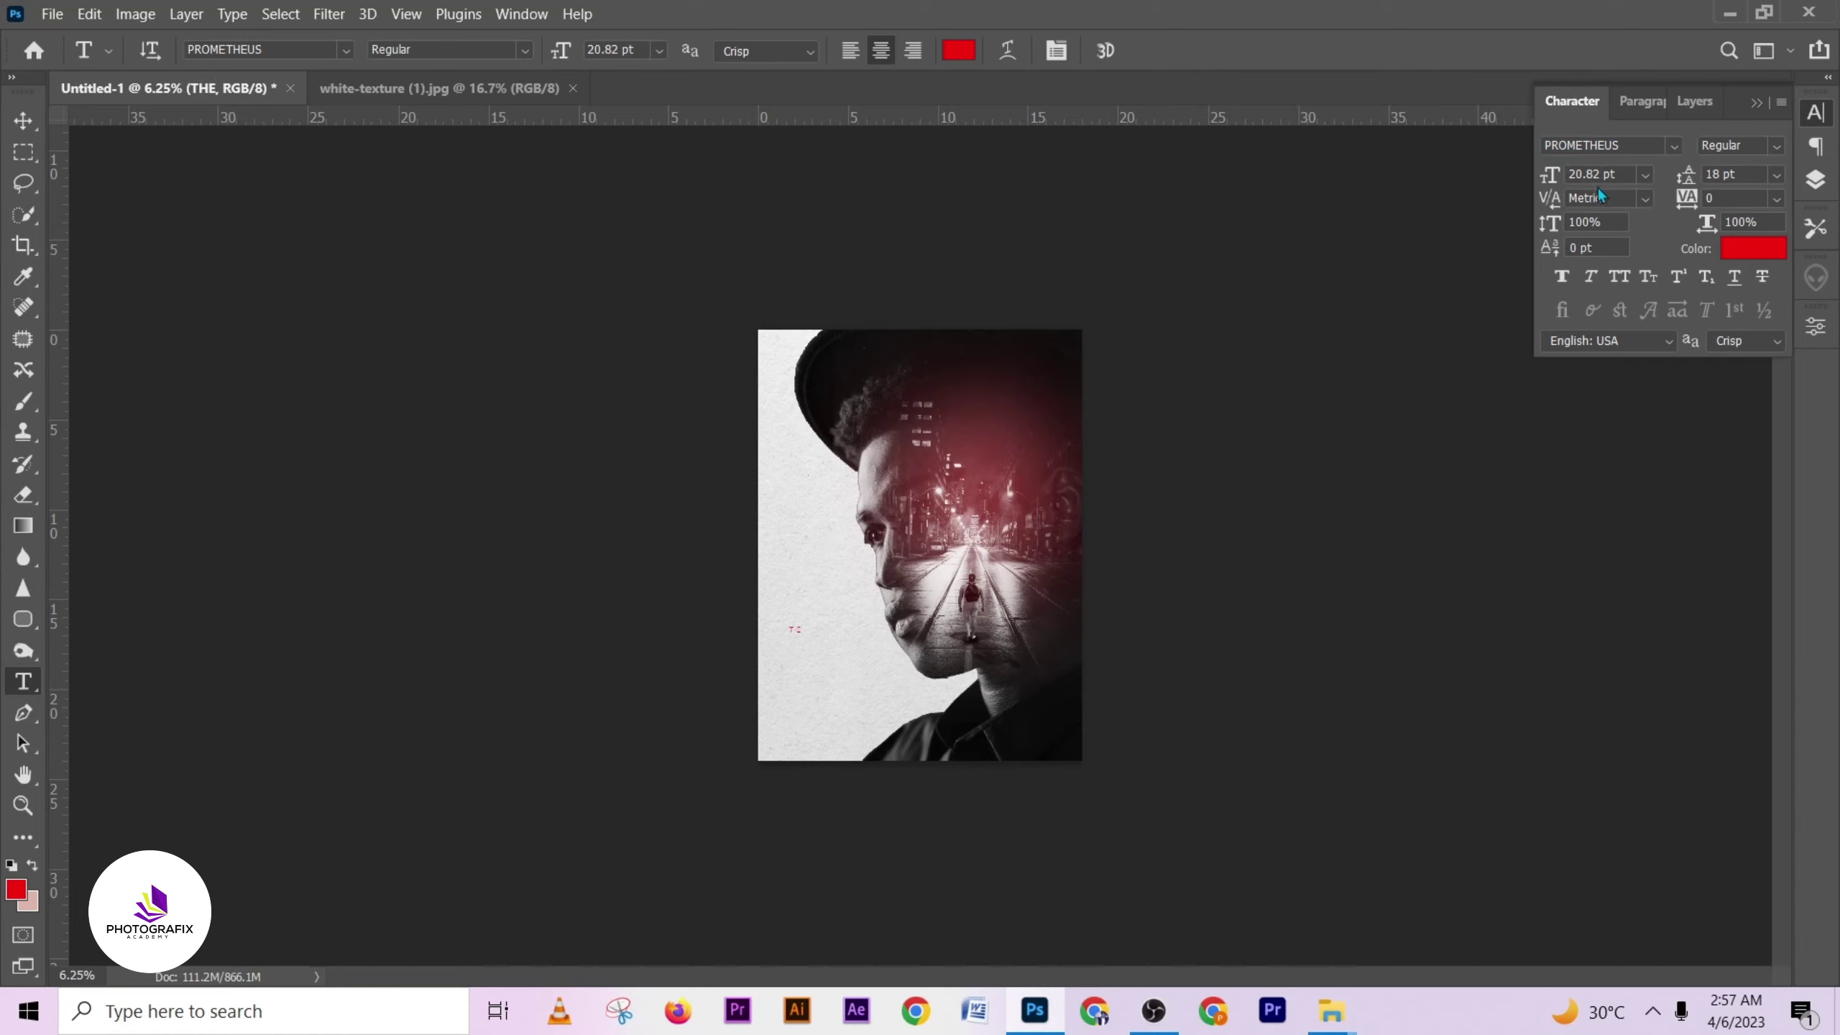
left_click_drag(1690, 181, 1731, 180)
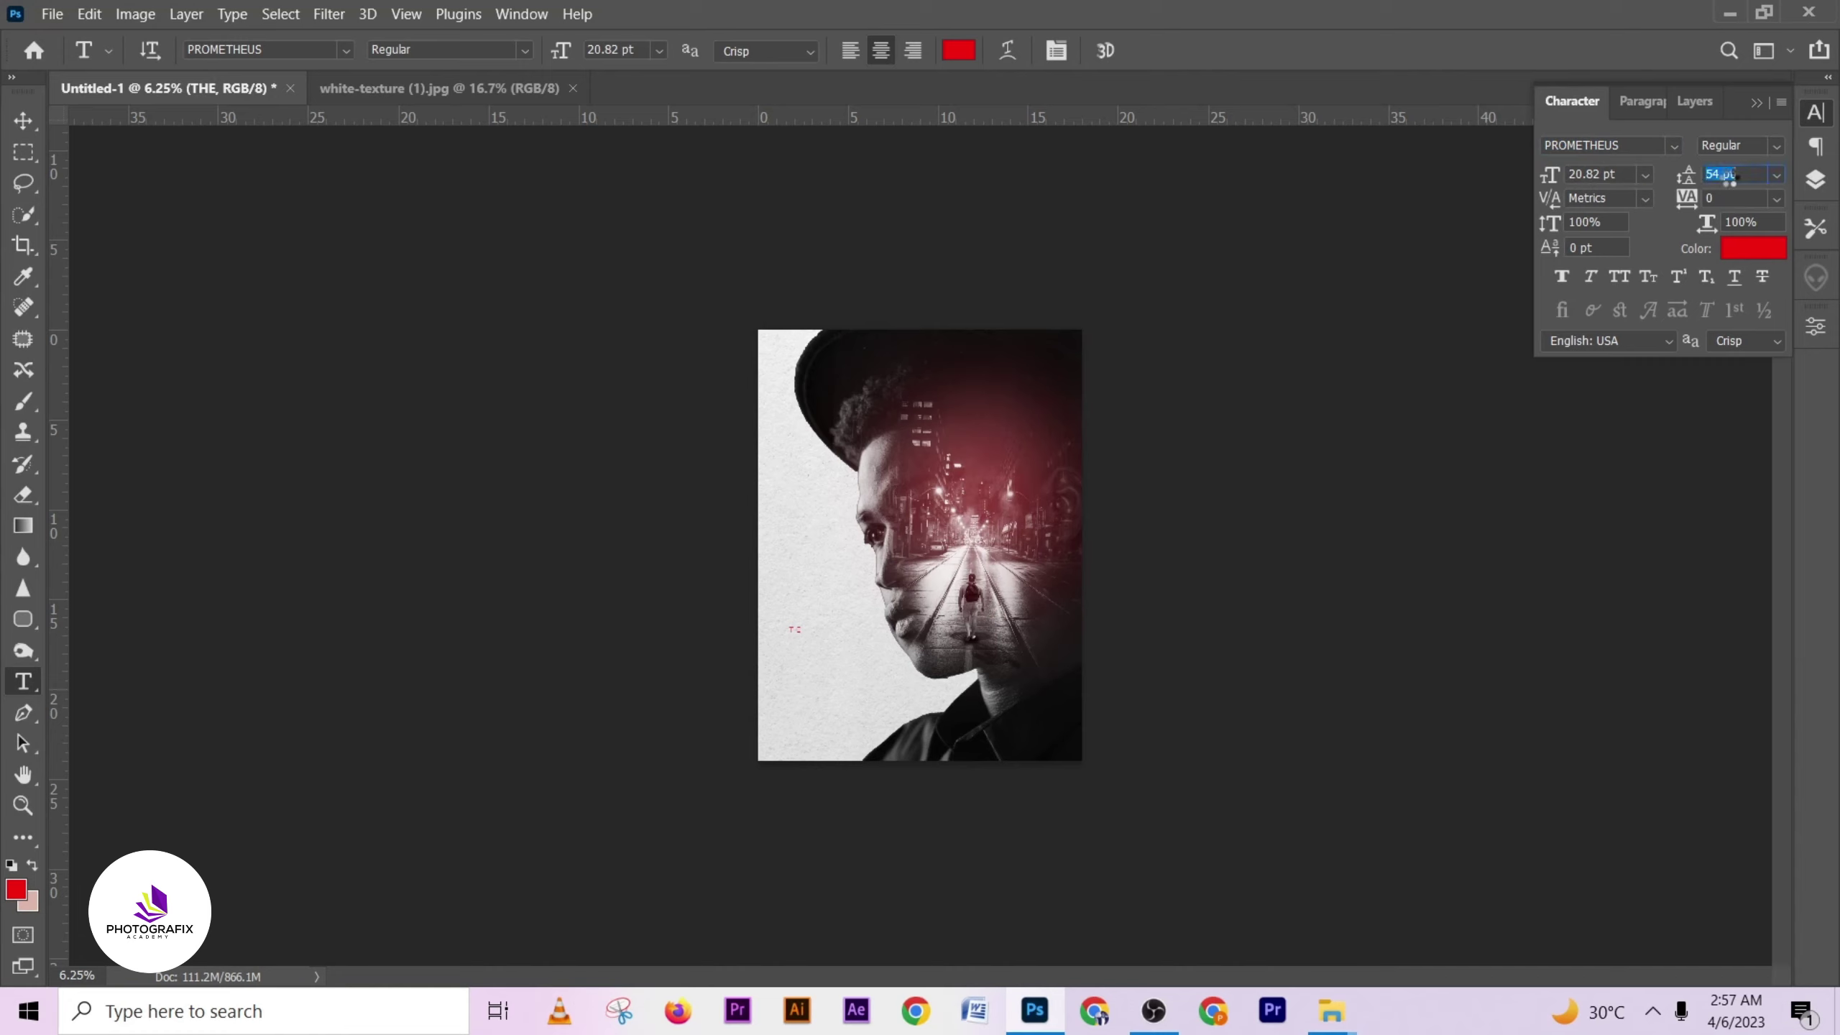
left_click(23, 120)
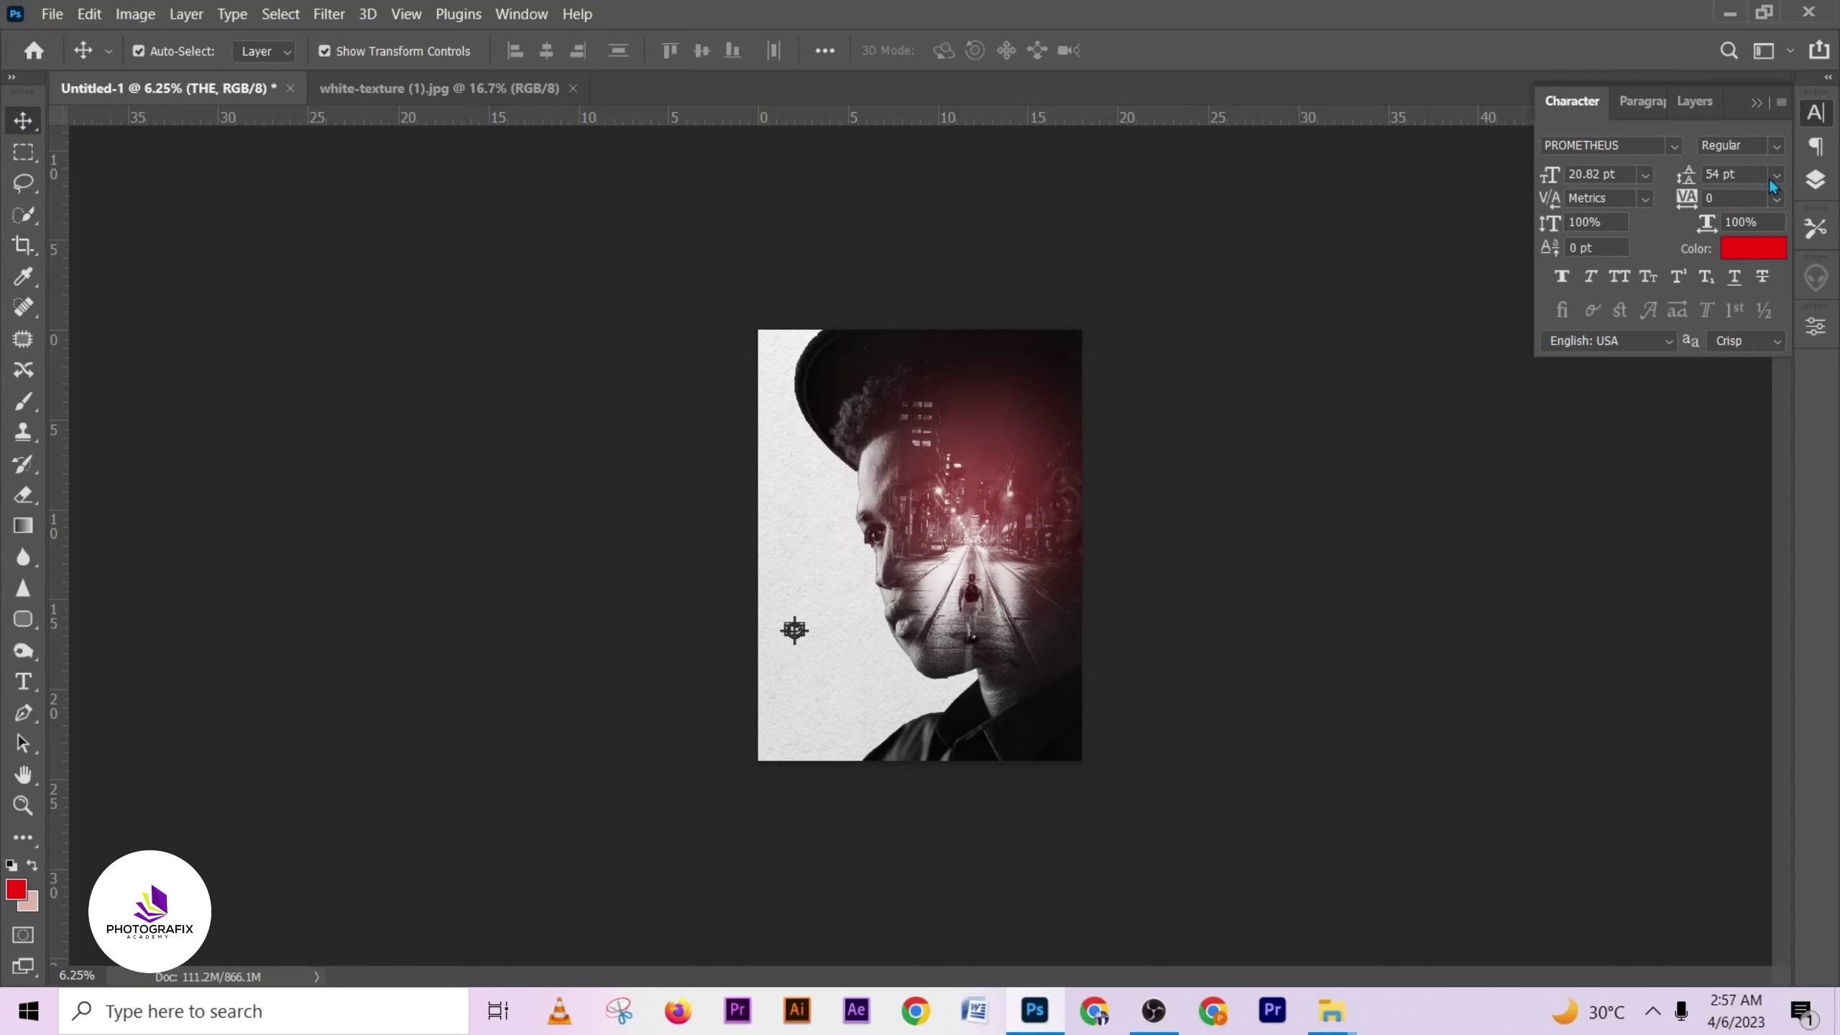
left_click_drag(1549, 174, 1698, 161)
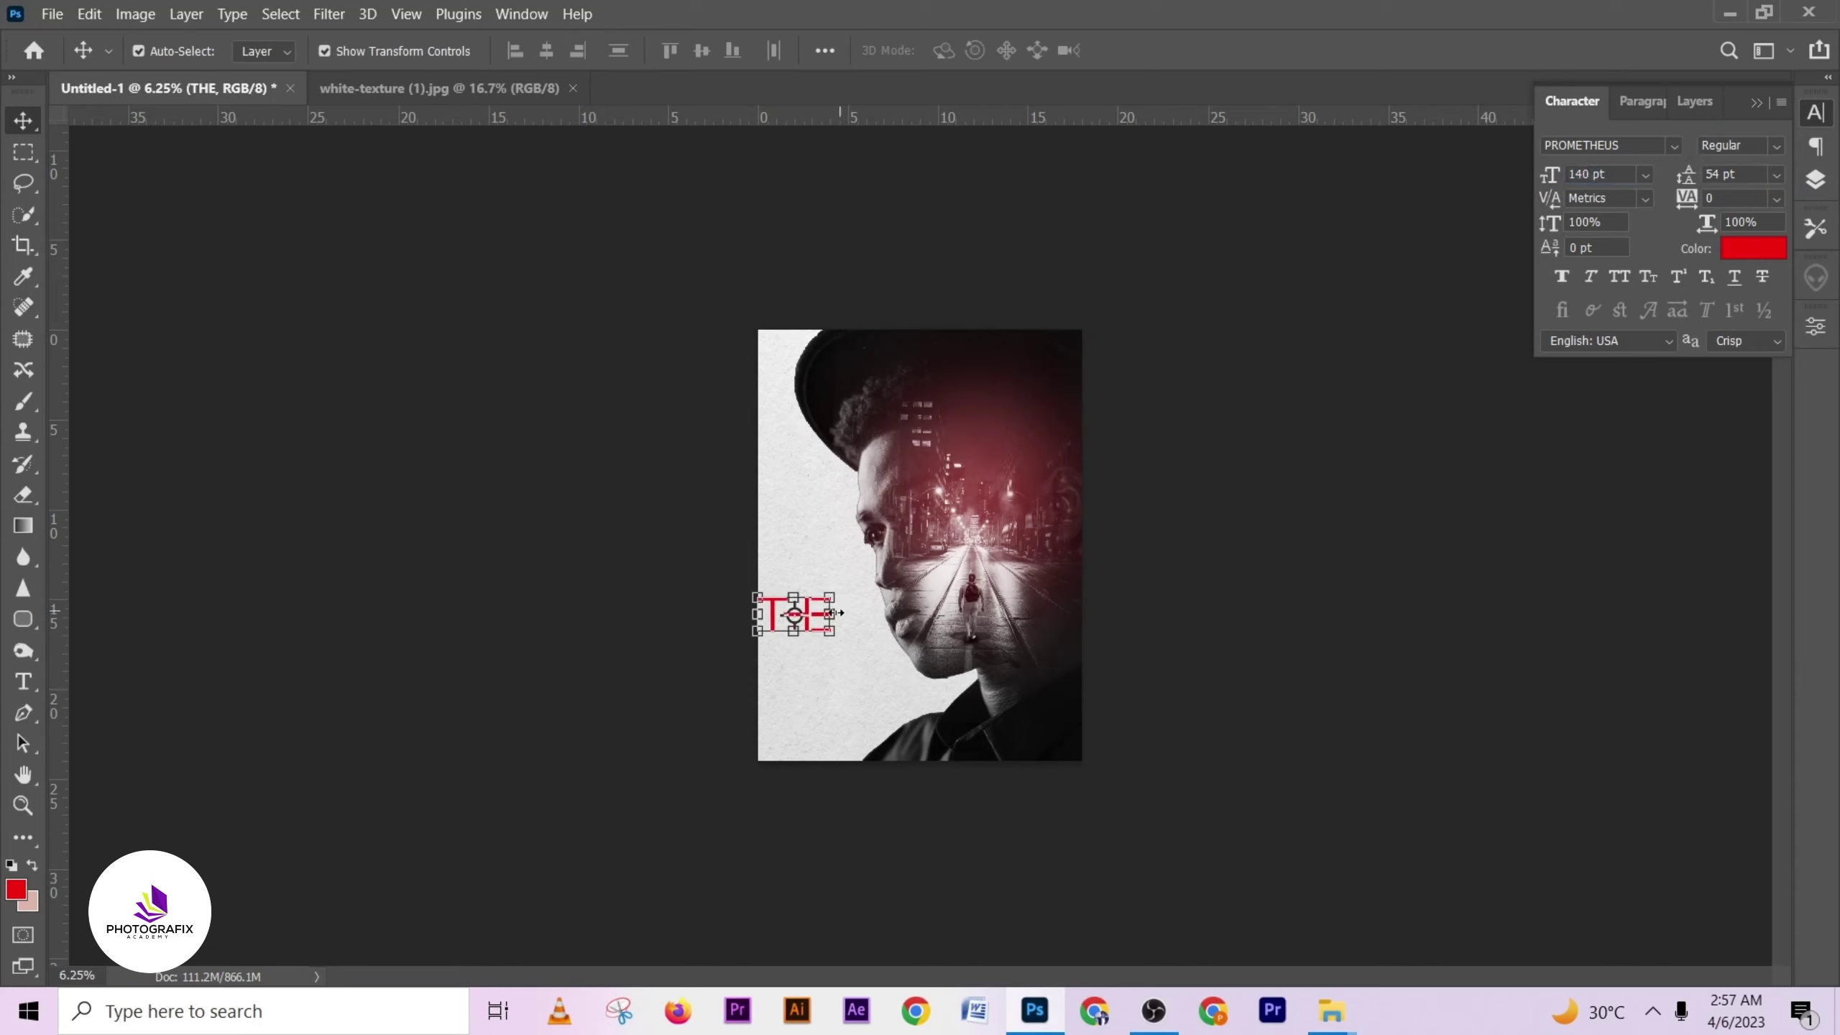
- Colour THE near-black and position it at the lower left beside the chin
left_click_drag(816, 617, 849, 627)
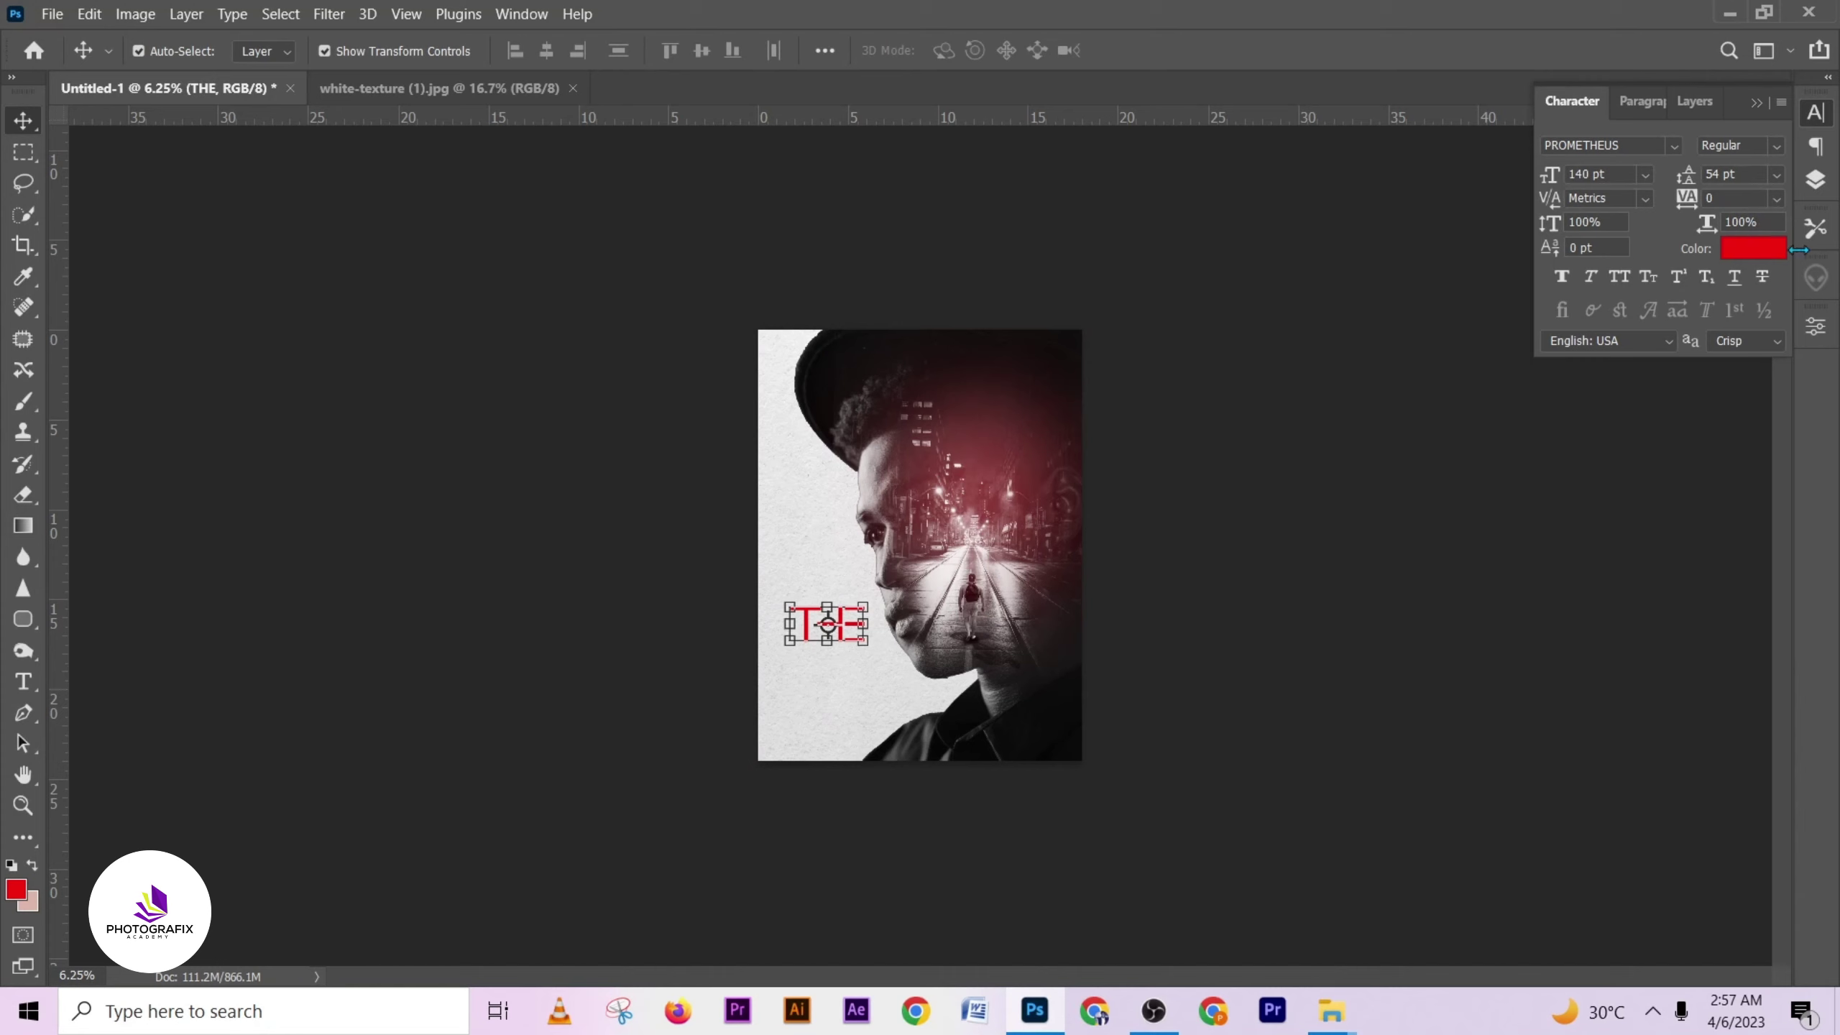
left_click(1761, 255)
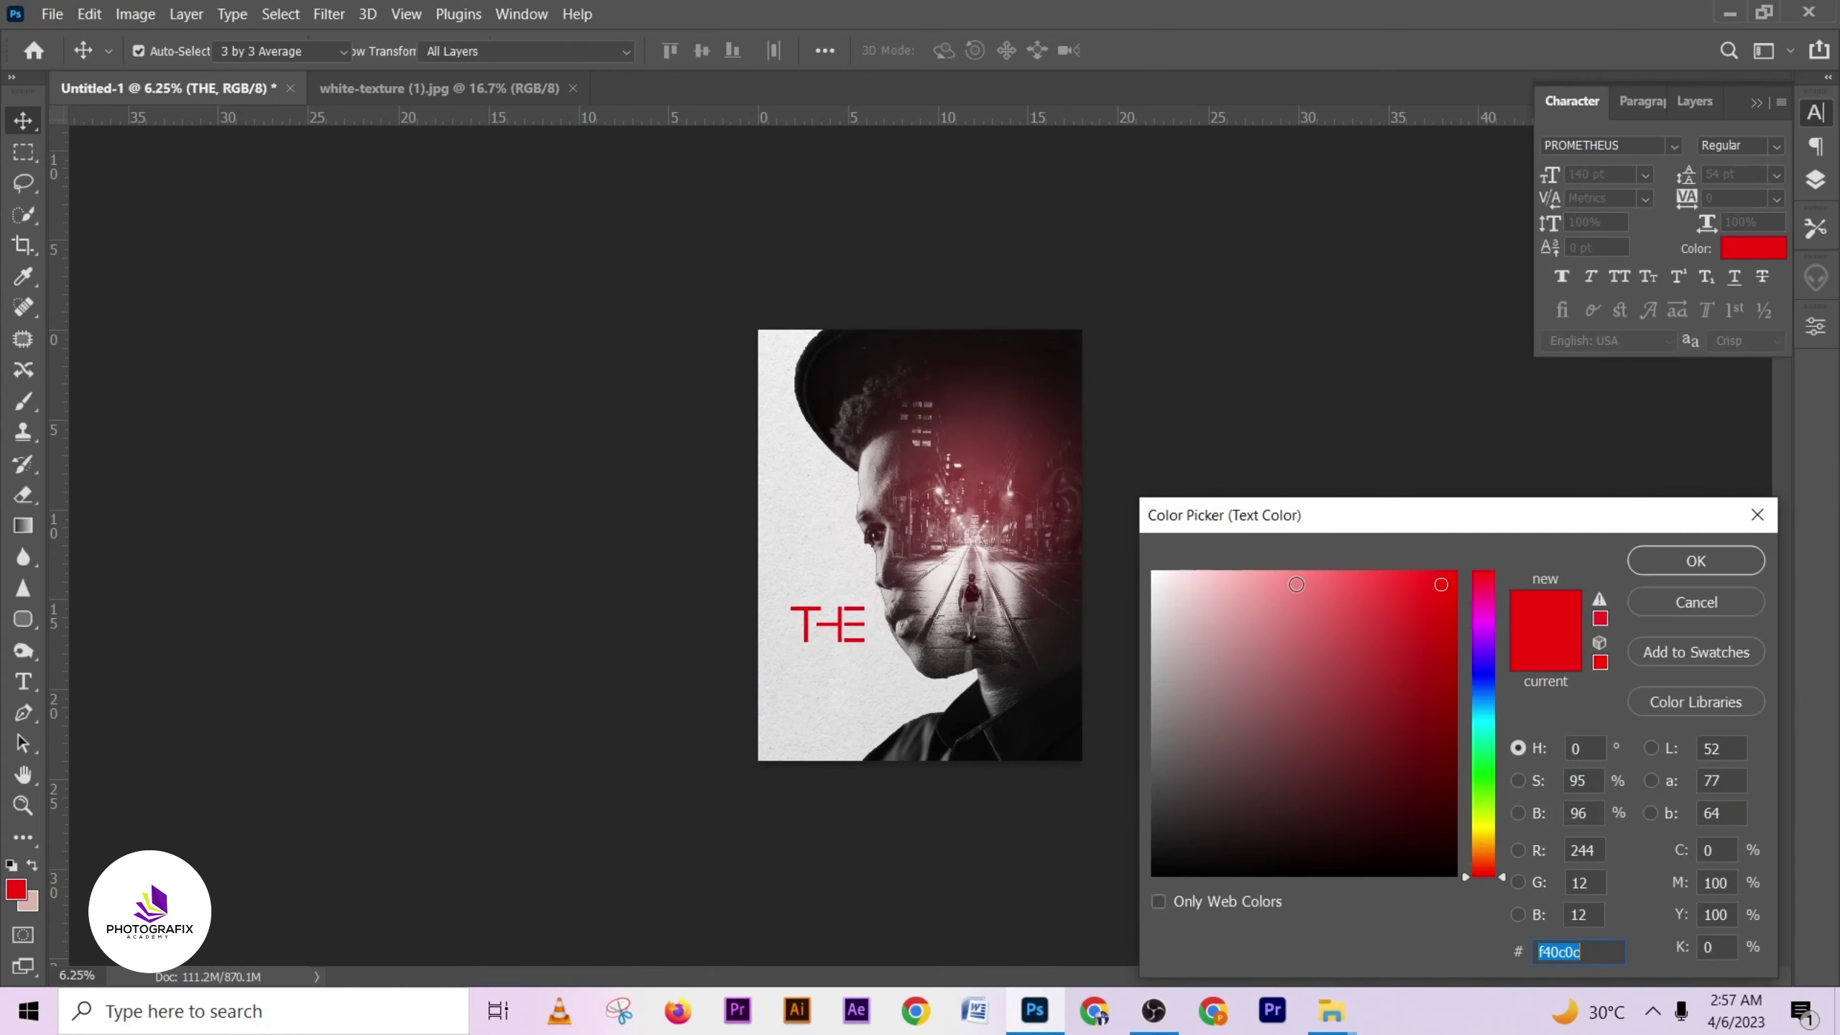
left_click_drag(1322, 541, 1349, 246)
left_click(1194, 535)
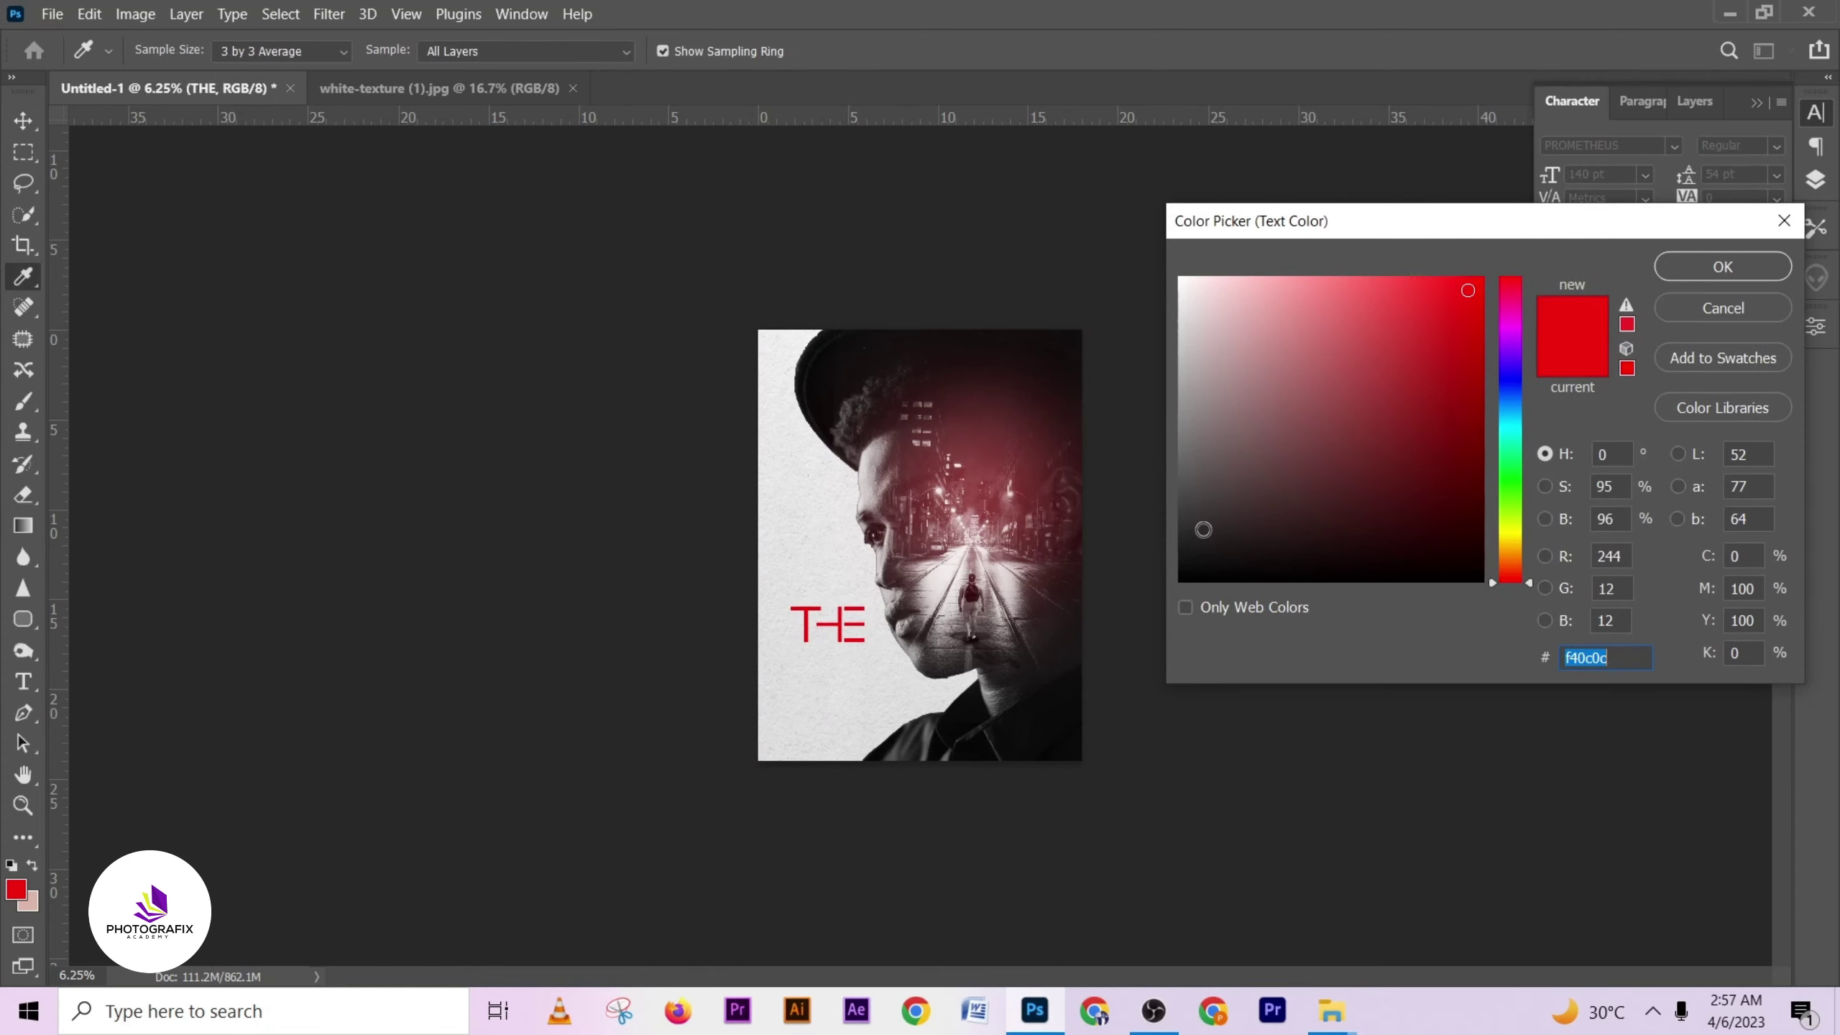
left_click(1178, 576)
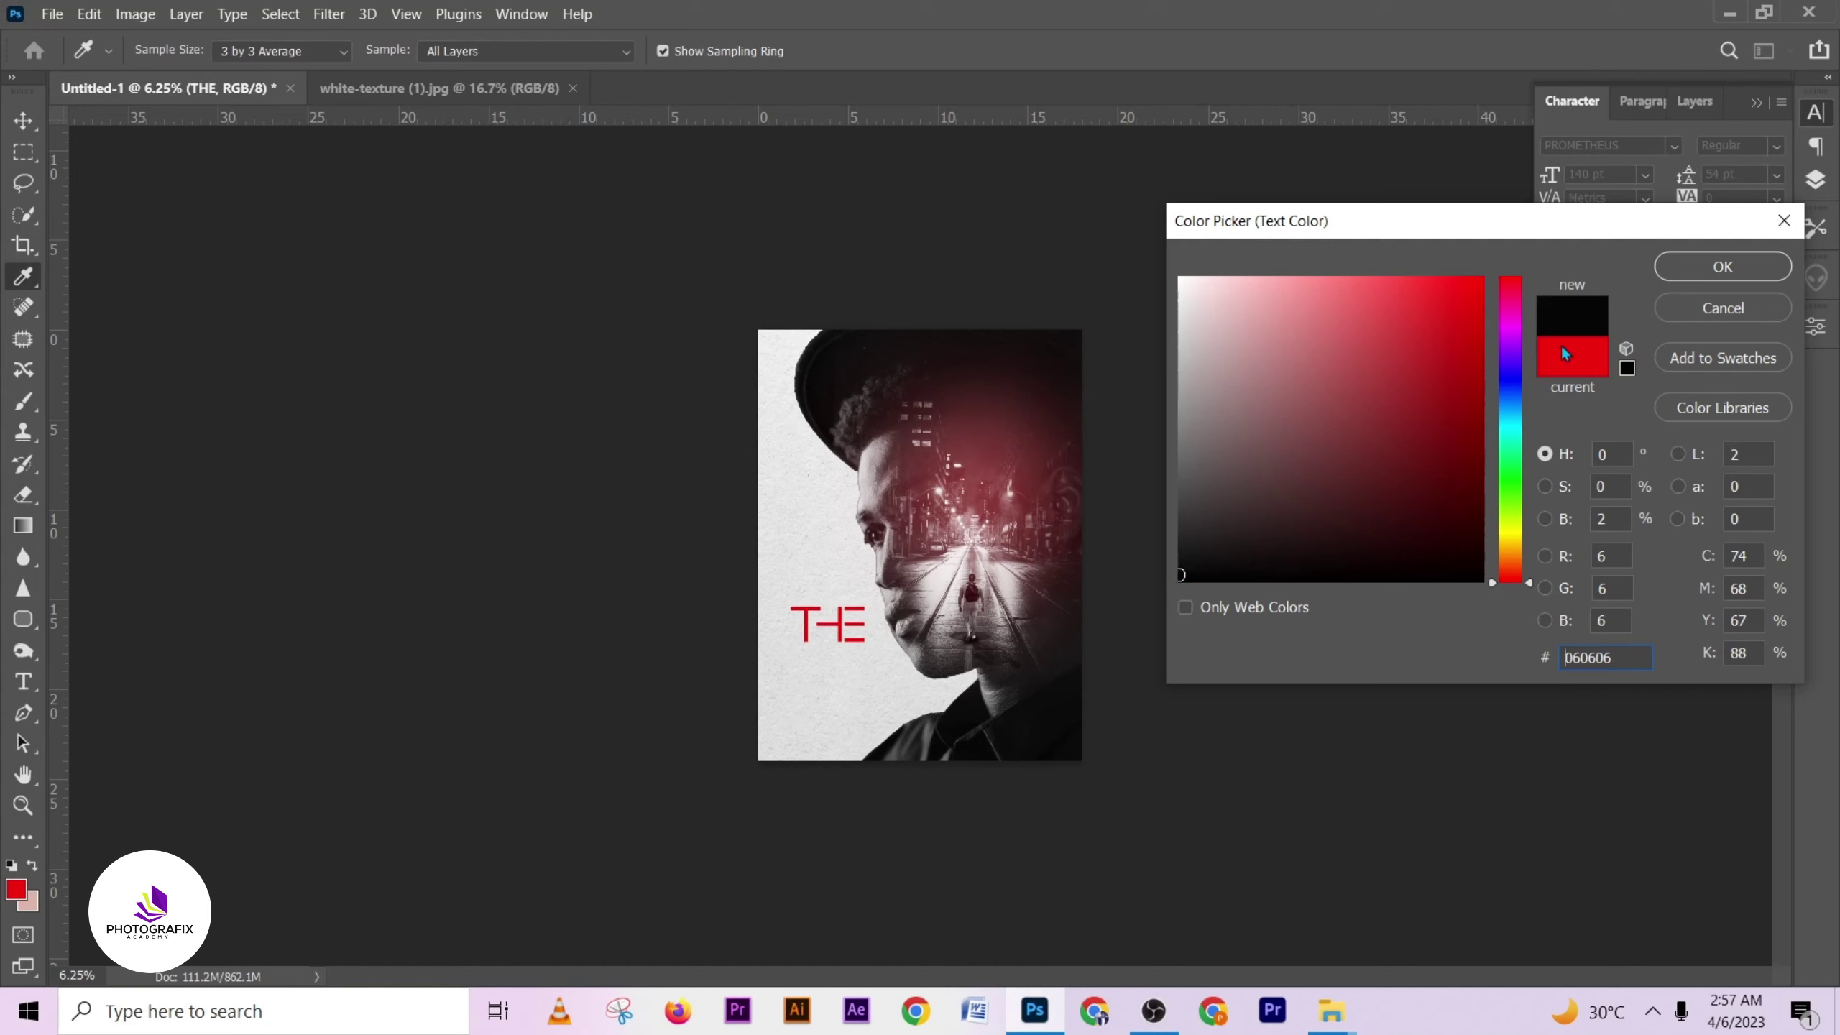
left_click(1697, 268)
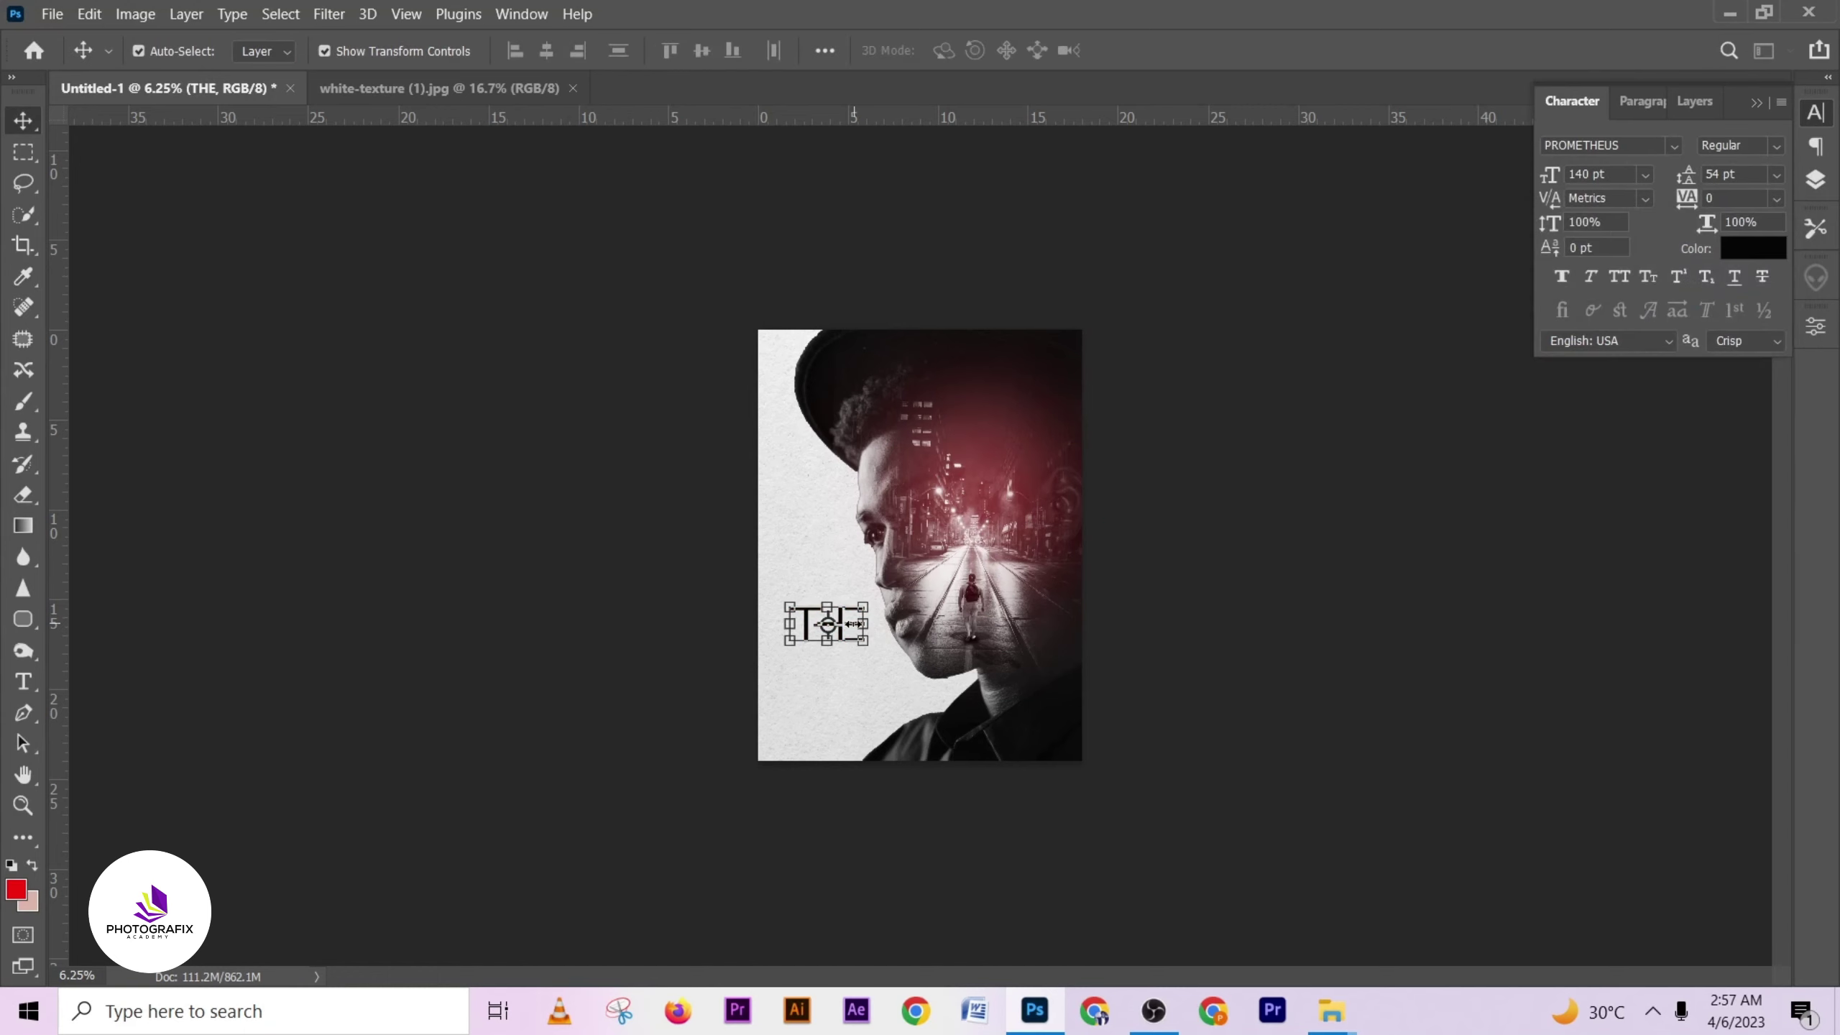
mouse_move(843, 623)
left_mouse_down()
mouse_move(813, 618)
mouse_move(824, 652)
left_mouse_up()
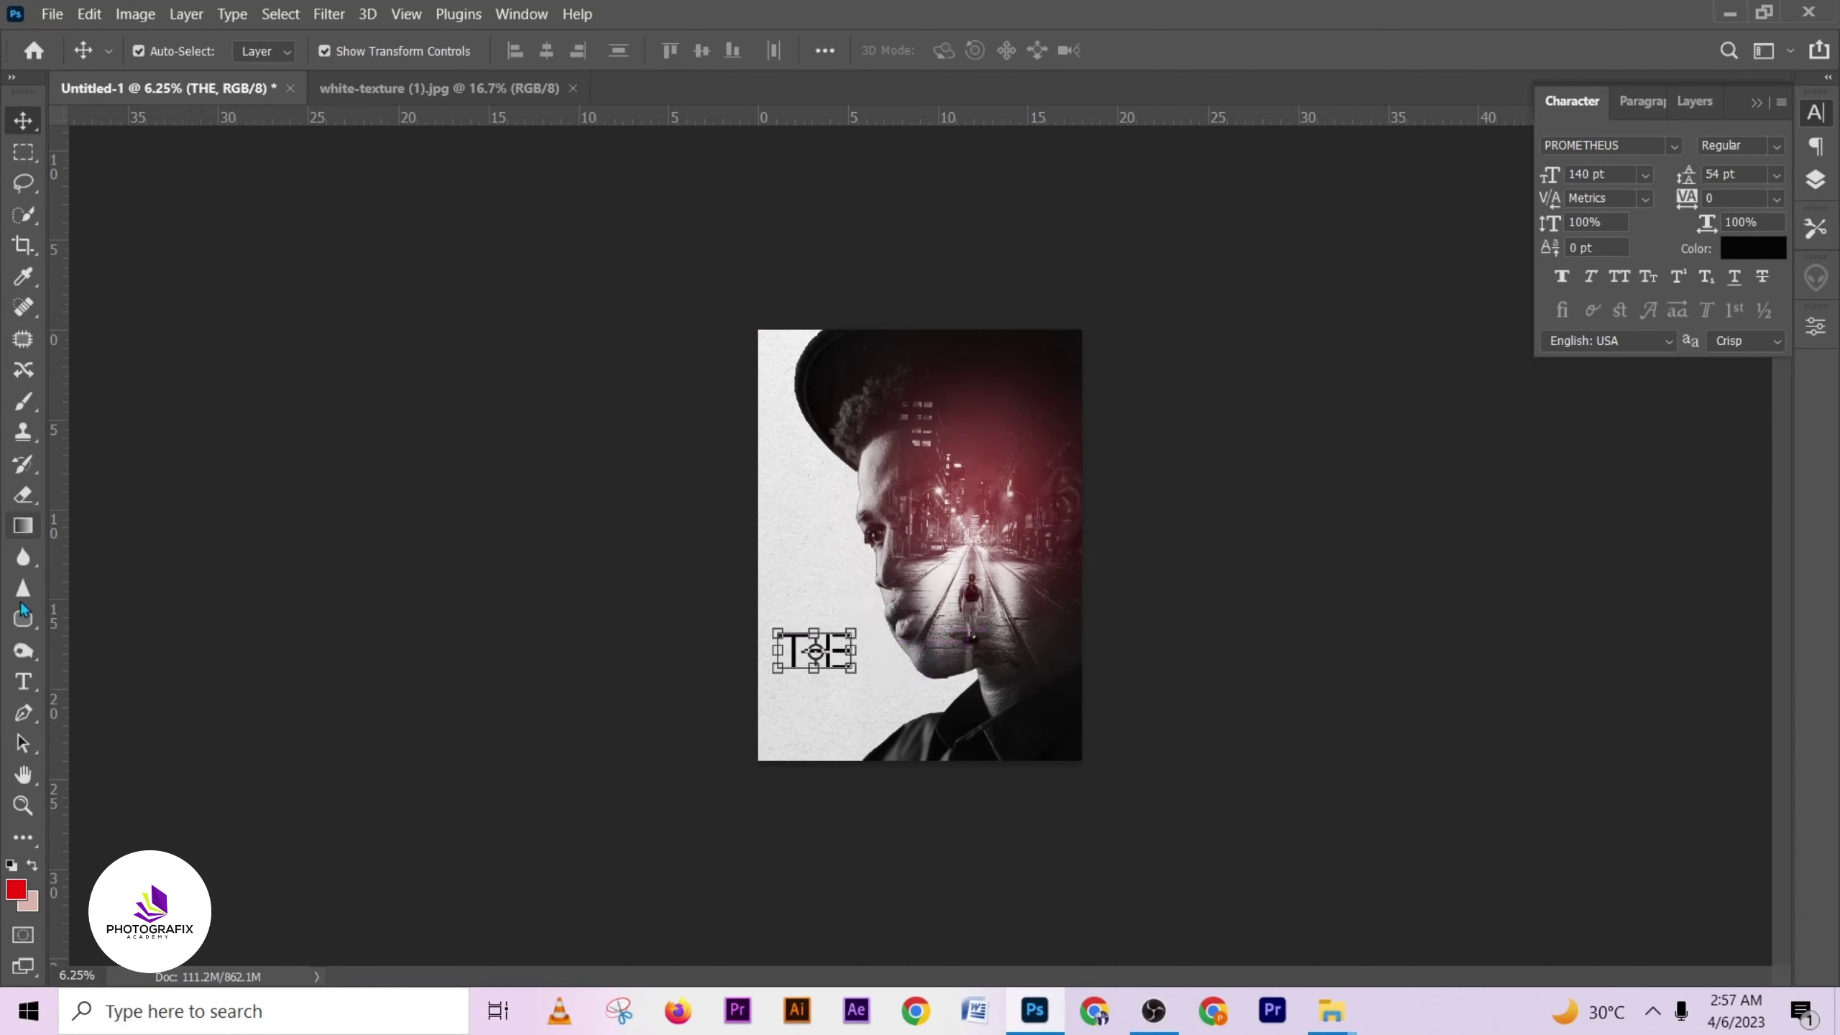
- Type WAY as a new text layer and move it under THE
left_click(23, 685)
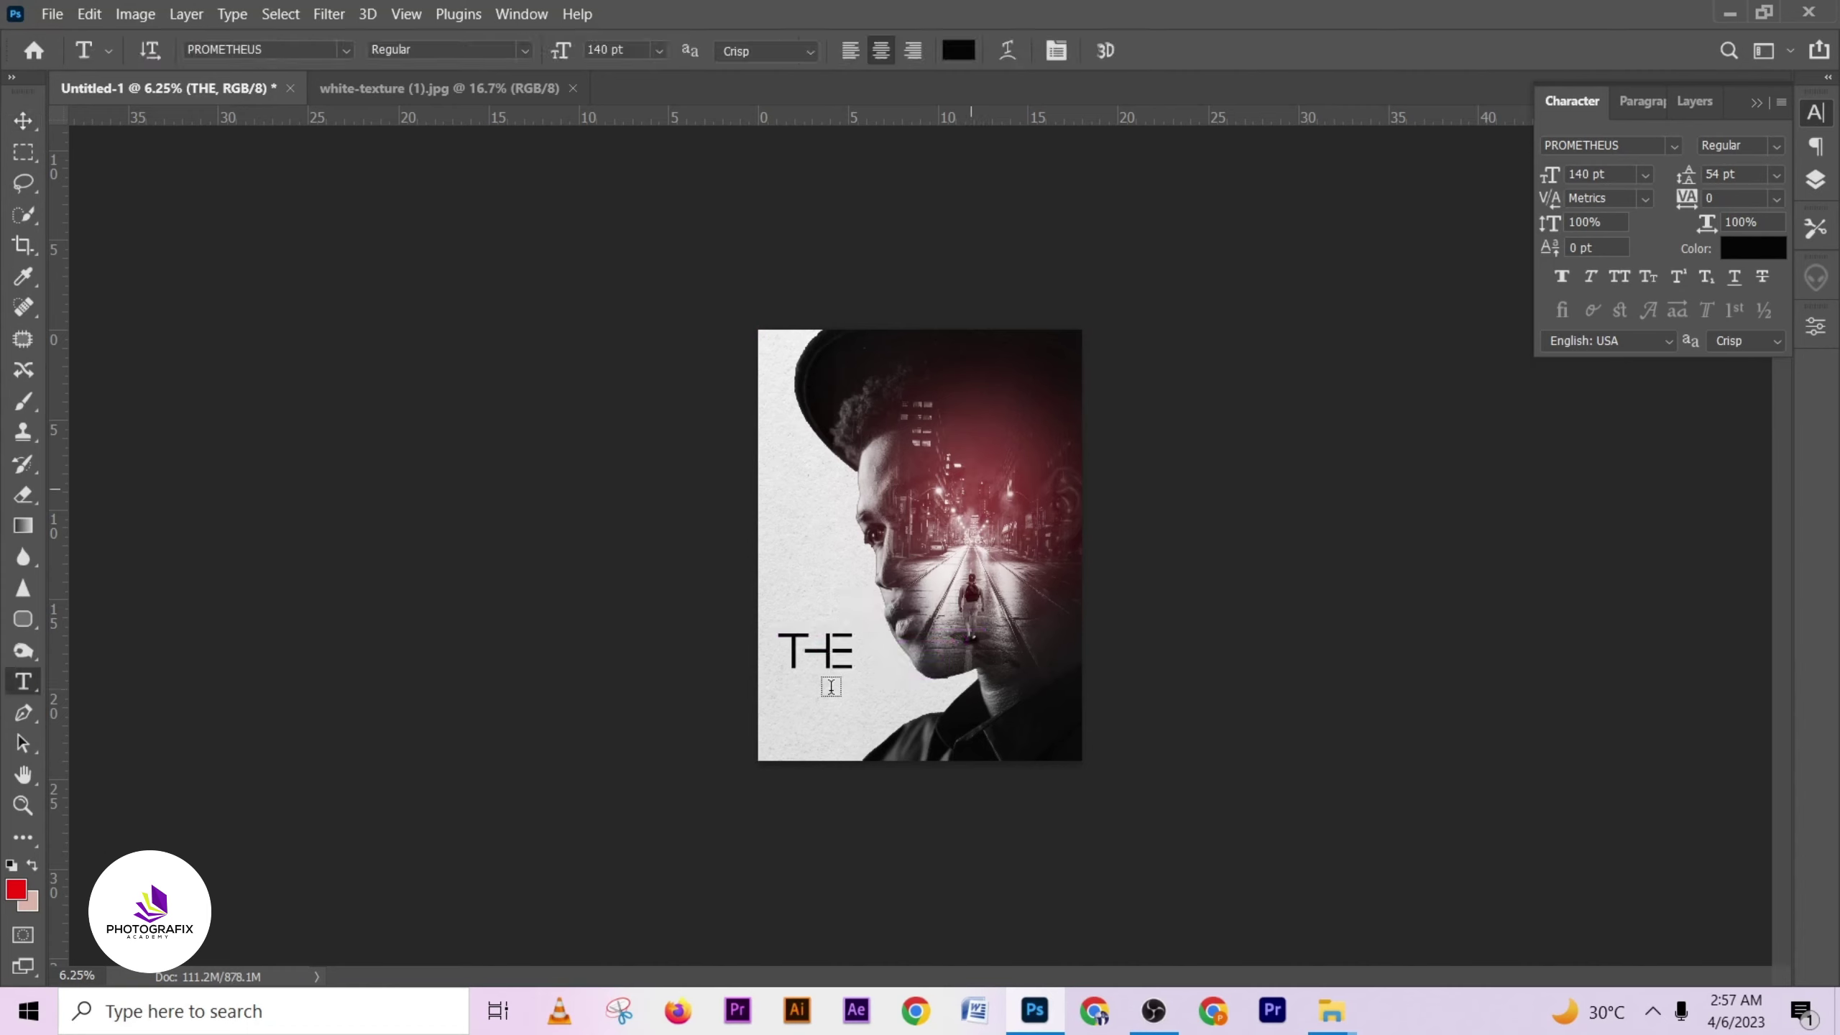
left_click(778, 707)
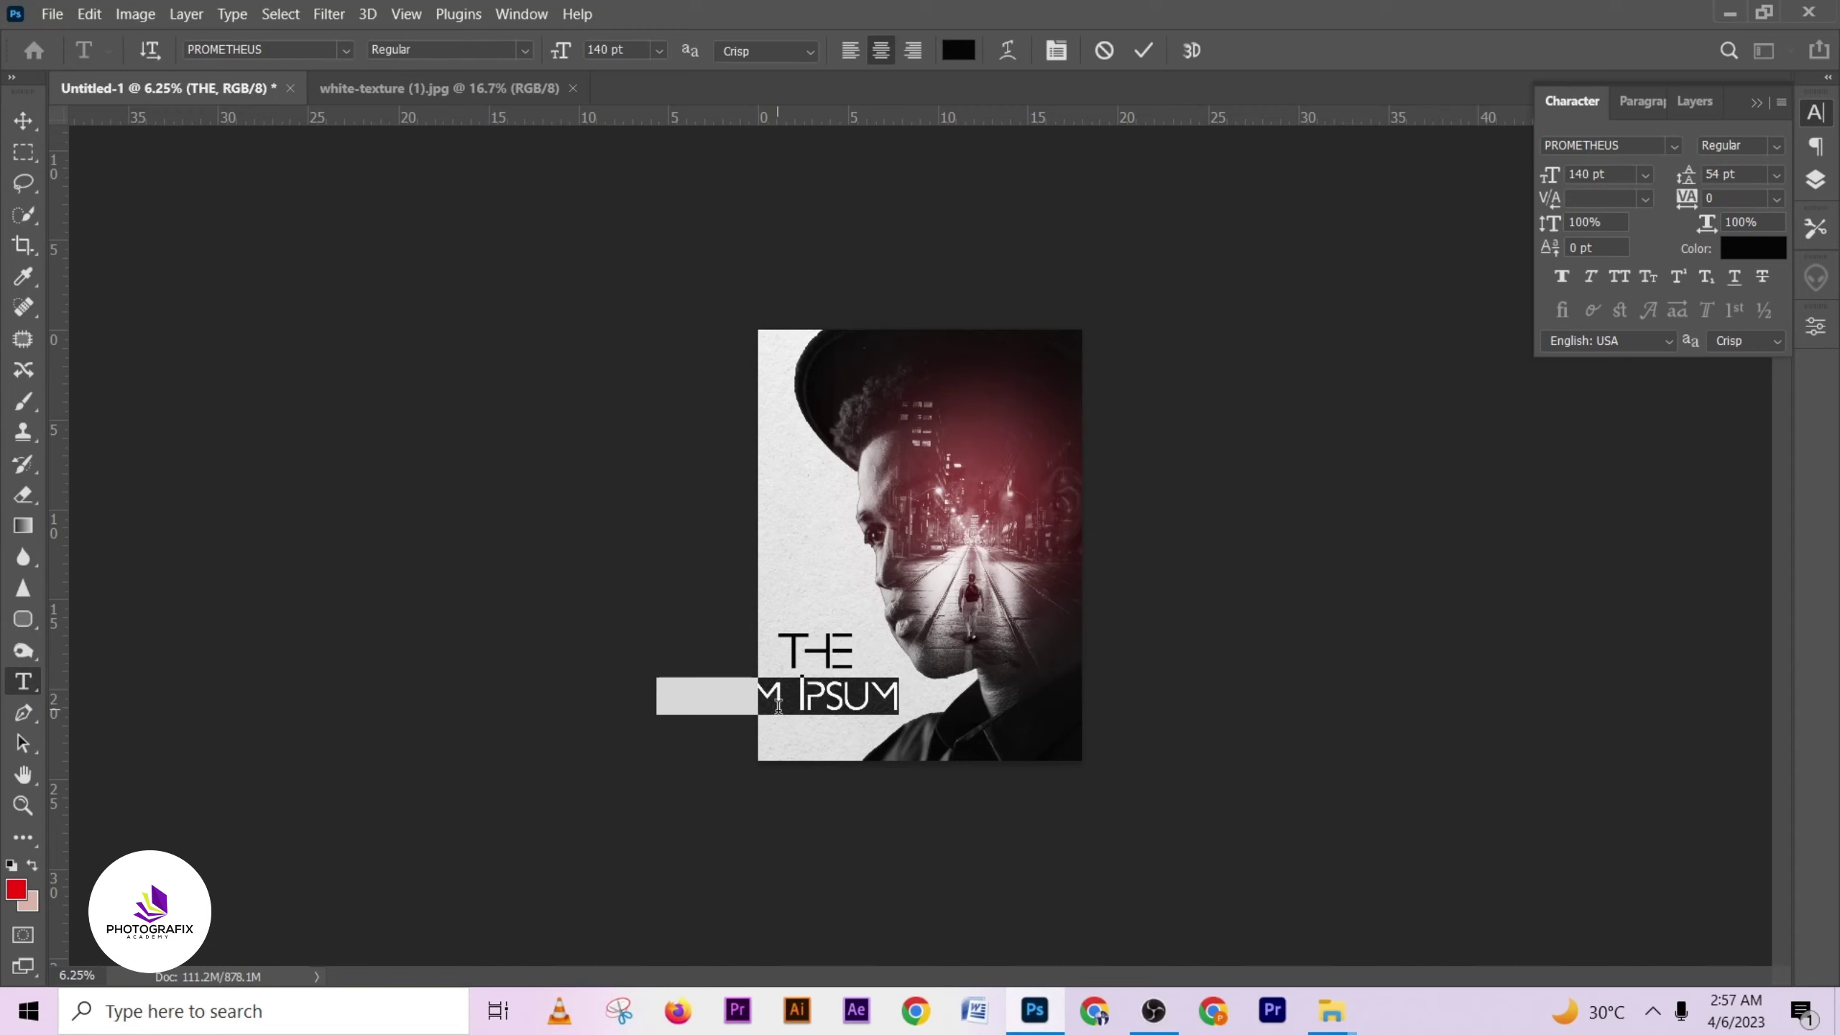
type("WAY")
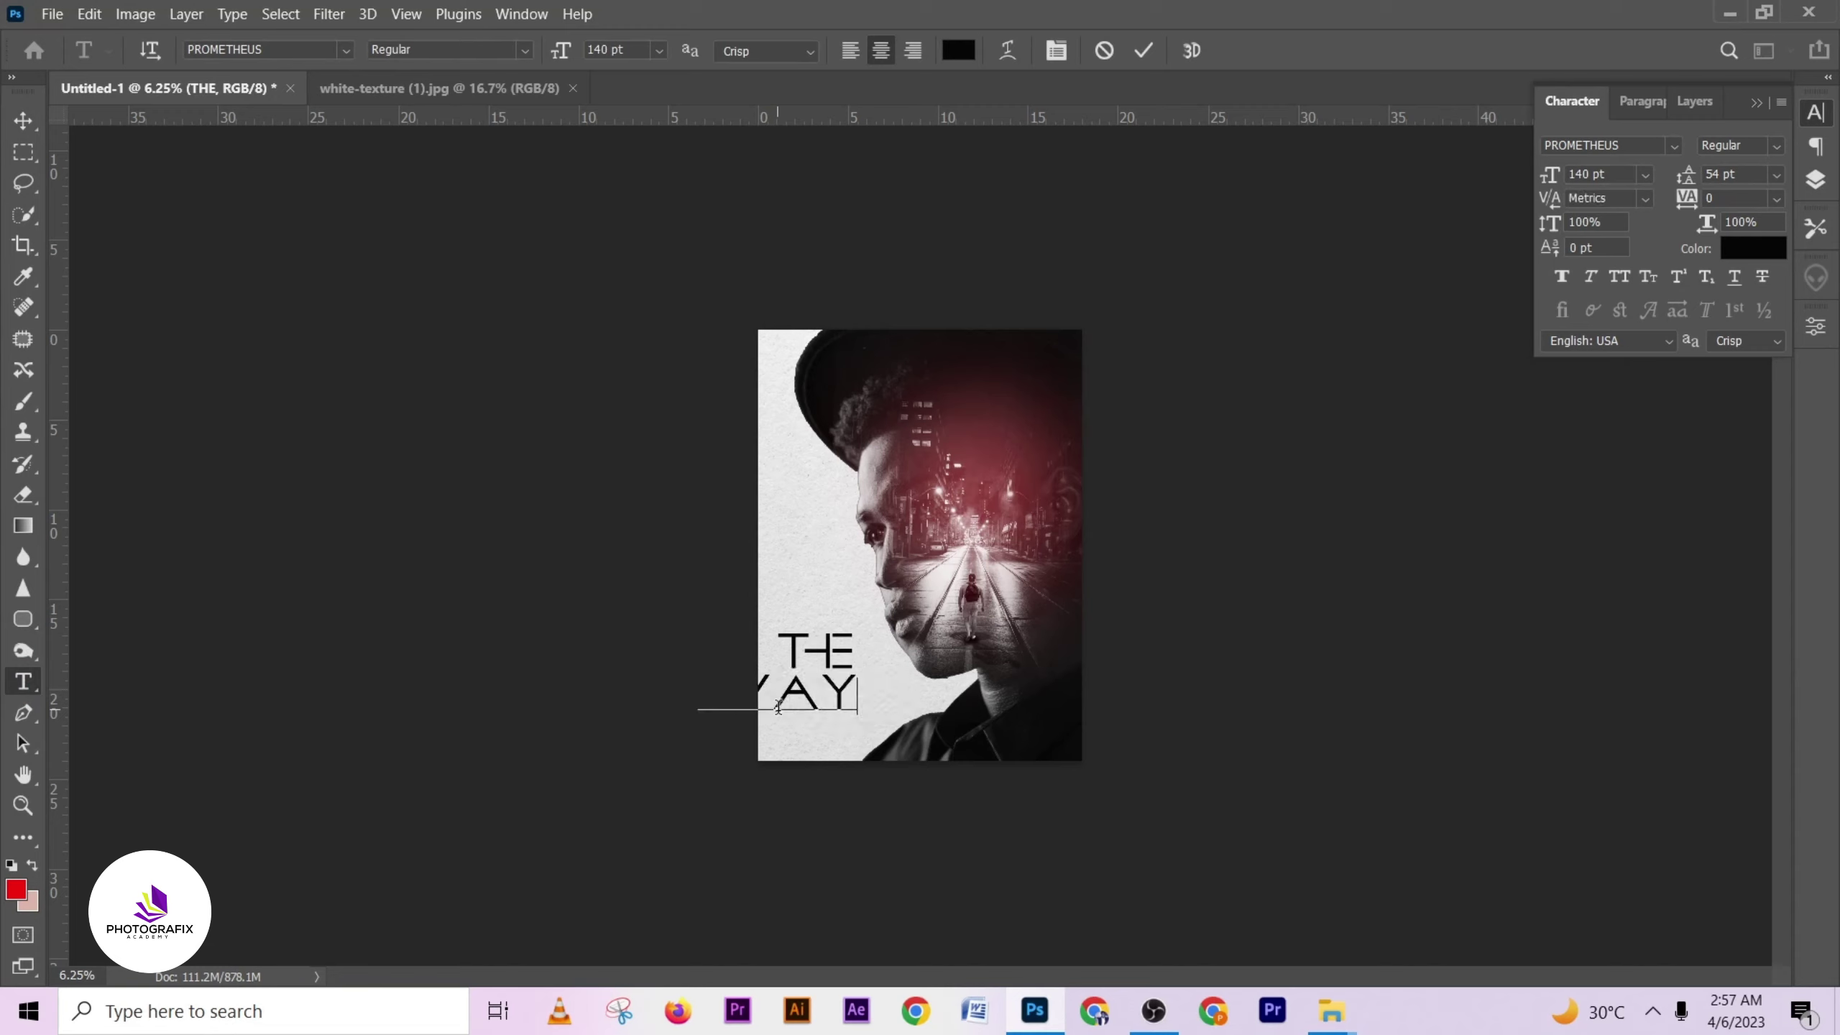
left_click(1158, 57)
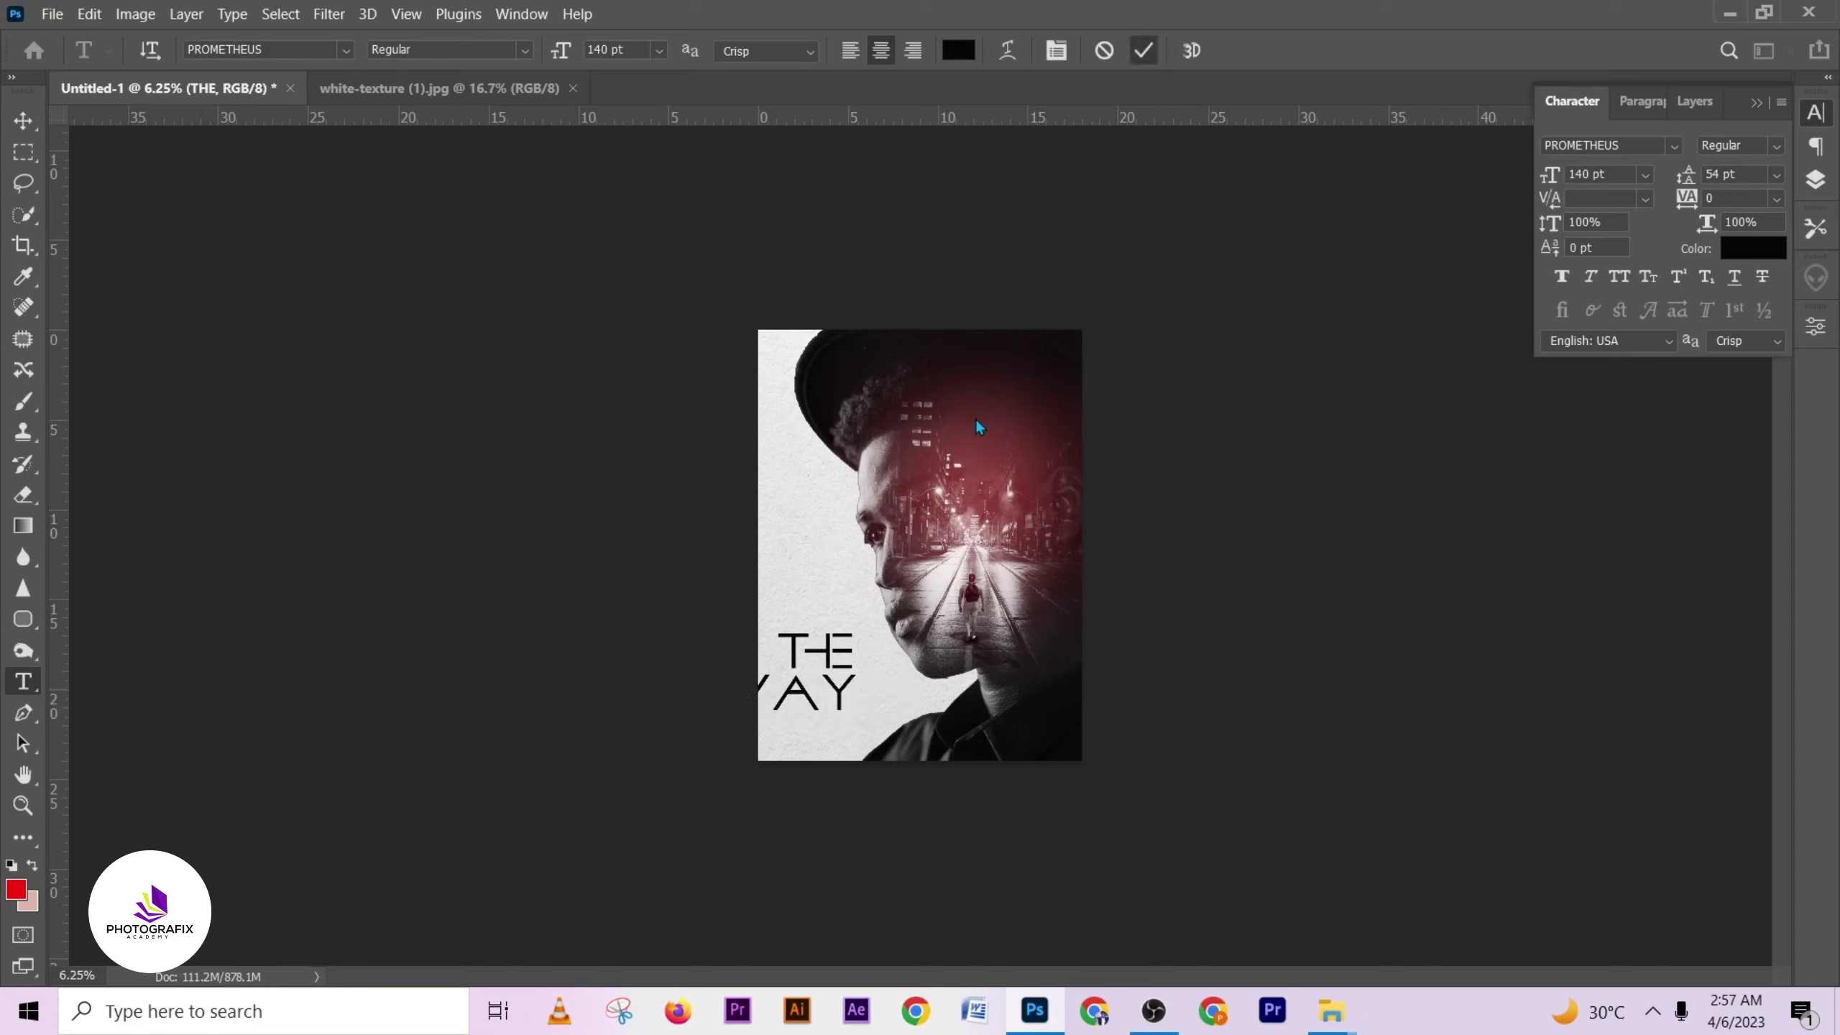
key("v")
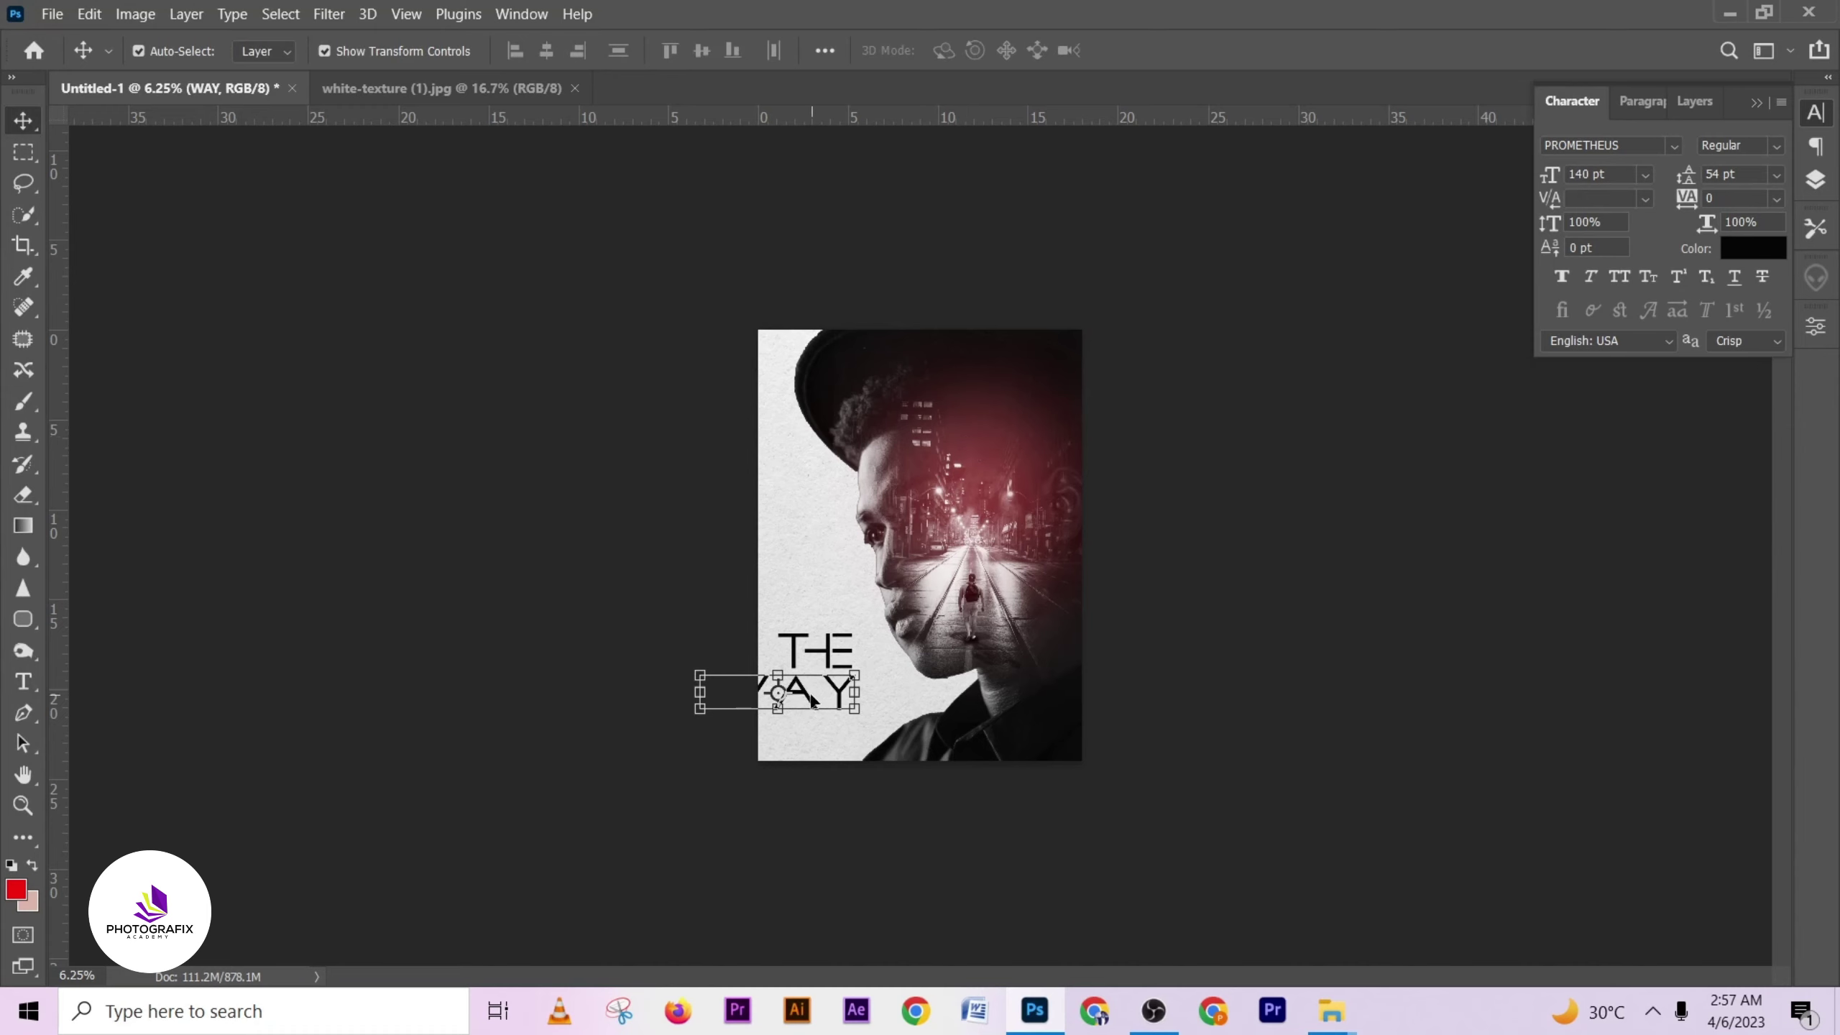
left_click_drag(811, 699, 861, 696)
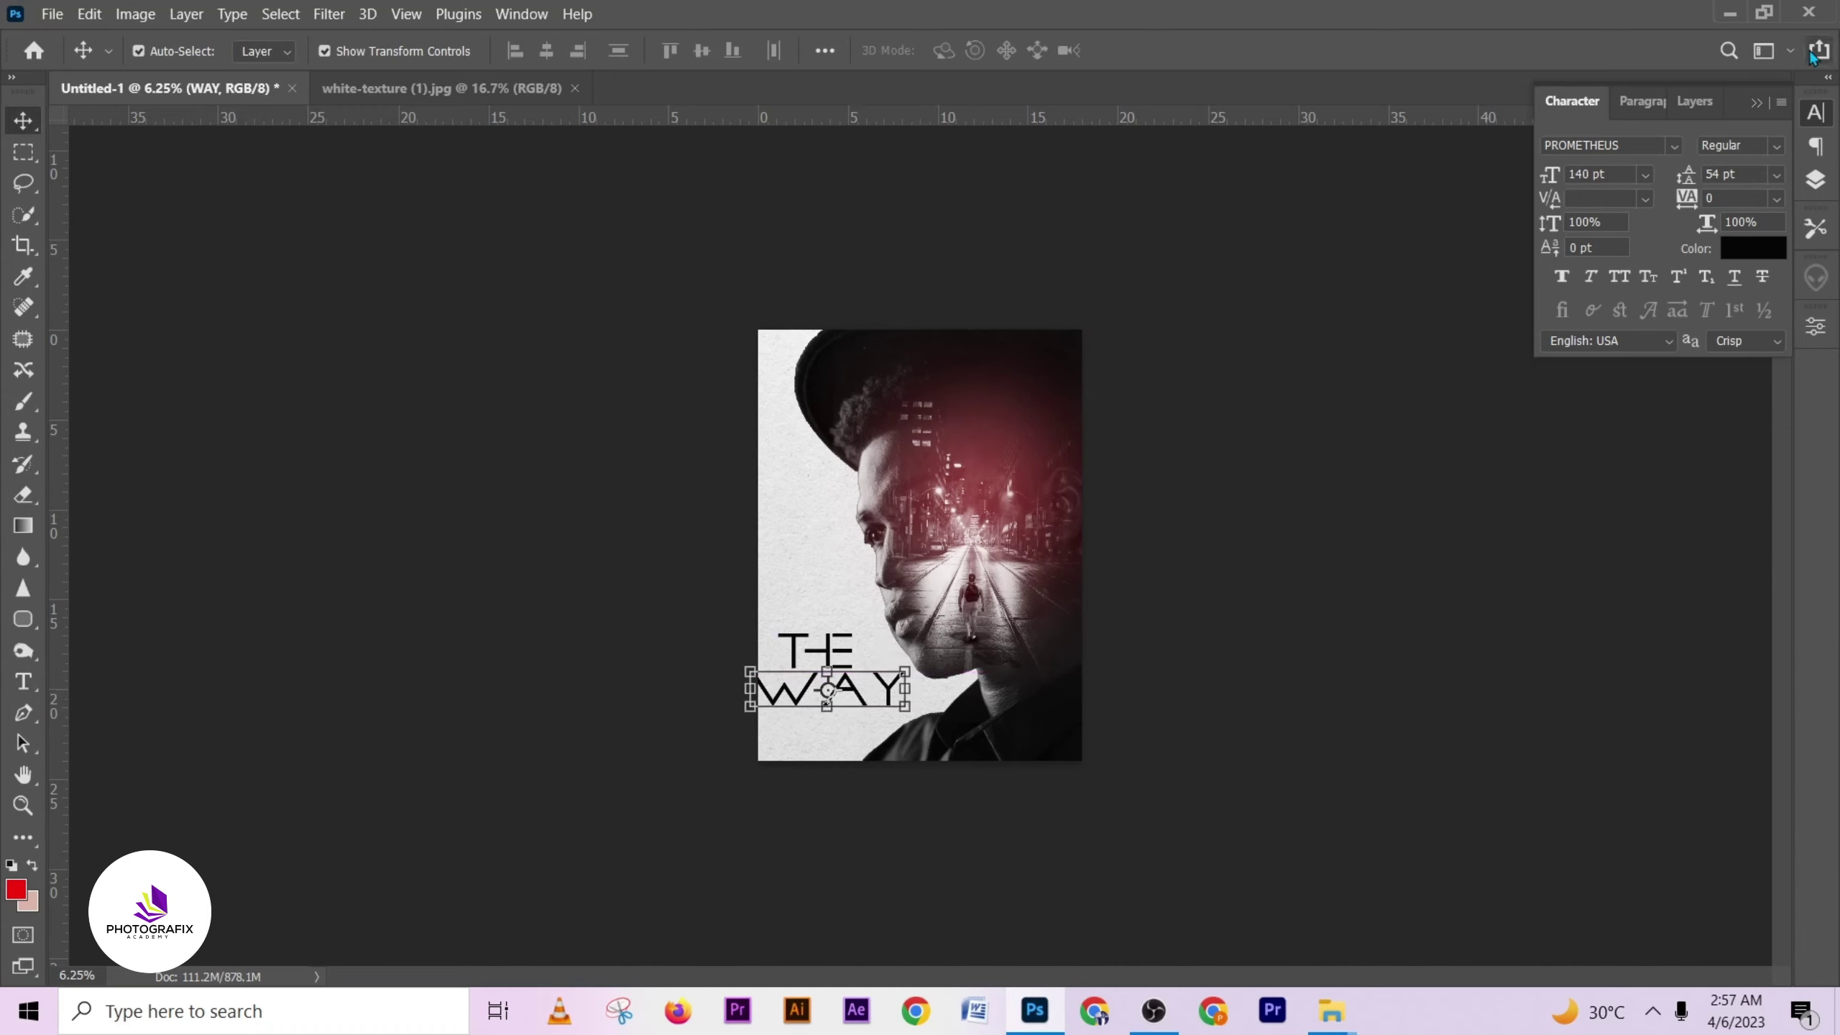
- Set WAY in Base 02 at 179 pt with 6 pt leading, nudged into place
left_click(1778, 181)
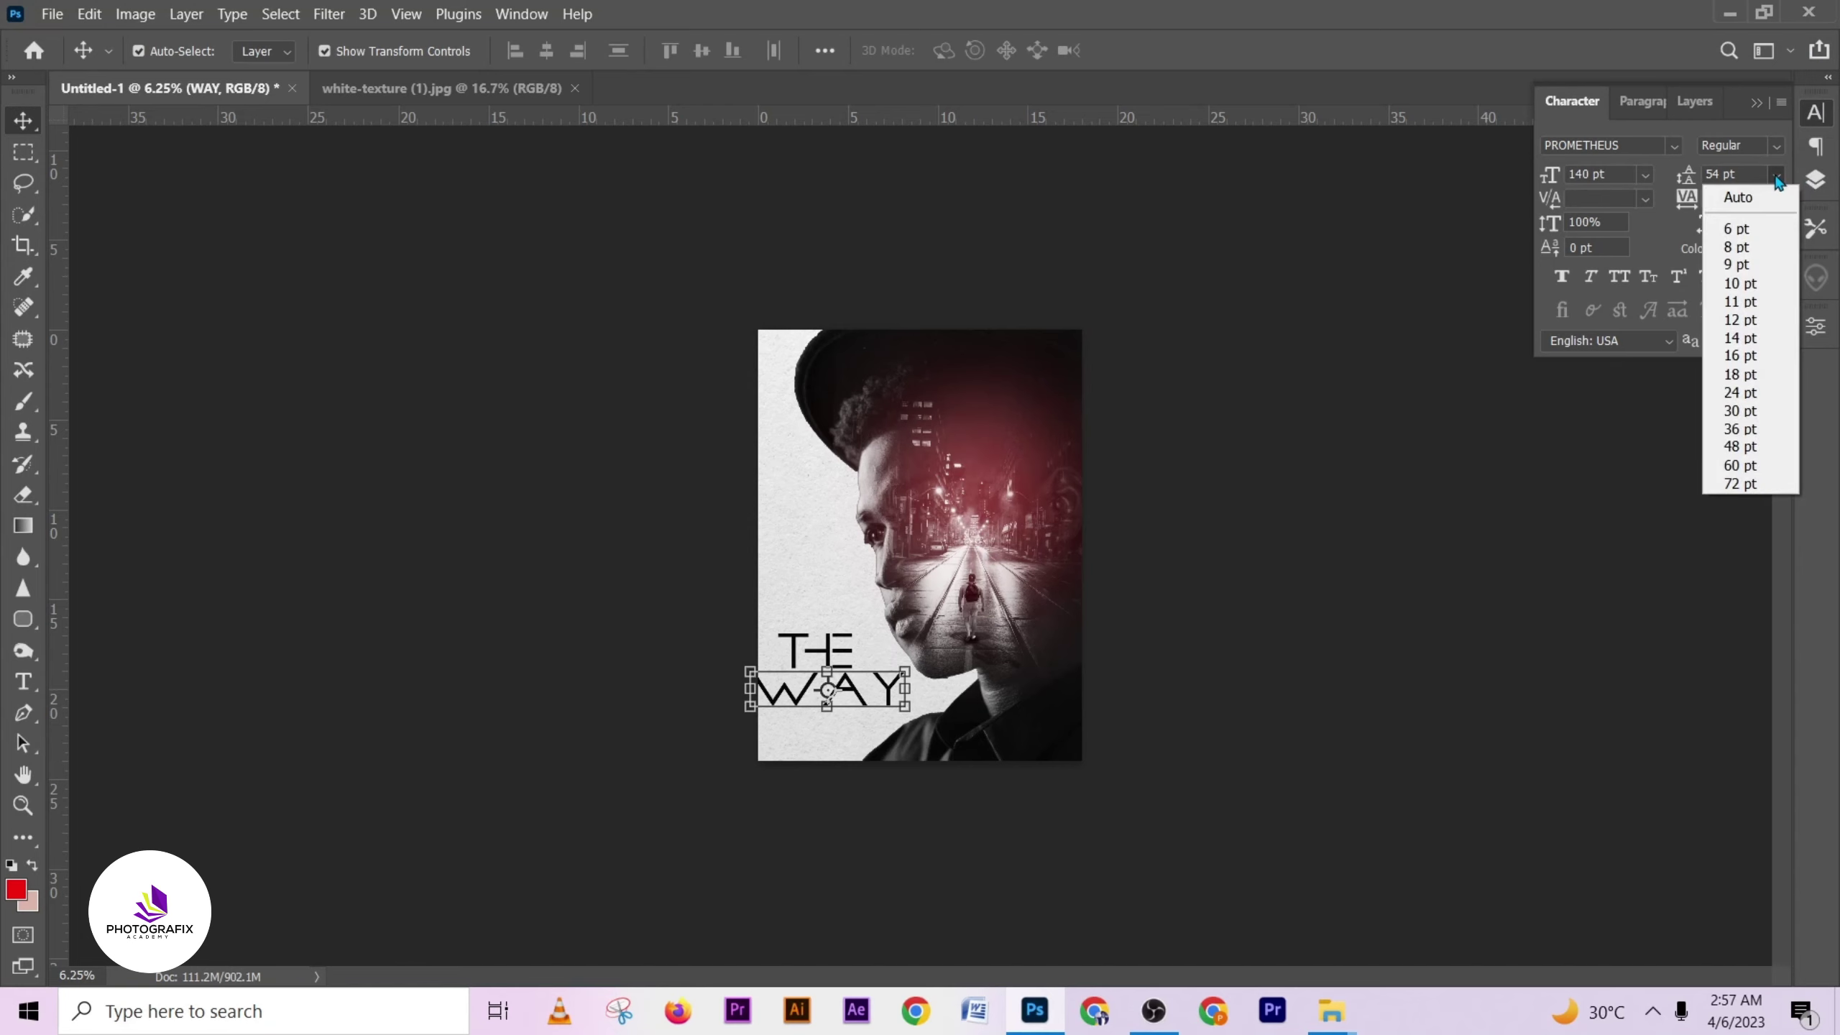
left_click(1745, 222)
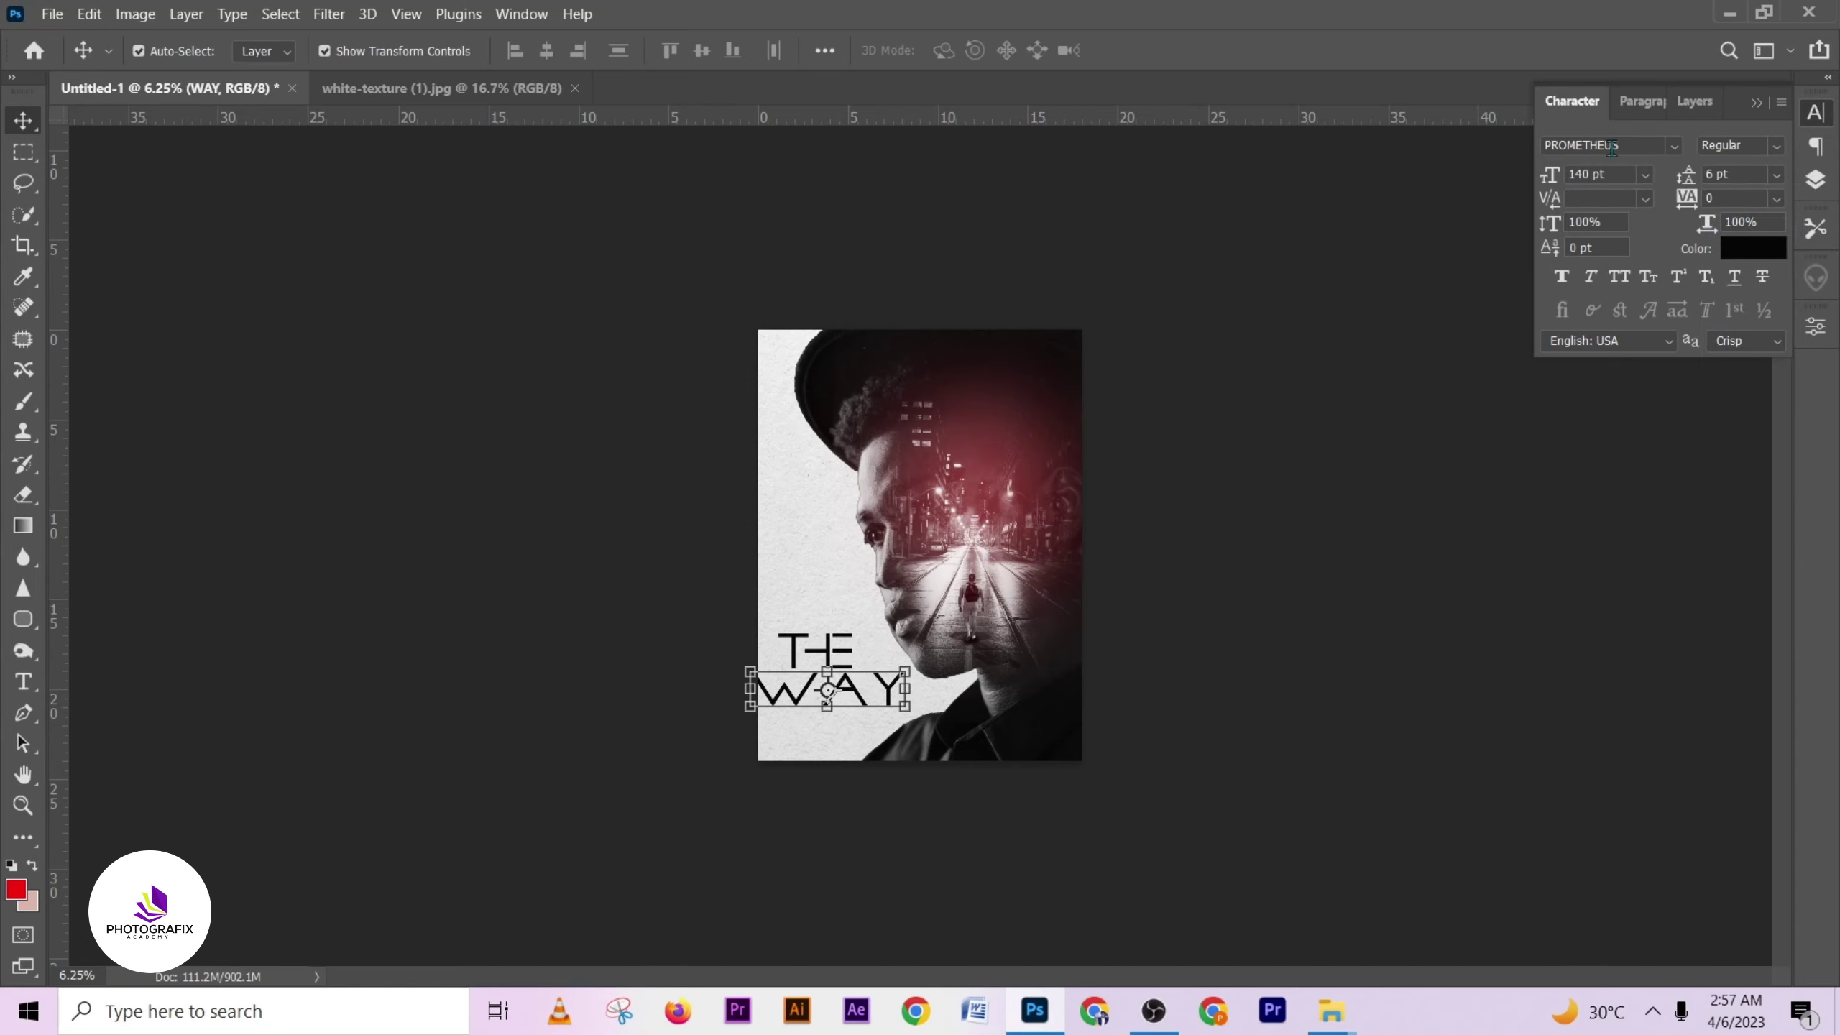
left_click(1679, 142)
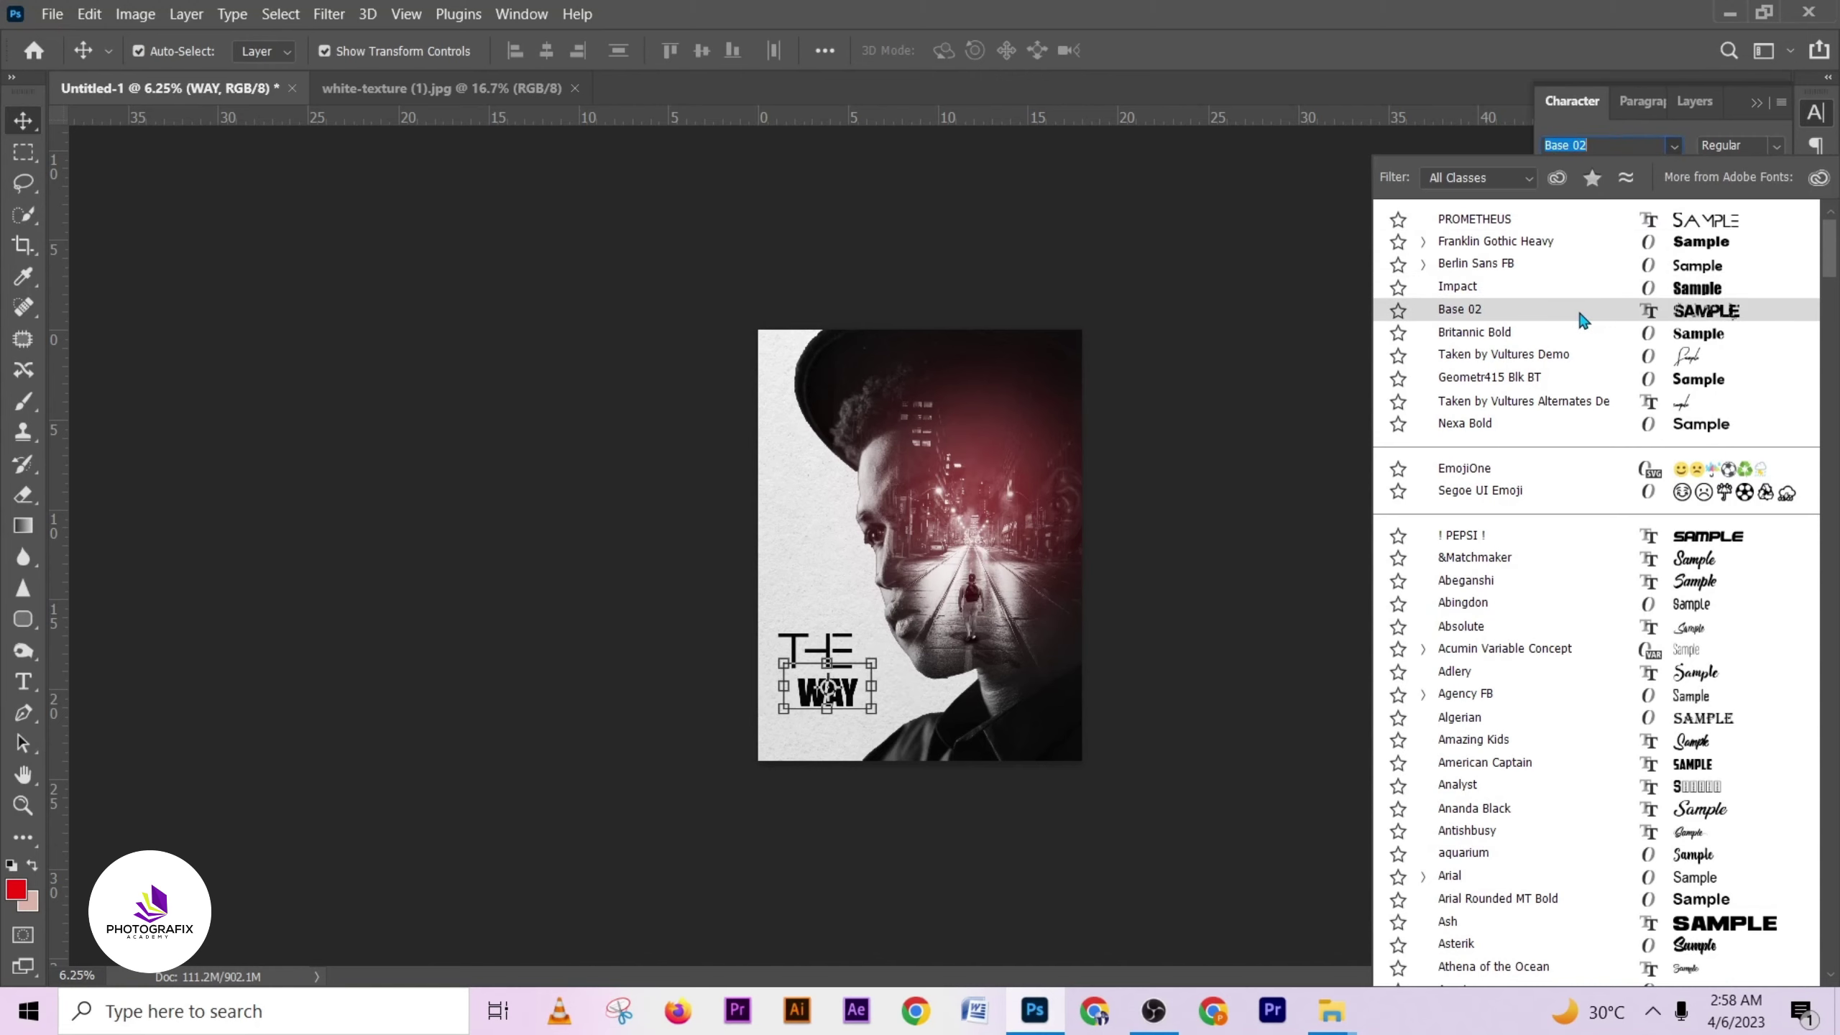
left_click(1535, 309)
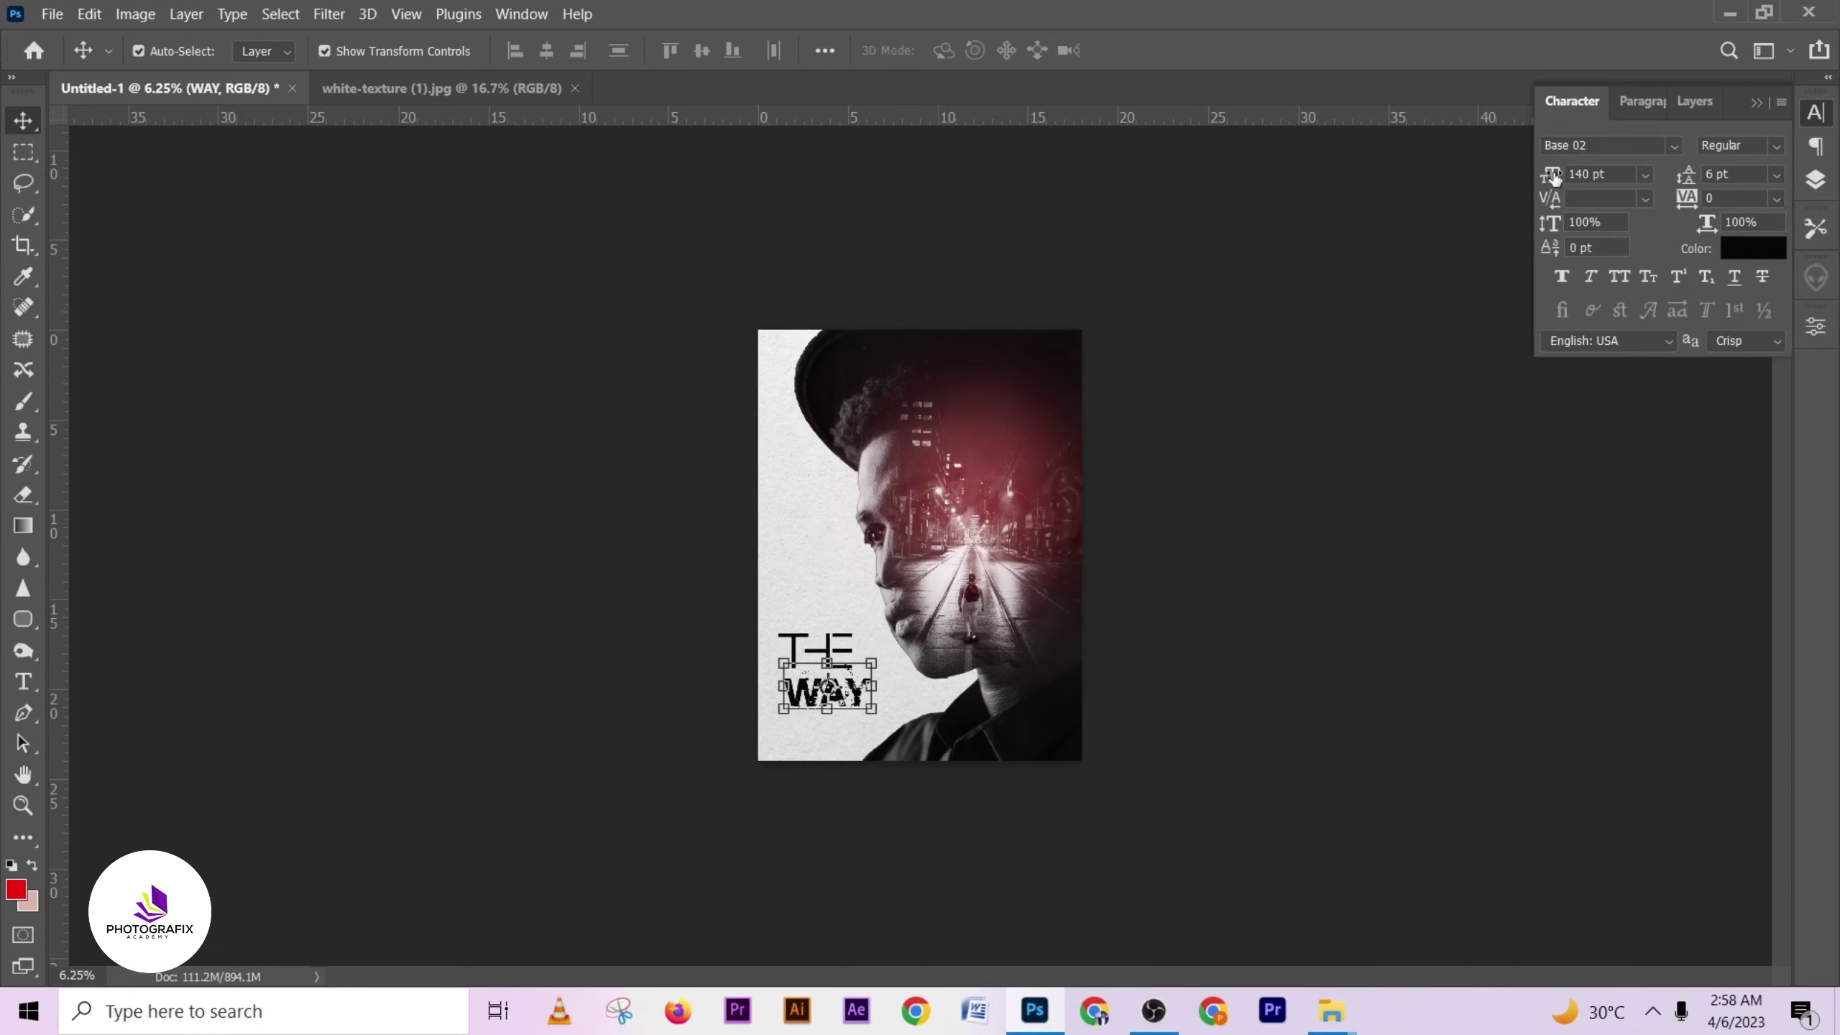
left_click_drag(1552, 177, 1581, 178)
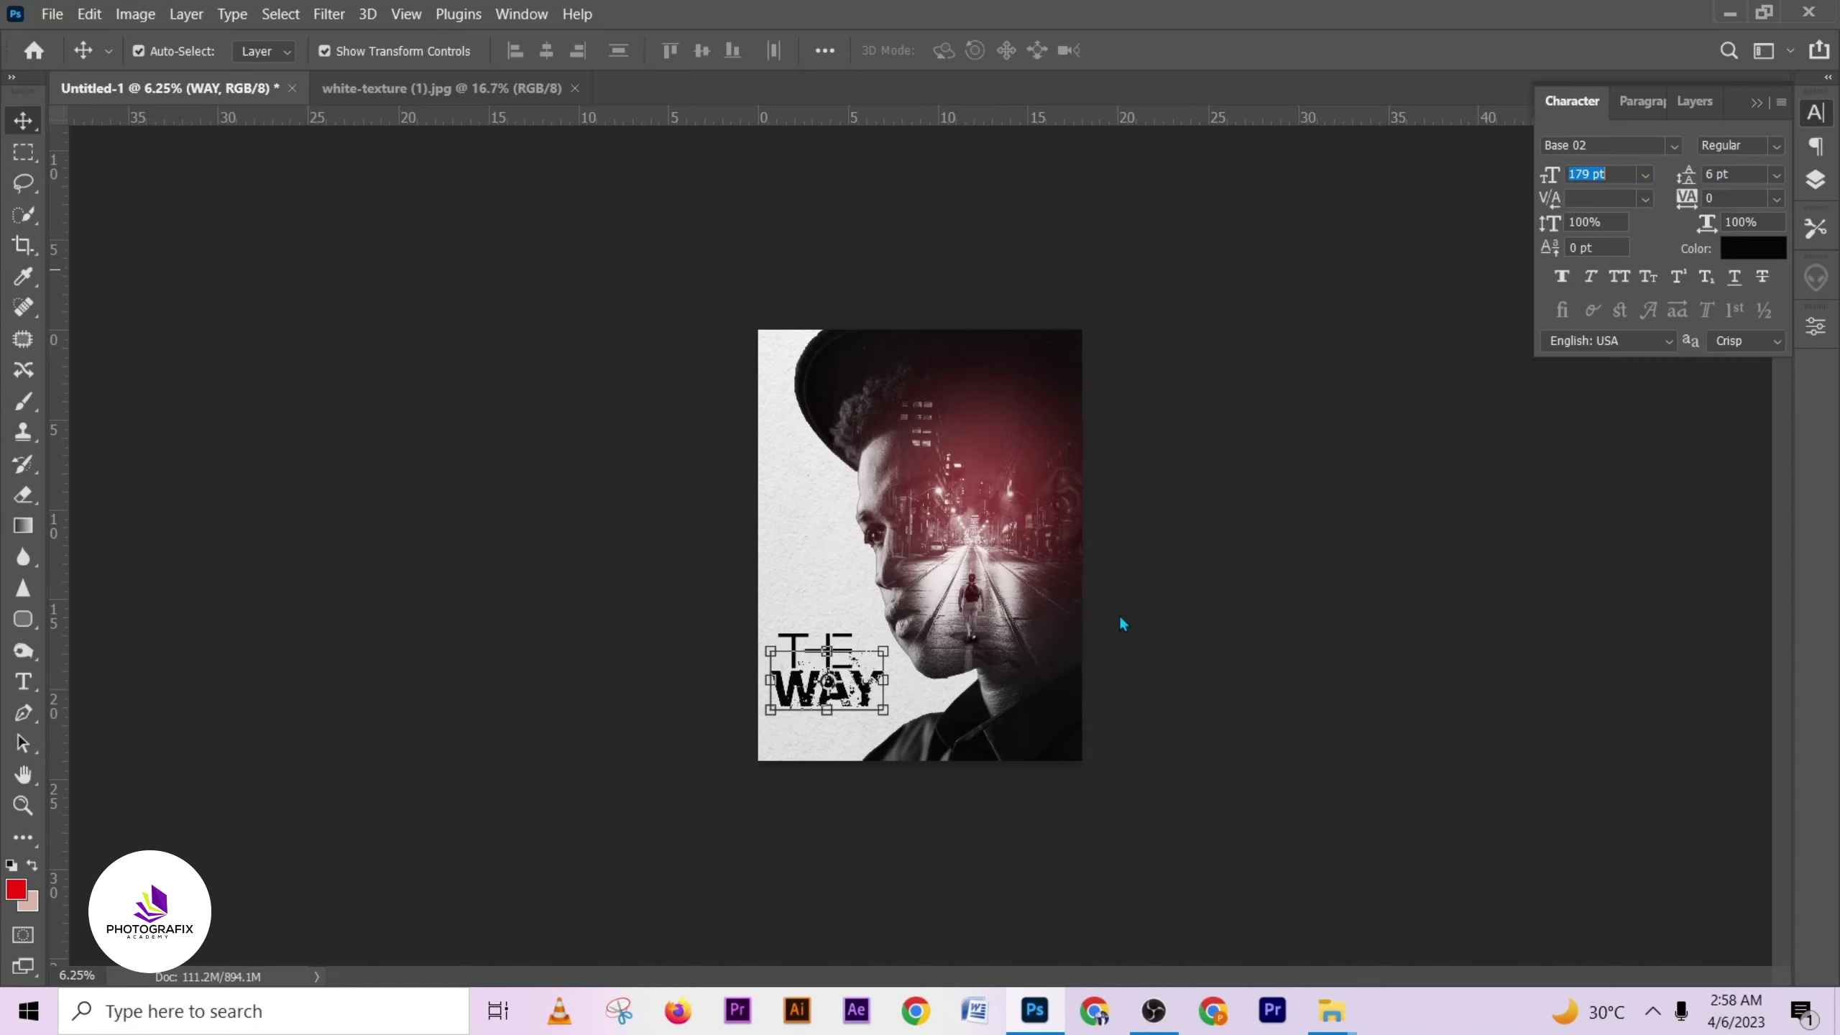
left_click_drag(879, 681, 887, 686)
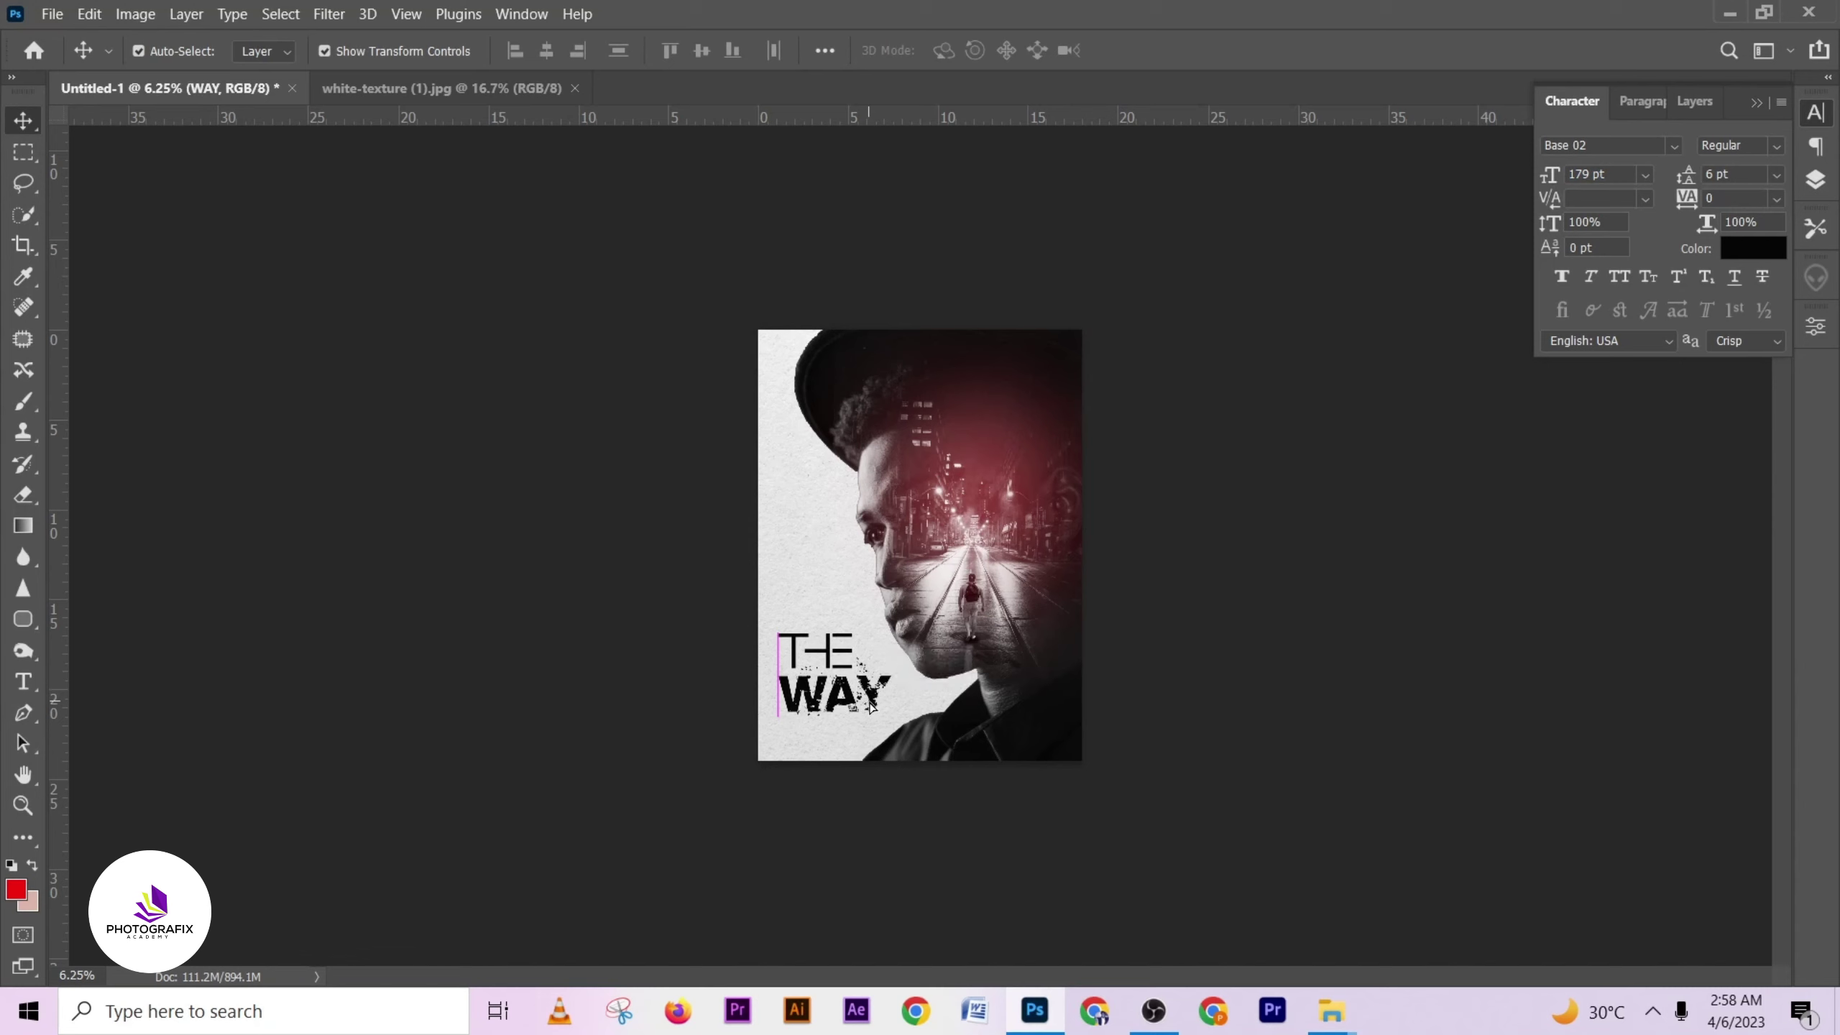
- Colour the WAY text orange-red (ed471b)
left_click(1749, 250)
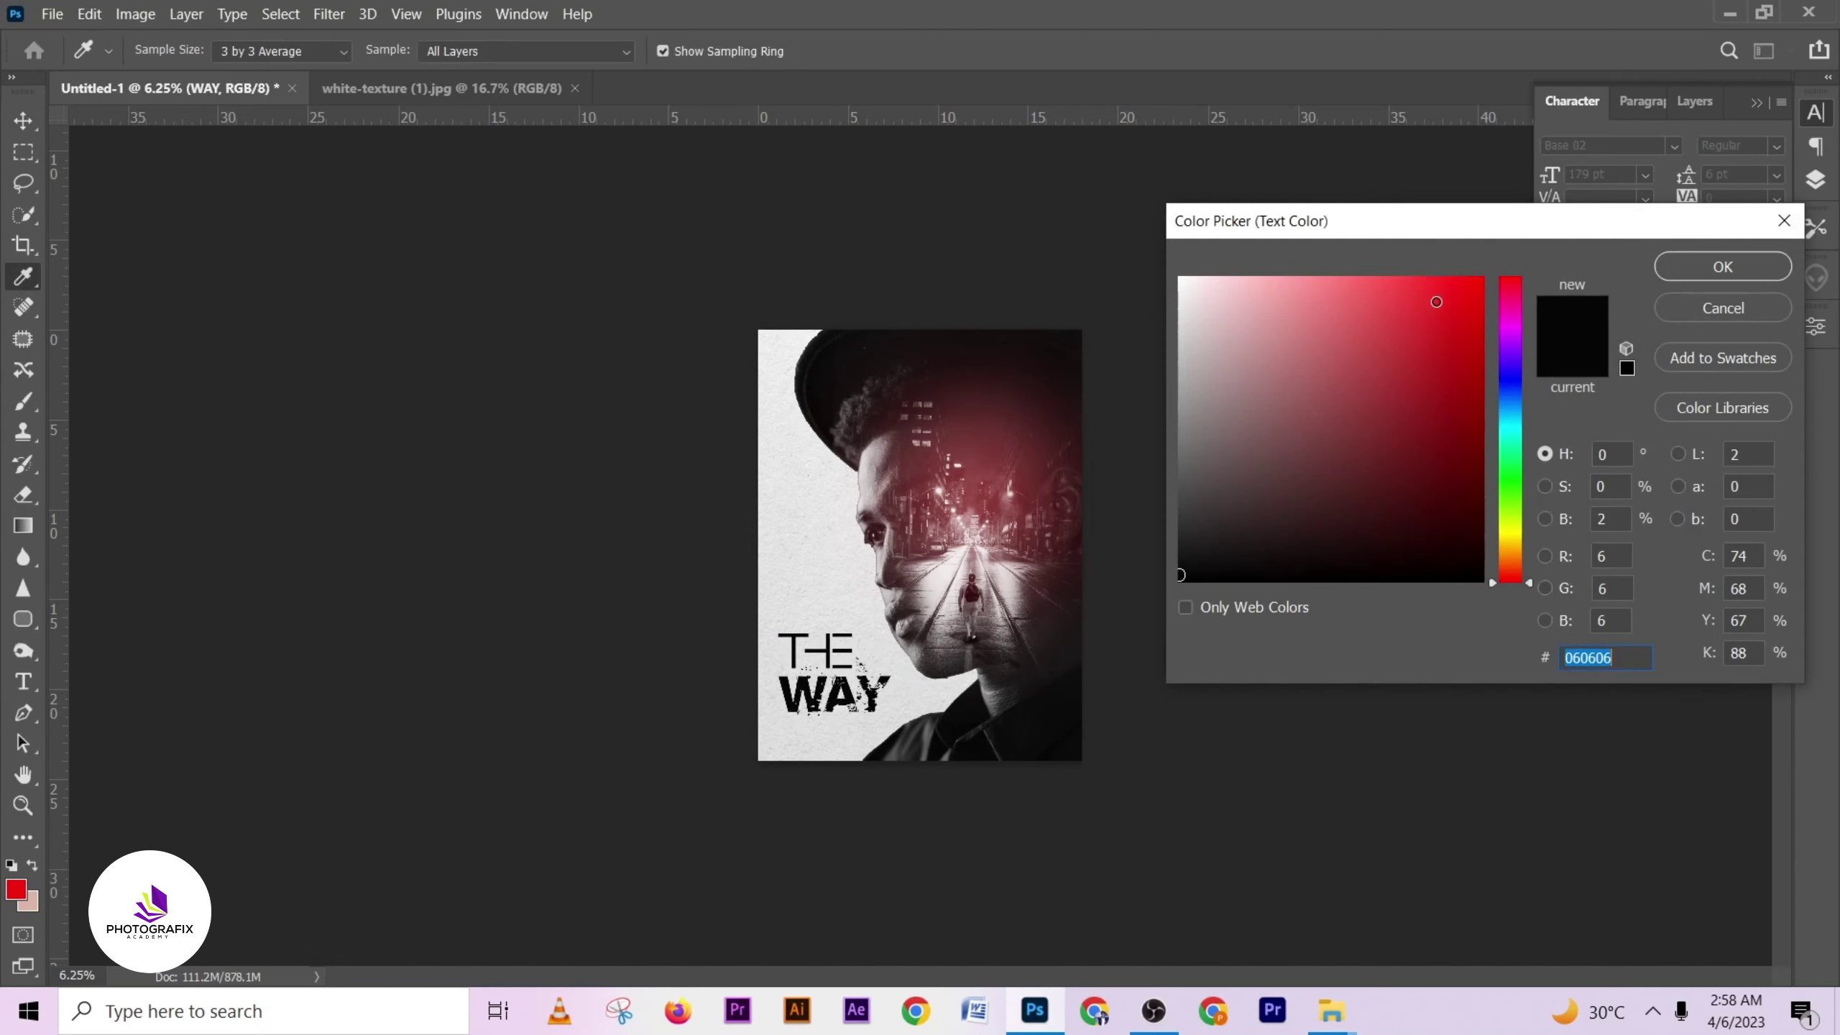
left_click(1437, 299)
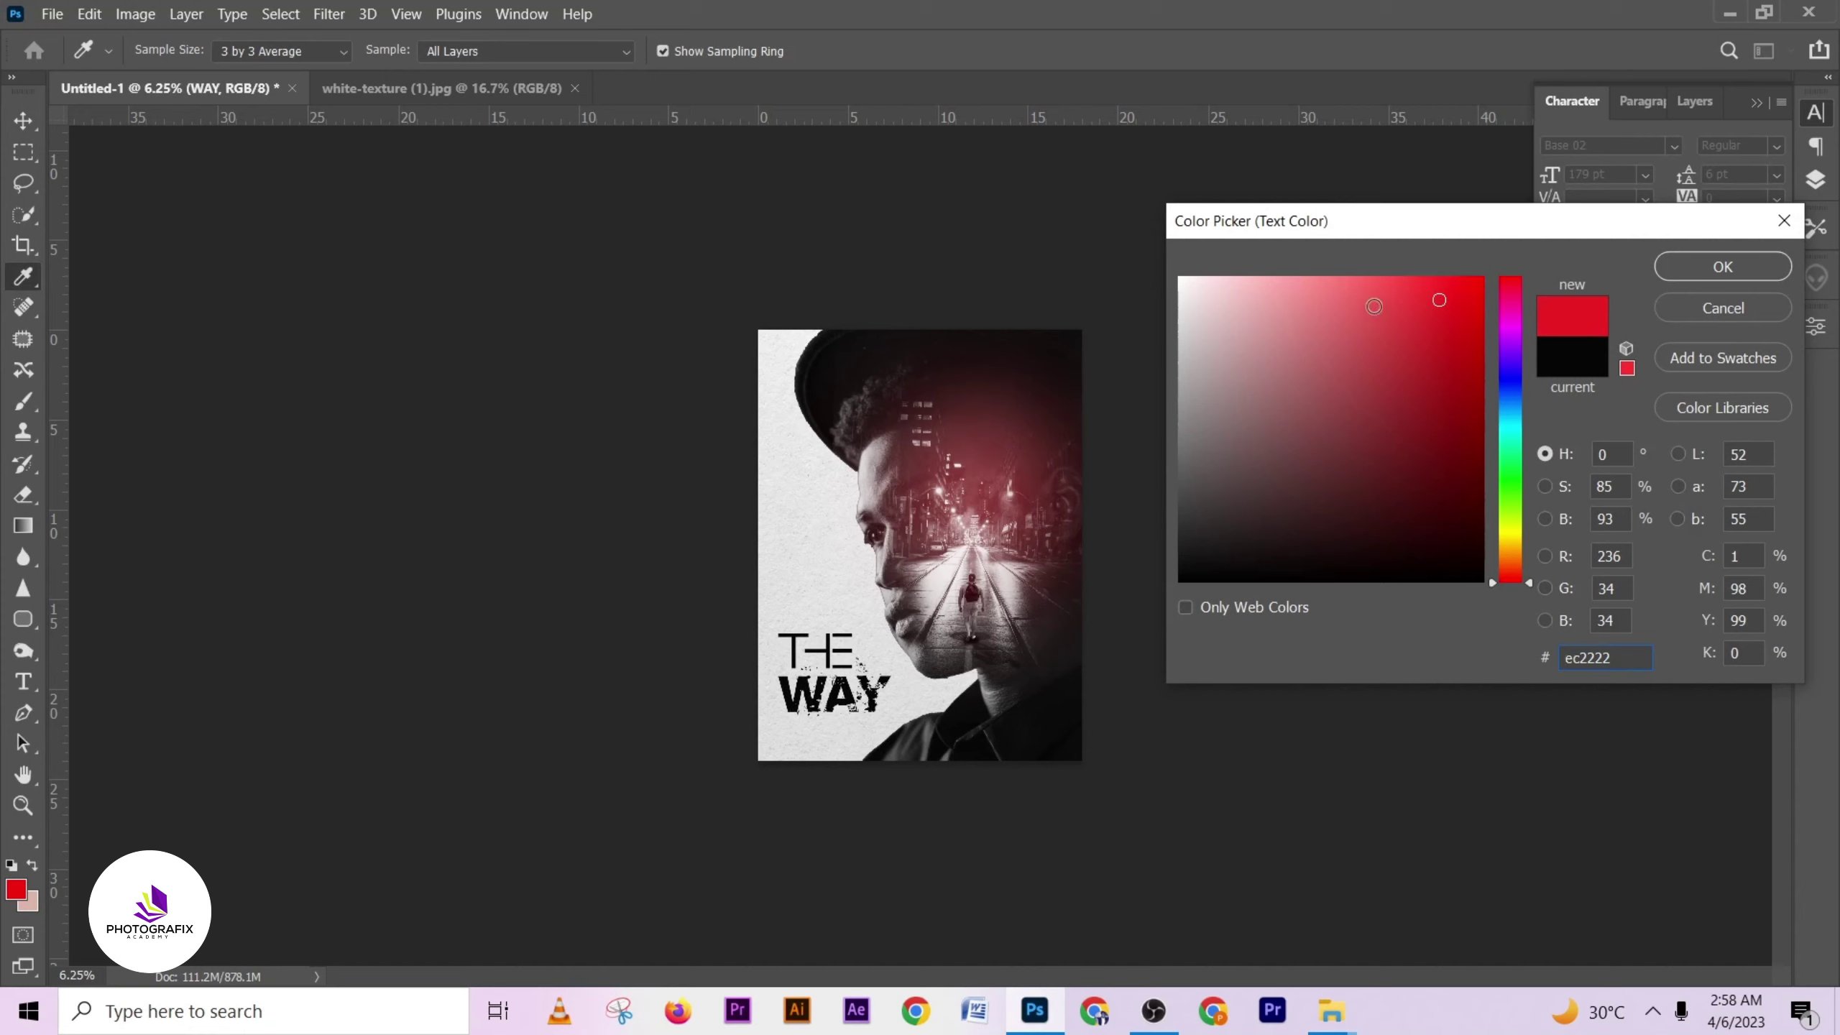
left_click(1443, 291)
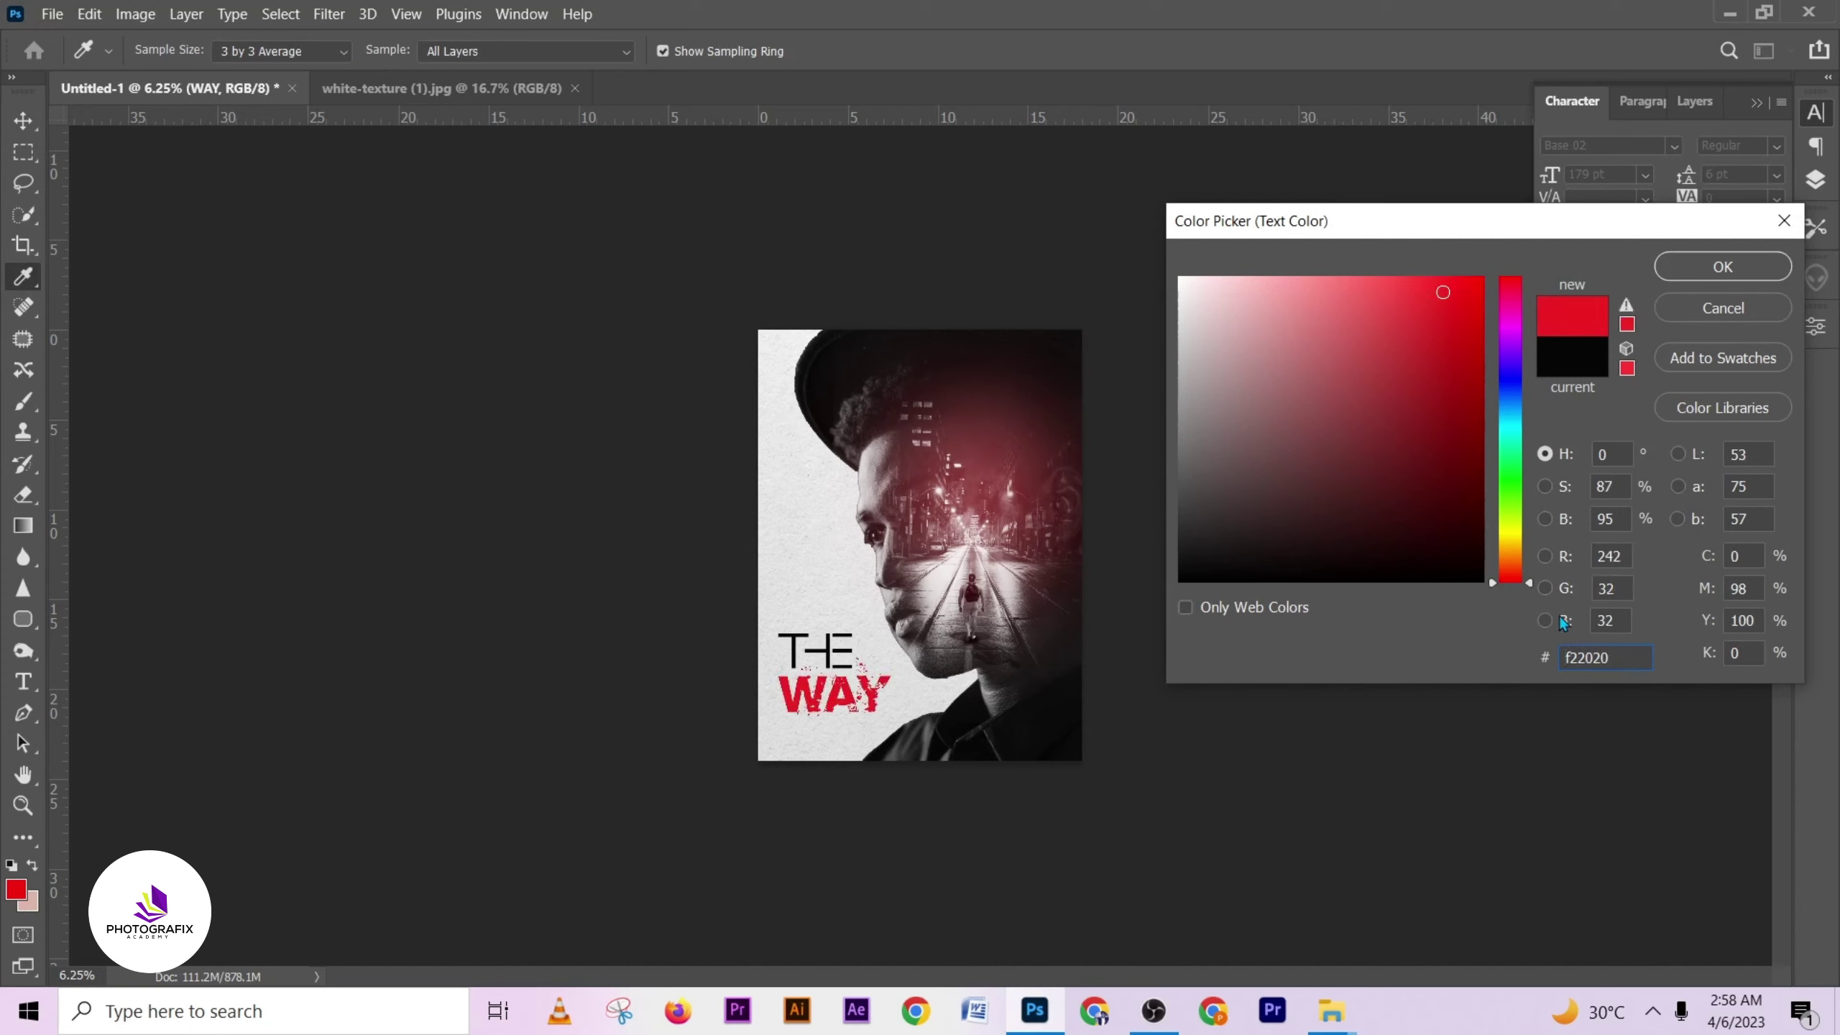
left_click_drag(1529, 581, 1529, 572)
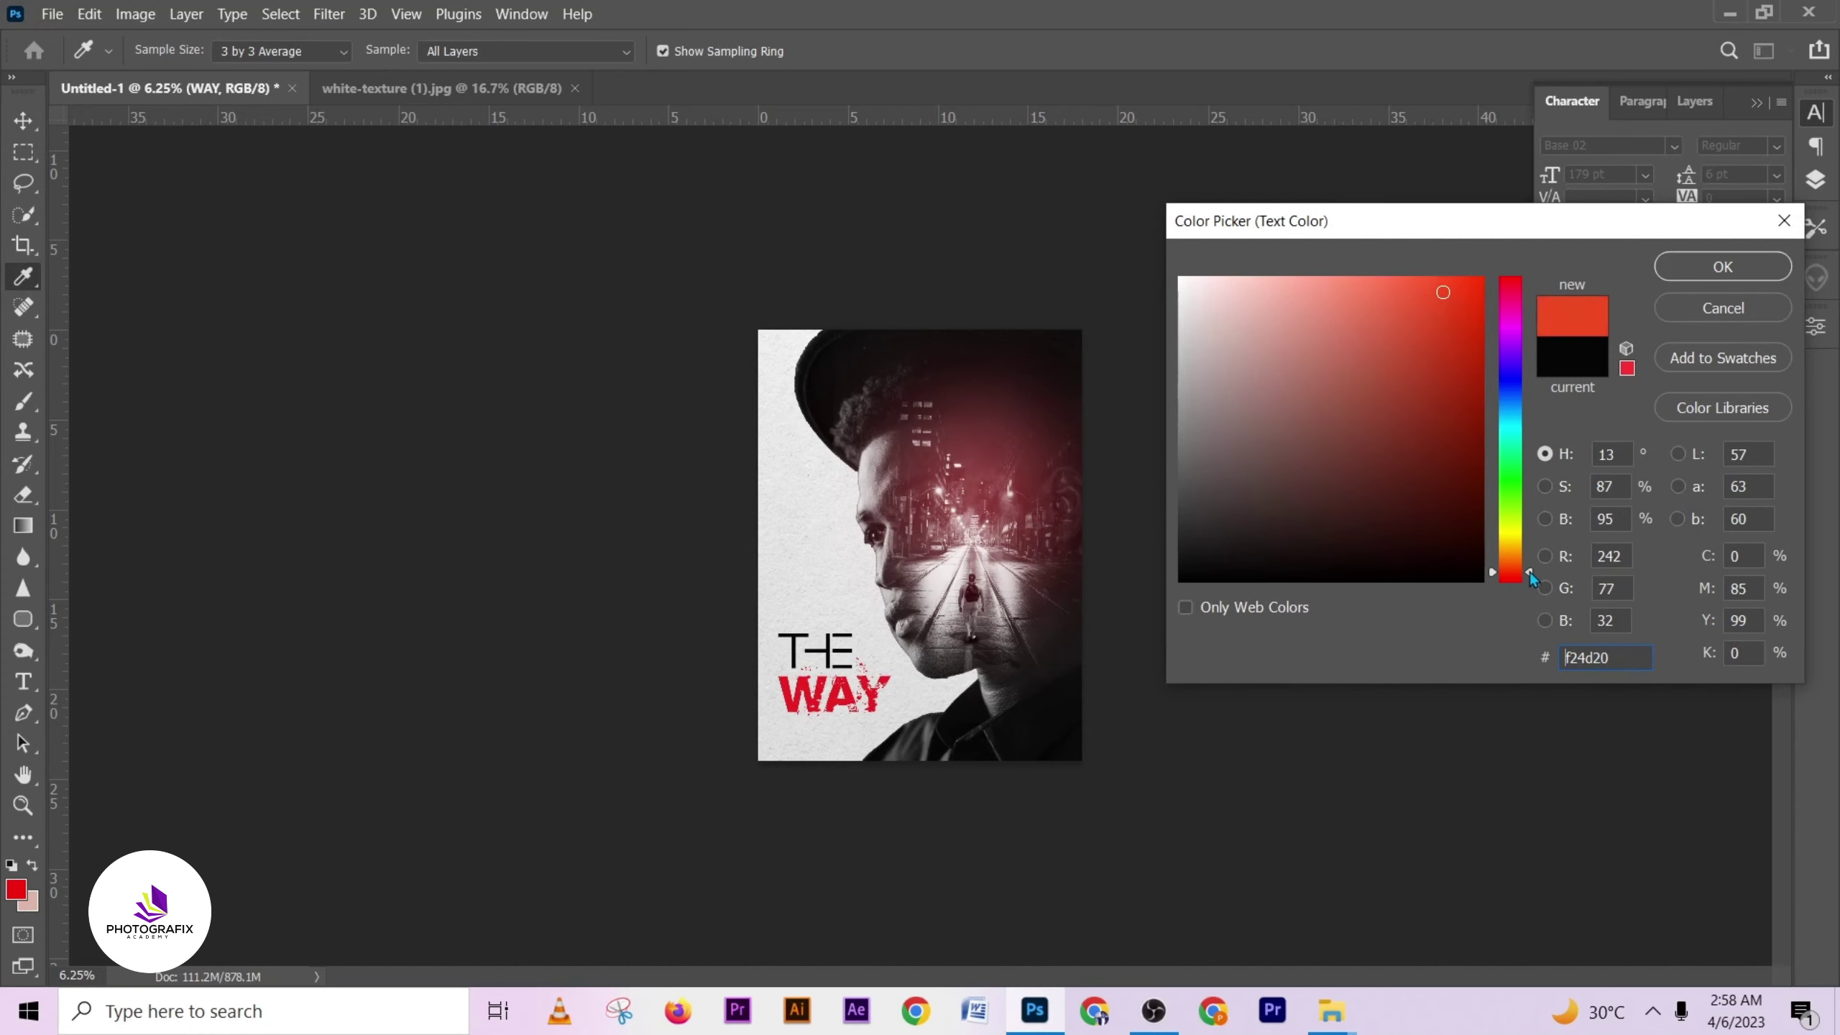
left_click(1449, 299)
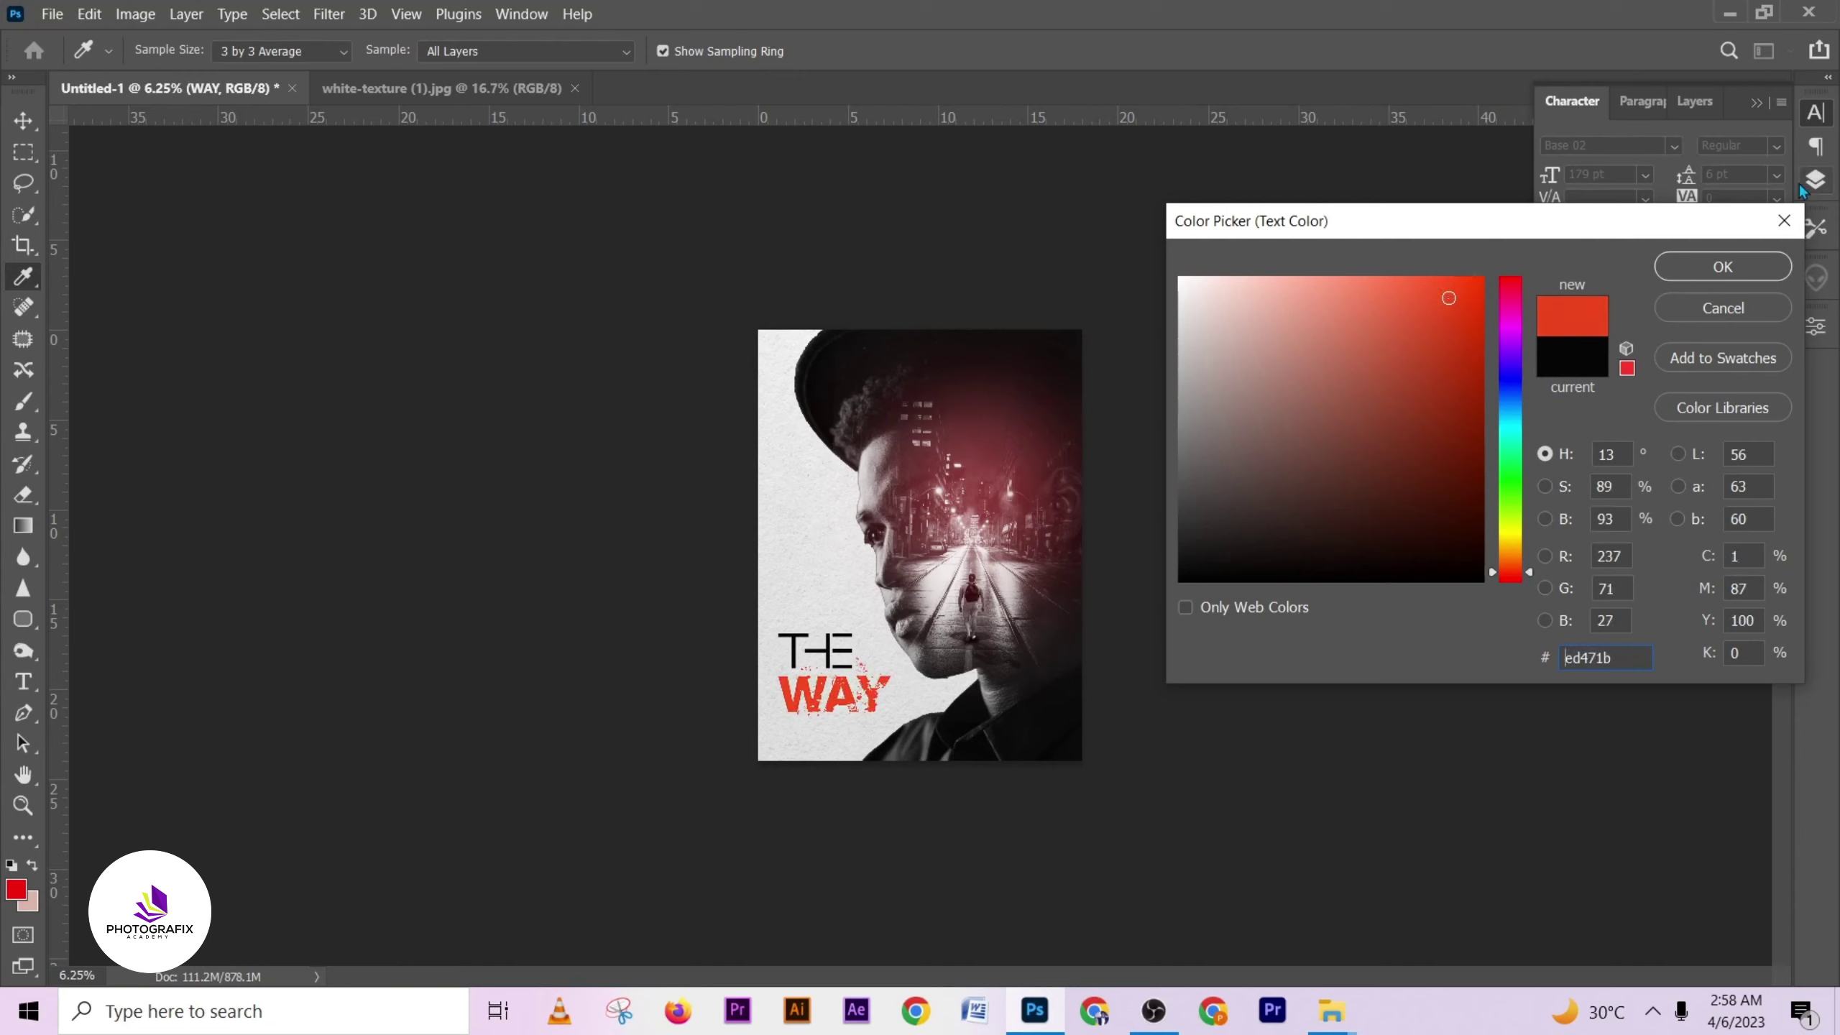
left_click(1721, 266)
- Scale WAY up to about 106% and select its layer in the Layers panel
key("v")
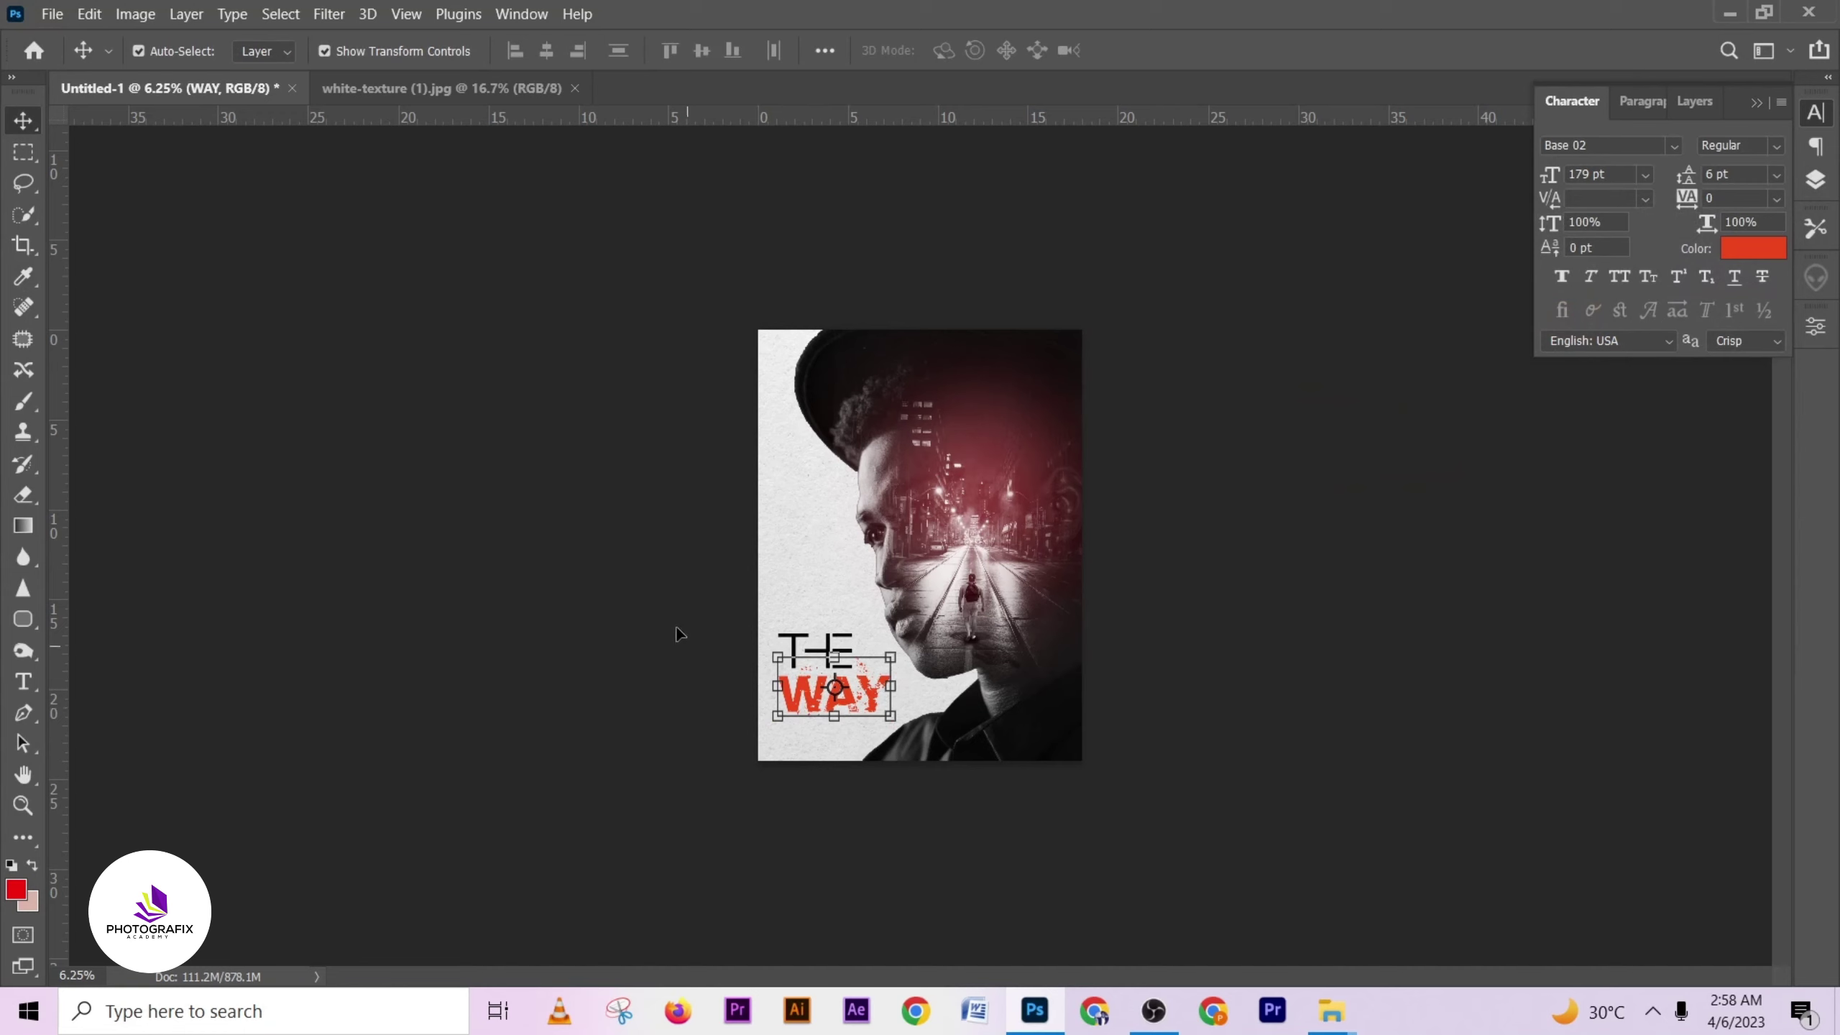
left_click_drag(766, 651, 766, 651)
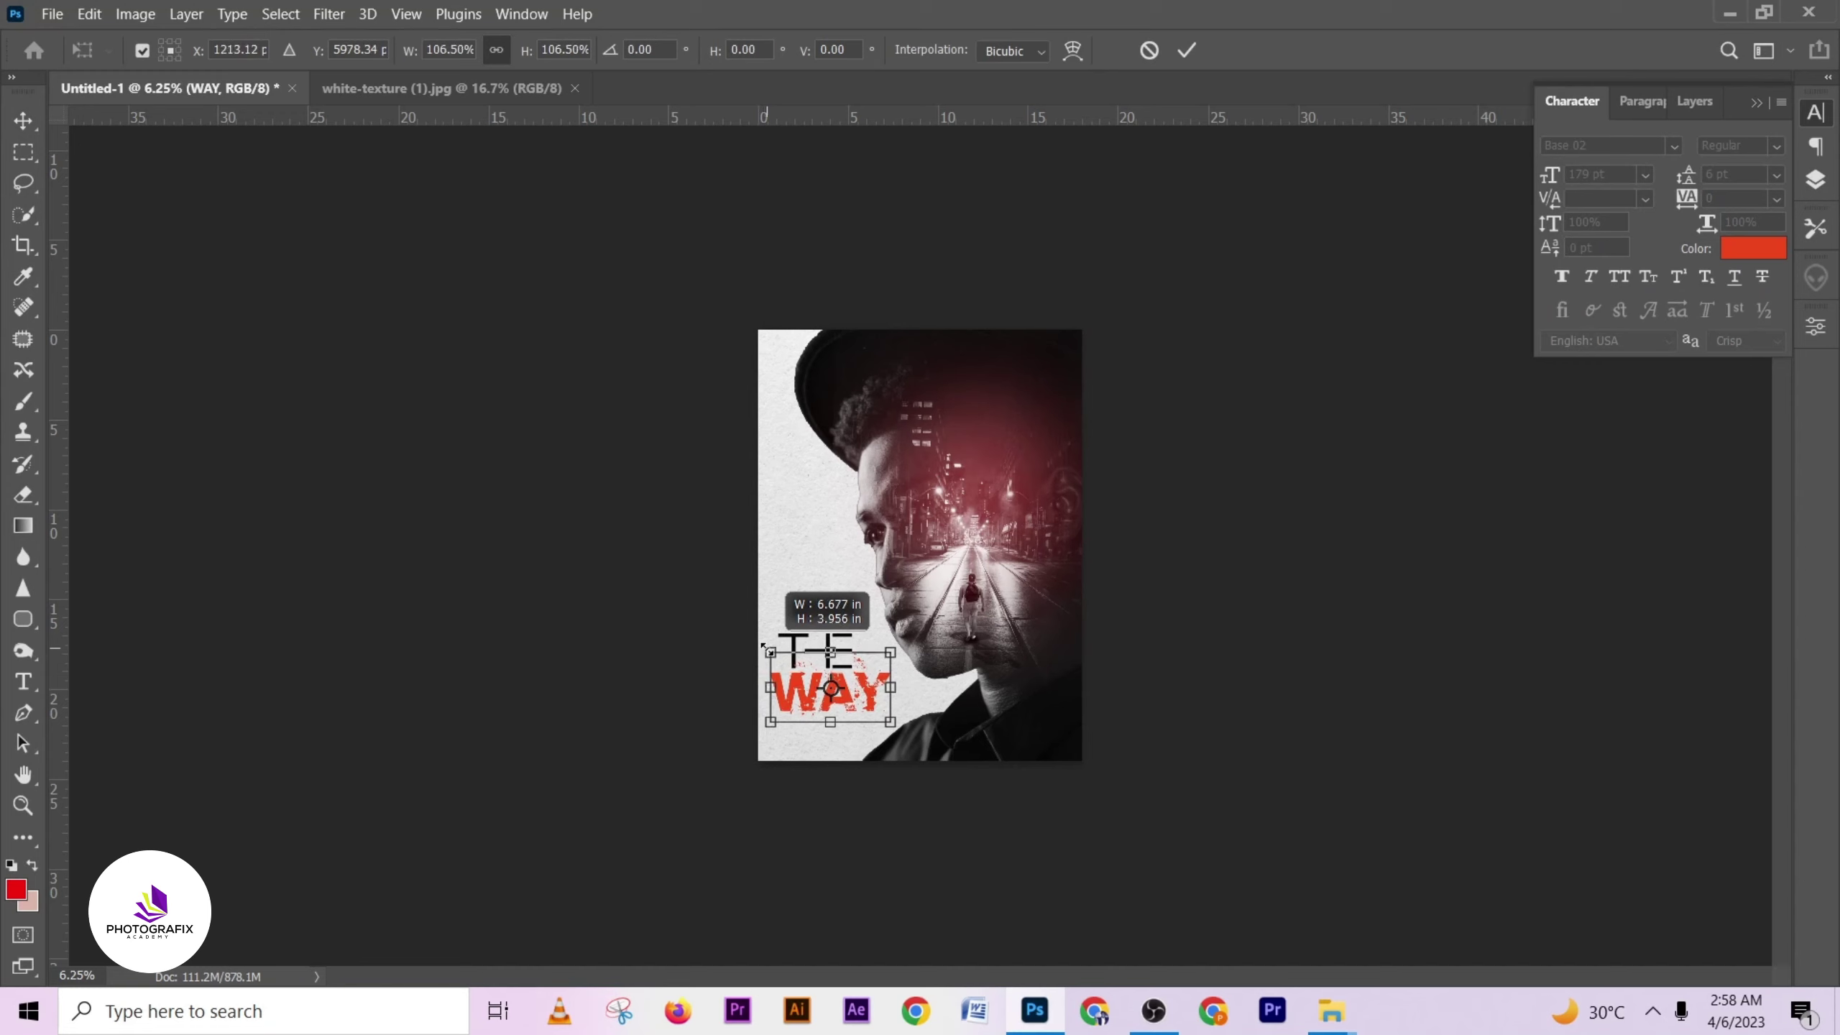
left_click(1189, 53)
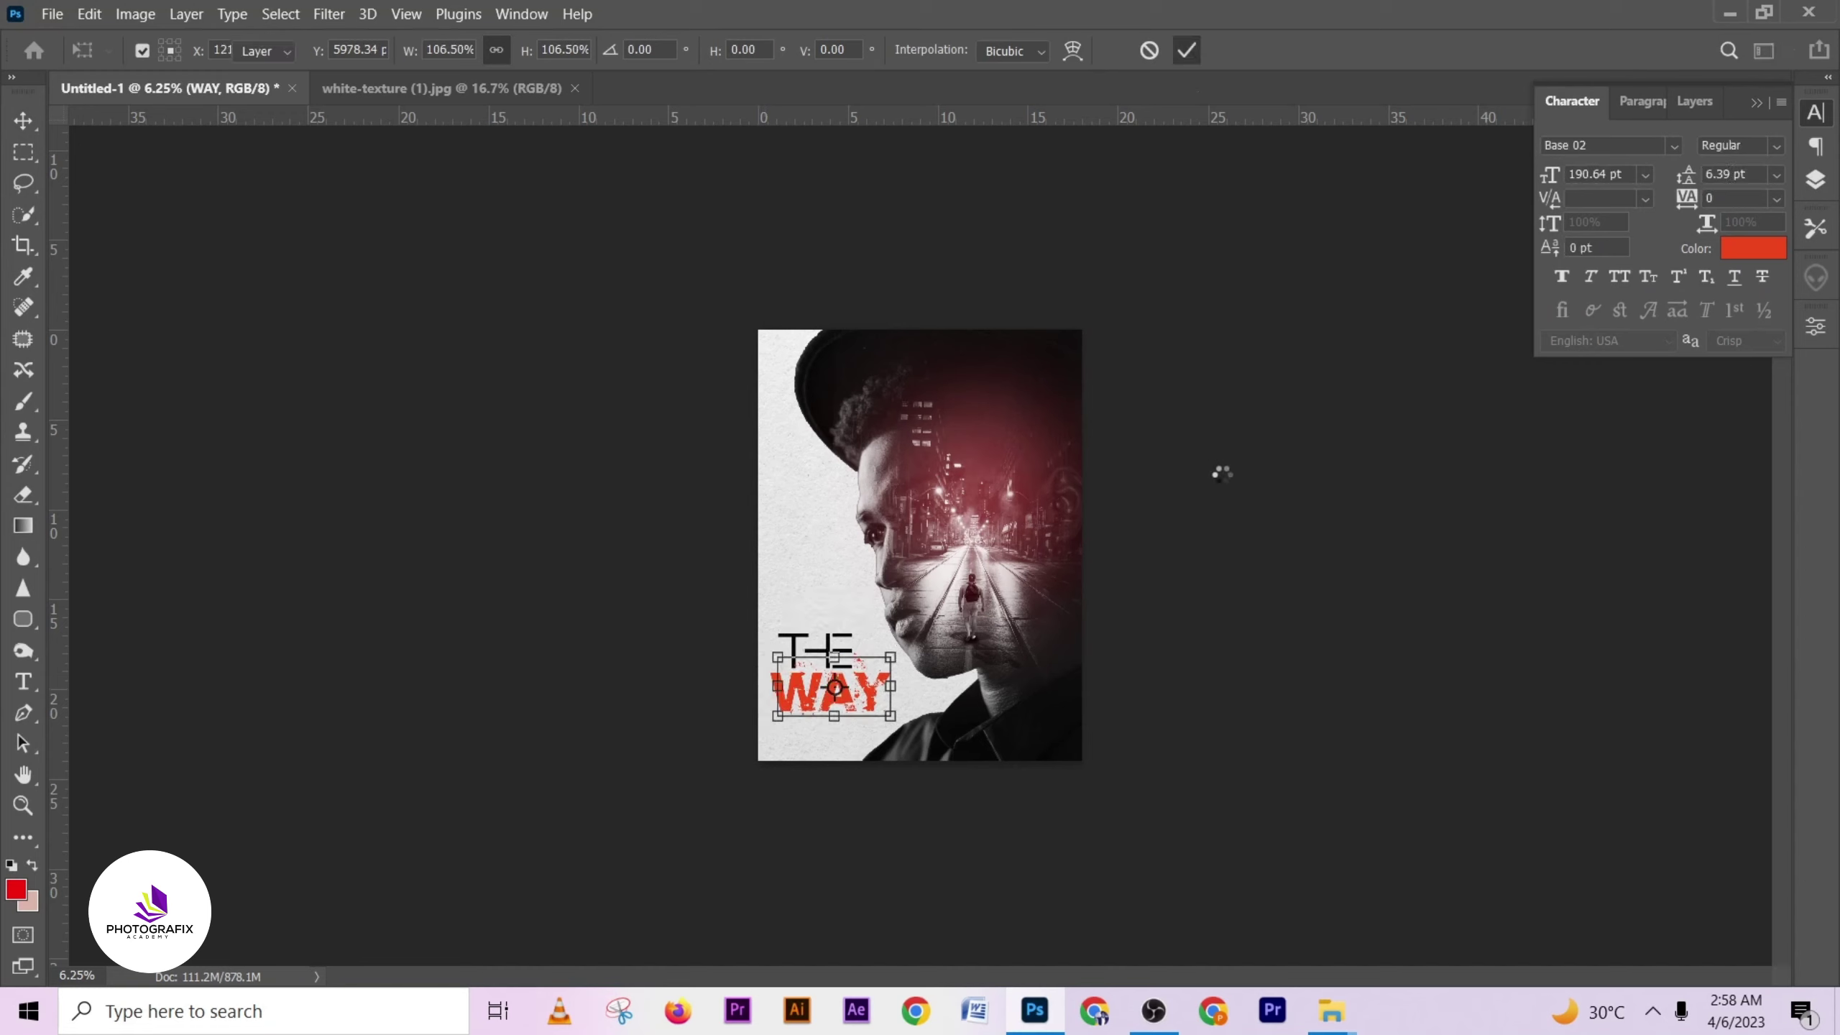
left_click(1278, 523)
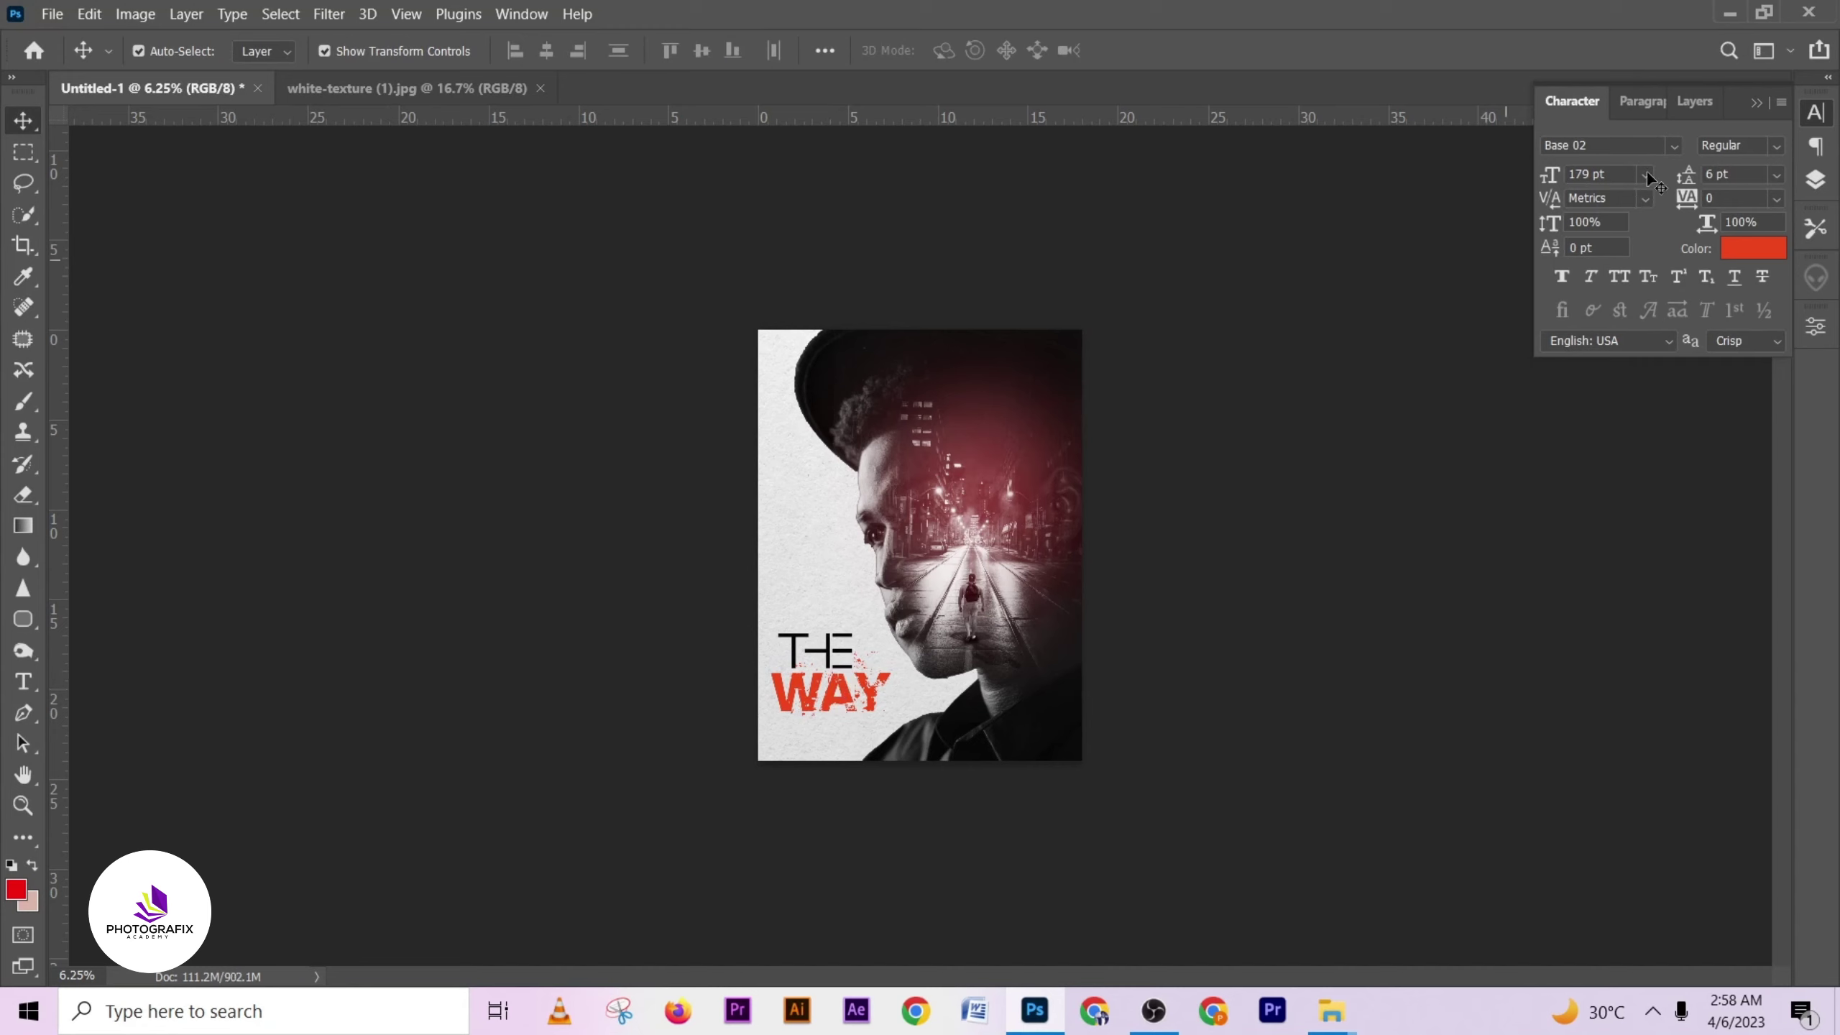
left_click(1817, 189)
left_click(1665, 290)
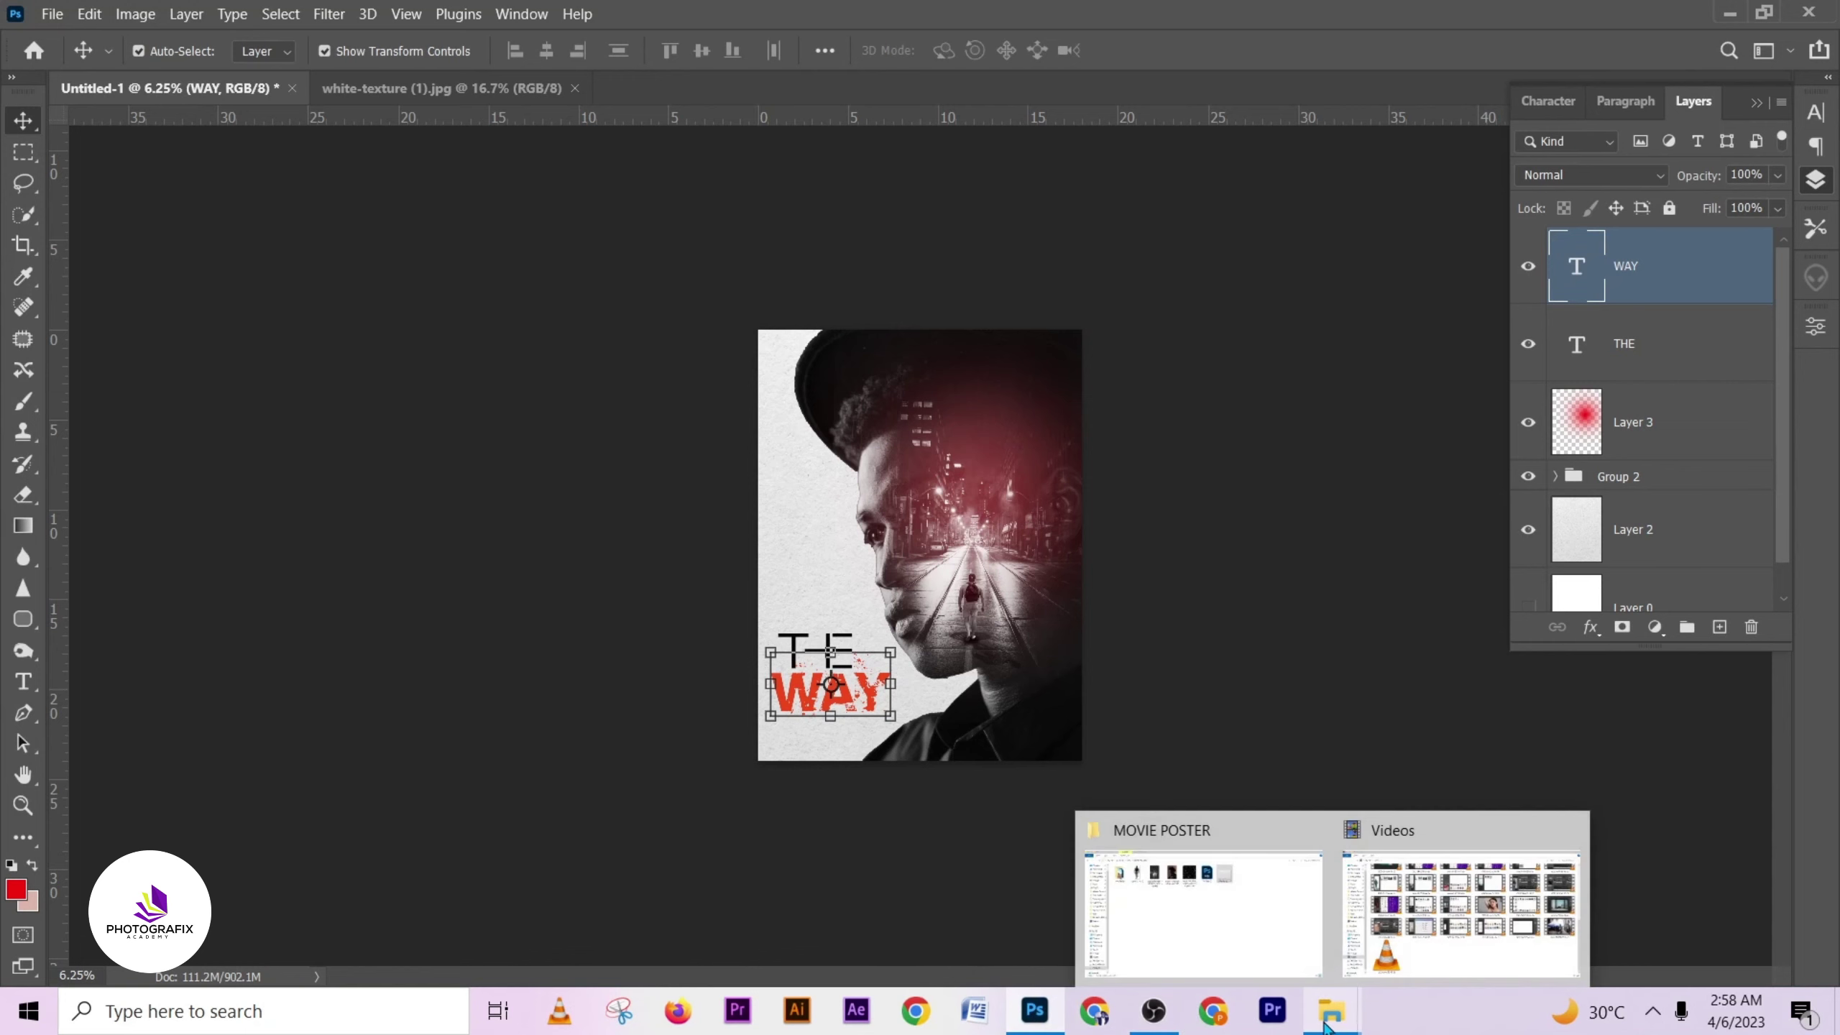
- Drag the Snow-PNG file from the MOVIE POSTER folder onto the poster canvas
left_click(1202, 917)
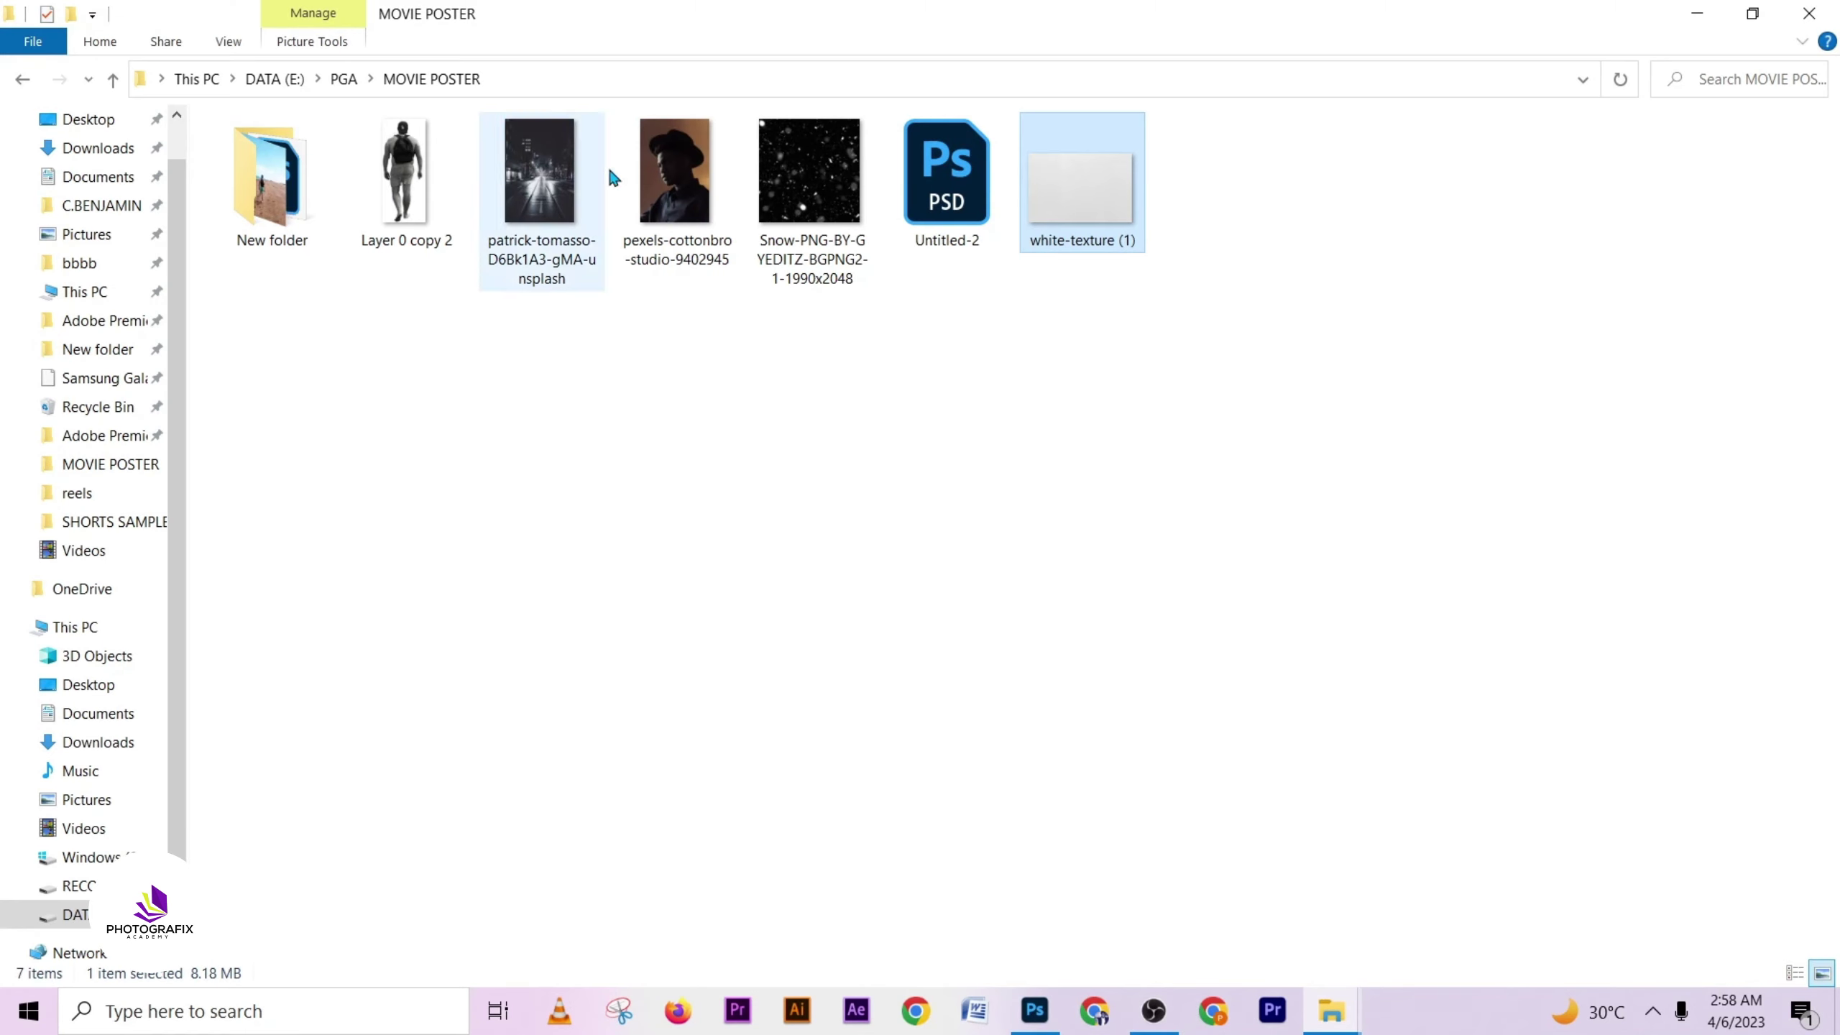
left_click(795, 218)
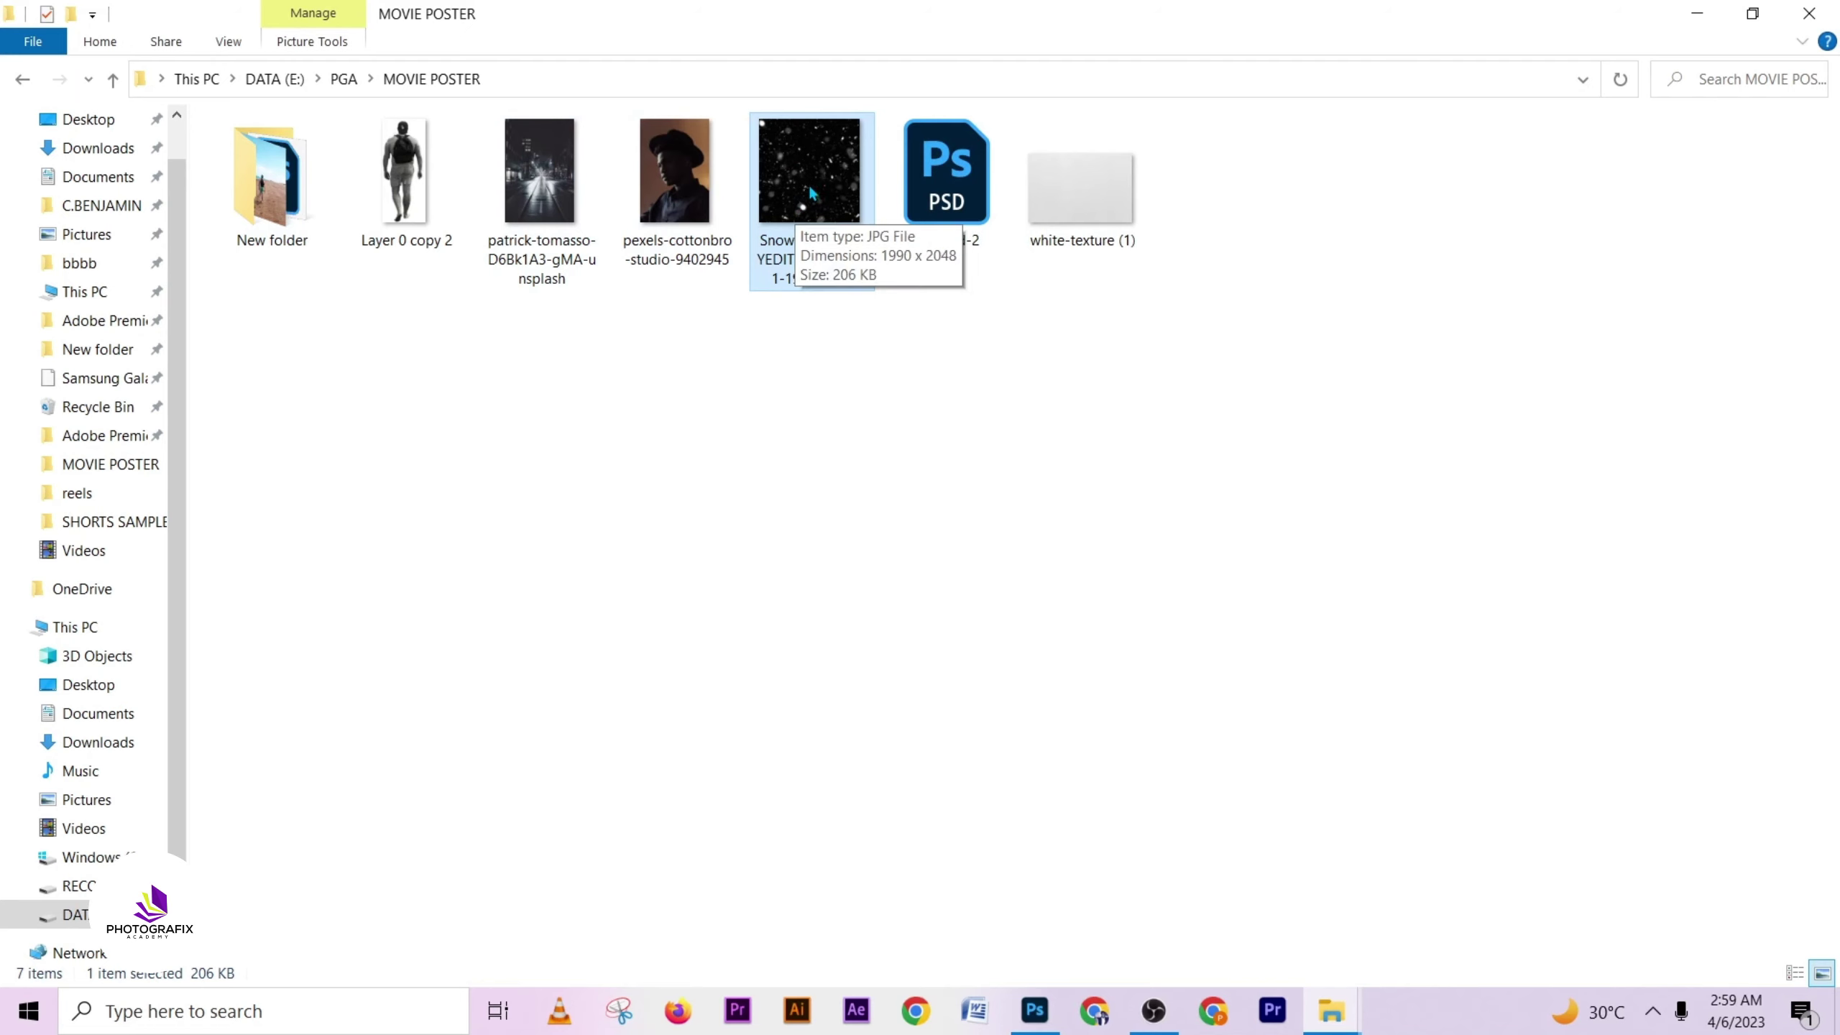
left_click_drag(798, 203, 902, 525)
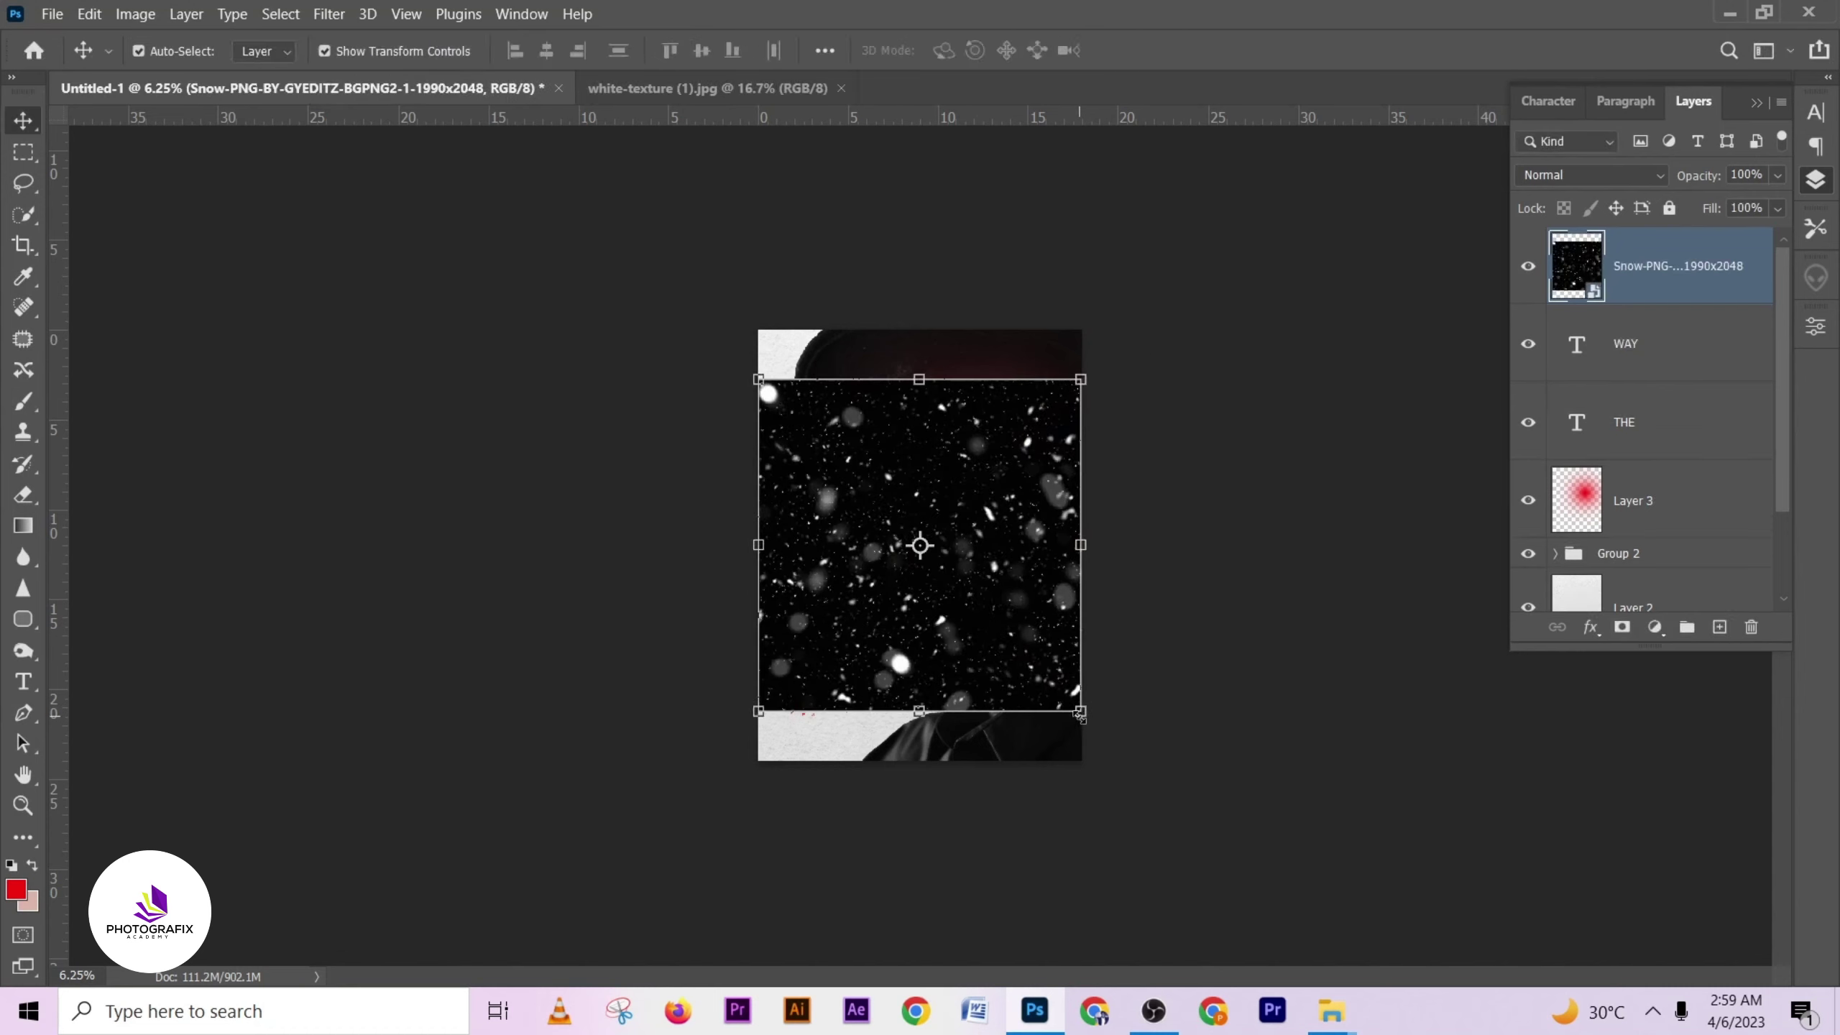
- Enlarge the snow image to cover the poster and blend it in Screen mode
left_click_drag(1083, 717, 1145, 786)
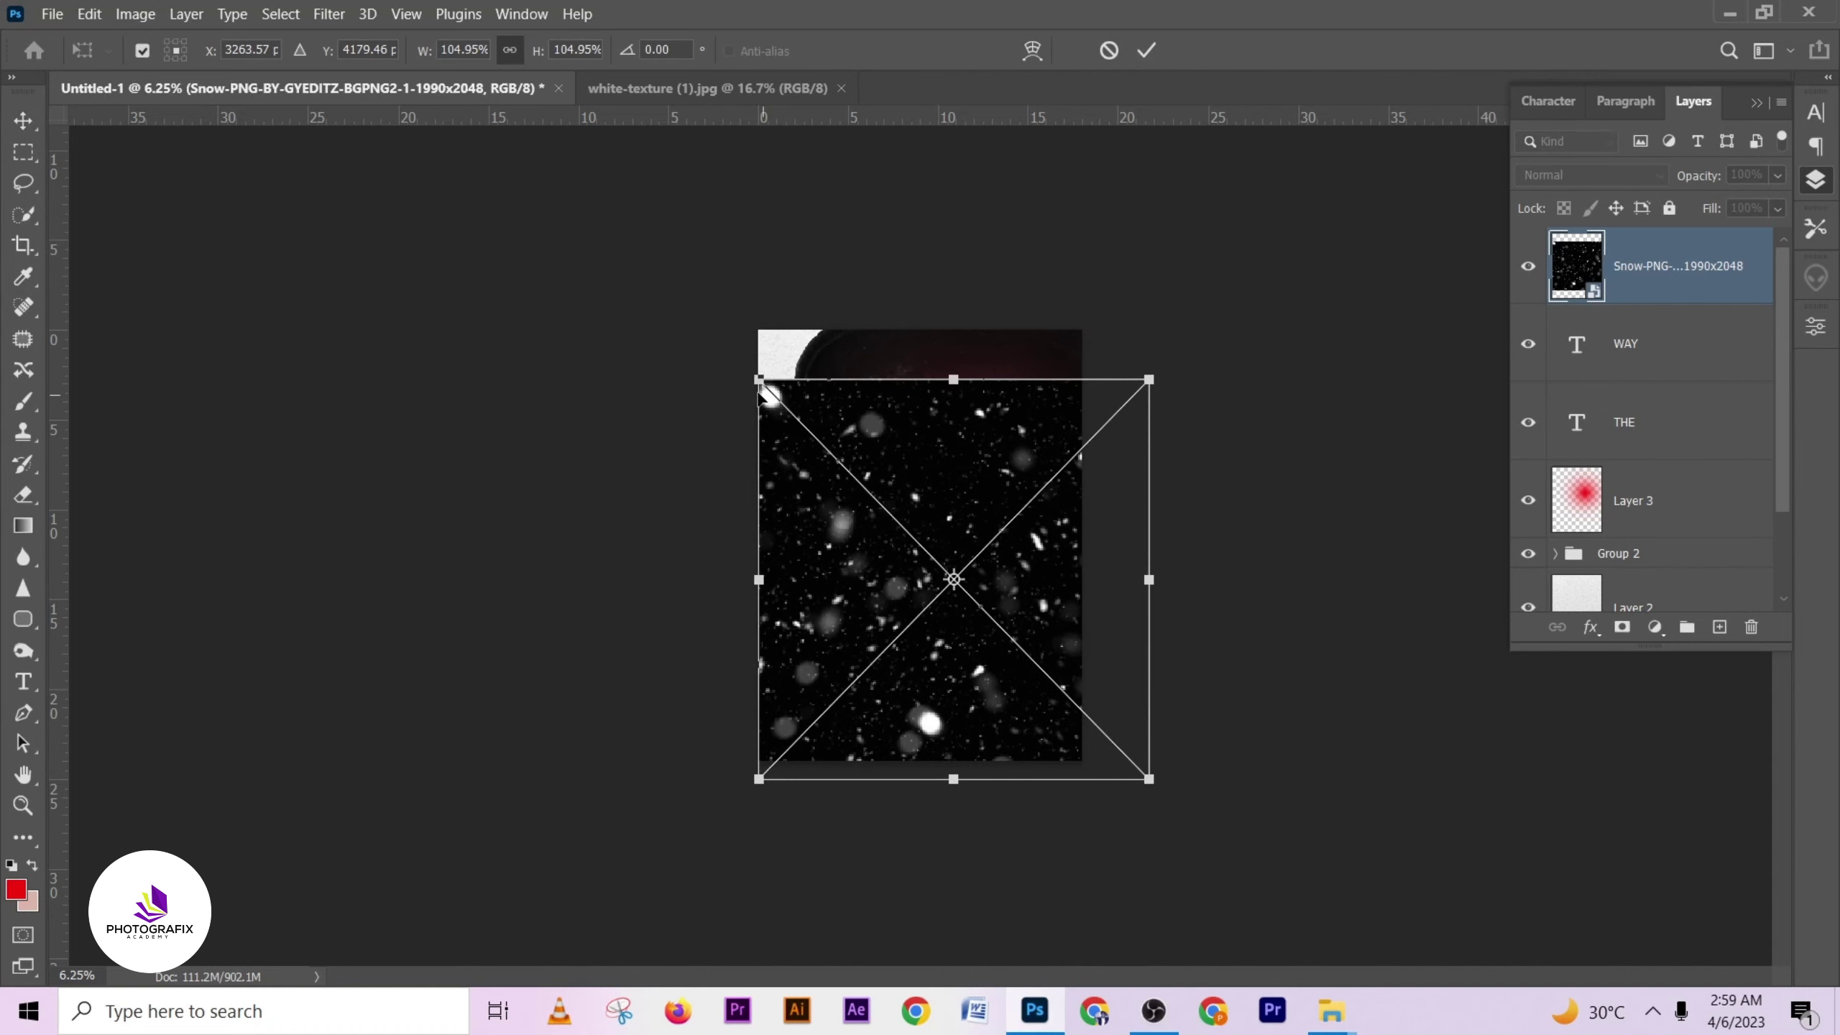
left_click_drag(758, 391, 679, 319)
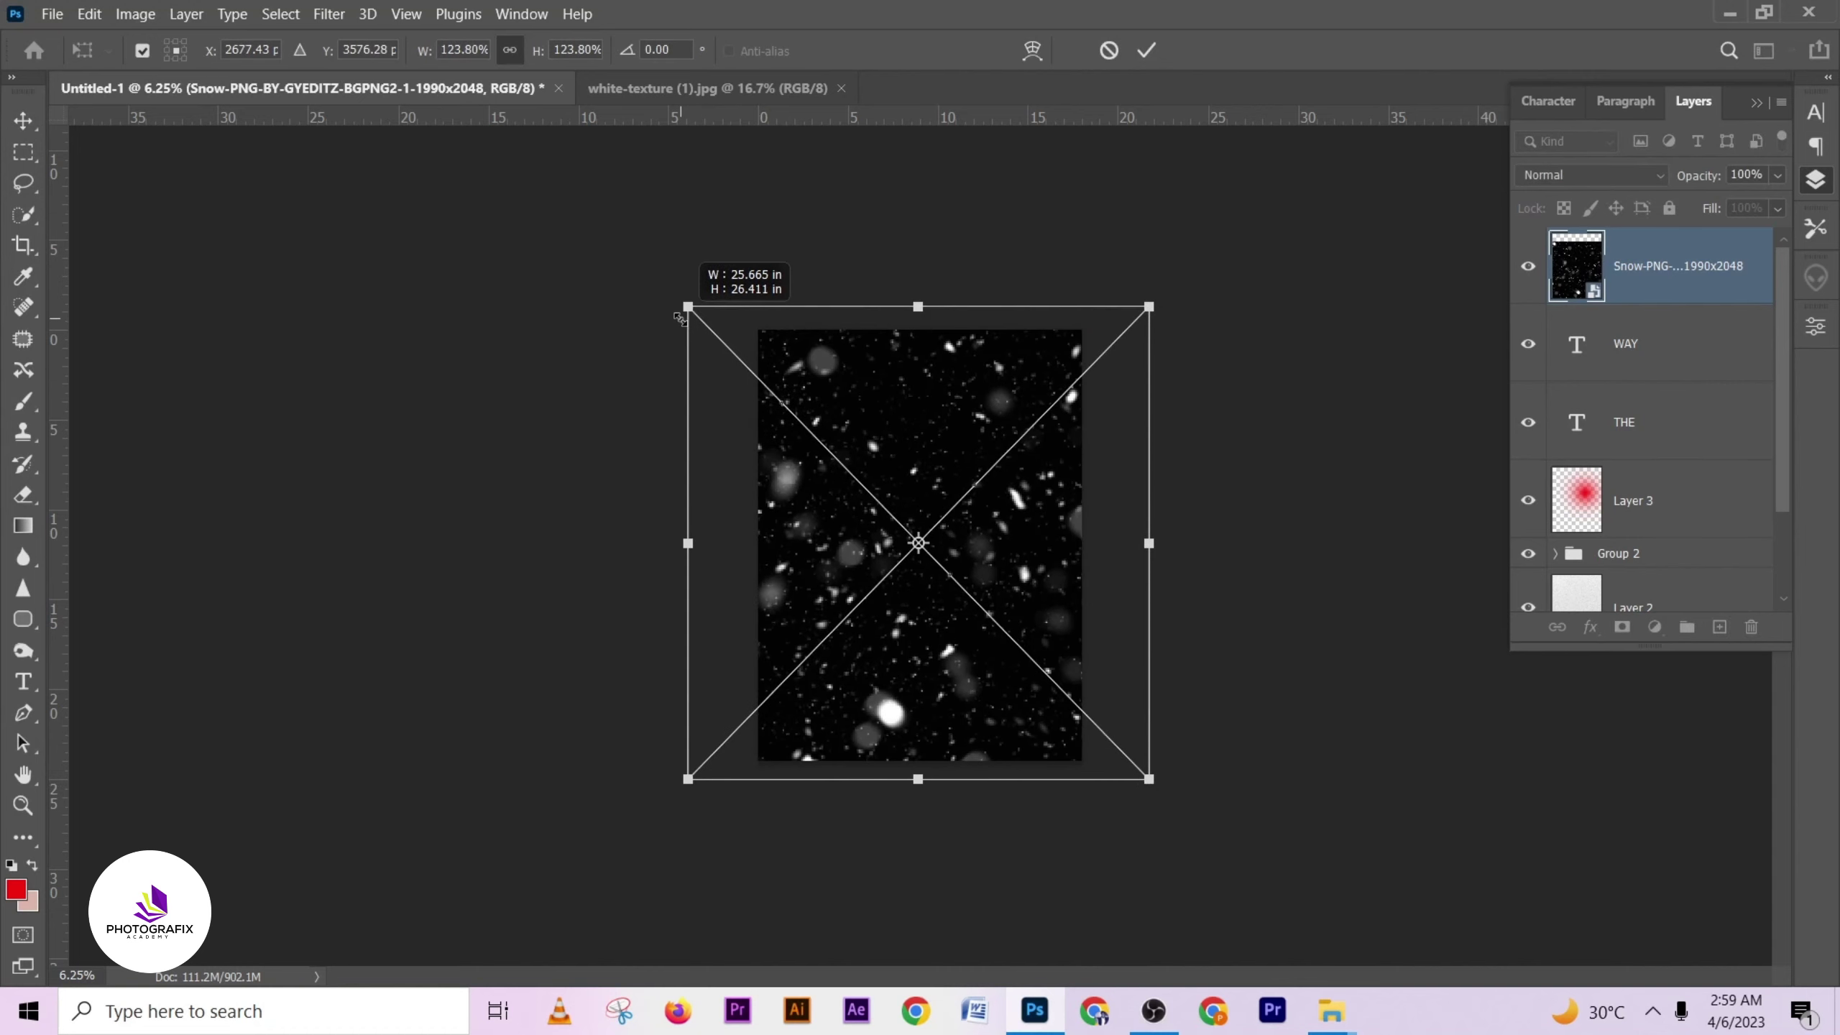
left_click(1146, 50)
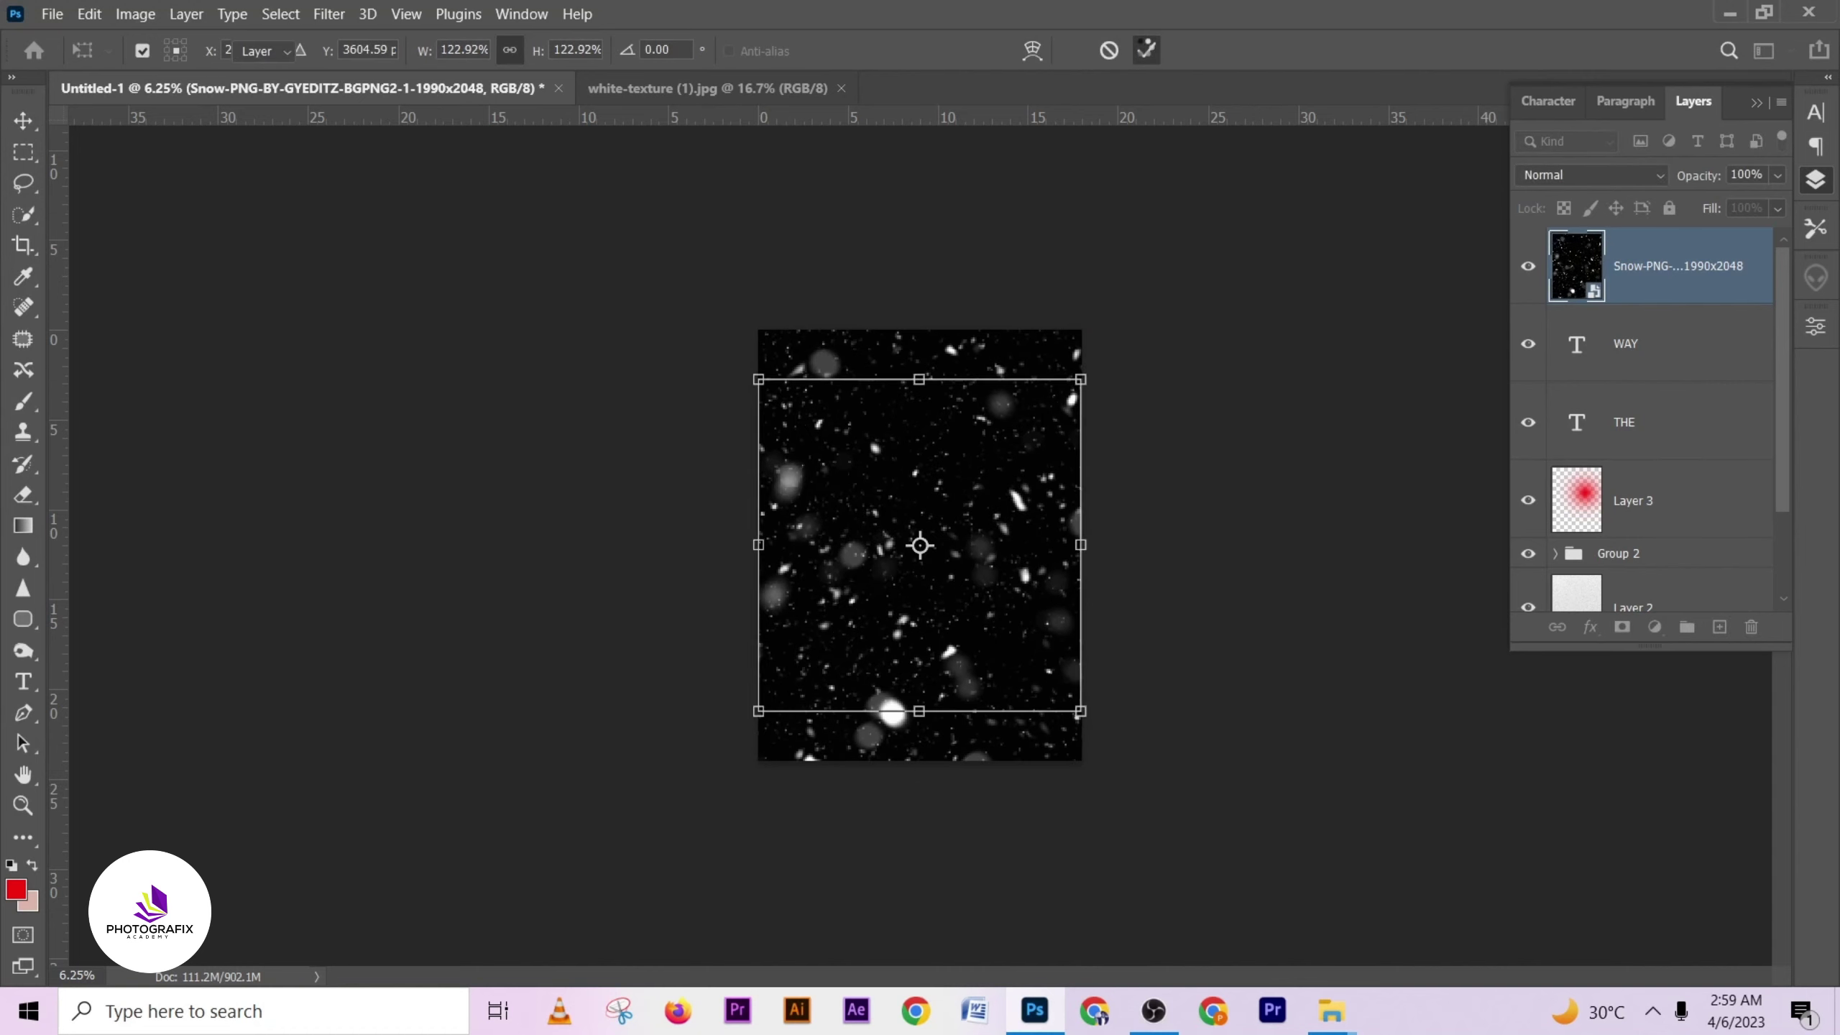
left_click(1590, 181)
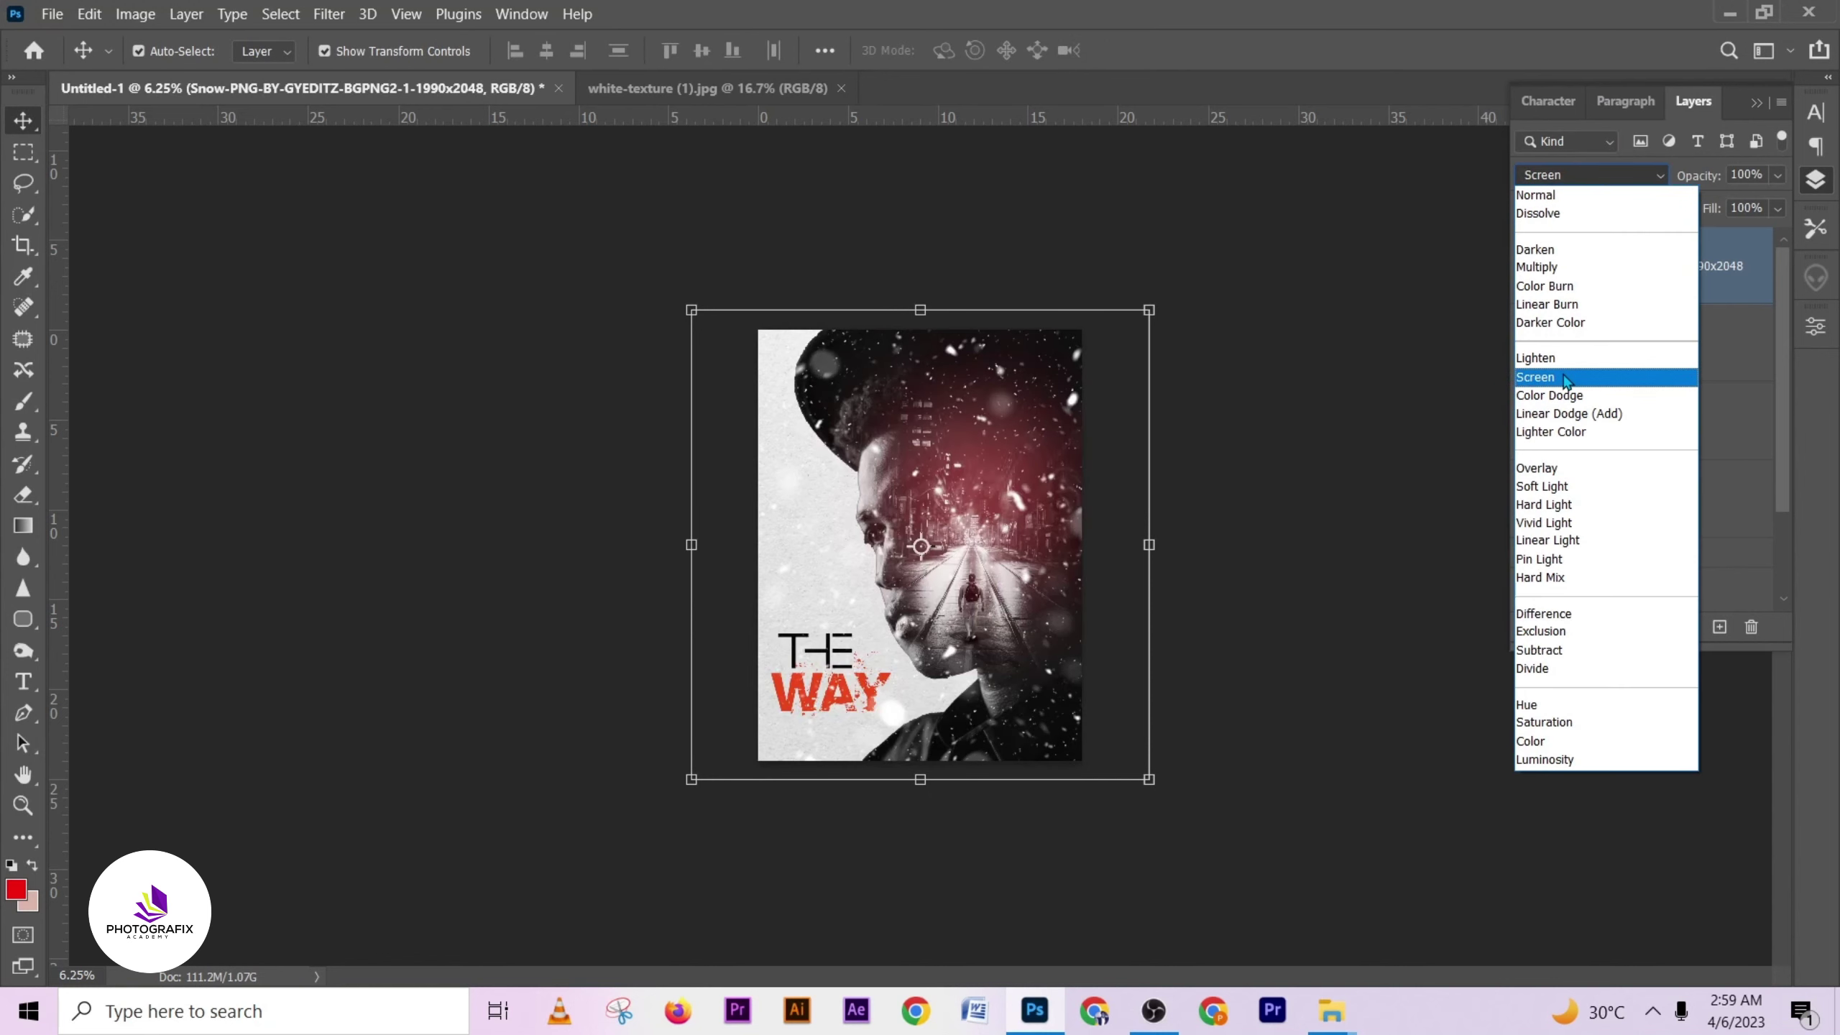
left_click(1564, 378)
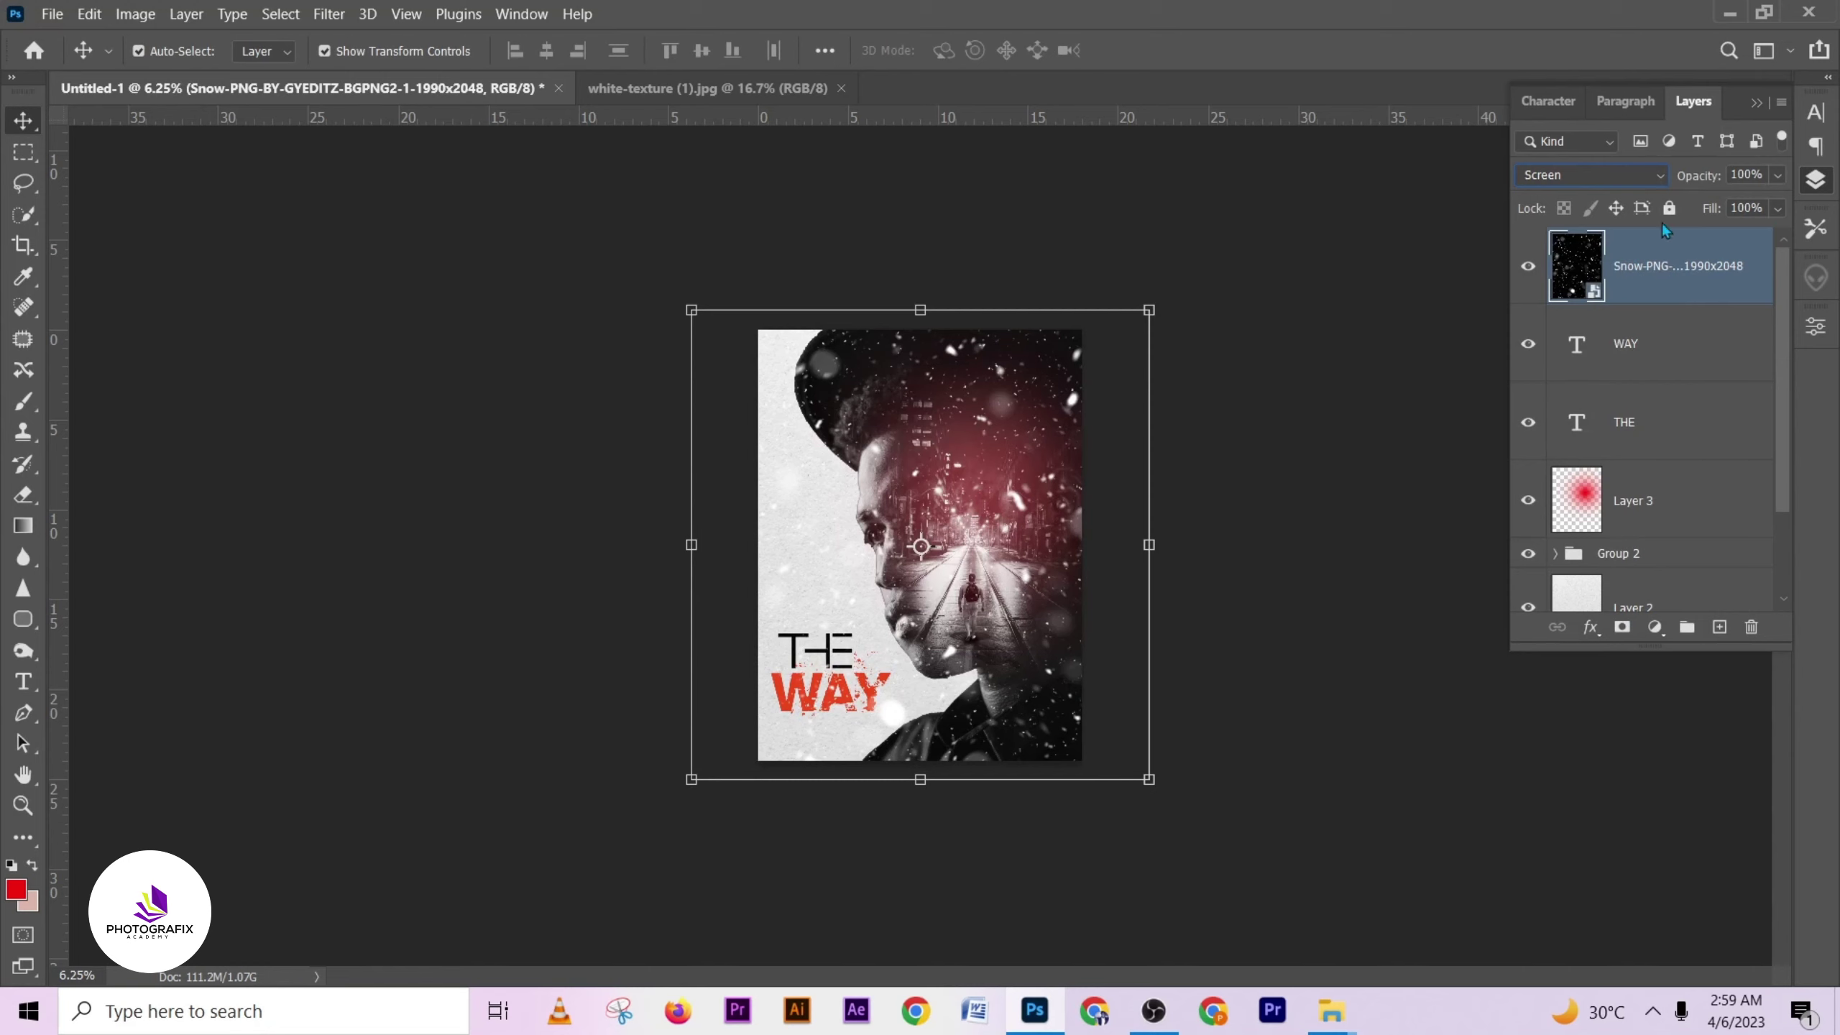
- Lower the snow layer's opacity to 29% and check the overall poster
left_click(1775, 175)
left_click_drag(1779, 204, 1762, 207)
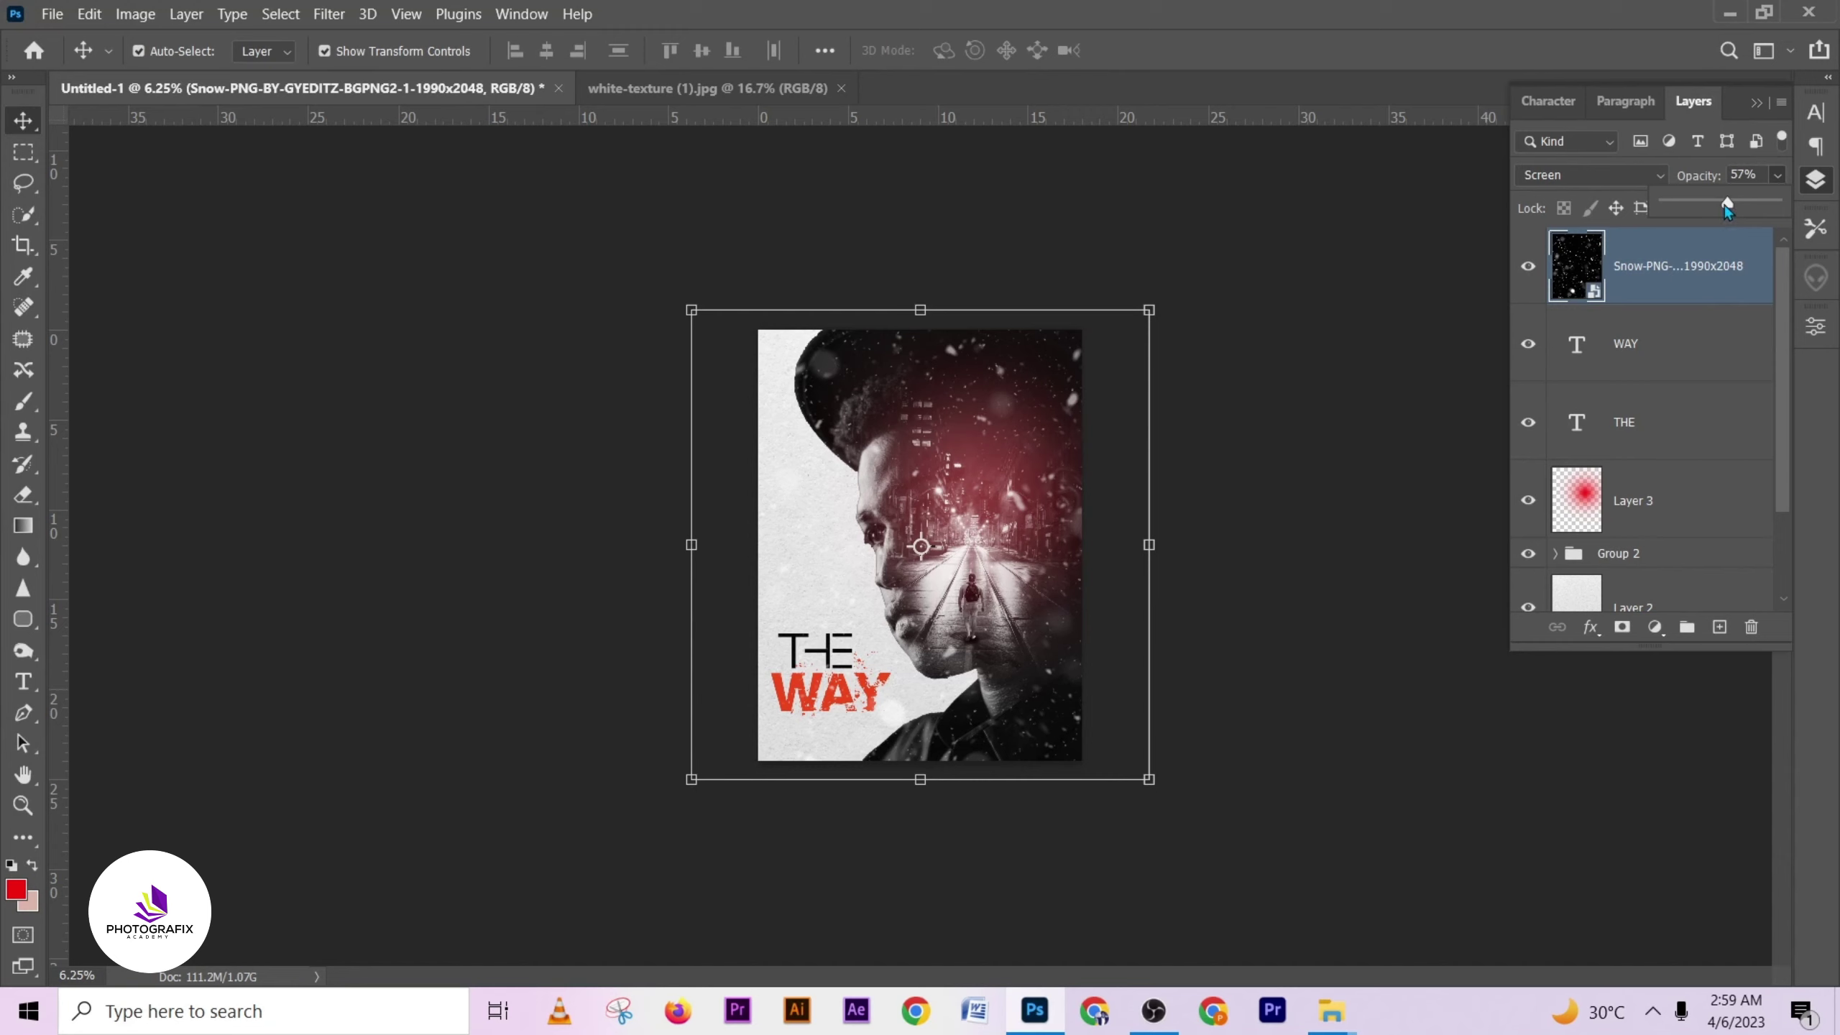
left_click_drag(1724, 213, 1698, 203)
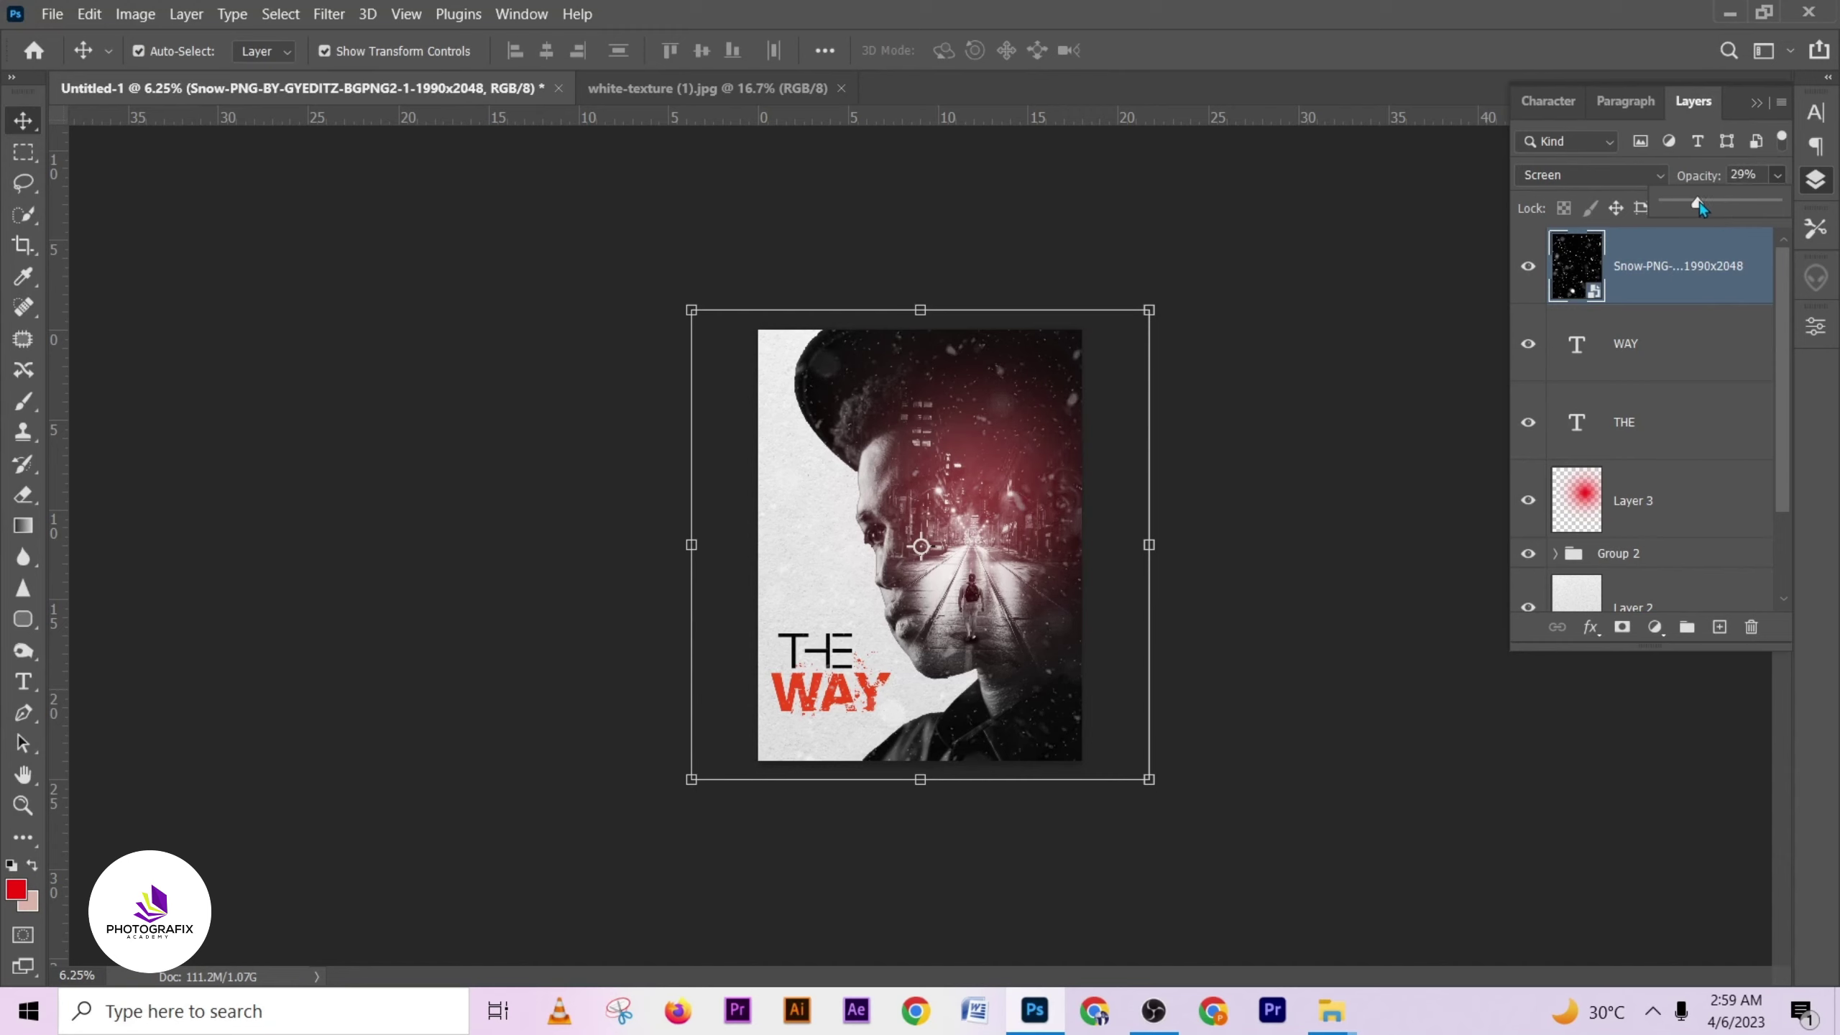
left_click(1335, 279)
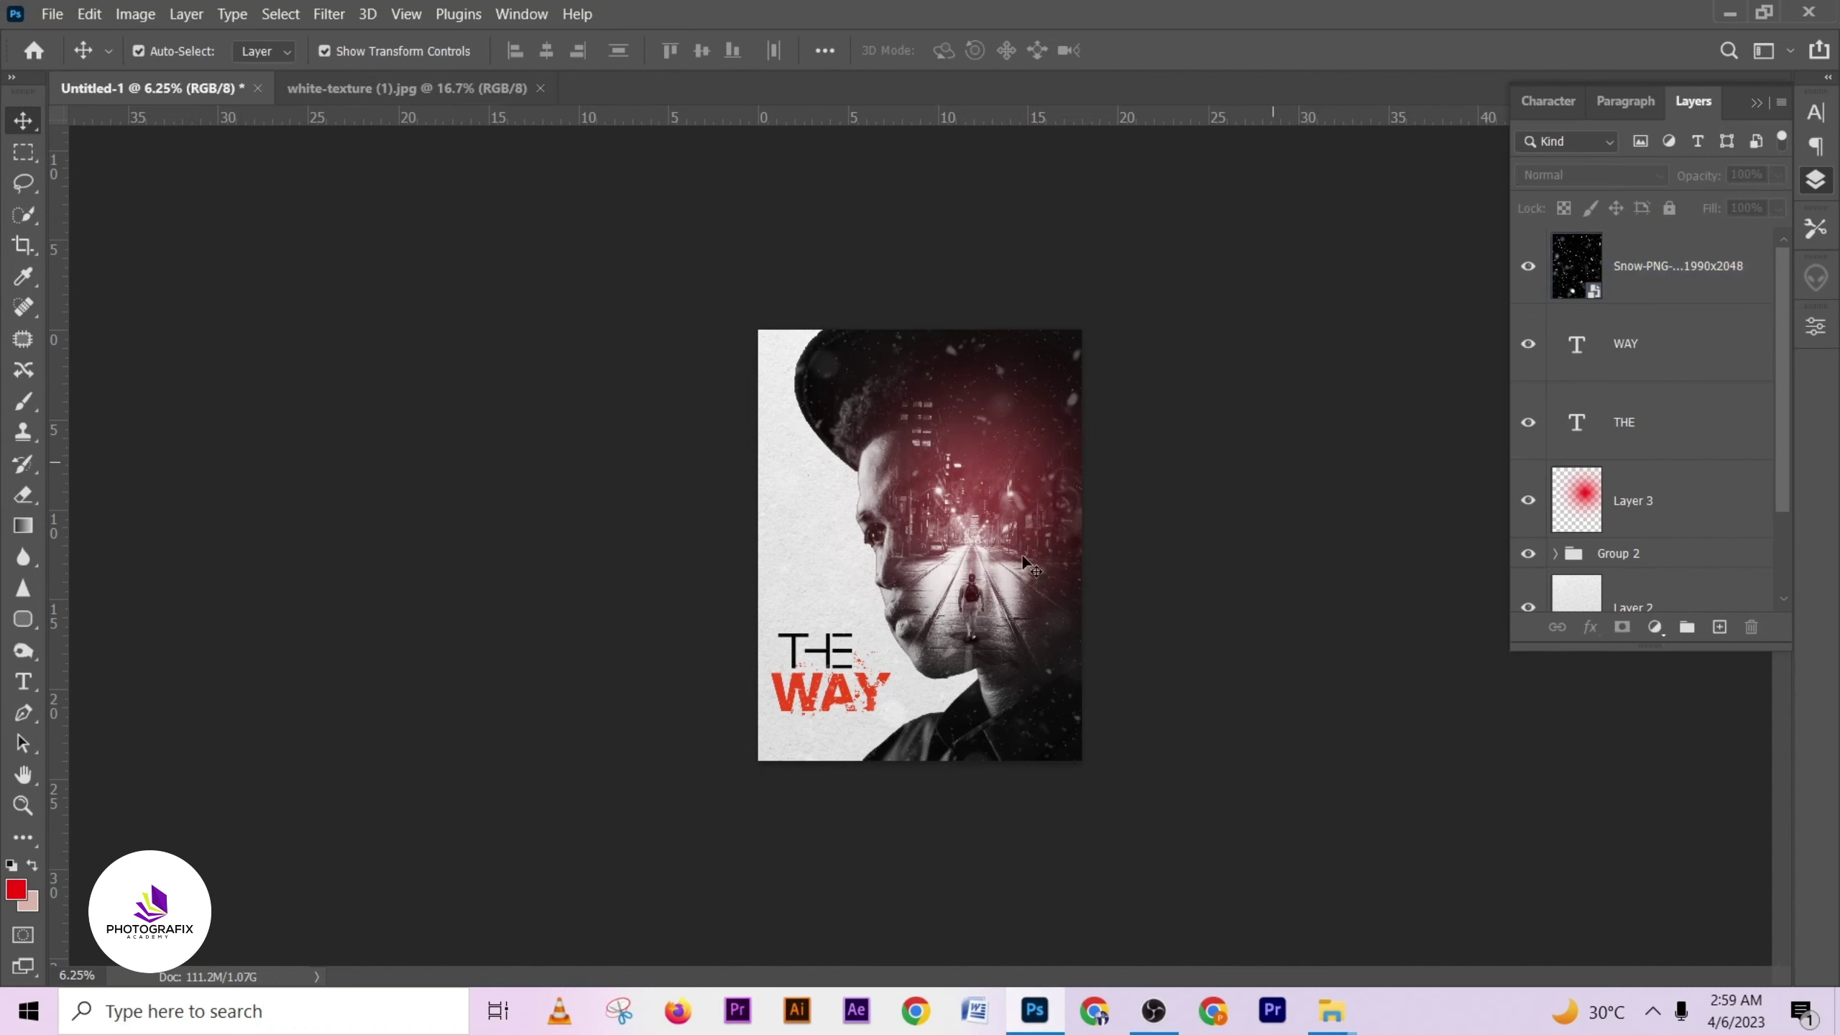
key("ctrl+plus")
key("ctrl+plus")
key("ctrl+minus")
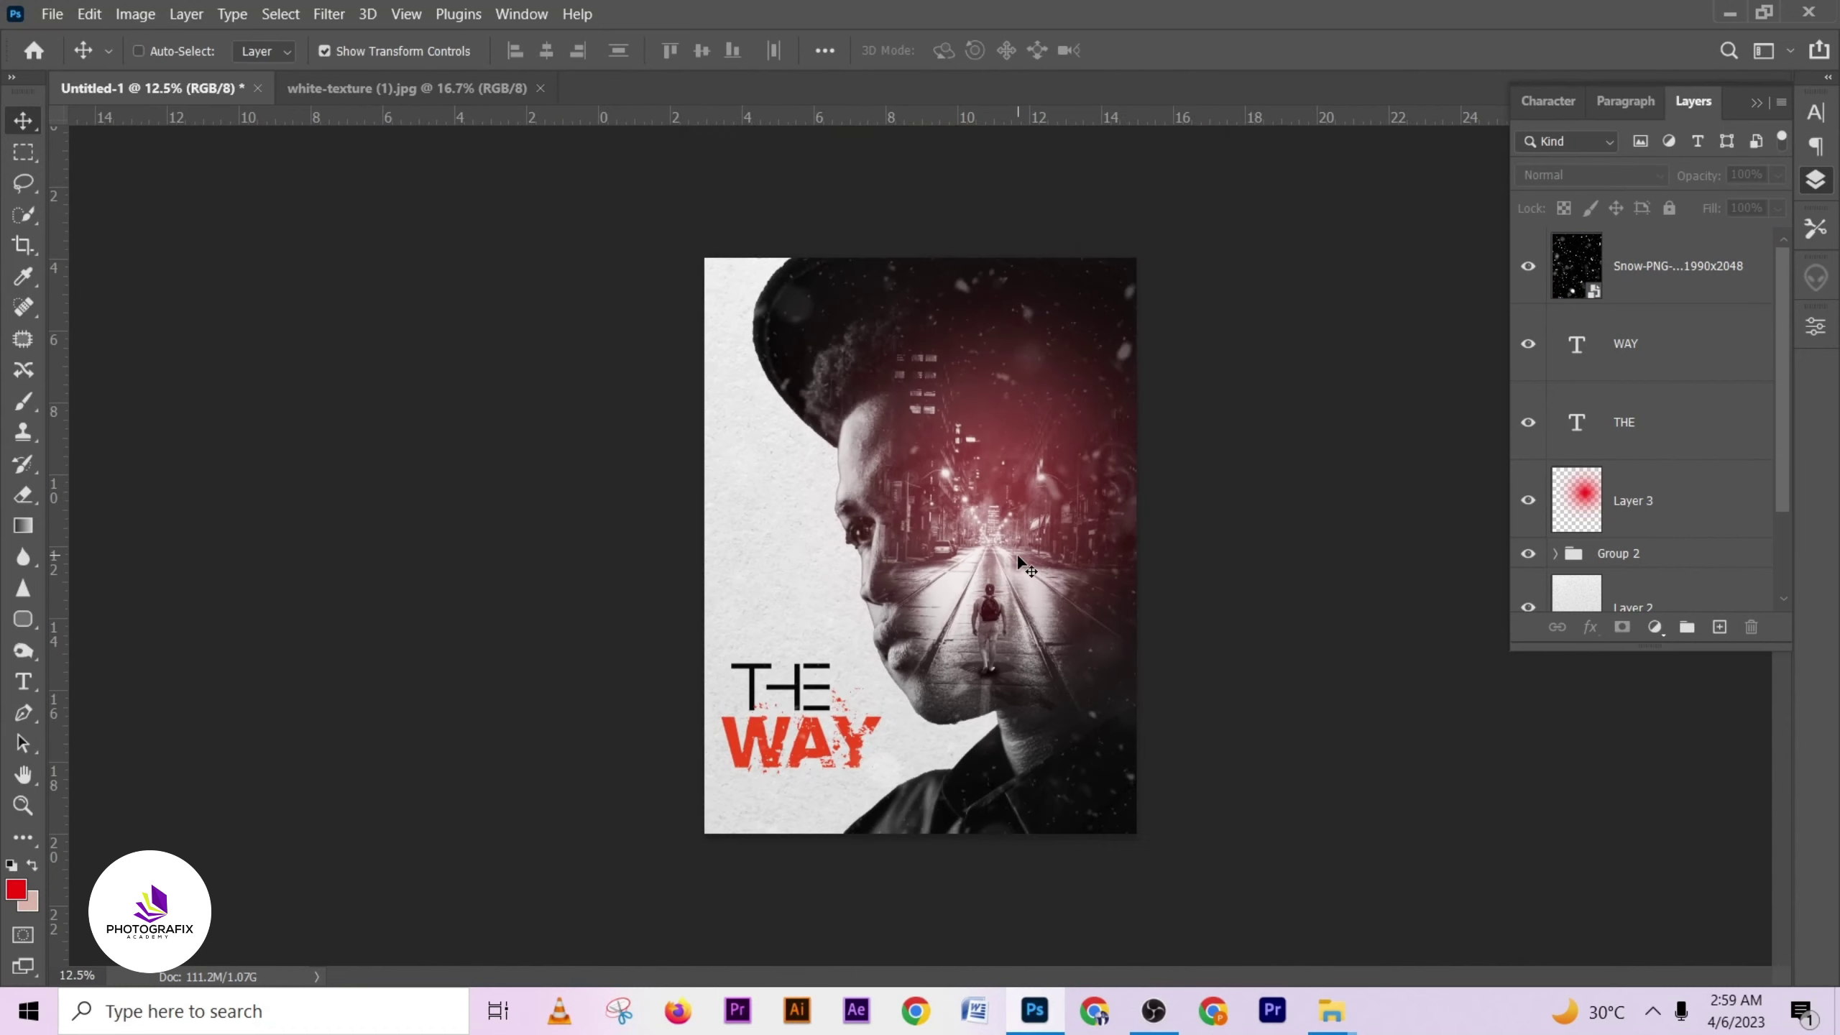
left_click(1679, 265)
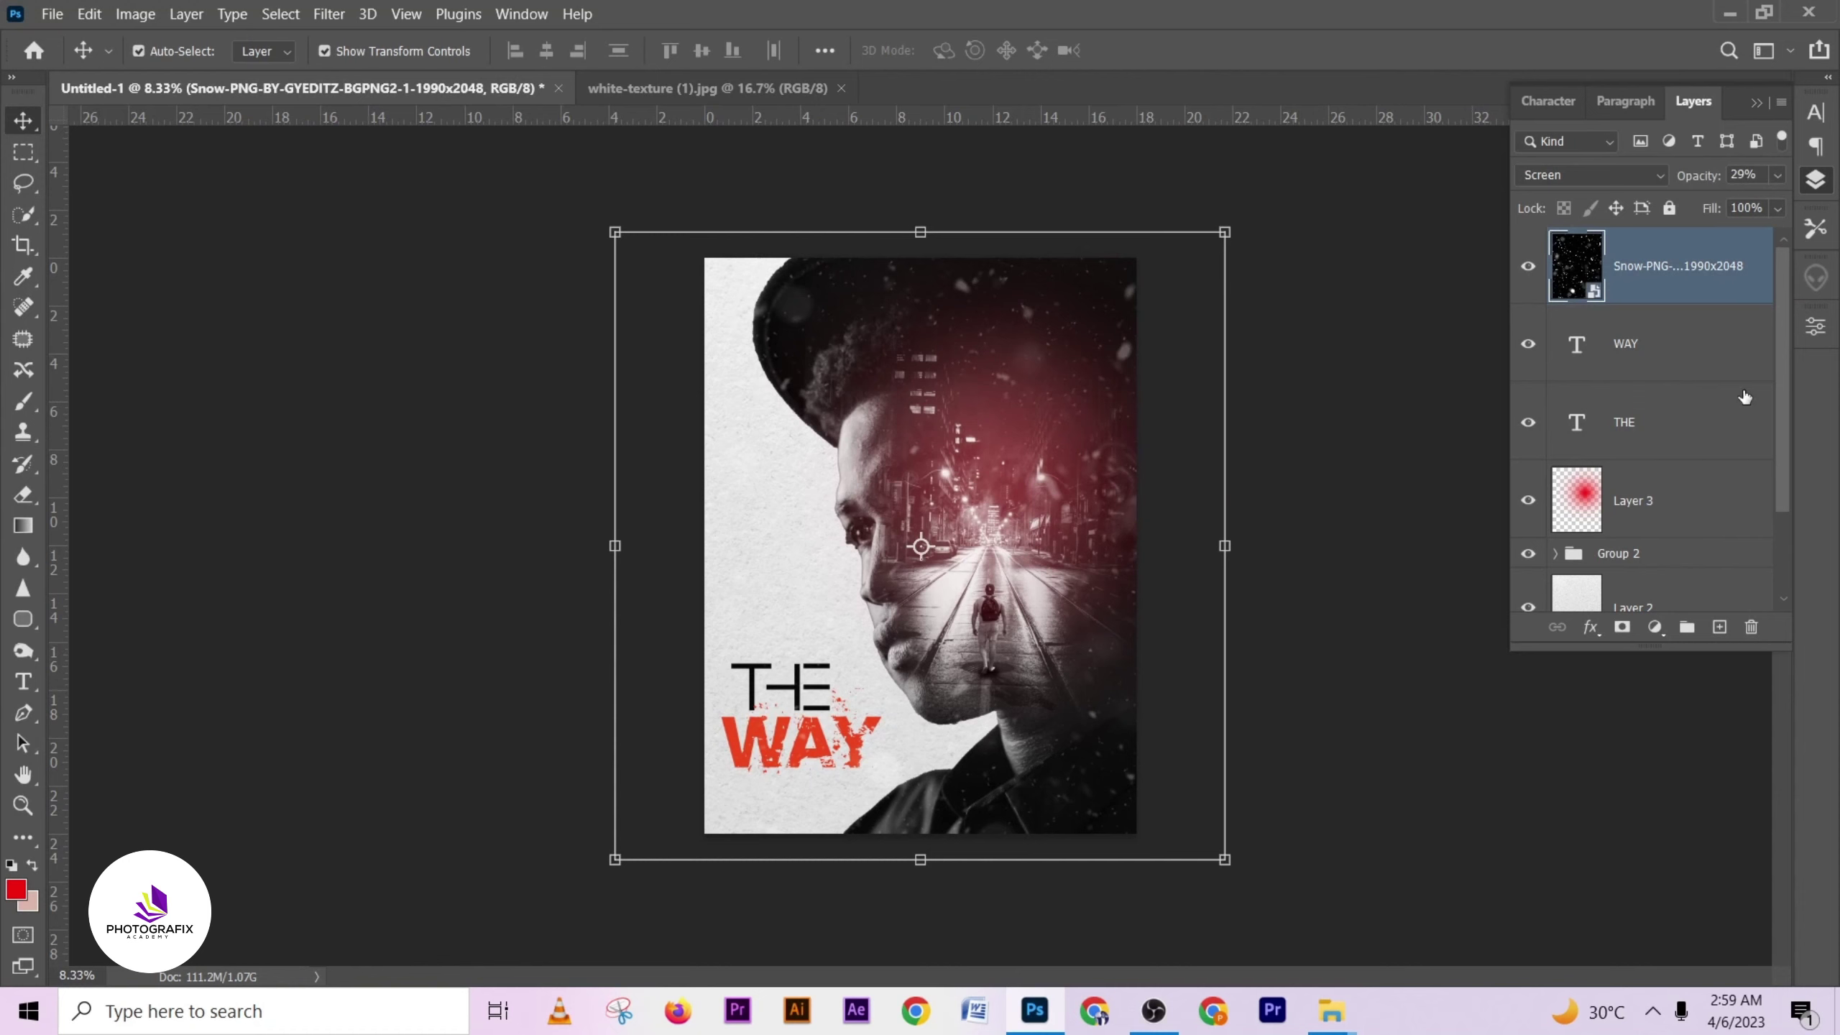
left_click(1654, 627)
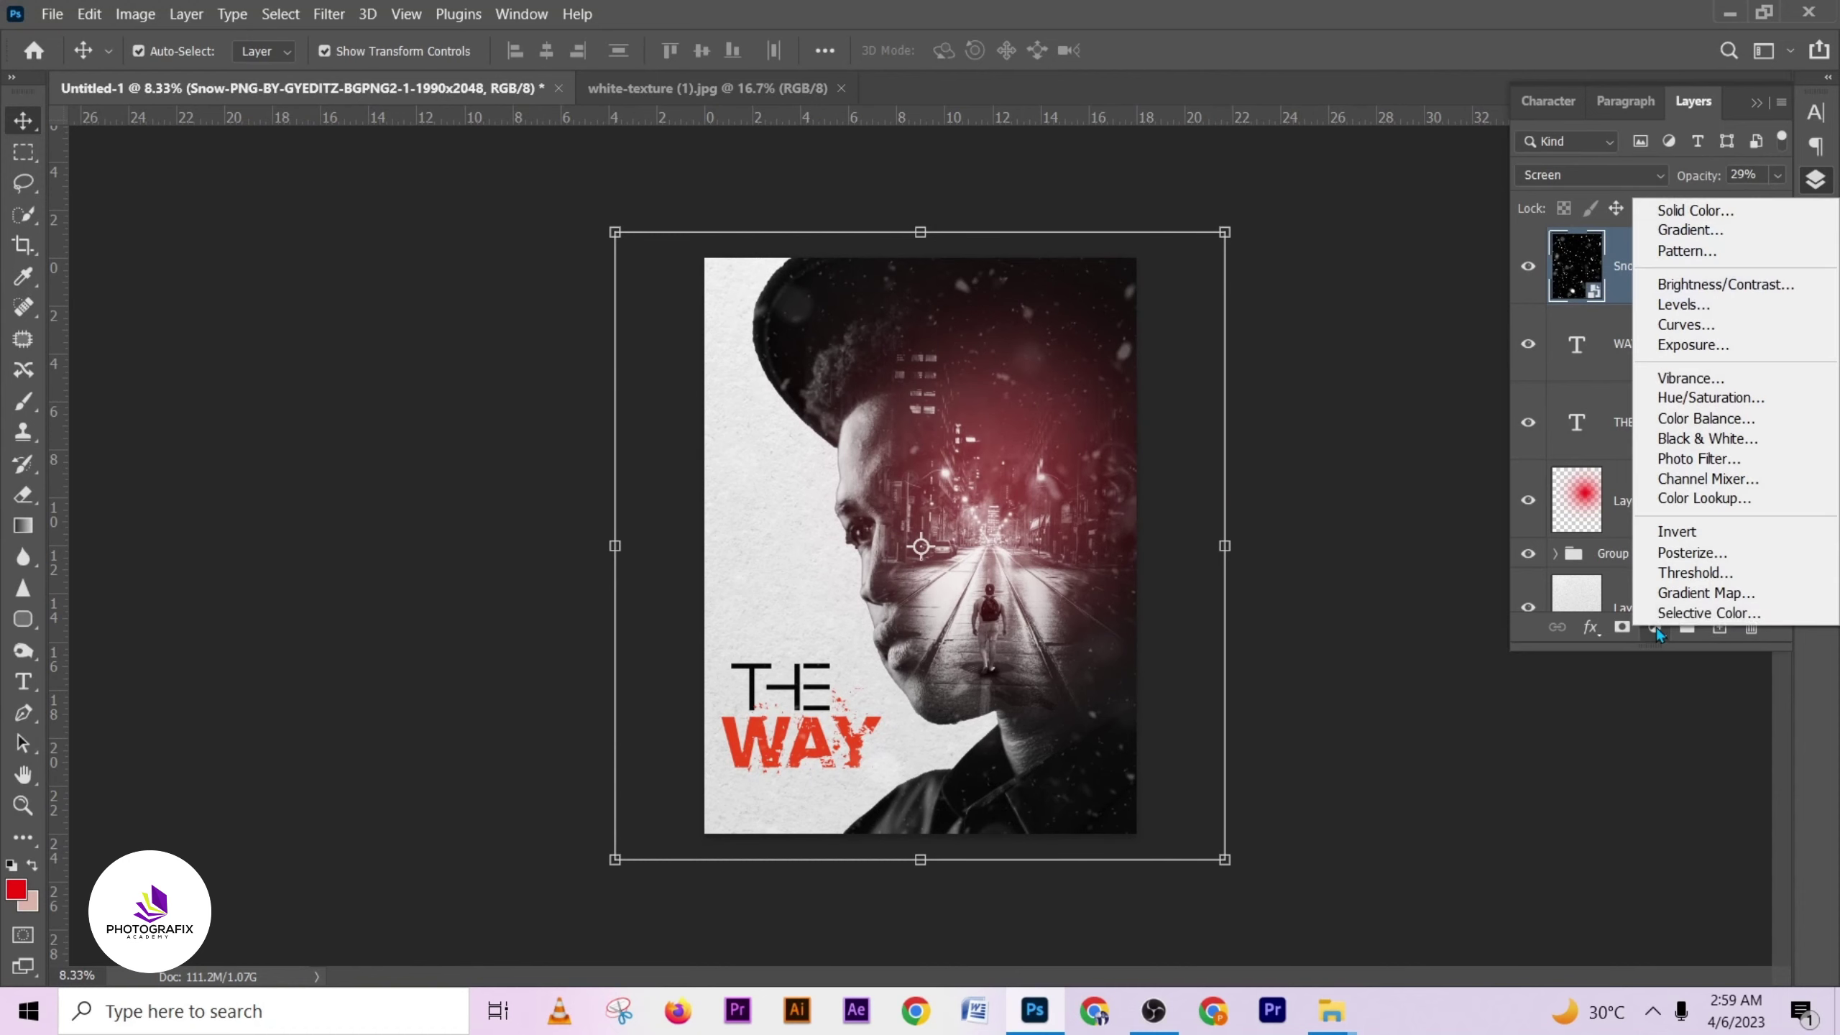
- Add a Color Lookup adjustment above the snow using filmstock_50.3dl
left_click(1695, 499)
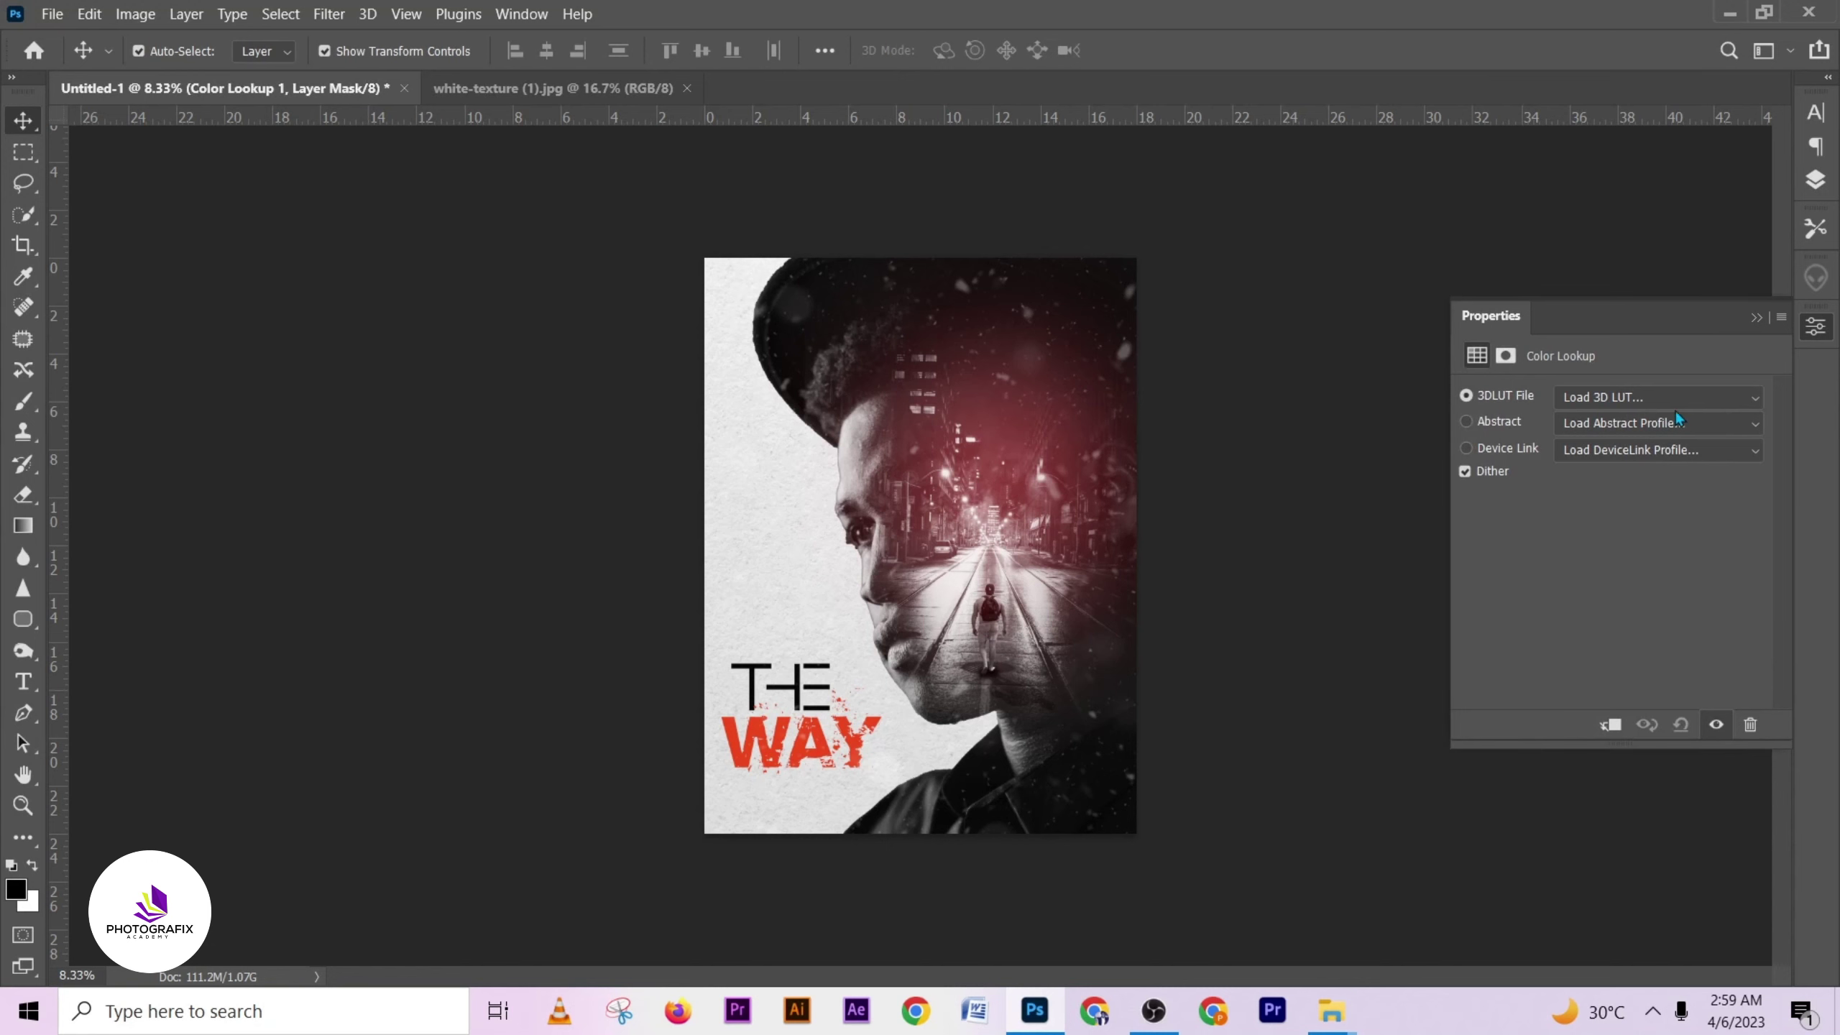
left_click(1635, 400)
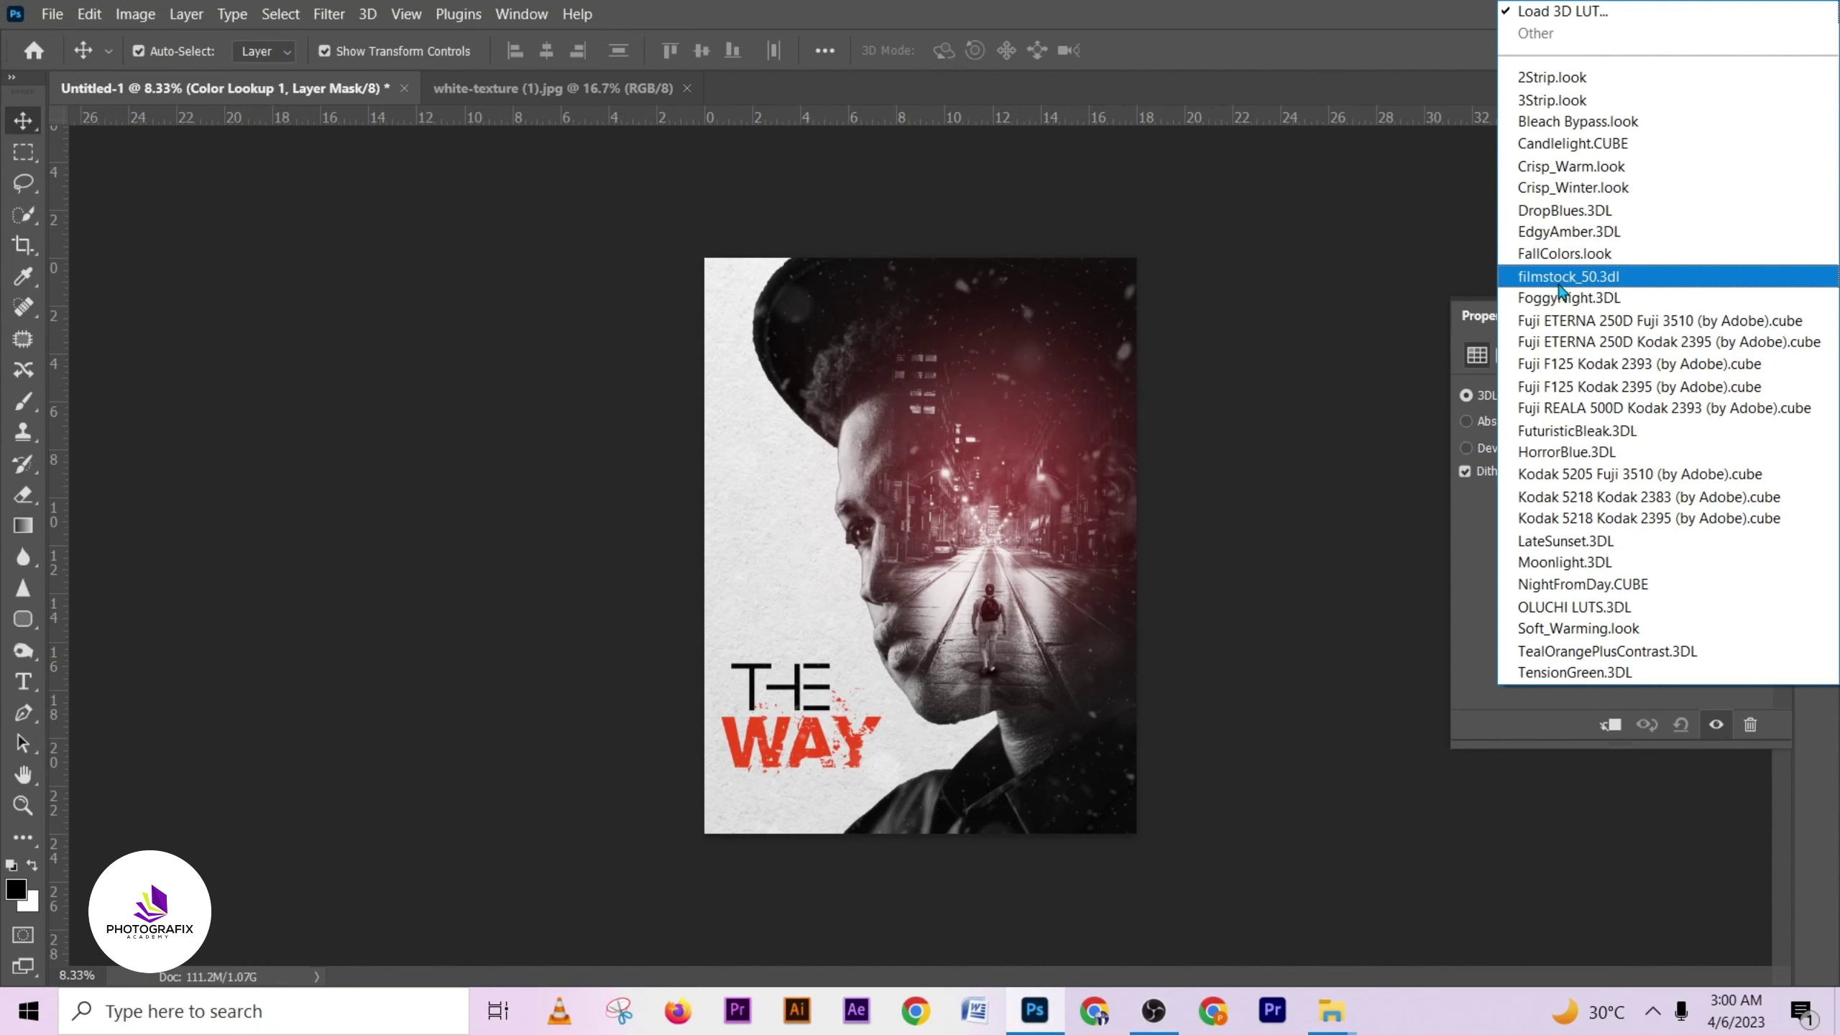
left_click(1562, 284)
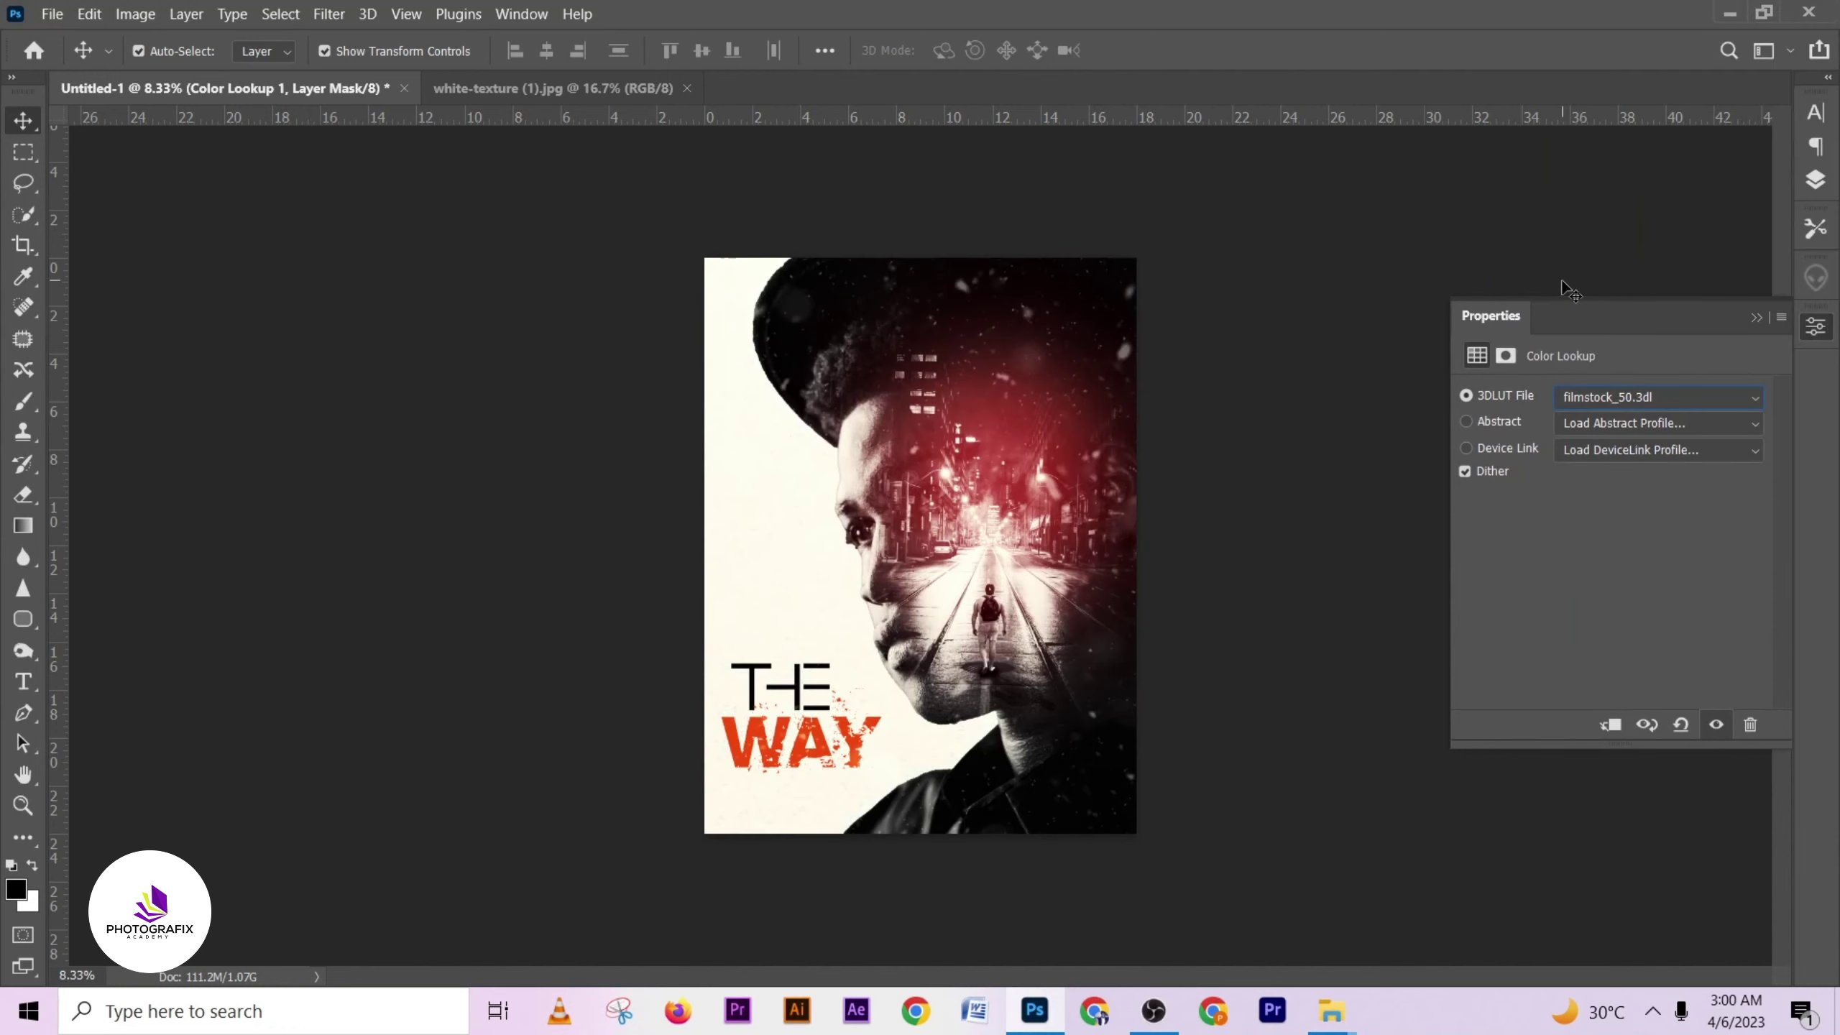
left_click(1816, 181)
- Blend the Color Lookup layer in Color mode at 32% opacity
left_click(1604, 182)
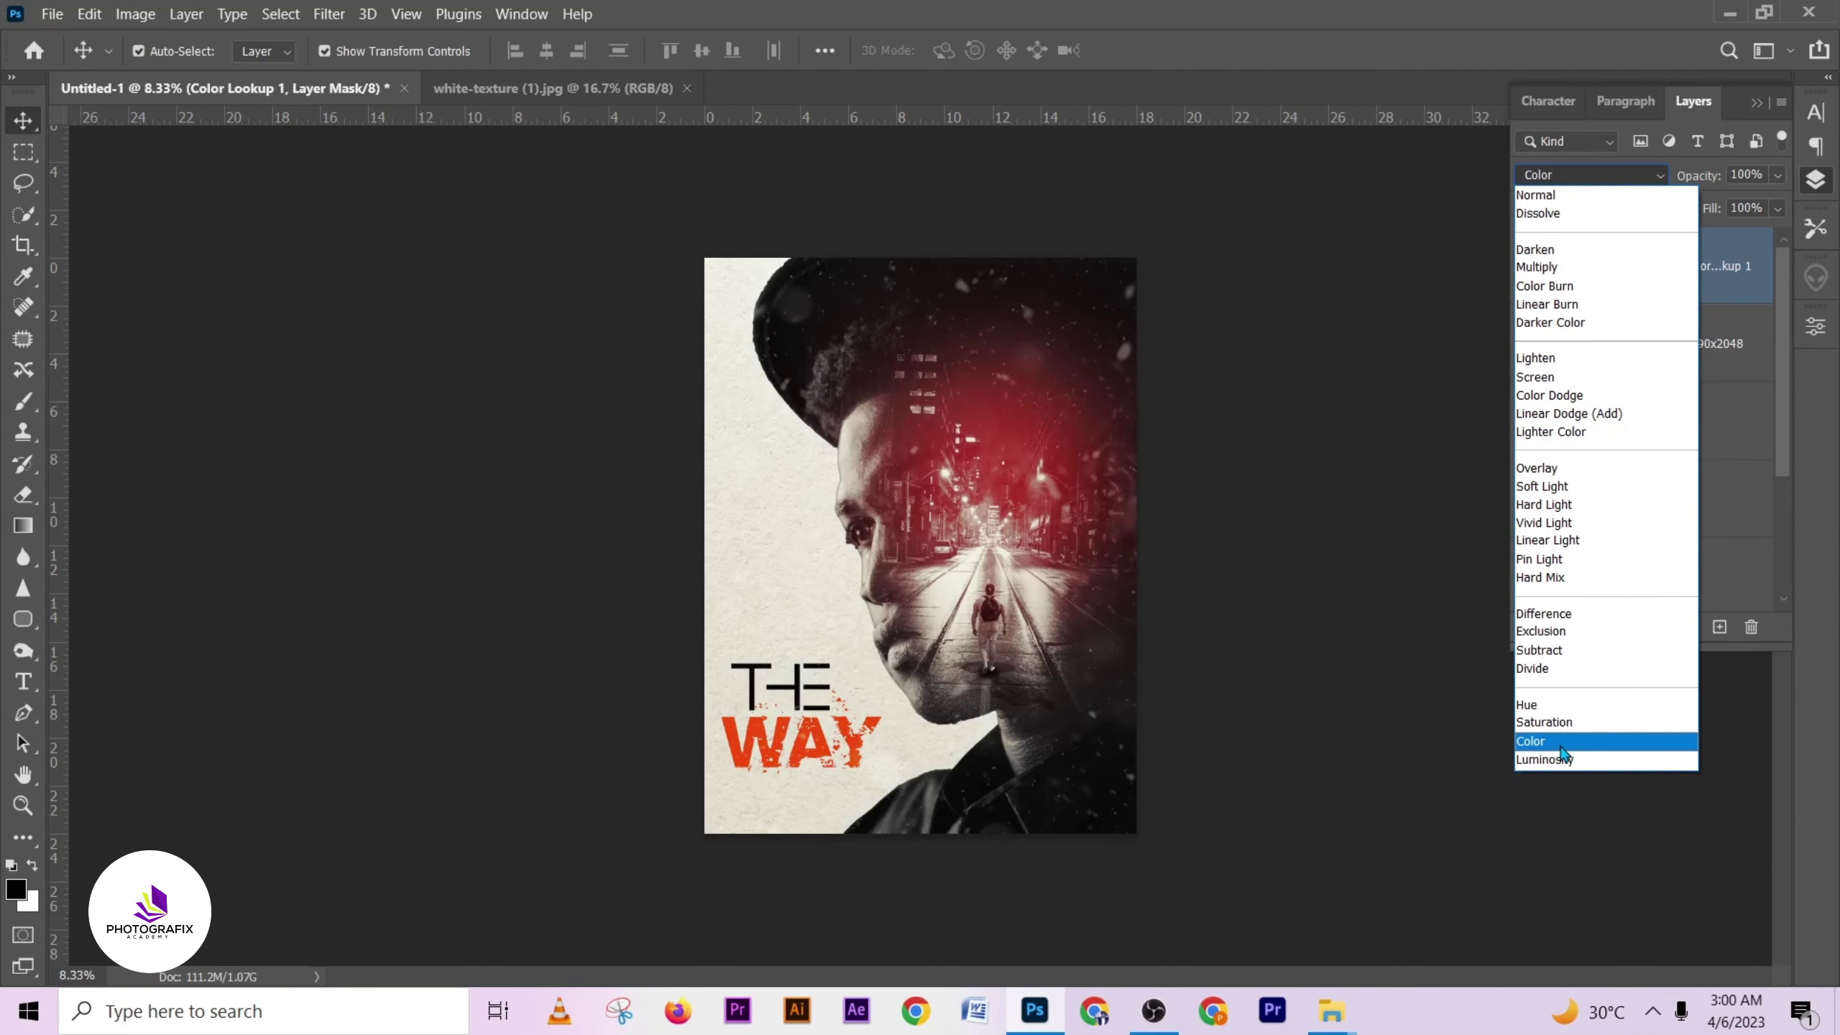
left_click(1560, 747)
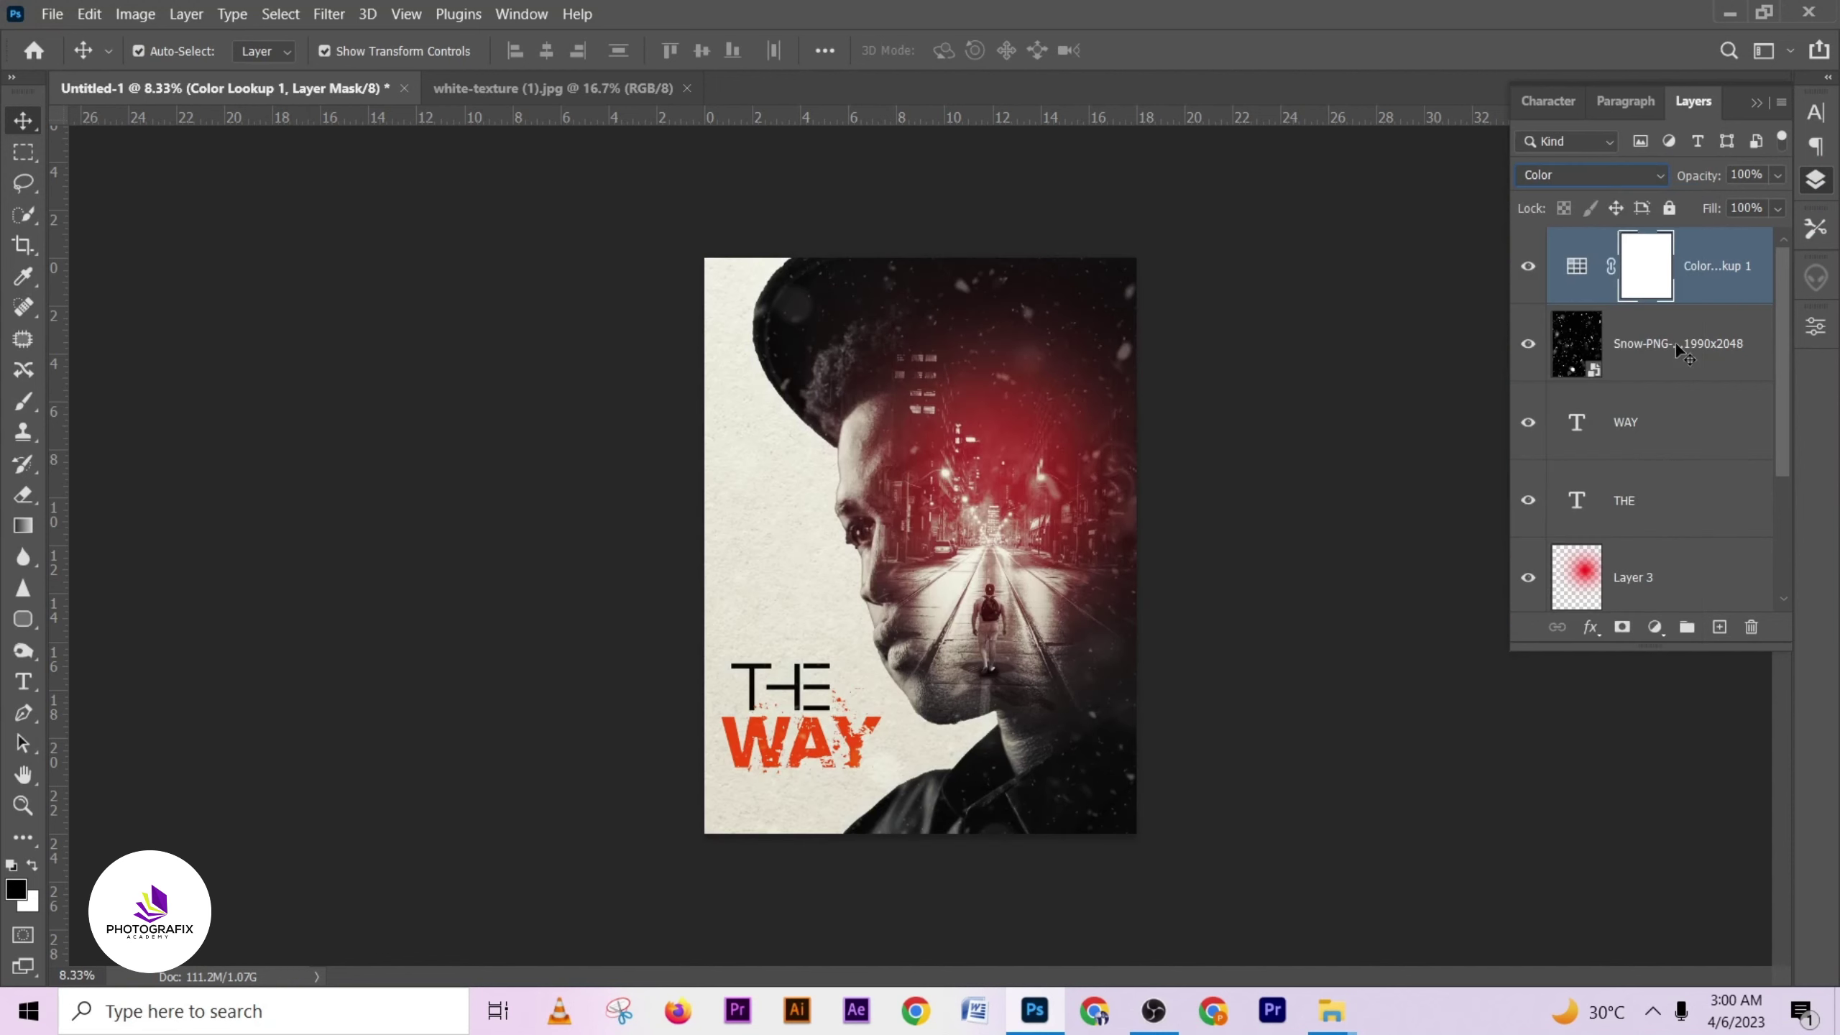
left_click(1777, 176)
left_click_drag(1771, 219, 1765, 209)
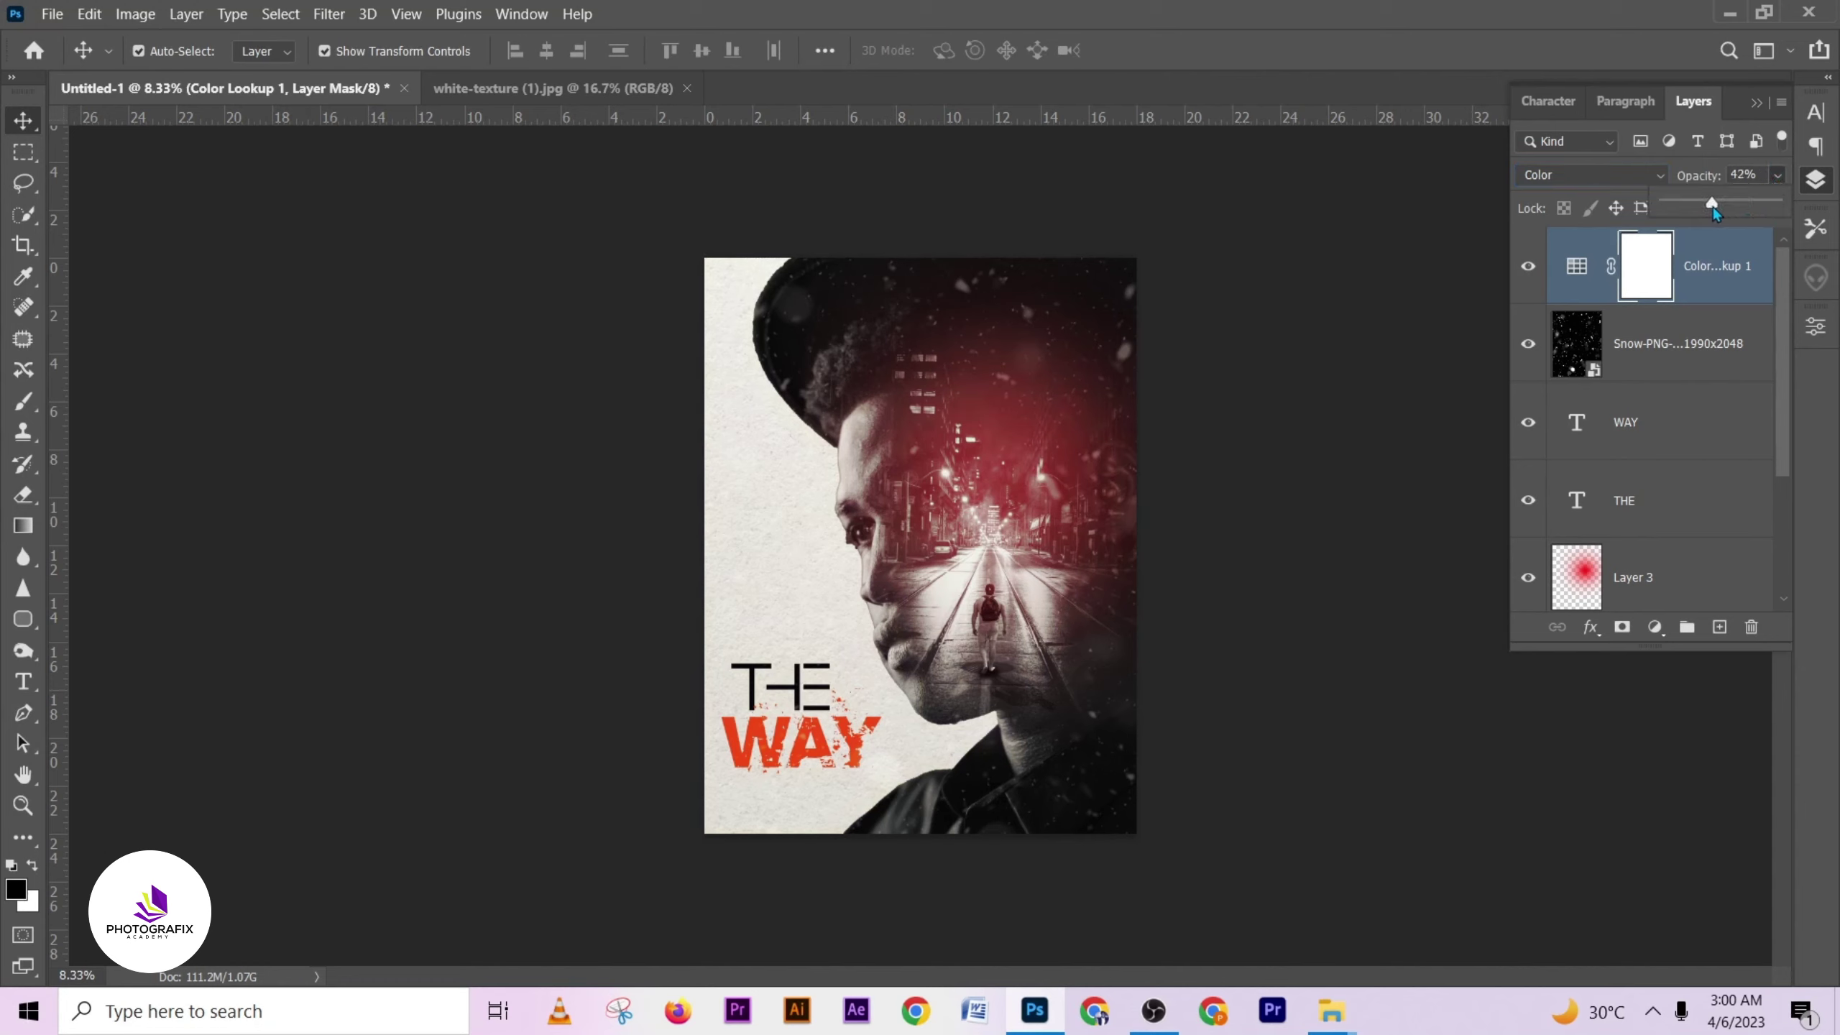
left_click_drag(1714, 208, 1710, 209)
left_click(1787, 339)
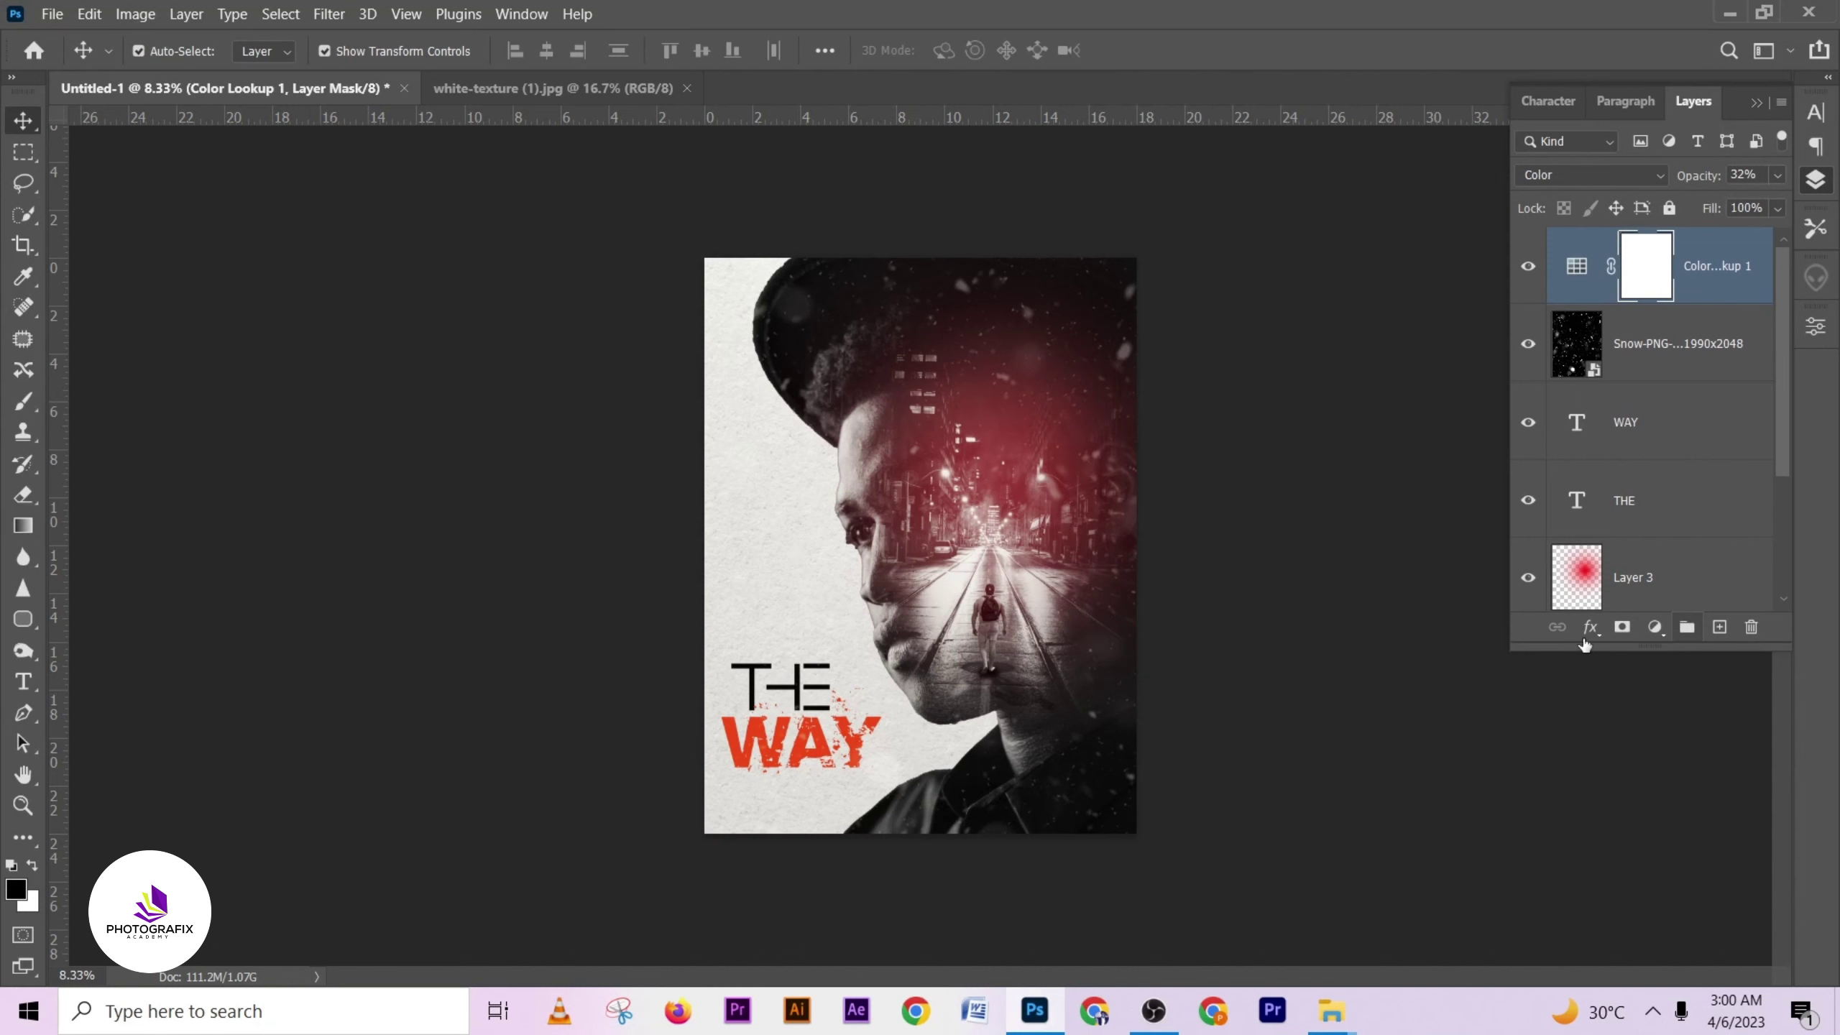
key("ctrl+plus")
key("ctrl+minus")
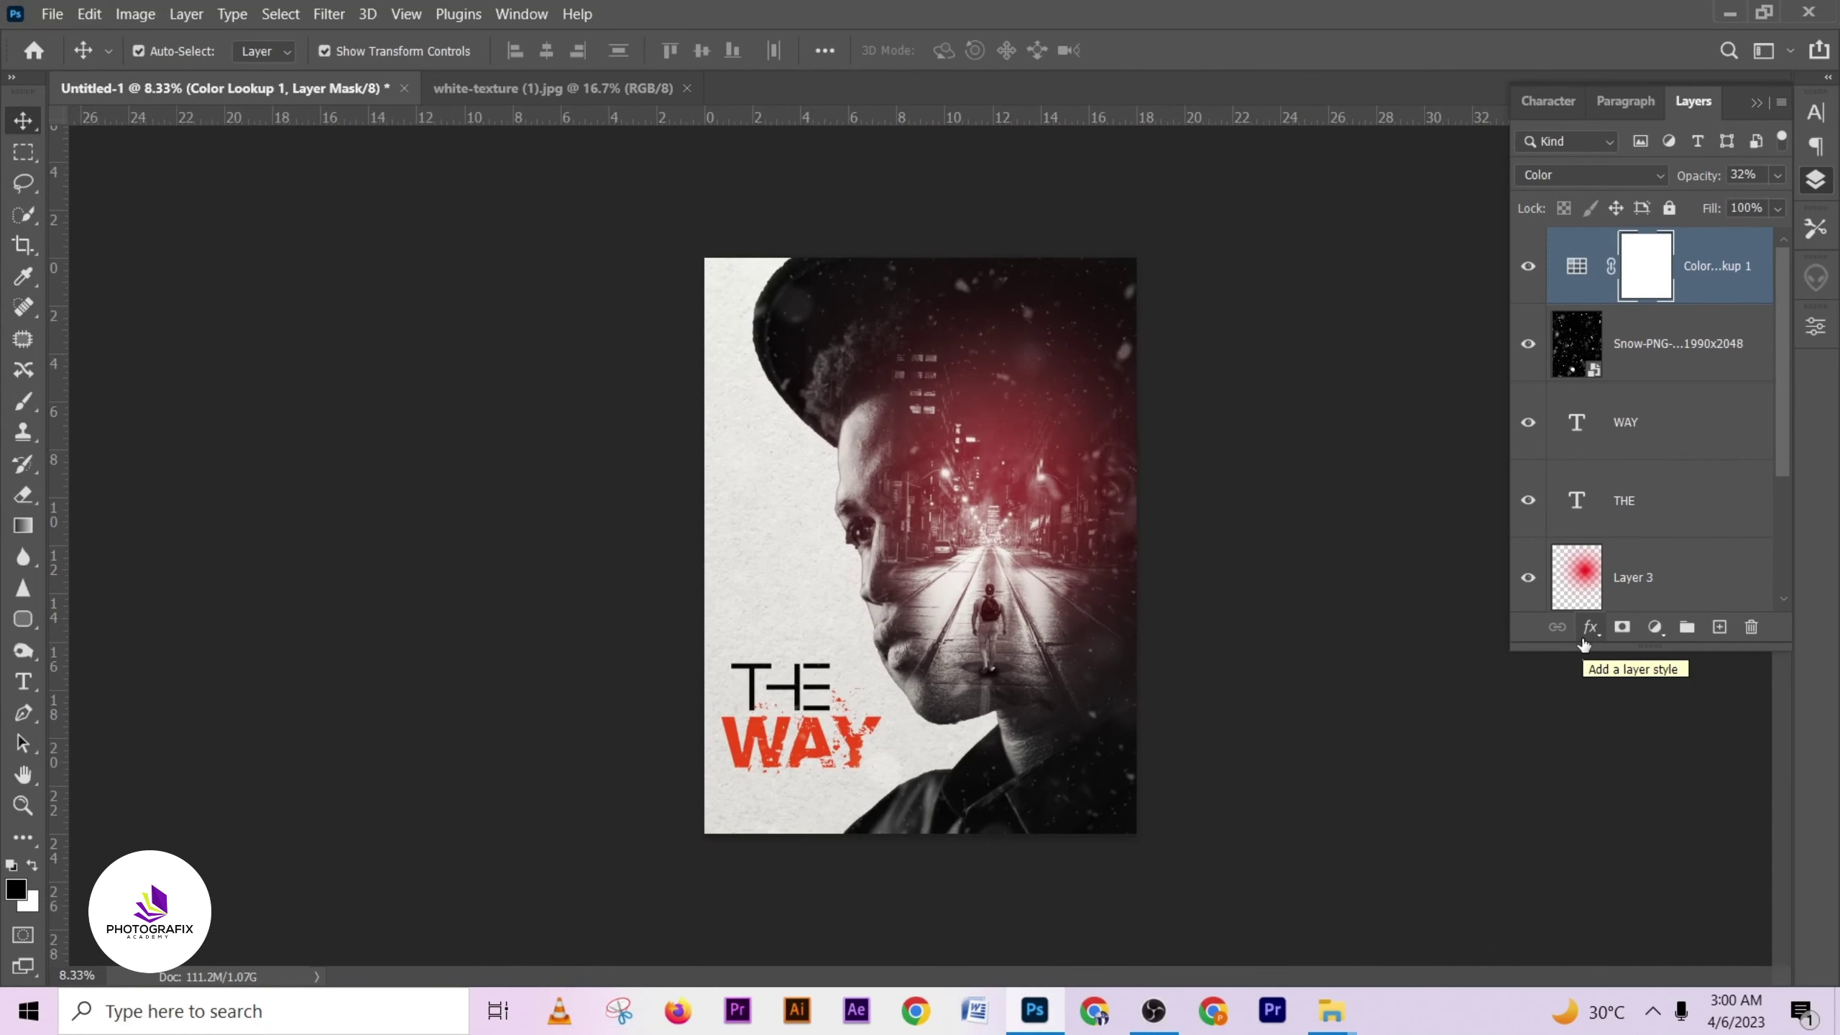
left_click(1718, 628)
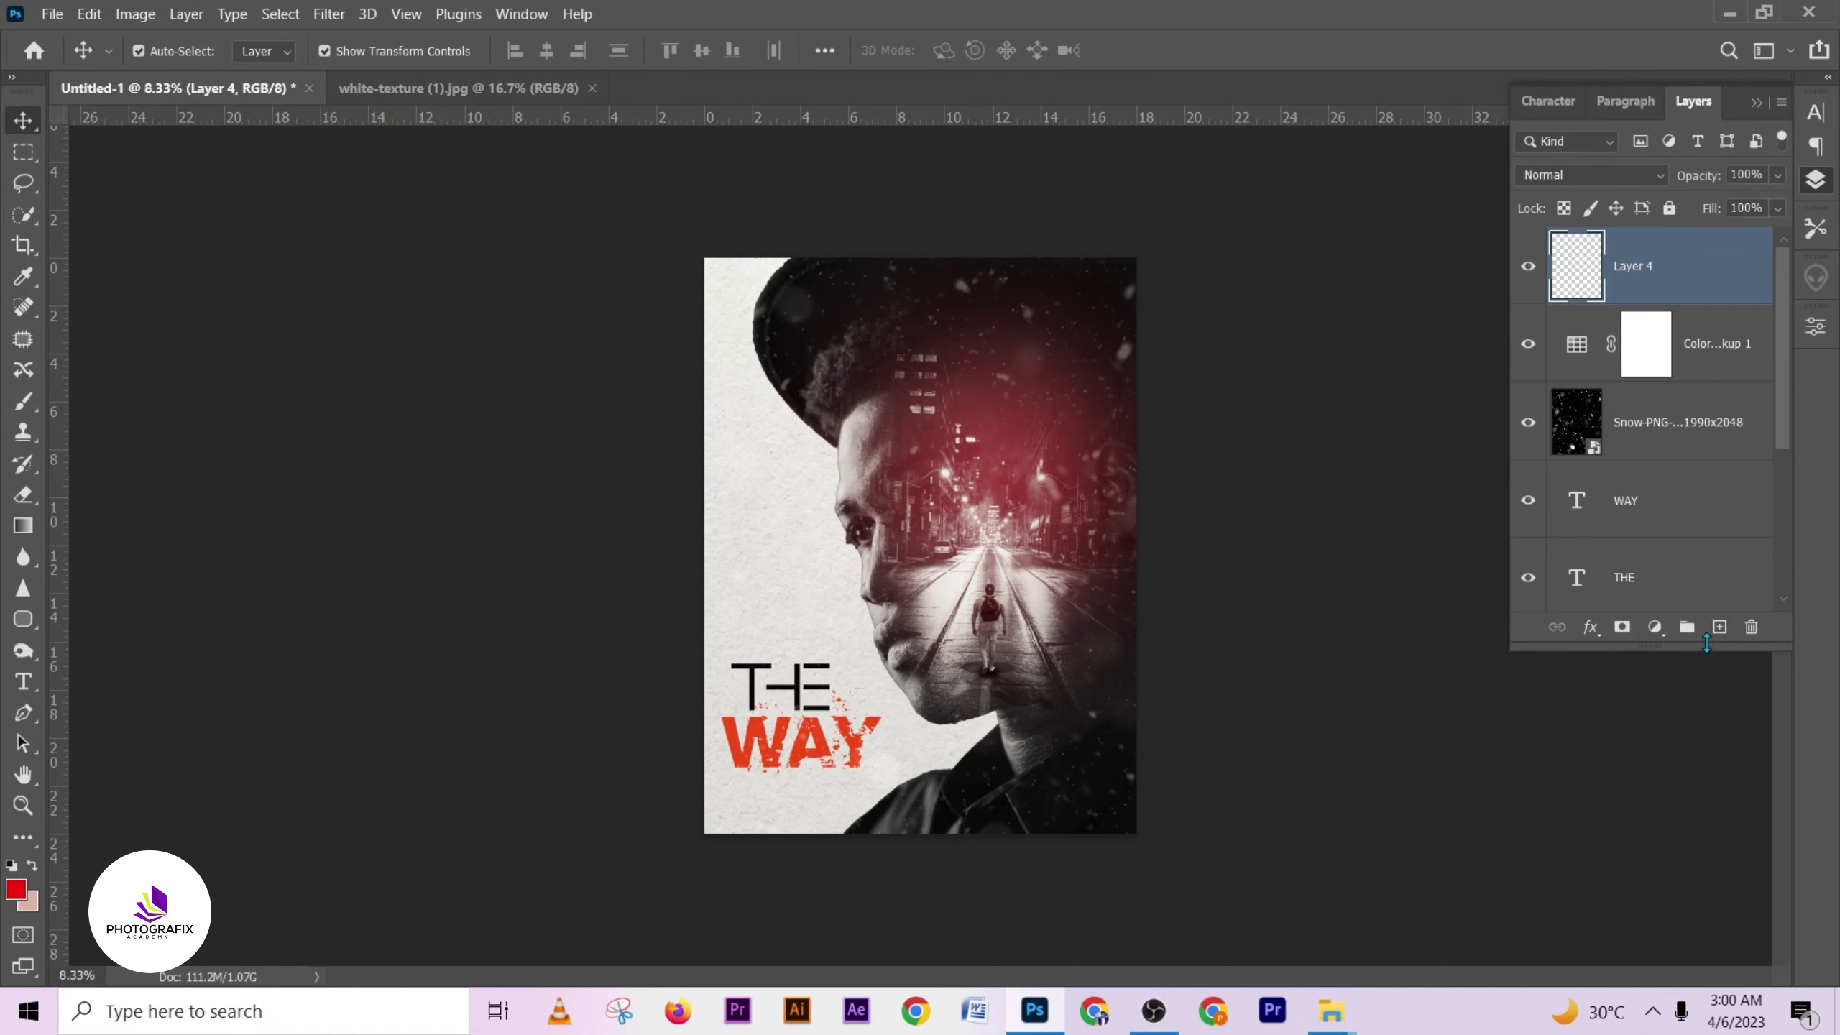
left_click(330, 14)
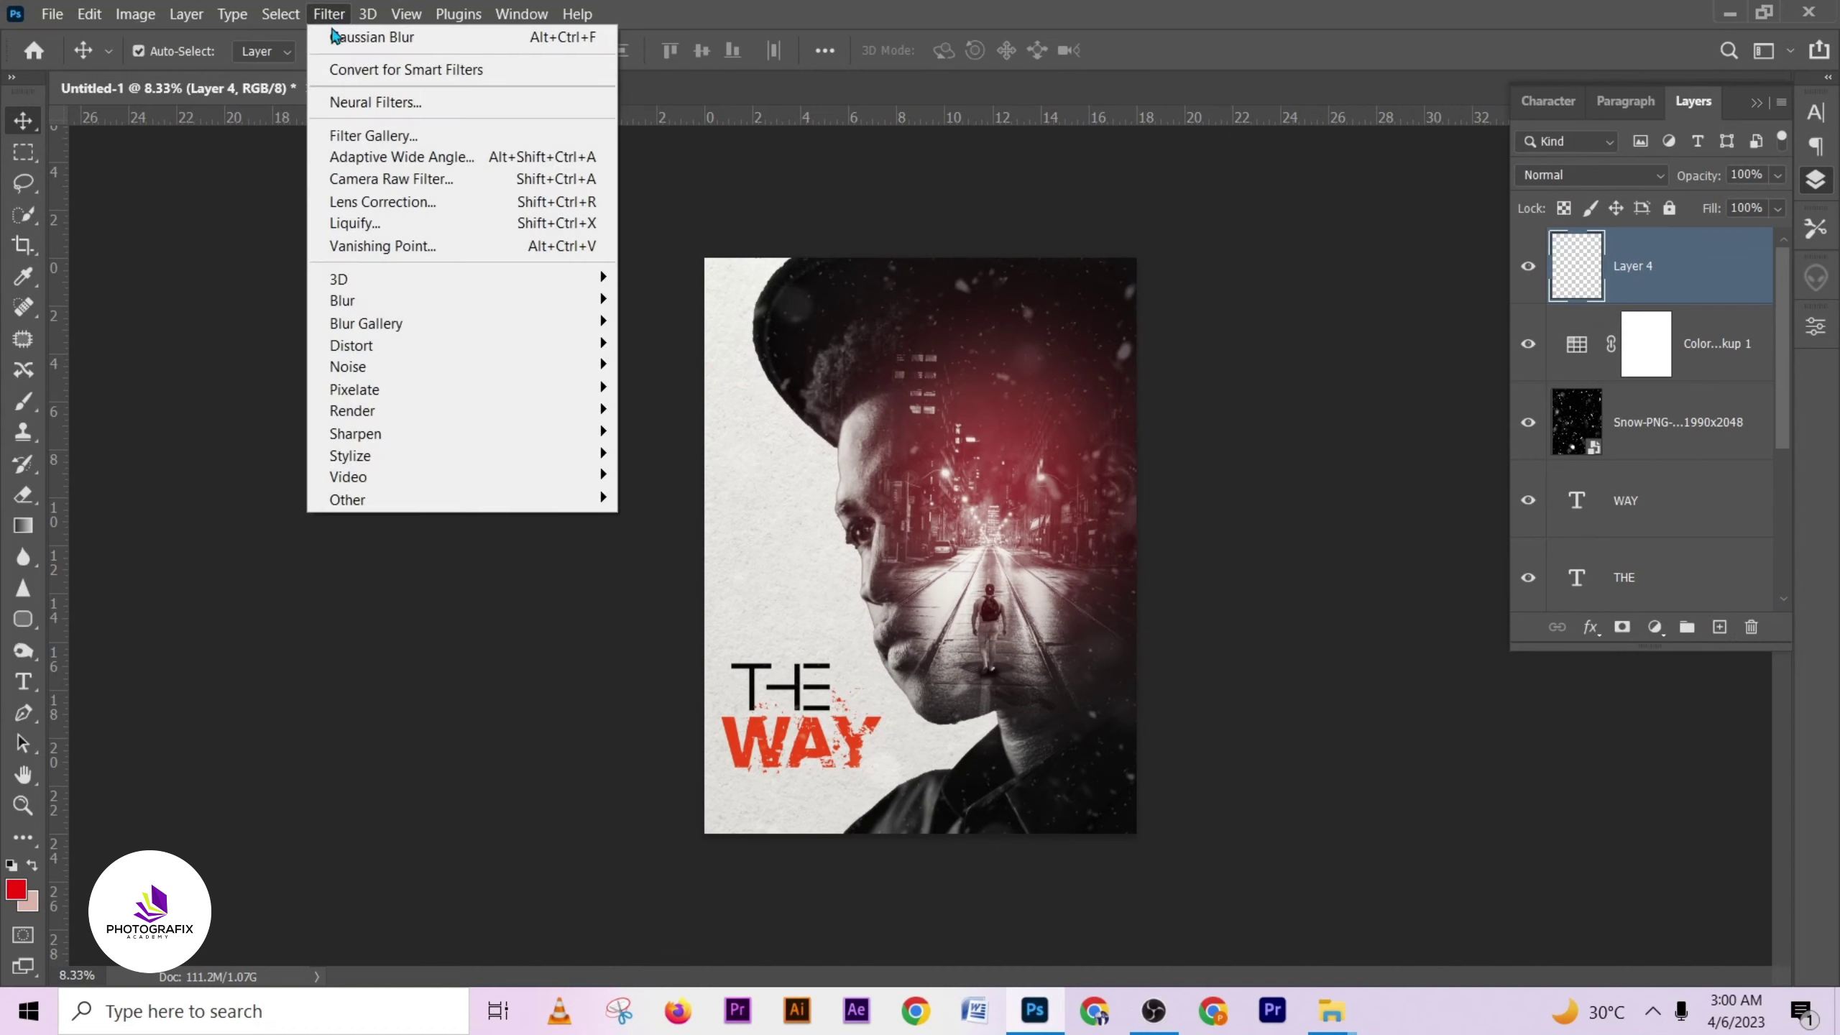
mouse_move(378, 435)
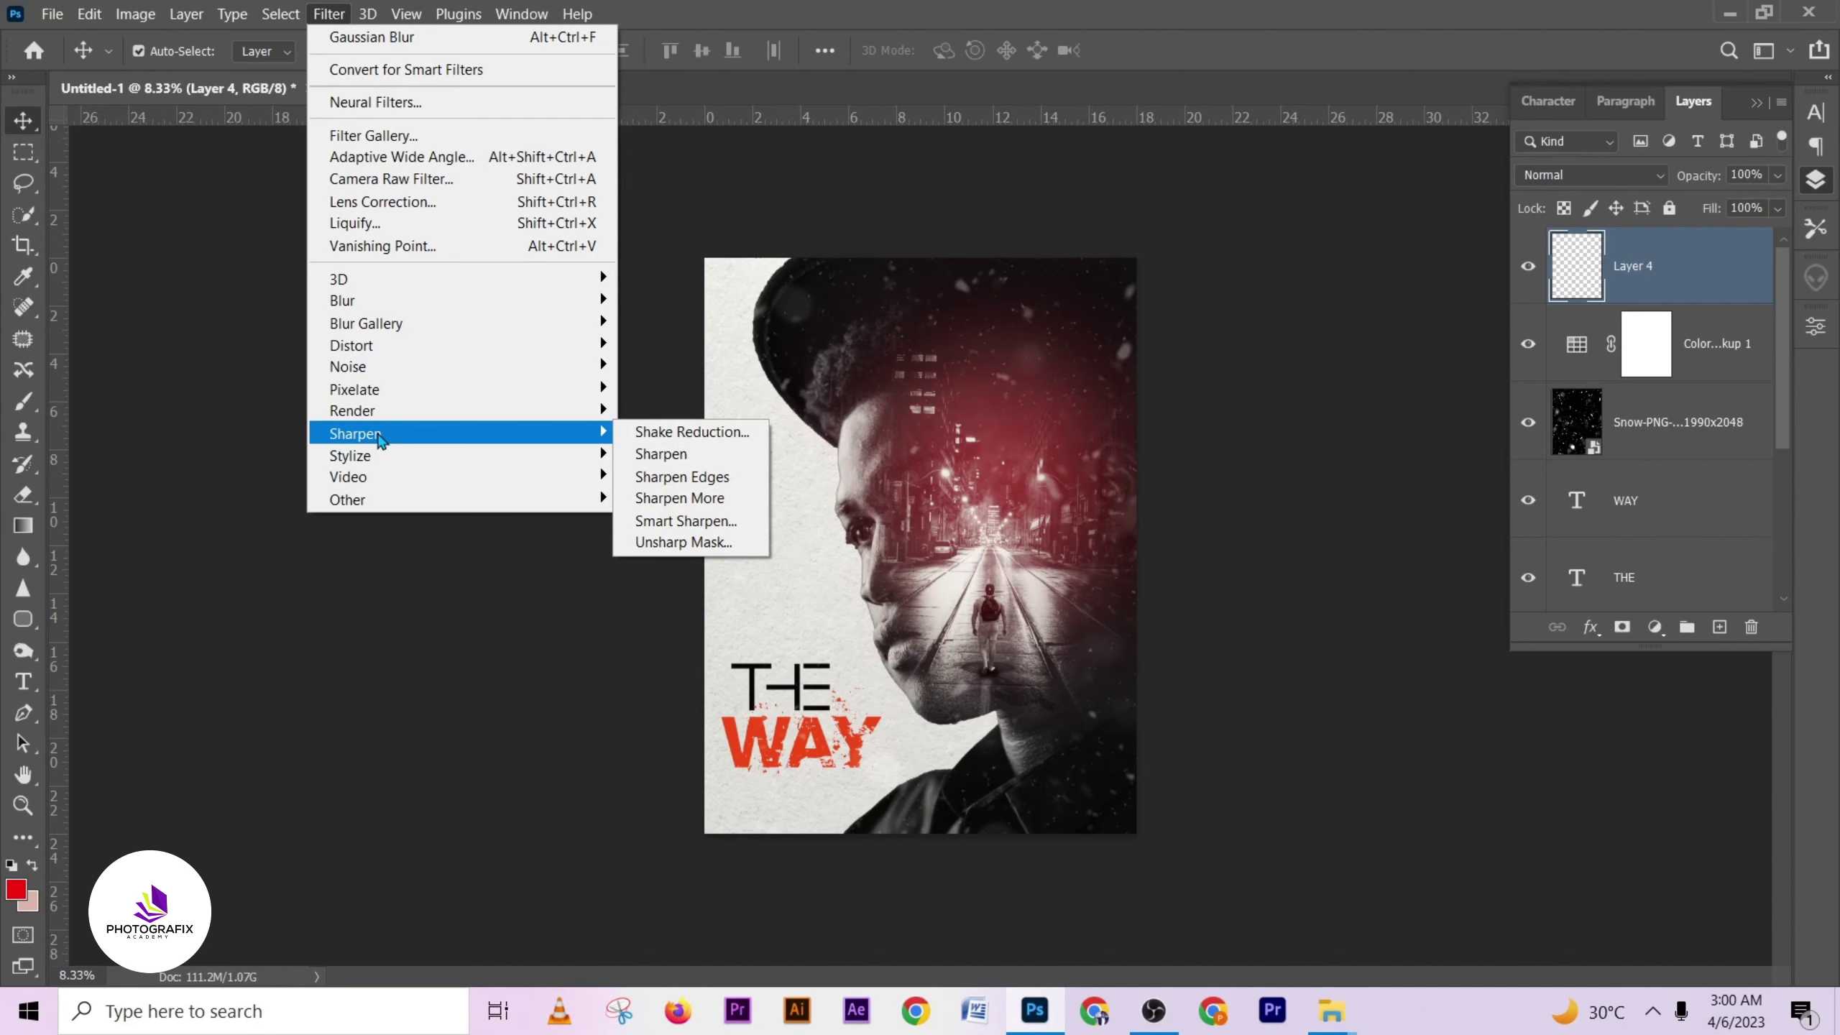
mouse_move(378, 502)
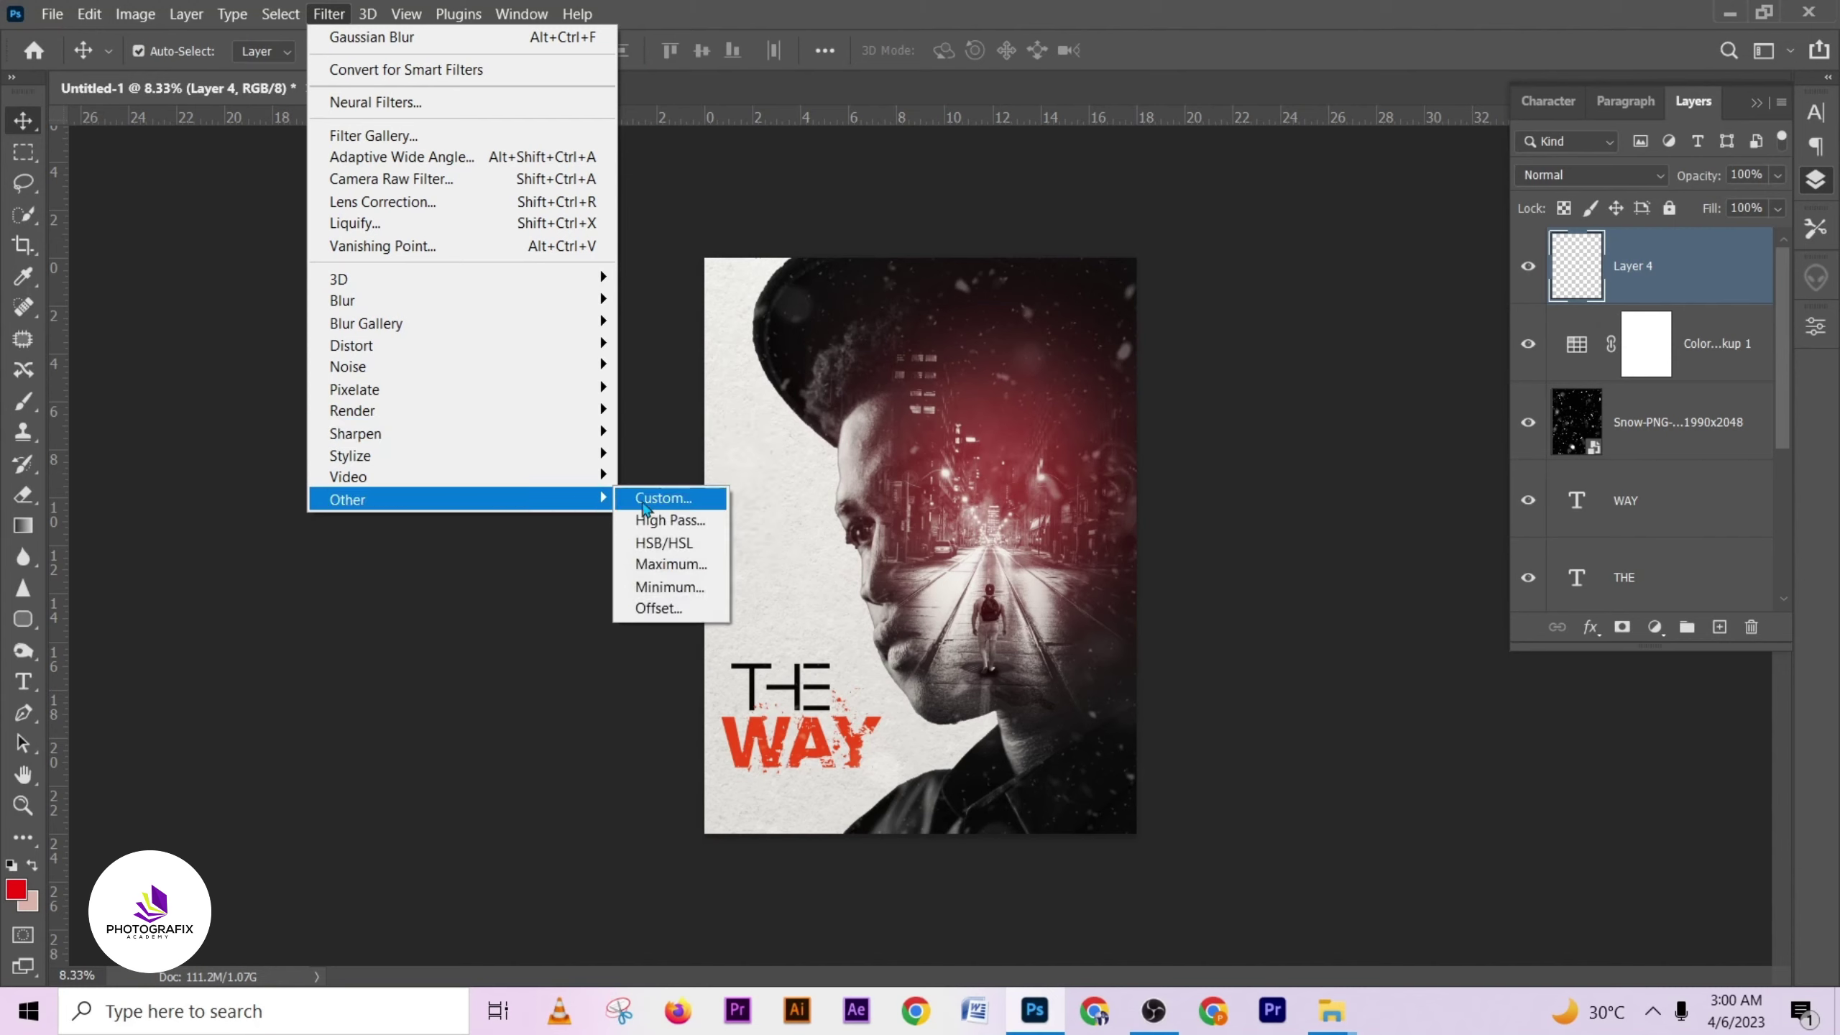
left_click(662, 522)
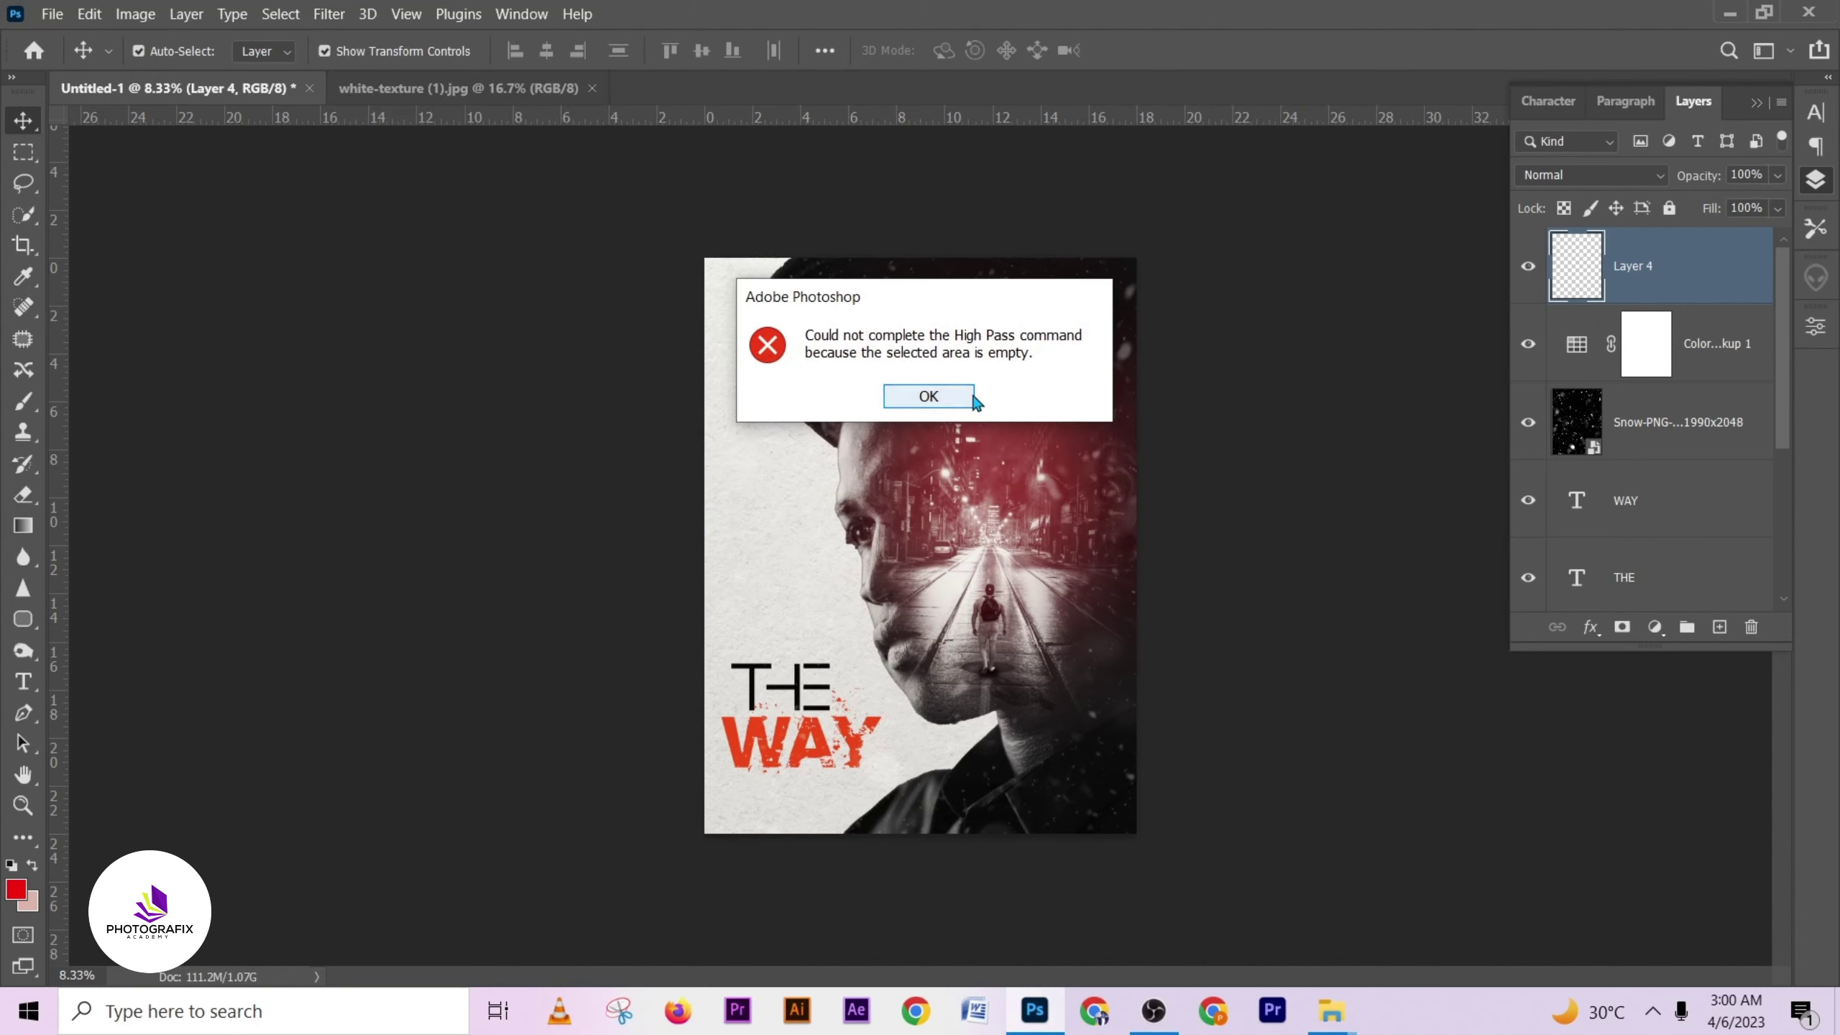
left_click(930, 395)
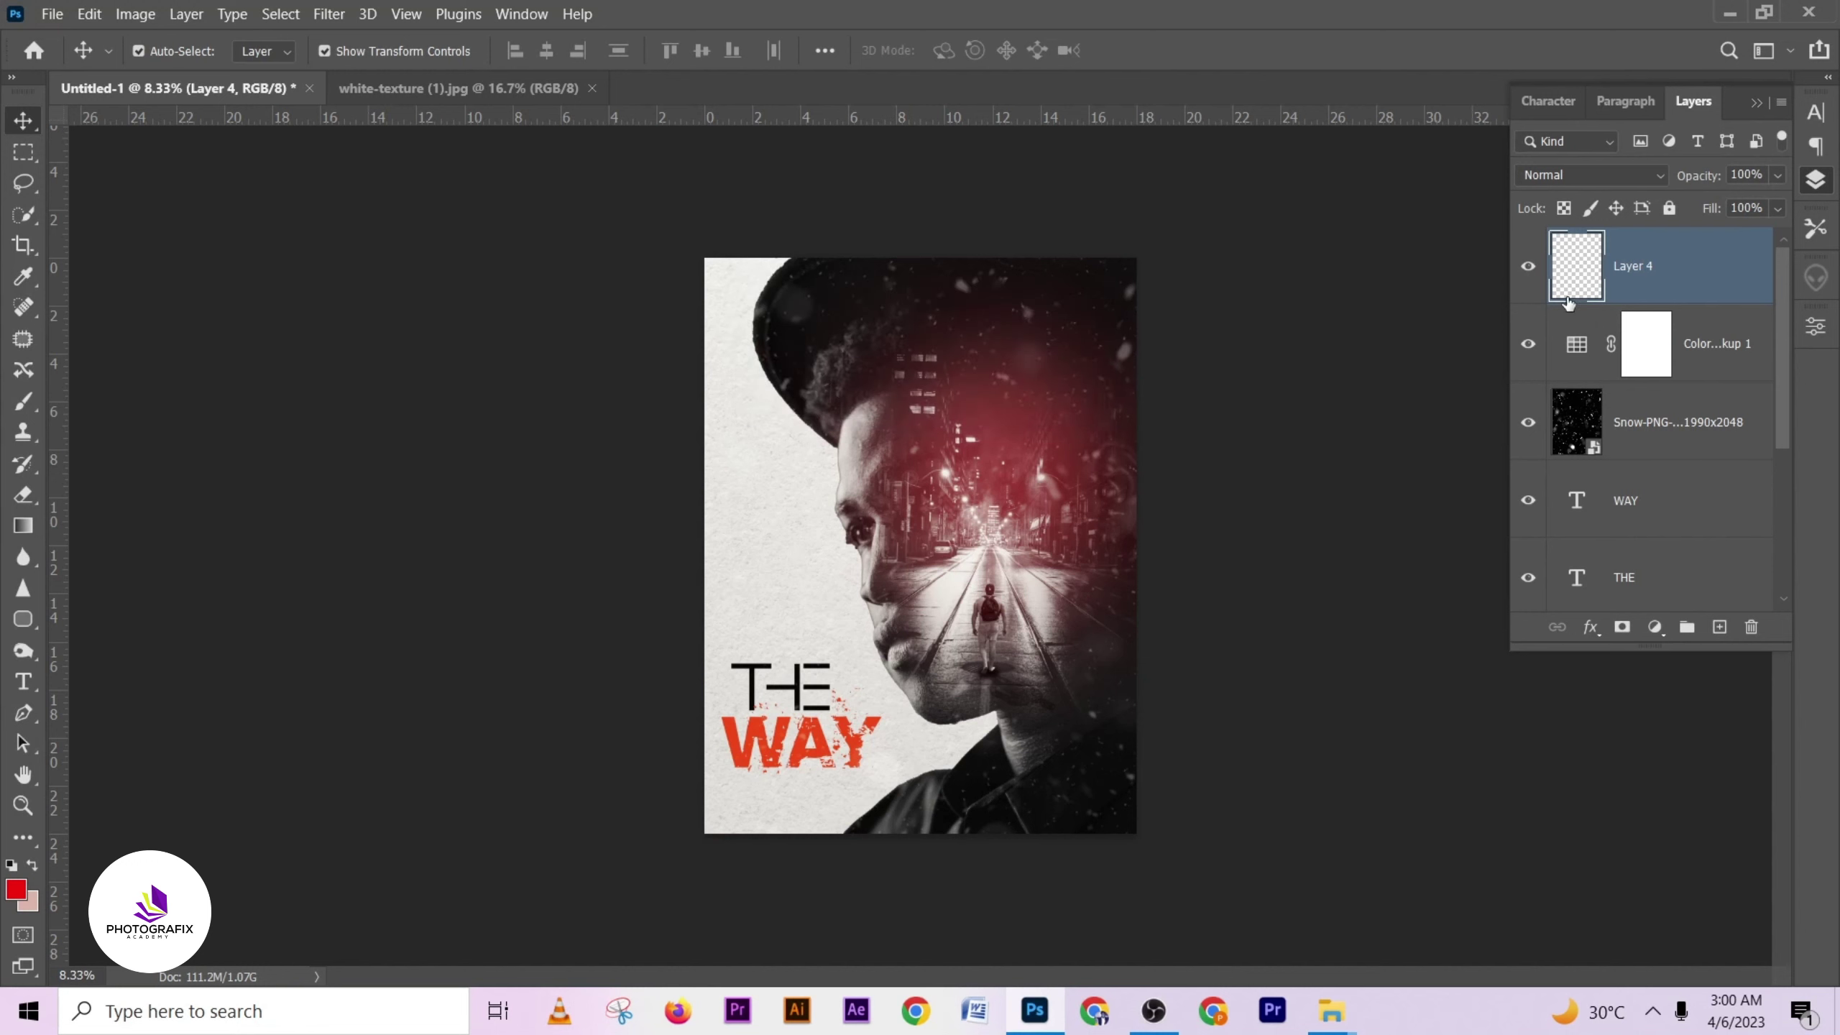
key("Delete")
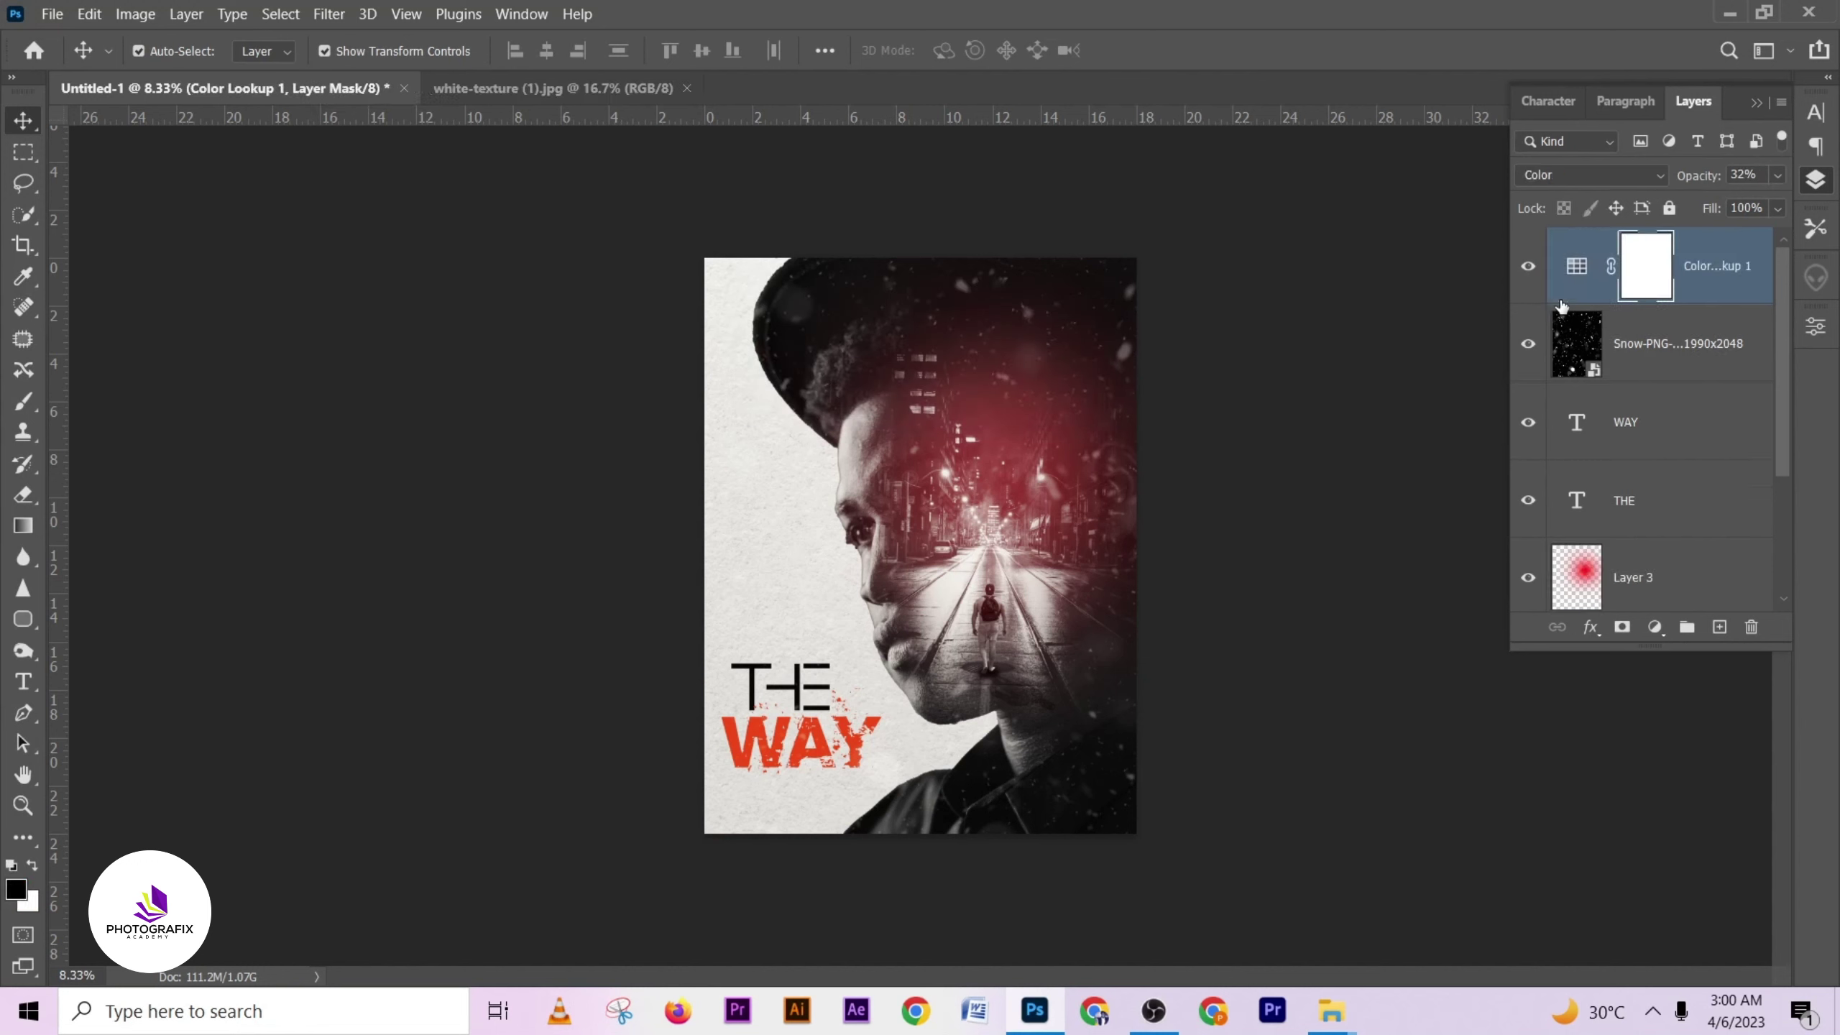
- Apply a High Pass filter with a 4.0 pixel radius to the Color Lookup layer
left_click(329, 14)
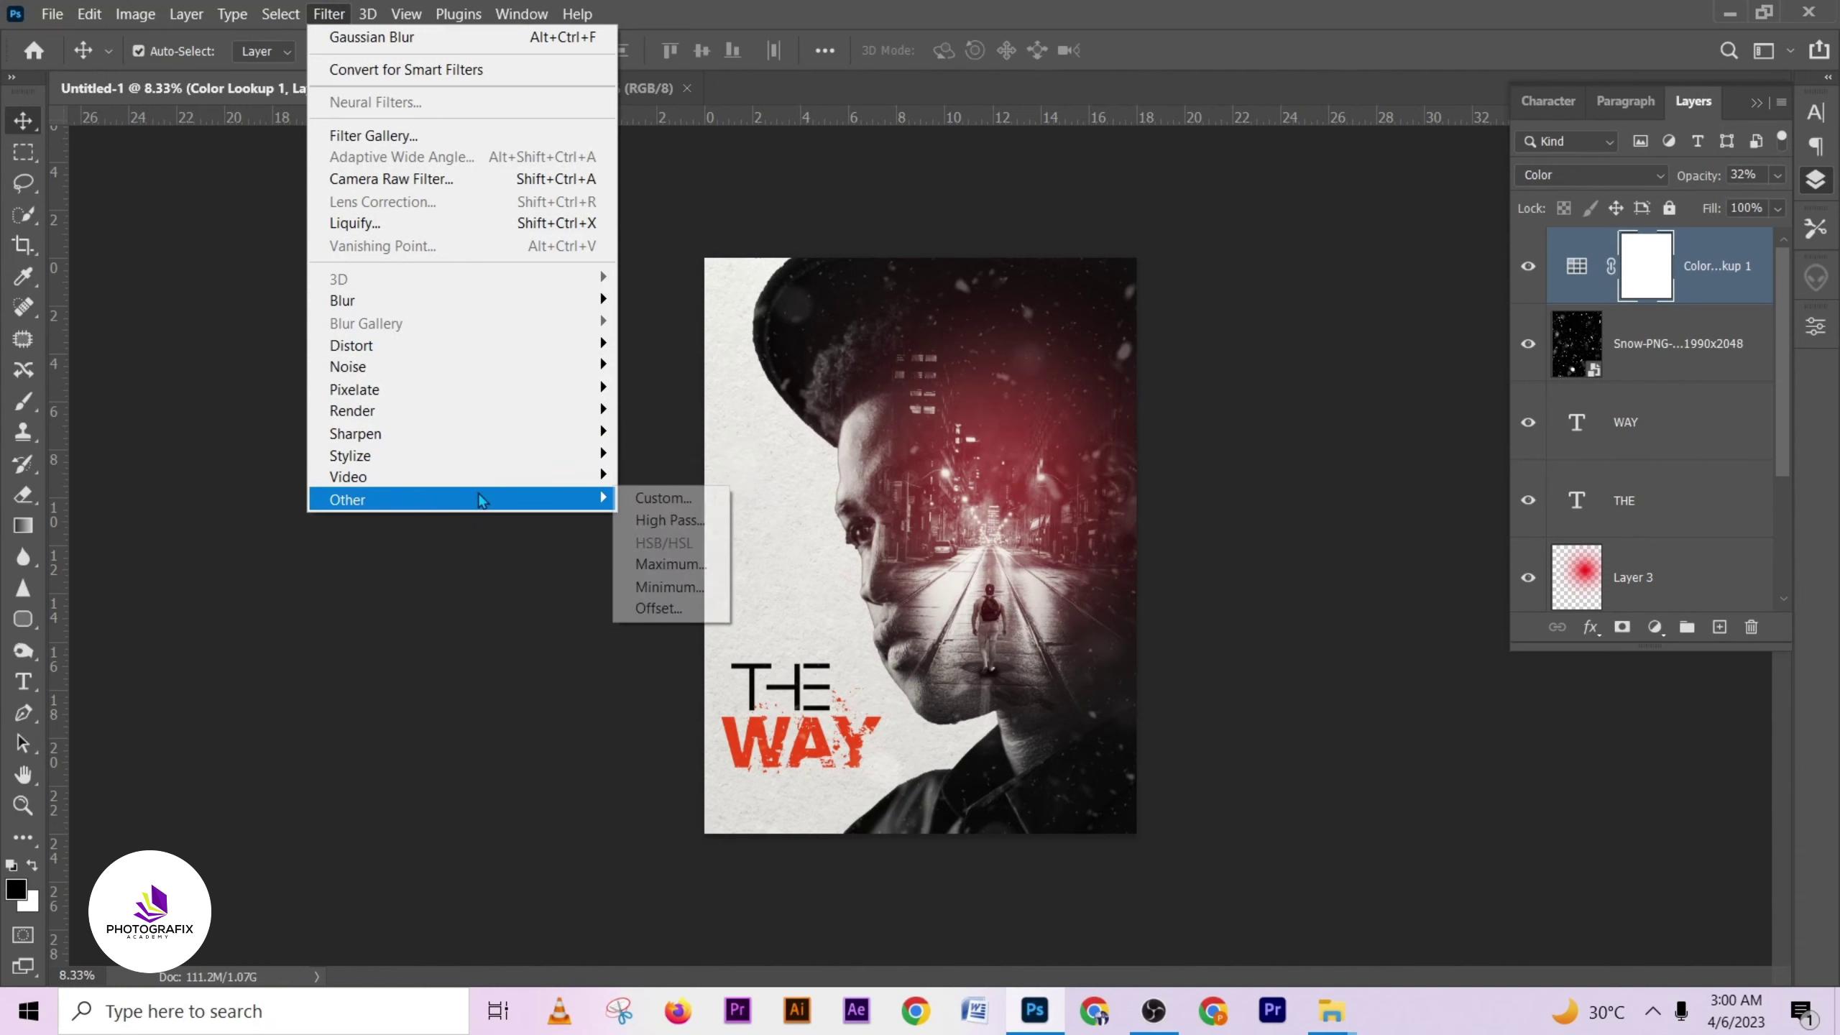
mouse_move(564, 477)
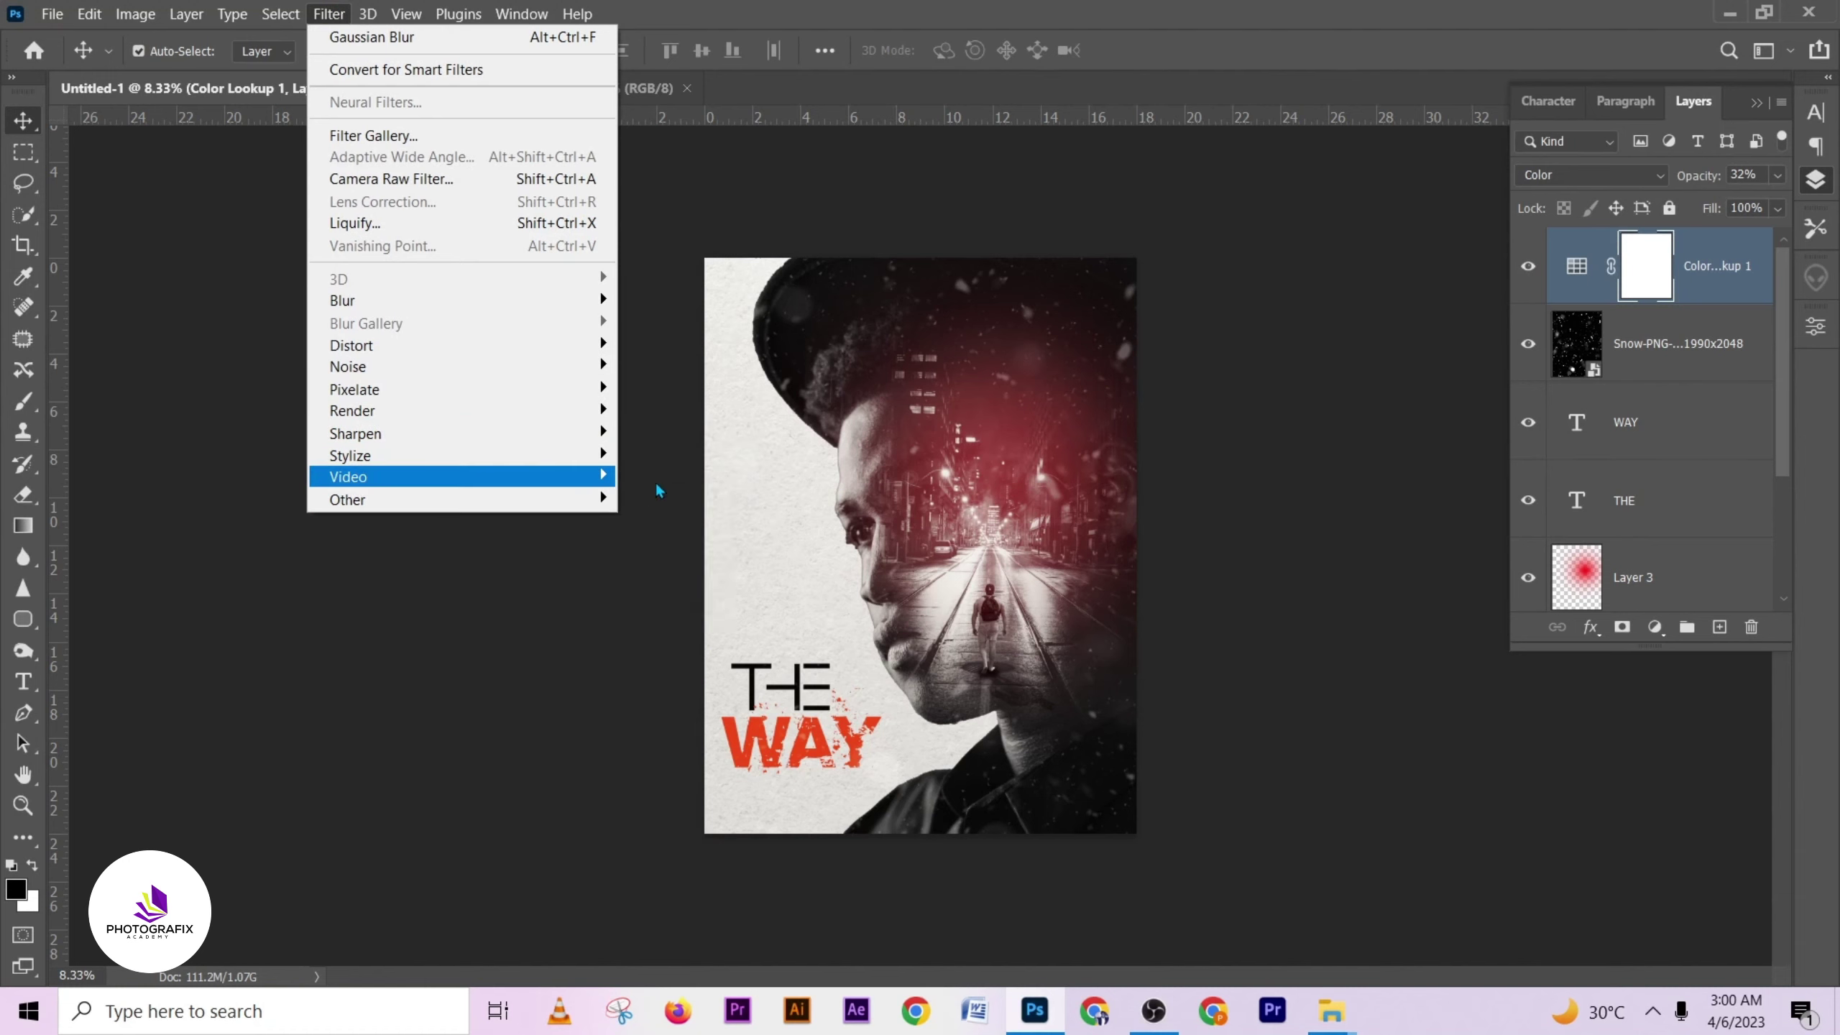
mouse_move(581, 507)
left_click(670, 519)
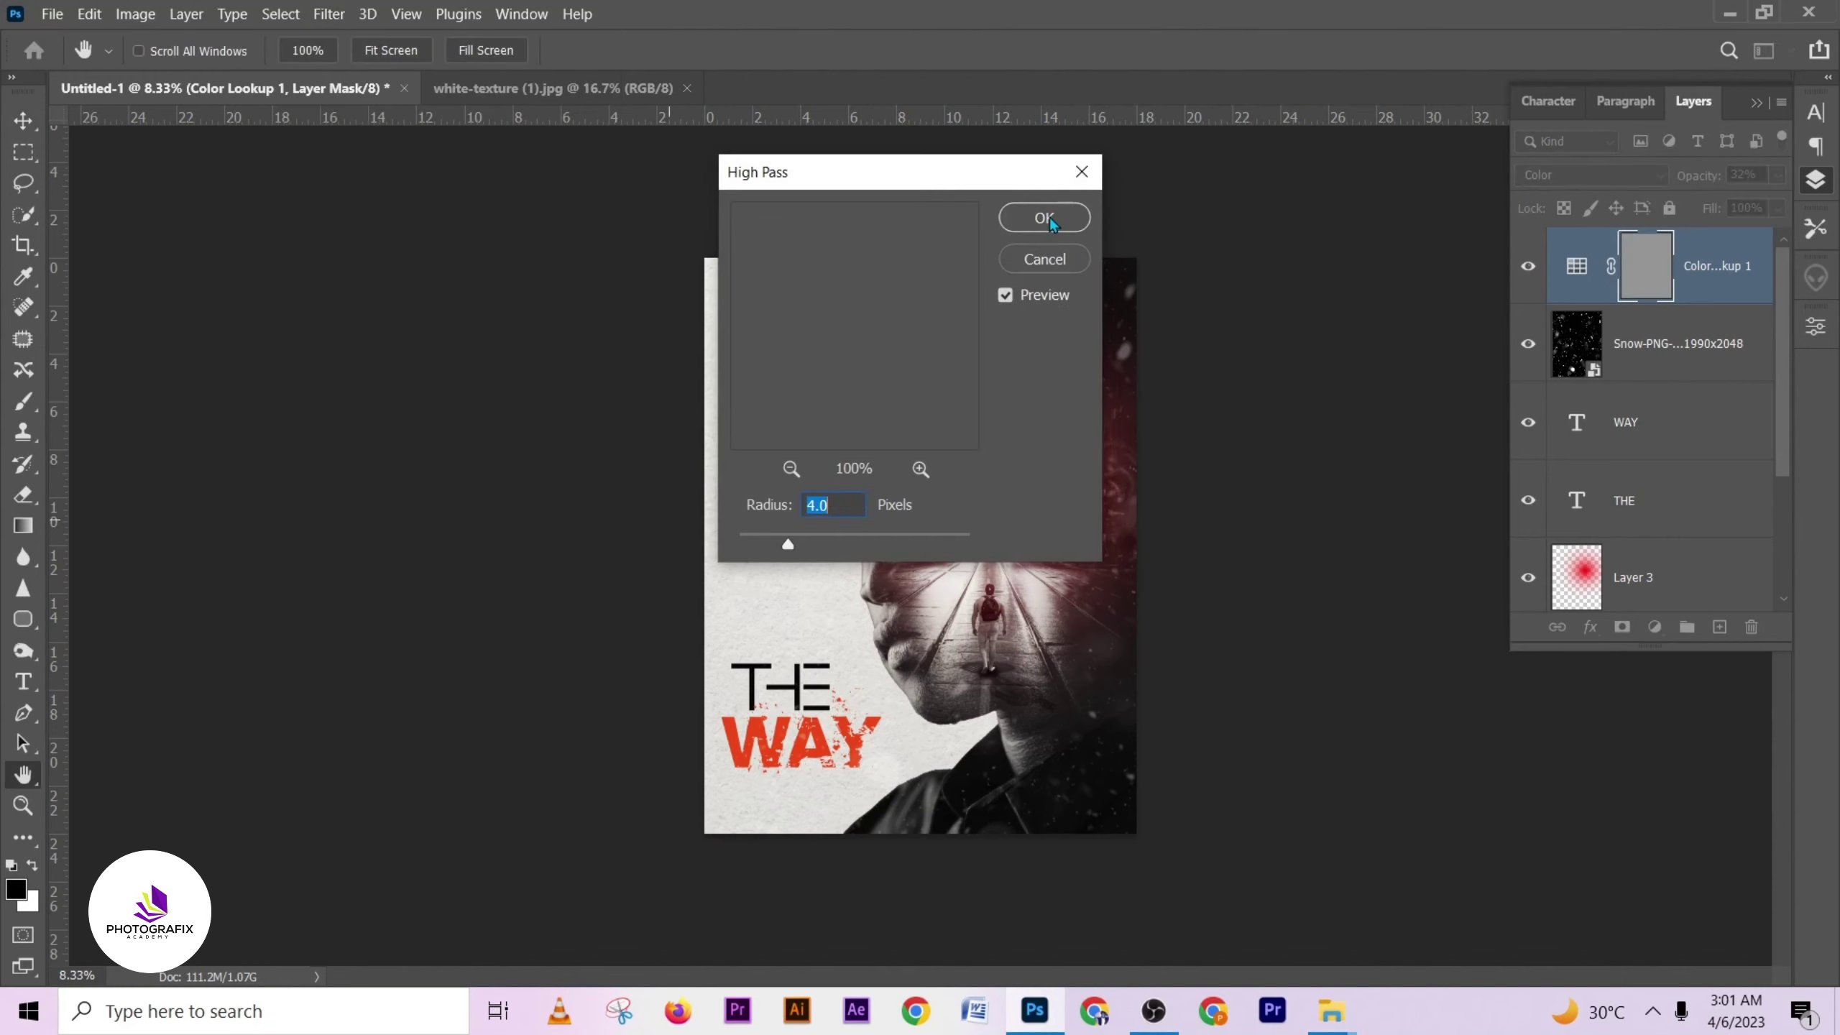
left_click(1043, 222)
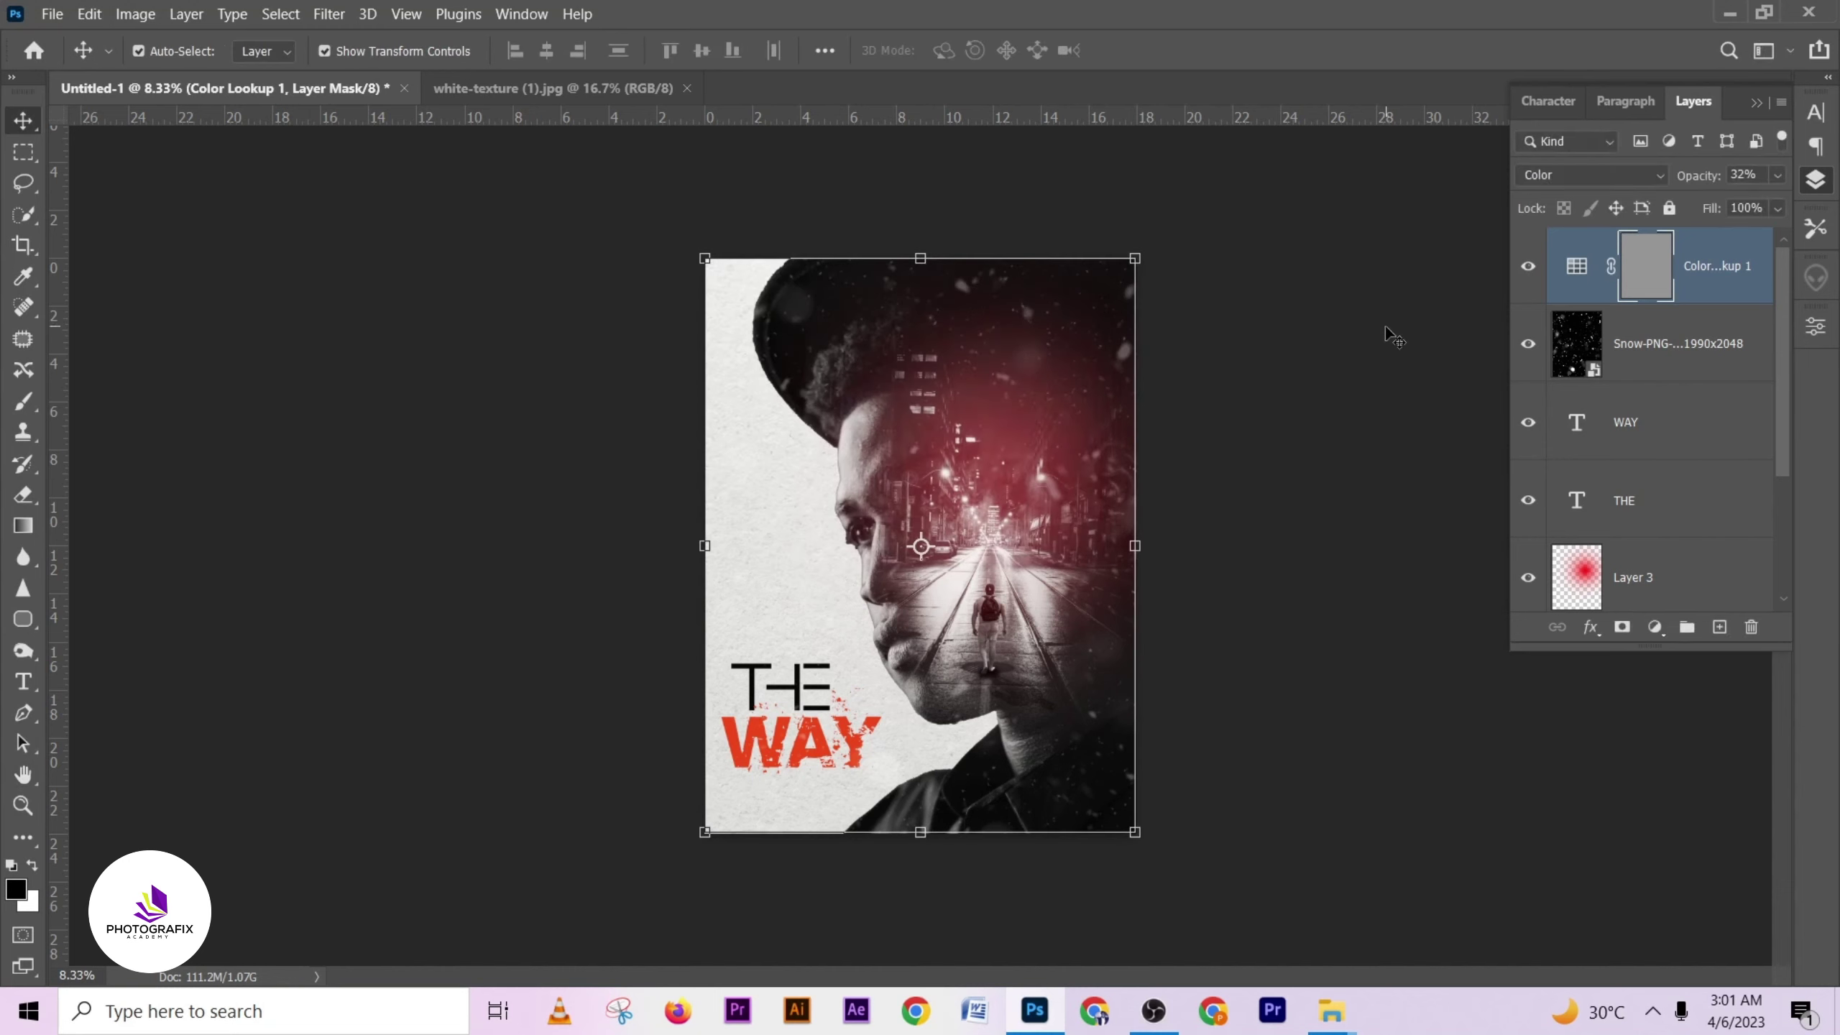
- Toggle the Color Lookup layer to compare, then raise its opacity slightly
left_click(1528, 266)
left_click(1528, 266)
left_click(1778, 177)
left_click_drag(1704, 206, 1725, 207)
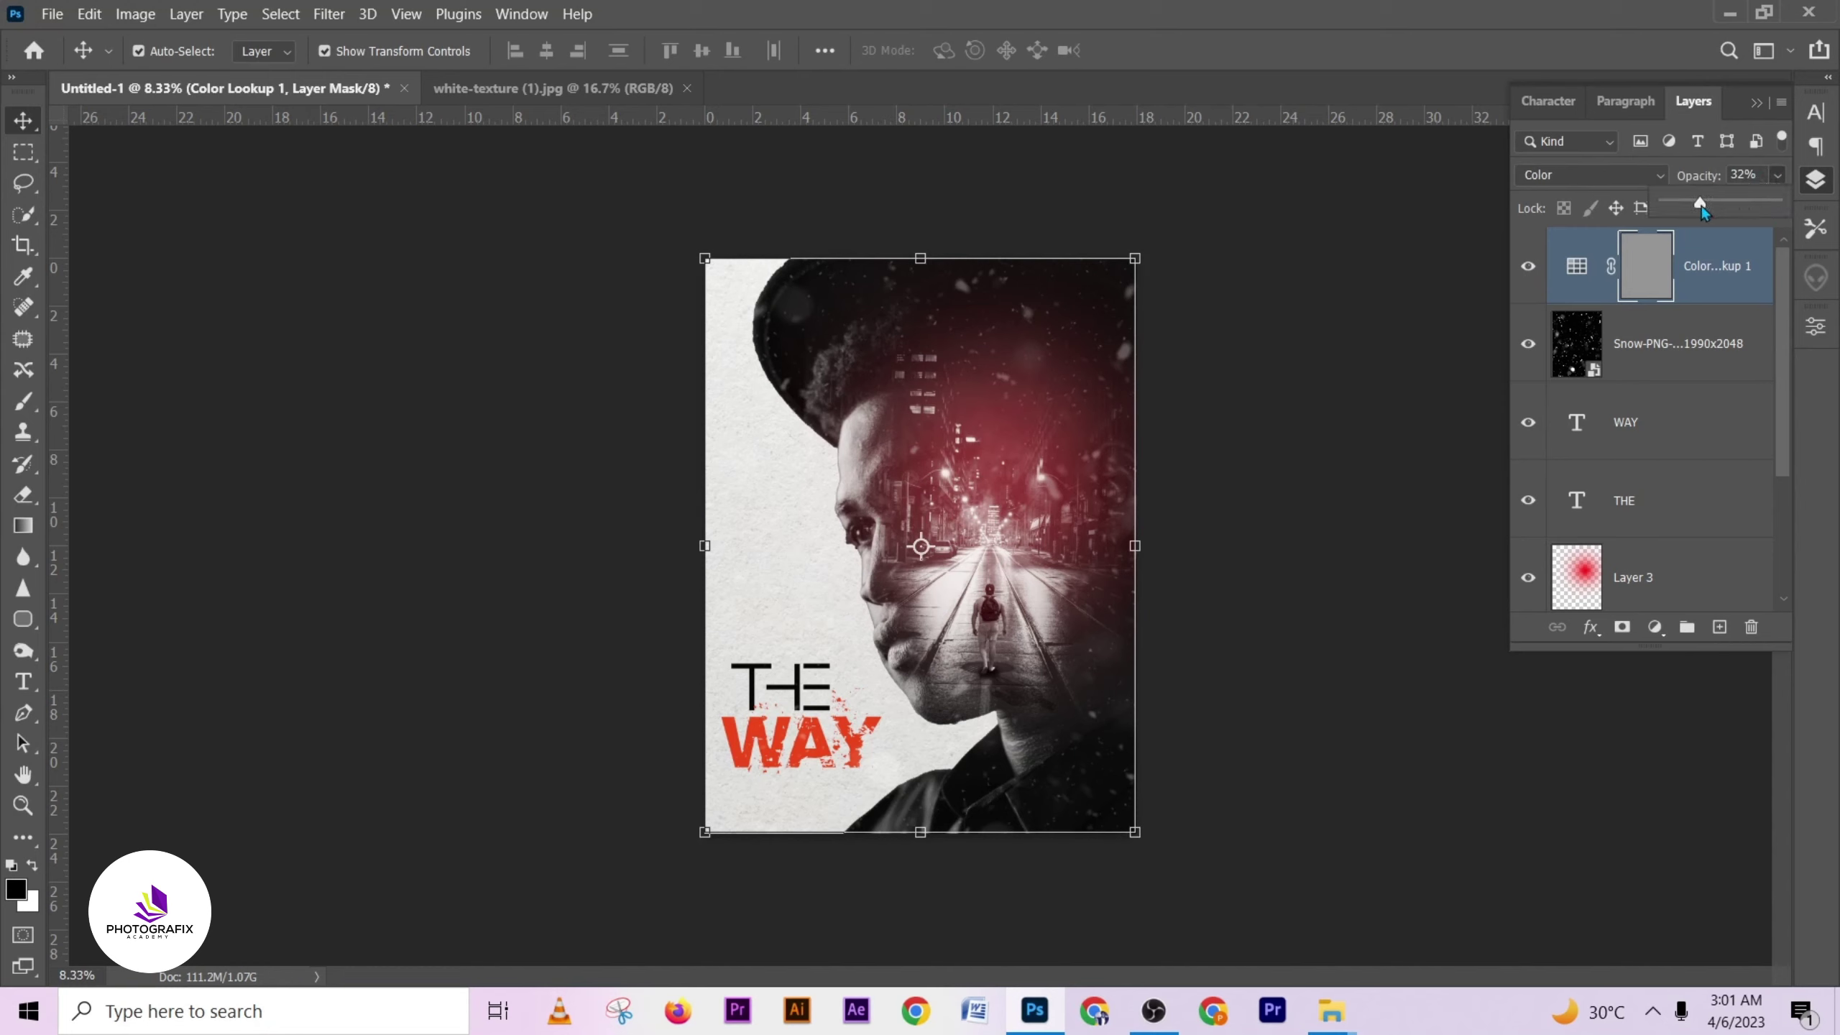
left_click(1241, 465)
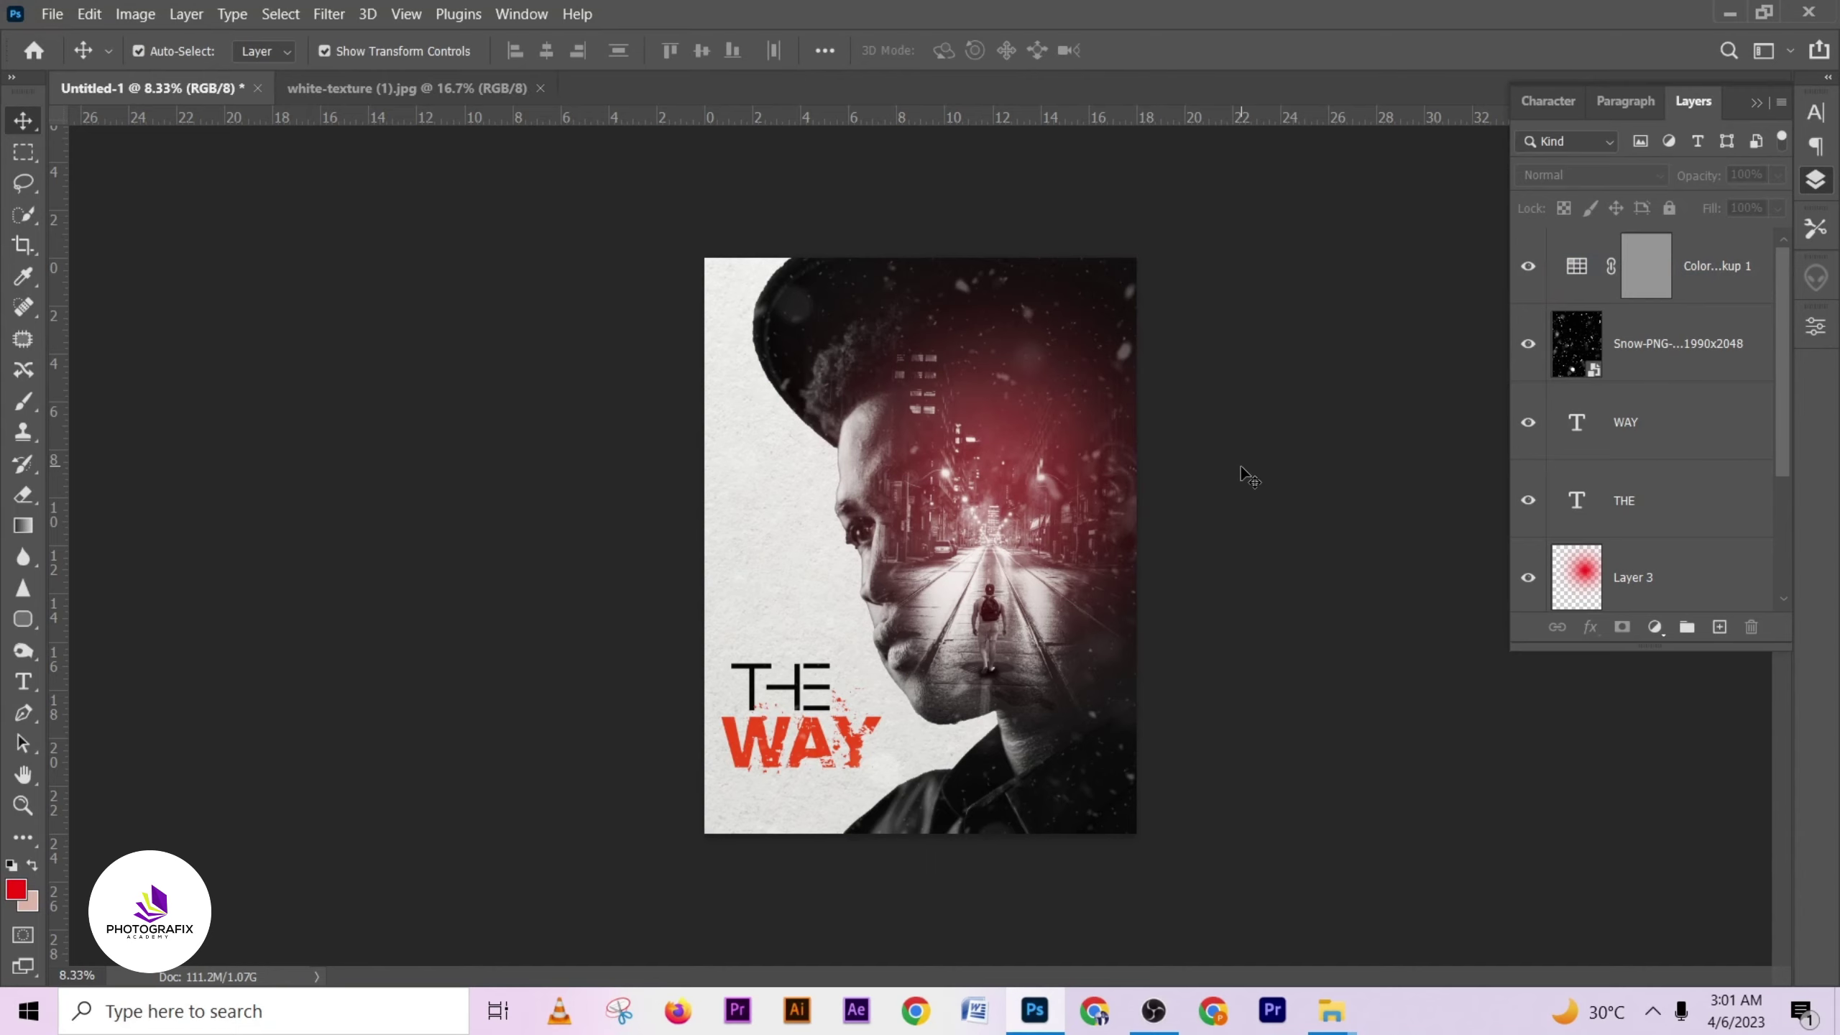
key("ctrl+plus")
key("ctrl+plus")
key("ctrl+minus")
key("ctrl+minus")
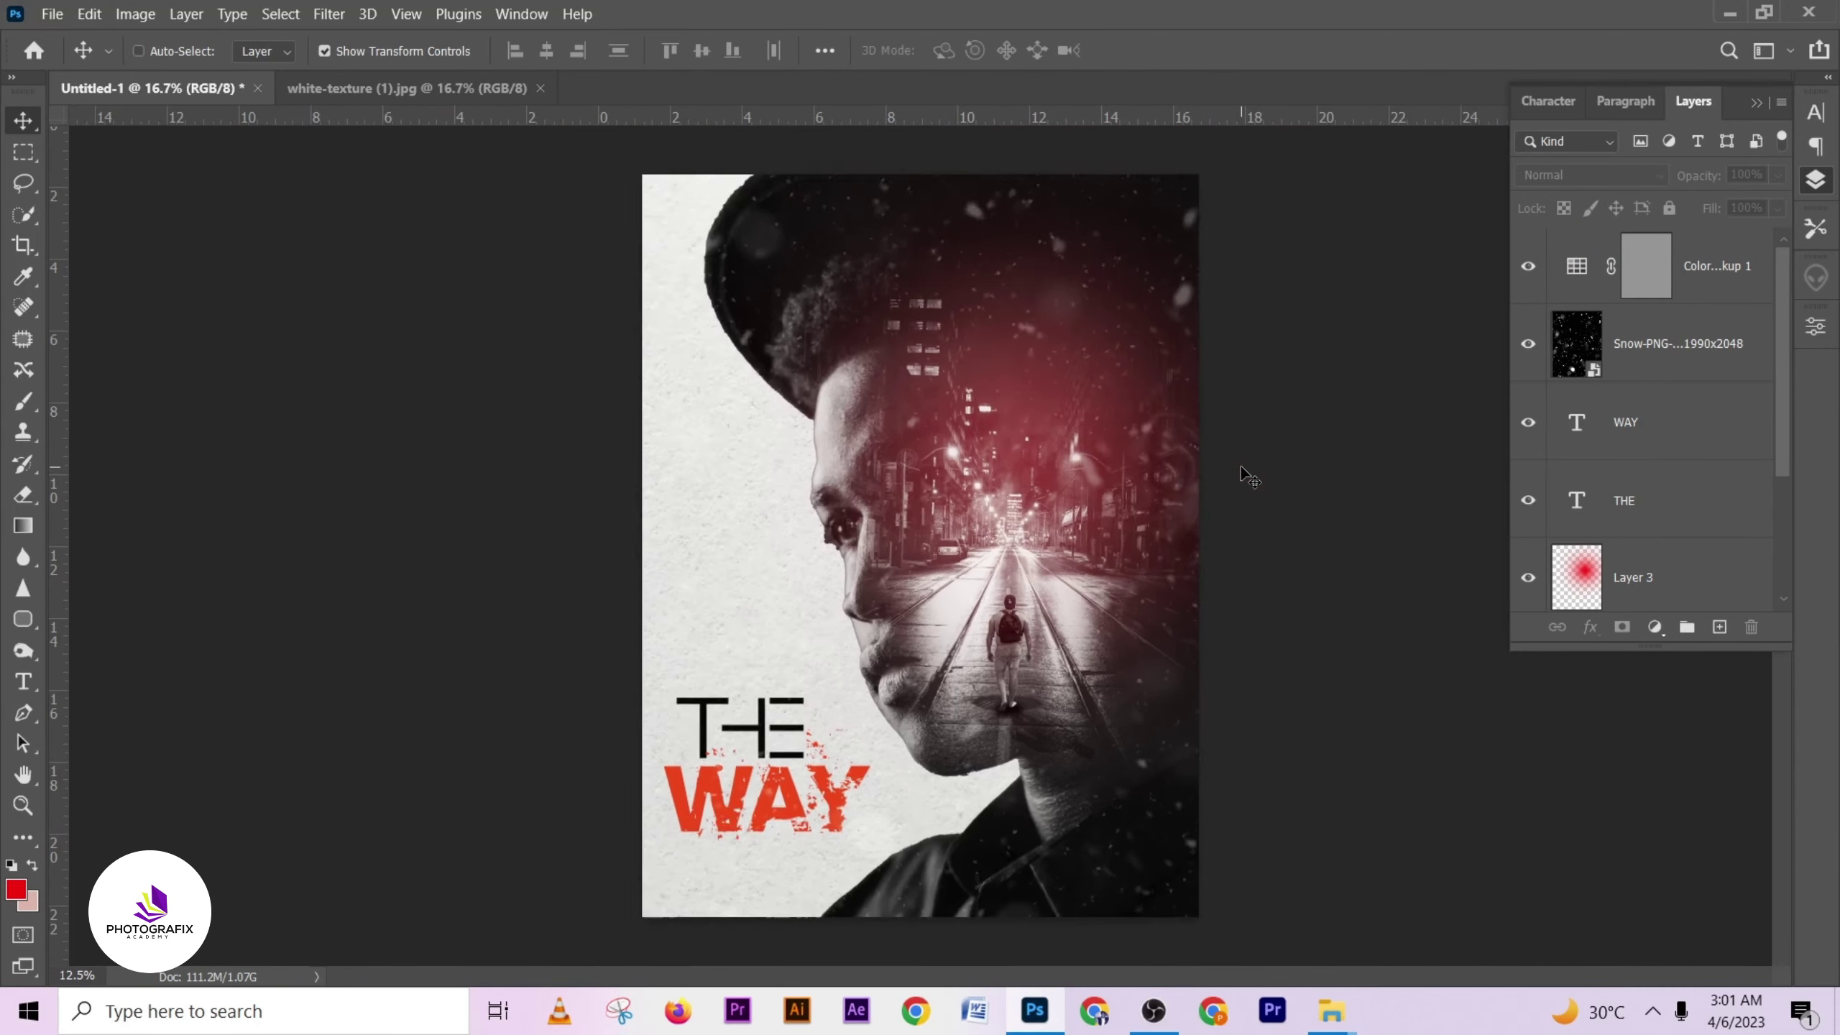
key("ctrl+minus")
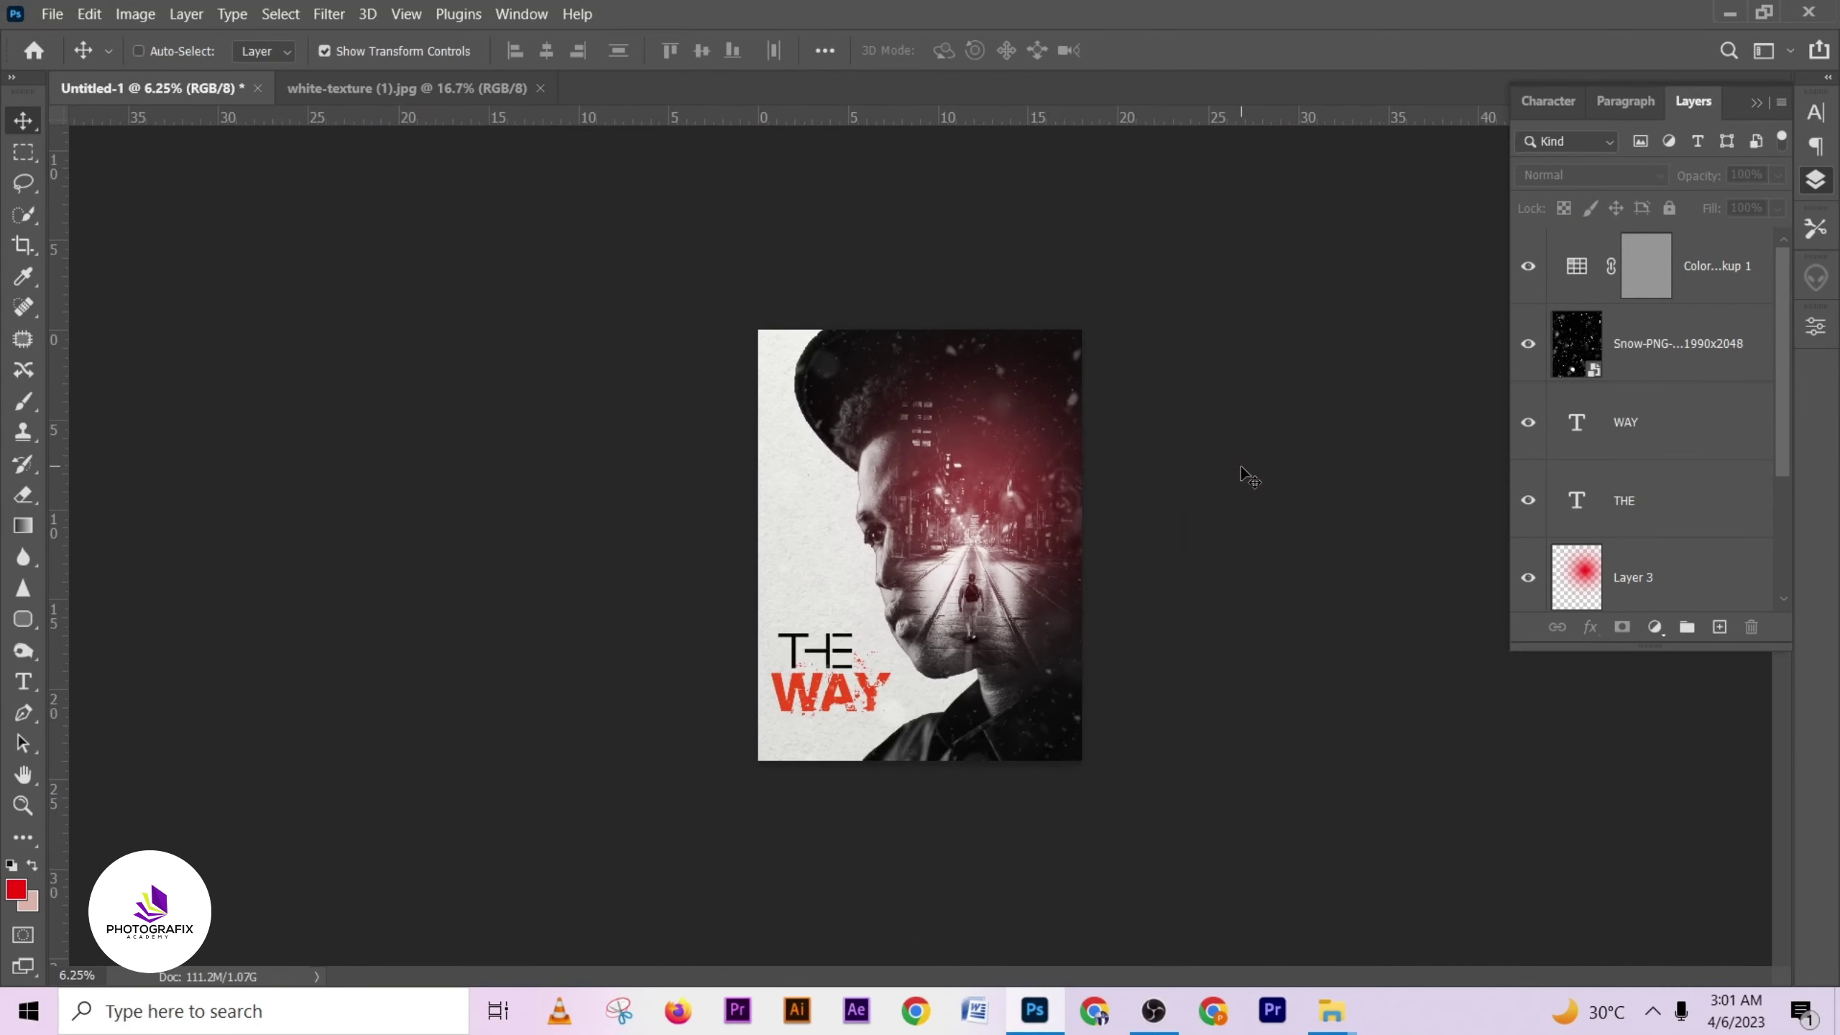
key("ctrl+plus")
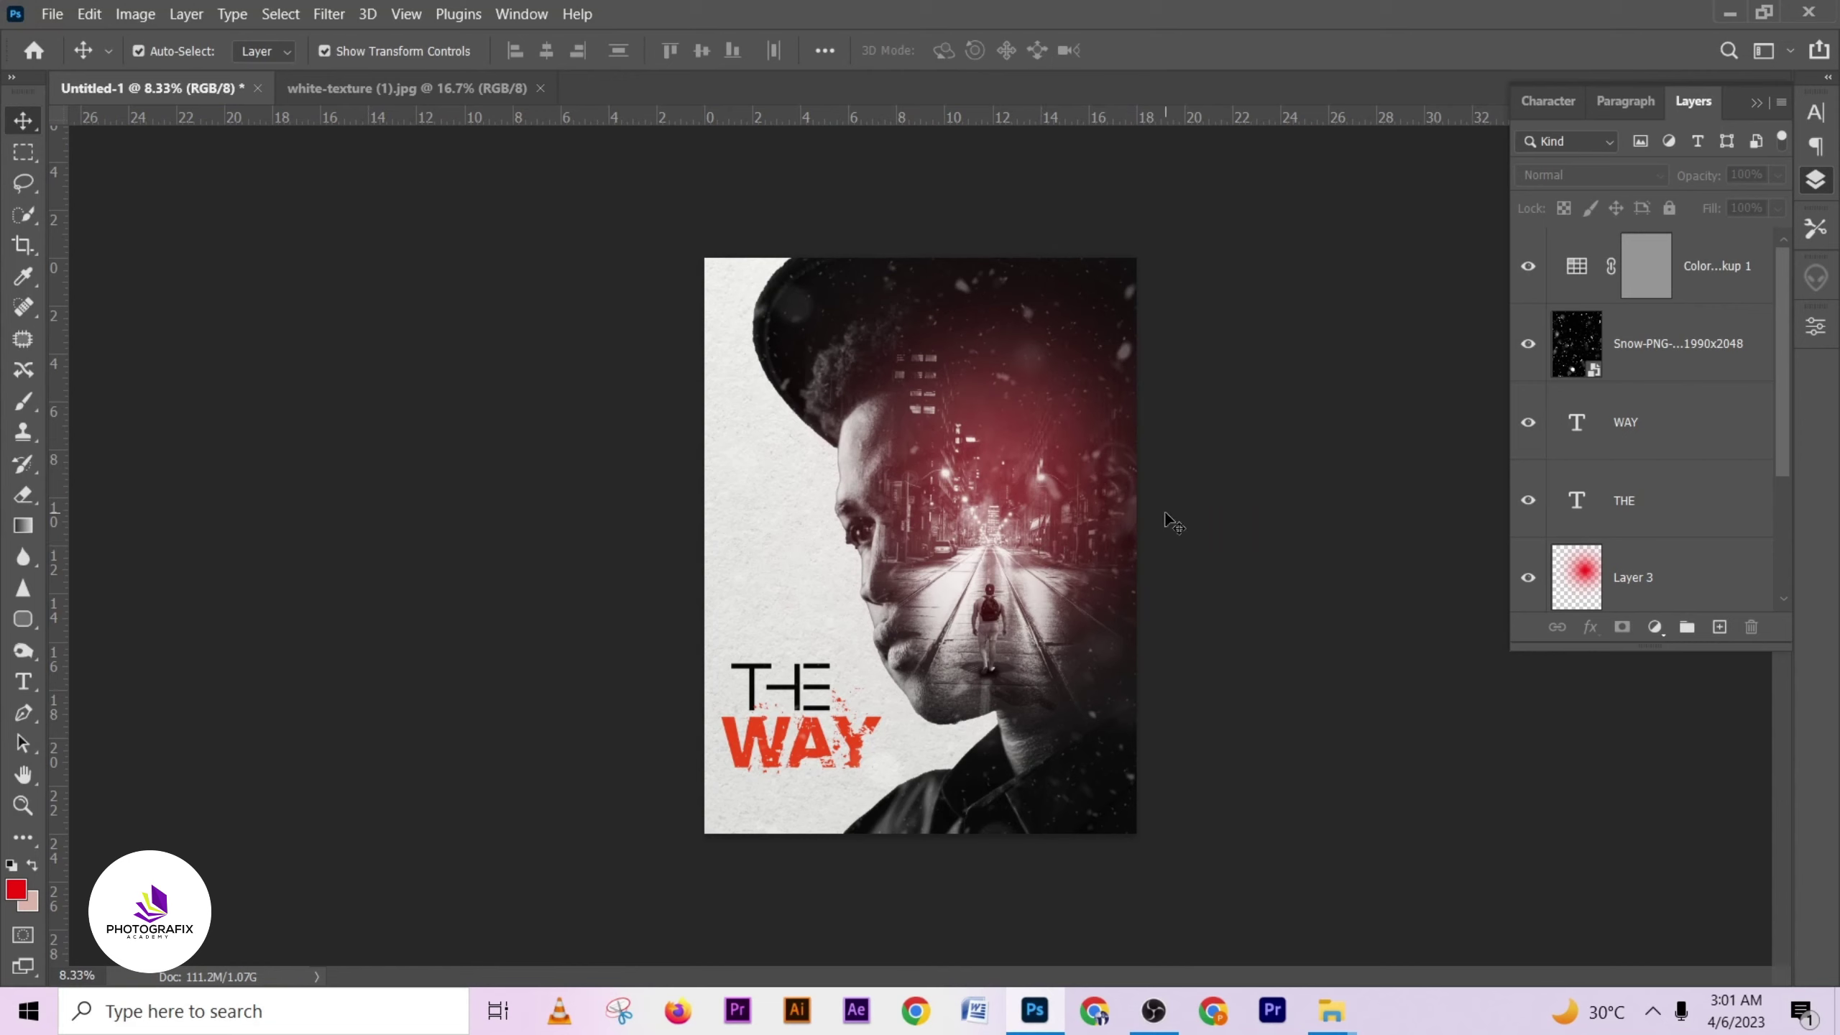